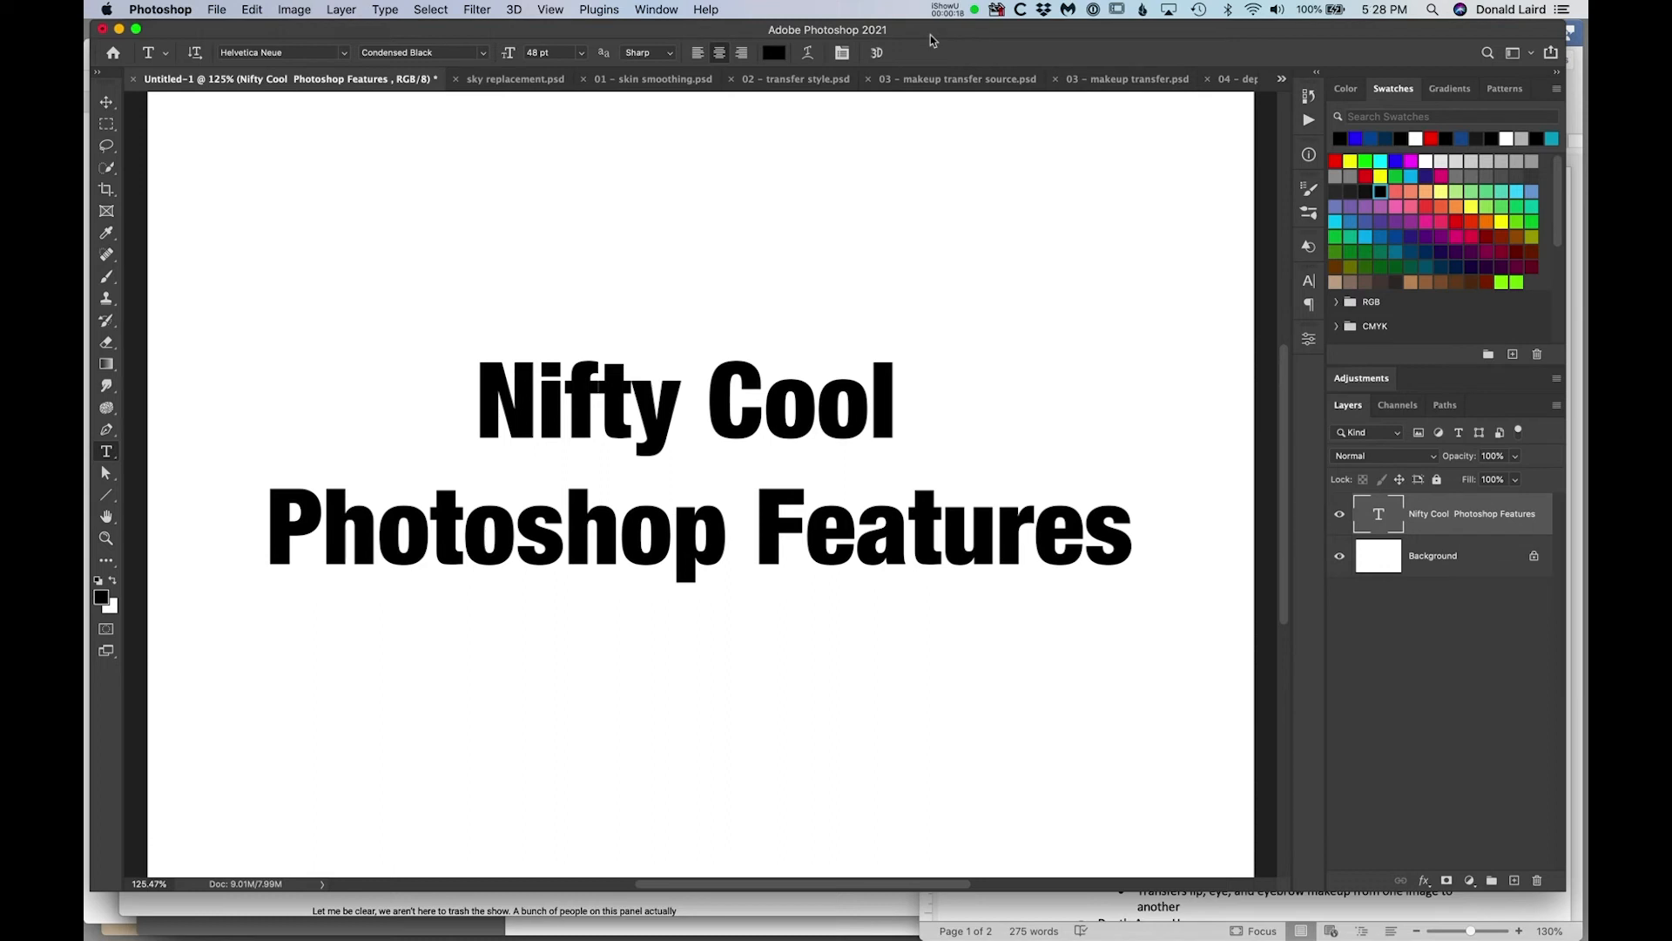
Switch to the sky replacement.psd document and examine the treeline and bridge along the horizon up close.
{"action": "left_click", "coordinate": [488, 78]}
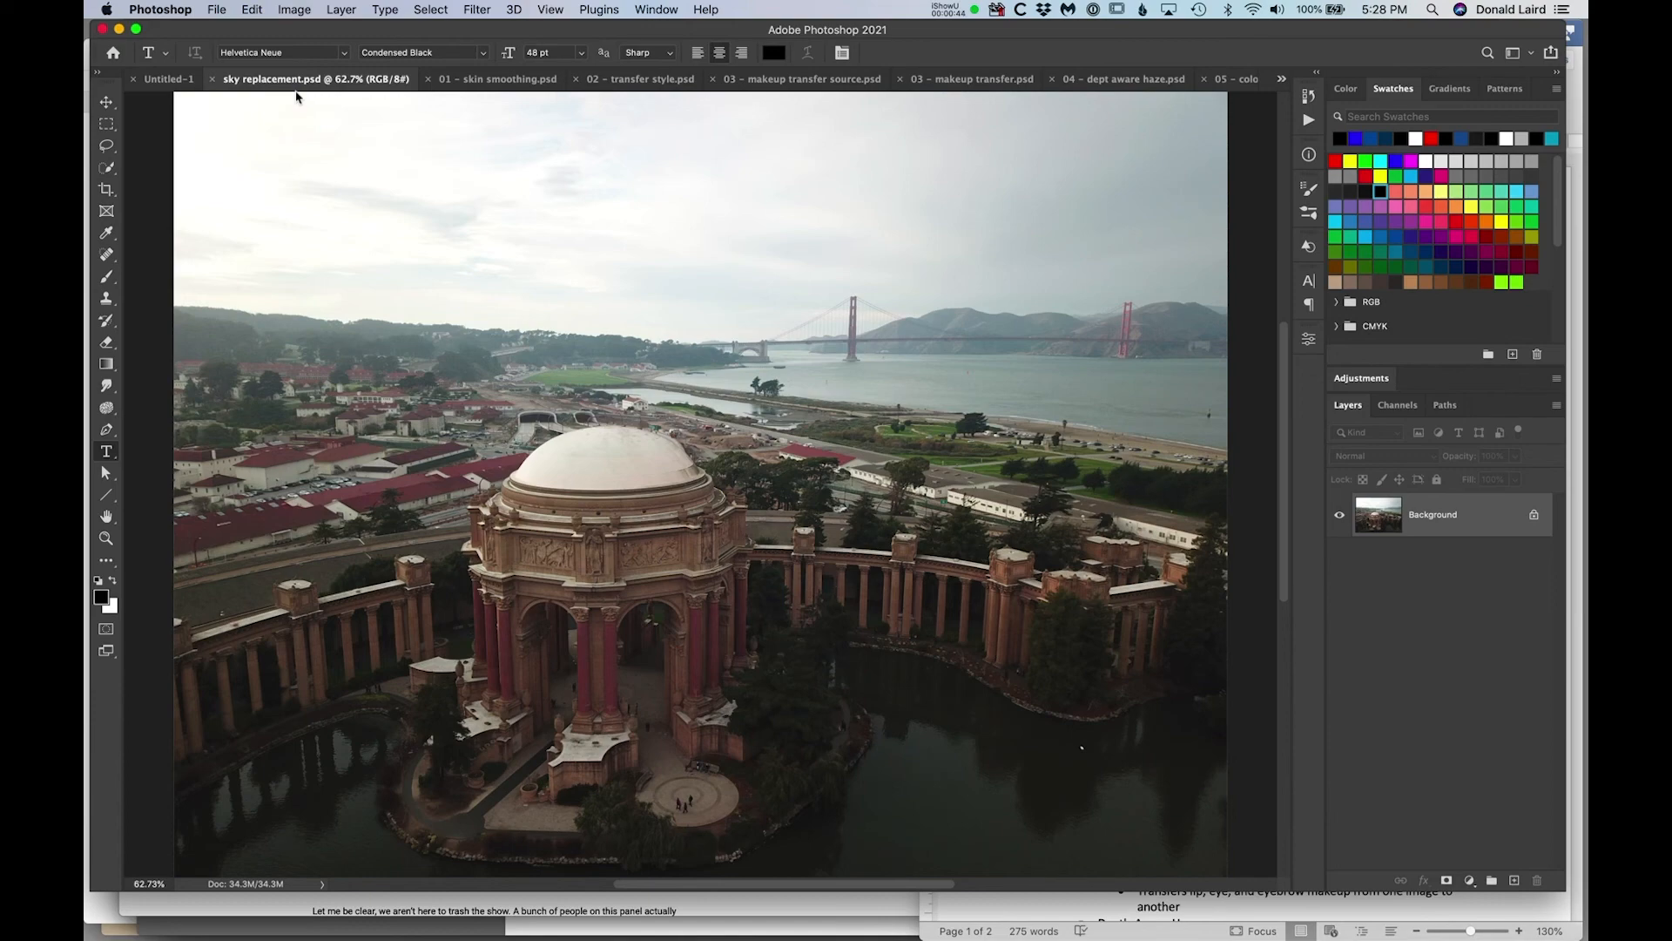
{"action": "key", "text": "z"}
{"action": "left_click_drag", "start_coordinate": [541, 329], "coordinate": [645, 363]}
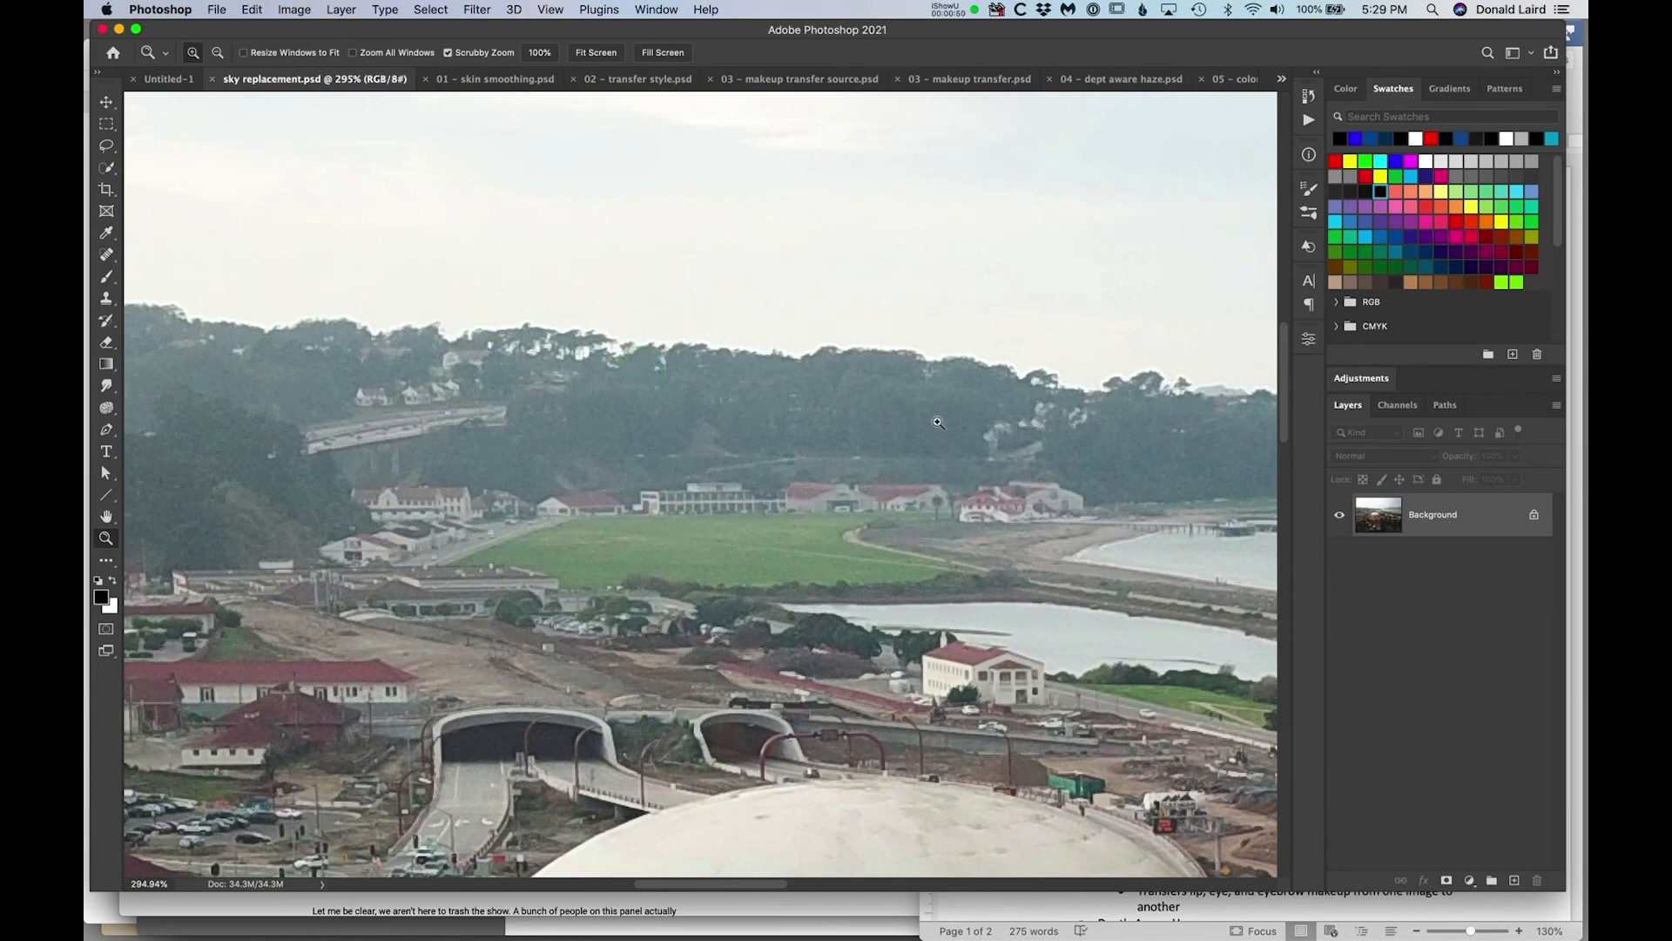
{"action": "scroll", "coordinate": [938, 422], "scroll_direction": "right", "scroll_amount": 10}
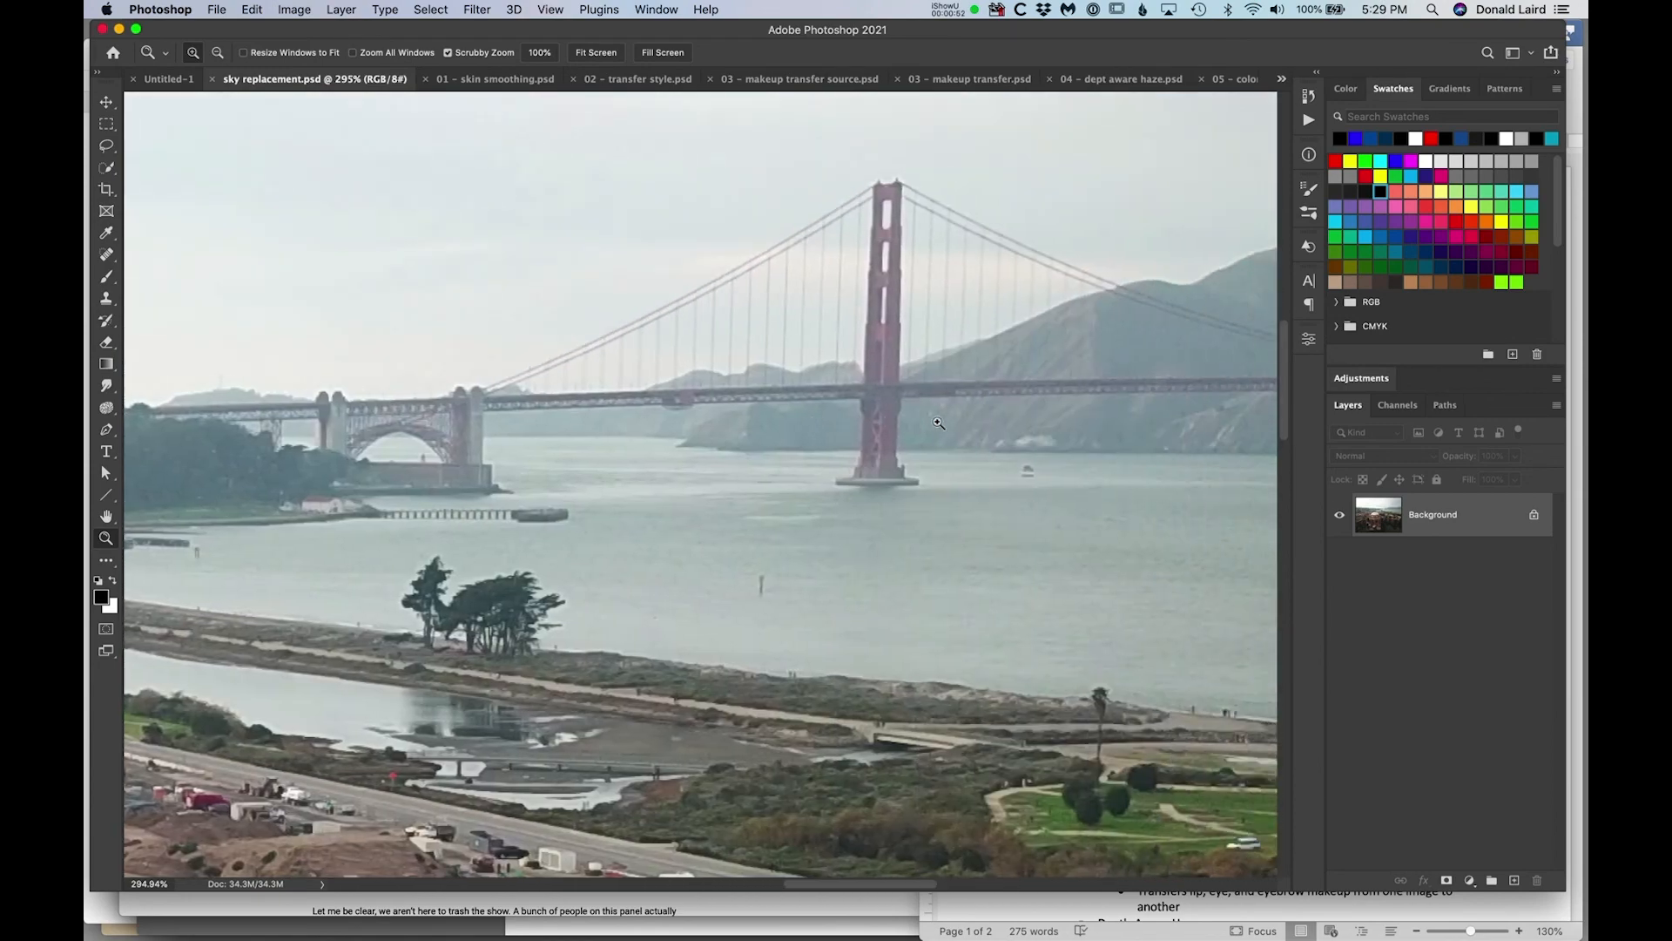
{"action": "key", "text": "super+0"}
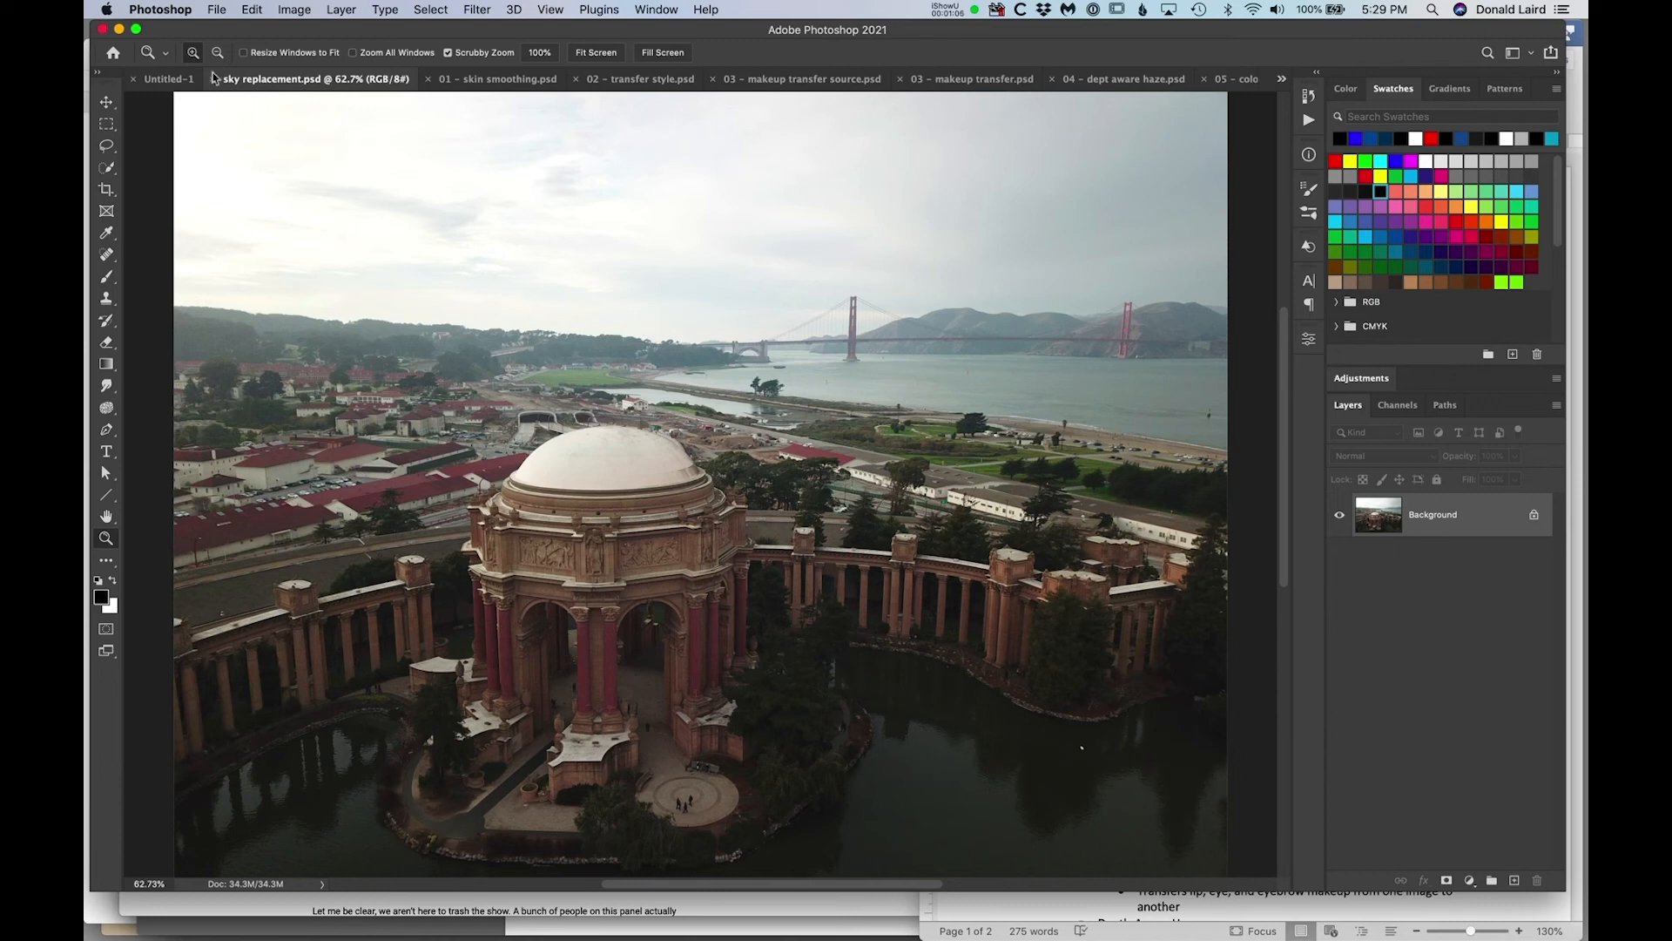
Start Sky Replacement and choose the clear, cloudless BlueSky000 preset from the Blue Skies group.
{"action": "left_click", "coordinate": [253, 10]}
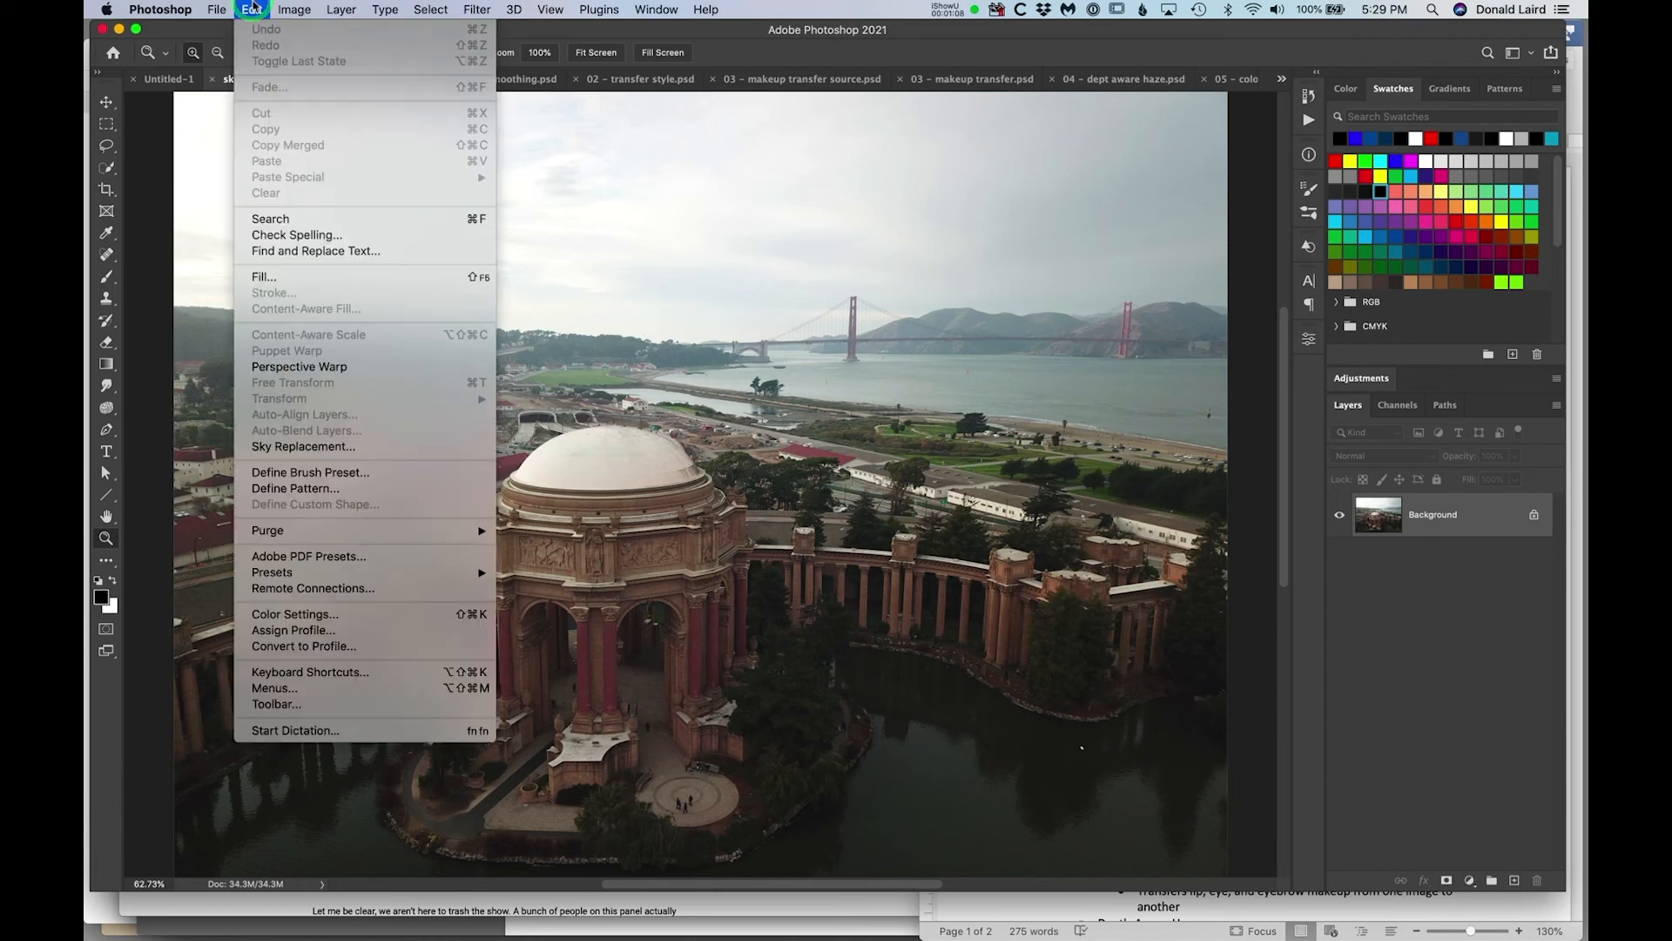
{"action": "left_click", "coordinate": [374, 448]}
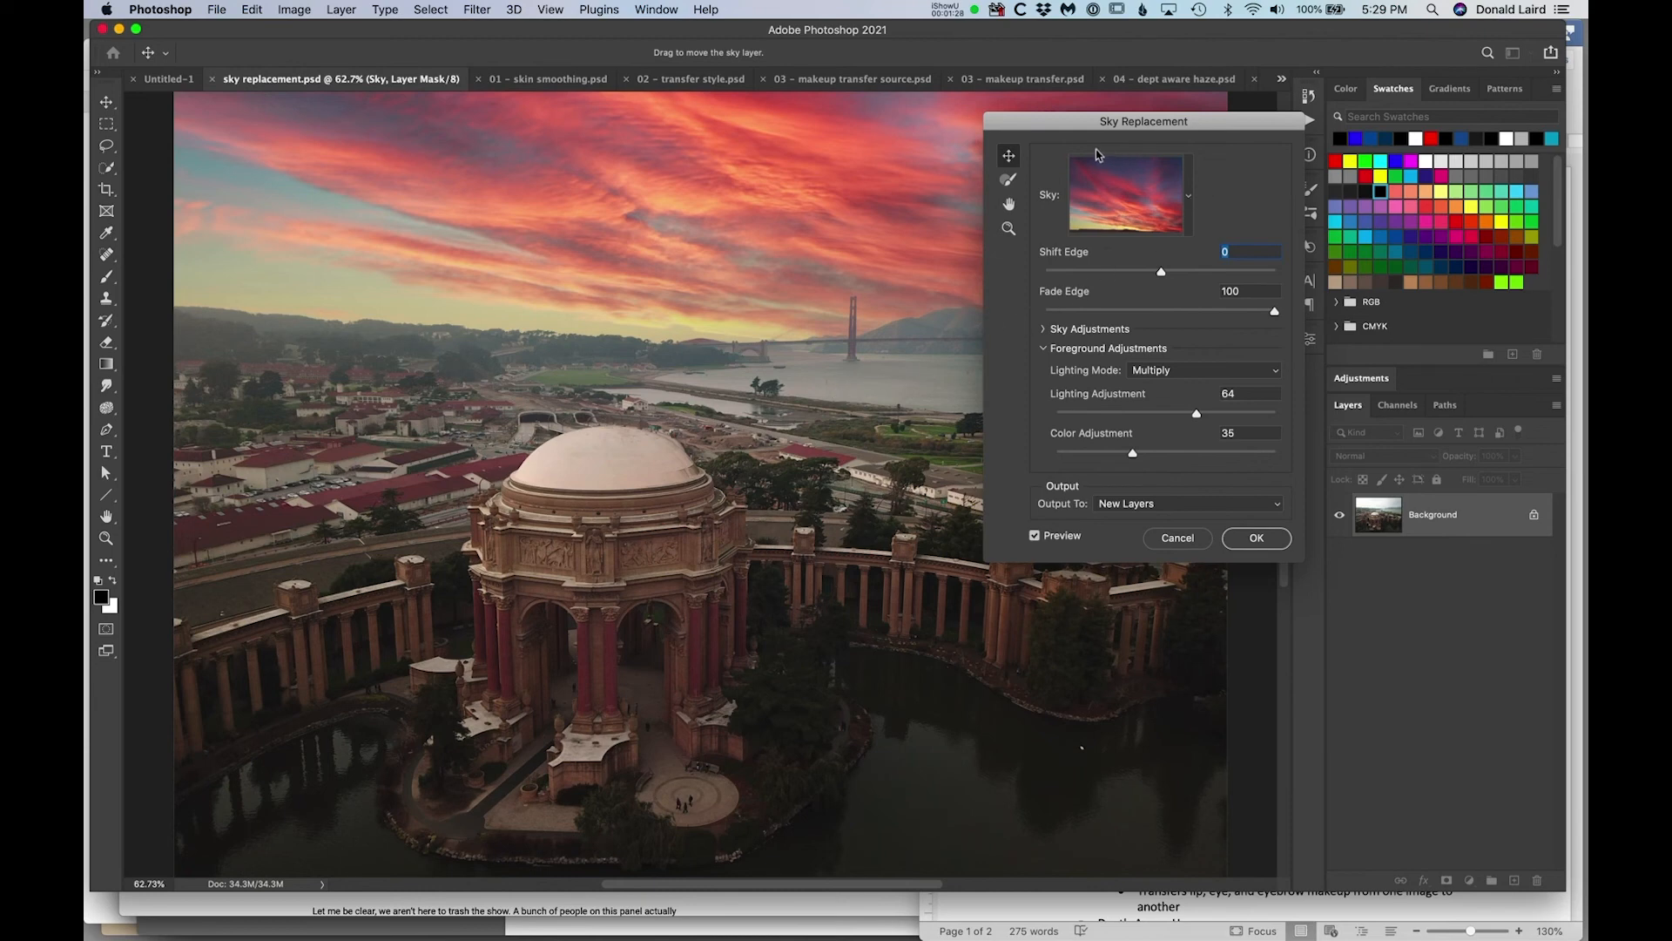
{"action": "left_click", "coordinate": [1190, 199]}
{"action": "left_click", "coordinate": [1048, 337]}
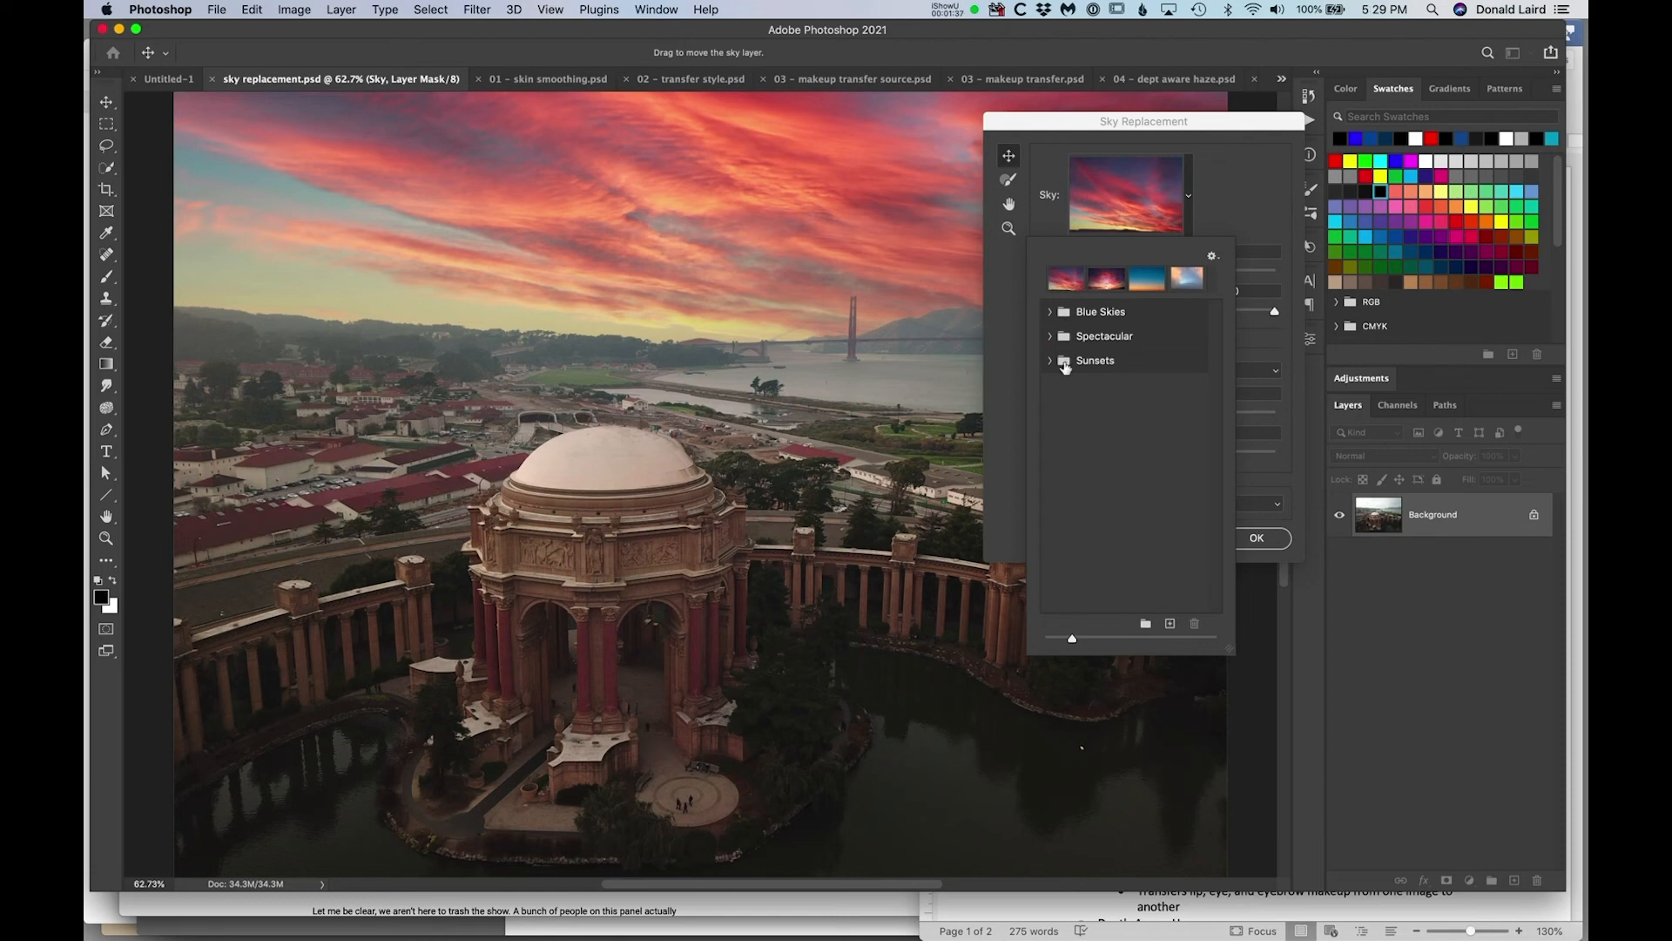
{"action": "left_click", "coordinate": [1050, 312]}
{"action": "left_click", "coordinate": [1089, 351]}
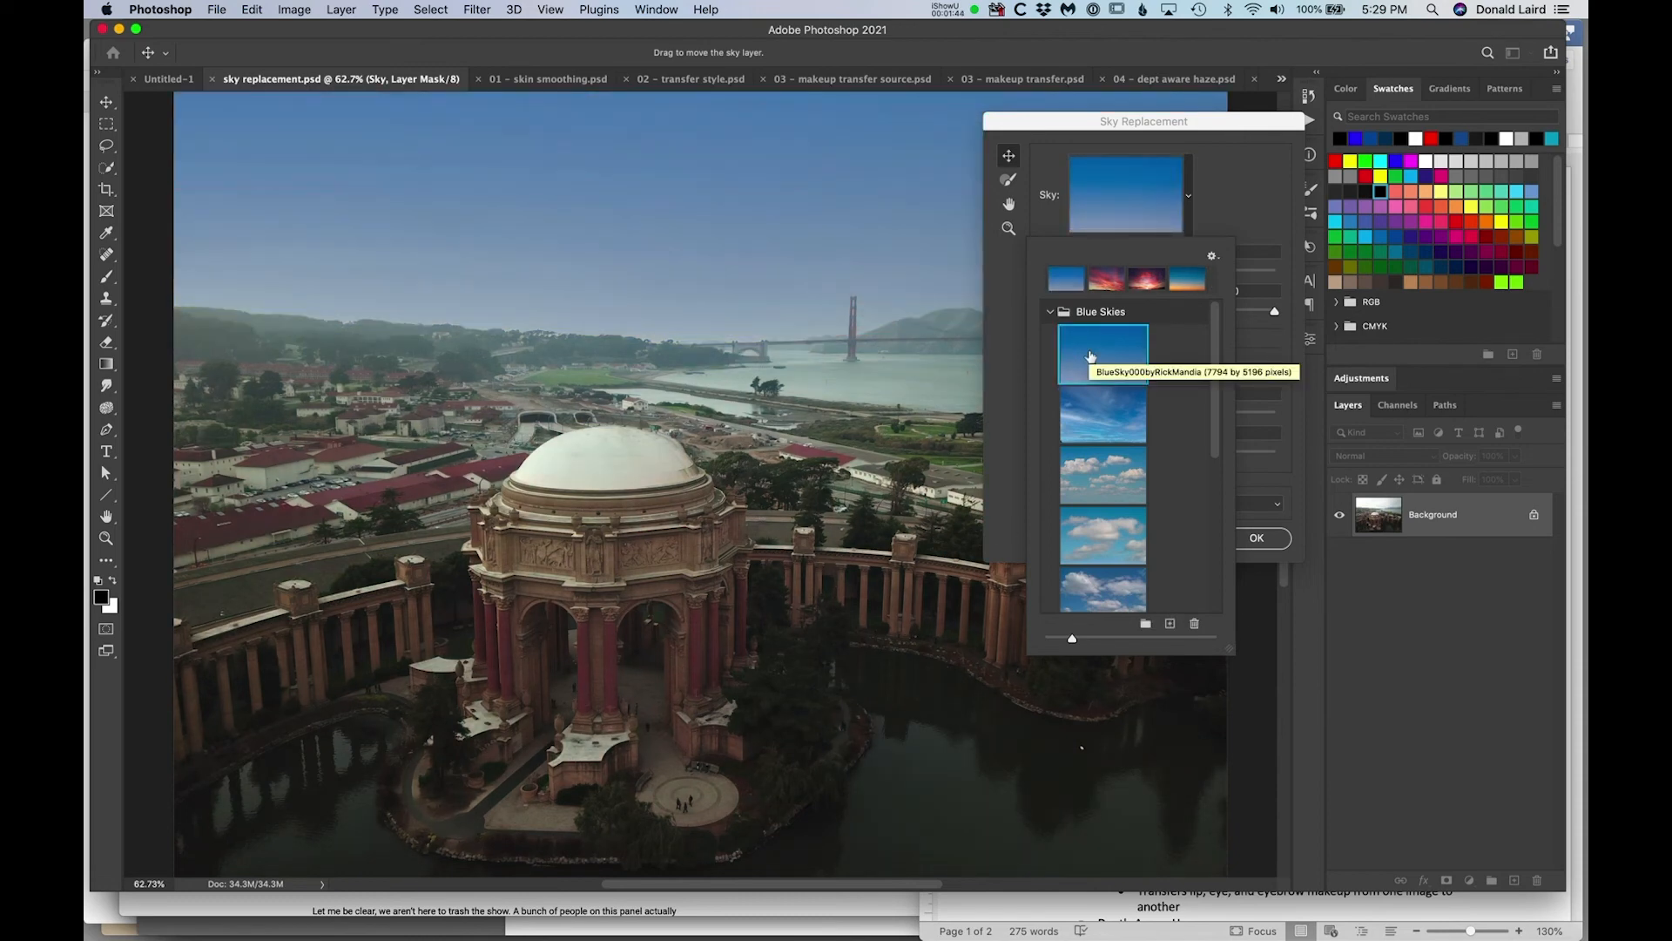
{"action": "left_click", "coordinate": [1225, 193]}
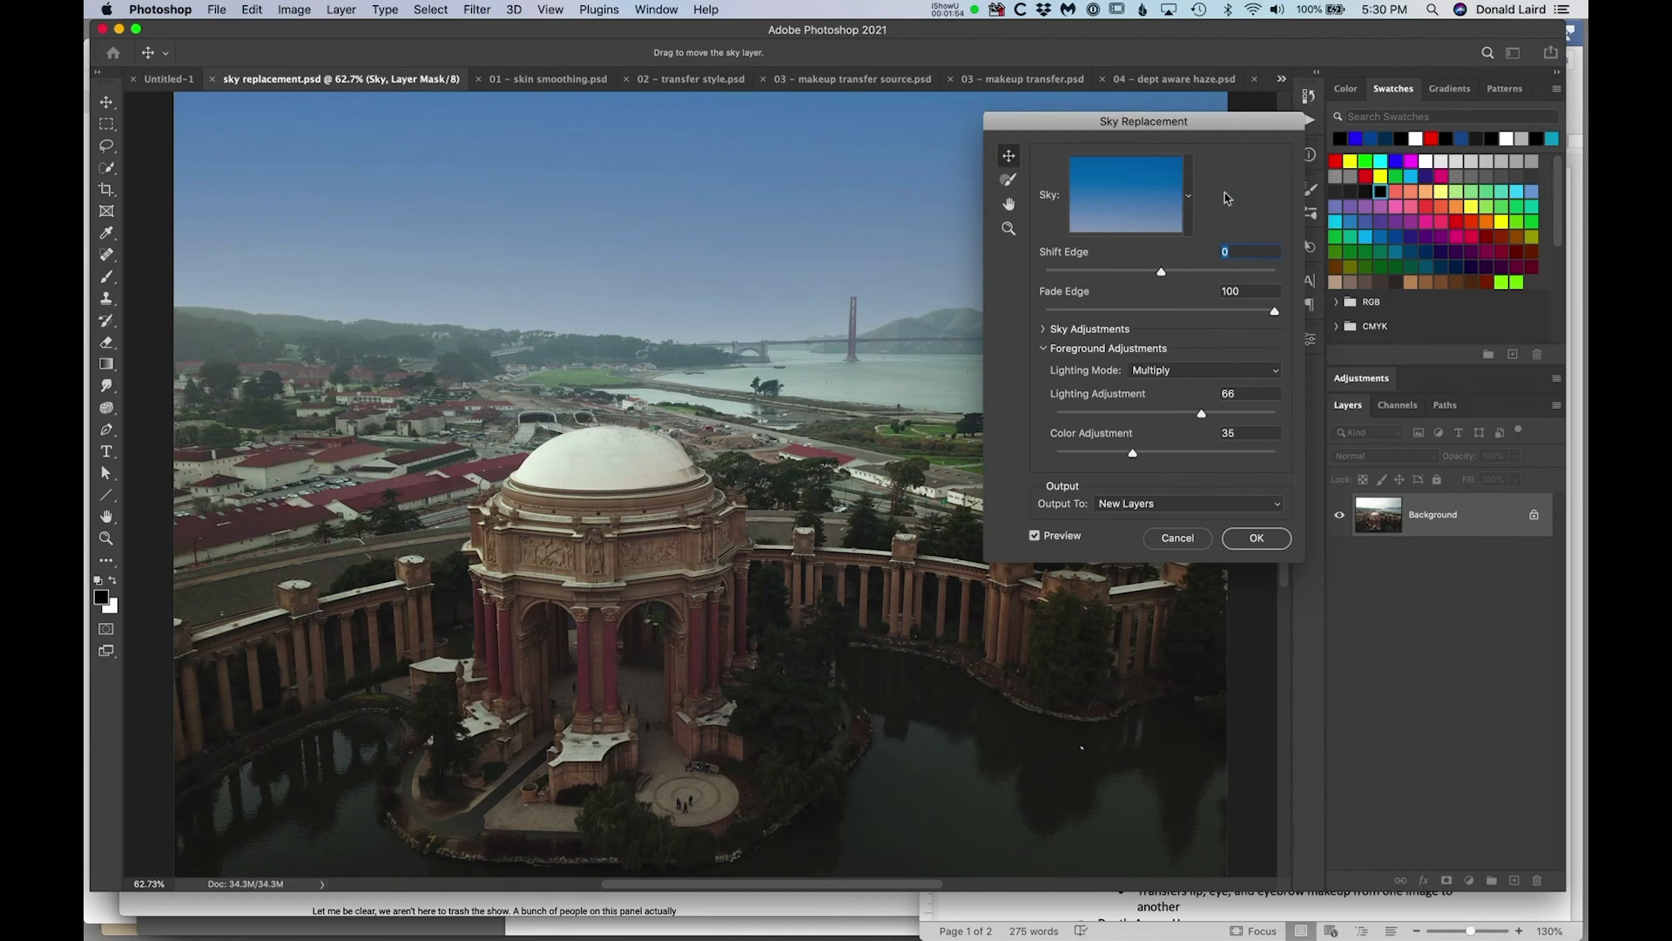
Compare the image with and without the clear blue sky by switching the preview off and on.
{"action": "left_click", "coordinate": [1034, 536]}
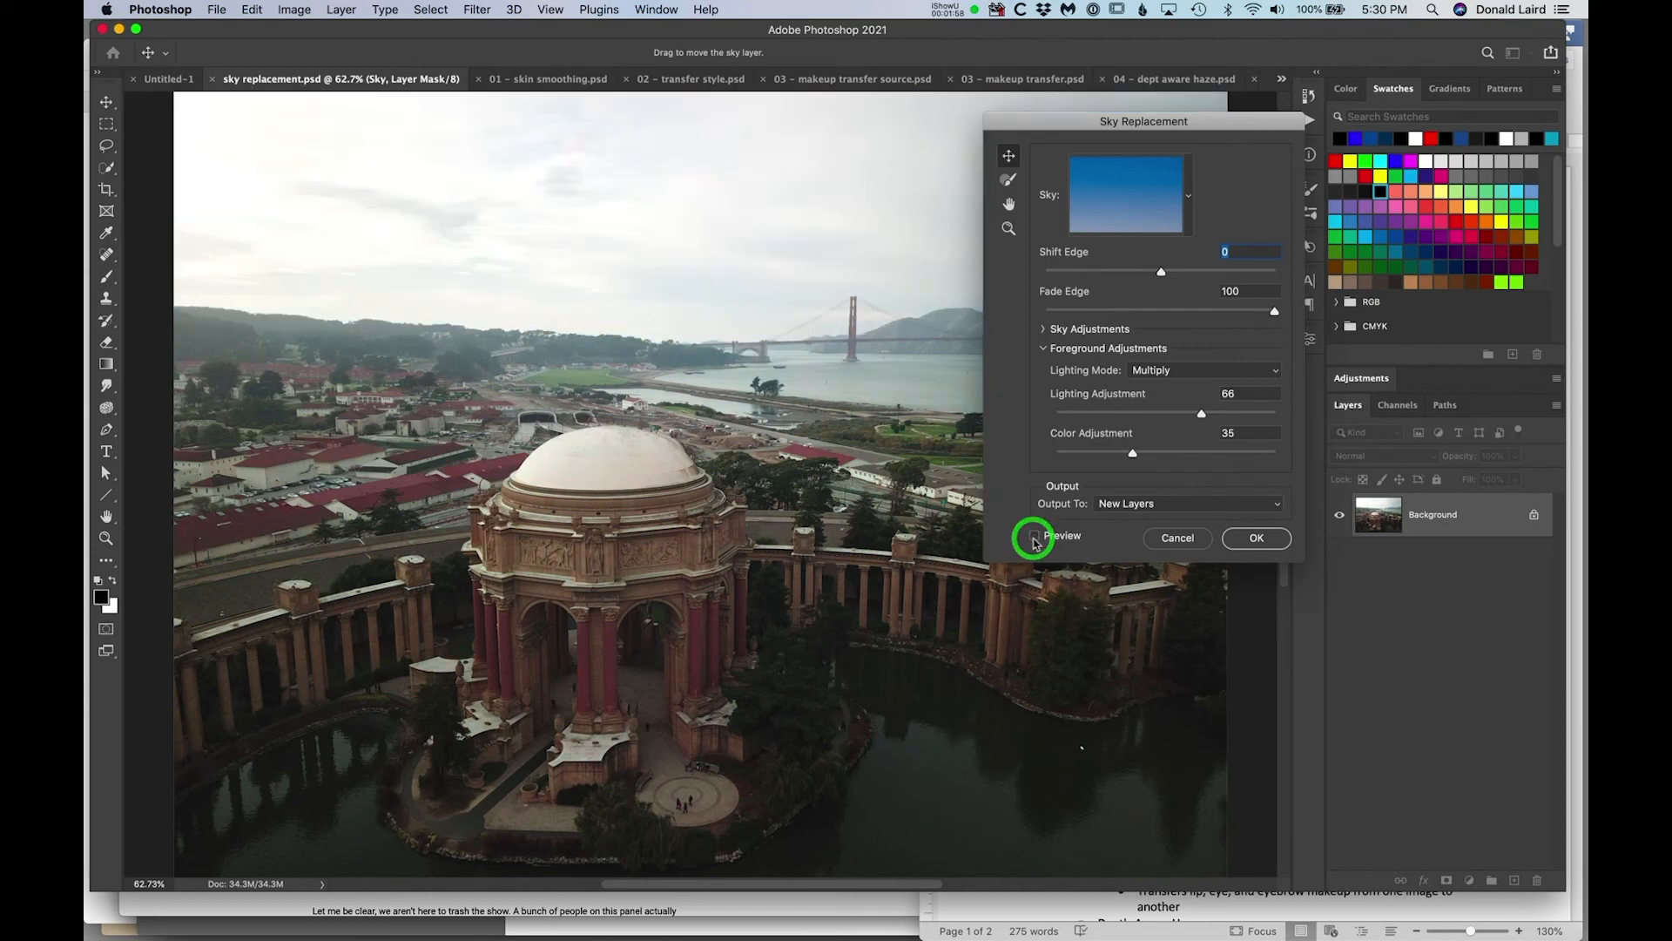
{"action": "left_click", "coordinate": [1034, 537]}
{"action": "left_click", "coordinate": [1034, 537]}
{"action": "left_click", "coordinate": [1034, 537]}
{"action": "left_click", "coordinate": [1034, 537]}
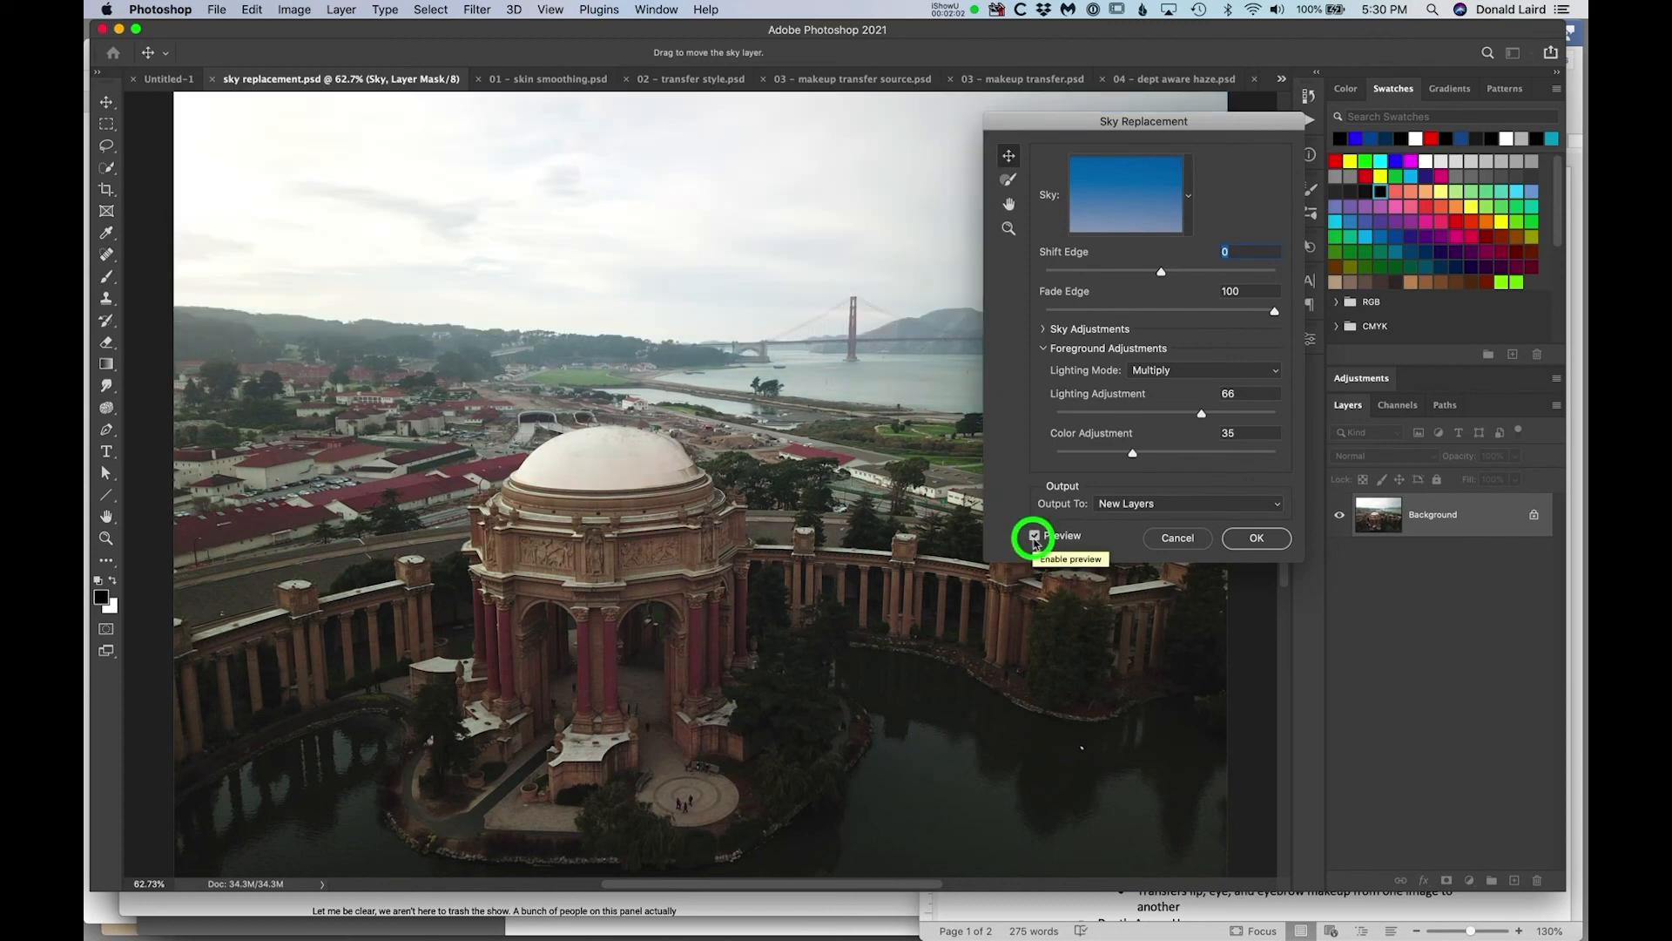
{"action": "left_click", "coordinate": [1034, 536]}
{"action": "left_click", "coordinate": [1034, 536]}
{"action": "left_click", "coordinate": [1034, 537]}
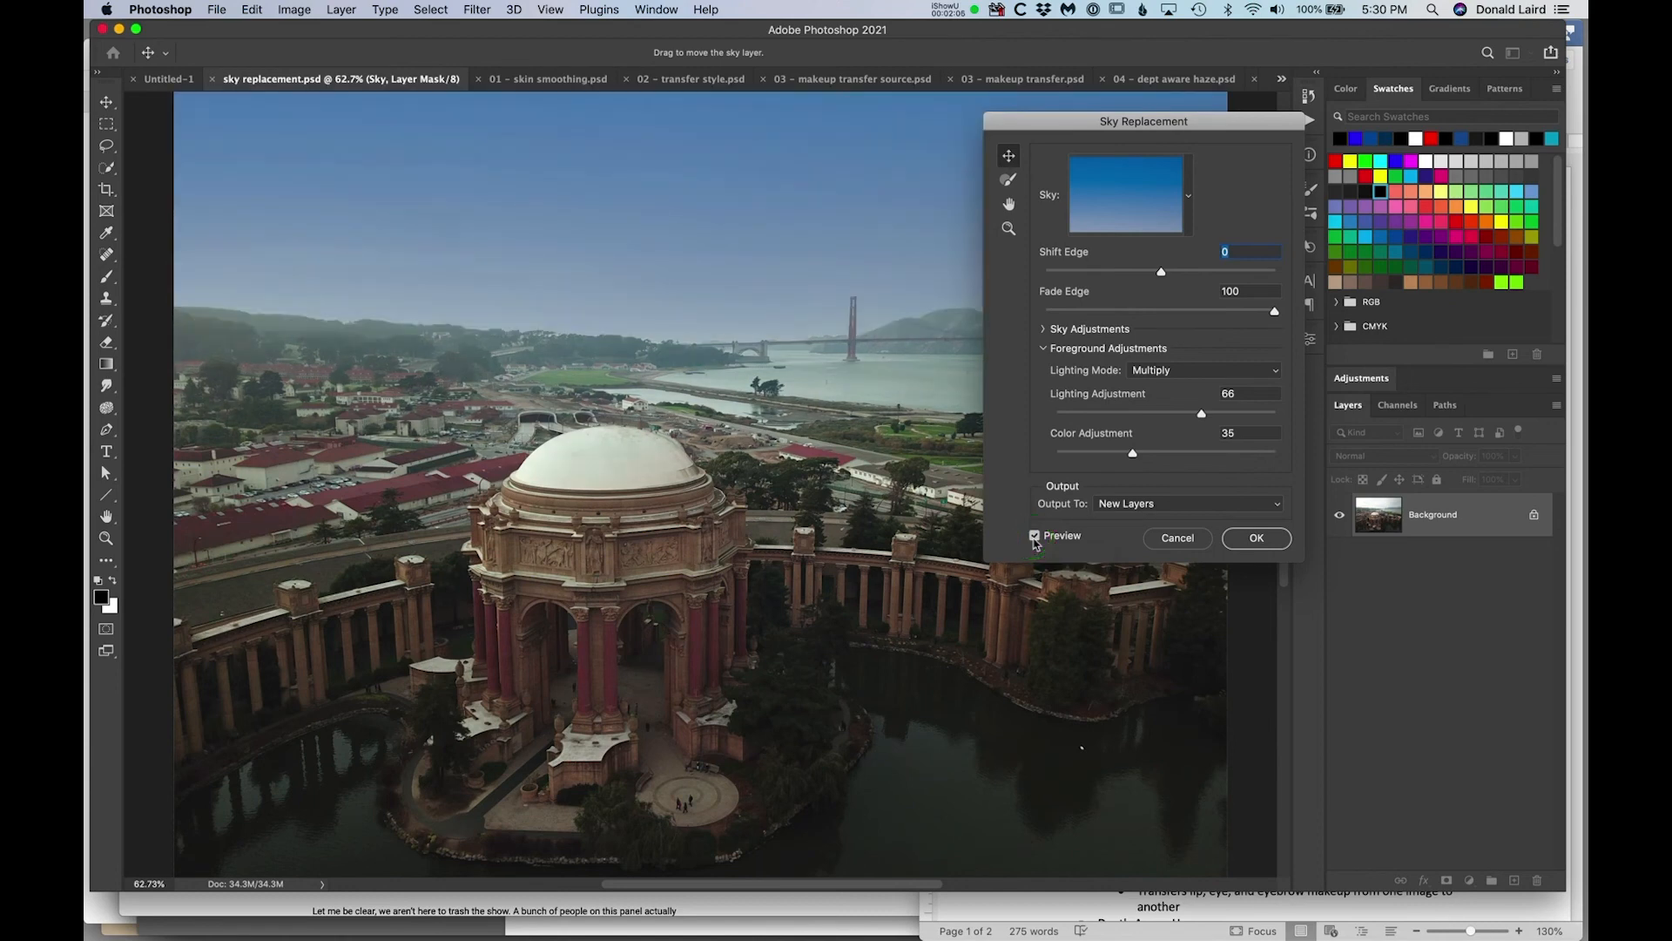
Try the cloudy BlueSky004 preset and the dark blue sky with wispy clouds from the Blue Skies group.
{"action": "left_click", "coordinate": [1190, 197]}
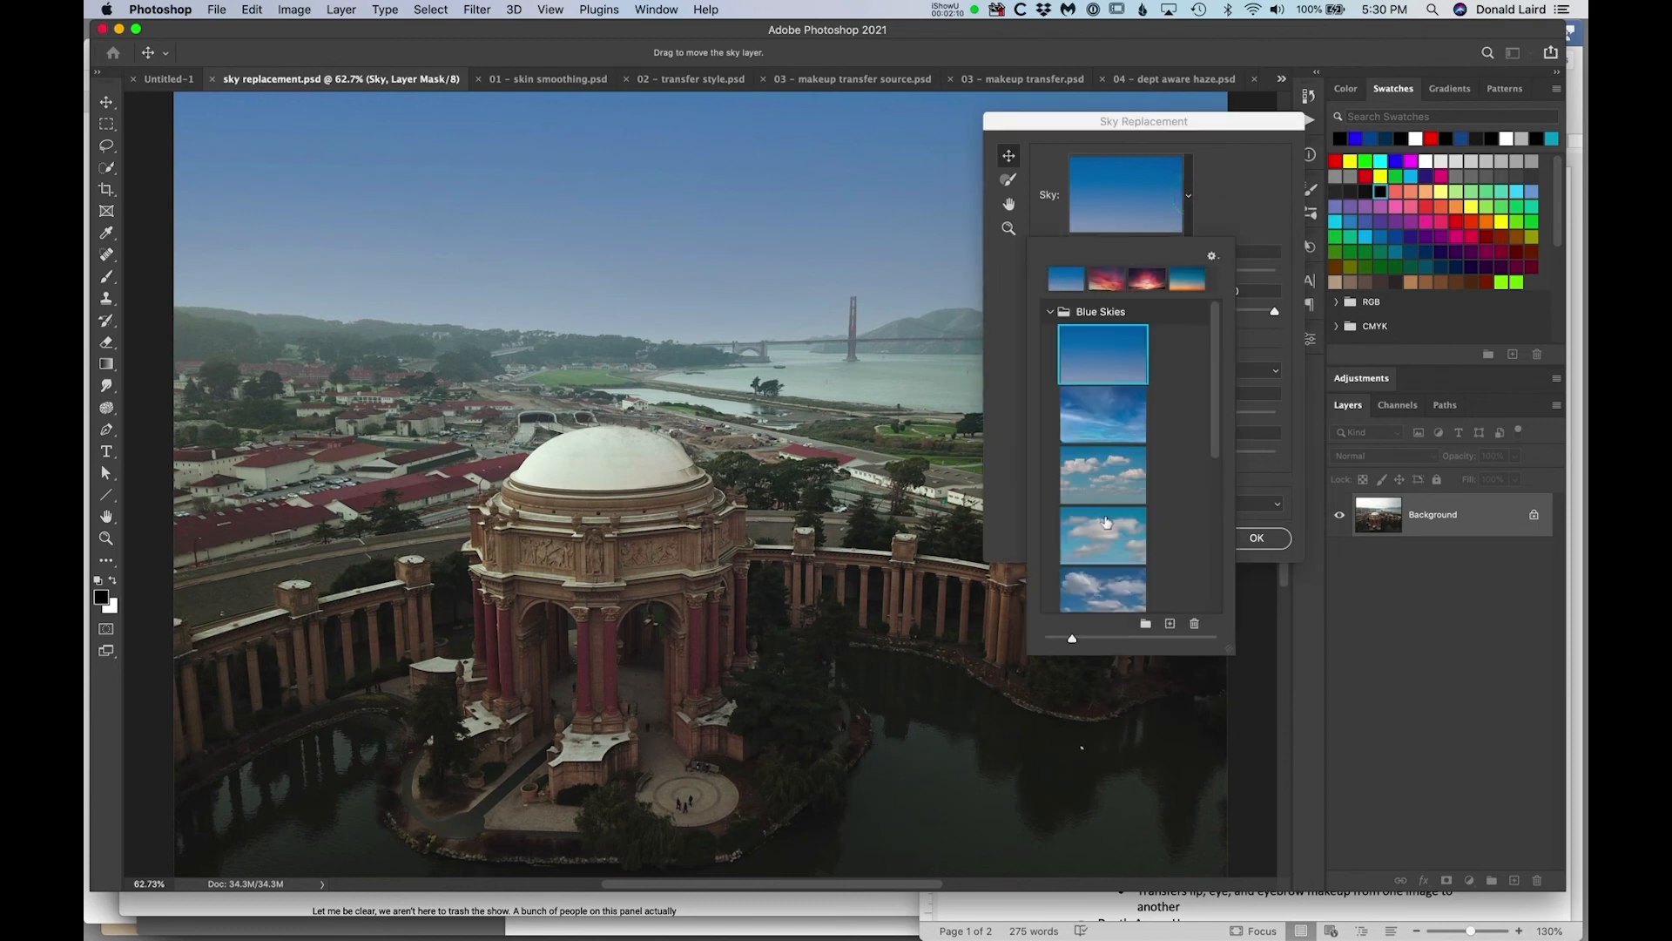
{"action": "left_click", "coordinate": [1093, 590]}
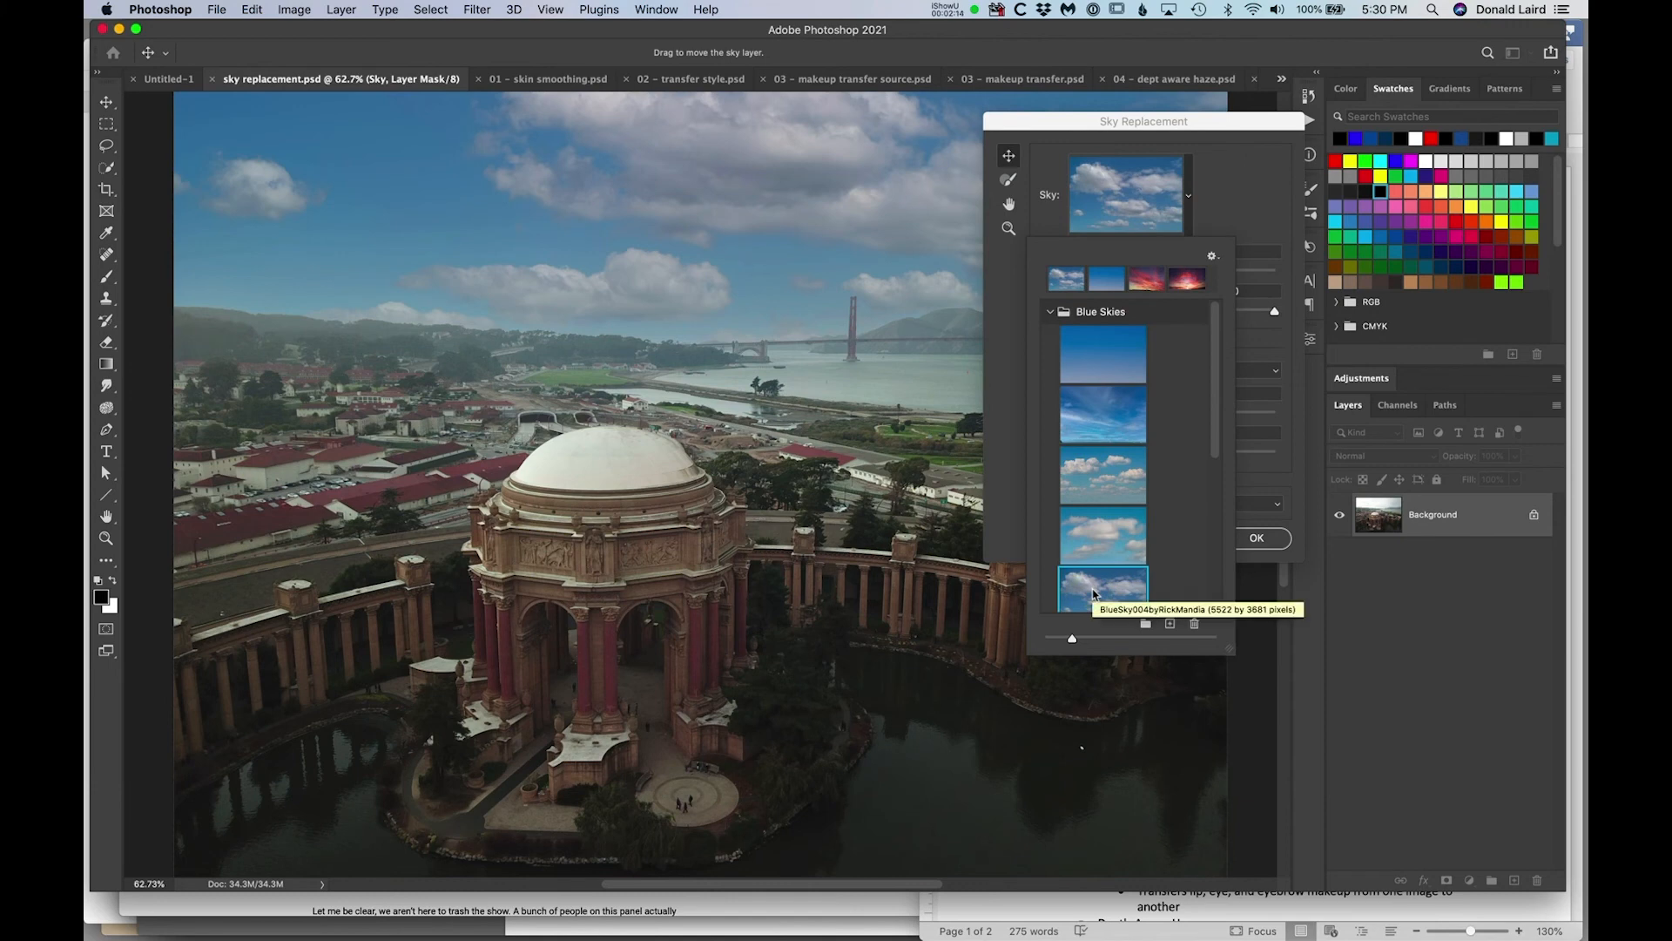
{"action": "scroll", "coordinate": [1094, 593], "scroll_direction": "down", "scroll_amount": 4}
{"action": "left_click", "coordinate": [1093, 593]}
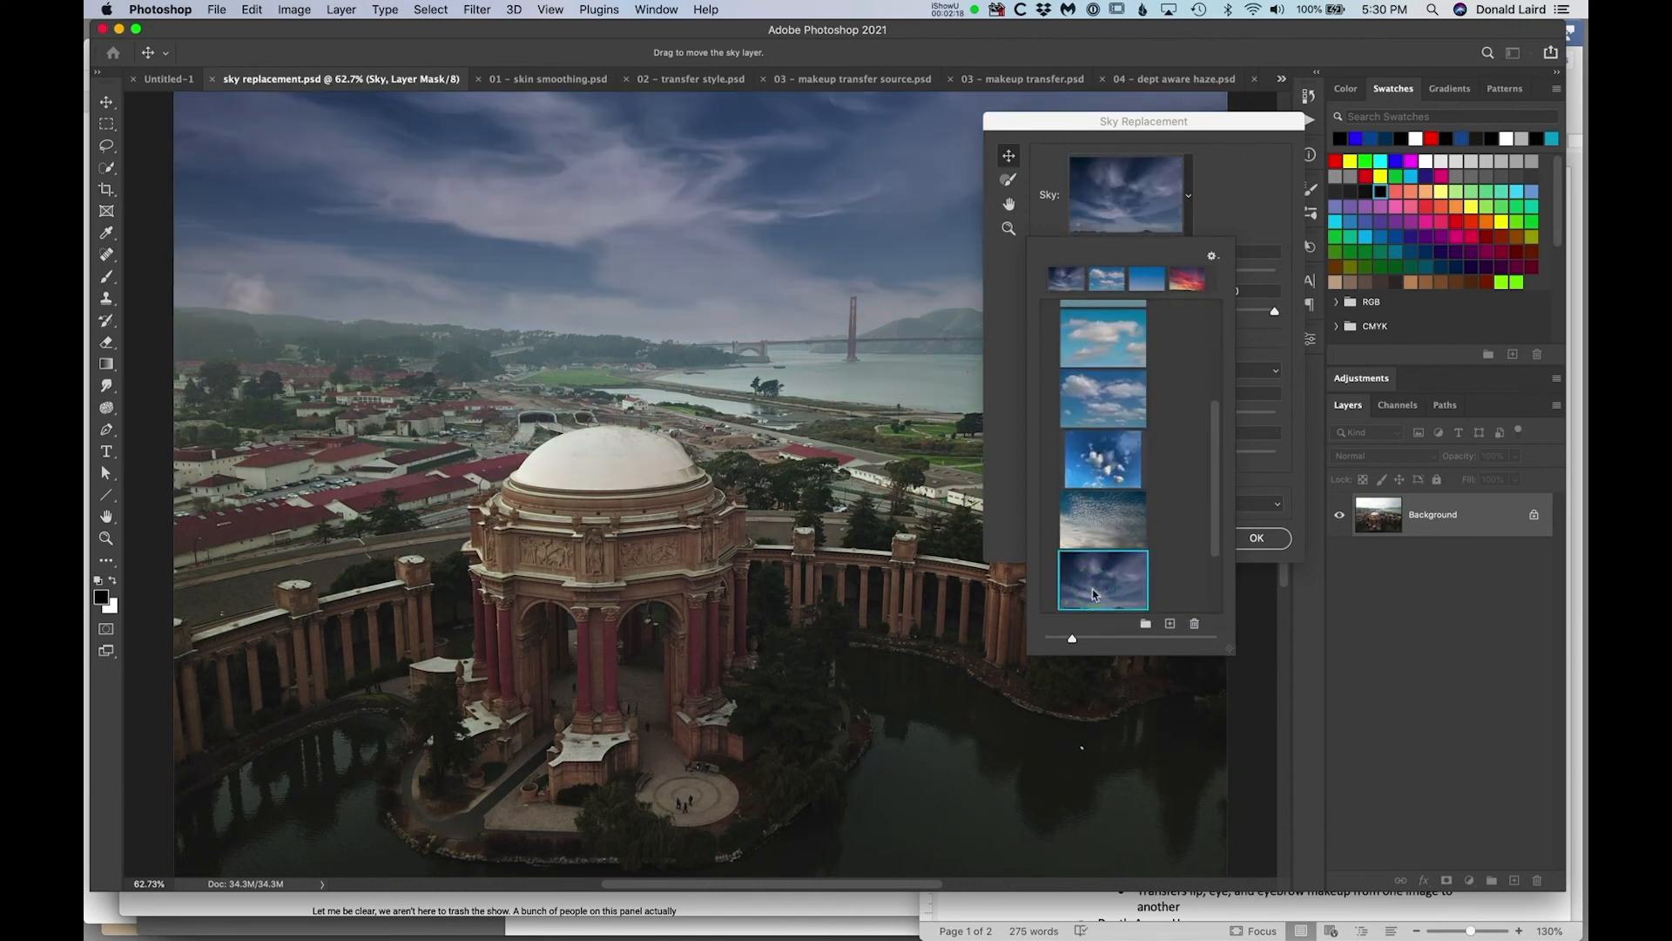
{"action": "left_click", "coordinate": [1221, 197]}
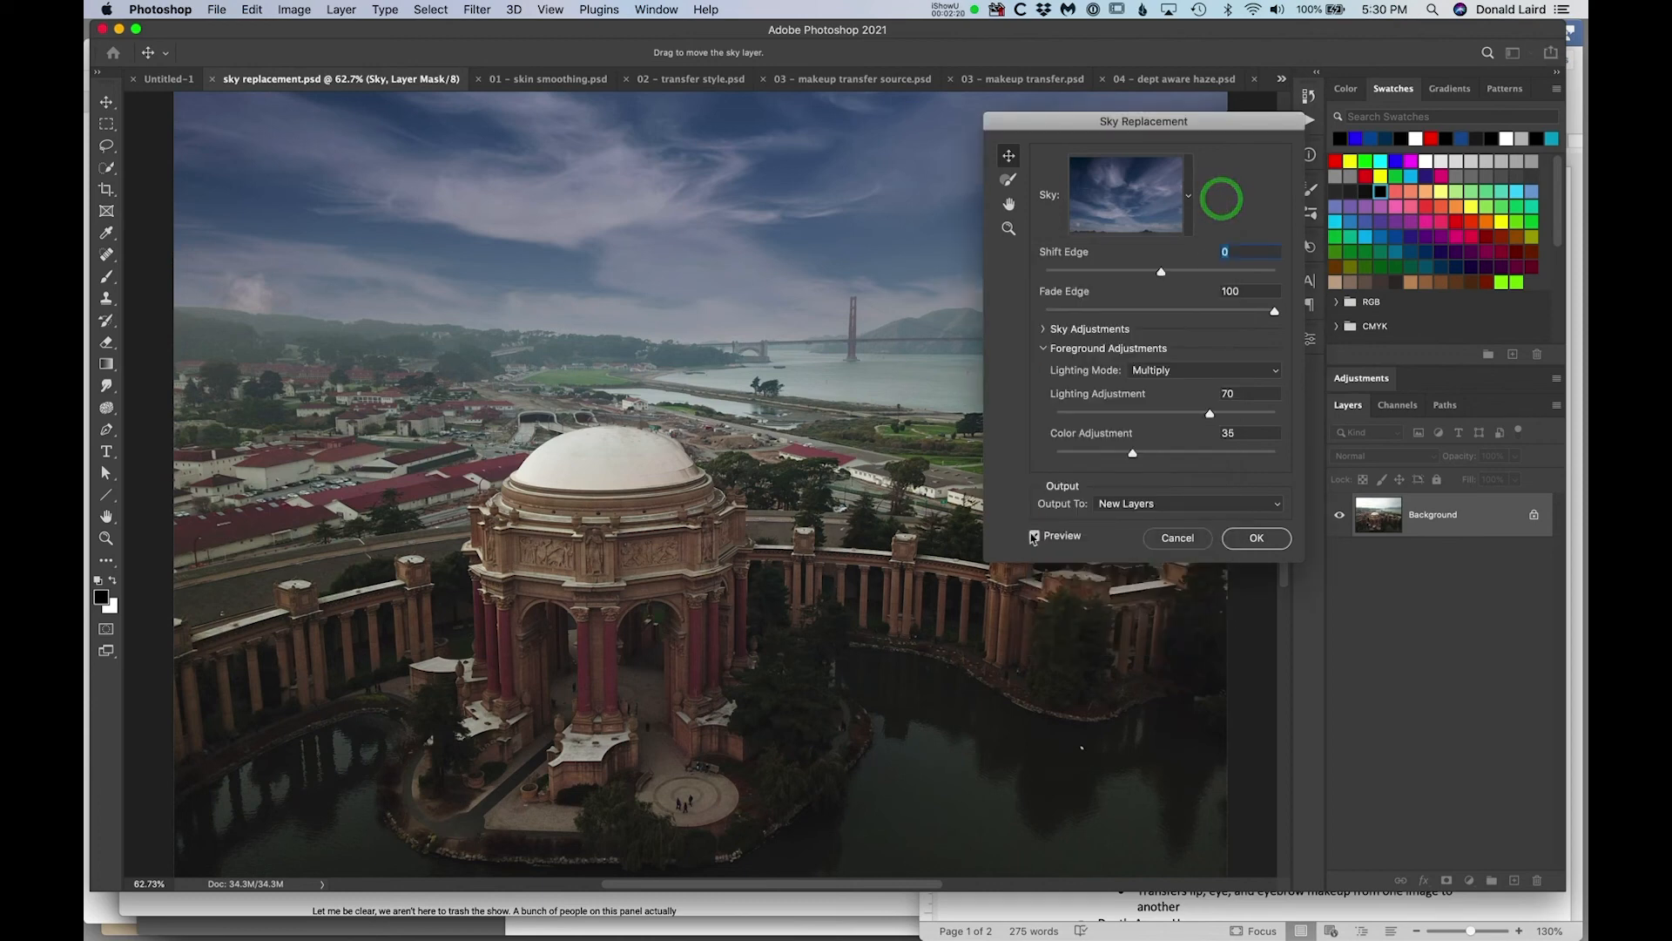
Compare the dark wispy-cloud sky with the original sky by switching the preview off and on.
{"action": "left_click", "coordinate": [1034, 536]}
{"action": "left_click", "coordinate": [1034, 537]}
{"action": "left_click", "coordinate": [1035, 538]}
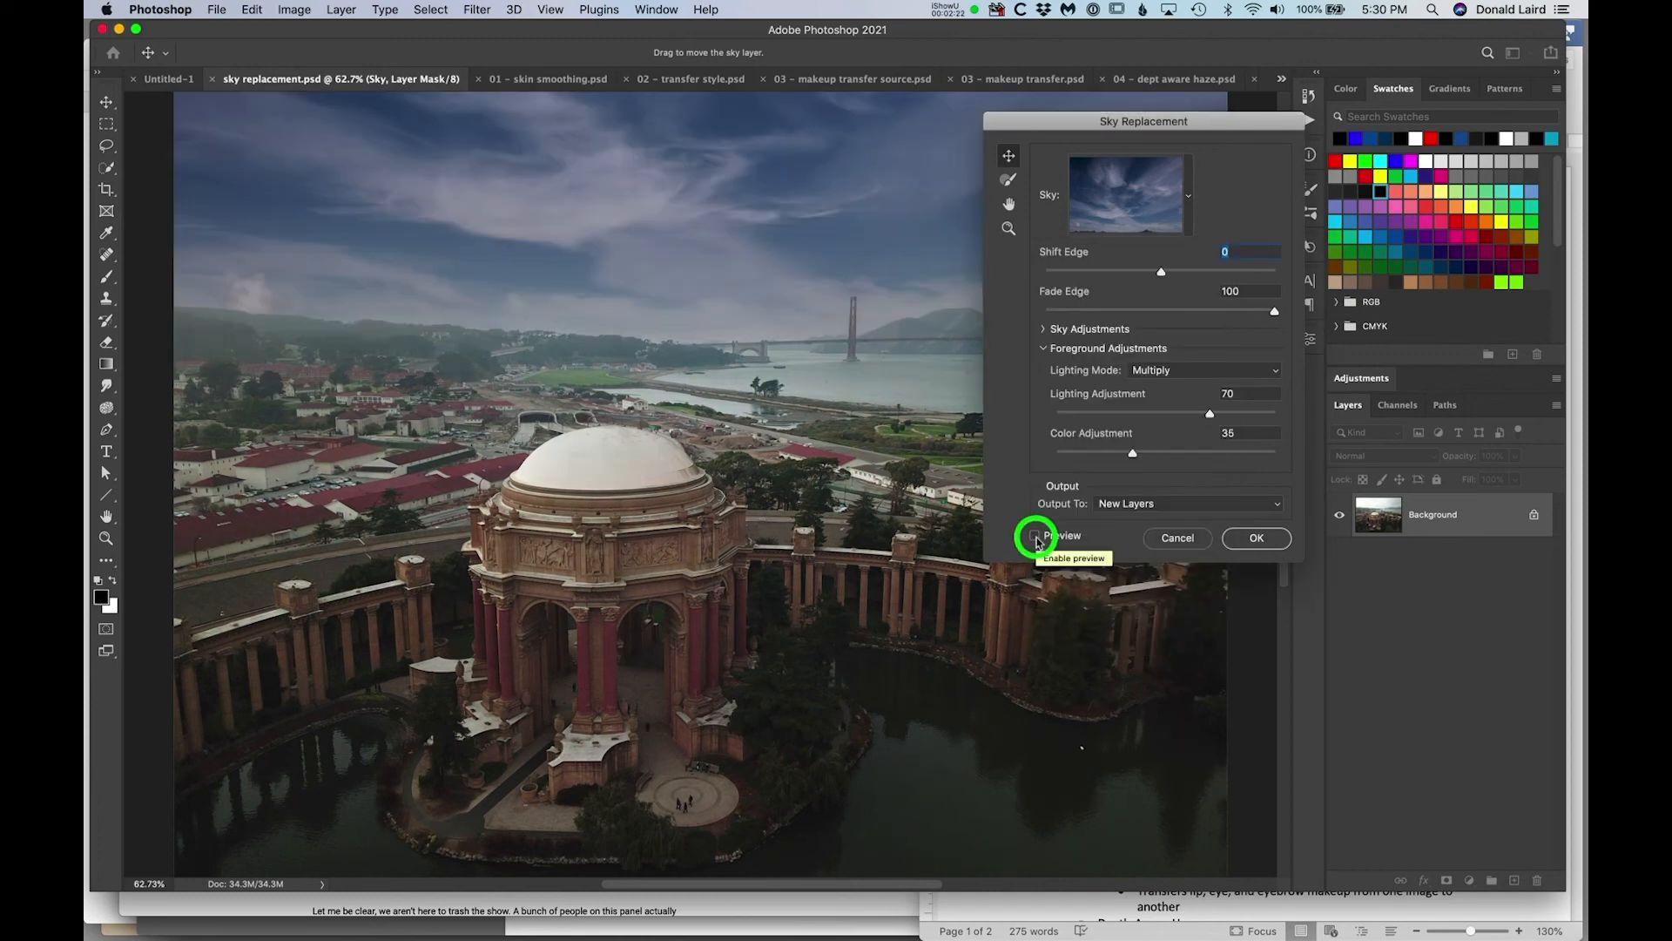
{"action": "left_click", "coordinate": [1036, 539]}
{"action": "left_click", "coordinate": [1036, 539]}
{"action": "left_click", "coordinate": [1036, 539]}
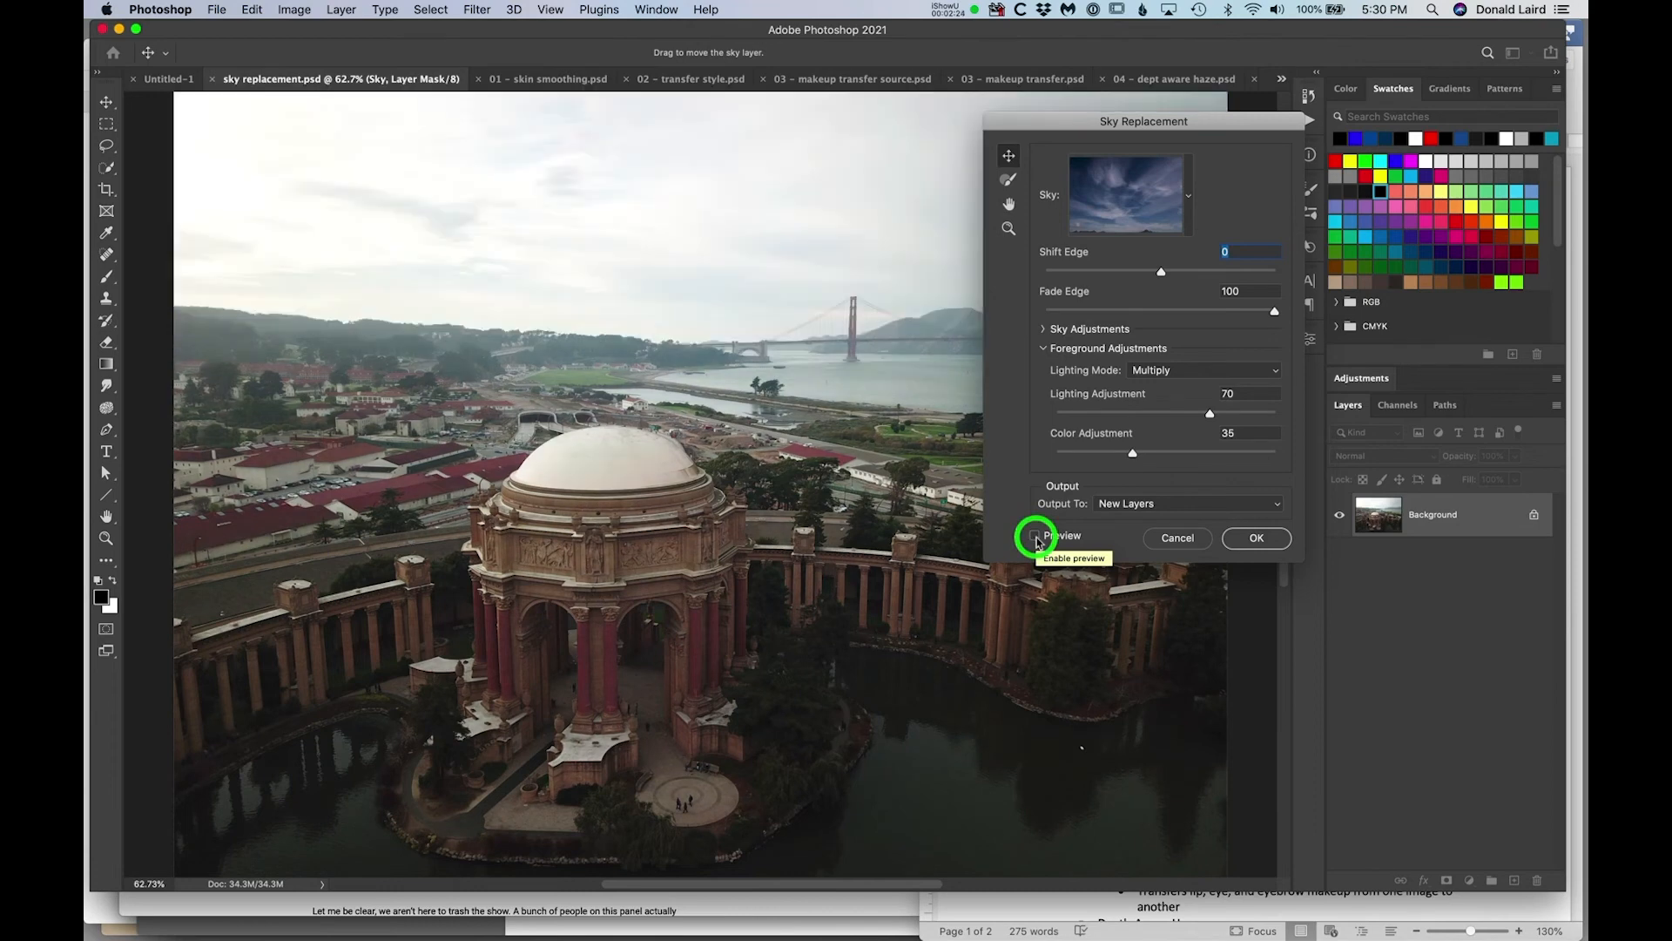
{"action": "left_click", "coordinate": [1036, 539]}
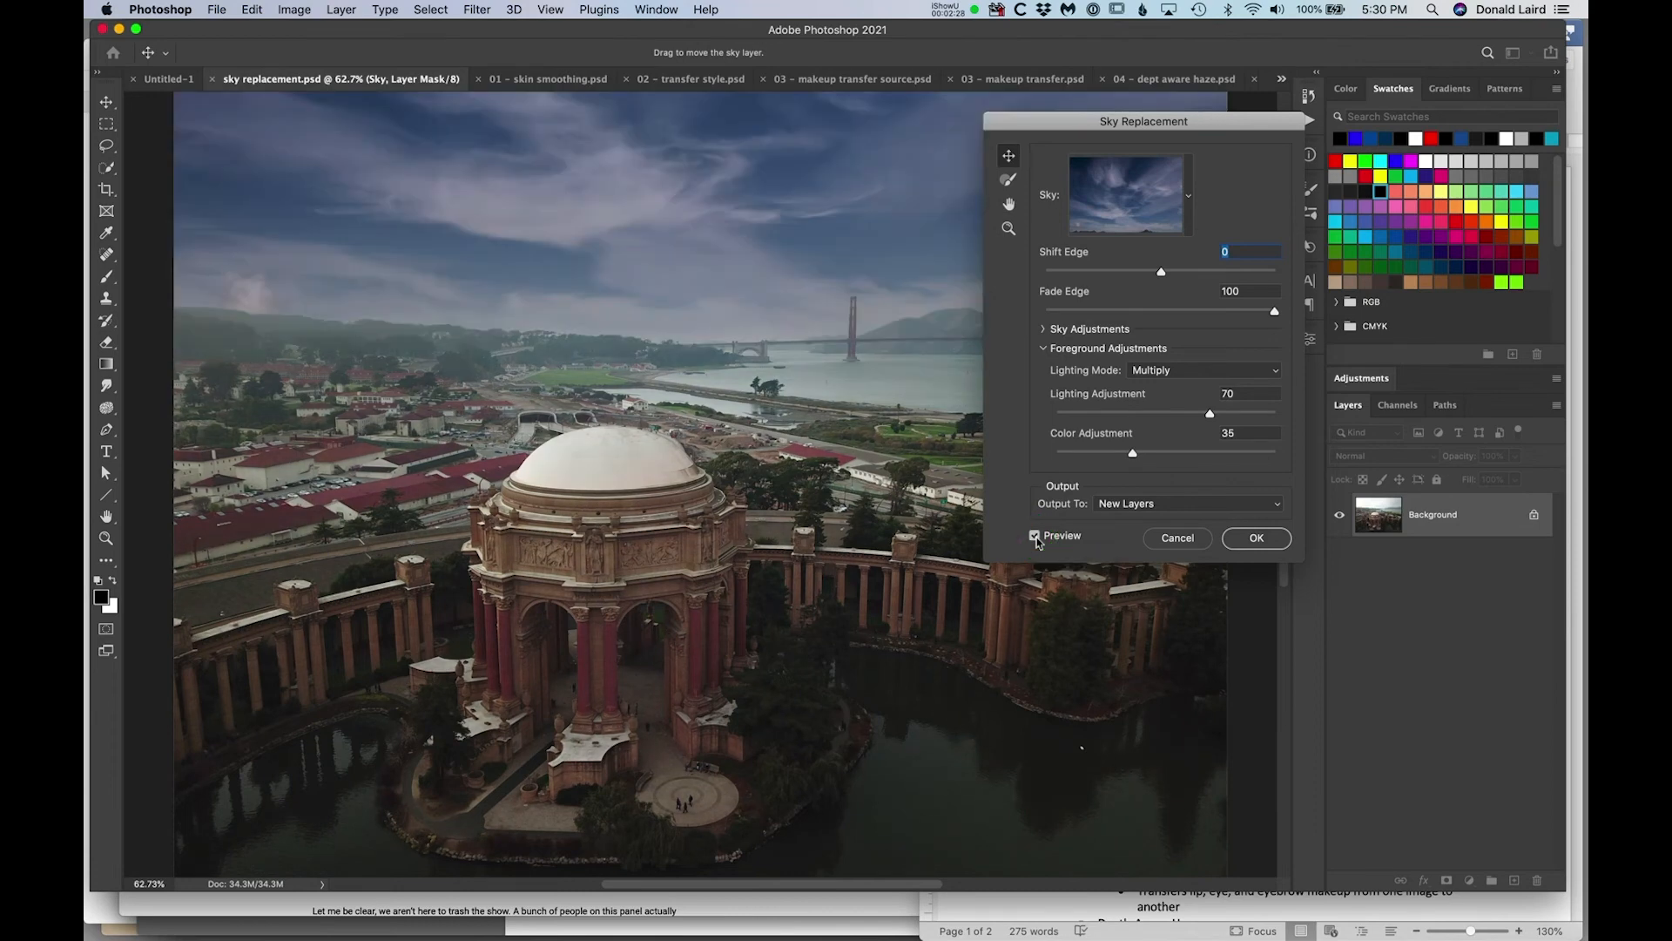
Try the BlueSky004 preset with puffy white clouds as the replacement sky and nudge it slightly in the image.
{"action": "left_click", "coordinate": [1190, 198]}
{"action": "scroll", "coordinate": [1124, 473], "scroll_direction": "down", "scroll_amount": 5}
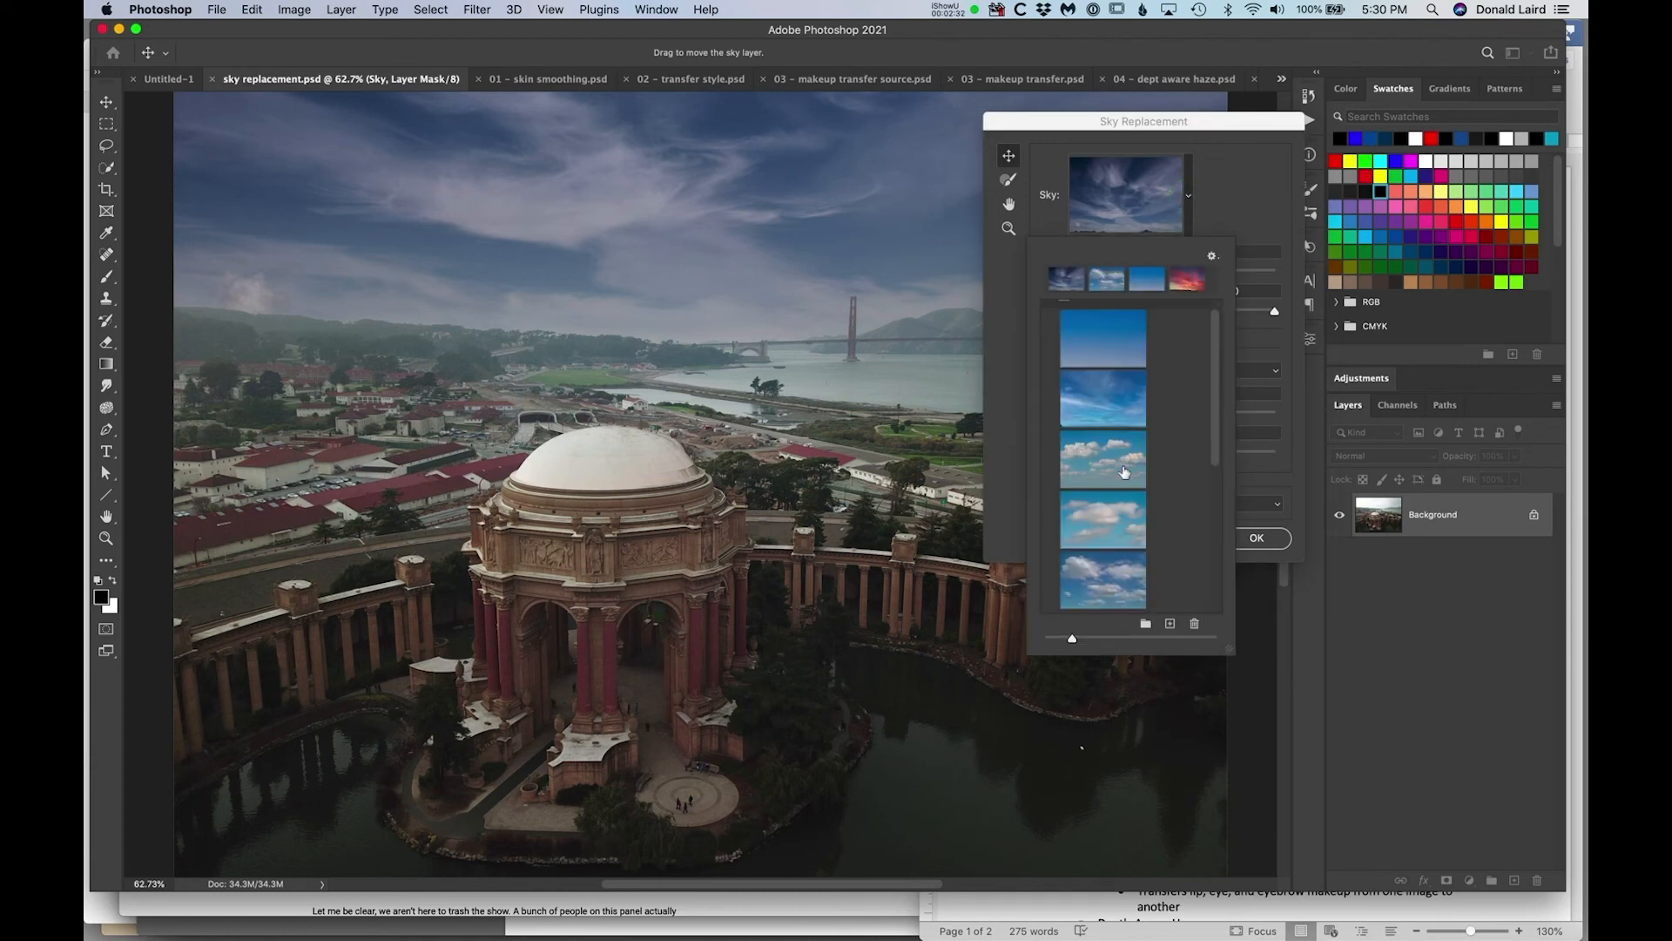
{"action": "scroll", "coordinate": [1111, 462], "scroll_direction": "up", "scroll_amount": 3}
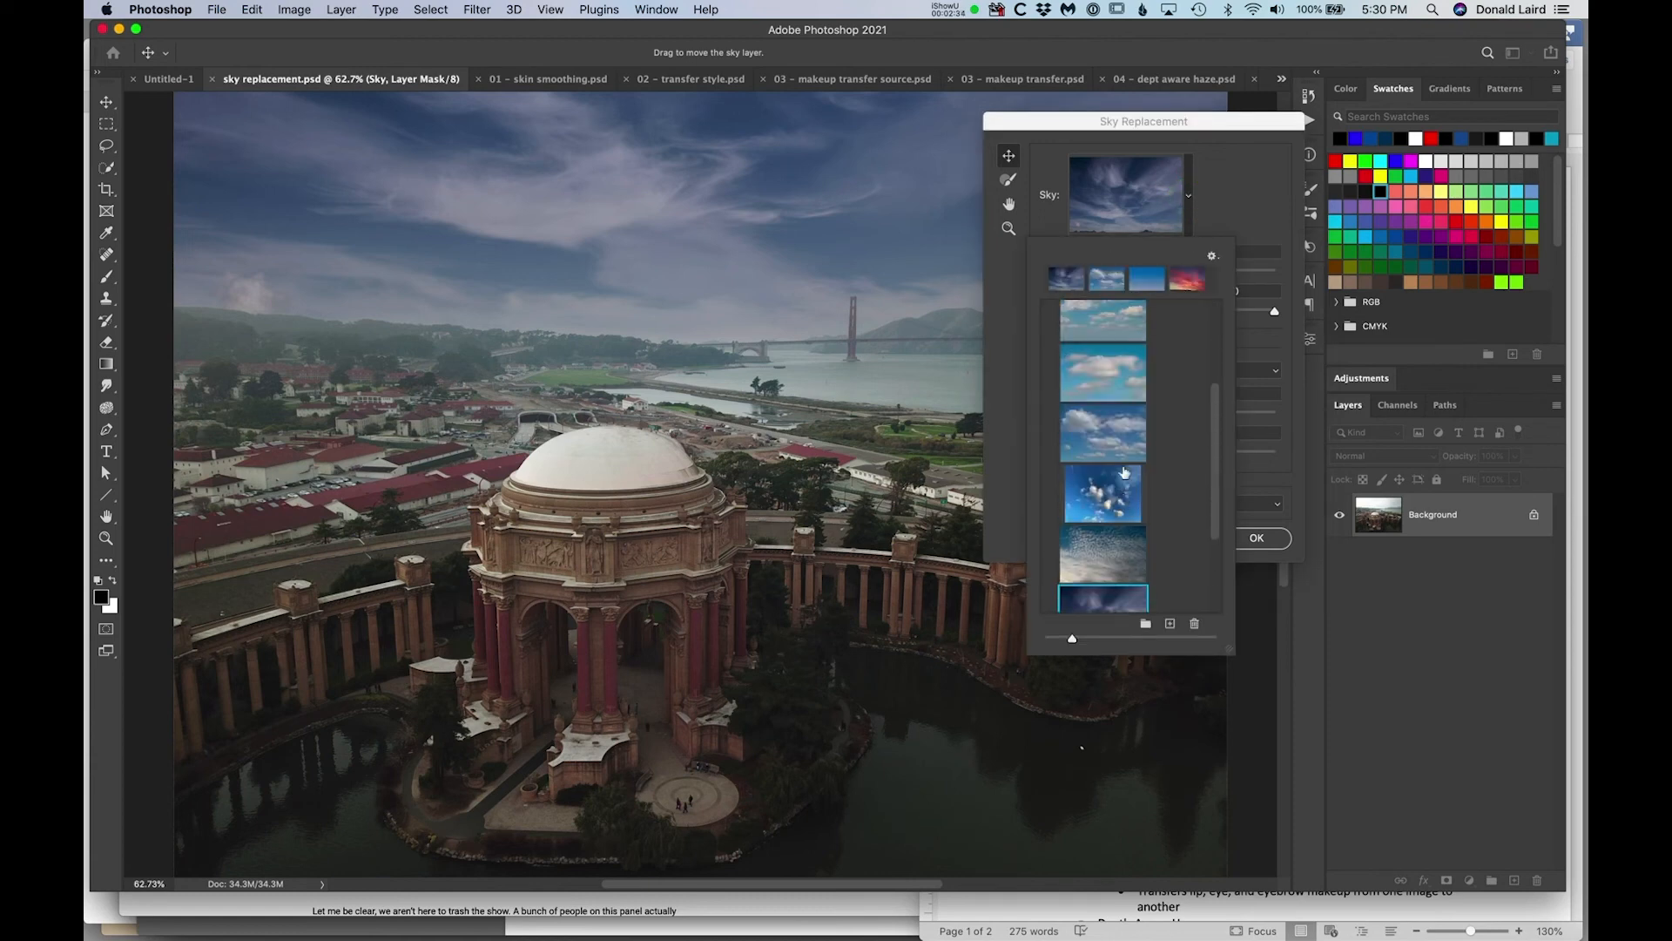
{"action": "left_click", "coordinate": [1095, 453]}
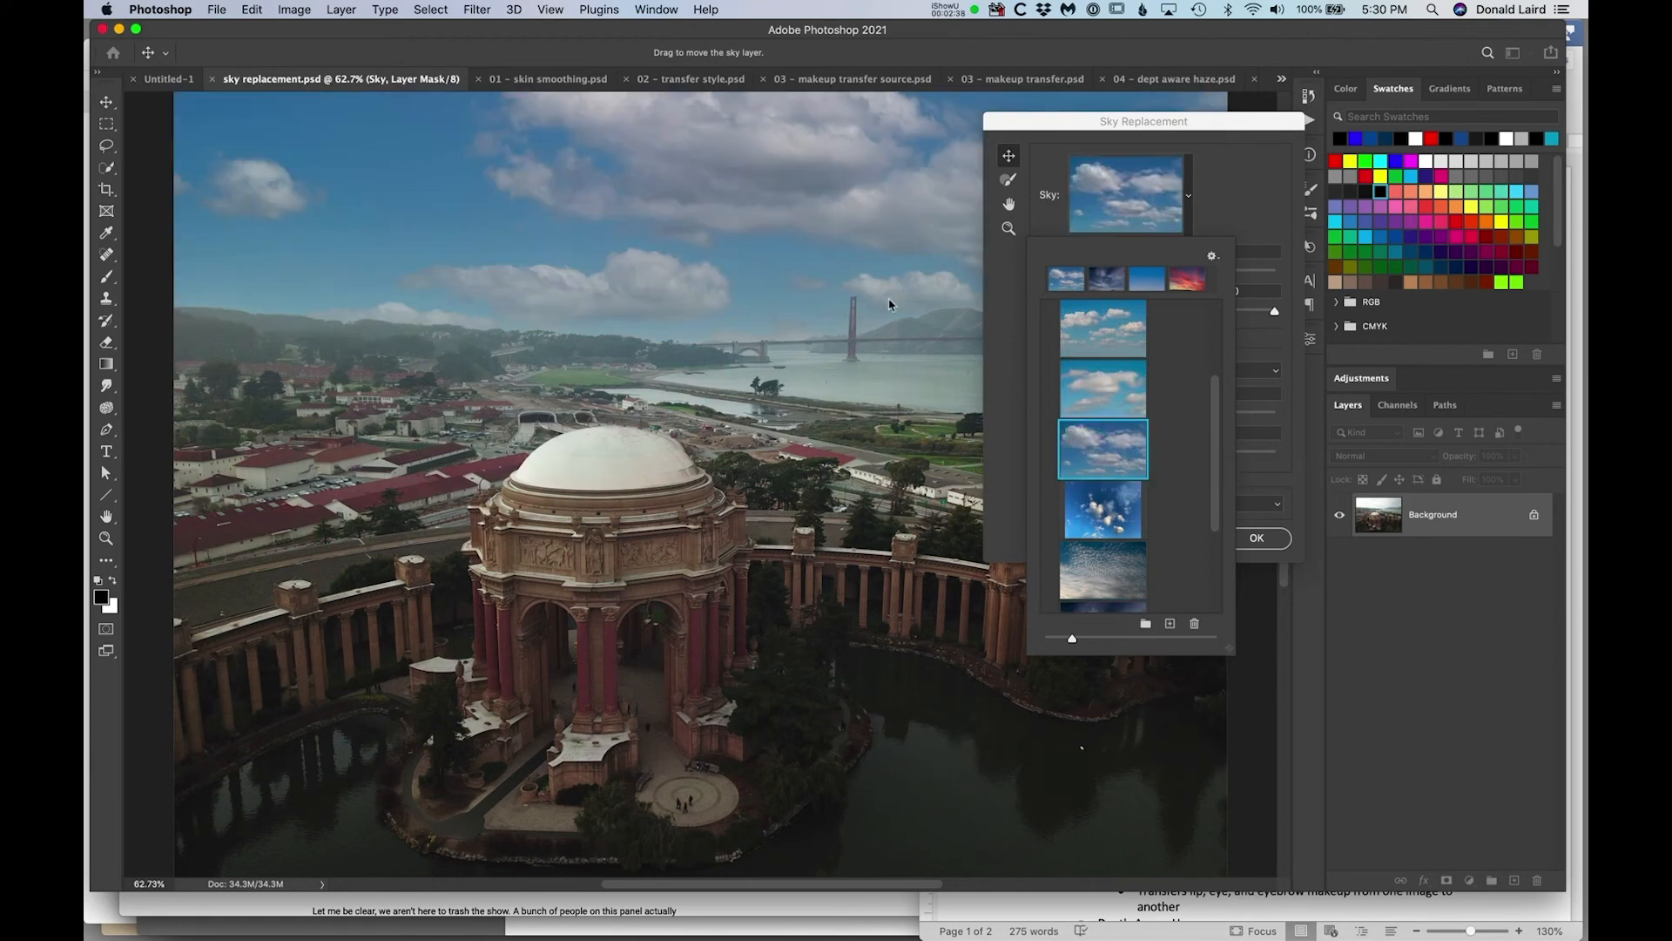
{"action": "left_click", "coordinate": [754, 270]}
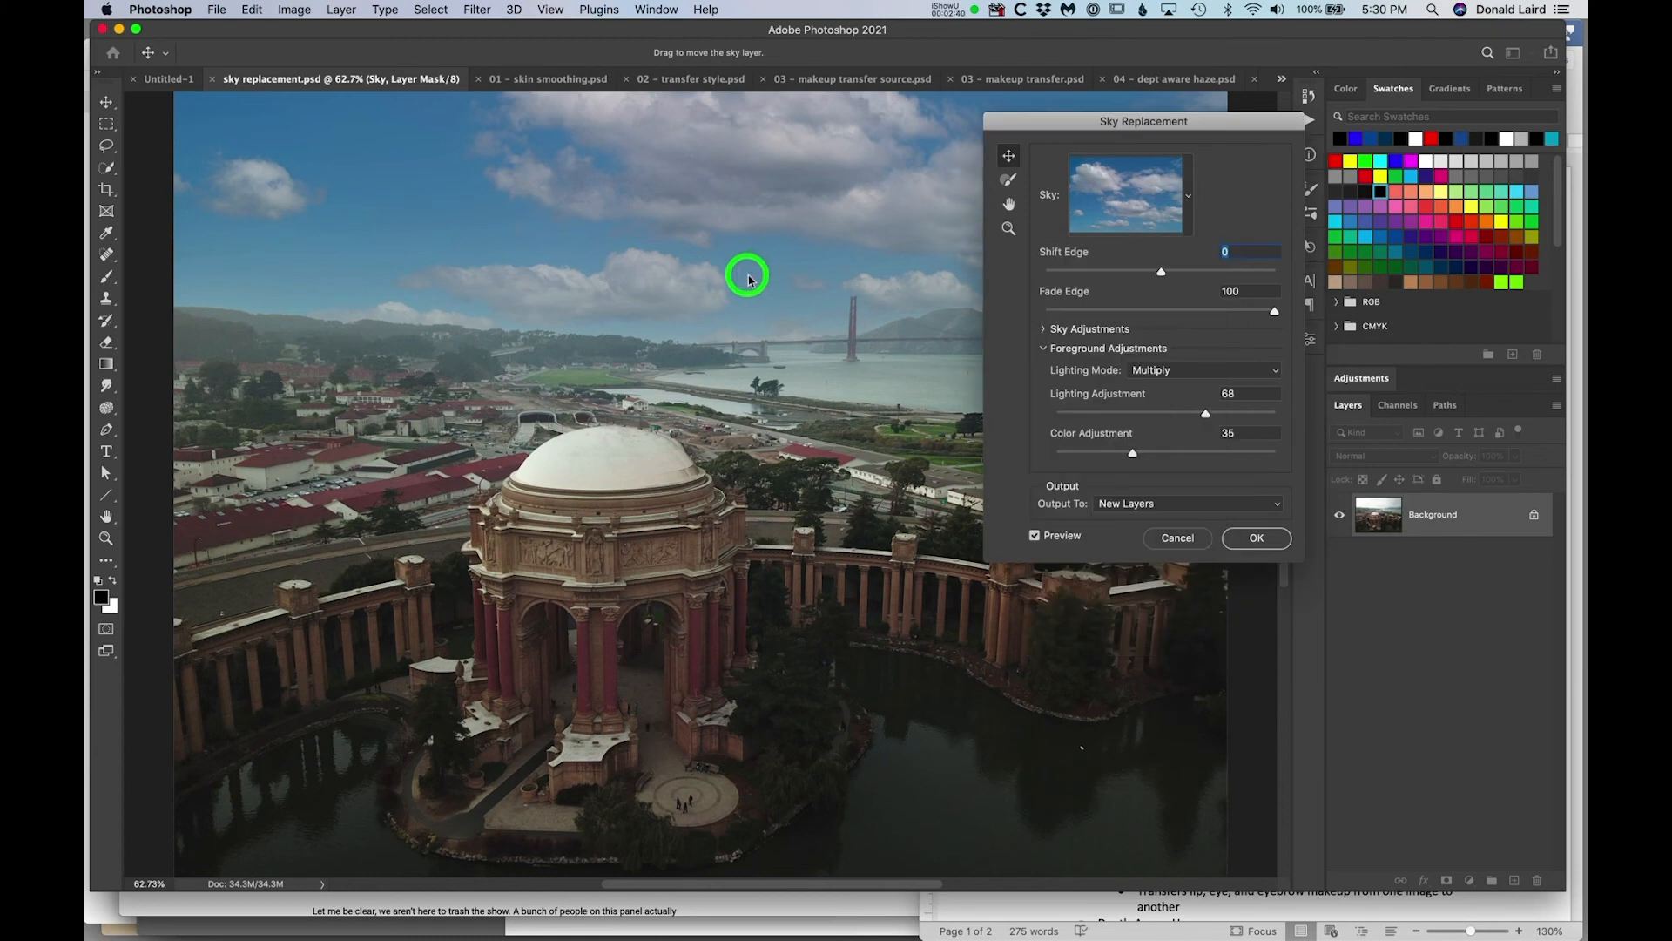
{"action": "mouse_move", "coordinate": [746, 272]}
{"action": "left_mouse_down"}
{"action": "mouse_move", "coordinate": [723, 272]}
{"action": "mouse_move", "coordinate": [723, 235]}
{"action": "mouse_move", "coordinate": [758, 239]}
{"action": "mouse_move", "coordinate": [754, 357]}
{"action": "mouse_move", "coordinate": [774, 104]}
{"action": "mouse_move", "coordinate": [747, 243]}
{"action": "mouse_move", "coordinate": [758, 275]}
{"action": "left_mouse_up"}
Examine the sky edge along the hills and bridge cables up close, comparing the preview with the original.
{"action": "key", "text": "z"}
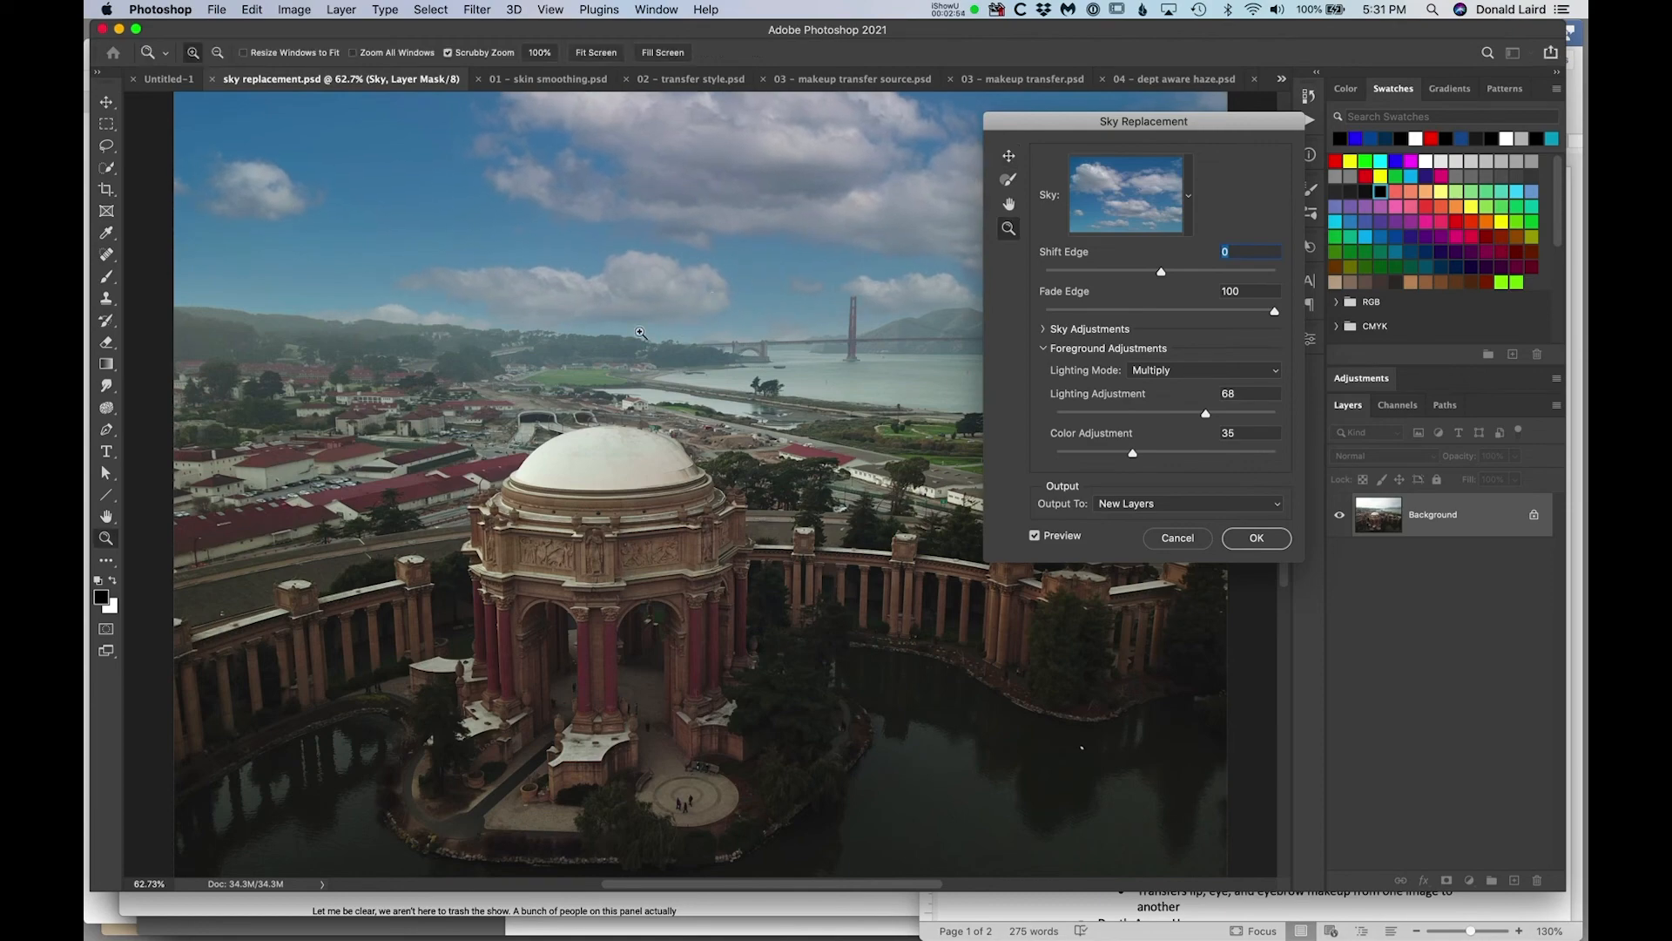
{"action": "left_click_drag", "start_coordinate": [521, 312], "coordinate": [631, 358]}
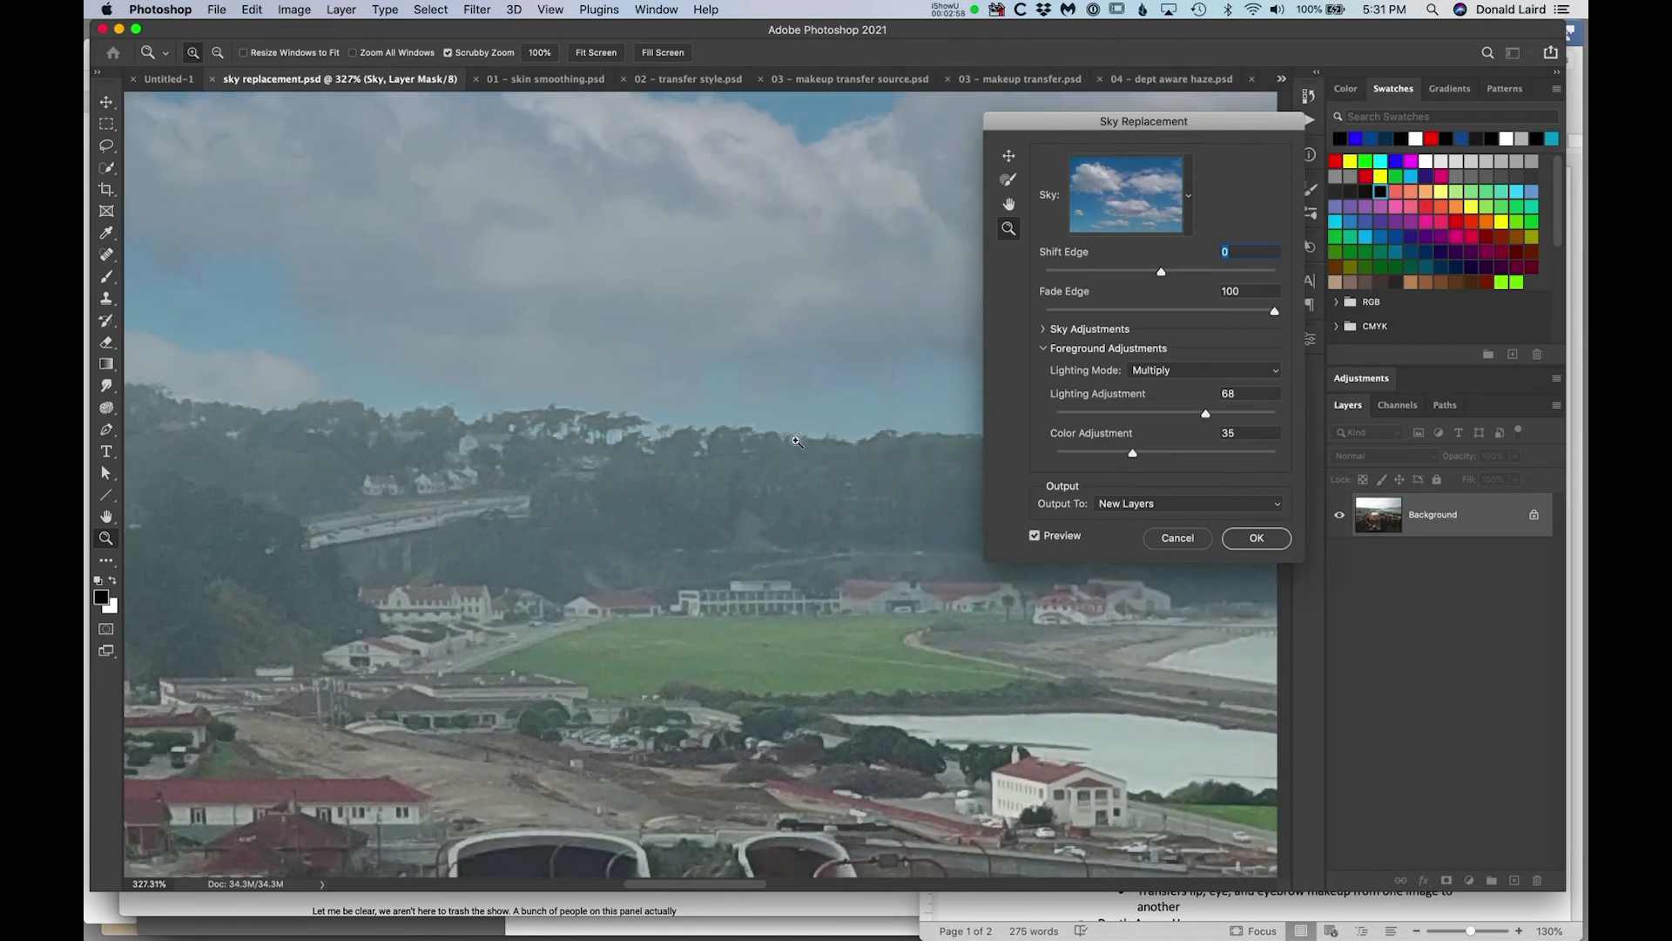
{"action": "scroll", "coordinate": [797, 442], "scroll_direction": "right", "scroll_amount": 10}
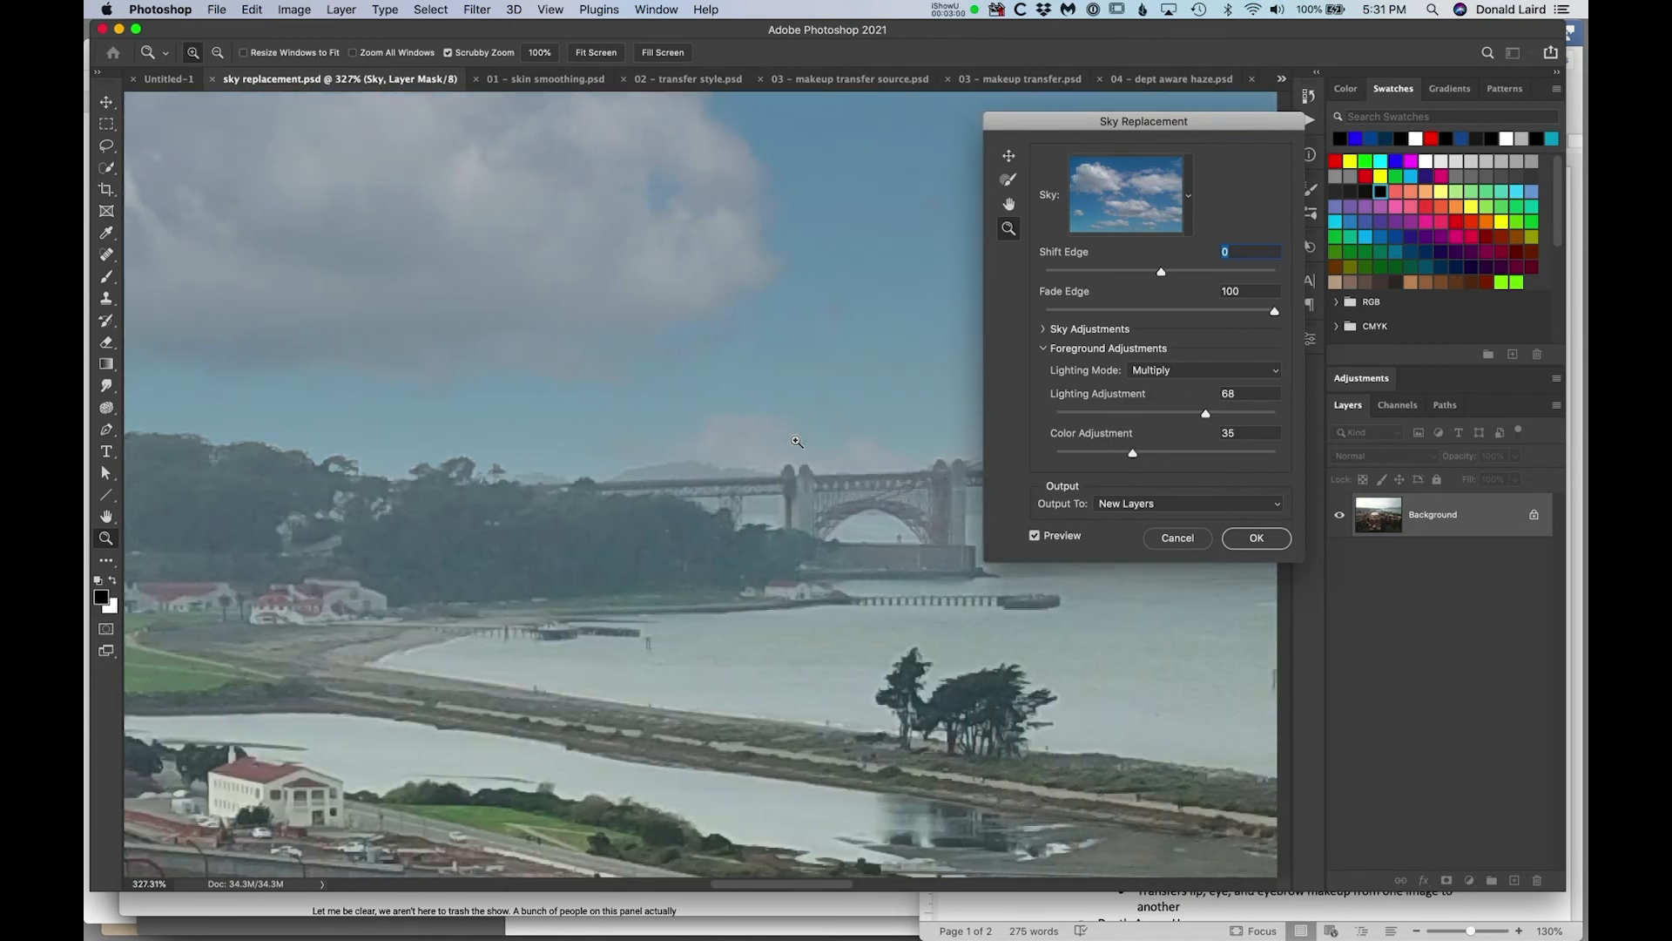
{"action": "scroll", "coordinate": [797, 441], "scroll_direction": "right", "scroll_amount": 10}
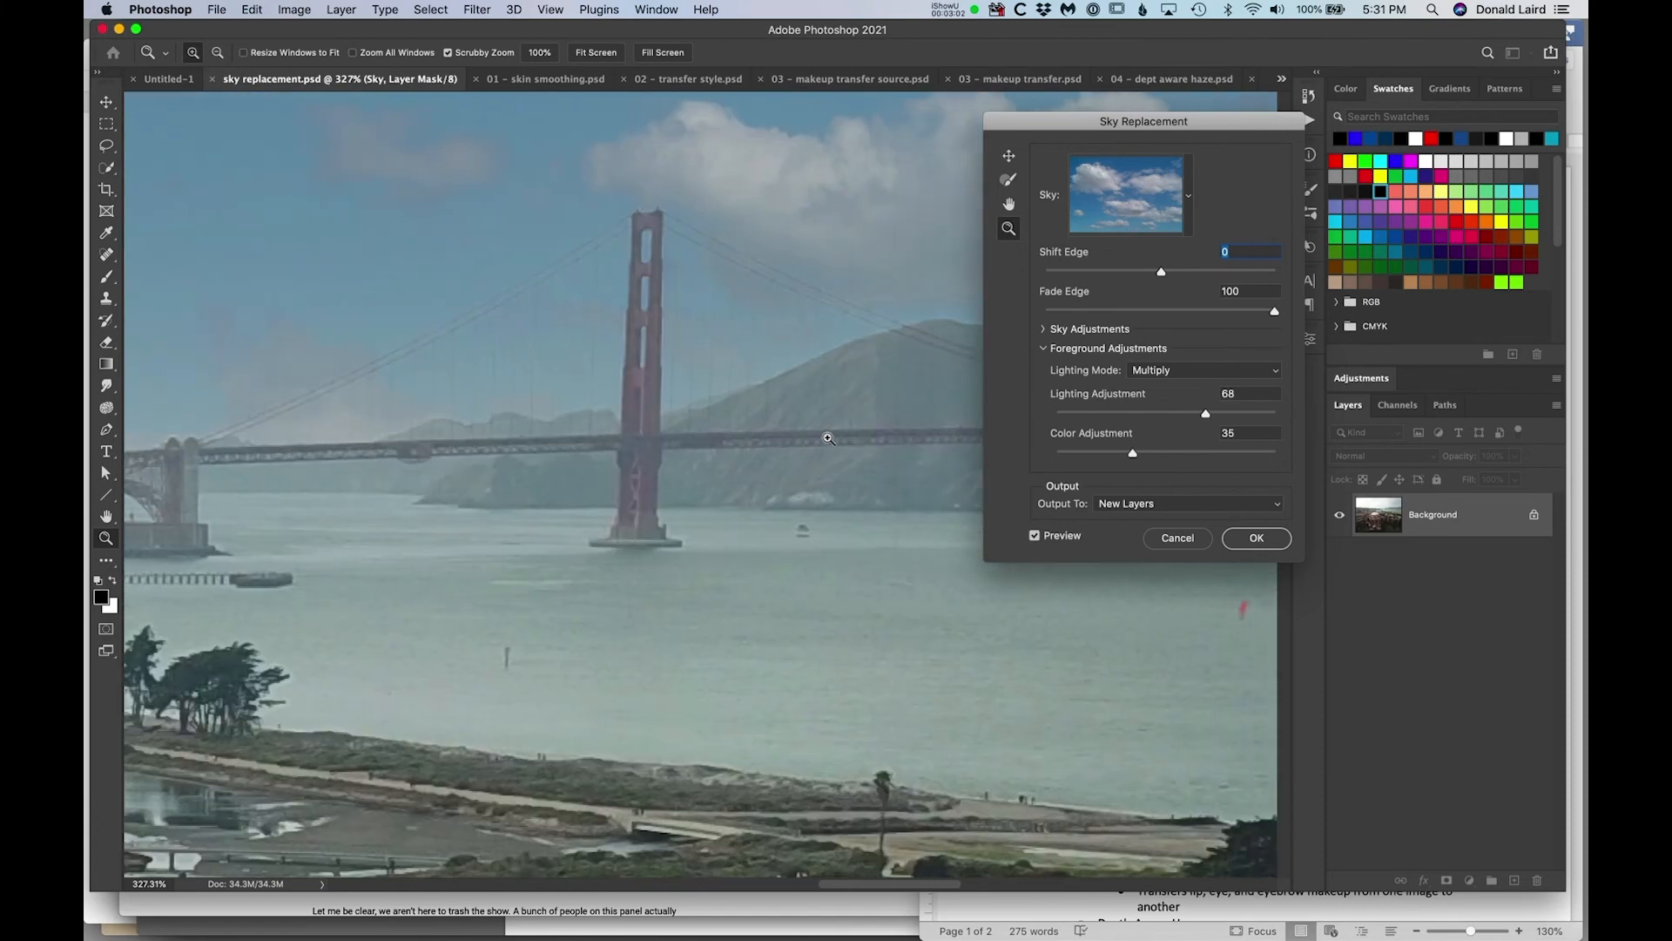
{"action": "left_click", "coordinate": [1034, 536]}
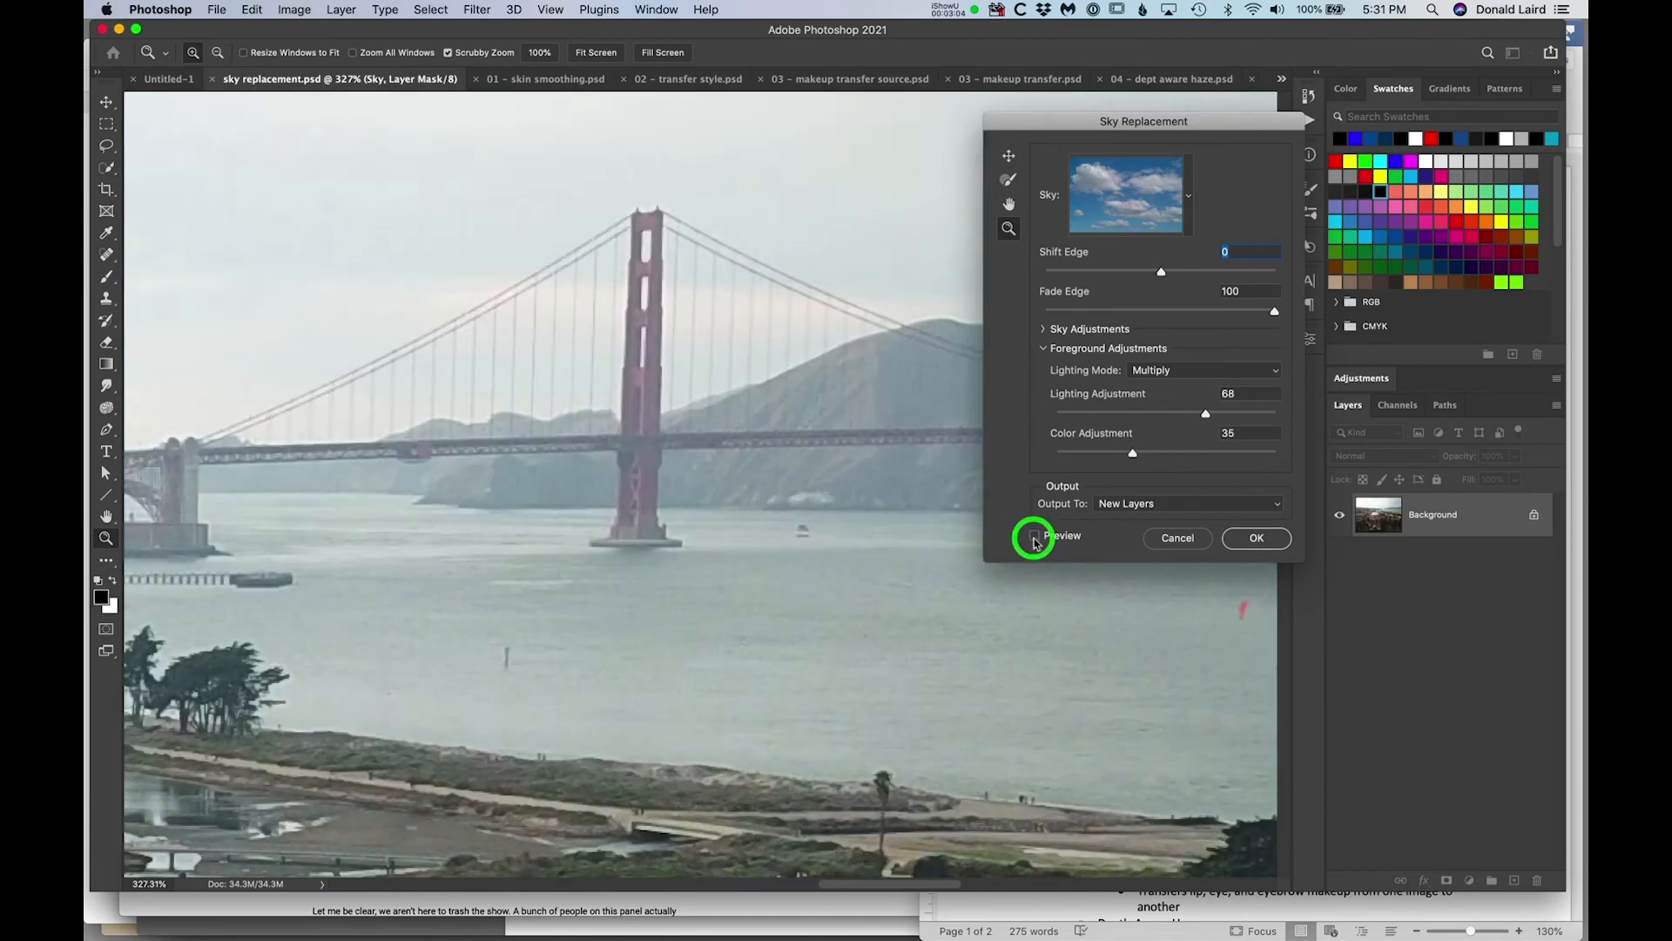
{"action": "left_click", "coordinate": [1035, 537]}
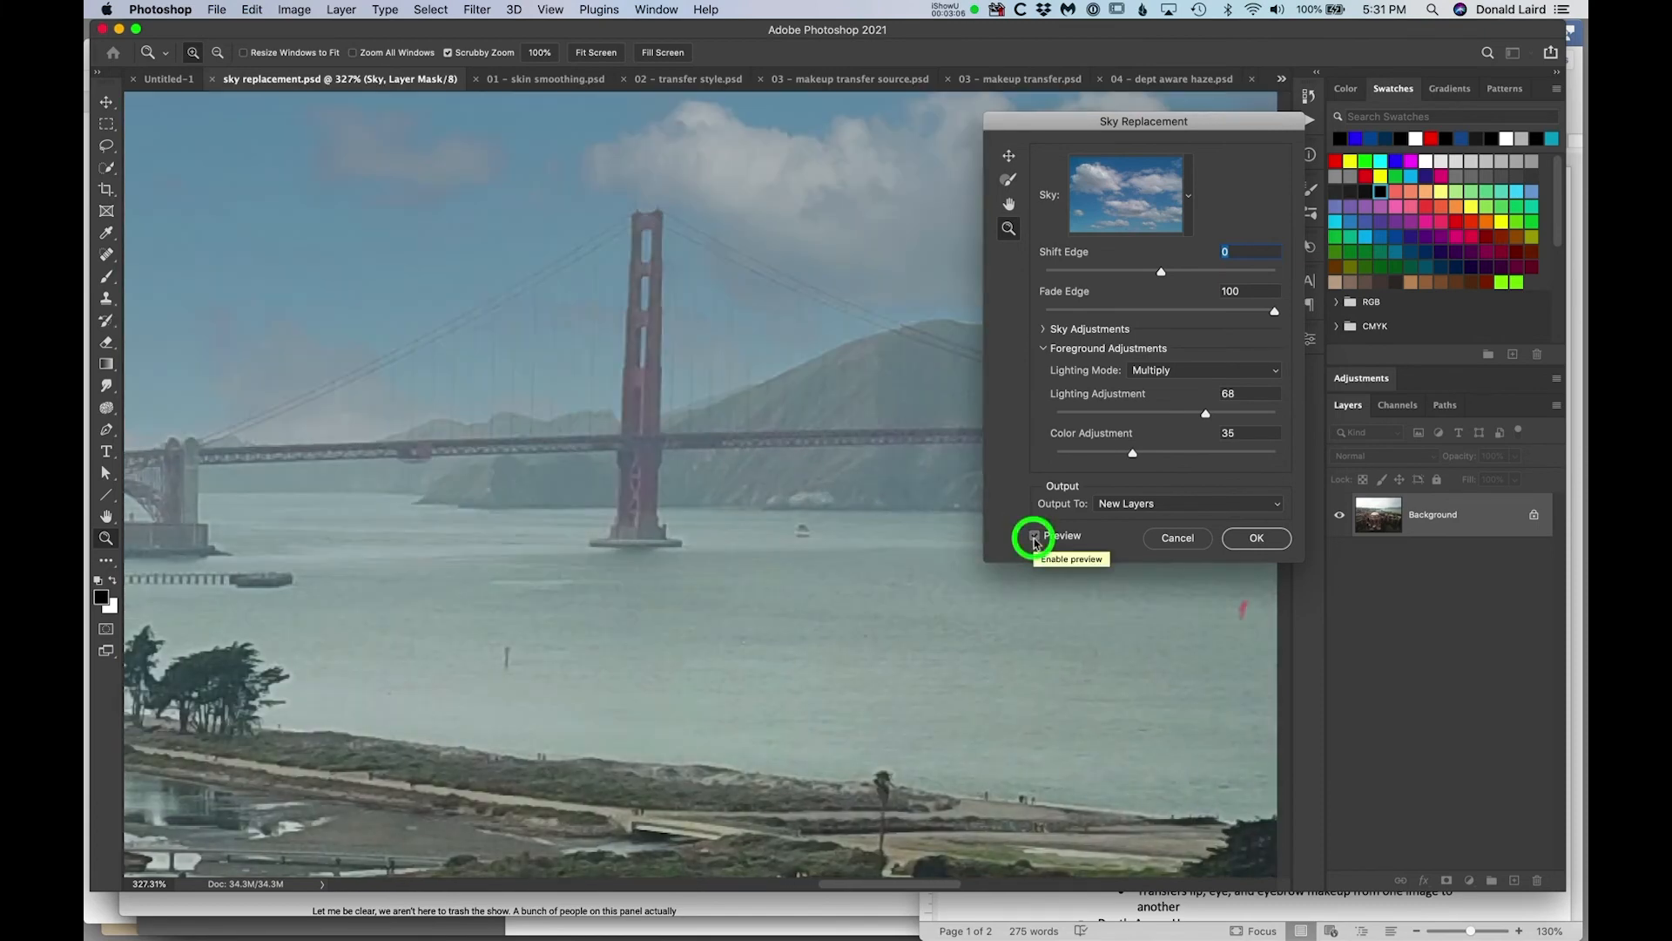
{"action": "left_click", "coordinate": [1035, 536]}
{"action": "left_click", "coordinate": [1034, 536]}
{"action": "left_click", "coordinate": [1034, 536]}
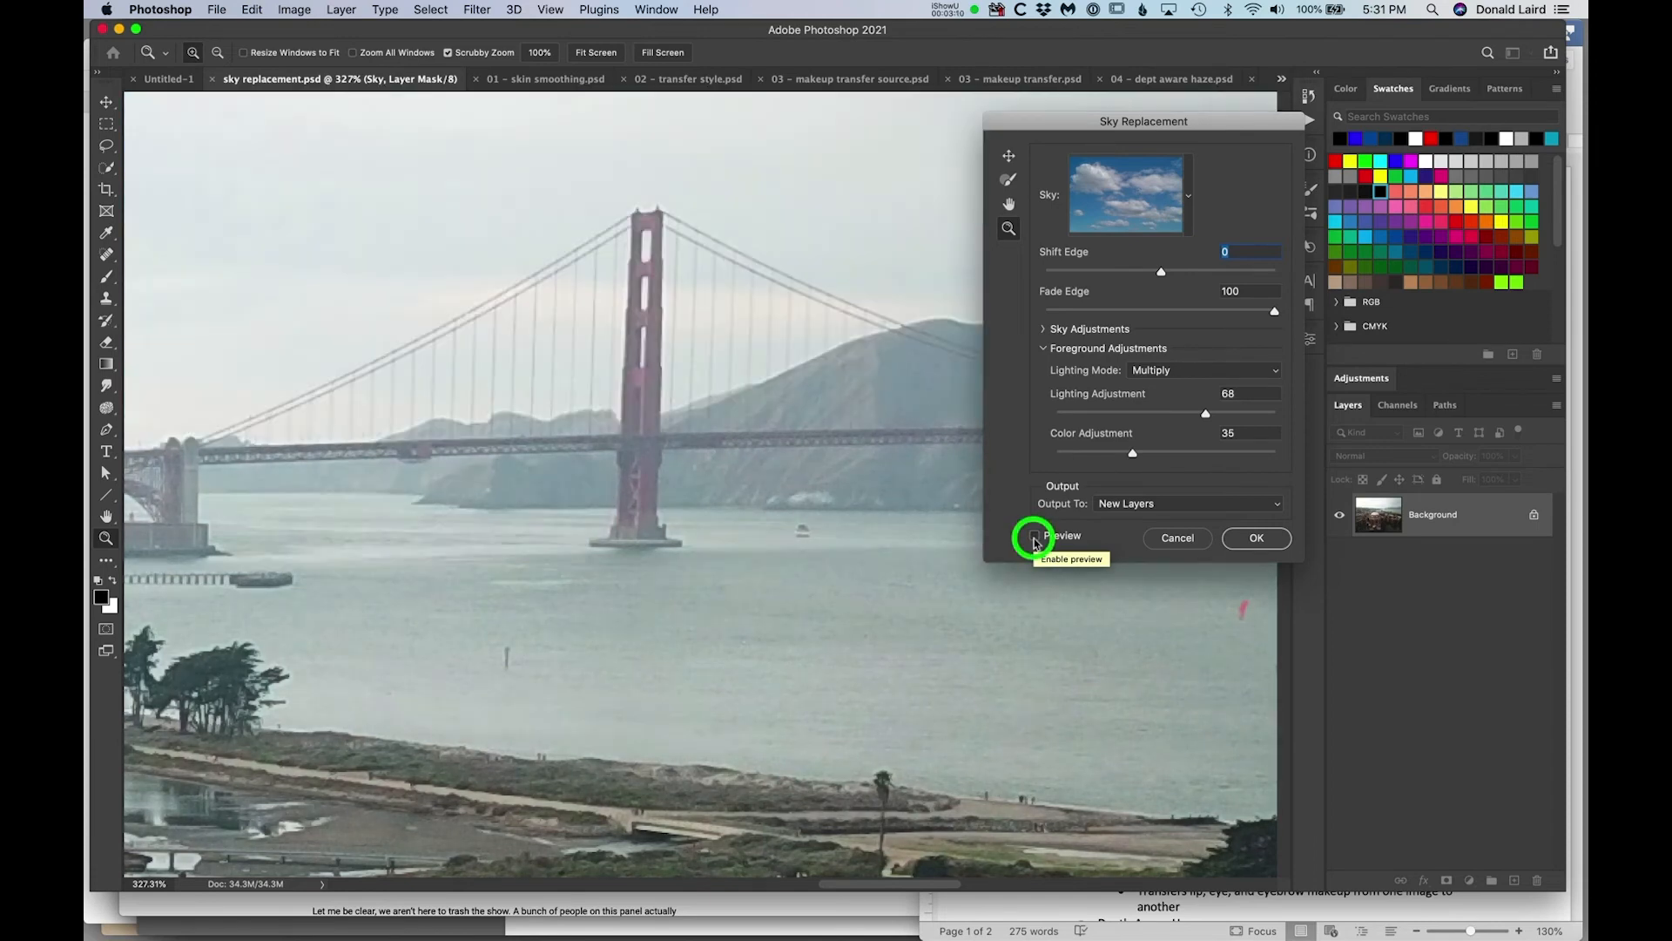
{"action": "left_click", "coordinate": [1035, 537]}
{"action": "key", "text": "super+0"}
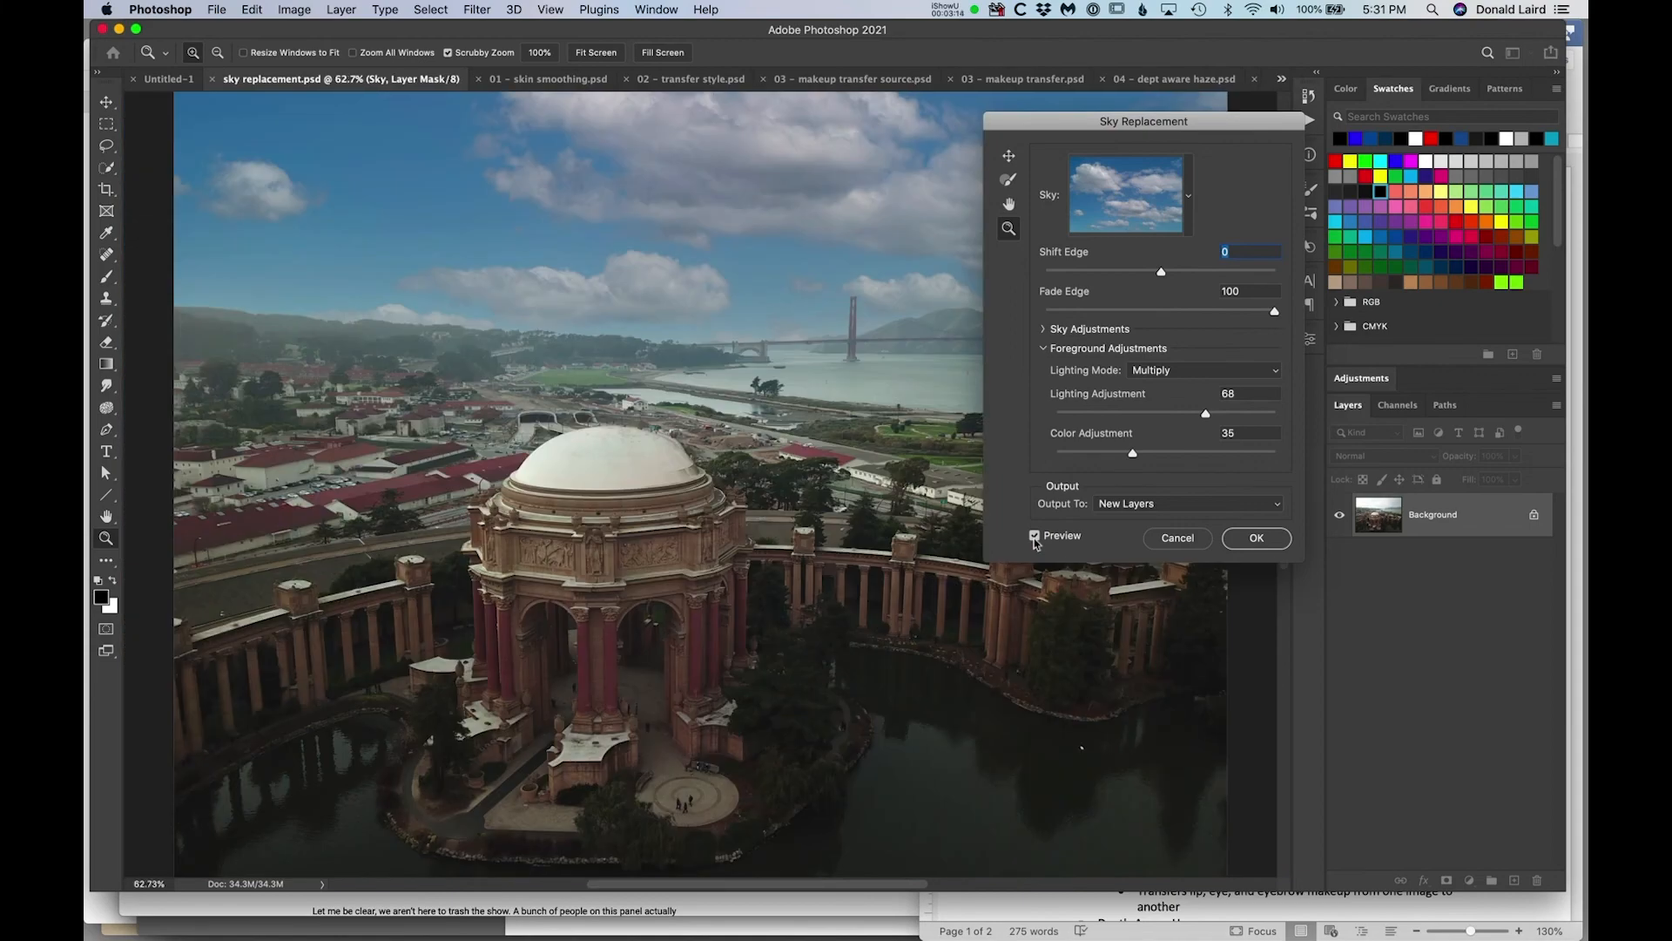
Try the first preset in the Sunsets group and return to the recently used dark blue wispy-cloud sky.
{"action": "left_click", "coordinate": [1189, 199]}
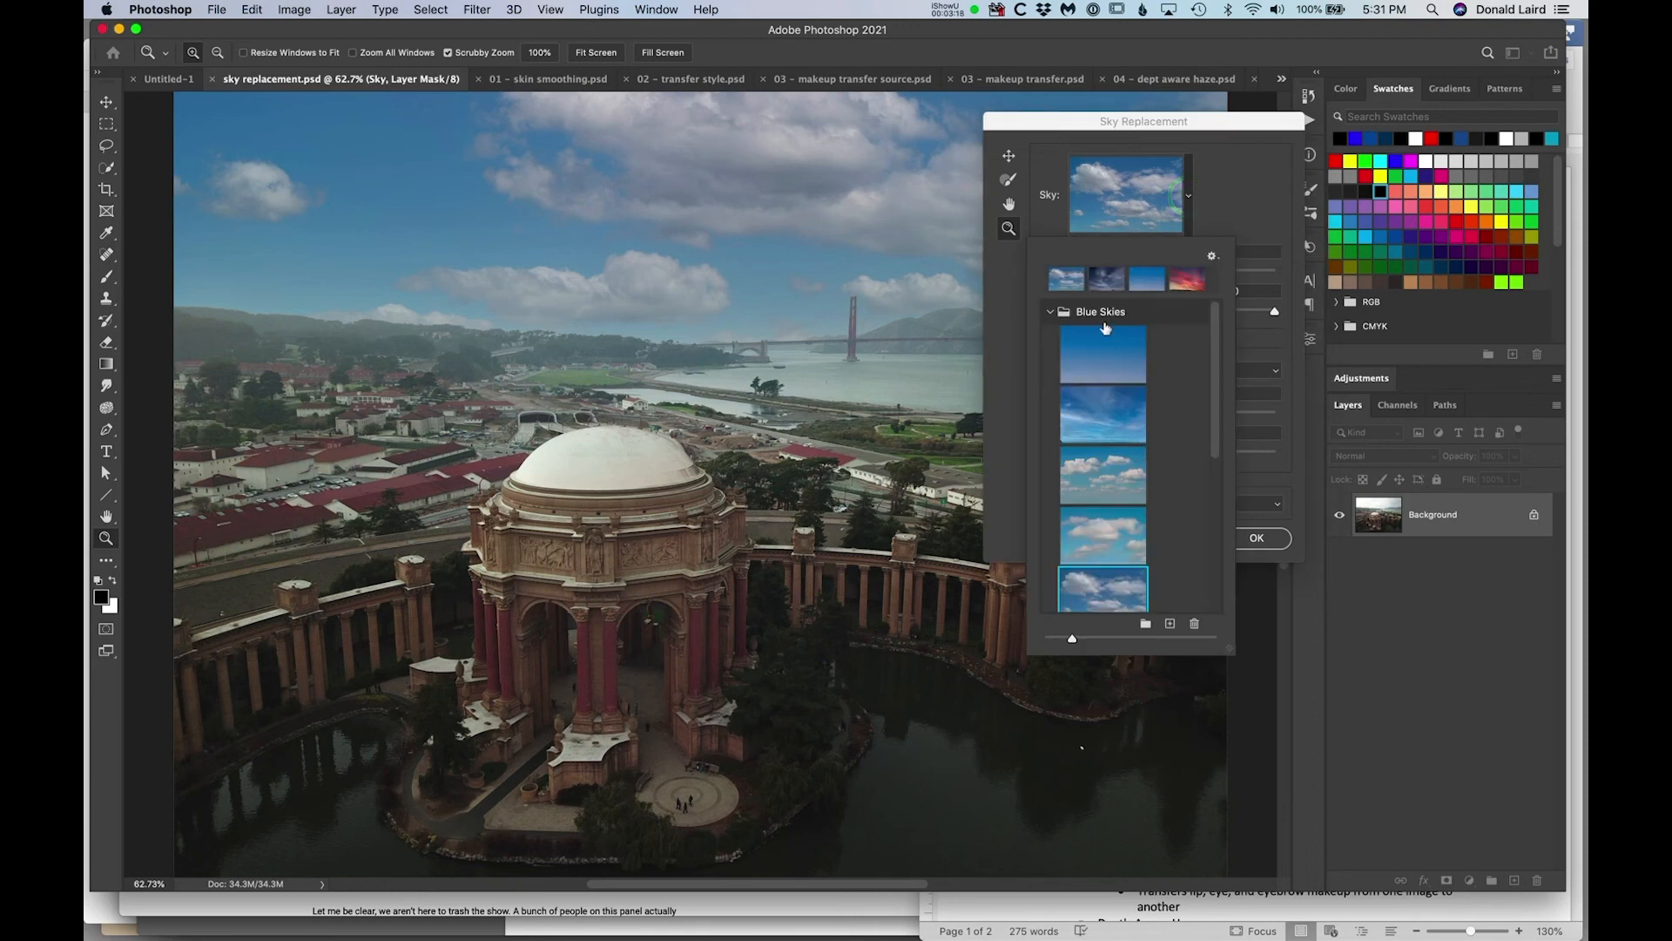
{"action": "left_click", "coordinate": [1046, 311]}
{"action": "left_click", "coordinate": [1050, 362]}
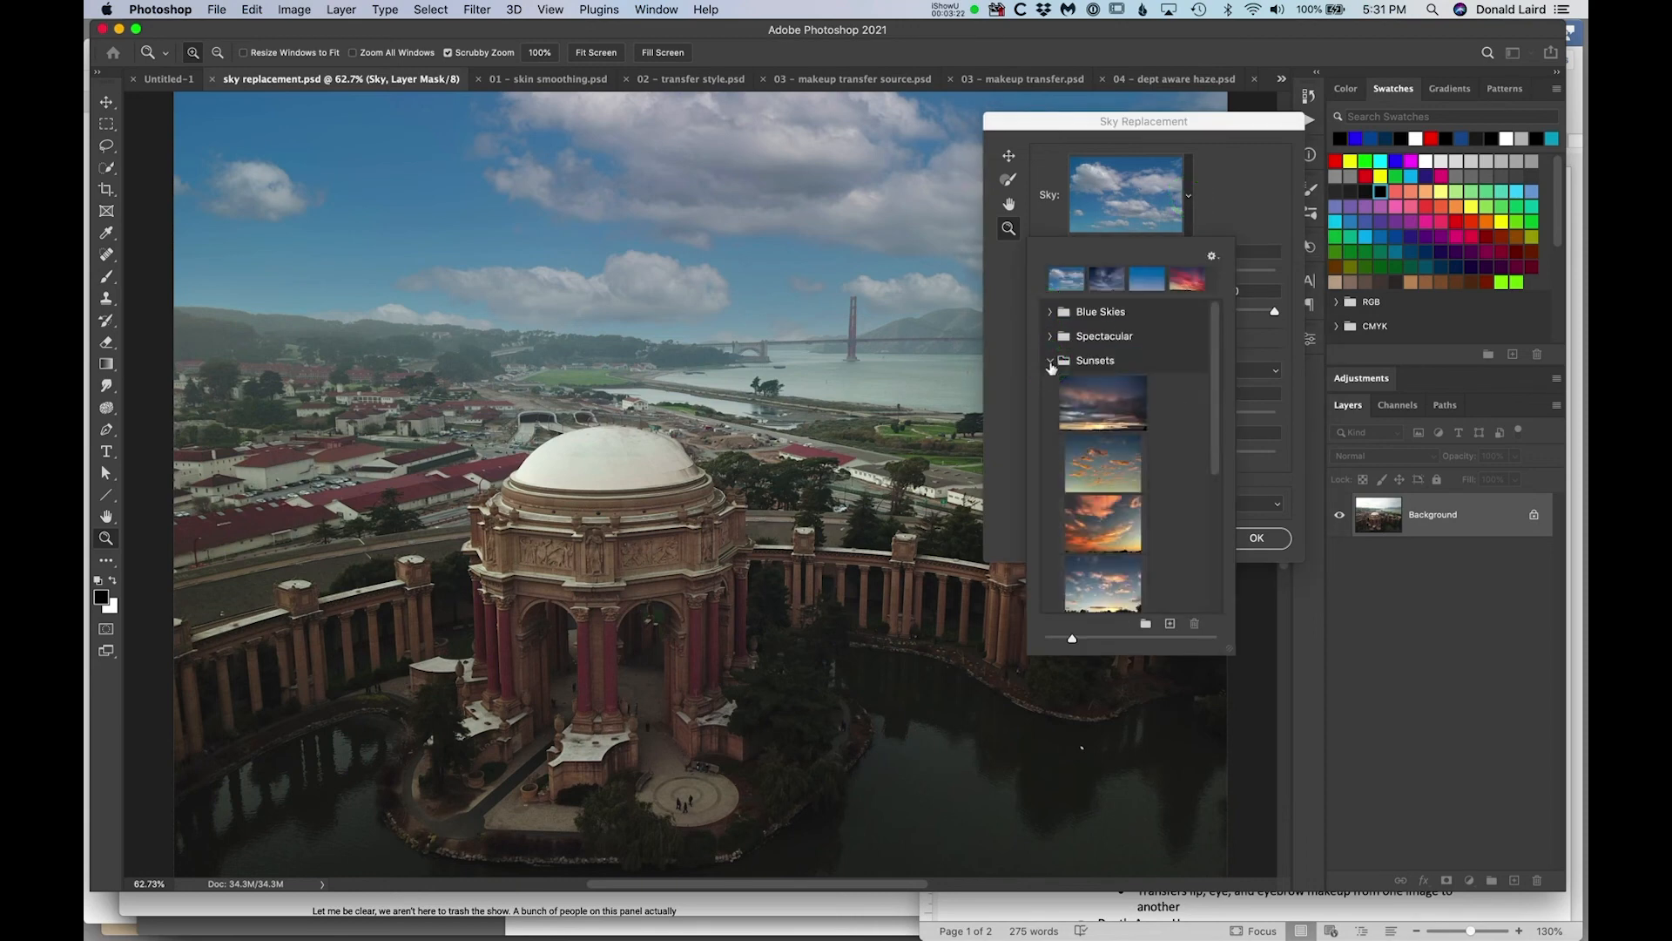
{"action": "left_click", "coordinate": [1096, 409]}
{"action": "left_click", "coordinate": [1097, 409]}
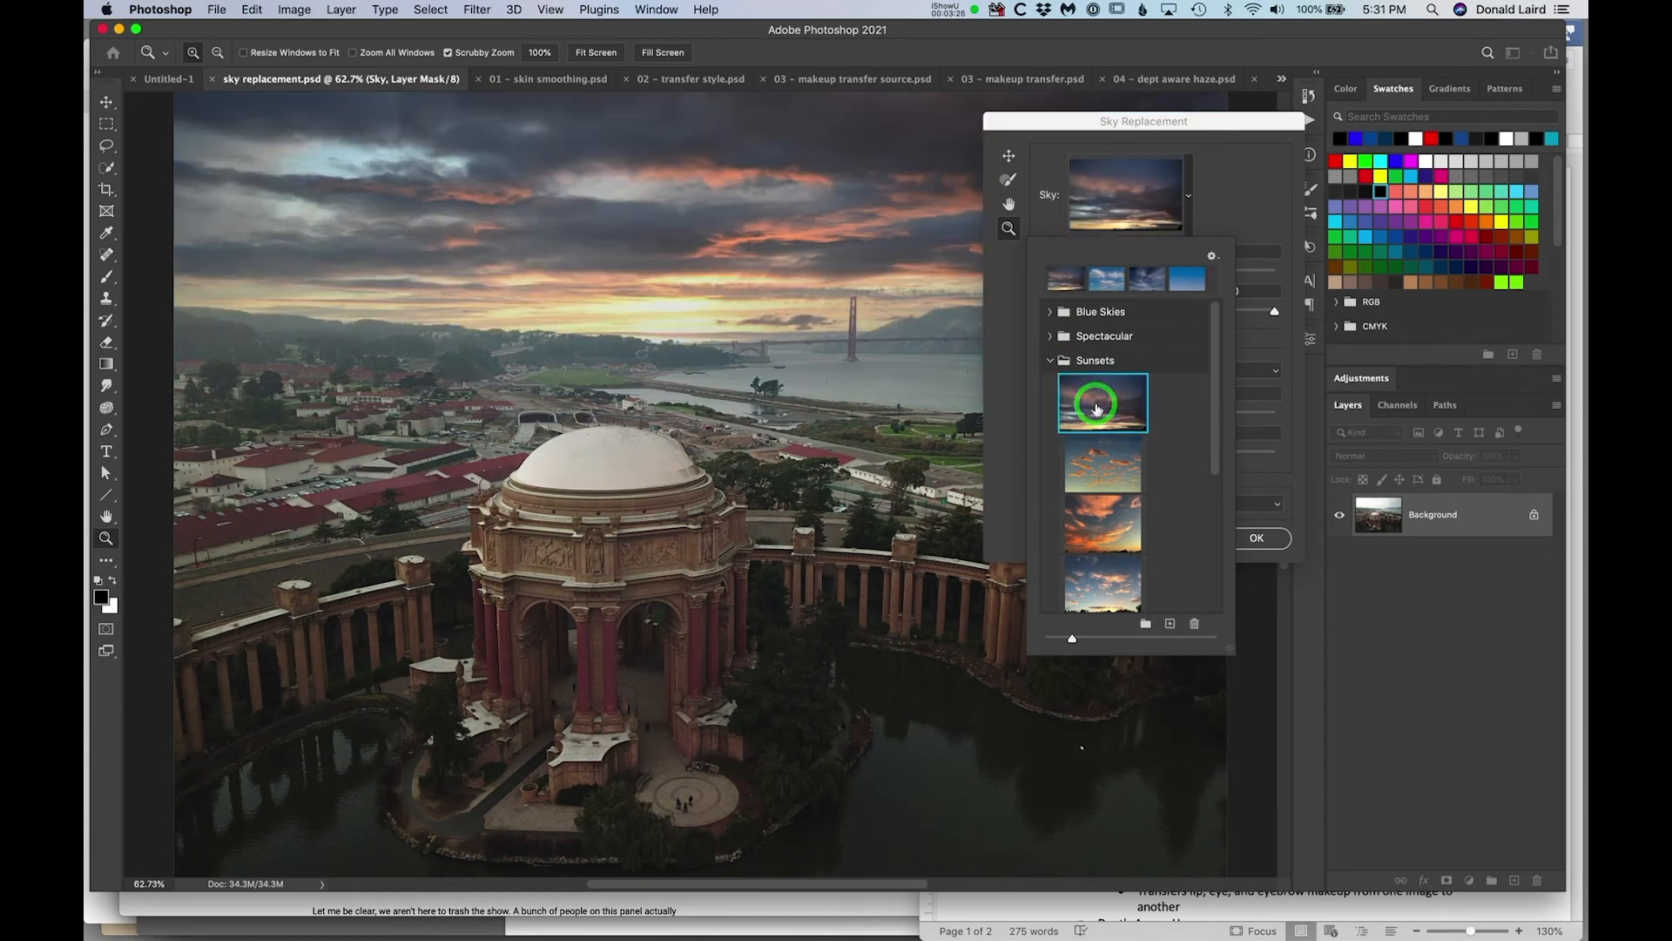
{"action": "left_click", "coordinate": [1135, 280]}
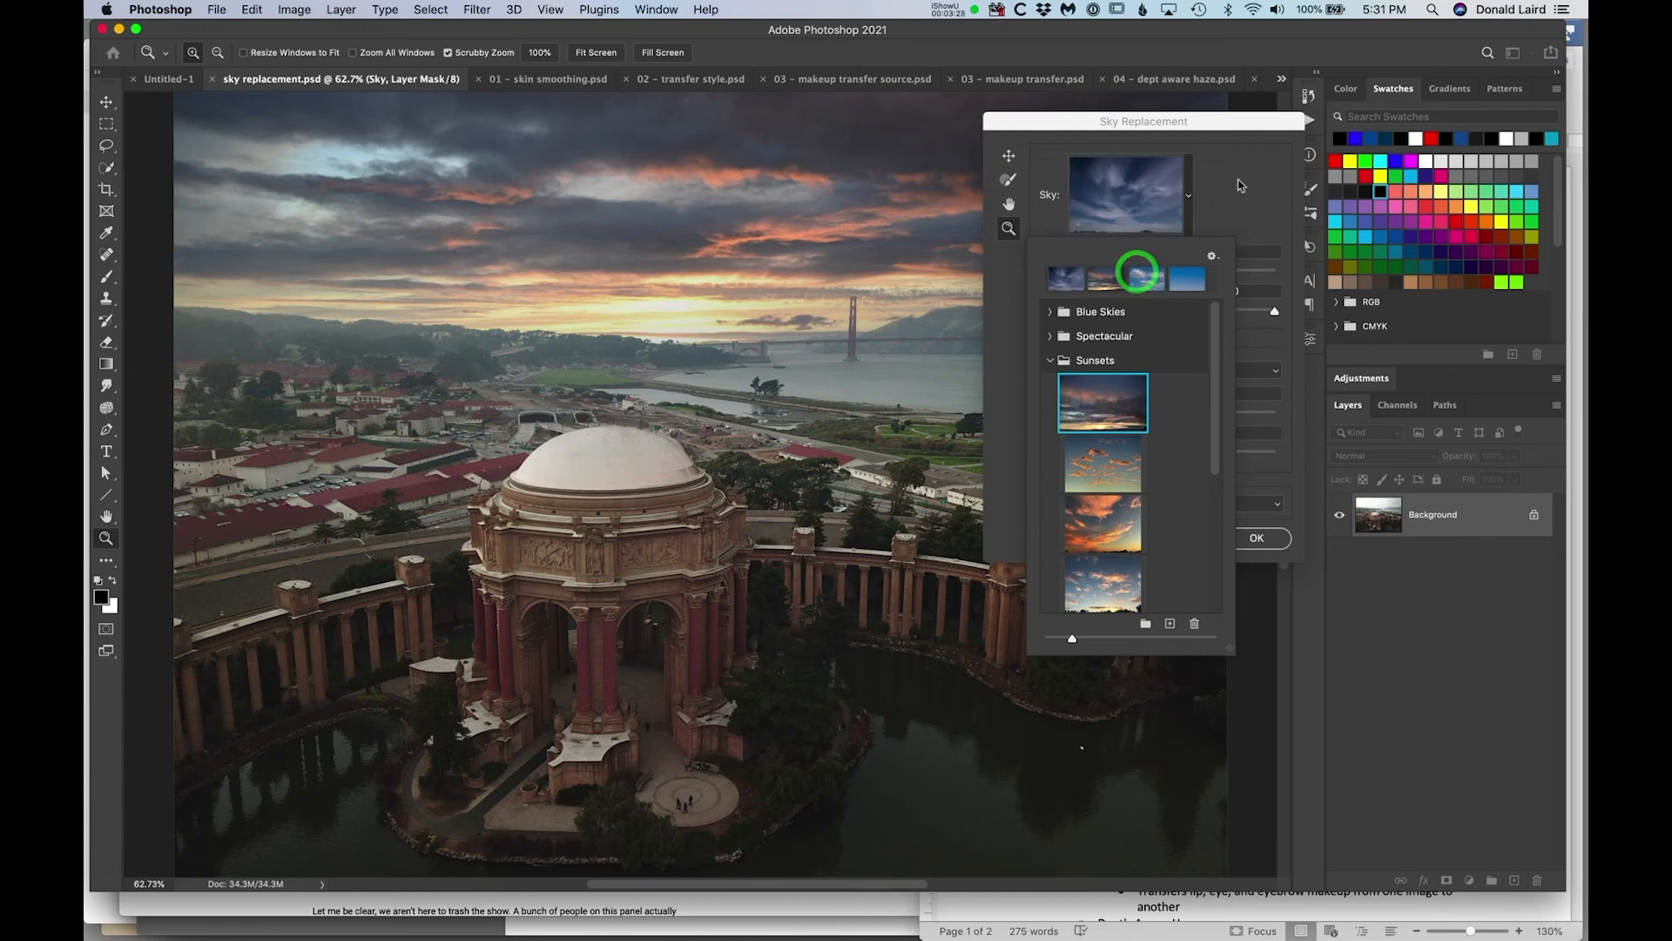
Apply the first Sunsets preset as the replacement sky and compare it with the original sky by switching the preview off and on.
{"action": "left_click", "coordinate": [1079, 385]}
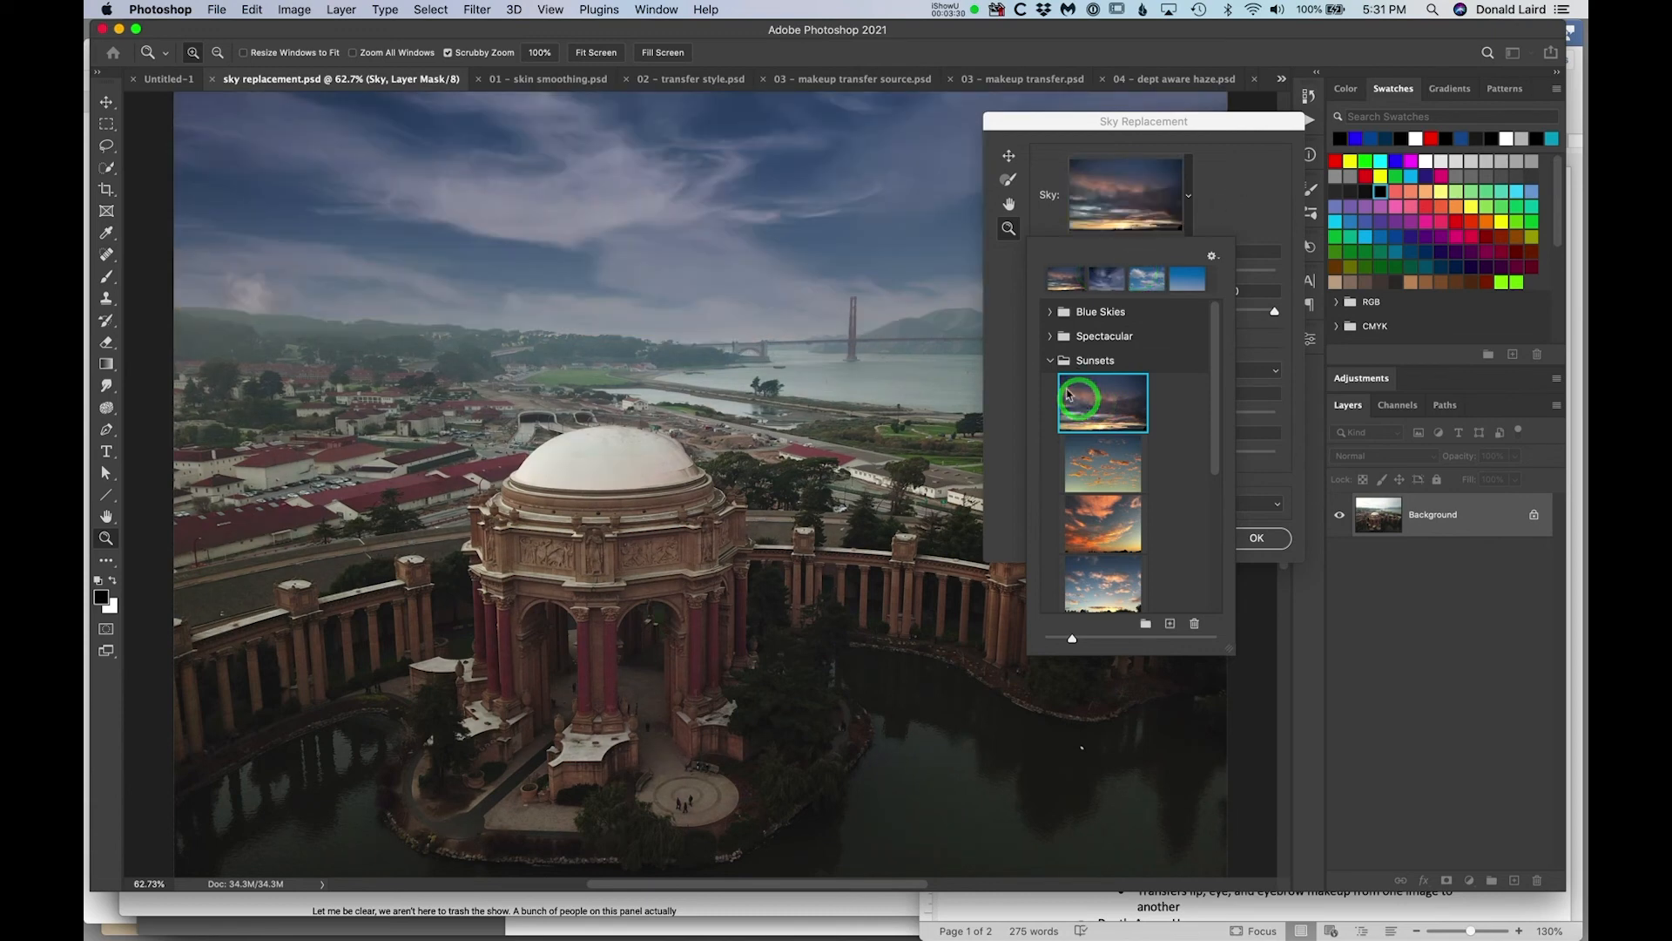
{"action": "left_click", "coordinate": [1011, 328]}
{"action": "left_click", "coordinate": [1034, 536]}
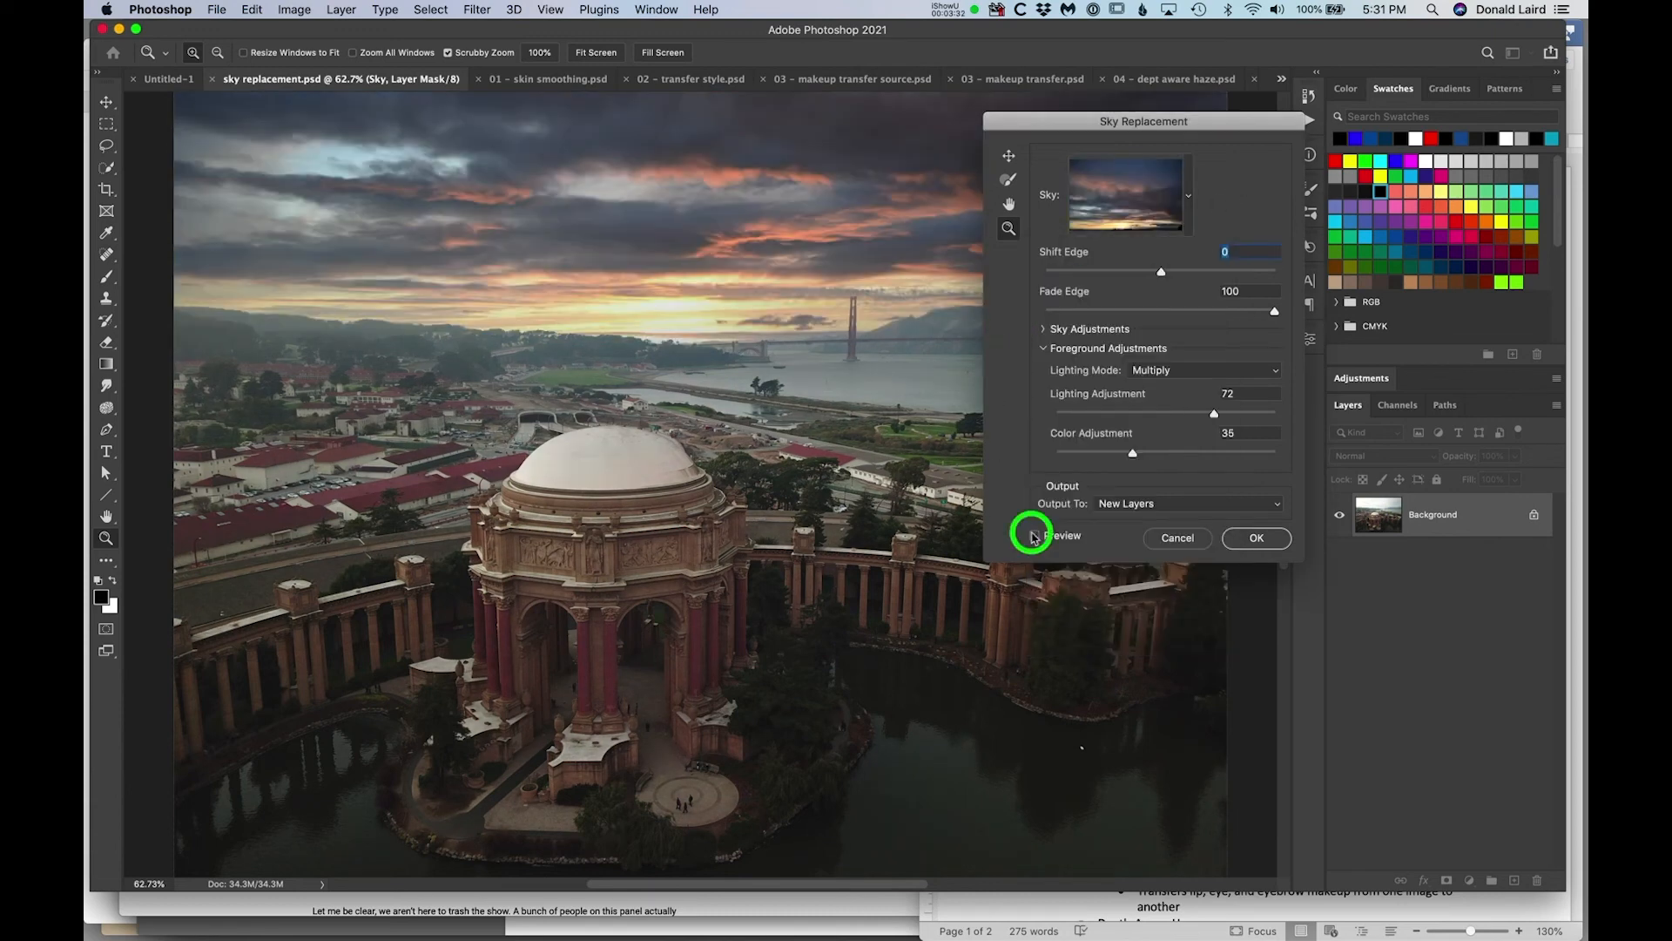
{"action": "left_click", "coordinate": [1034, 536]}
{"action": "left_click", "coordinate": [1033, 535]}
{"action": "left_click", "coordinate": [1033, 536]}
{"action": "left_click", "coordinate": [1034, 536]}
{"action": "left_click", "coordinate": [1033, 536]}
{"action": "left_click", "coordinate": [1034, 537]}
Choose the third Sunsets preset with bright orange clouds as the sky and try Shift Edge values of 71 and -39.
{"action": "left_click", "coordinate": [1190, 195]}
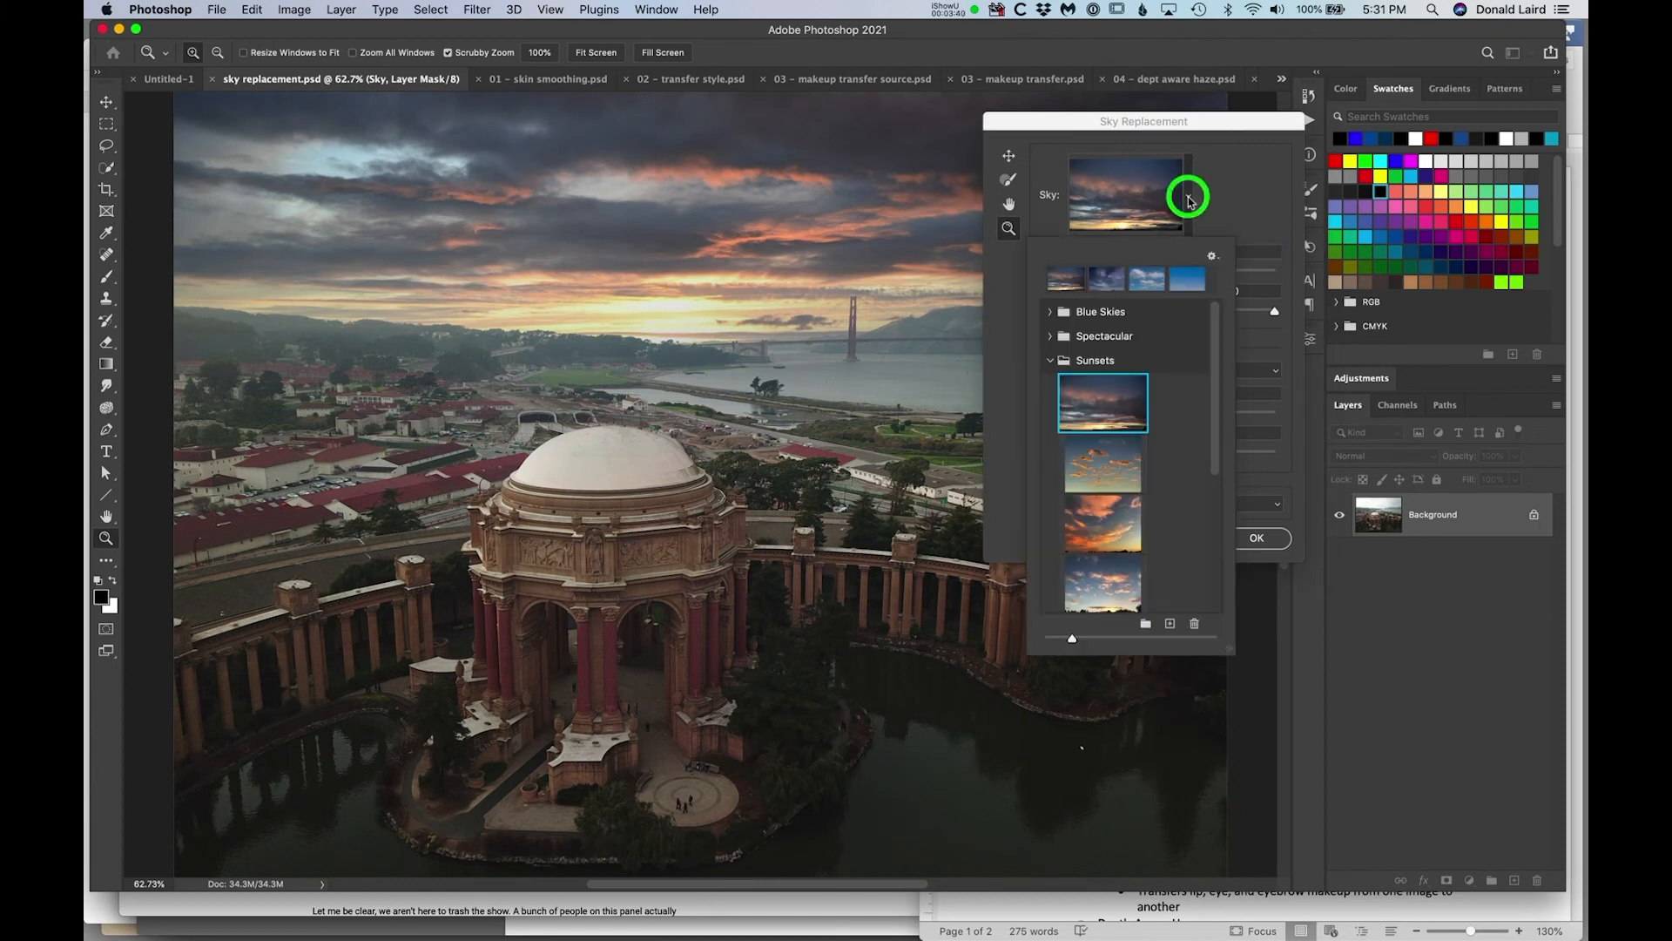
{"action": "left_click", "coordinate": [1096, 243]}
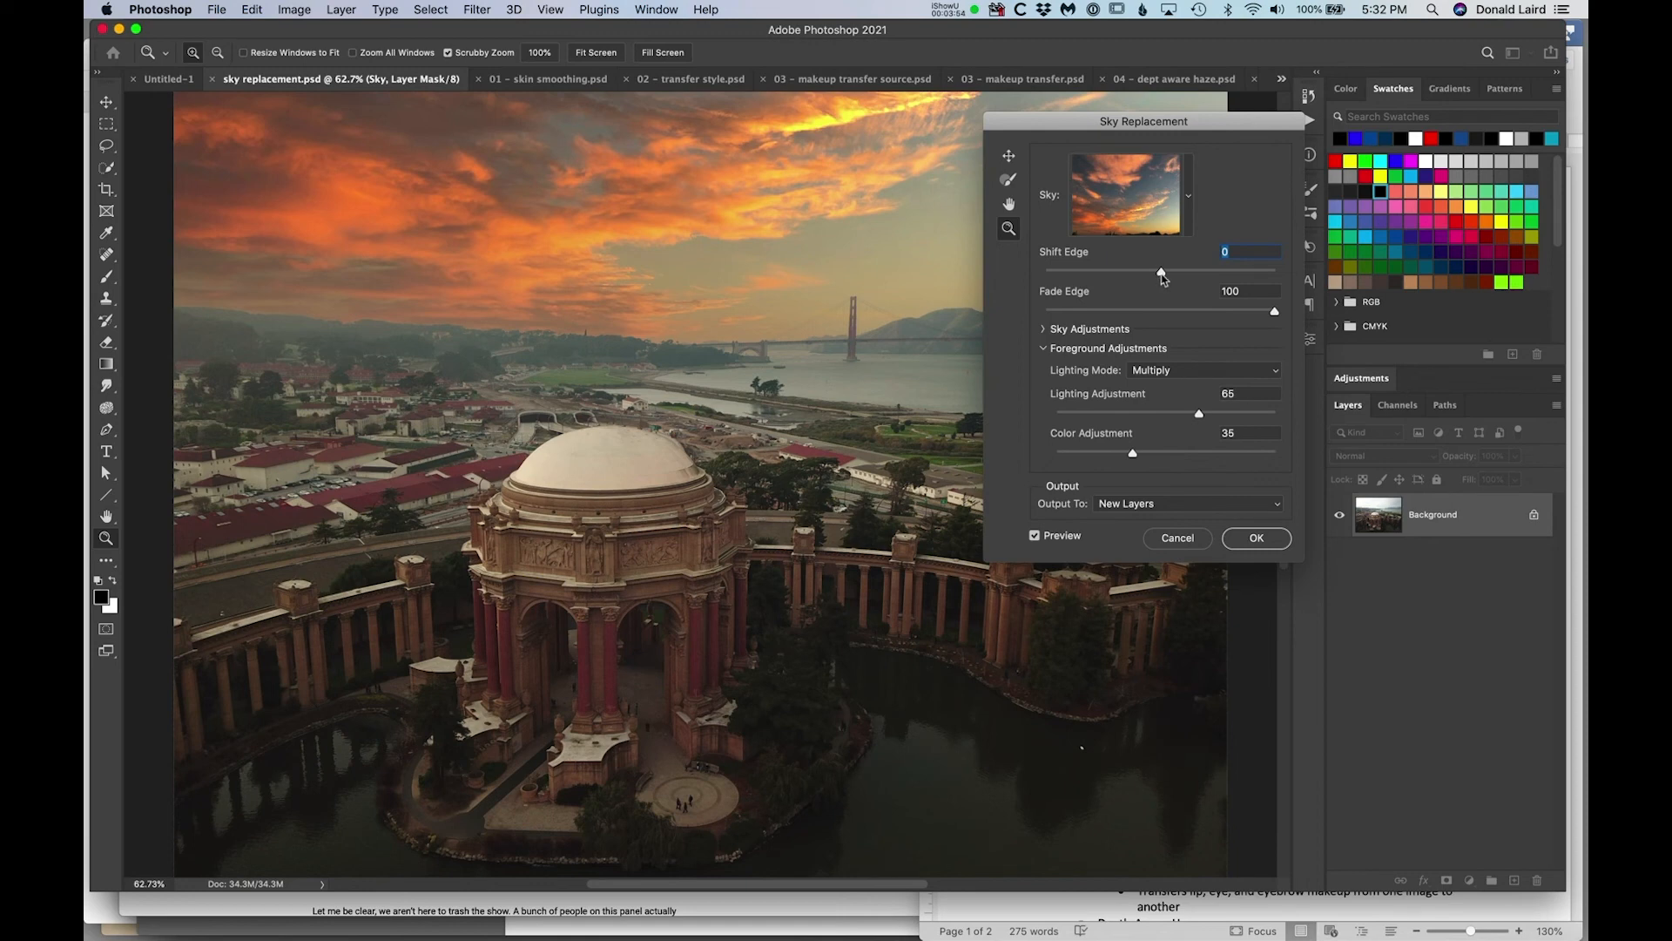
{"action": "left_click_drag", "start_coordinate": [1162, 275], "coordinate": [1243, 274]}
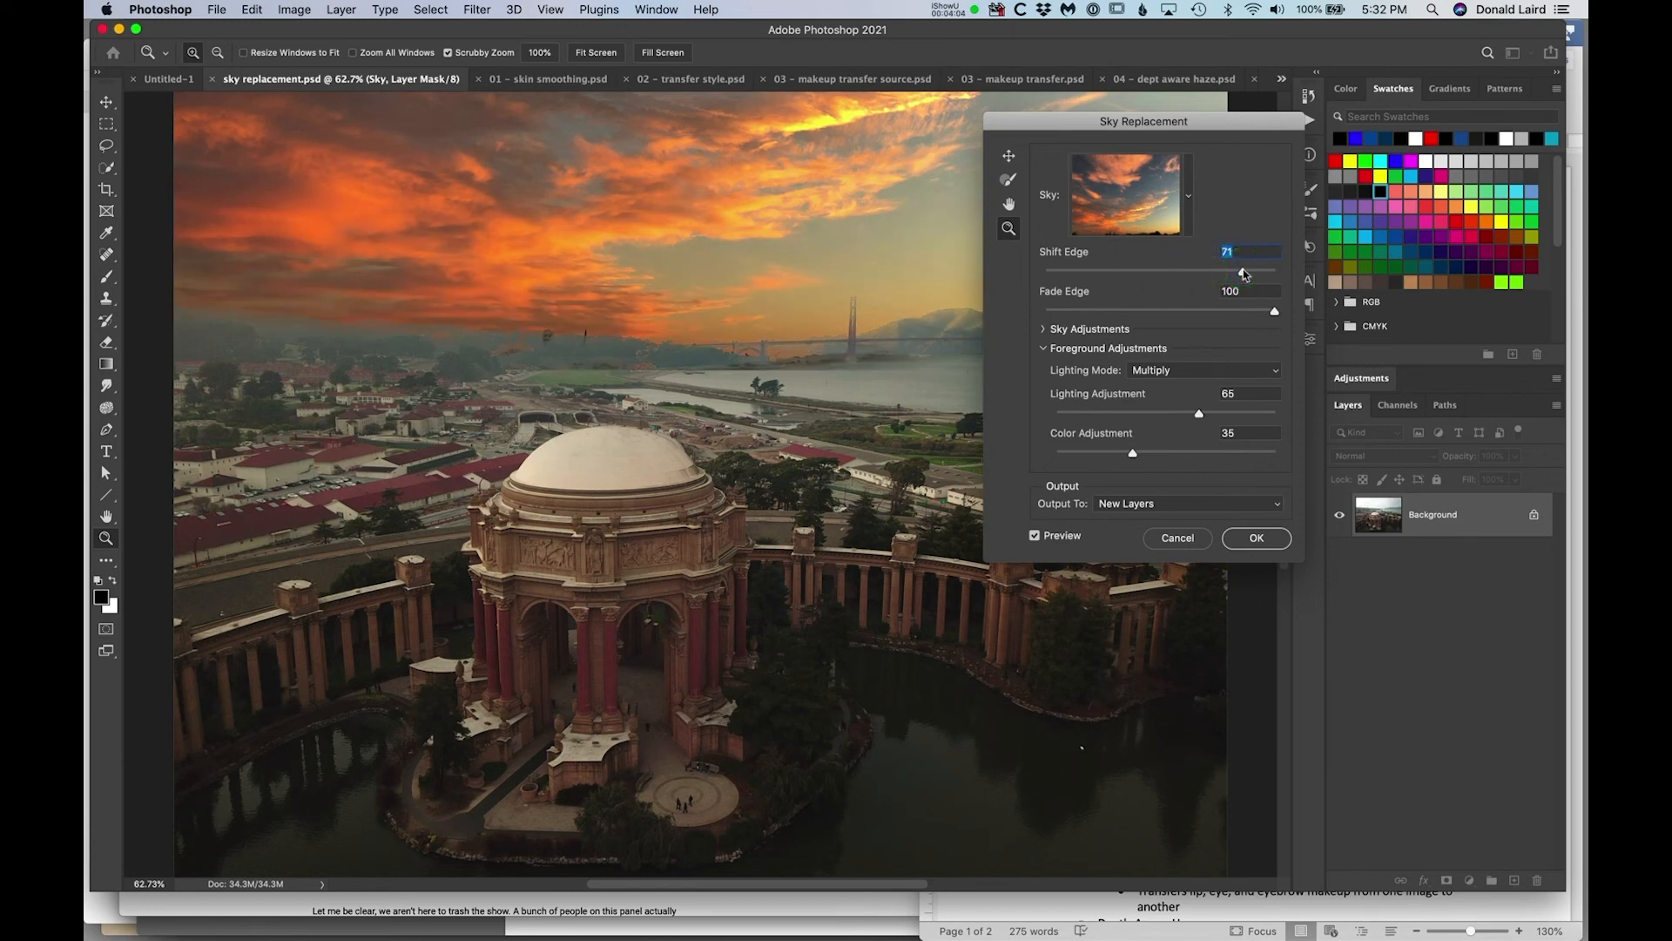
{"action": "left_click_drag", "start_coordinate": [1242, 271], "coordinate": [1117, 277]}
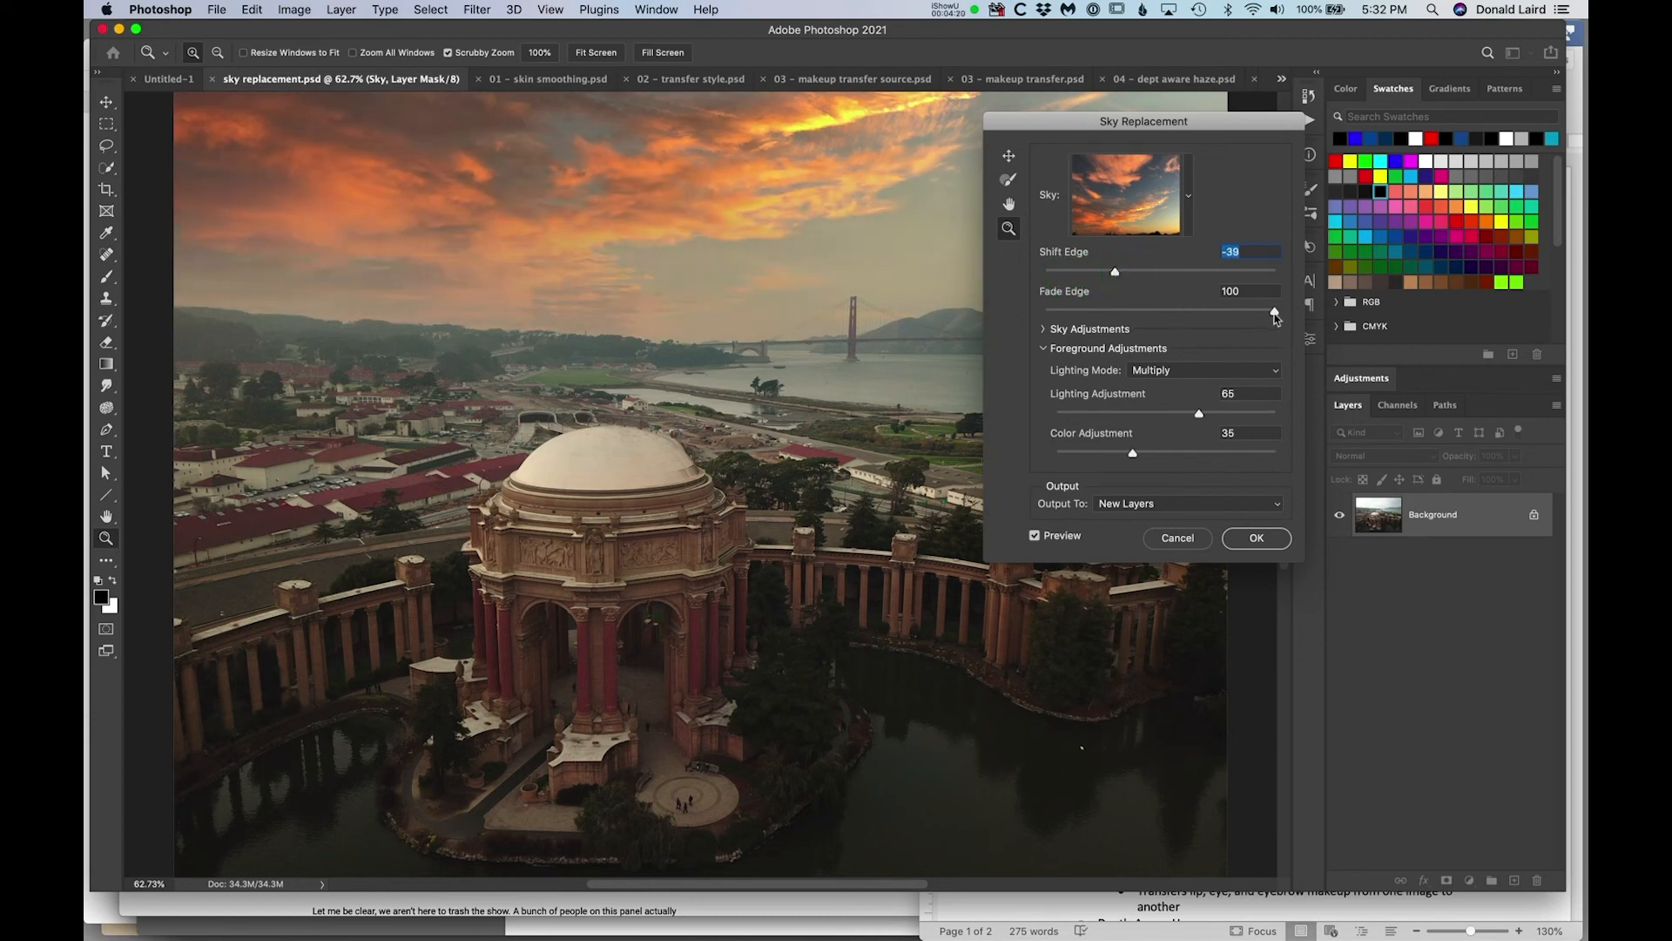
Try Fade Edge 8 with Shift Edge at 46, -50 and -76, and settle on Fade Edge 27 and Shift Edge -1.
{"action": "left_click_drag", "start_coordinate": [1275, 317], "coordinate": [1213, 273]}
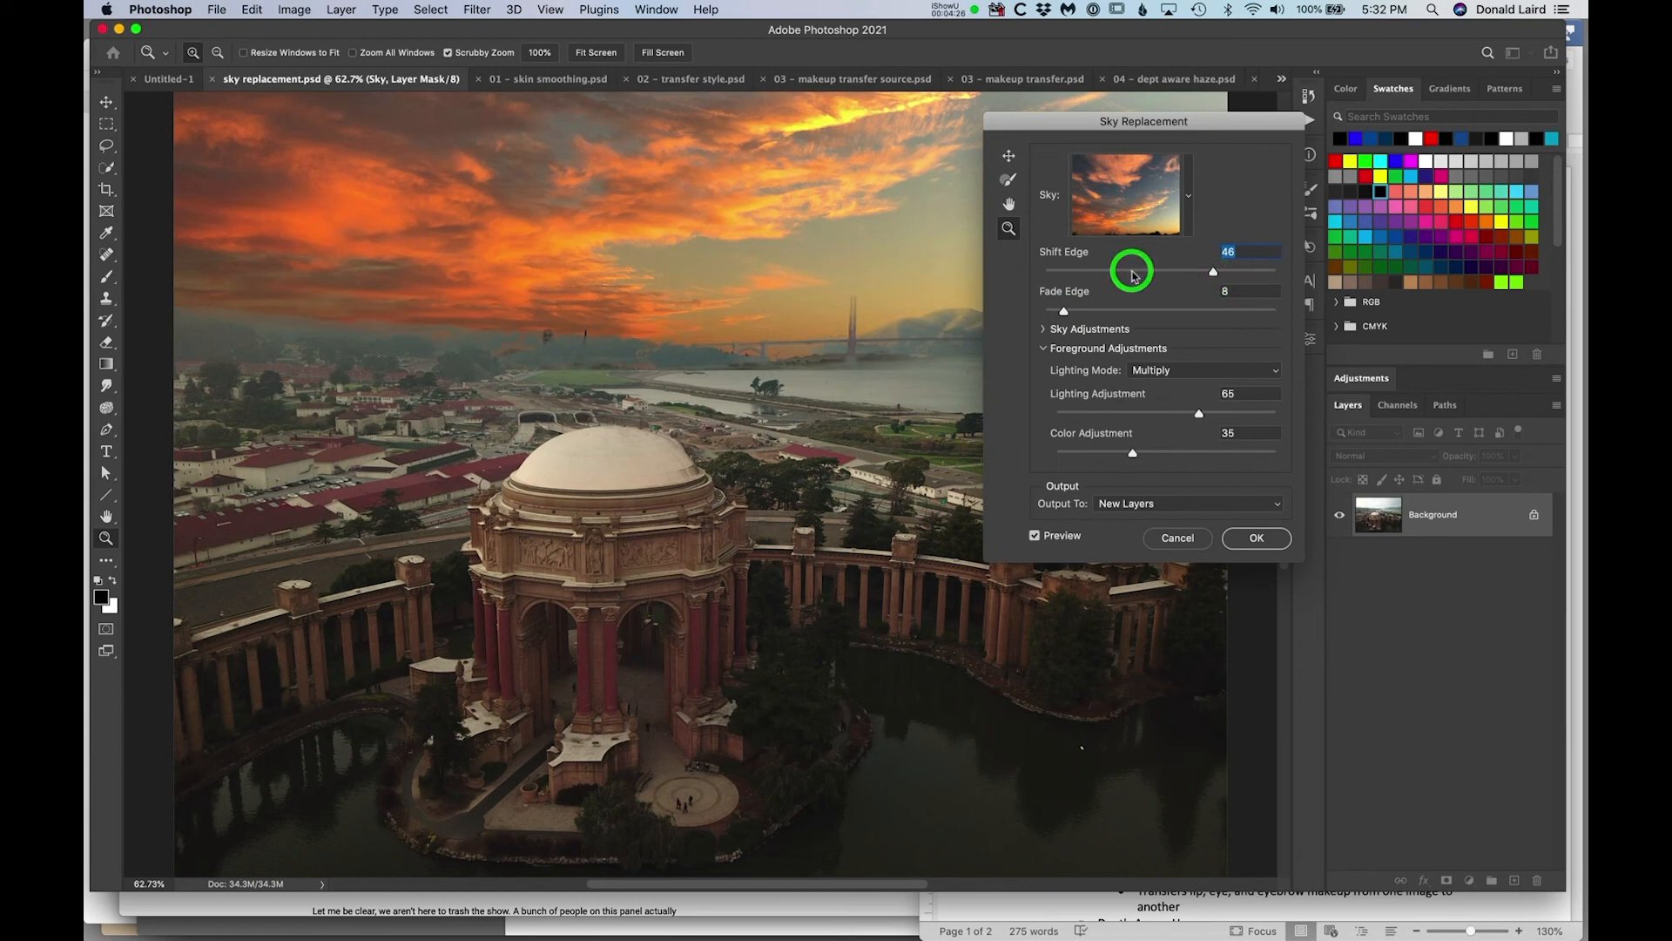
{"action": "left_click", "coordinate": [1103, 274]}
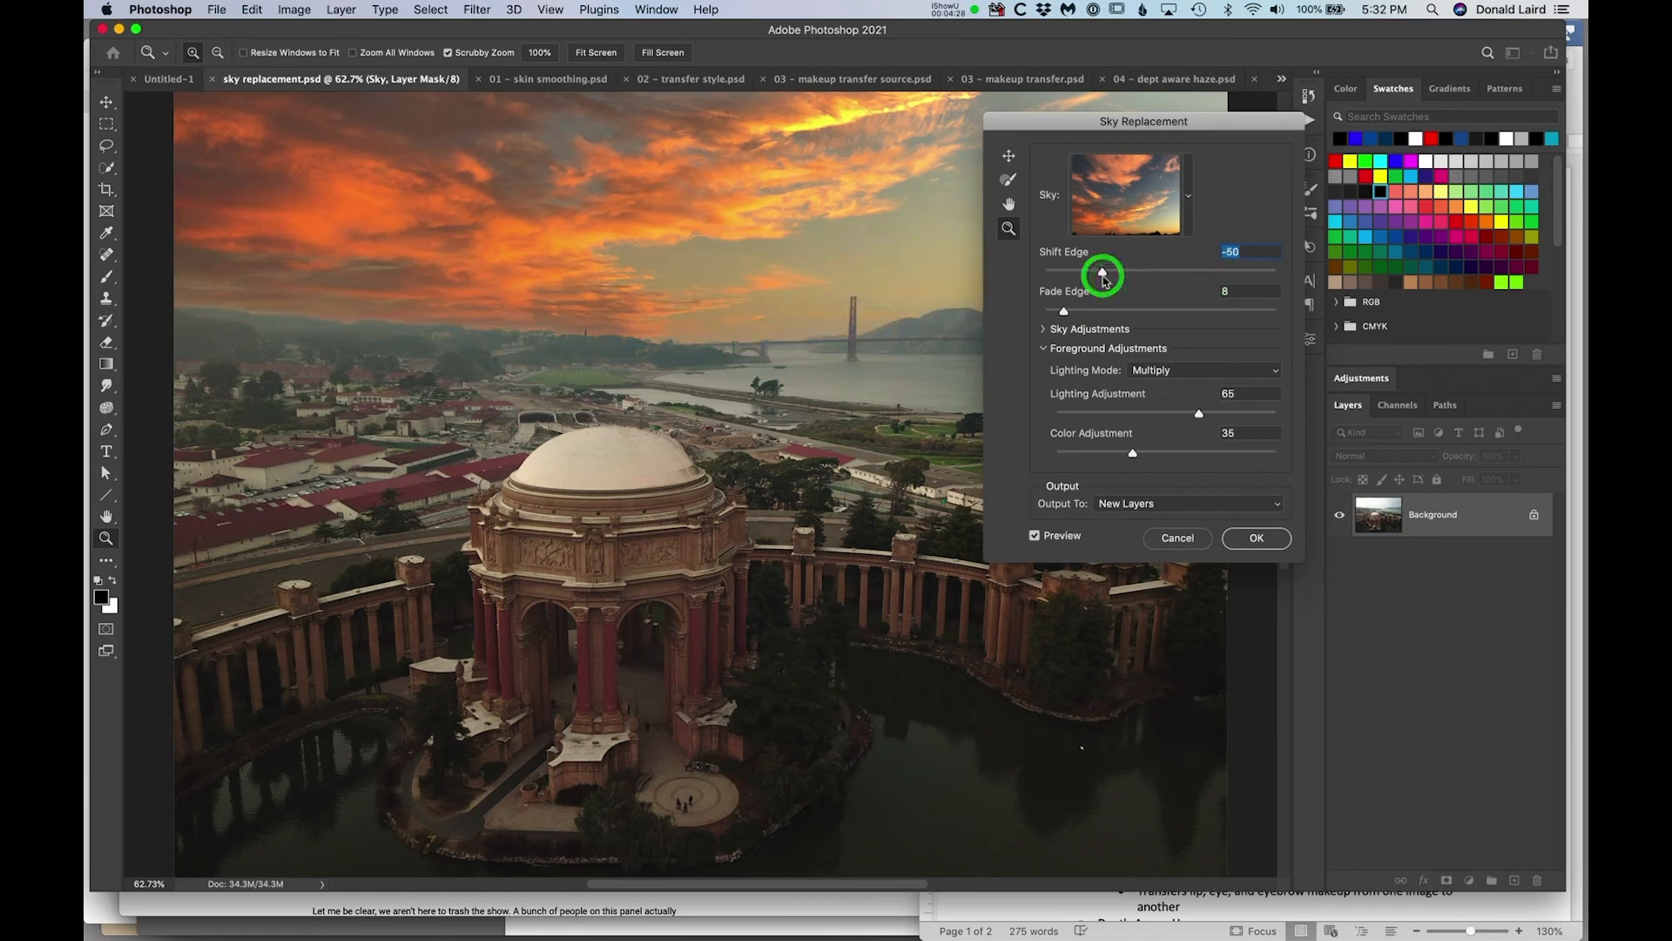
{"action": "left_click_drag", "start_coordinate": [1104, 279], "coordinate": [1075, 279]}
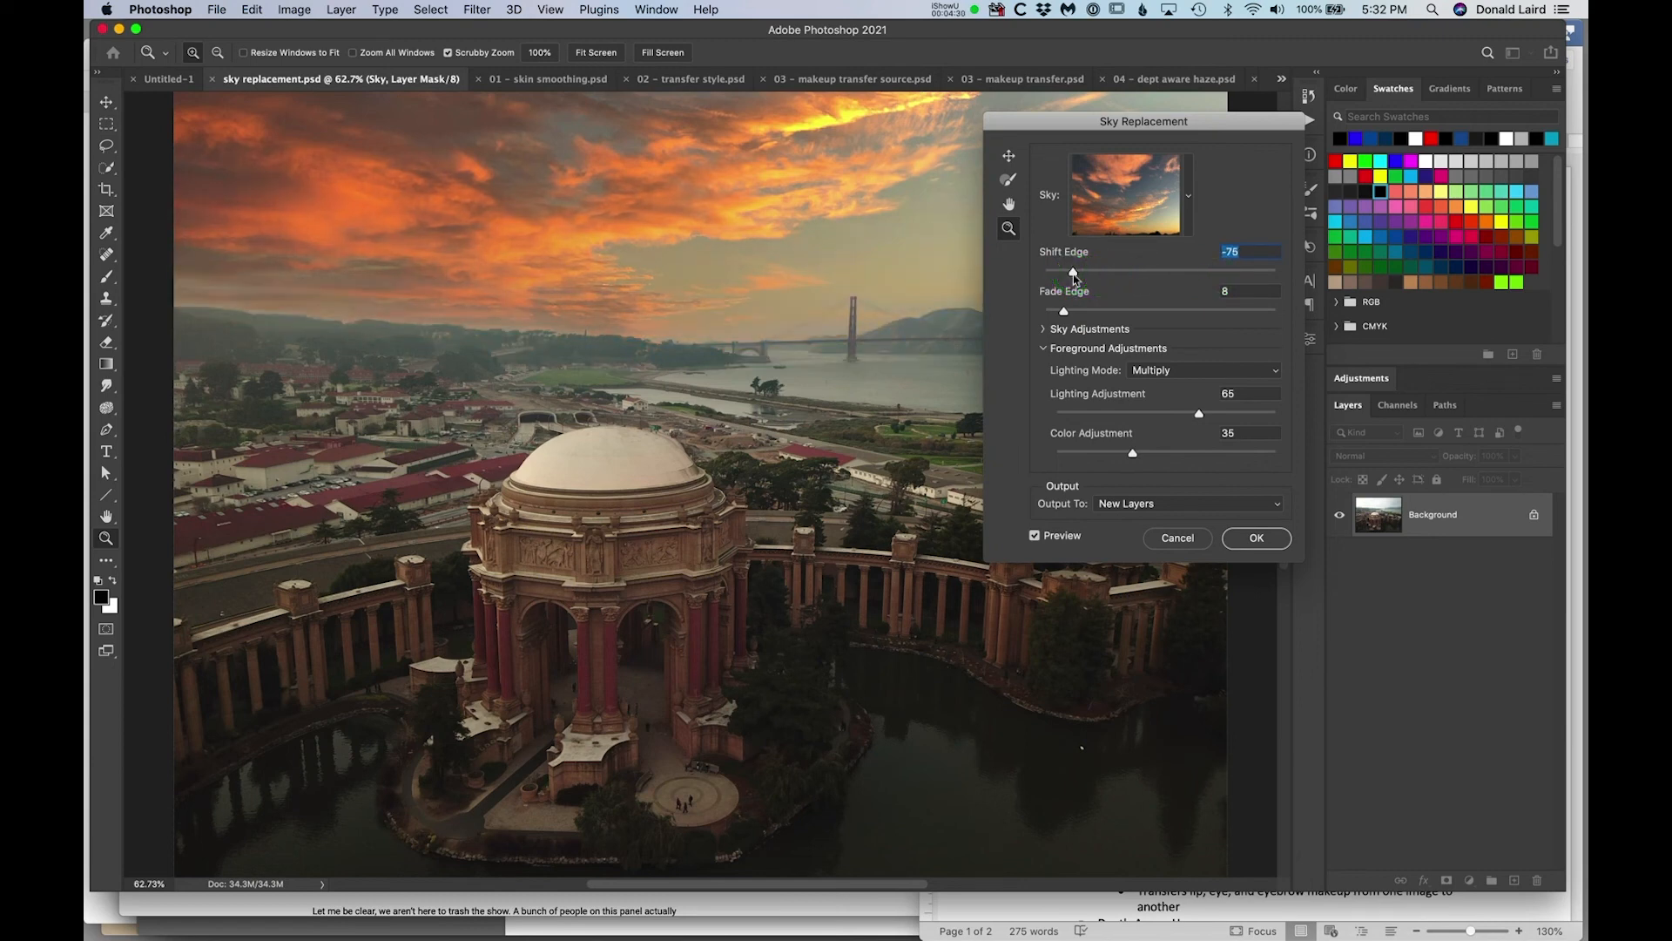
{"action": "left_click", "coordinate": [1059, 315]}
{"action": "left_click_drag", "start_coordinate": [1062, 313], "coordinate": [1160, 278]}
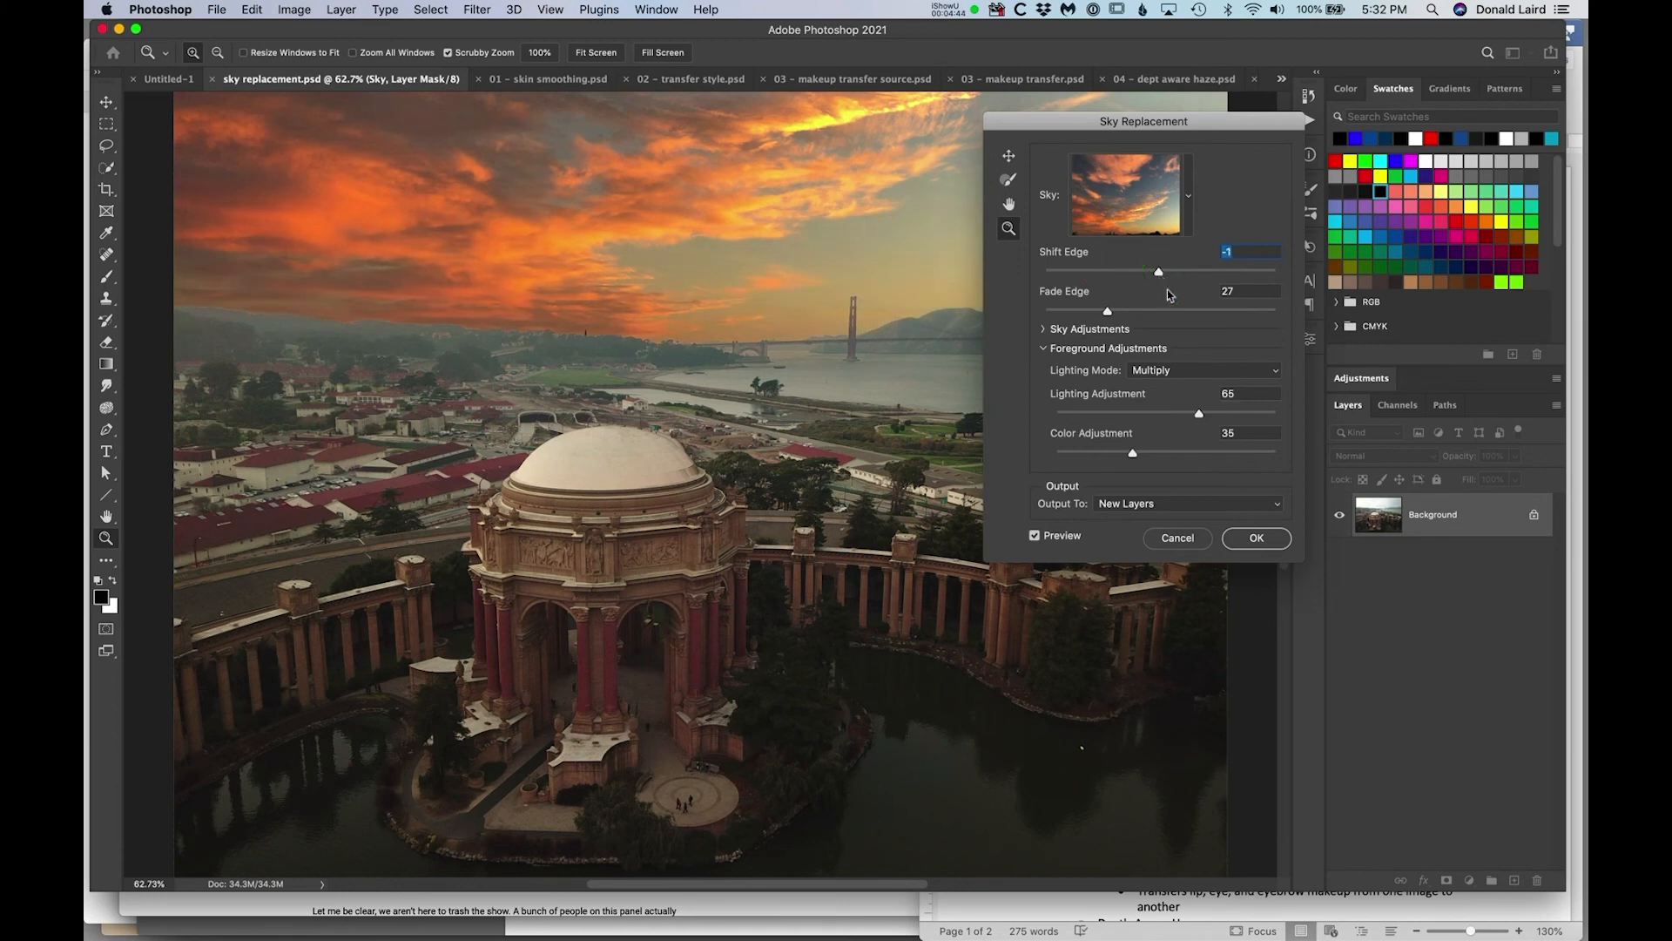
Try a brighter and a cooler sky in the Sky Adjustments, and settle on Brightness 2 and Temperature 3.
{"action": "left_click", "coordinate": [1044, 331]}
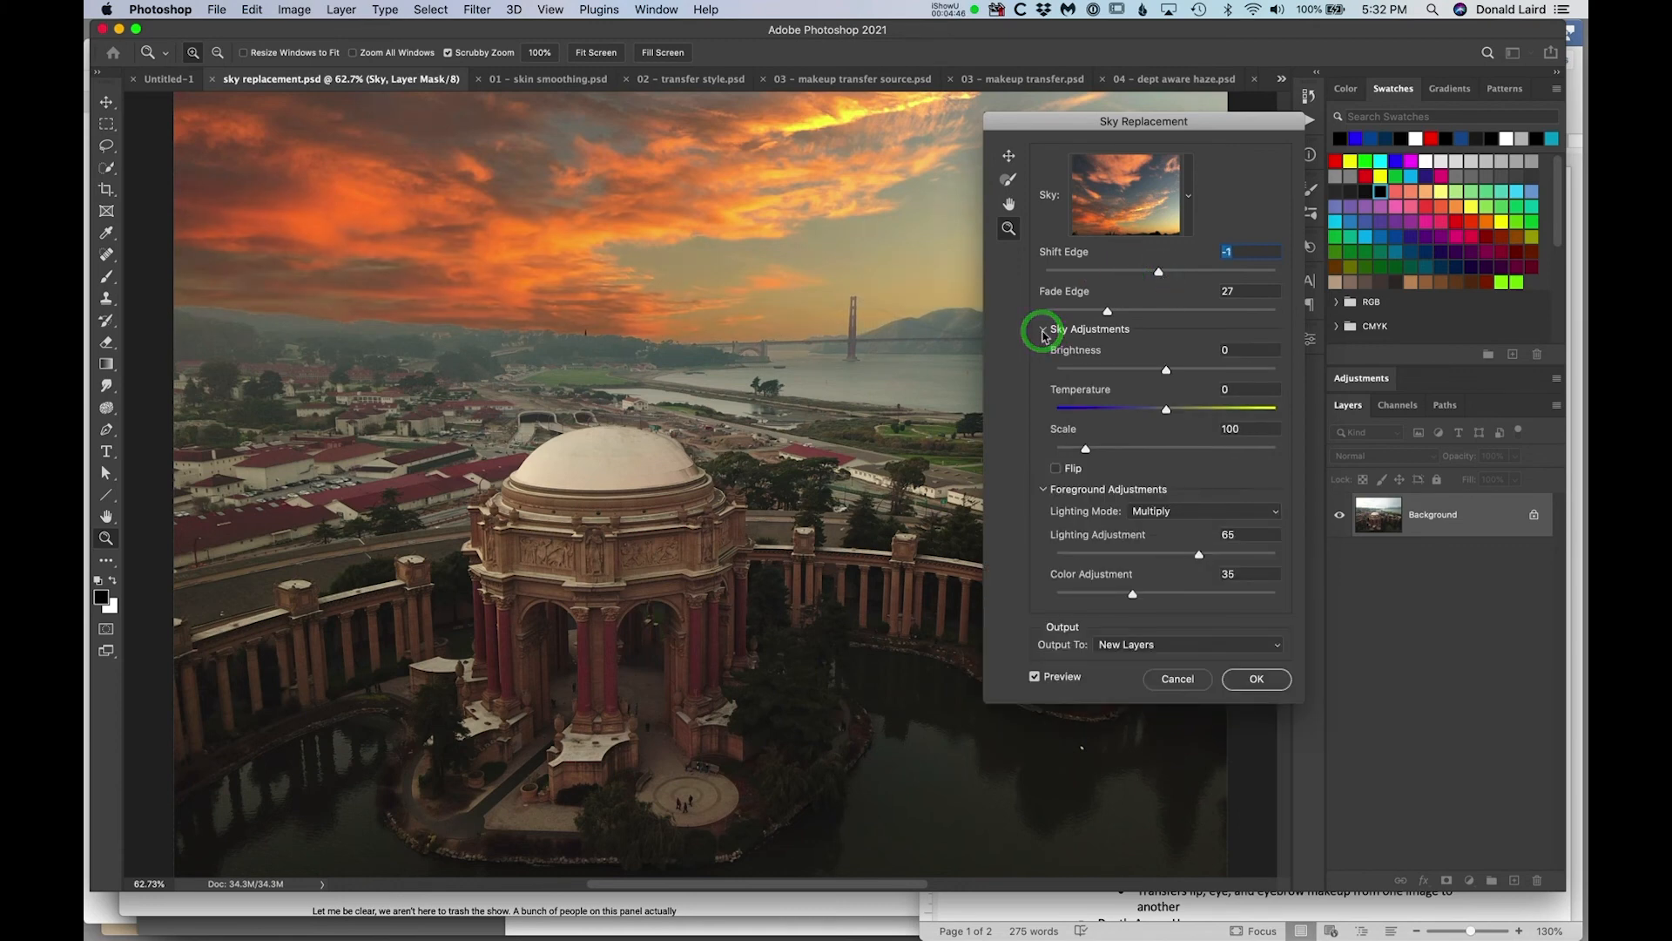
{"action": "left_click_drag", "start_coordinate": [1167, 375], "coordinate": [1204, 389]}
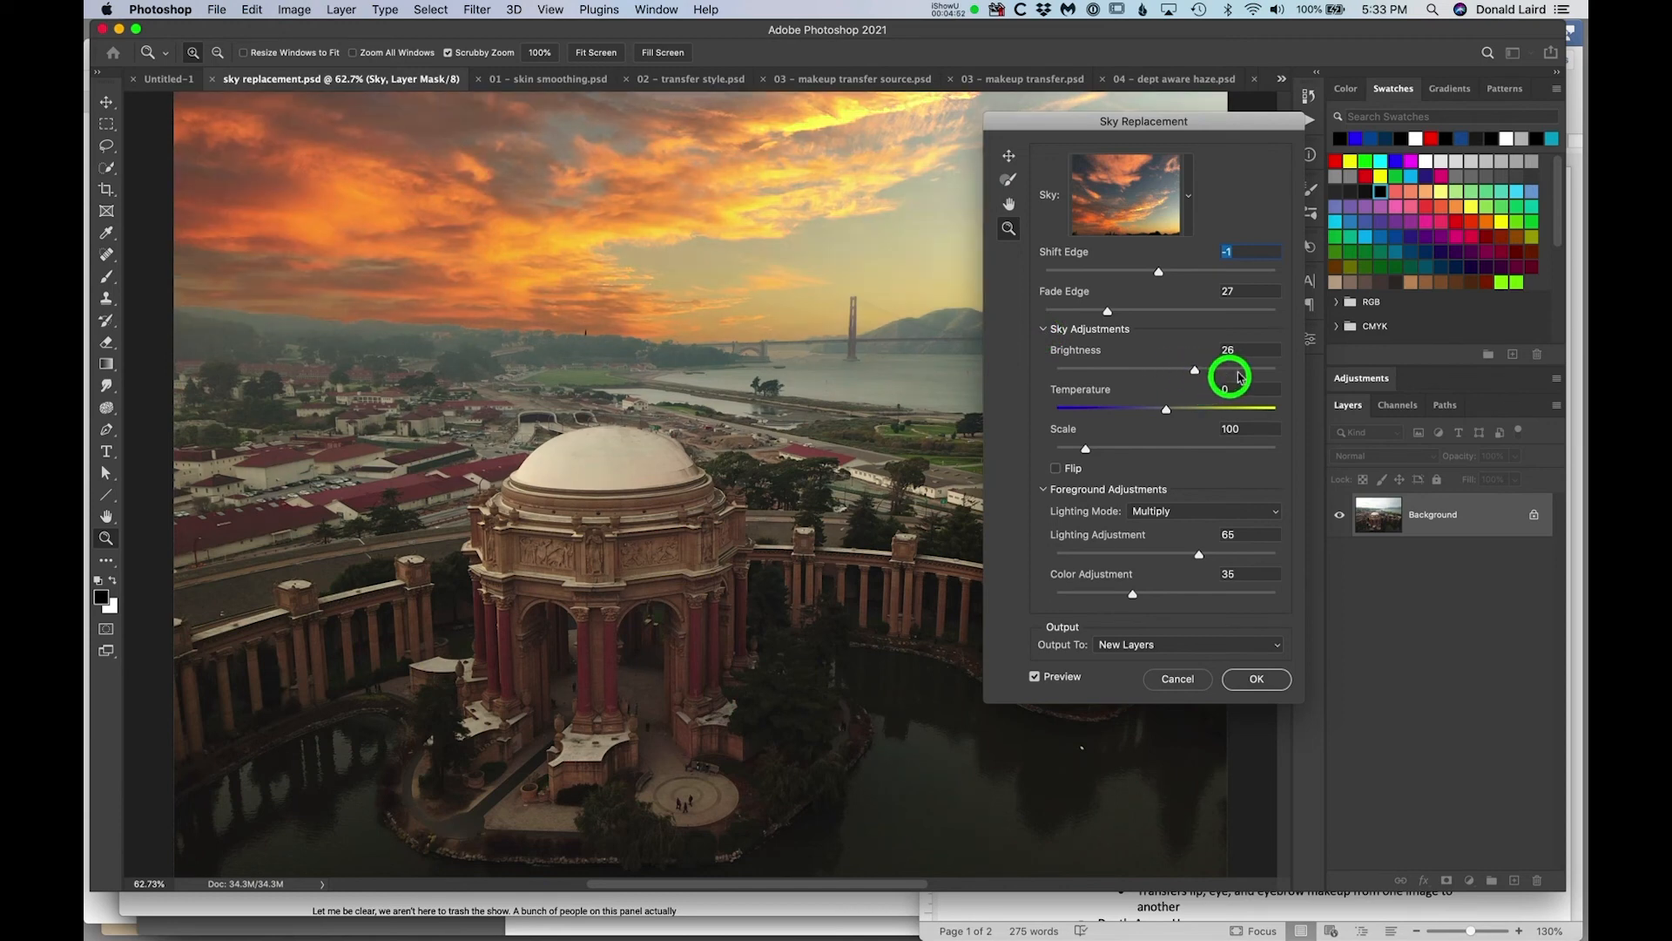
{"action": "mouse_move", "coordinate": [1195, 371]}
{"action": "left_mouse_down"}
{"action": "mouse_move", "coordinate": [1077, 375]}
{"action": "mouse_move", "coordinate": [1169, 374]}
{"action": "left_mouse_up"}
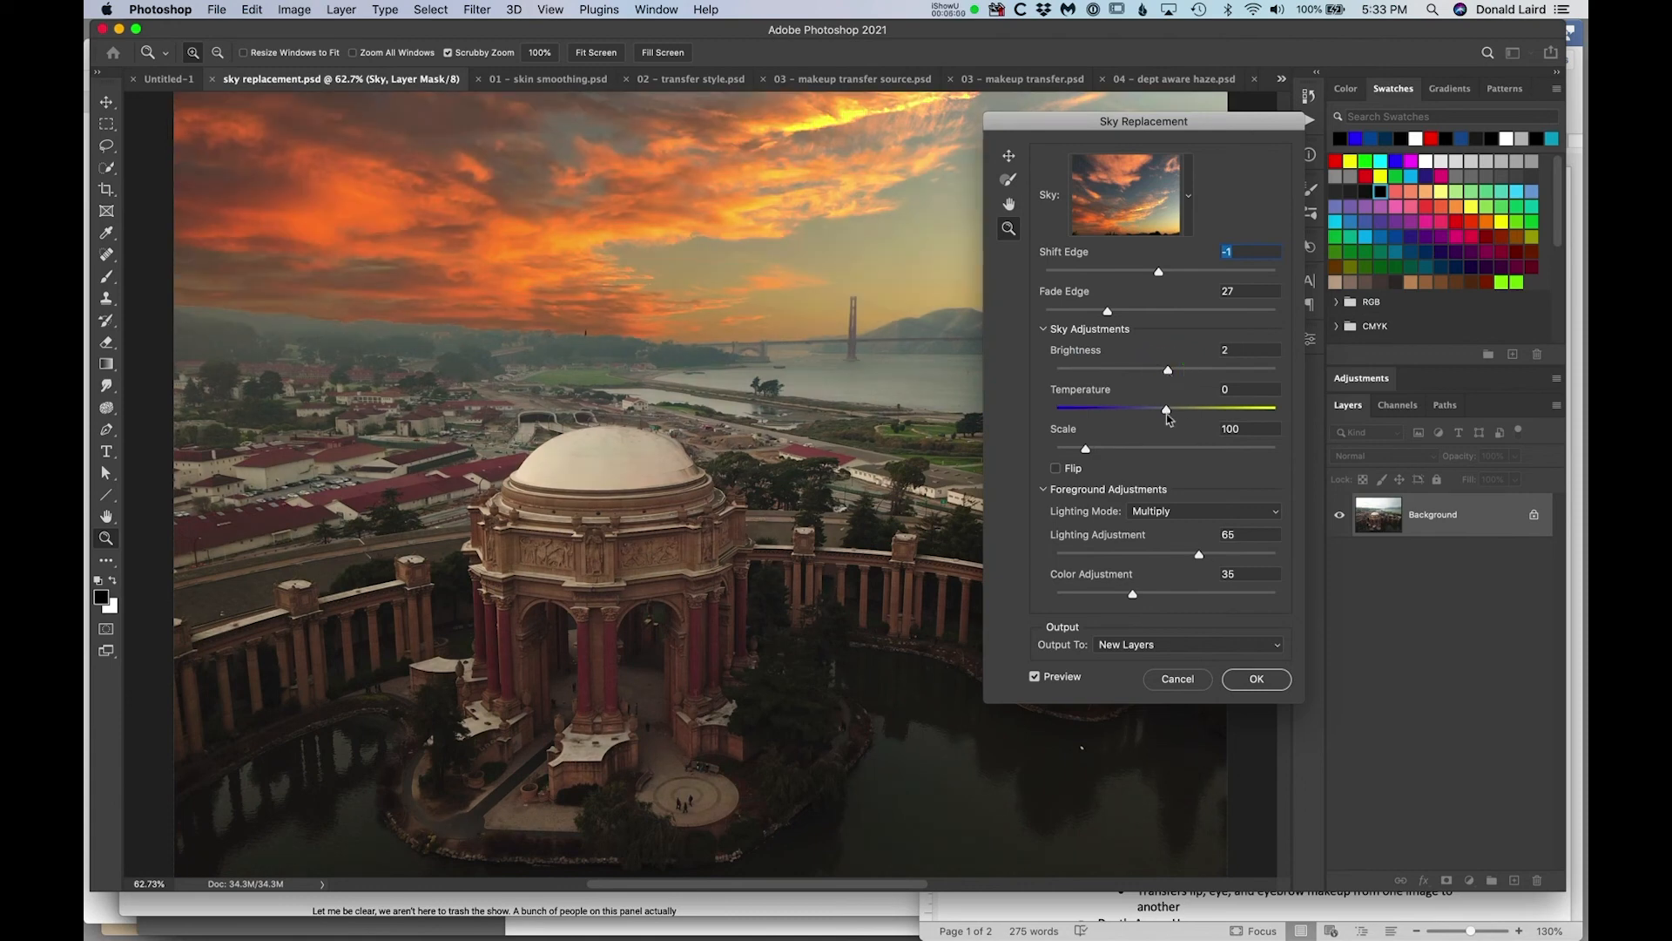
{"action": "left_click_drag", "start_coordinate": [1167, 415], "coordinate": [1065, 411]}
{"action": "left_click", "coordinate": [1066, 415]}
{"action": "left_click_drag", "start_coordinate": [1066, 414], "coordinate": [1169, 406]}
{"action": "left_click", "coordinate": [1278, 414]}
Try the sky at Scale 228, set Scale to 102, and switch the sky's Flip option on and off.
{"action": "left_click_drag", "start_coordinate": [1087, 454], "coordinate": [1168, 449]}
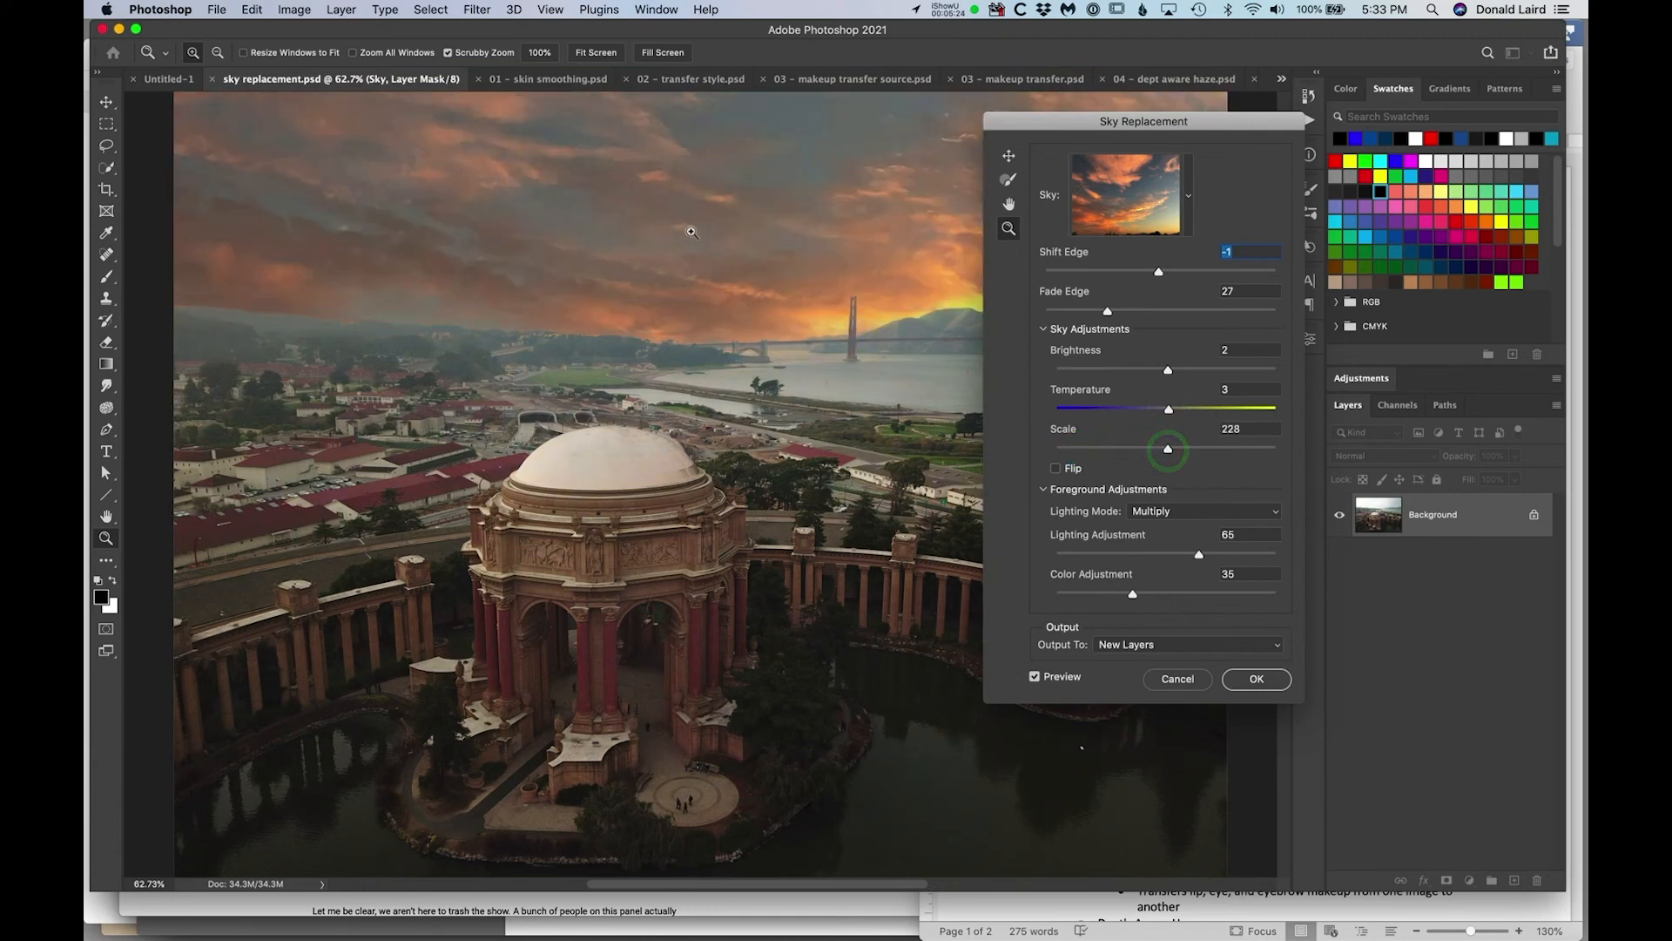
{"action": "left_click_drag", "start_coordinate": [727, 279], "coordinate": [709, 243]}
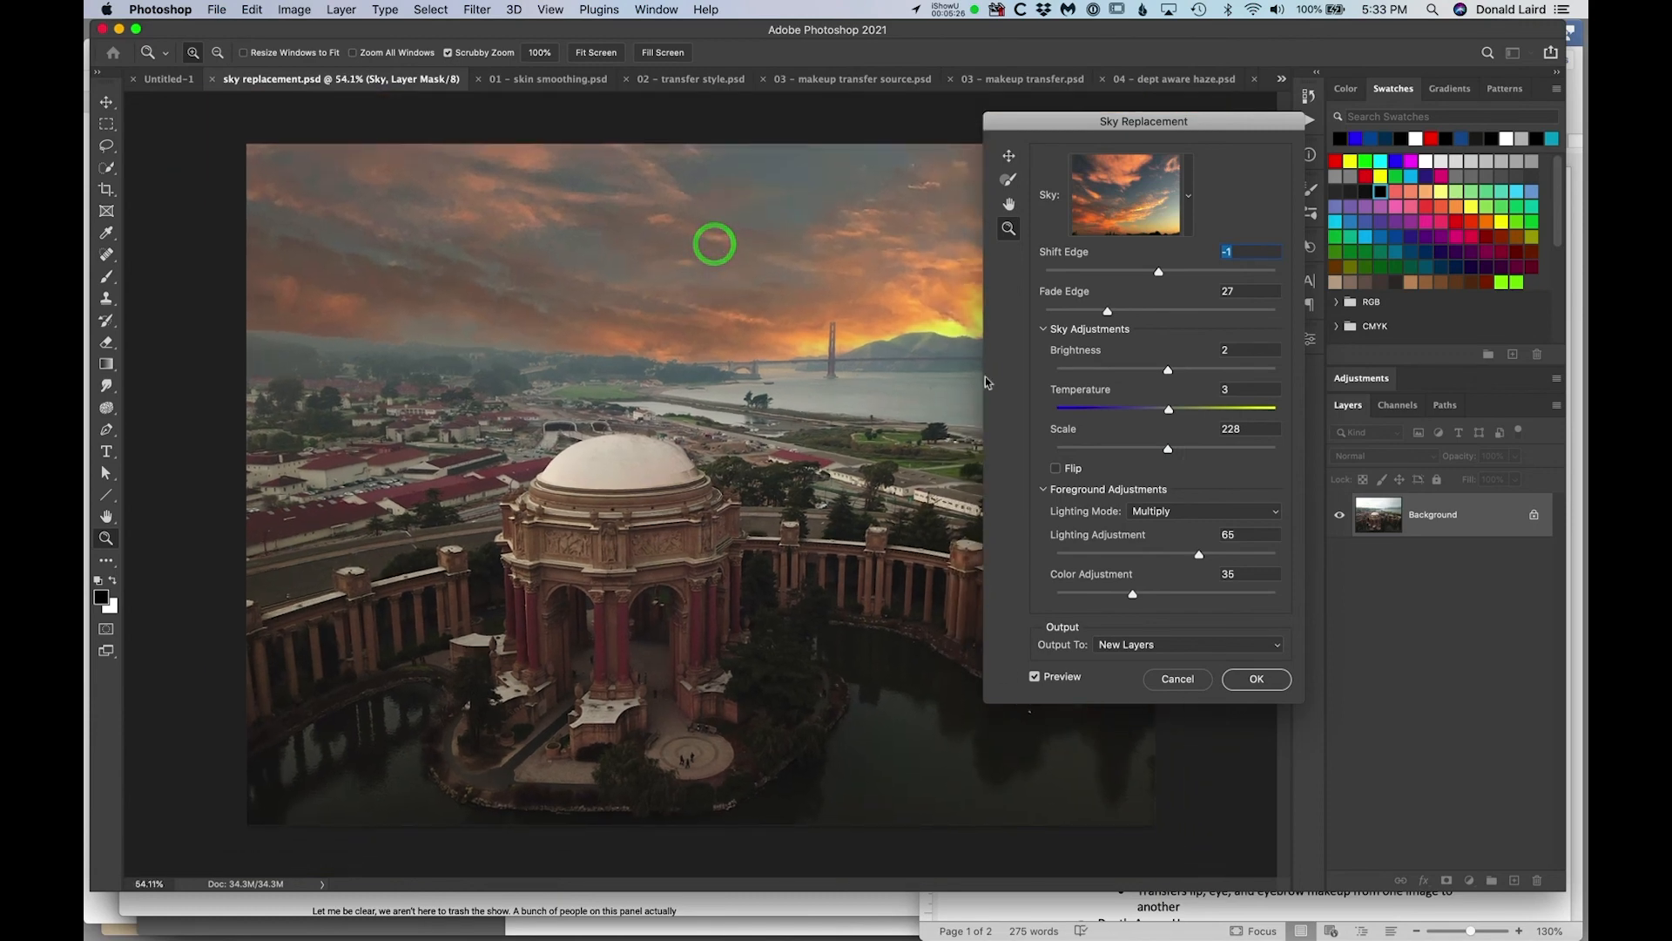
{"action": "left_click_drag", "start_coordinate": [1152, 450], "coordinate": [1088, 448]}
{"action": "left_click", "coordinate": [1055, 471]}
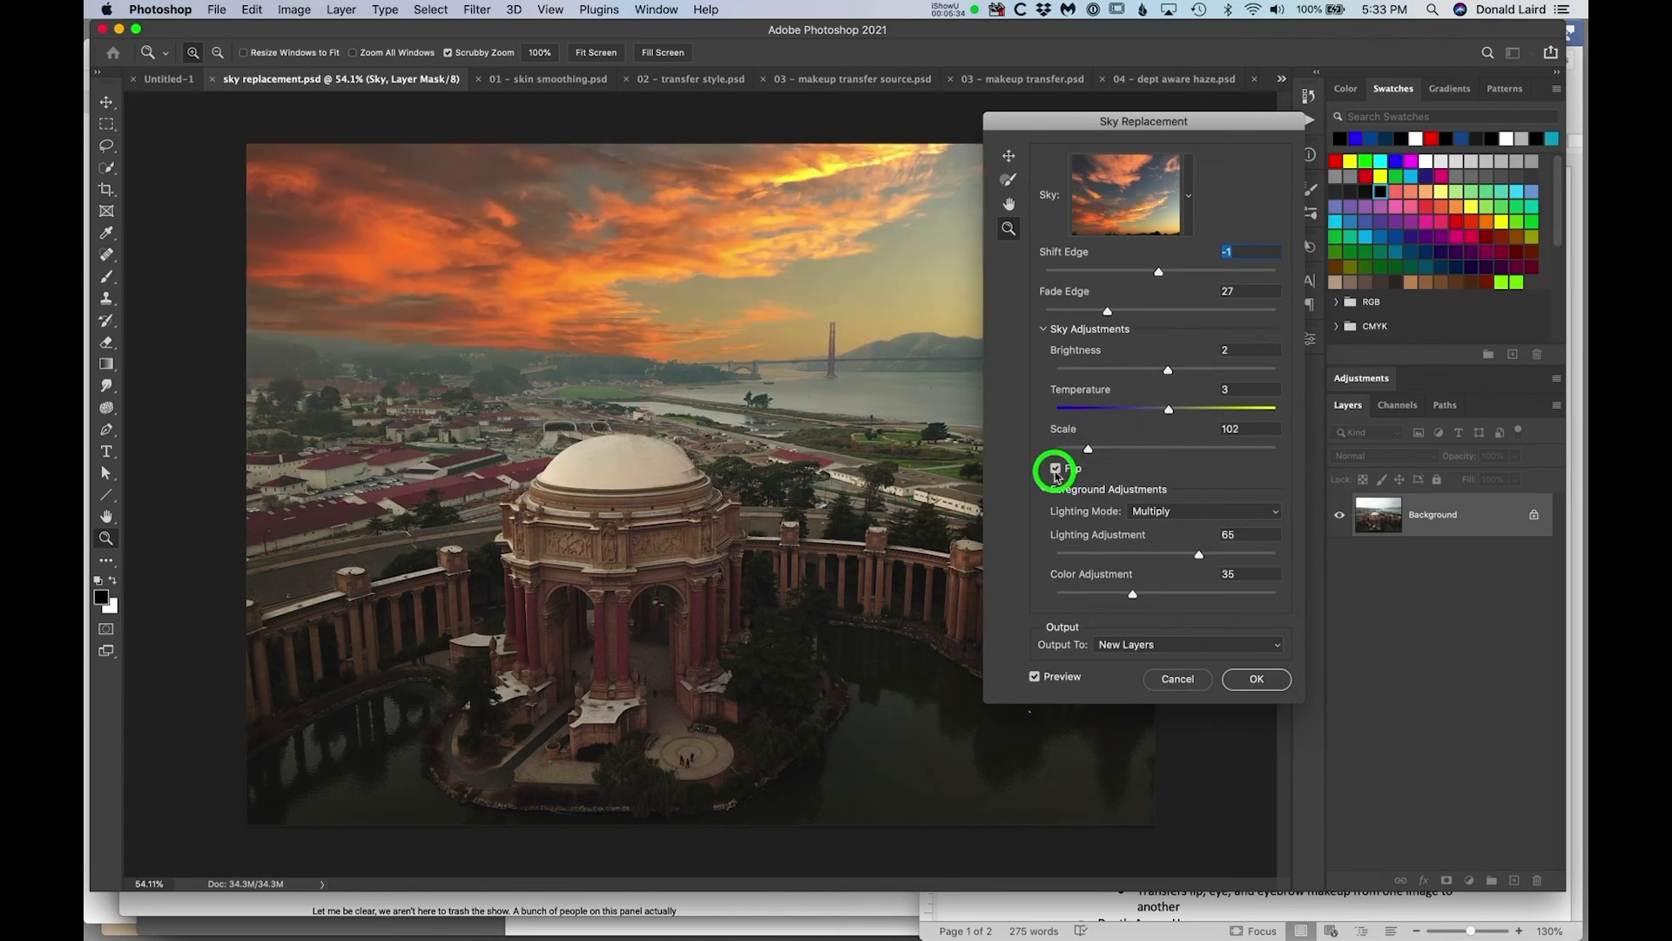
{"action": "left_click", "coordinate": [1056, 471]}
Try the Screen lighting mode, return to Multiply, and set Lighting Adjustment to 78 and Color Adjustment to 41.
{"action": "left_click", "coordinate": [1176, 511]}
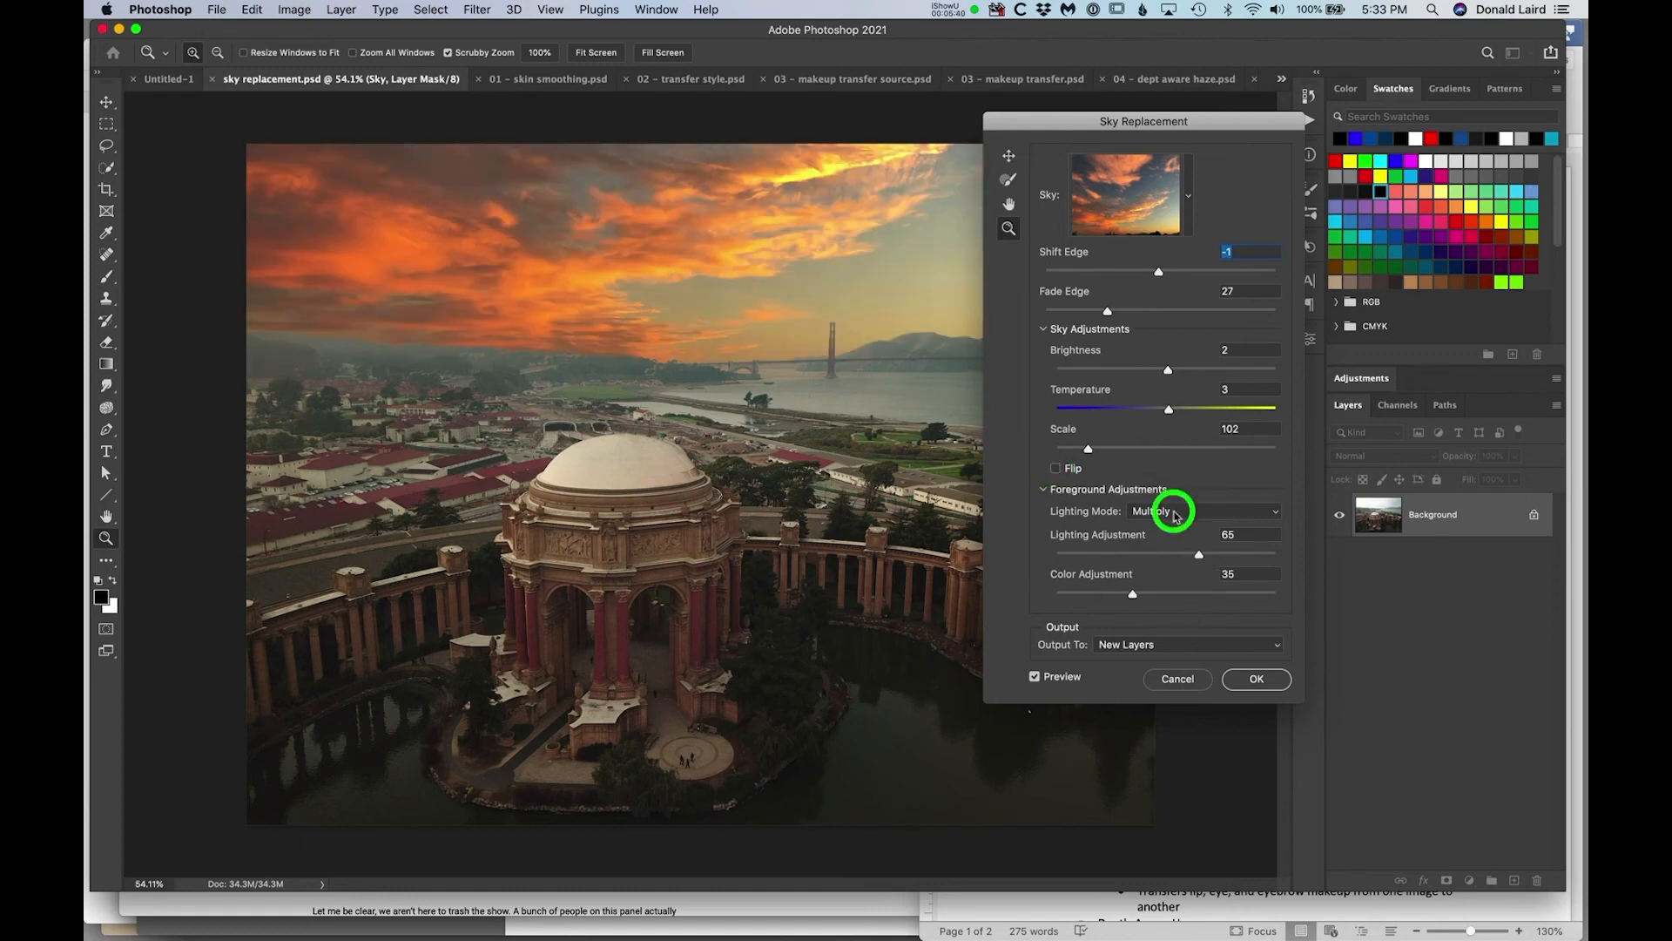
{"action": "left_click", "coordinate": [1174, 526]}
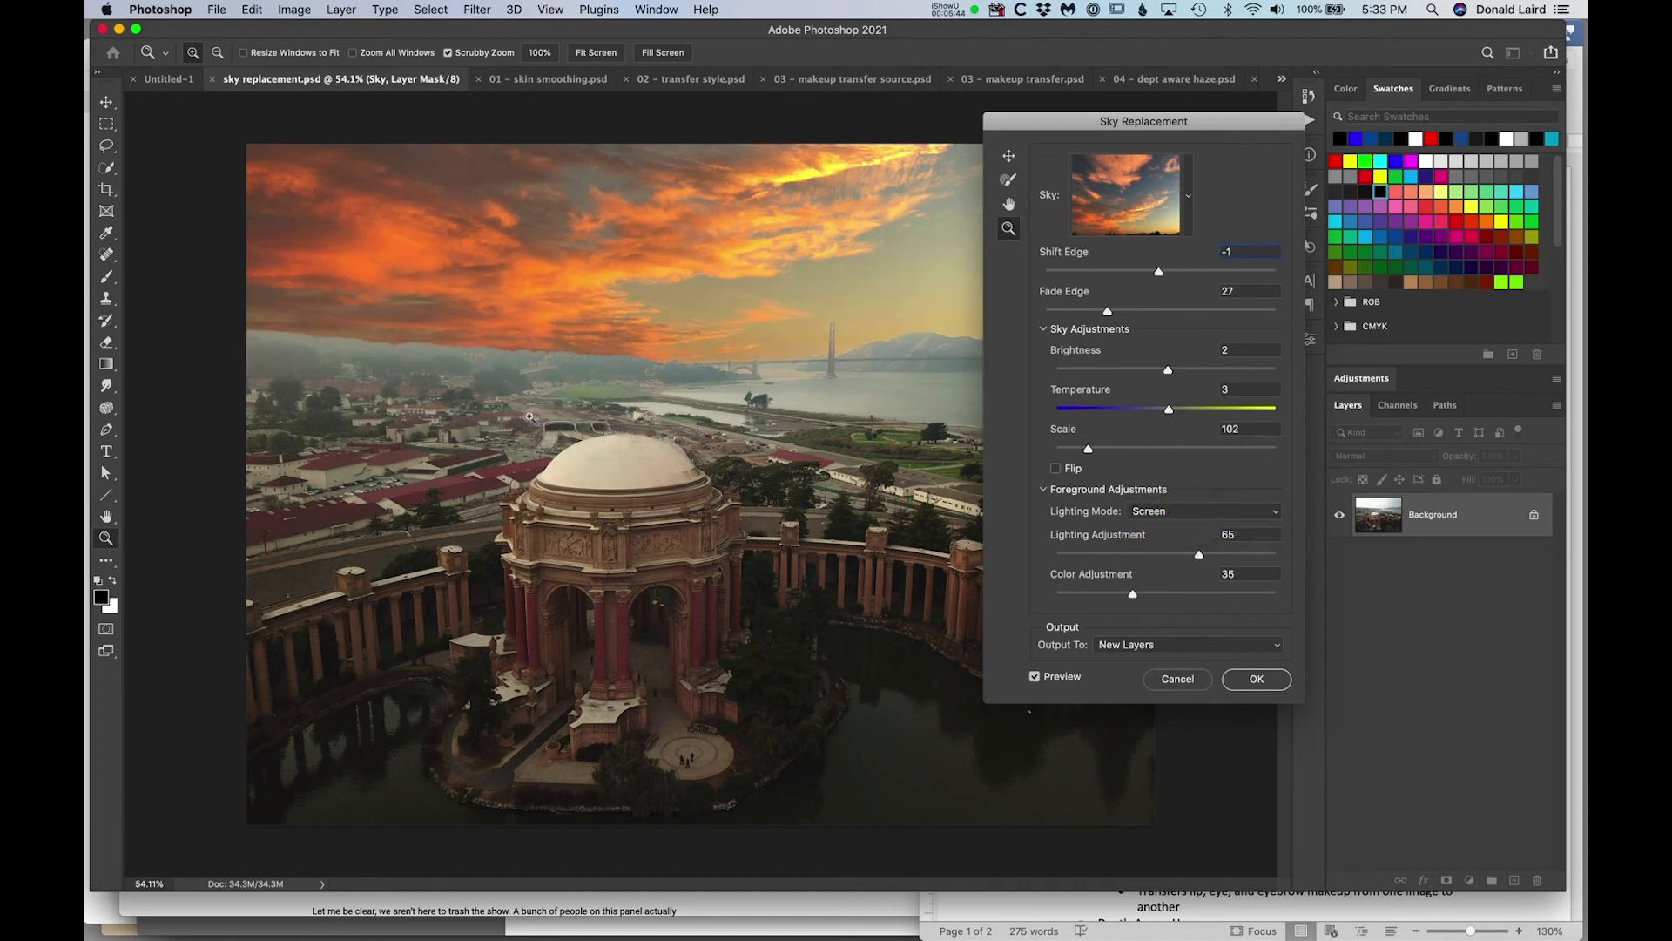
{"action": "left_click", "coordinate": [1156, 512]}
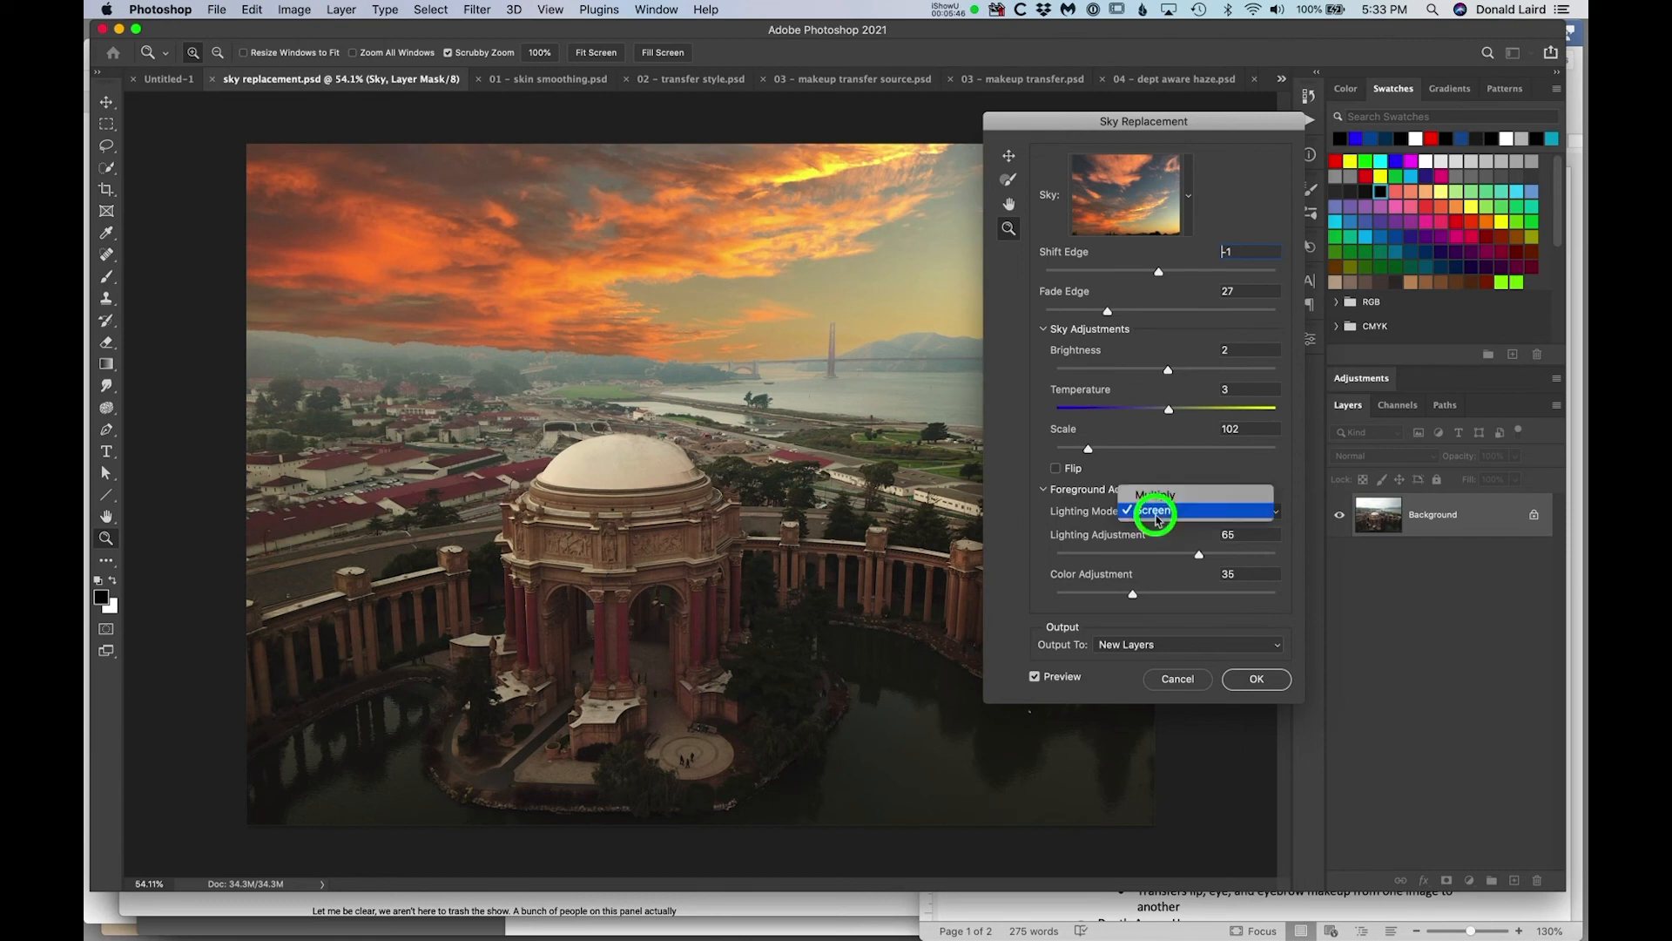
{"action": "left_click", "coordinate": [1156, 498]}
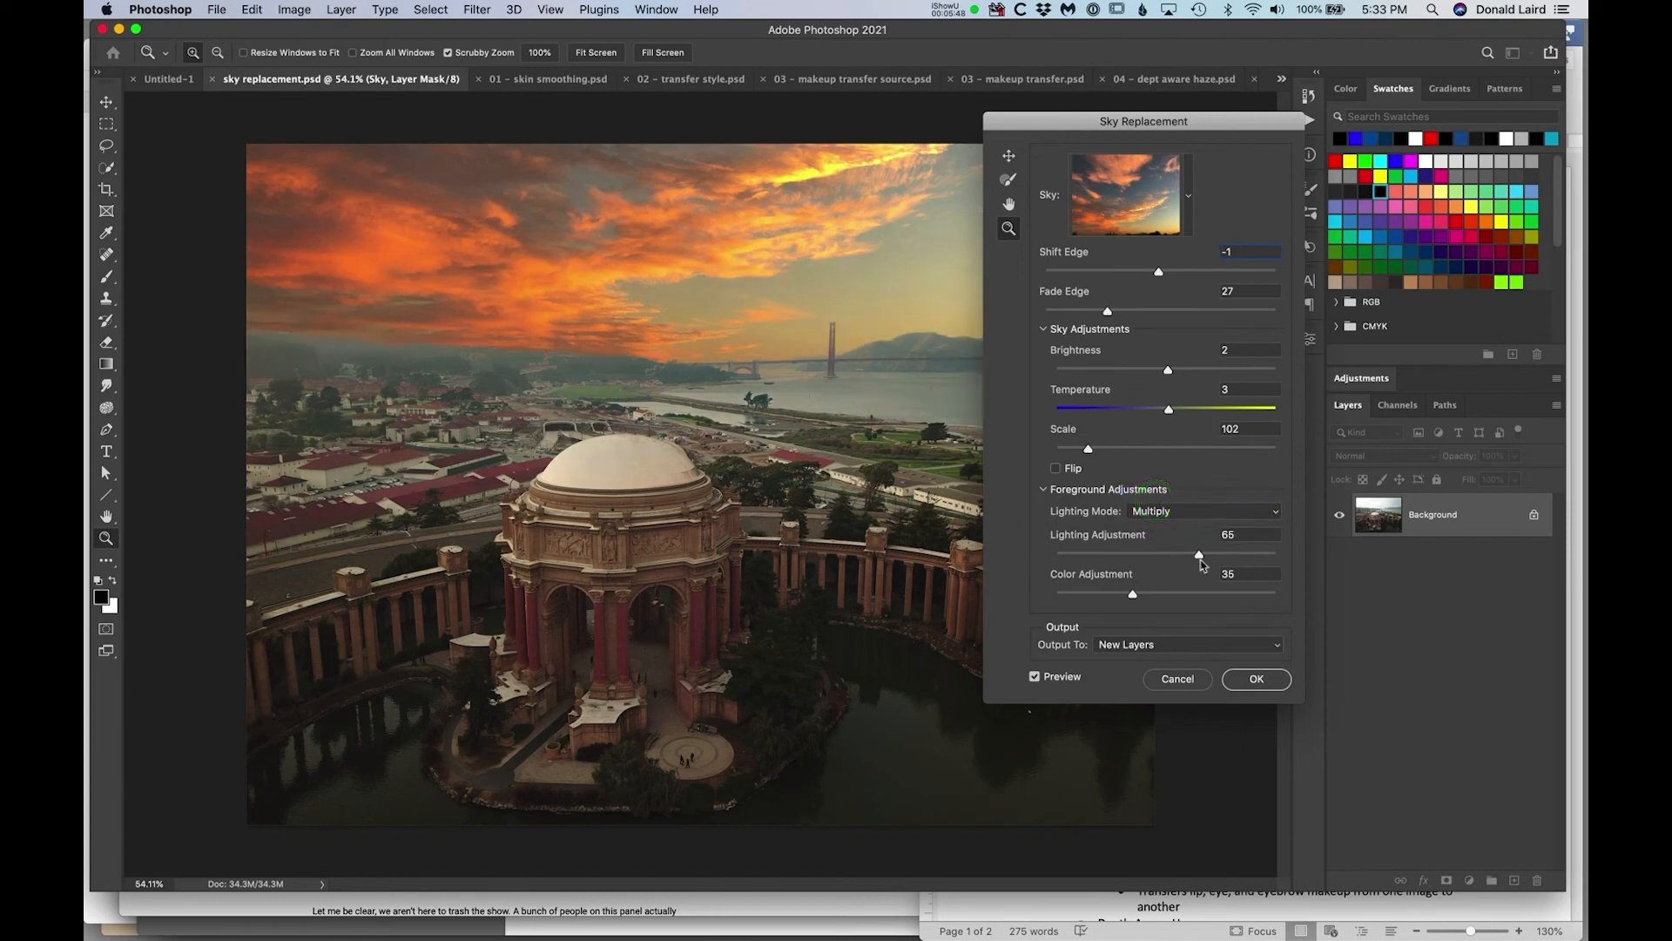
{"action": "mouse_move", "coordinate": [1200, 561]}
{"action": "left_mouse_down"}
{"action": "mouse_move", "coordinate": [1253, 564]}
{"action": "mouse_move", "coordinate": [1099, 565]}
{"action": "mouse_move", "coordinate": [1228, 557]}
{"action": "left_mouse_up"}
{"action": "mouse_move", "coordinate": [1131, 595]}
{"action": "left_mouse_down"}
{"action": "mouse_move", "coordinate": [1254, 607]}
{"action": "mouse_move", "coordinate": [1060, 594]}
{"action": "mouse_move", "coordinate": [1265, 601]}
{"action": "mouse_move", "coordinate": [1148, 599]}
{"action": "left_mouse_up"}
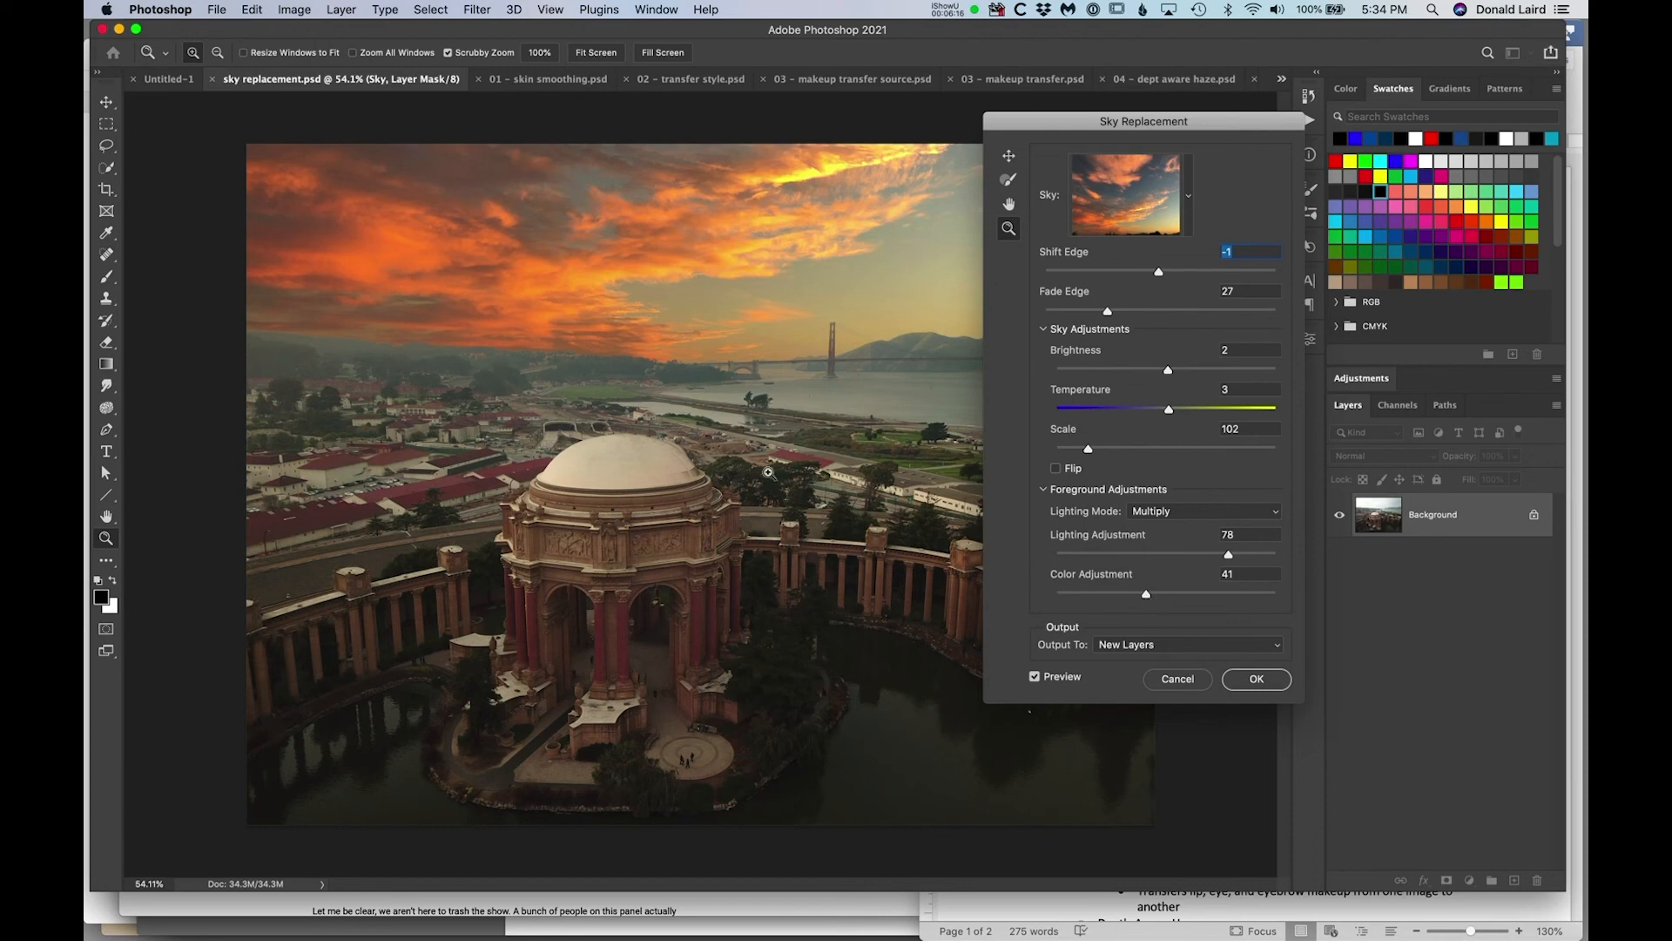
Examine up close how the orange sky blends into the hillside tree line, and return to the full image.
{"action": "left_click", "coordinate": [1009, 155]}
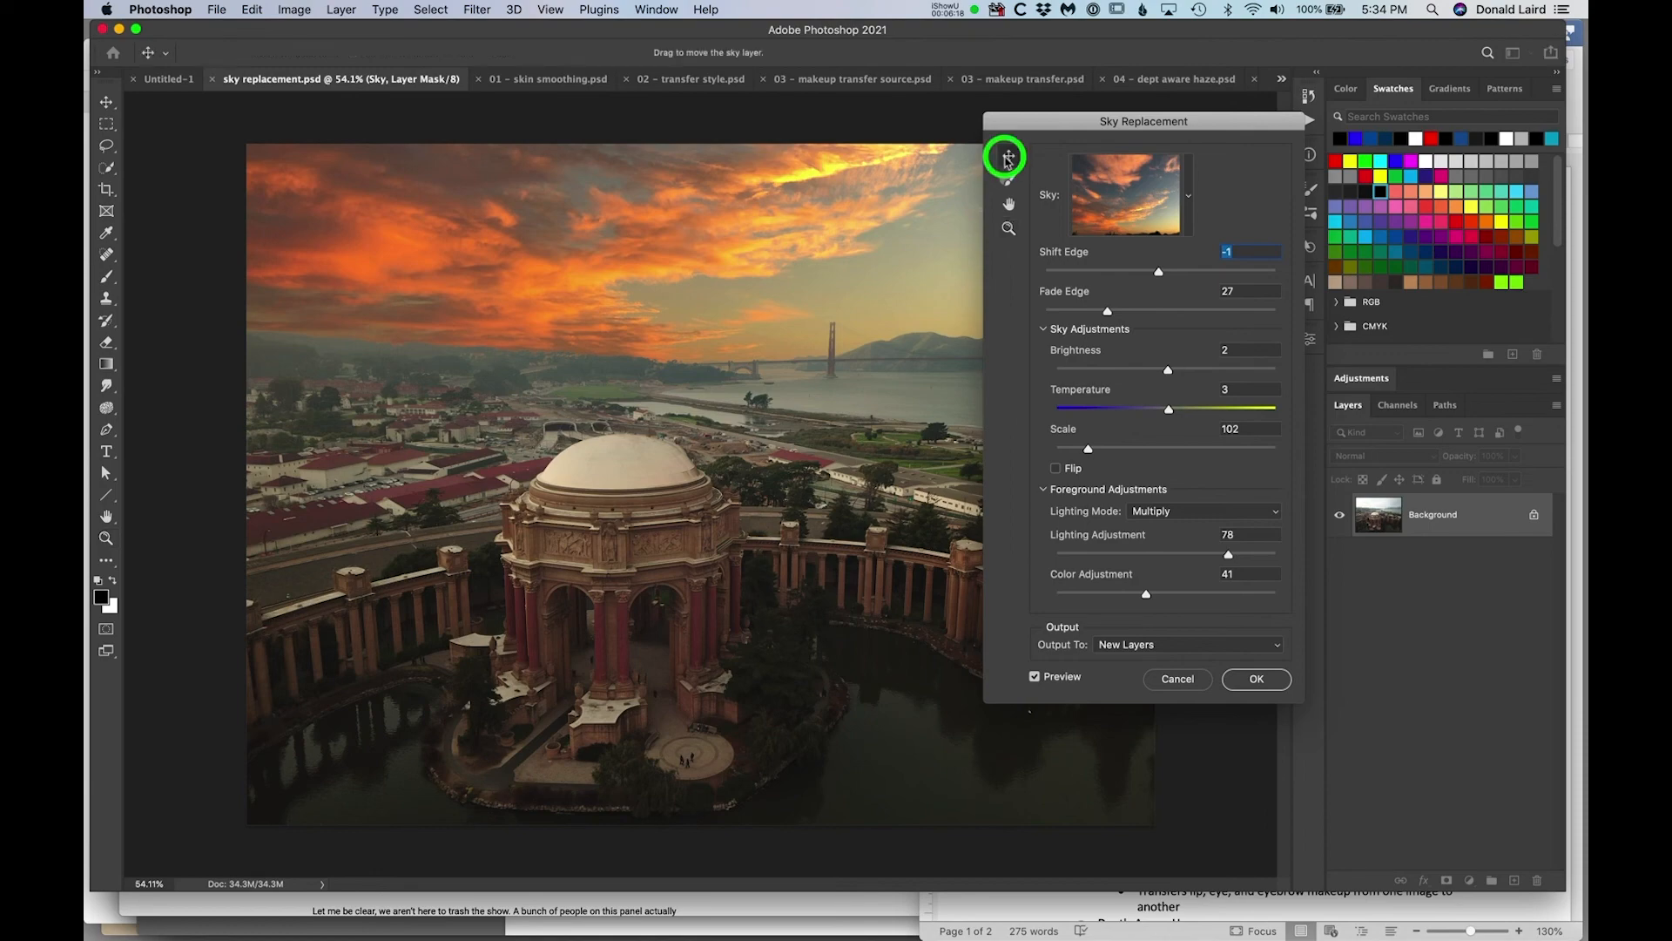
{"action": "left_click", "coordinate": [1009, 228]}
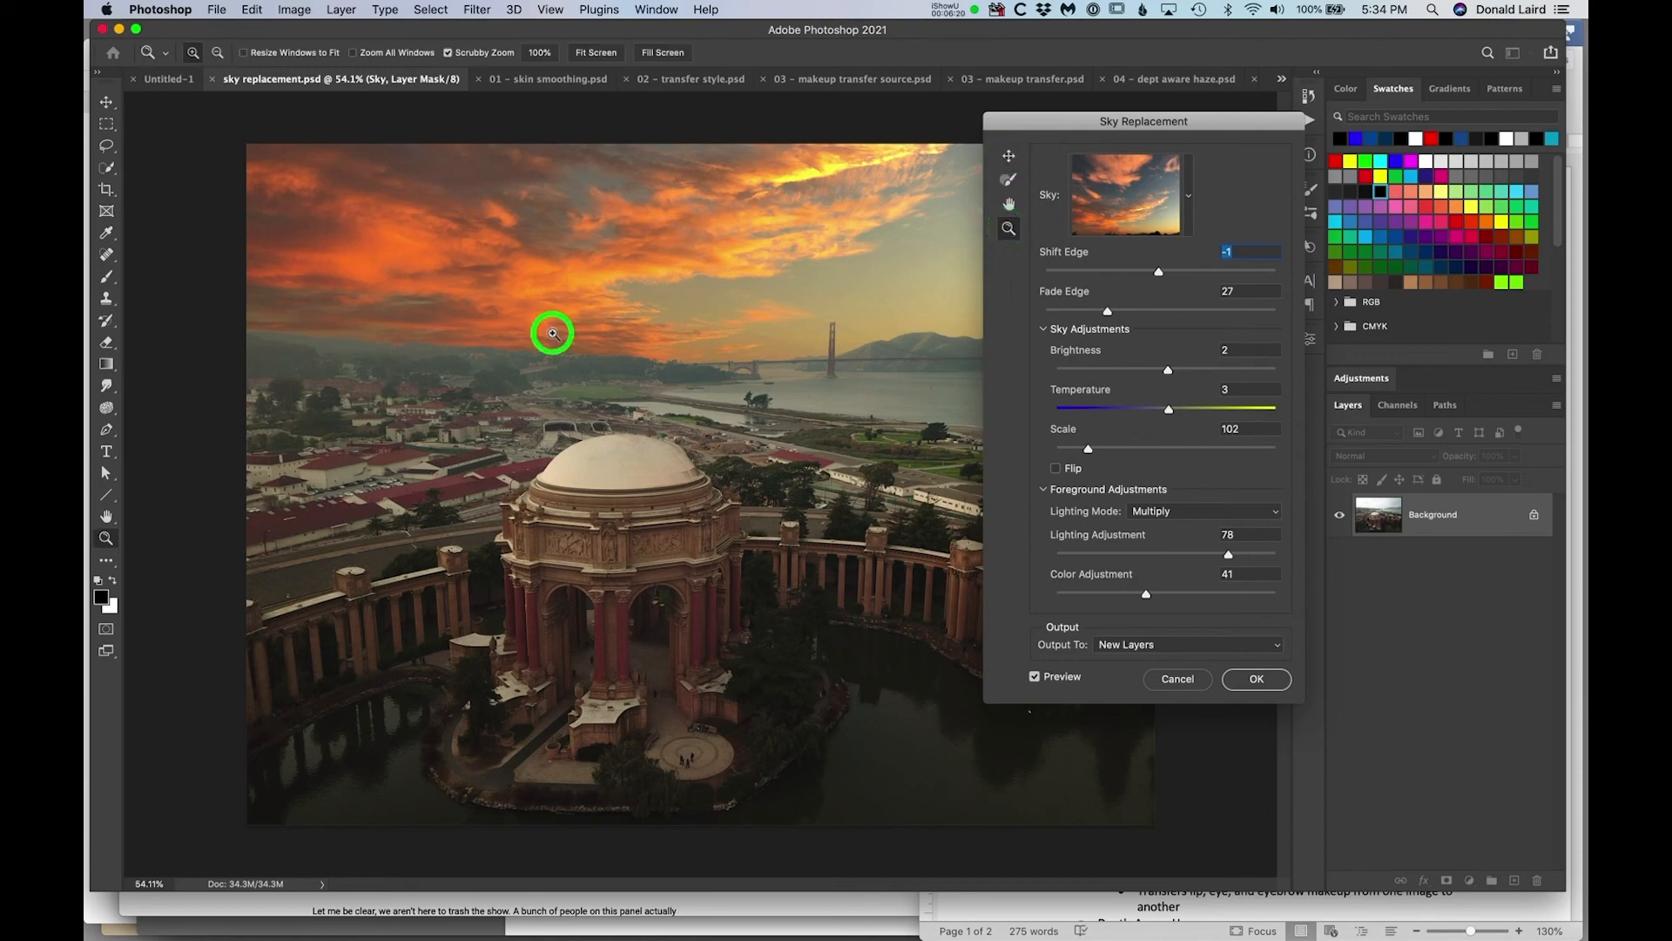
{"action": "left_click_drag", "start_coordinate": [552, 332], "coordinate": [669, 459]}
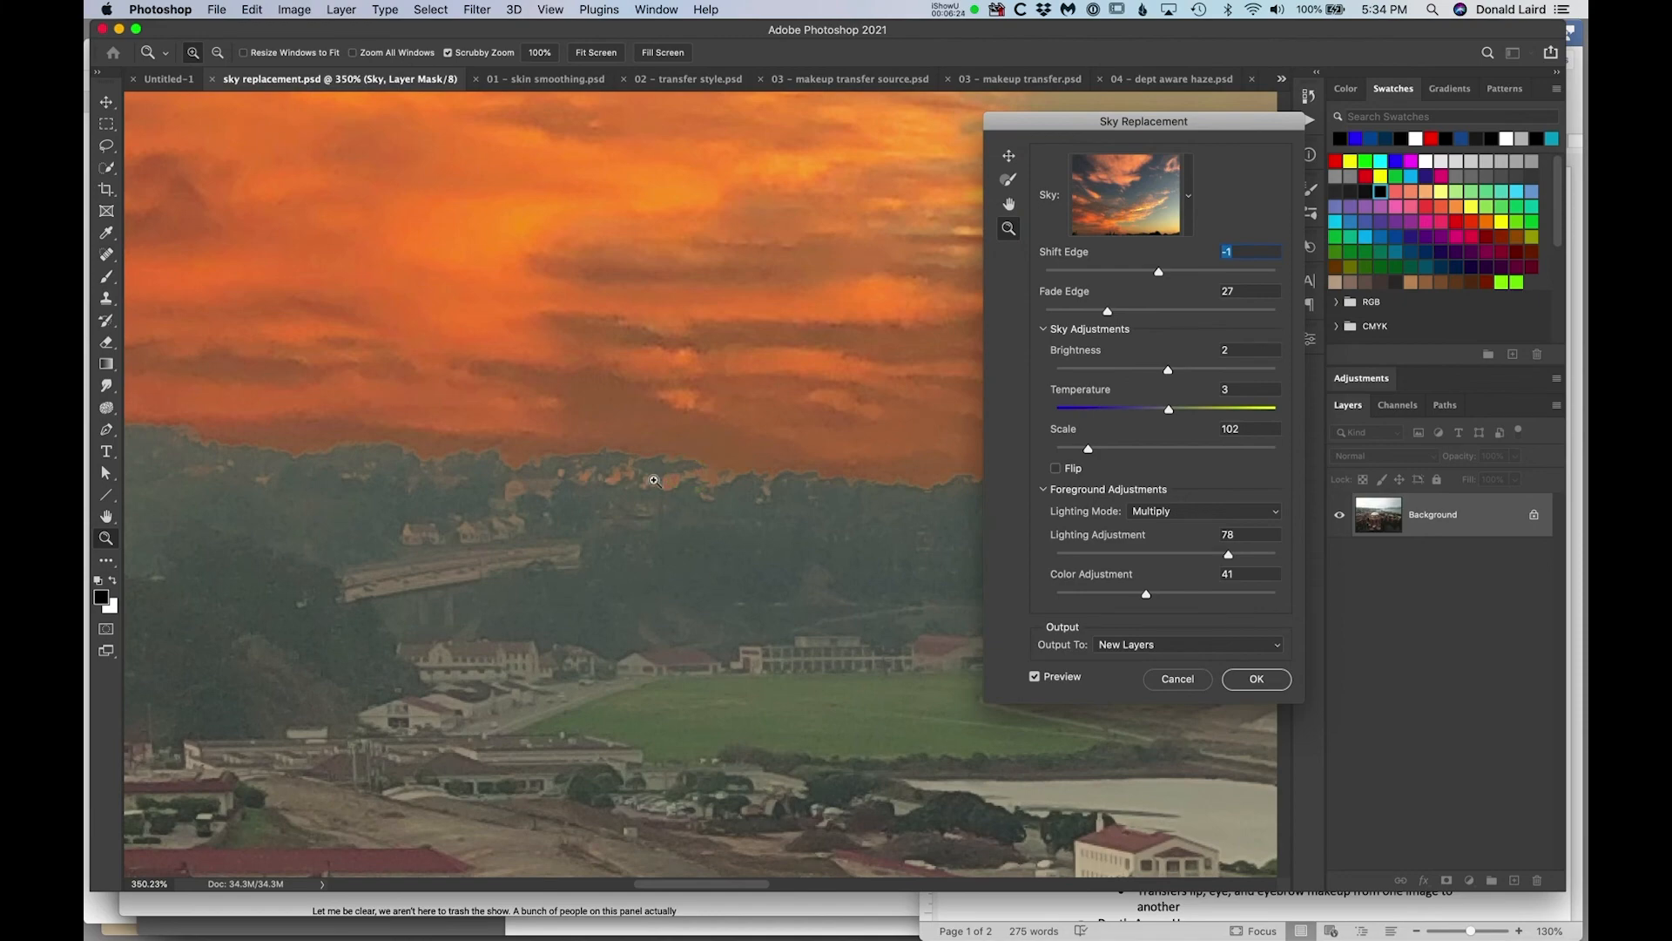
{"action": "left_click_drag", "start_coordinate": [696, 490], "coordinate": [618, 513]}
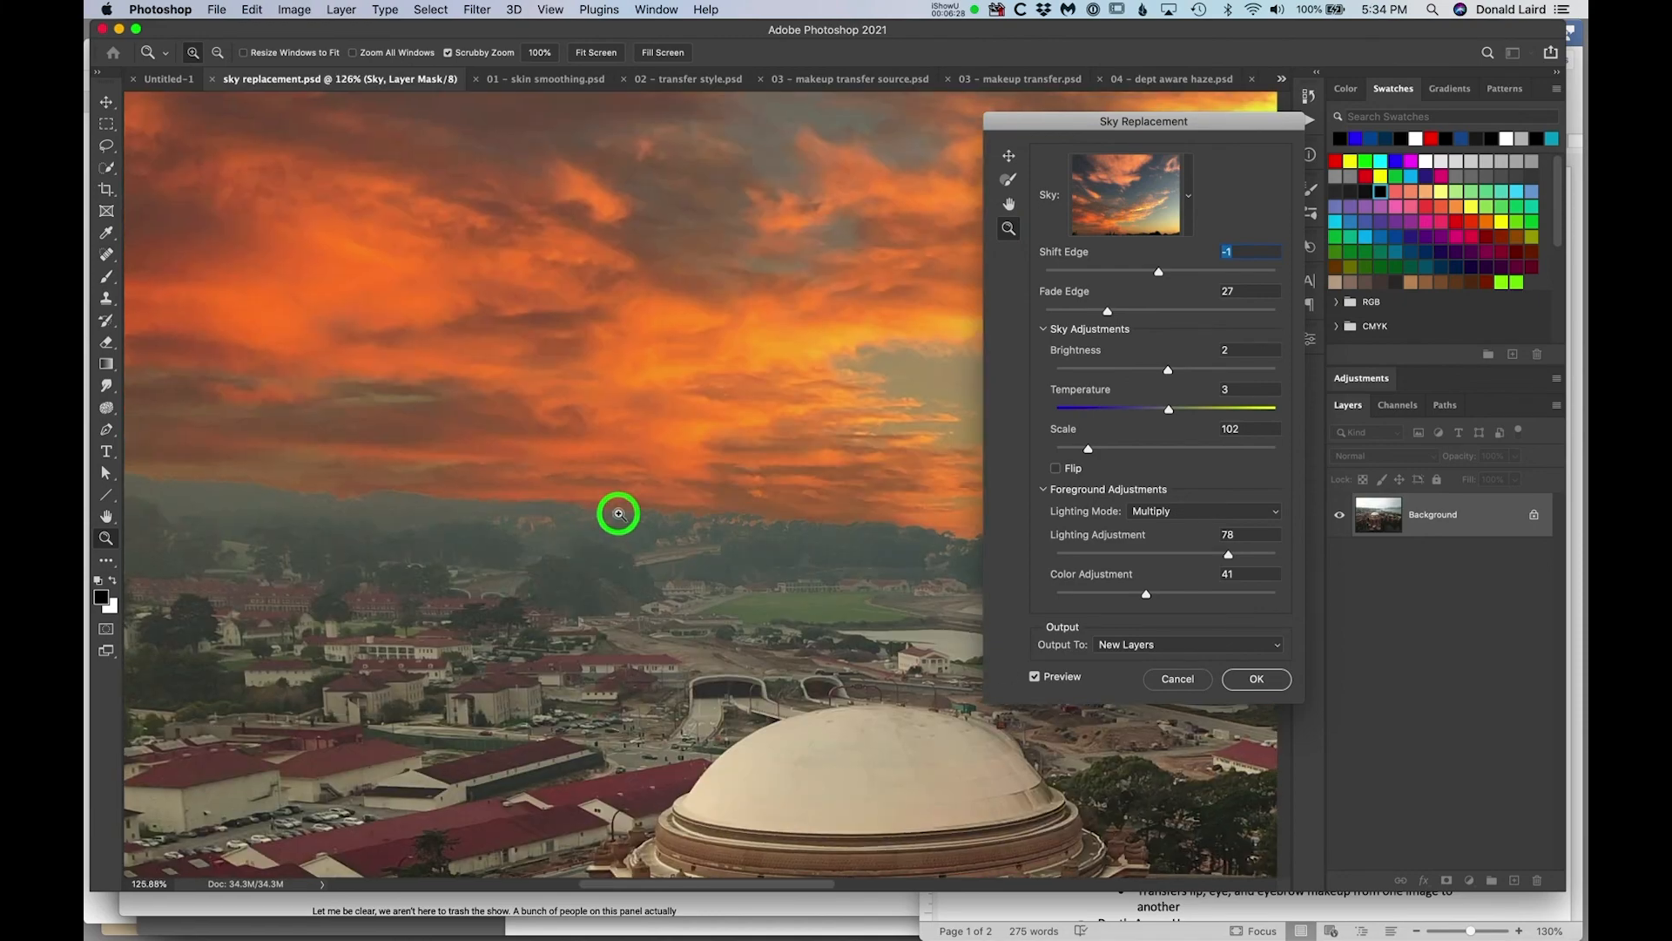
{"action": "key", "text": "super+0"}
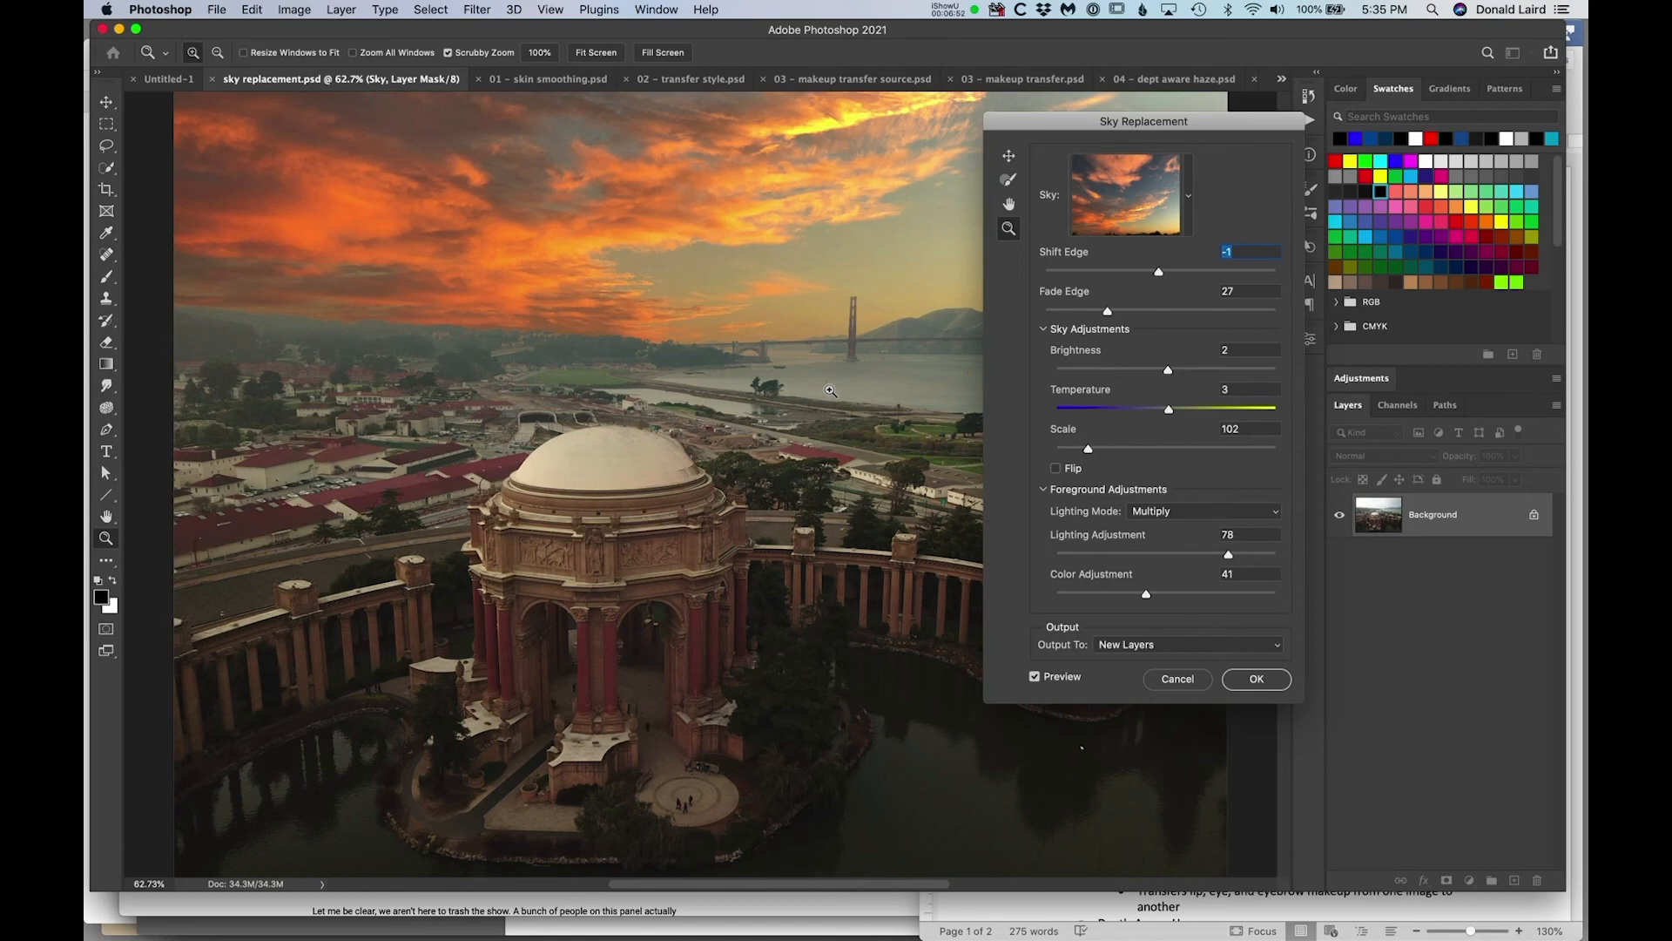
Paint along the hillside tree line with the Sky Brush in Overlay mode at 50% opacity, mainly subtracting sky from the trees.
{"action": "left_click_drag", "start_coordinate": [517, 321], "coordinate": [693, 413]}
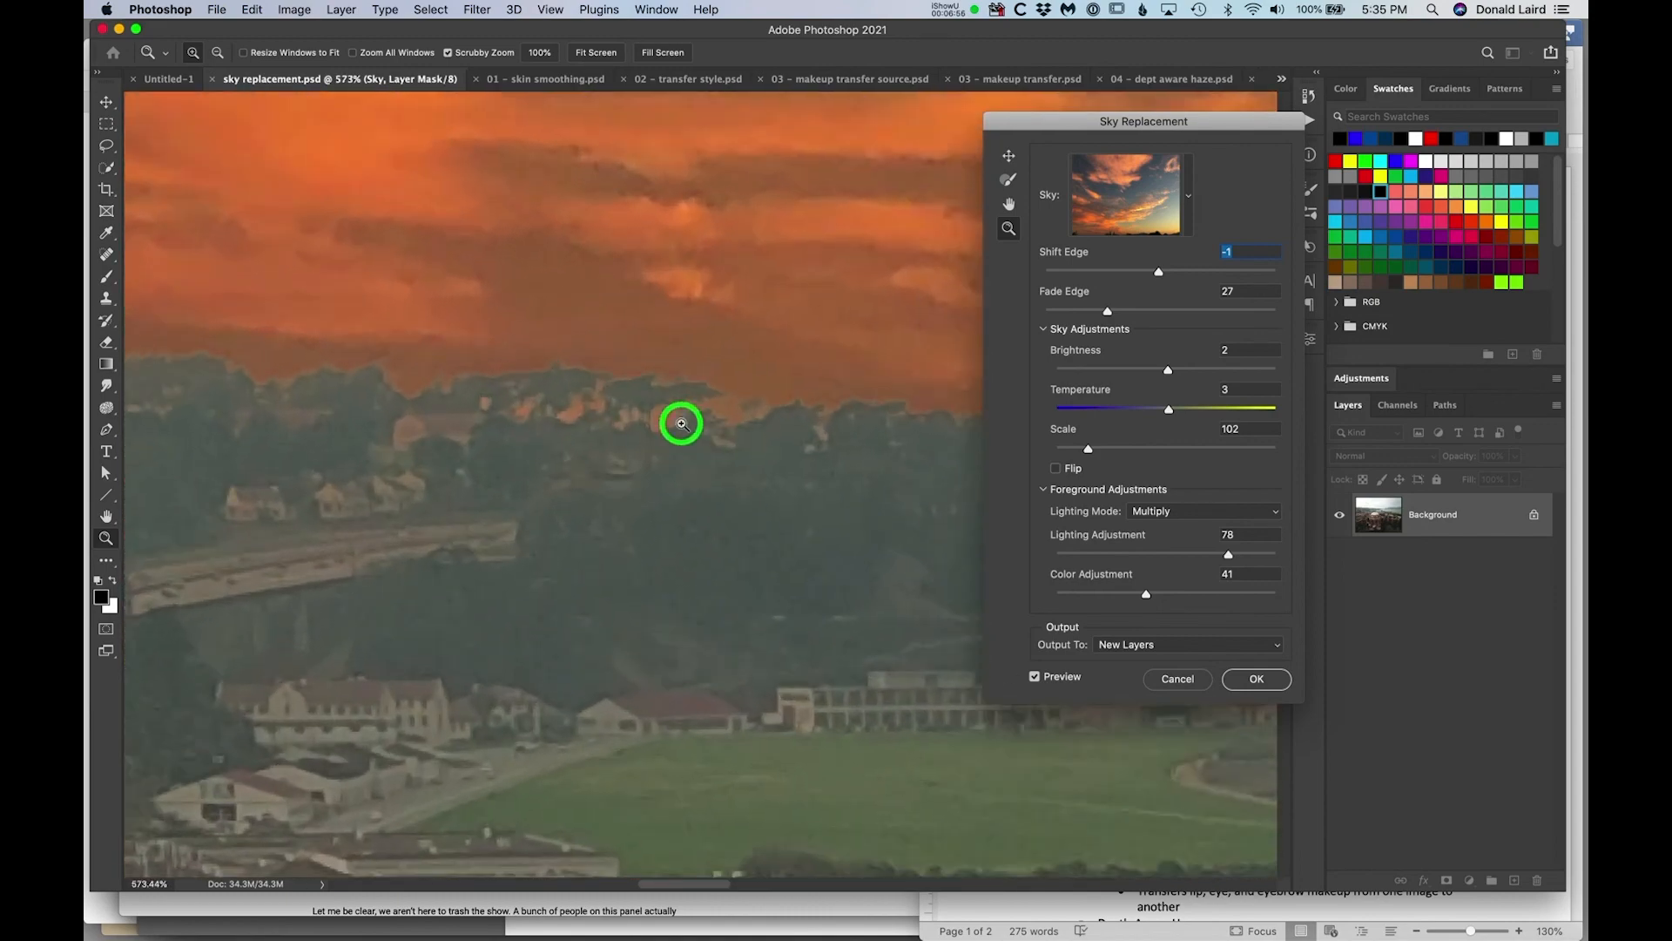
{"action": "left_click", "coordinate": [1009, 181]}
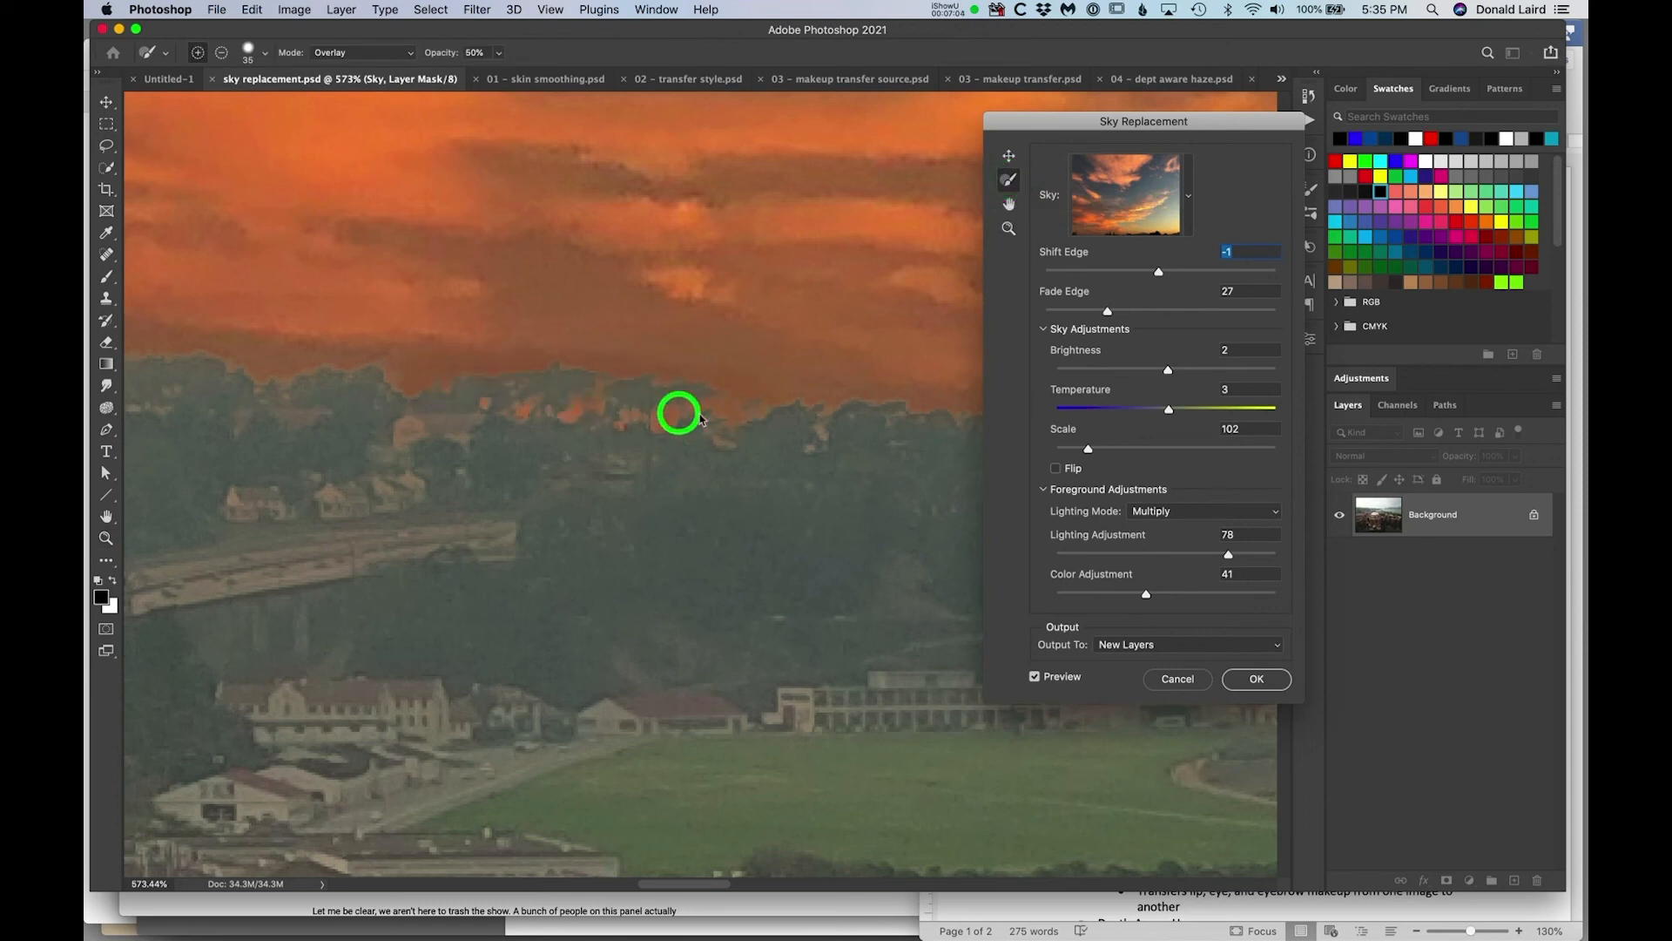
{"action": "left_click", "coordinate": [680, 405]}
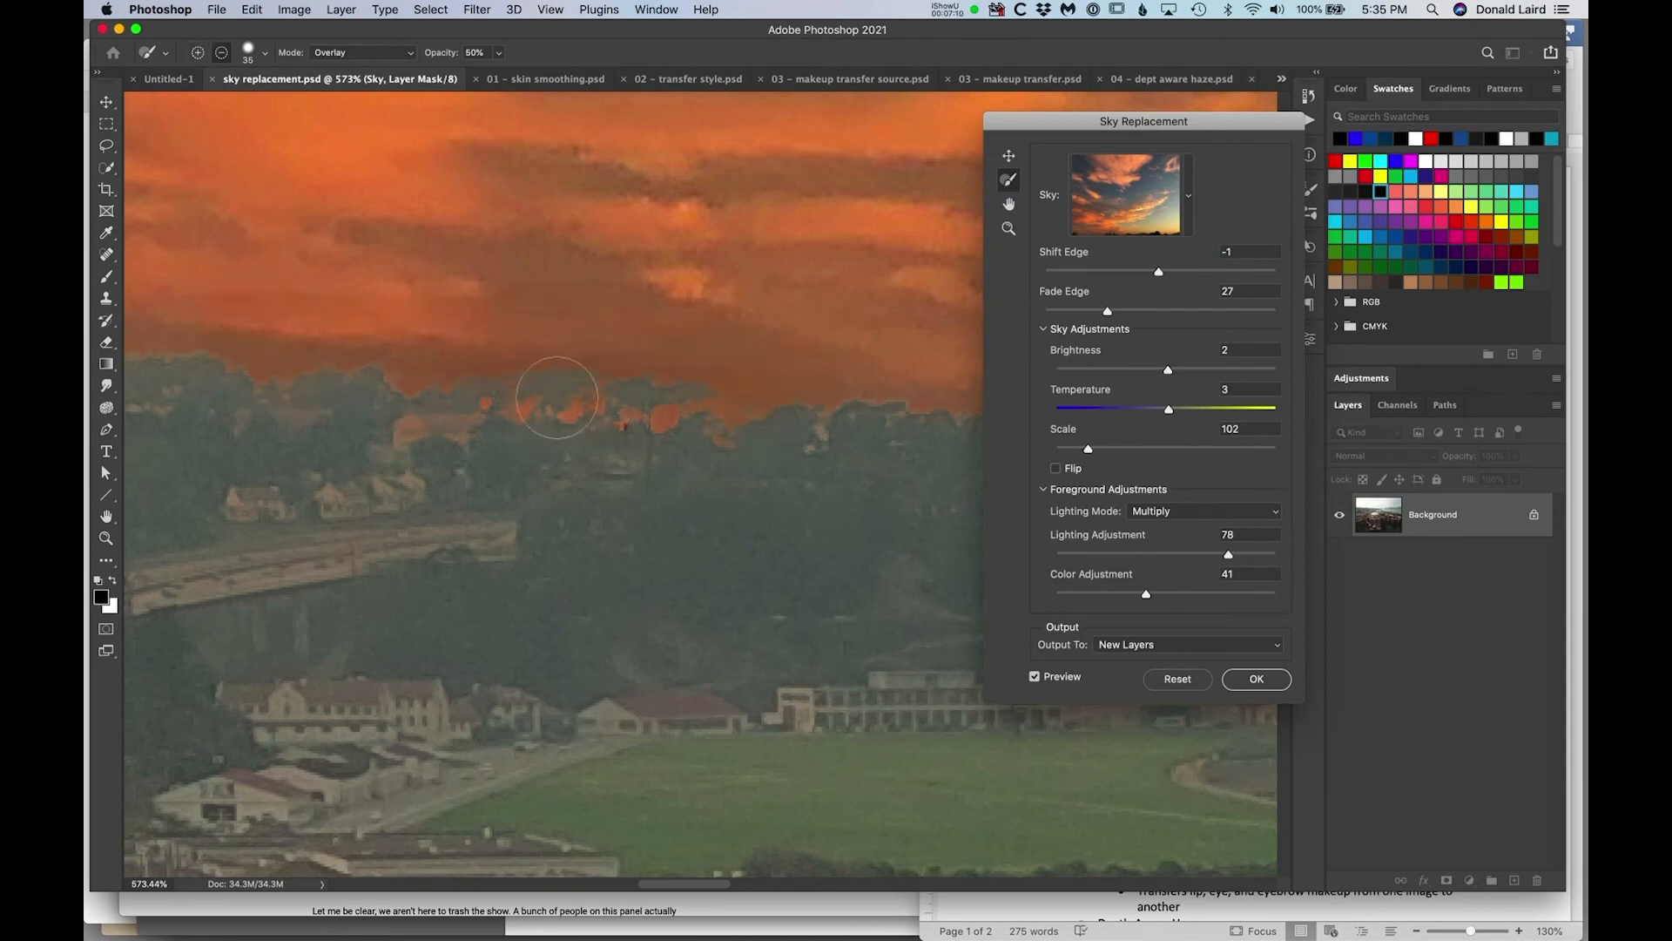
{"action": "left_click", "coordinate": [569, 398], "text": "alt"}
{"action": "left_click", "coordinate": [761, 428], "text": "alt"}
{"action": "left_click", "coordinate": [488, 408], "text": "alt"}
{"action": "left_click", "coordinate": [769, 416], "text": "alt"}
{"action": "left_click", "coordinate": [669, 376], "text": "alt"}
{"action": "left_click", "coordinate": [510, 346], "text": "alt"}
{"action": "left_click", "coordinate": [806, 377], "text": "alt"}
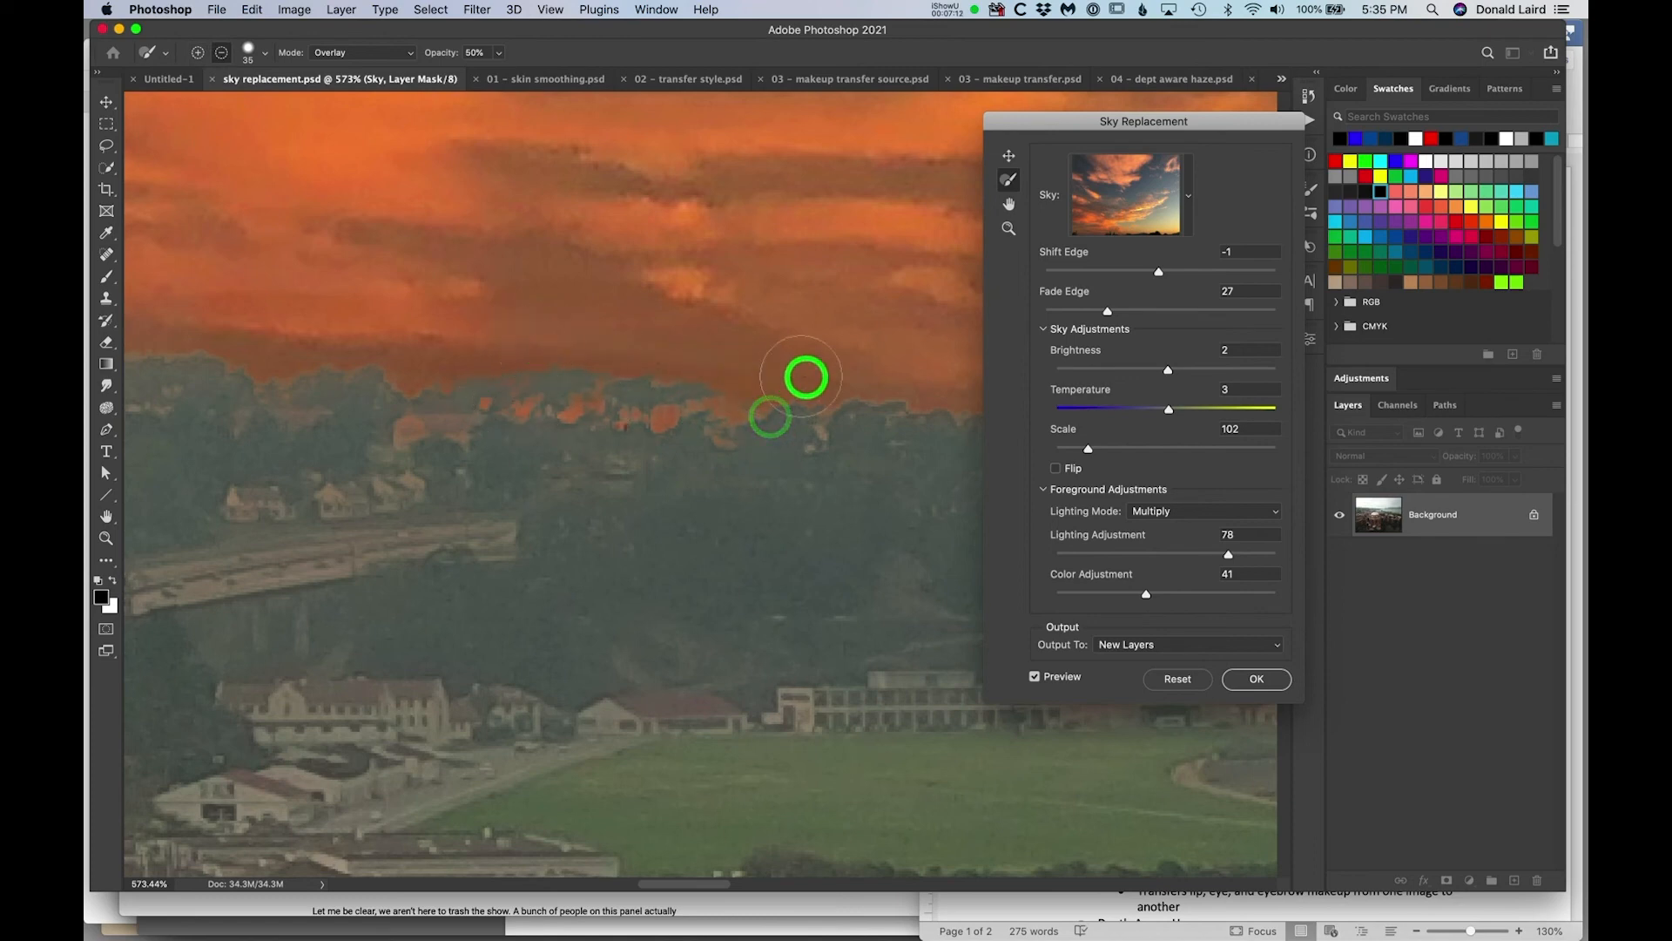
{"action": "left_click", "coordinate": [559, 361], "text": "alt"}
{"action": "left_click", "coordinate": [473, 369], "text": "alt"}
{"action": "left_click", "coordinate": [755, 342], "text": "alt"}
{"action": "left_click", "coordinate": [878, 383], "text": "alt"}
{"action": "left_click", "coordinate": [393, 333], "text": "alt"}
{"action": "left_click", "coordinate": [282, 337], "text": "alt"}
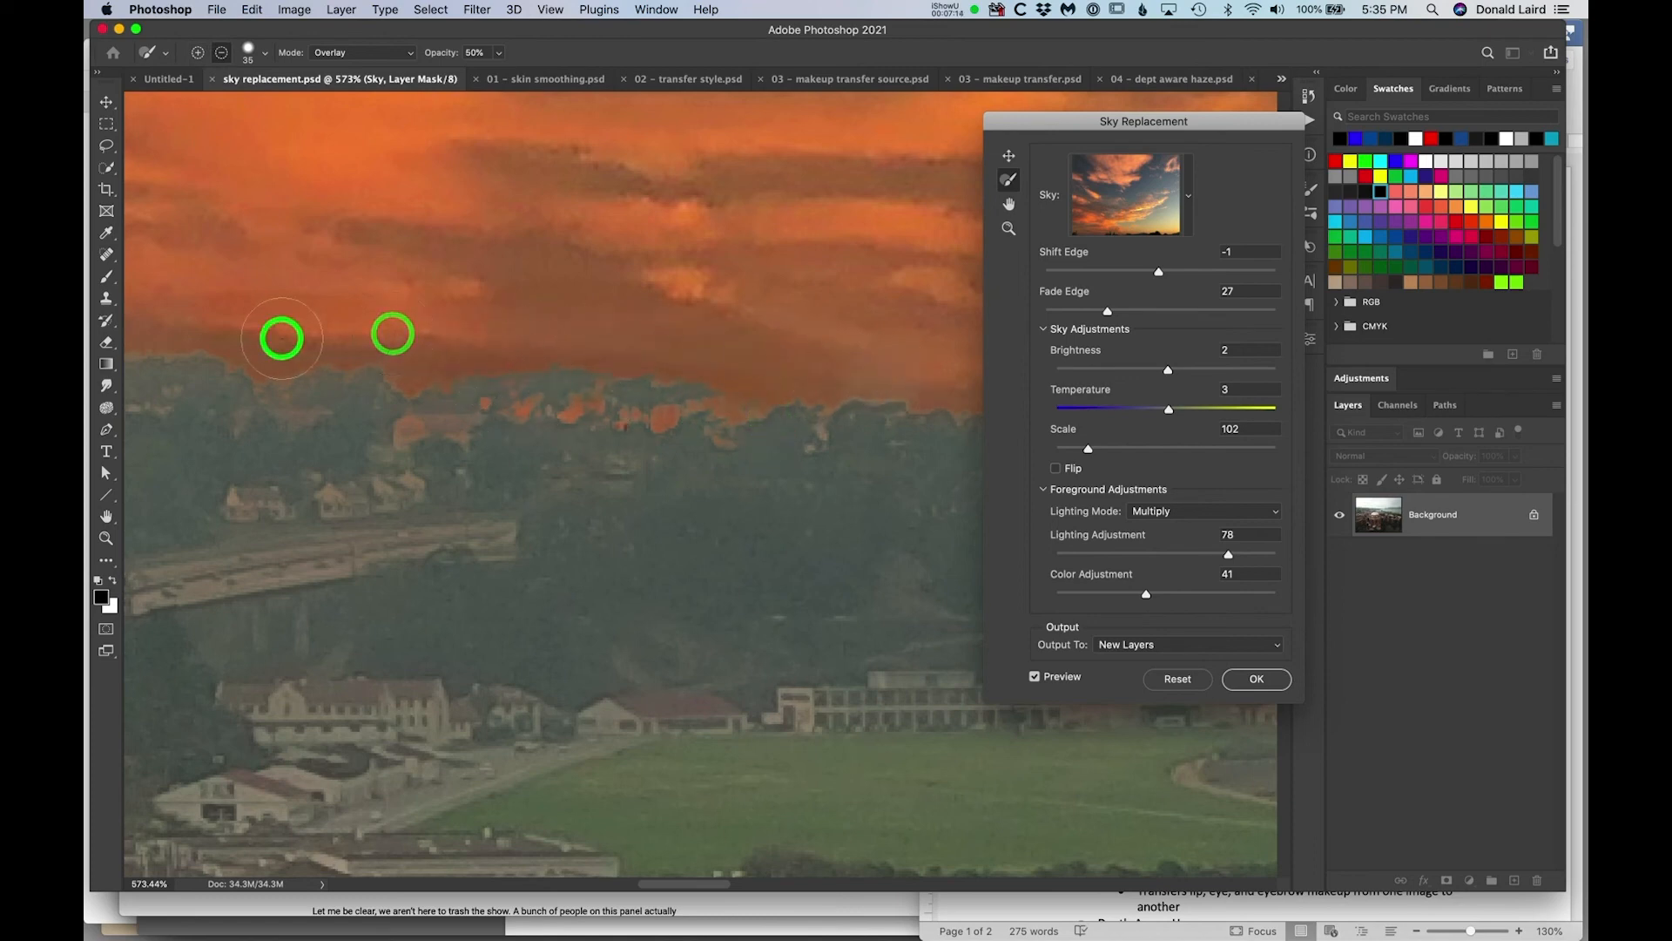
{"action": "left_click", "coordinate": [329, 322], "text": "alt"}
{"action": "left_click", "coordinate": [144, 301], "text": "alt"}
{"action": "left_click", "coordinate": [501, 317], "text": "alt"}
{"action": "left_click", "coordinate": [299, 307], "text": "alt"}
{"action": "left_click", "coordinate": [132, 293], "text": "alt"}
{"action": "left_click", "coordinate": [321, 392], "text": "alt"}
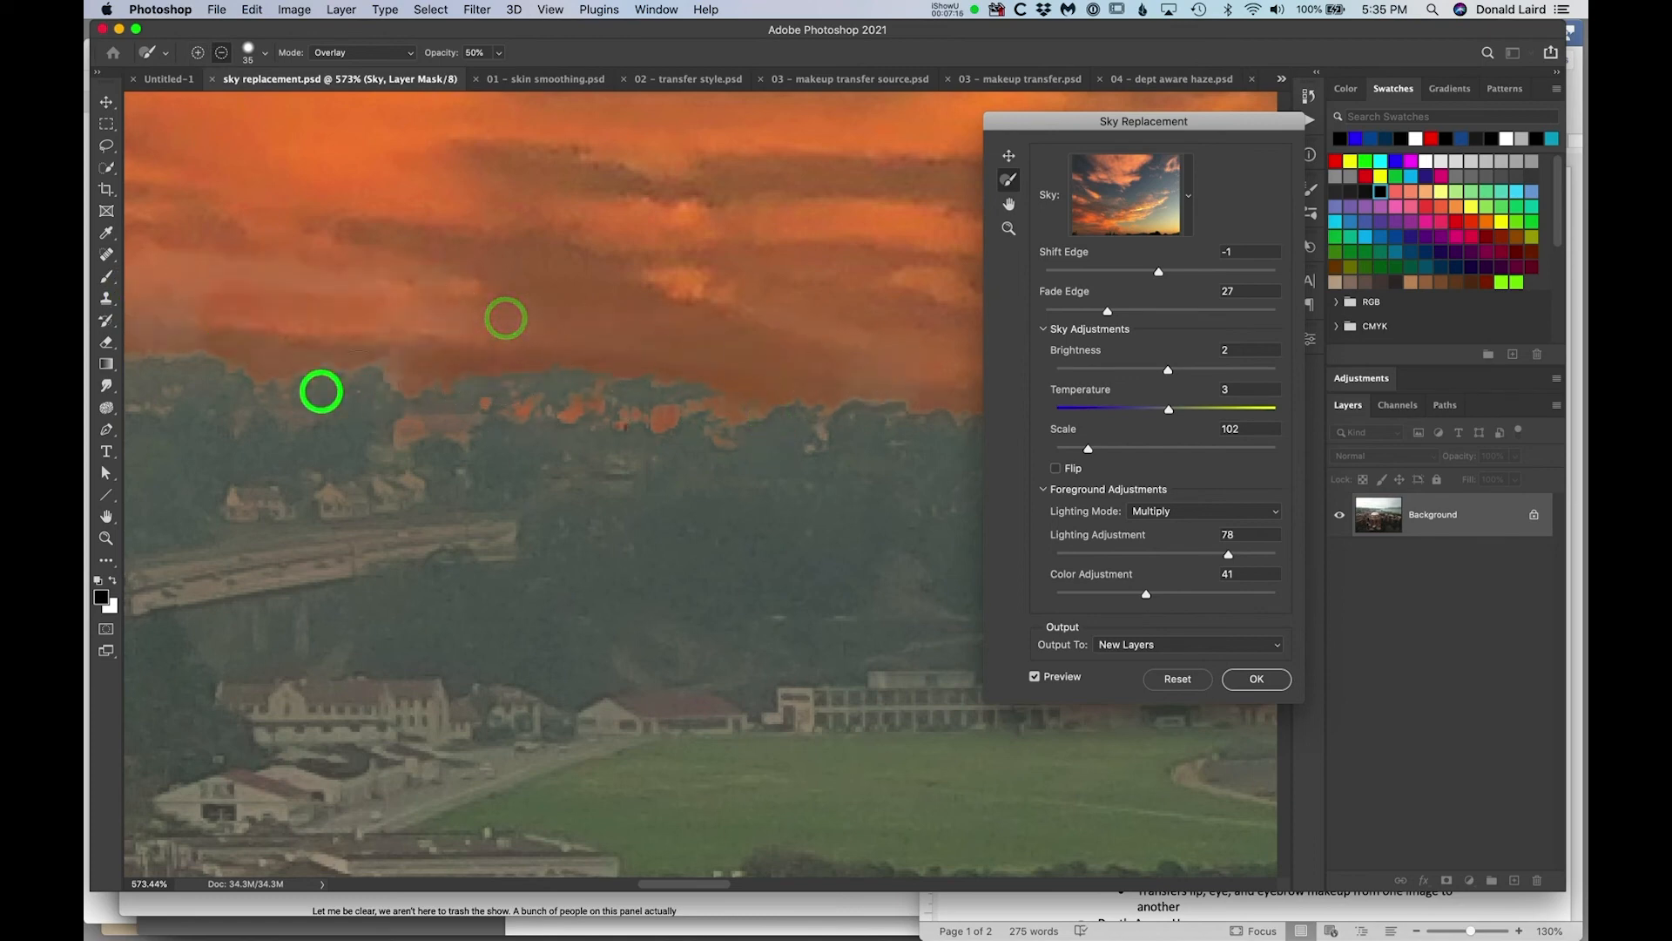
{"action": "left_click", "coordinate": [355, 384], "text": "alt"}
{"action": "left_click", "coordinate": [519, 363], "text": "alt"}
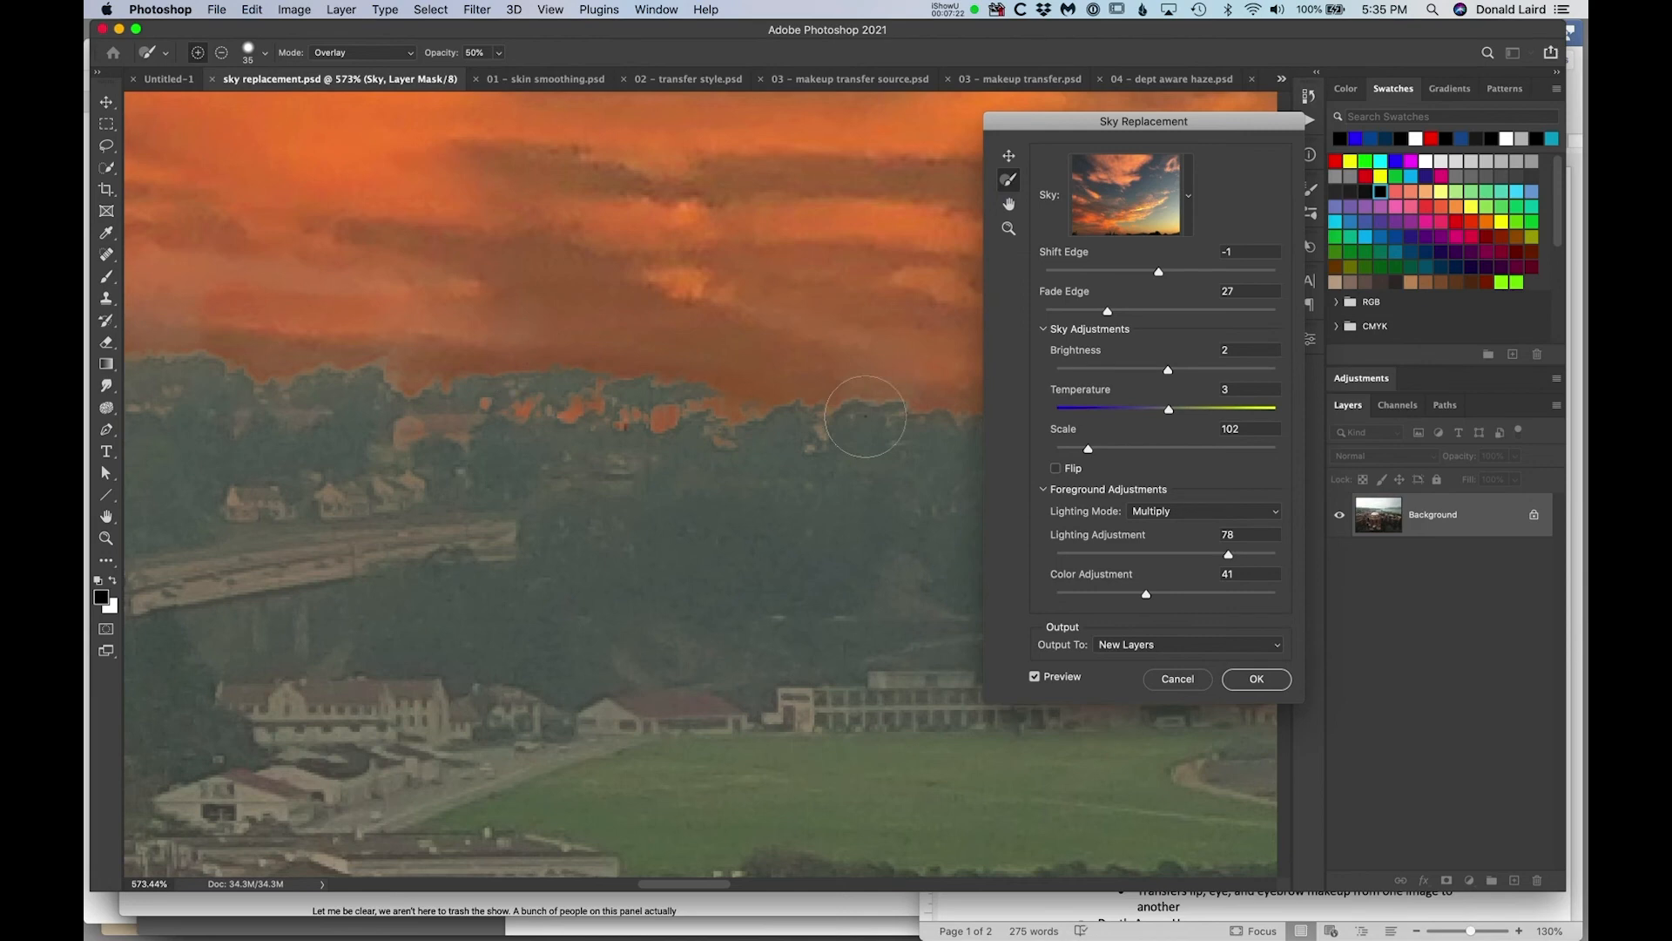
{"action": "key", "text": "super+0"}
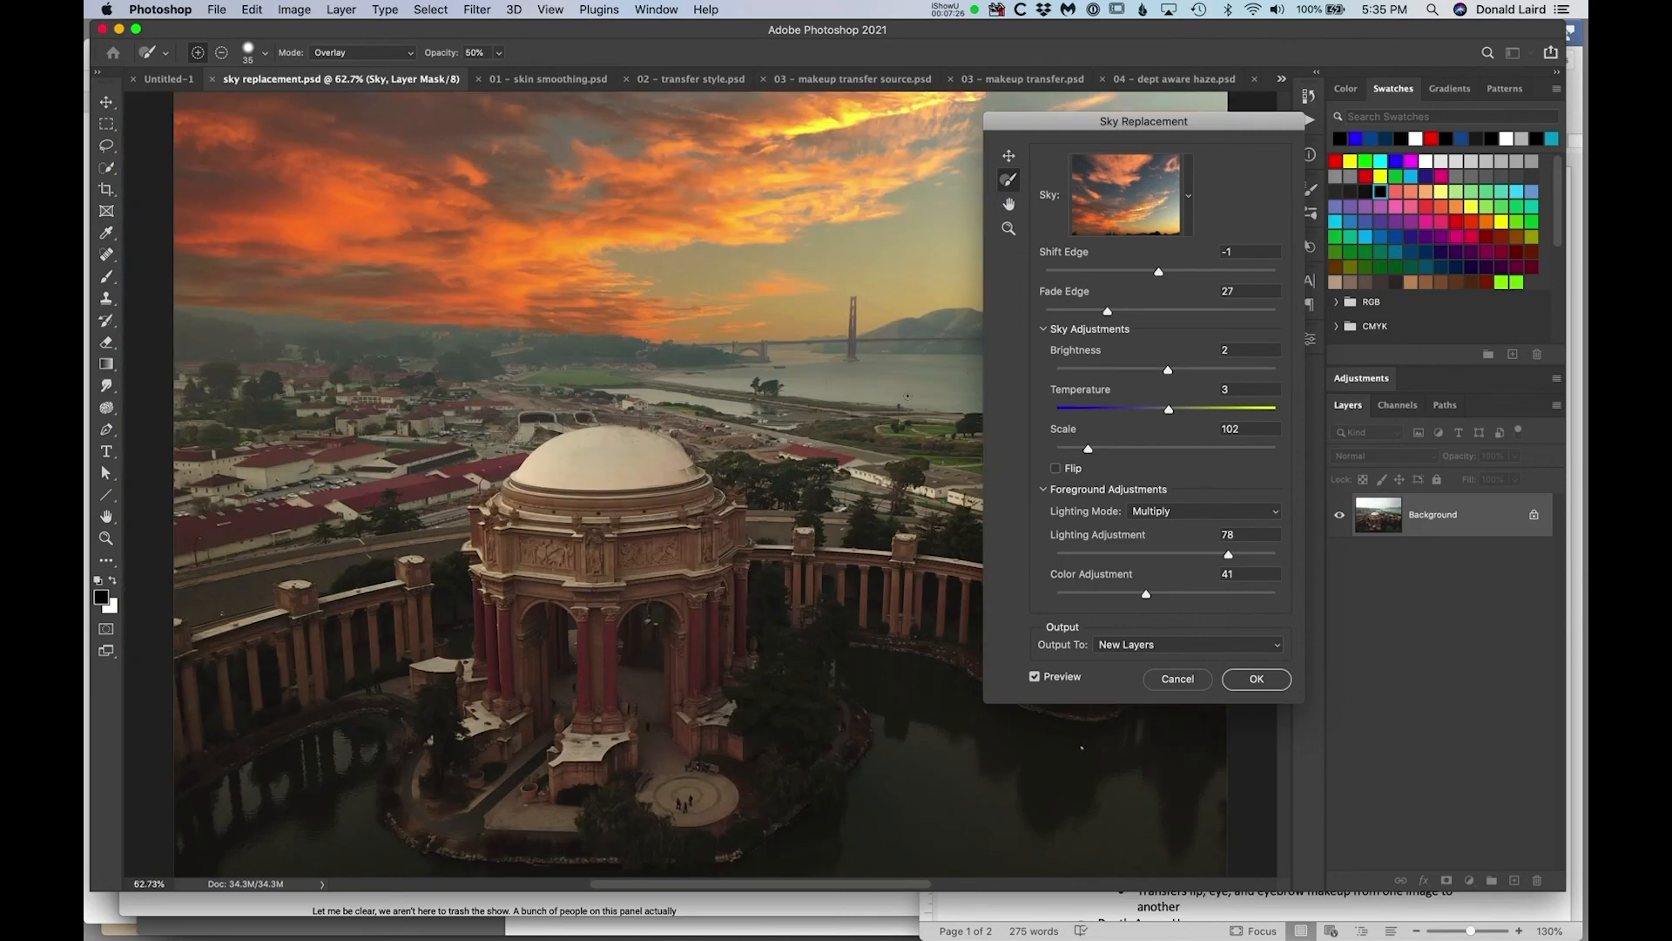
Collapse the Sunsets group in the sky presets and create a new preset group named My Skies.
{"action": "left_click", "coordinate": [1189, 199]}
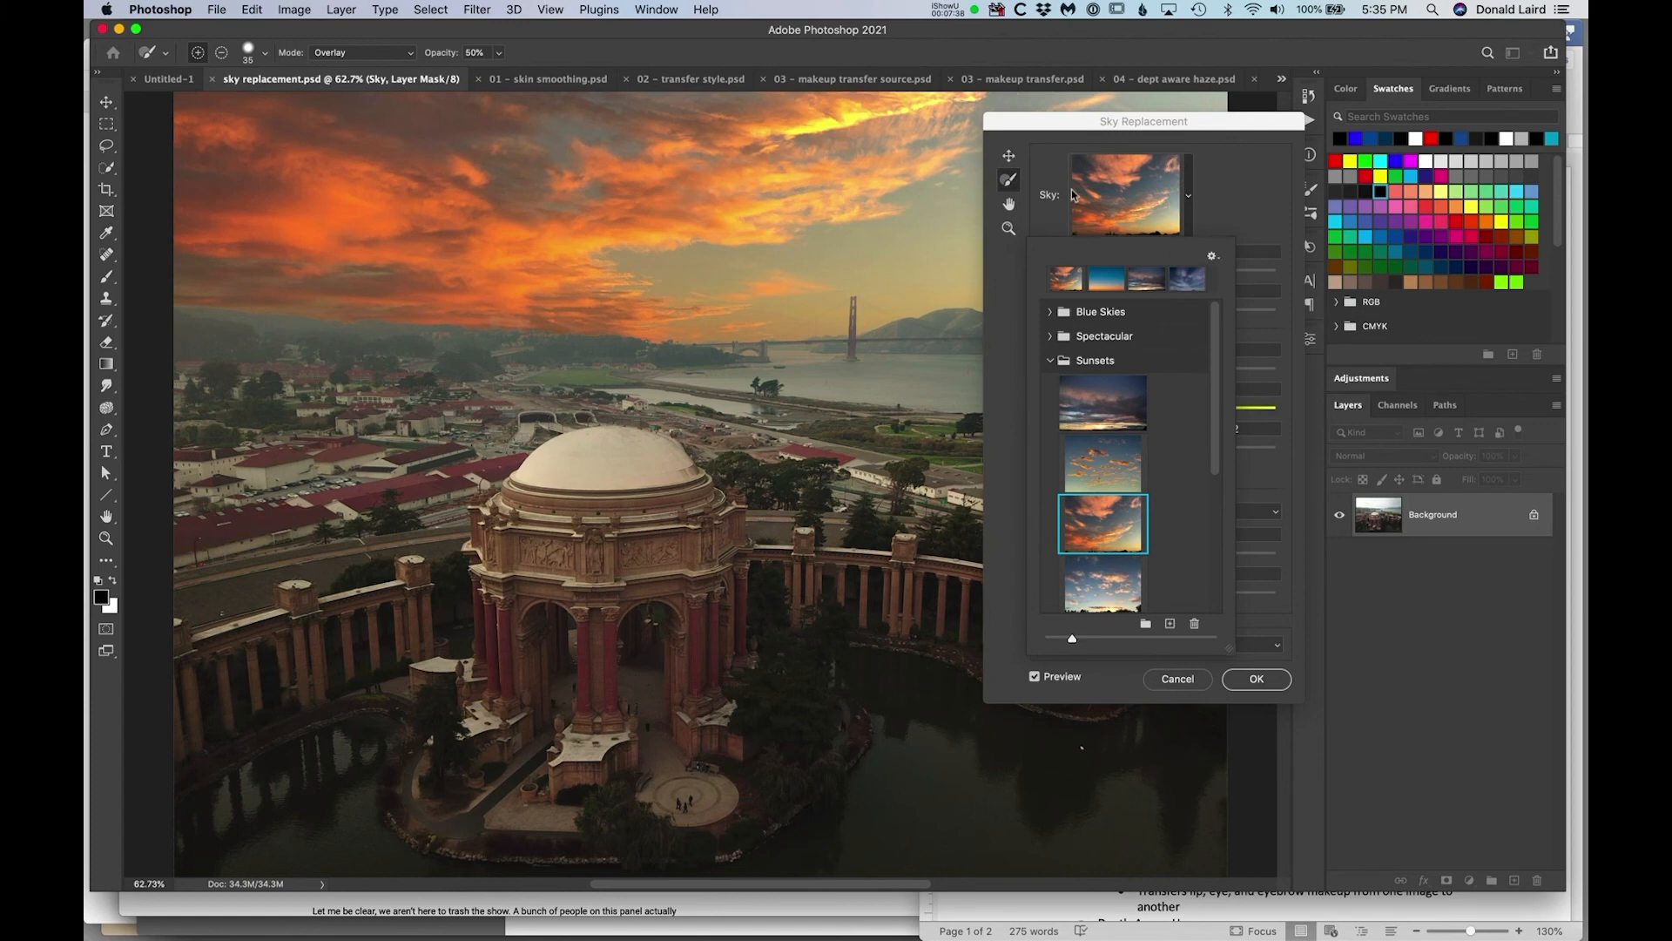
{"action": "left_click", "coordinate": [1051, 361]}
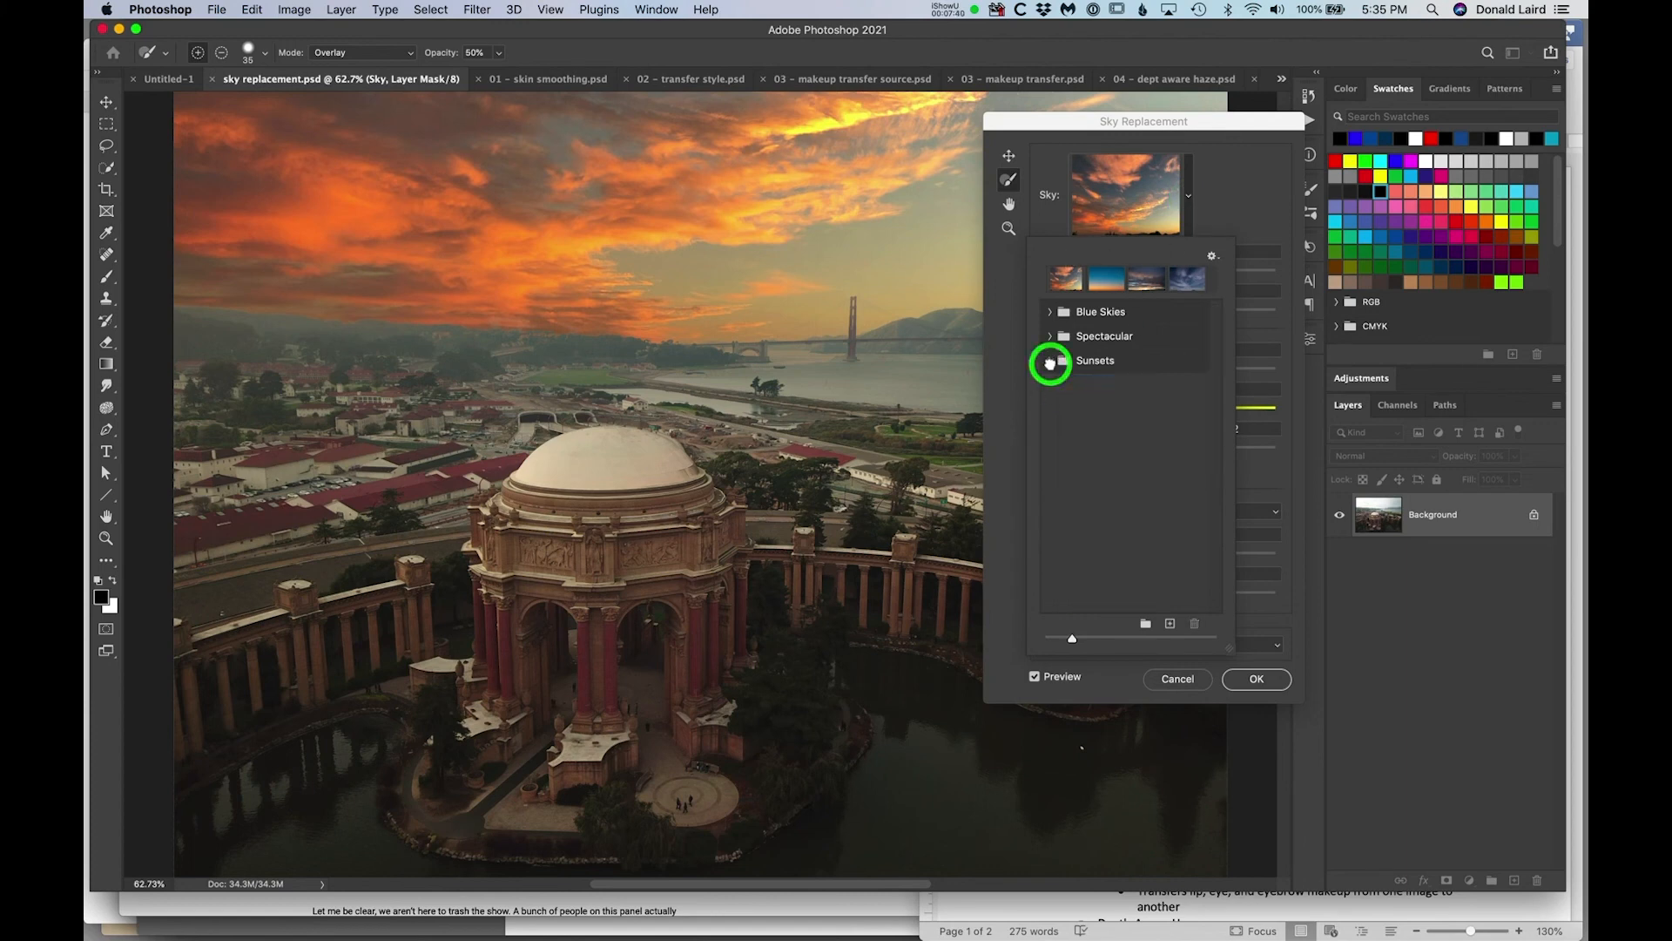
{"action": "left_click", "coordinate": [1146, 624]}
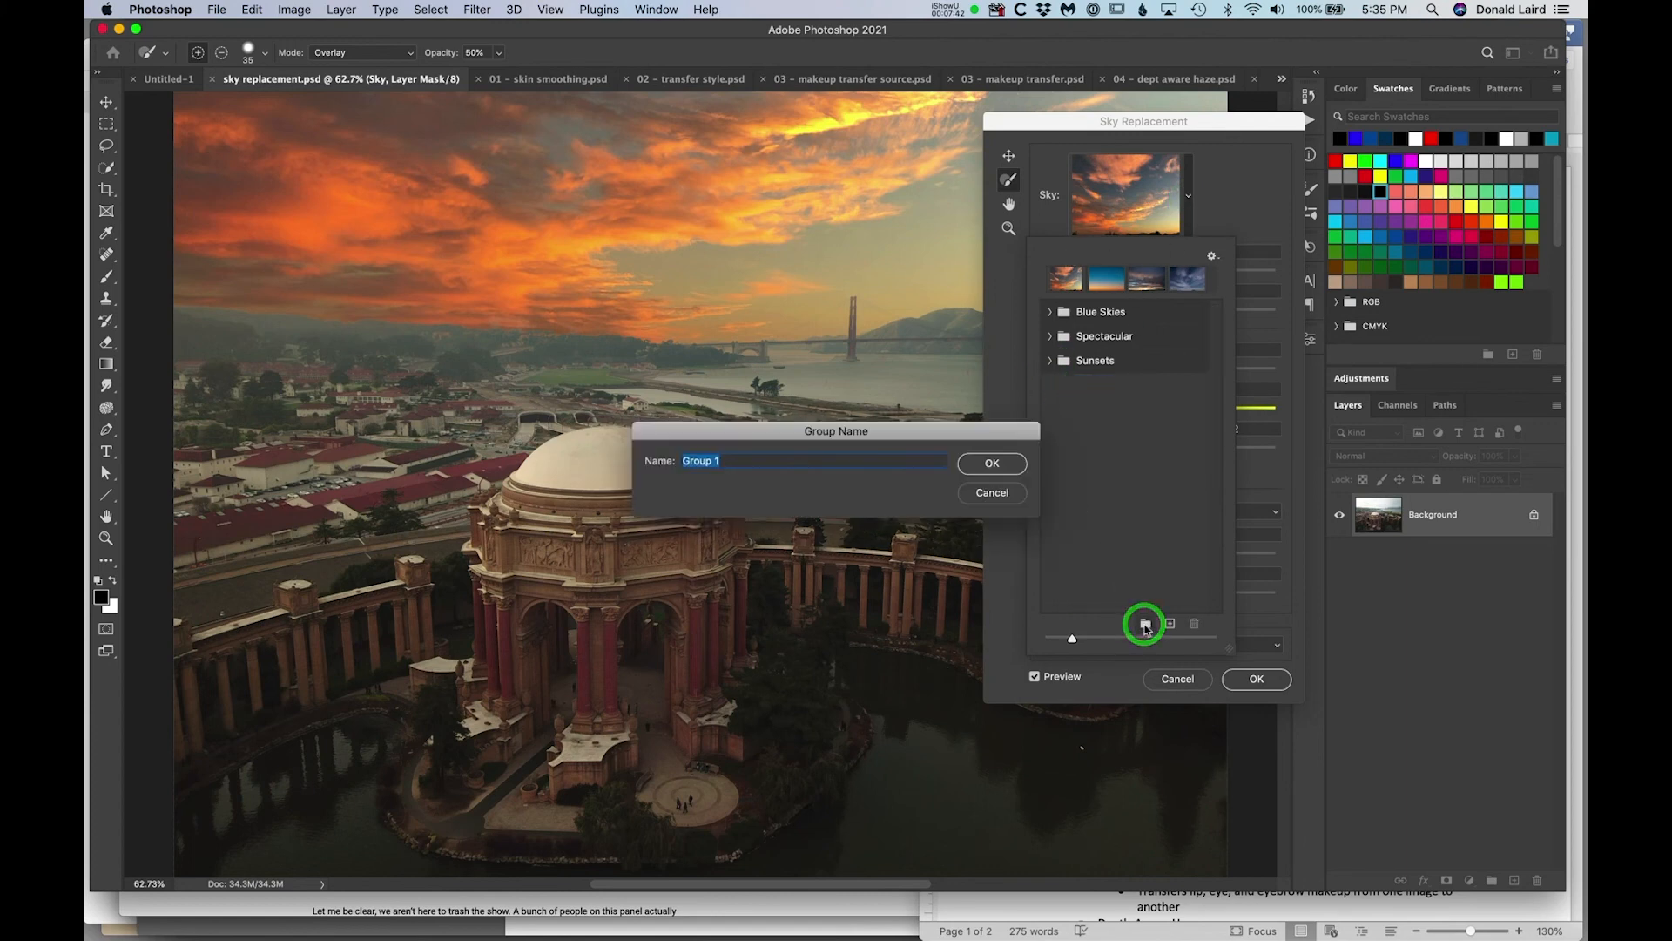
{"action": "type", "text": "My Skies"}
{"action": "left_click", "coordinate": [992, 462]}
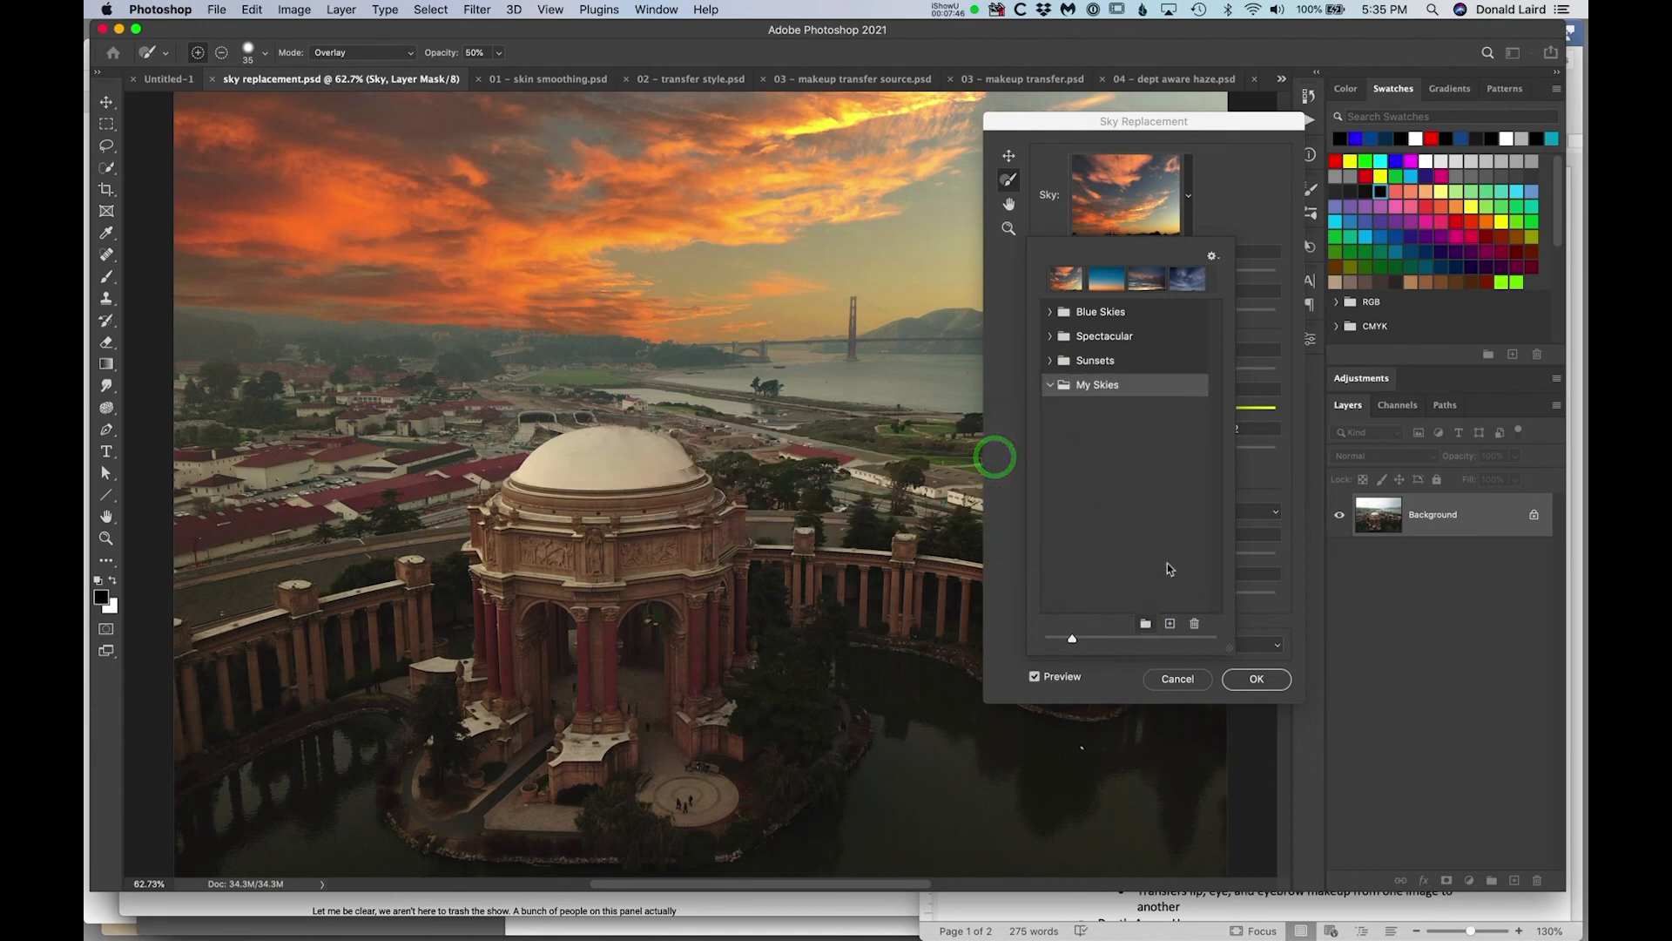
Try twice to create a new sky preset in the My Skies group.
{"action": "left_click", "coordinate": [1169, 625]}
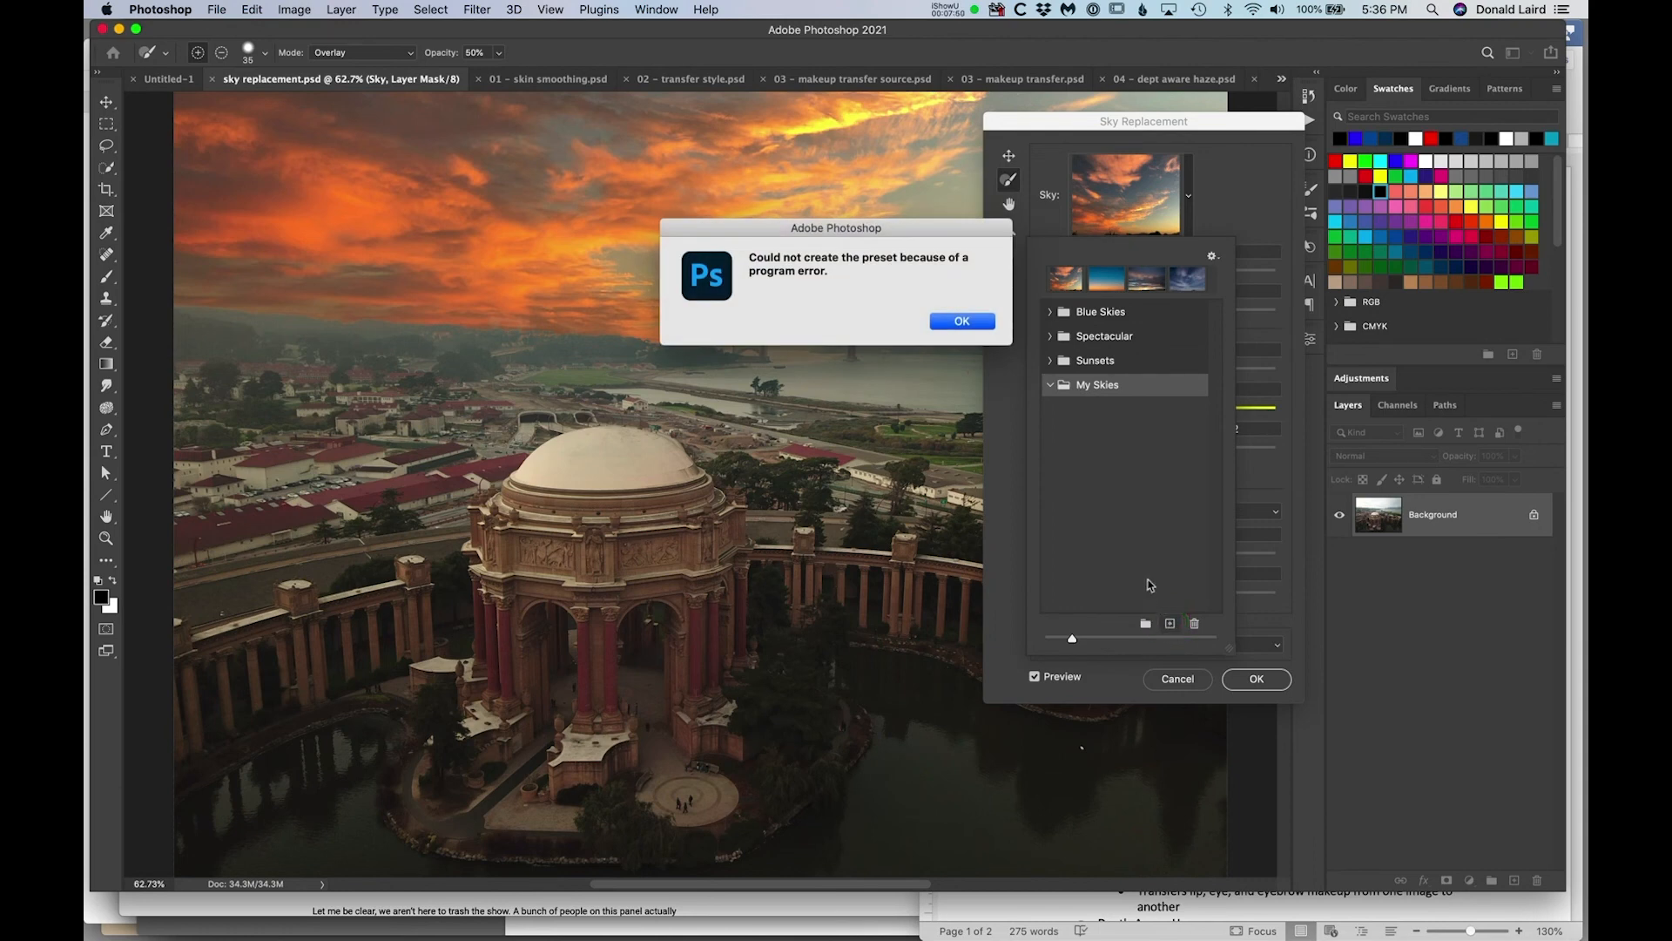
{"action": "left_click", "coordinate": [957, 322]}
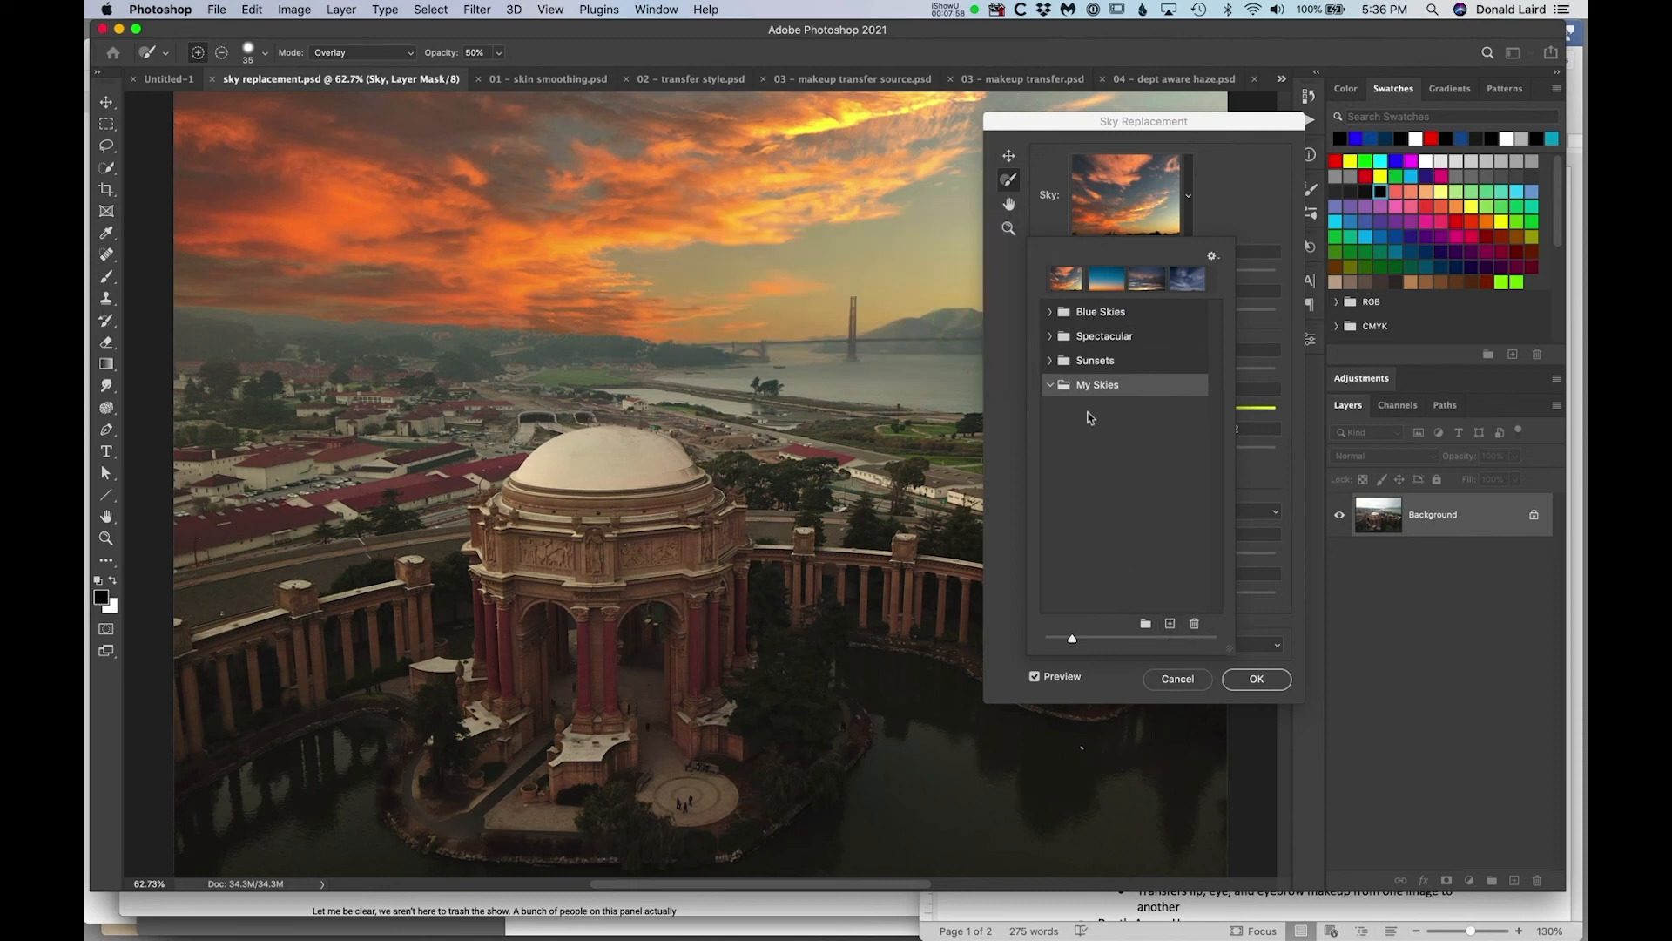
{"action": "left_click", "coordinate": [1170, 624]}
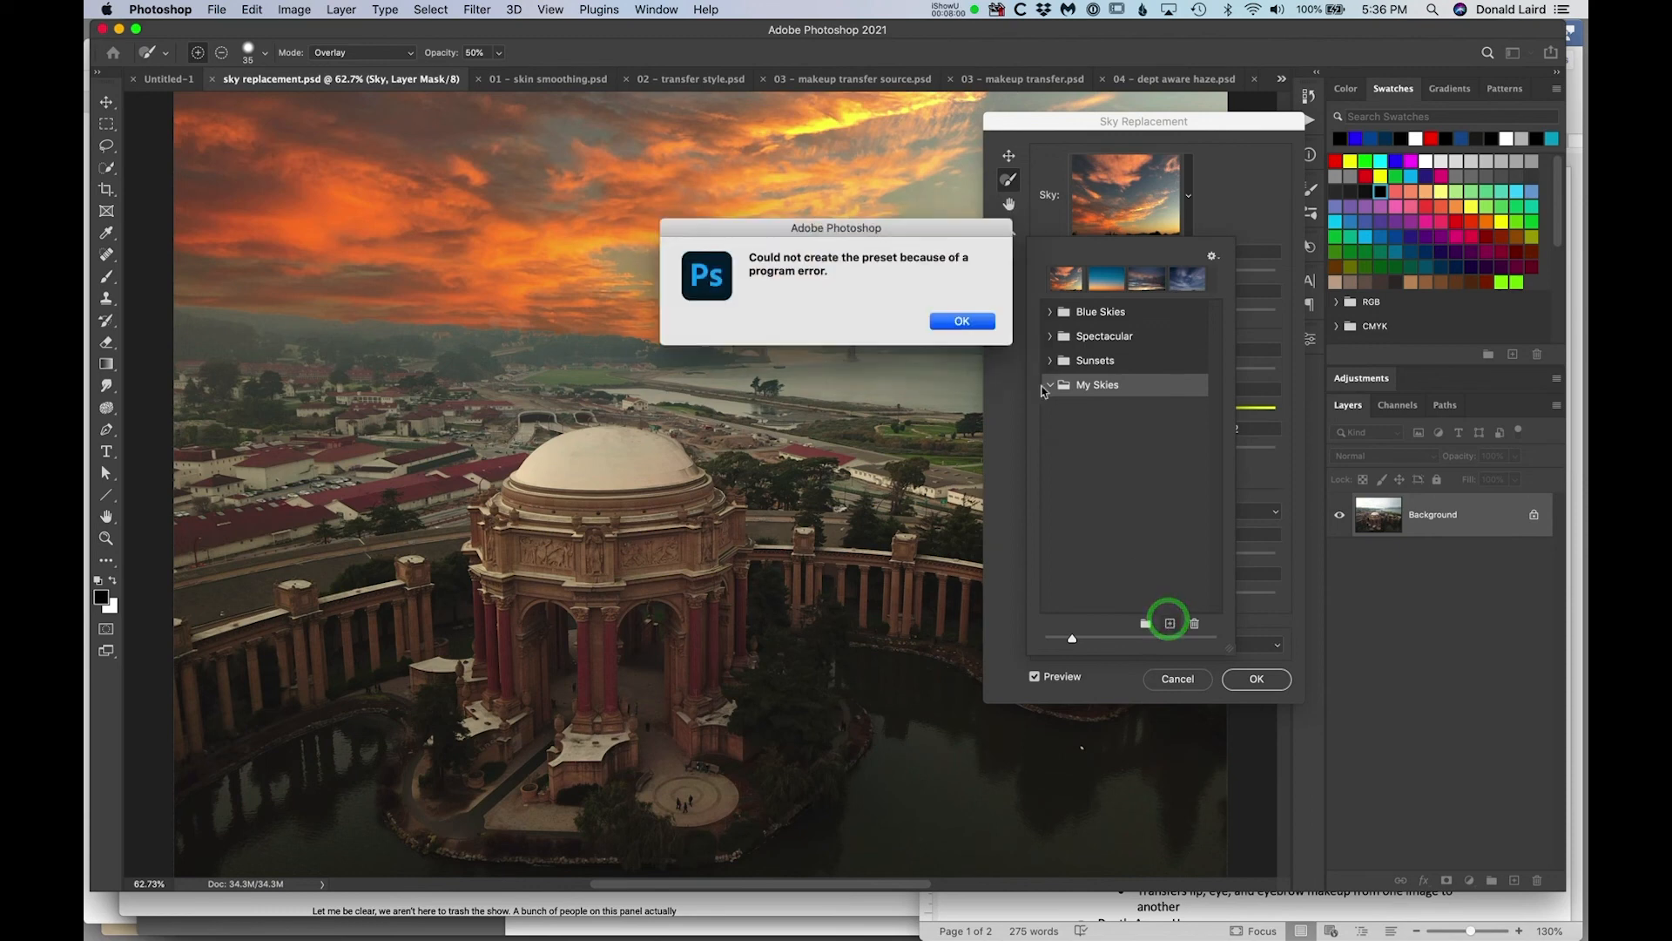
{"action": "left_click", "coordinate": [973, 324]}
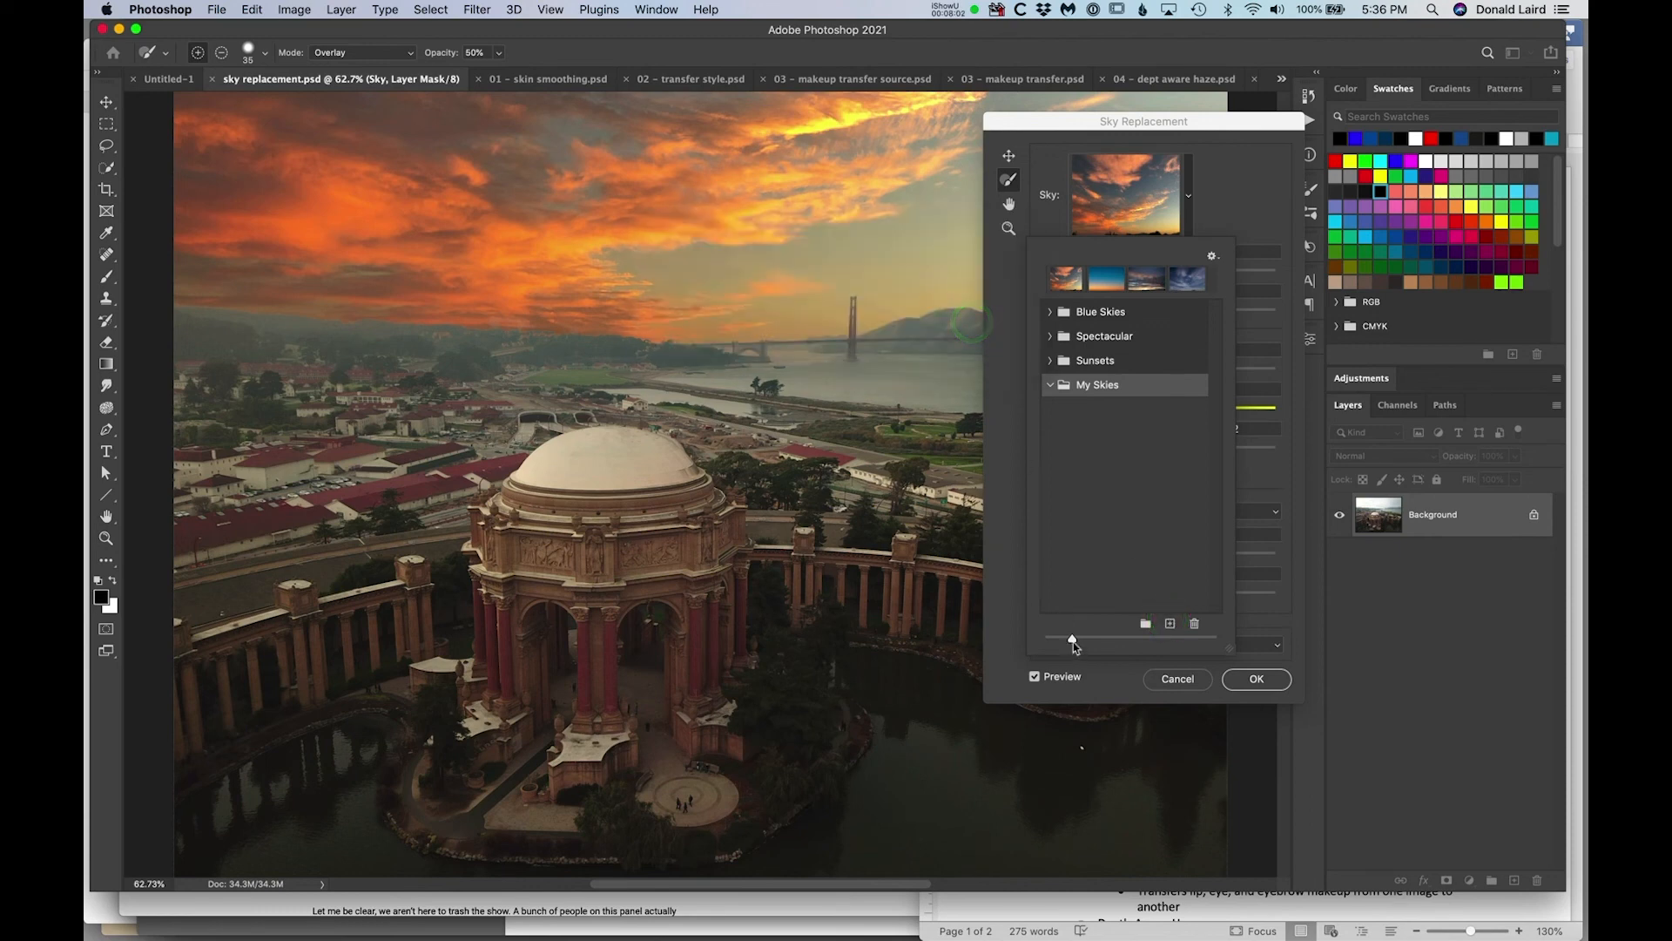
Make the sky preset thumbnails slightly smaller and delete the My Skies group.
{"action": "mouse_move", "coordinate": [1073, 638]}
{"action": "left_mouse_down"}
{"action": "mouse_move", "coordinate": [1125, 637]}
{"action": "mouse_move", "coordinate": [1063, 638]}
{"action": "left_mouse_up"}
{"action": "left_click", "coordinate": [1192, 627]}
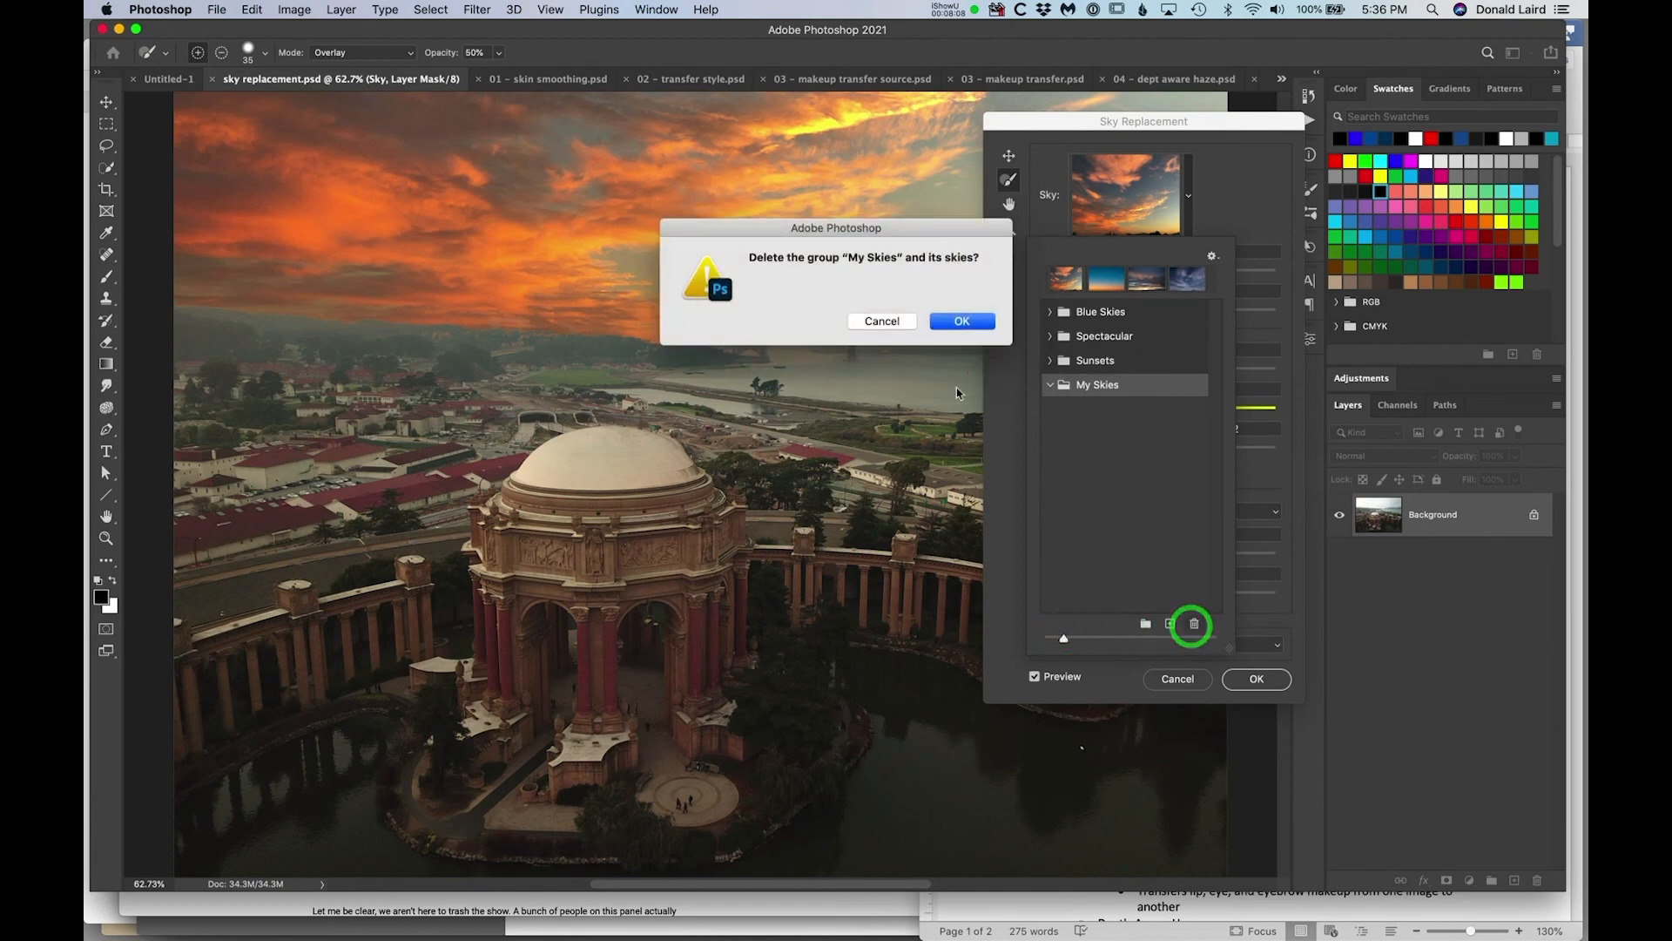
{"action": "left_click", "coordinate": [949, 324]}
Try once more to create a sky preset, without a custom group, and apply the sky replacement as new layers.
{"action": "left_click", "coordinate": [1169, 624]}
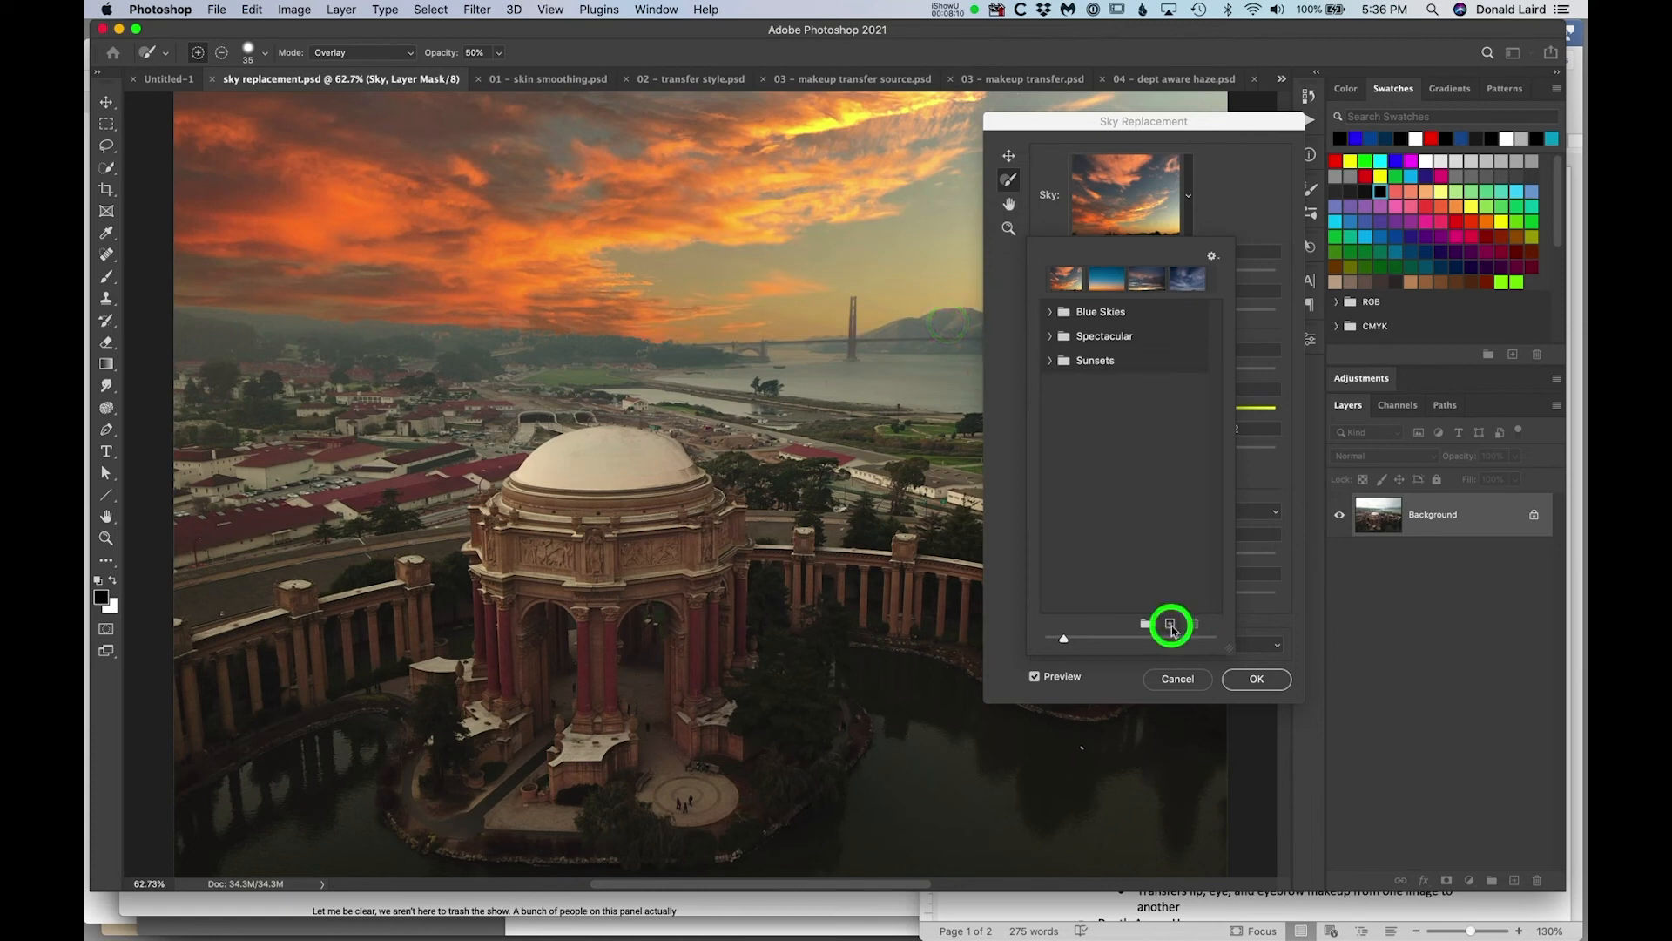
{"action": "left_click", "coordinate": [955, 320]}
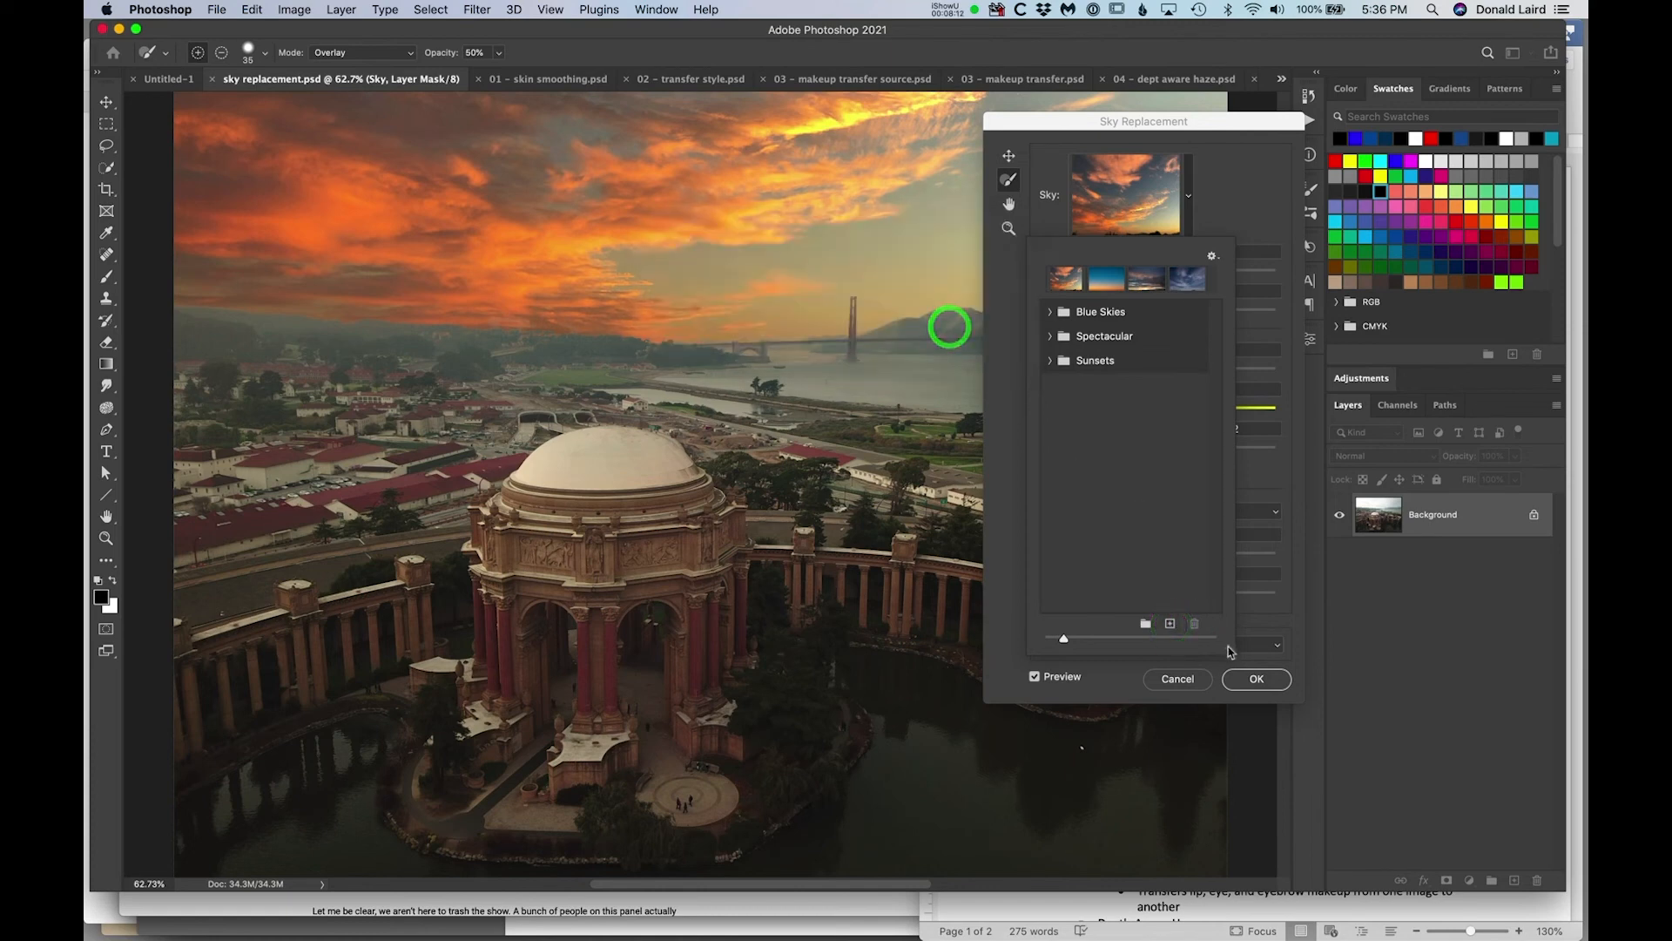
{"action": "left_click", "coordinate": [1241, 678]}
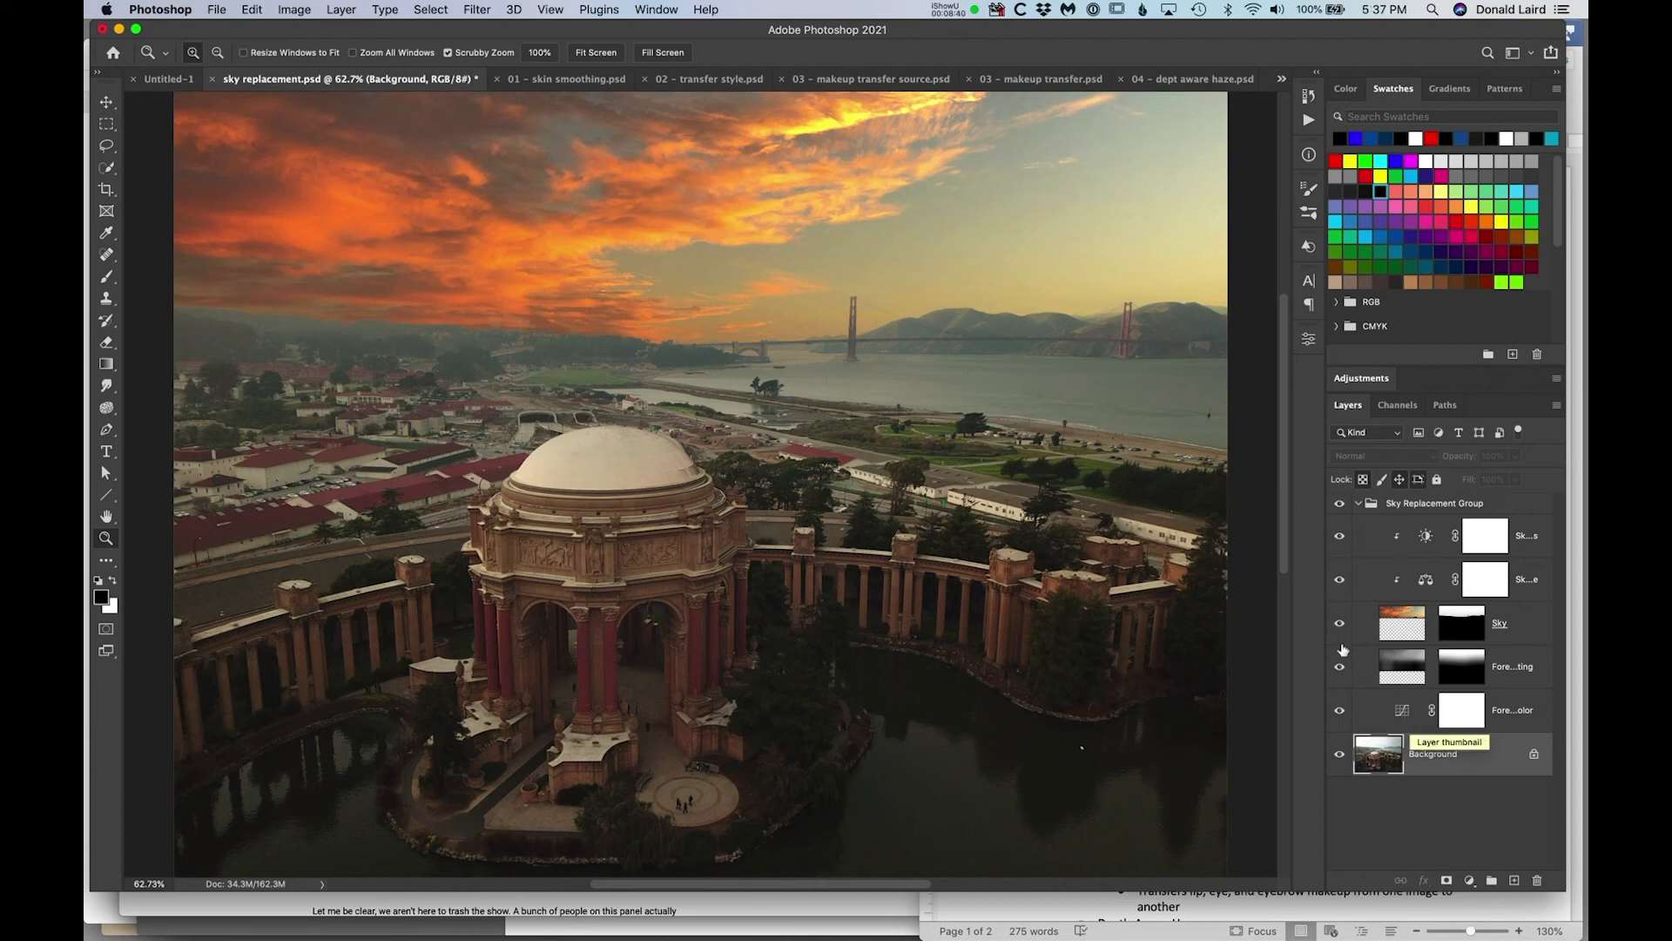
Hide all five layers inside the Sky Replacement Group and compare the photo with the foreground color layer off and on.
{"action": "left_click_drag", "start_coordinate": [1339, 538], "coordinate": [1338, 716]}
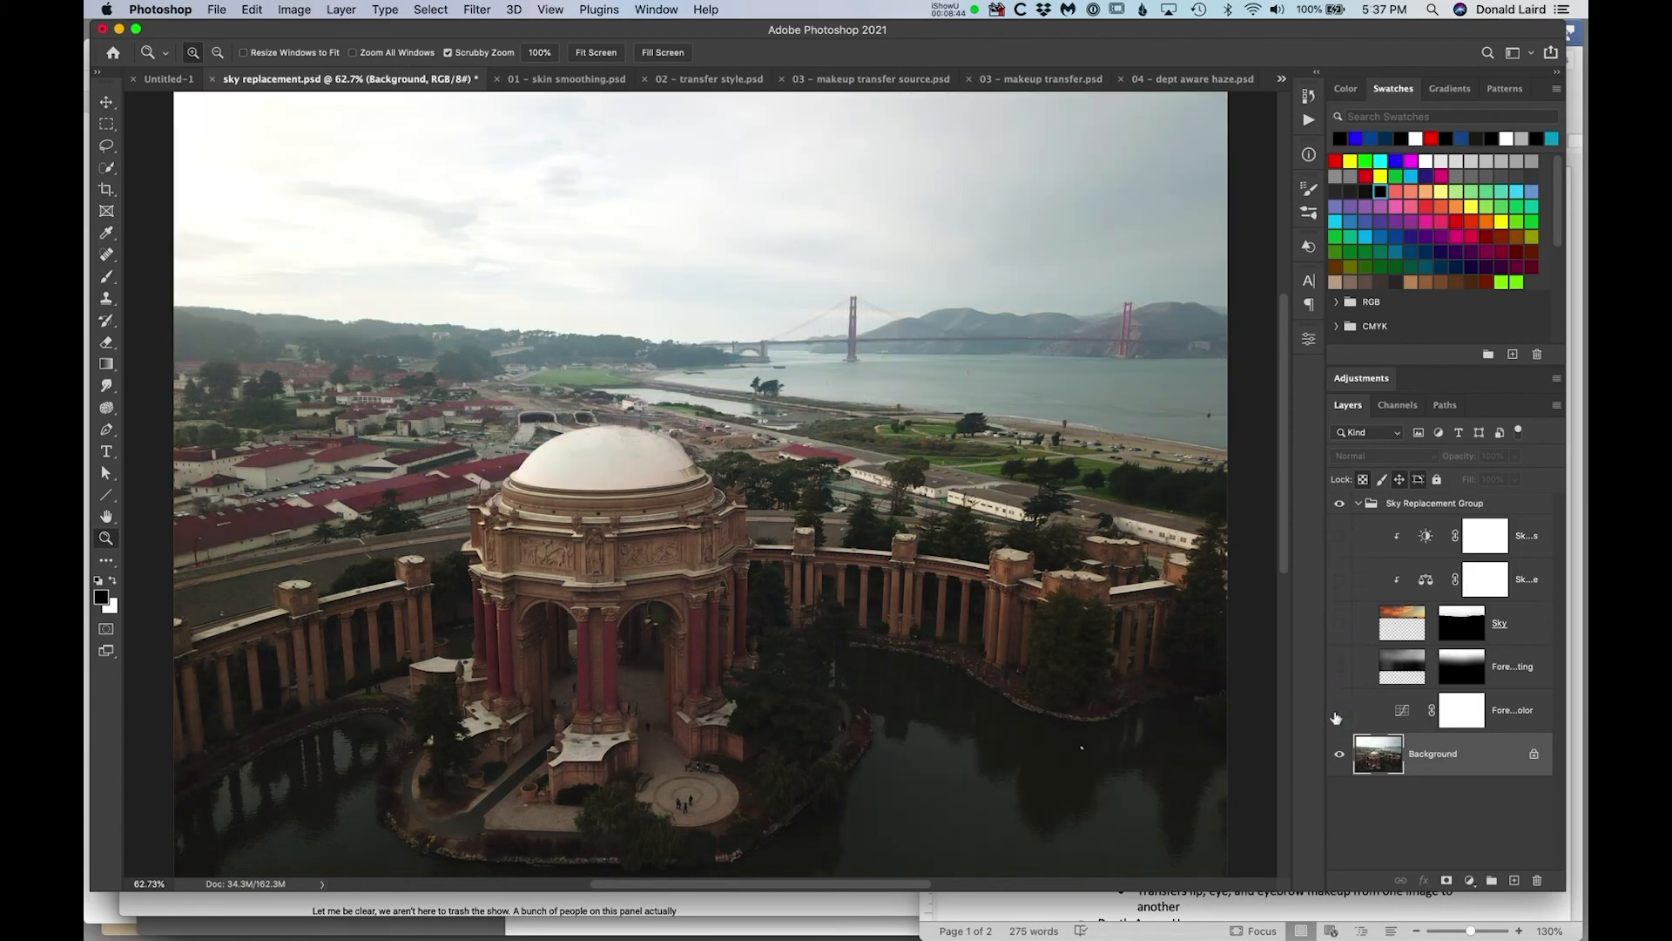
{"action": "left_click", "coordinate": [1338, 711]}
{"action": "left_click", "coordinate": [1338, 712]}
{"action": "left_click", "coordinate": [1338, 712]}
{"action": "left_click", "coordinate": [1337, 712]}
{"action": "left_click", "coordinate": [1338, 711]}
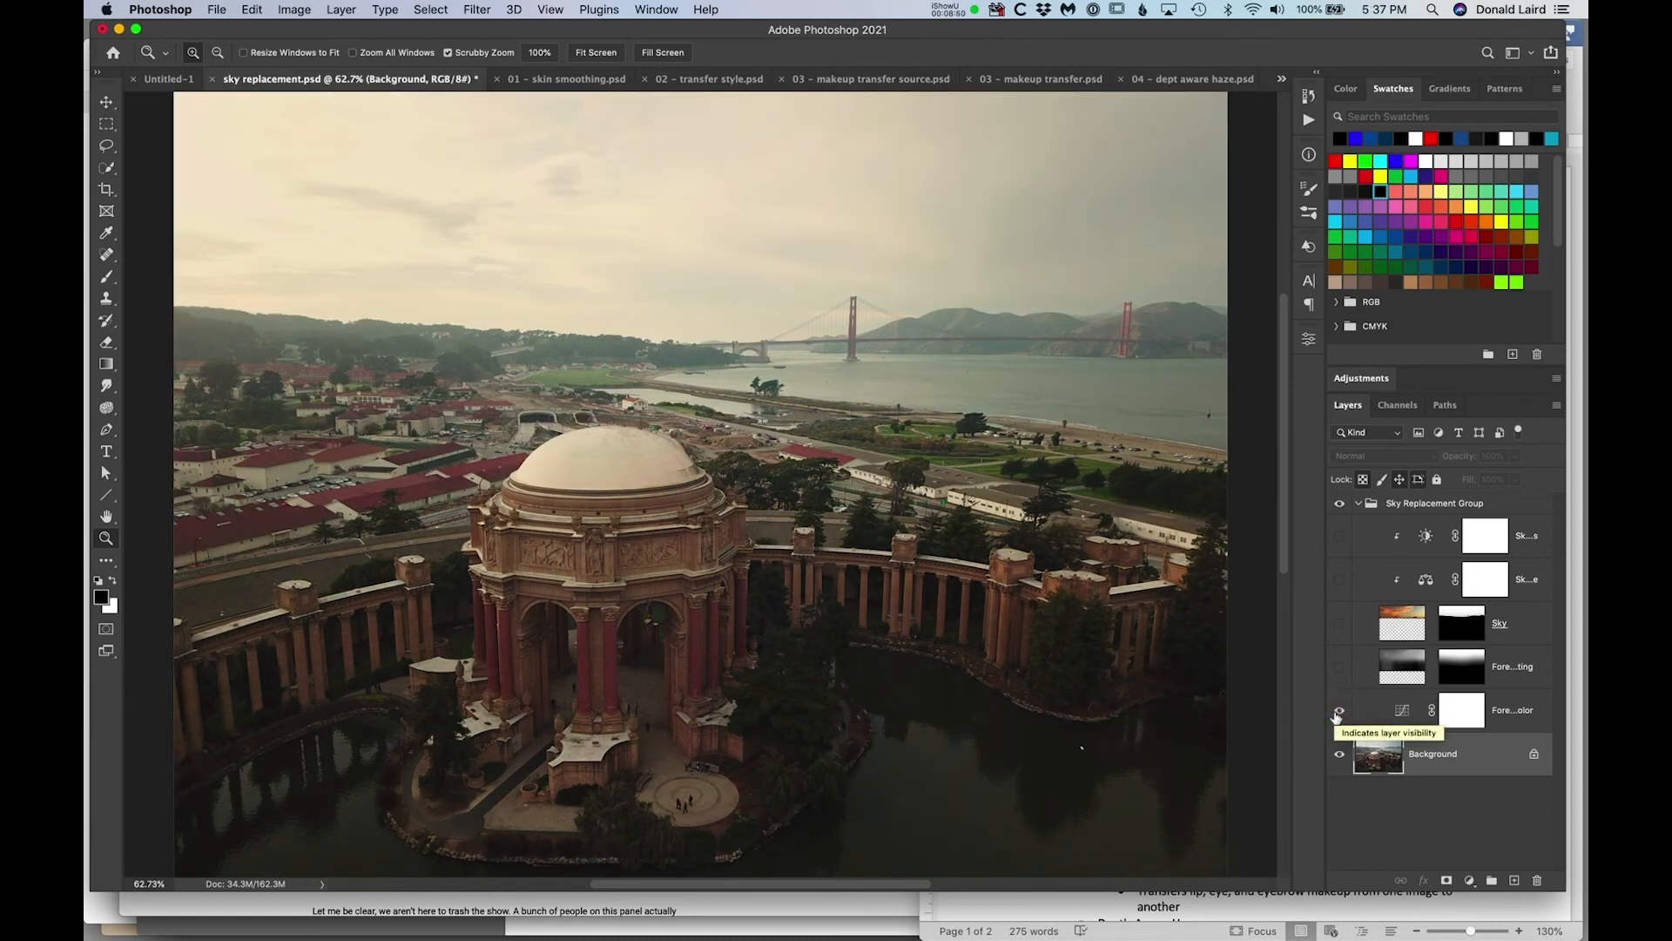
Show the foreground lighting, Sky and two clipped sky adjustment layers in turn, and check the Sky layer off and on.
{"action": "left_click", "coordinate": [1338, 671]}
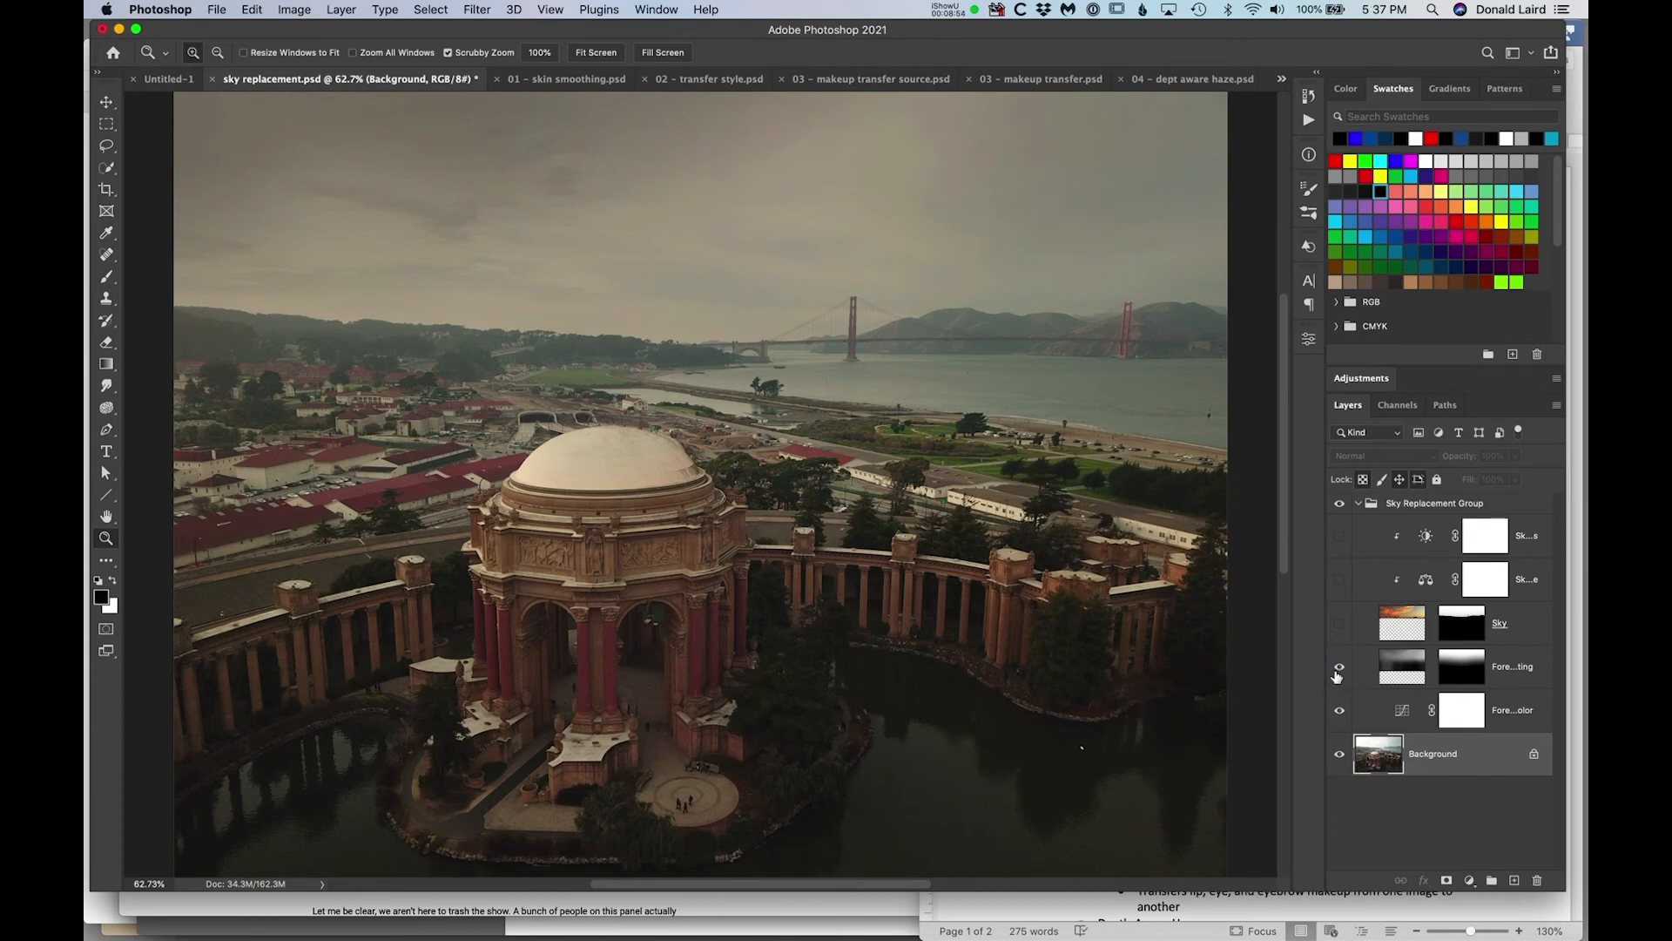
{"action": "left_click", "coordinate": [1338, 623]}
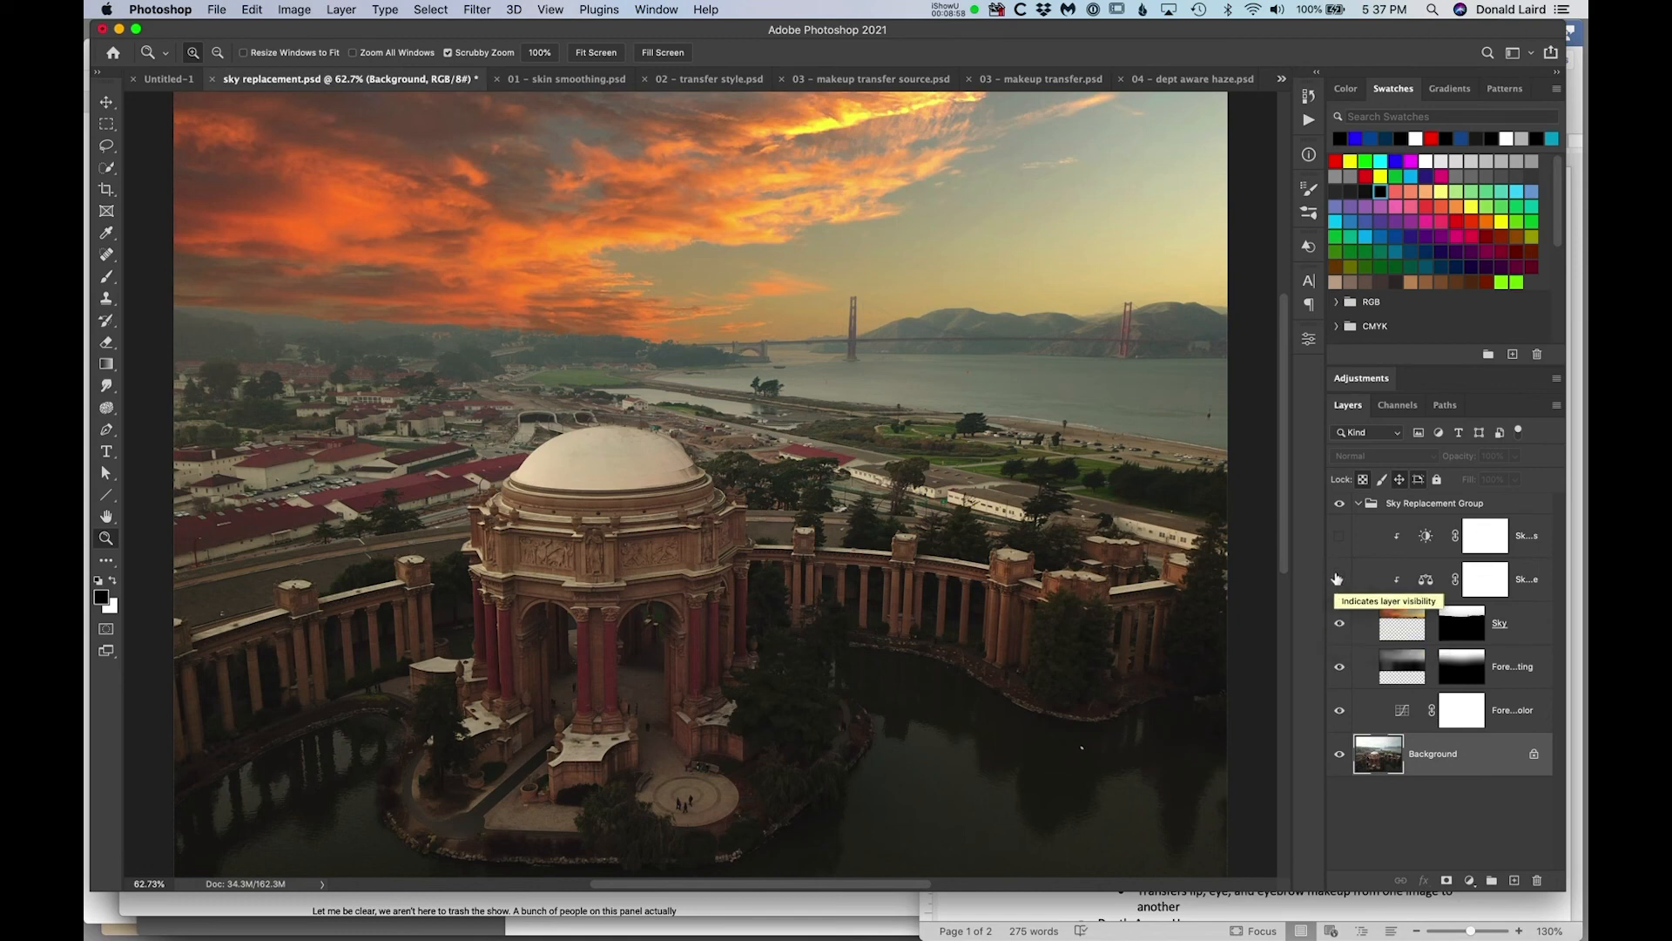
{"action": "left_click", "coordinate": [1338, 579]}
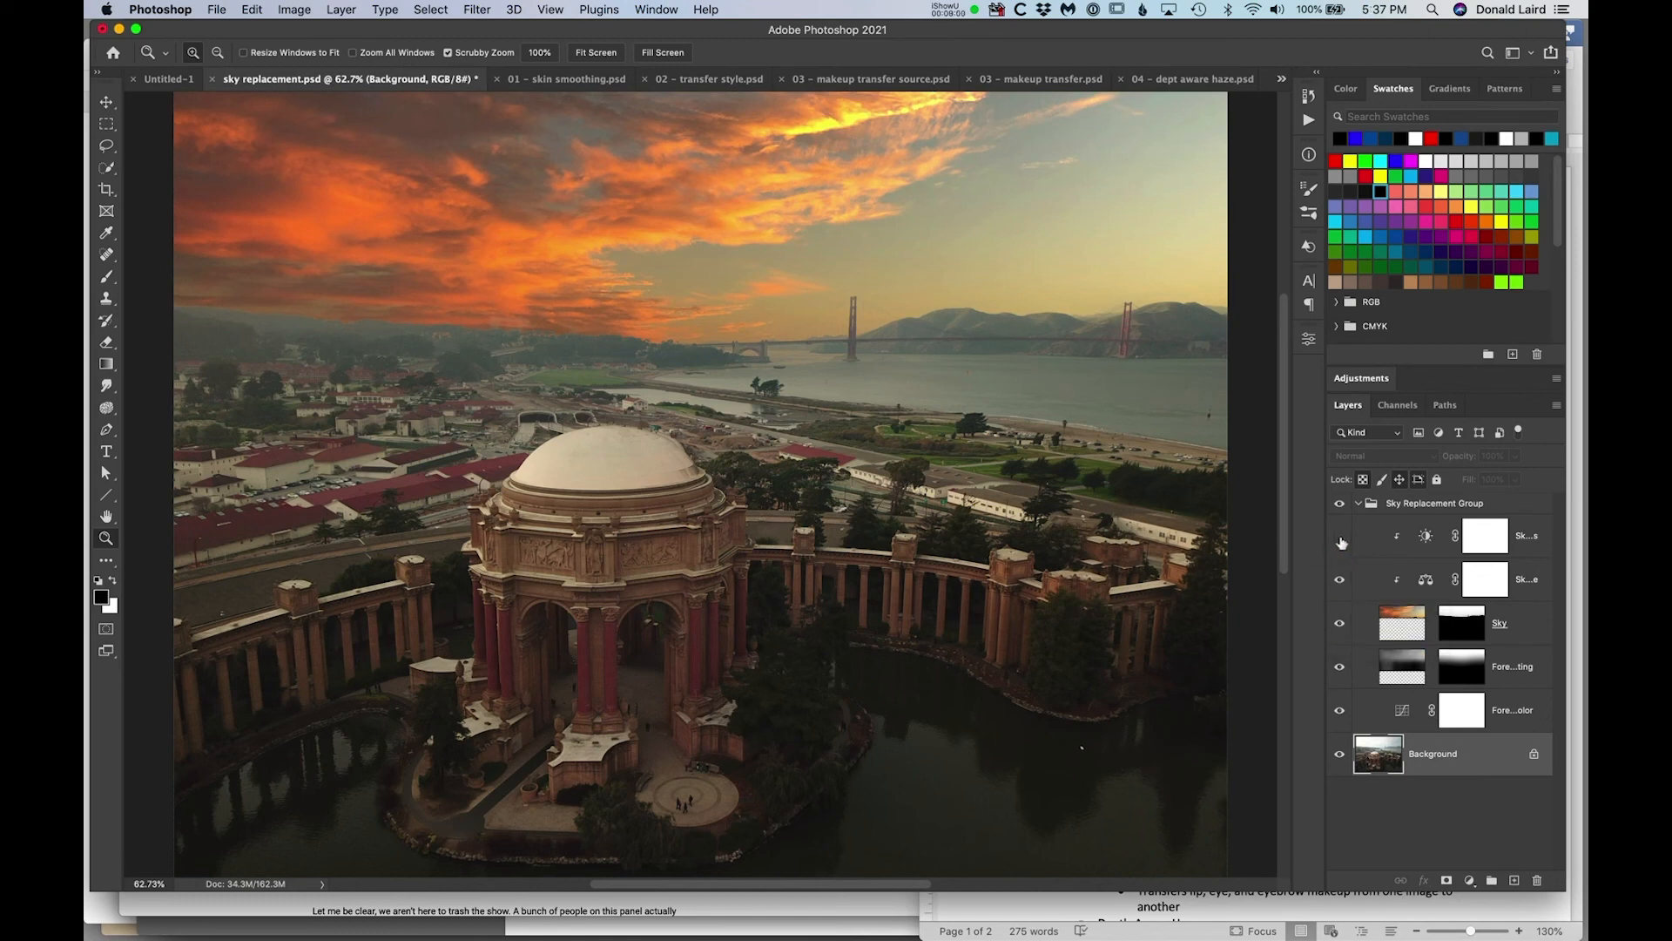
{"action": "left_click", "coordinate": [1339, 538]}
{"action": "left_click", "coordinate": [1339, 540]}
{"action": "left_click", "coordinate": [1342, 624]}
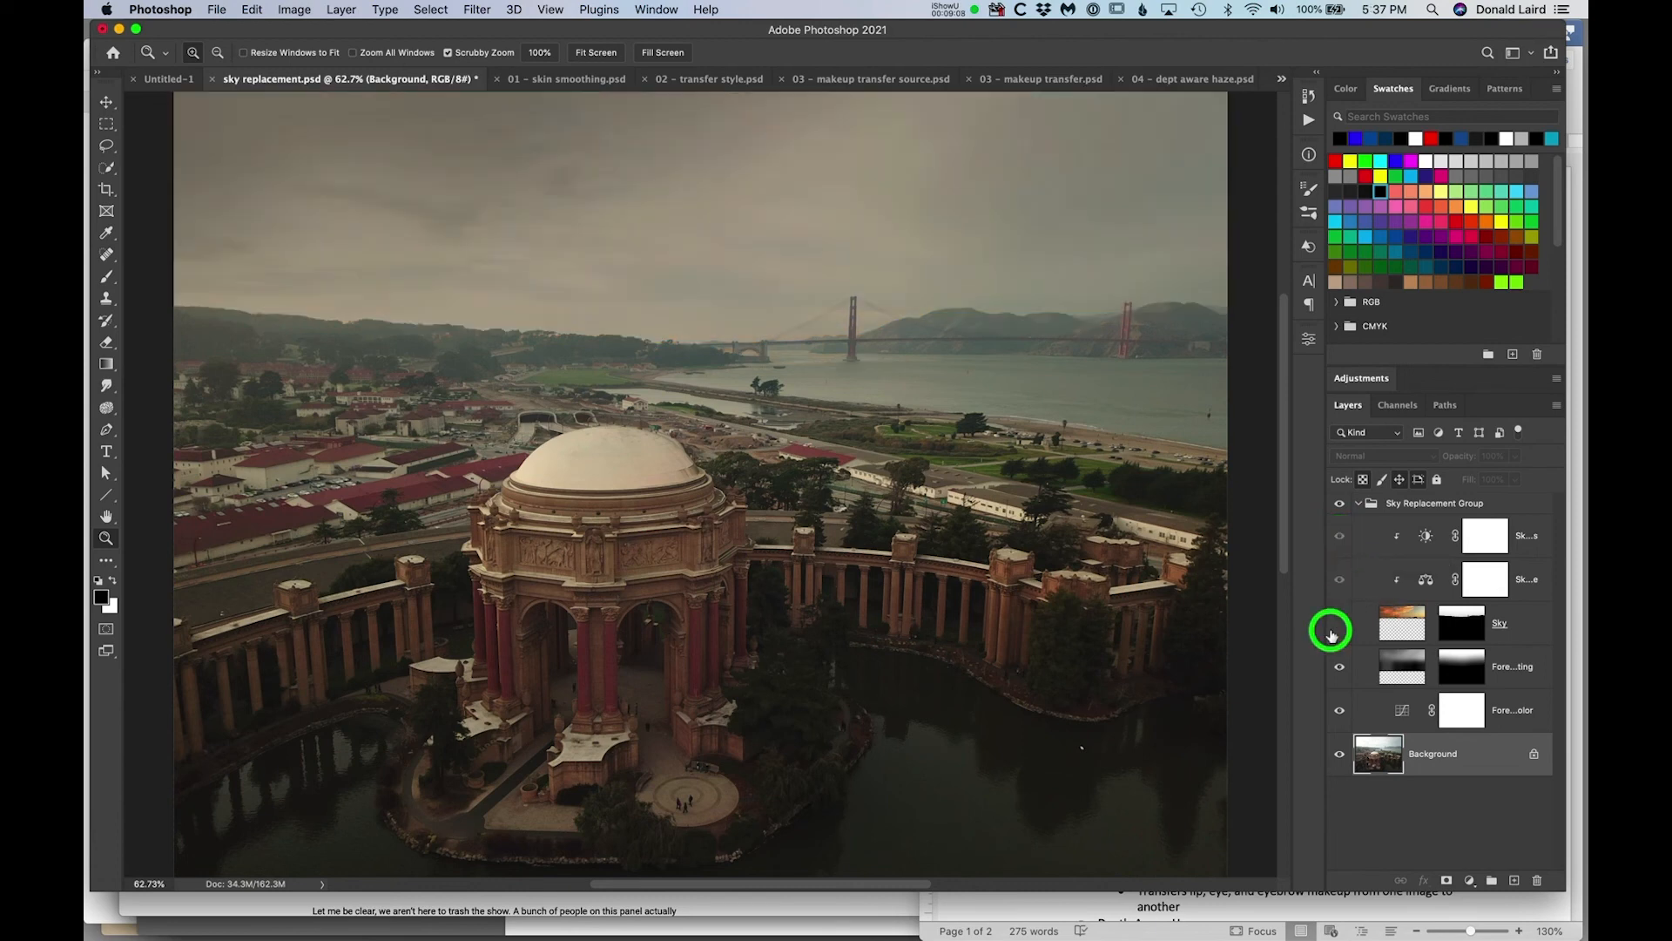
{"action": "left_click", "coordinate": [1341, 623]}
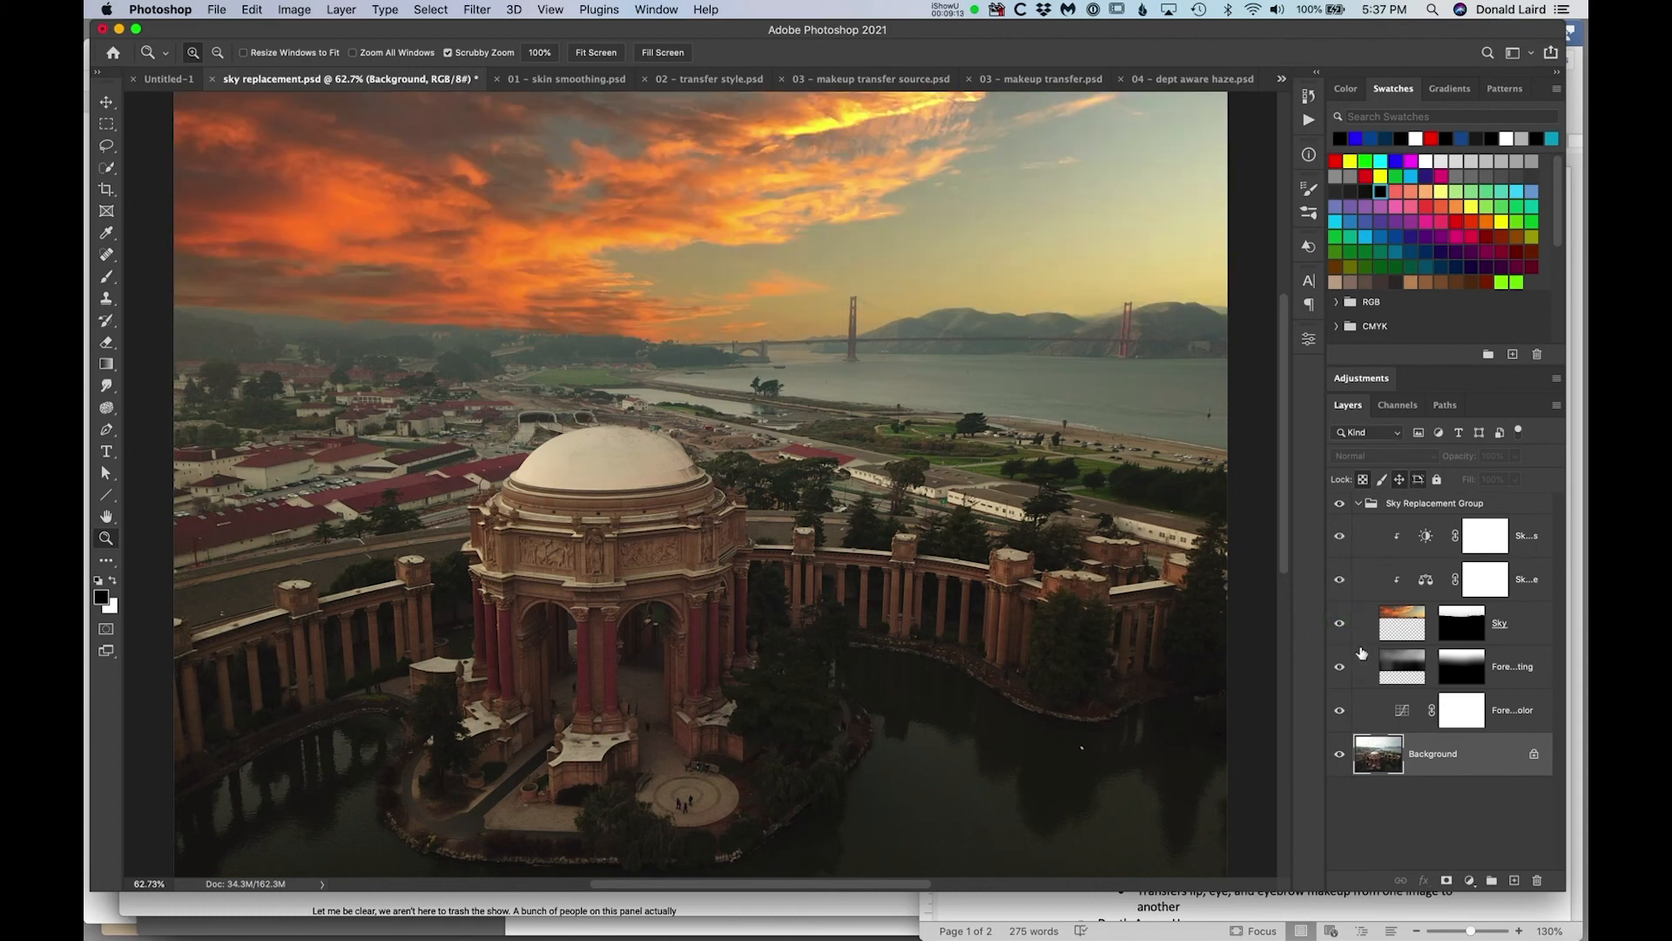
Select the Sky layer, try its opacity control, and preview the Darken blend mode without applying it.
{"action": "left_click", "coordinate": [1402, 622]}
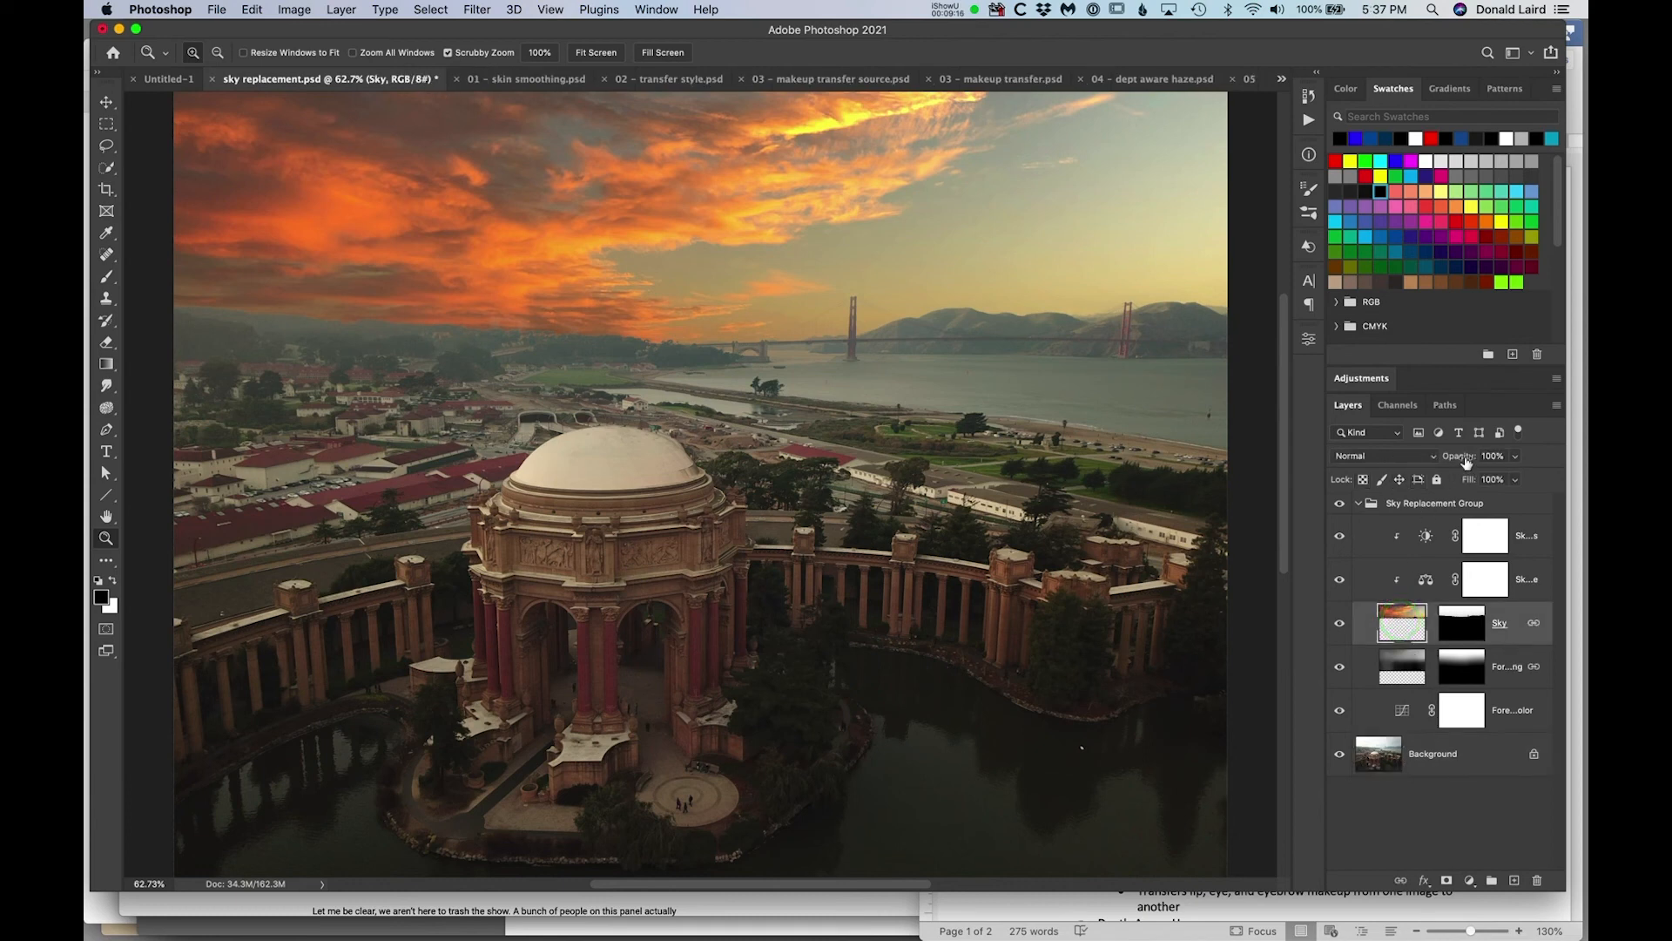
{"action": "left_click_drag", "start_coordinate": [1460, 456], "coordinate": [1575, 466]}
{"action": "left_click", "coordinate": [1433, 456]}
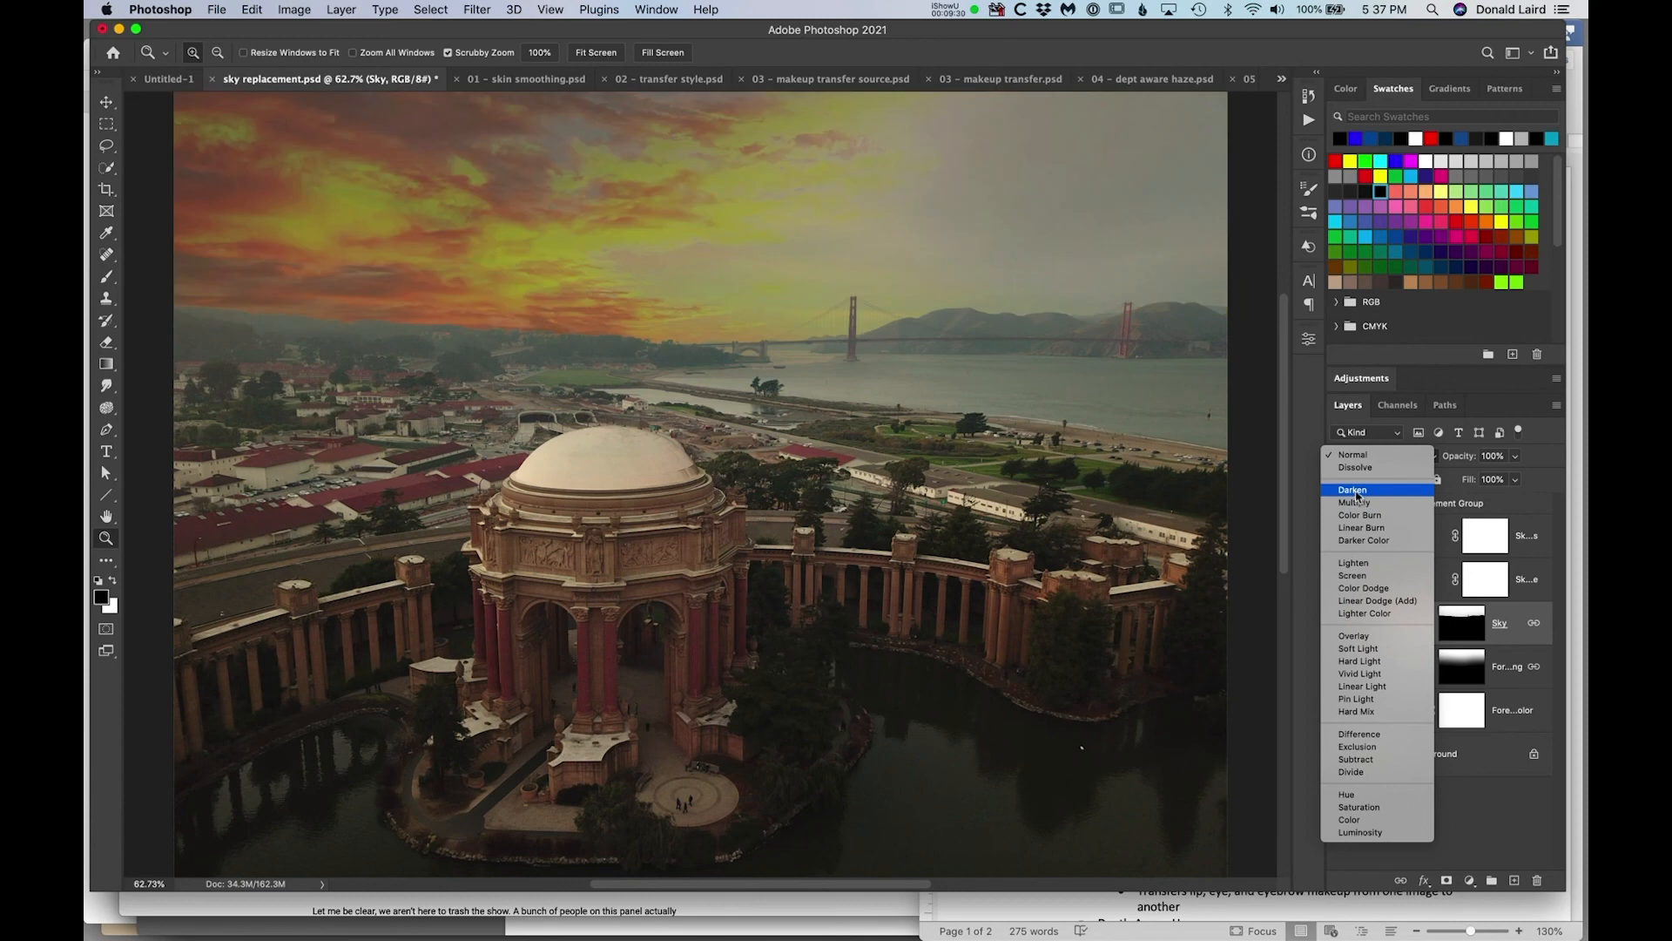
{"action": "left_click", "coordinate": [1339, 427]}
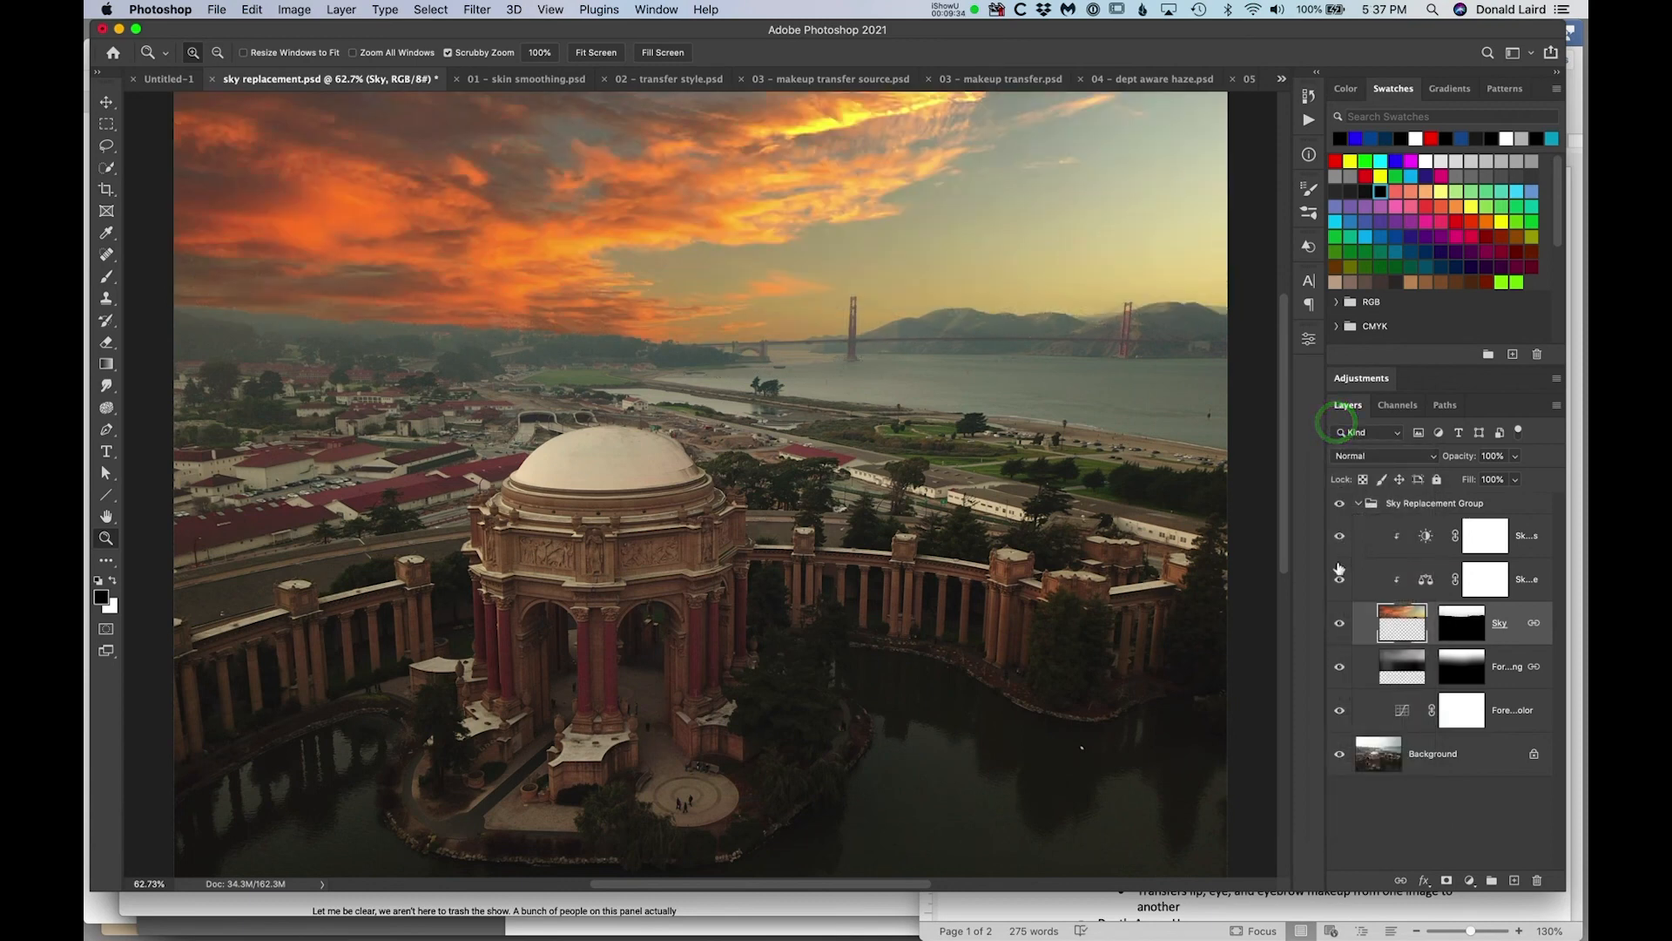
Collapse the Sky Replacement Group and toggle its visibility to compare the original and replaced sky, ending with the group hidden.
{"action": "left_click", "coordinate": [1356, 505]}
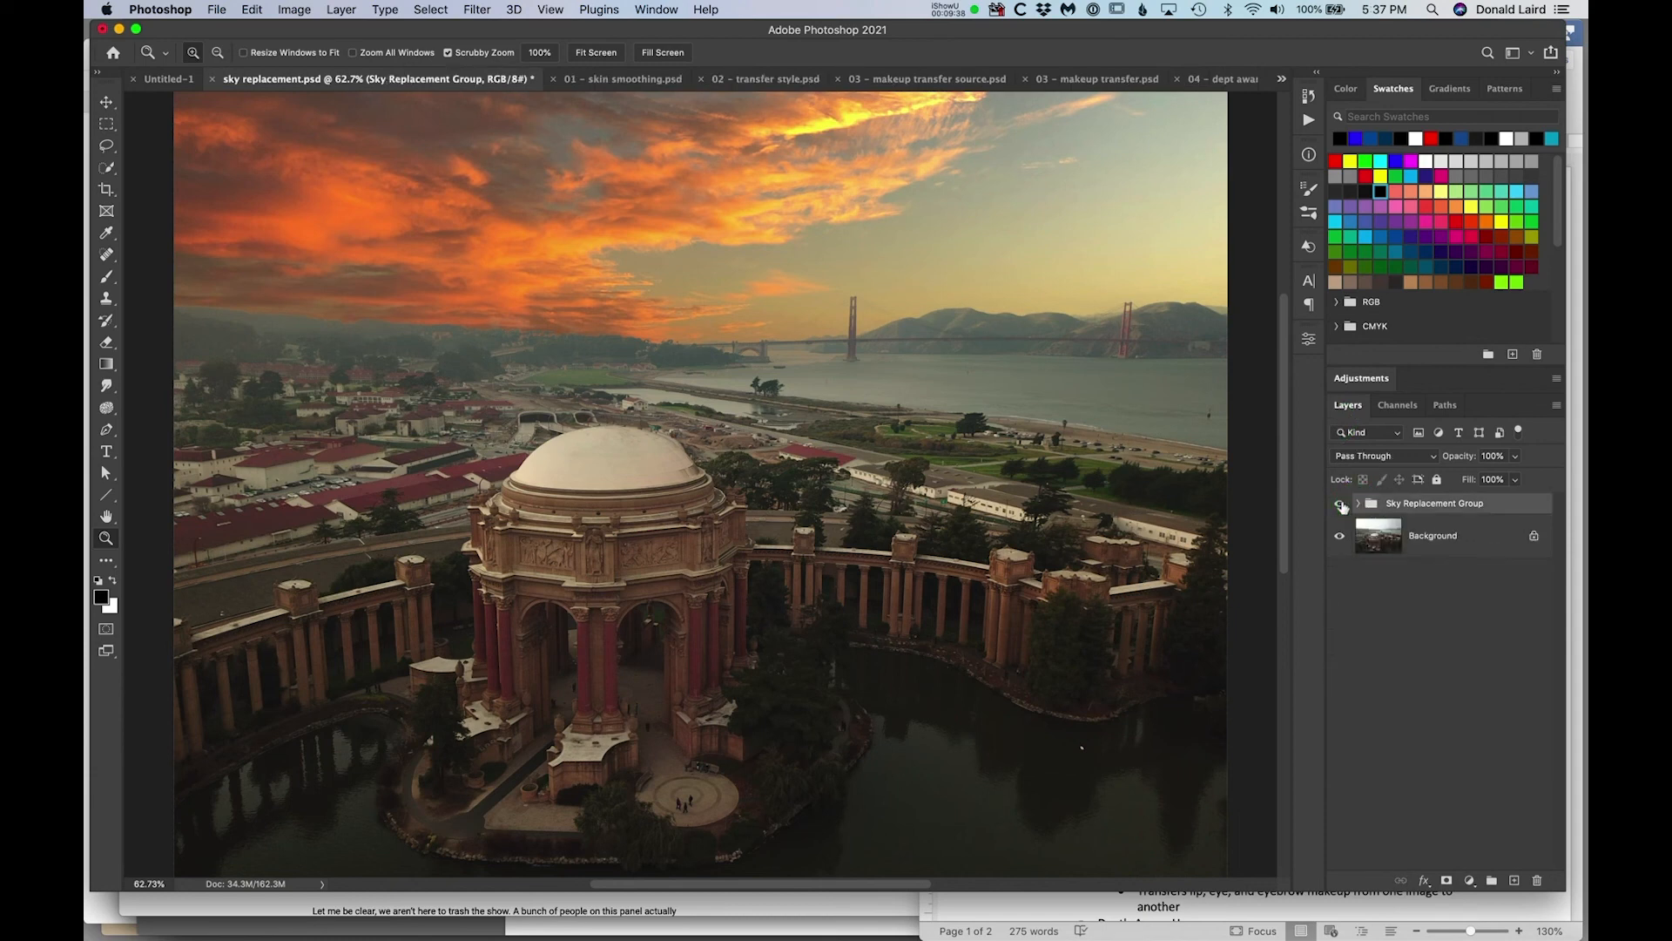
{"action": "left_click", "coordinate": [1341, 506]}
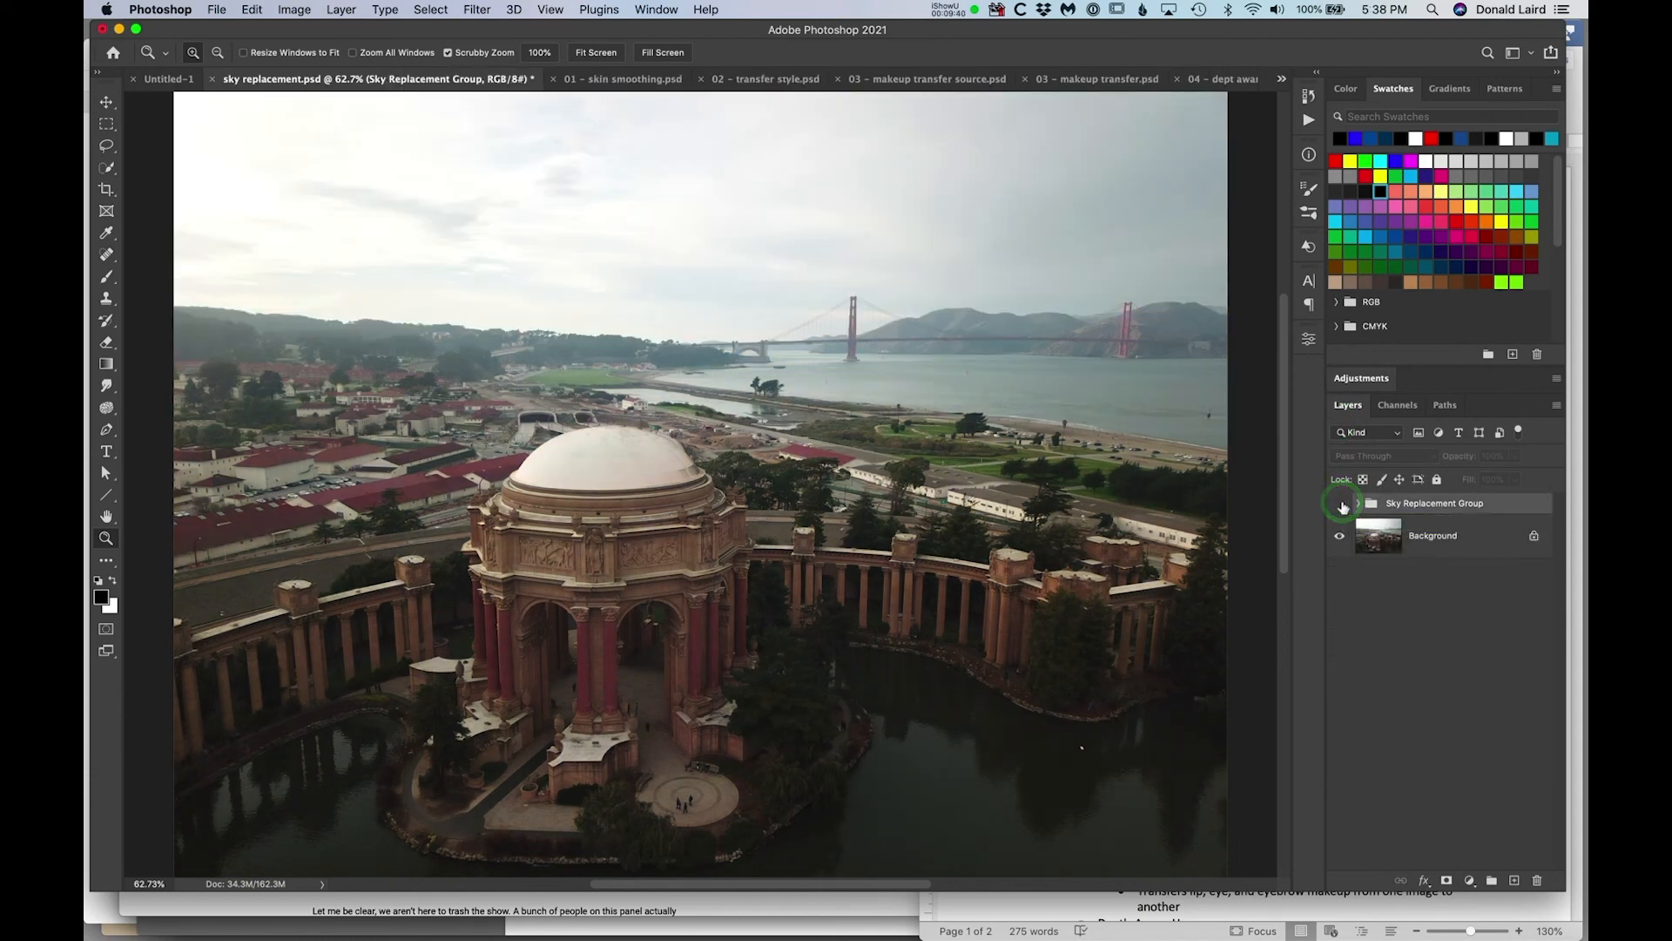
{"action": "left_click", "coordinate": [1340, 506]}
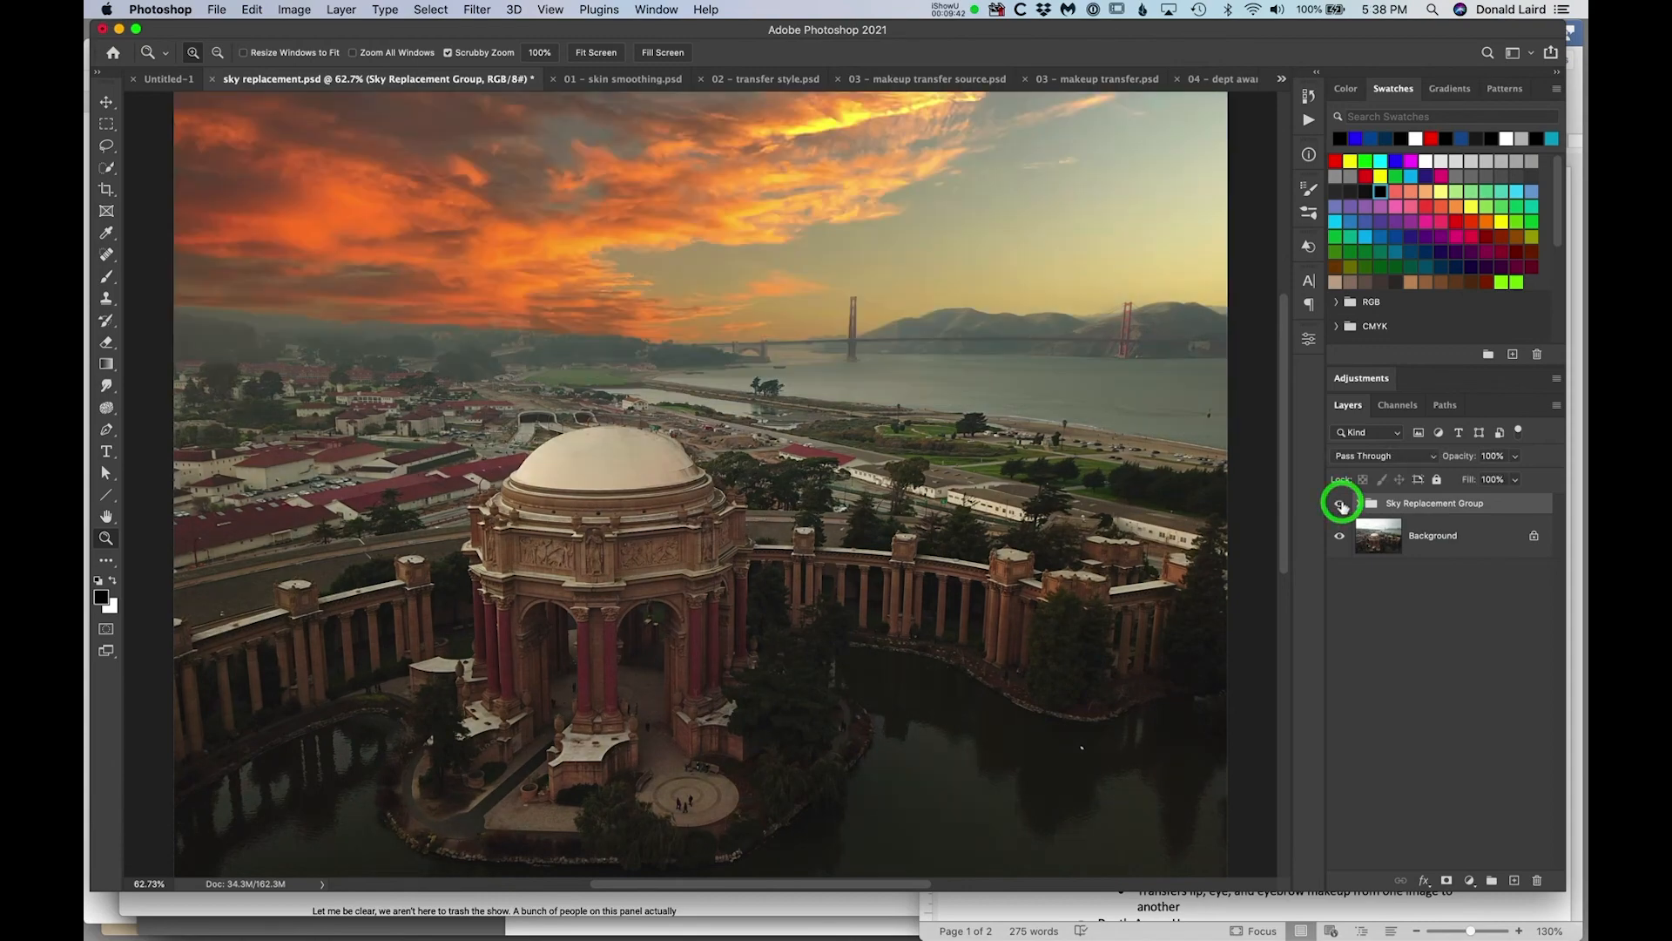
{"action": "left_click", "coordinate": [1340, 505]}
{"action": "left_click", "coordinate": [1340, 505]}
{"action": "left_click", "coordinate": [1340, 505]}
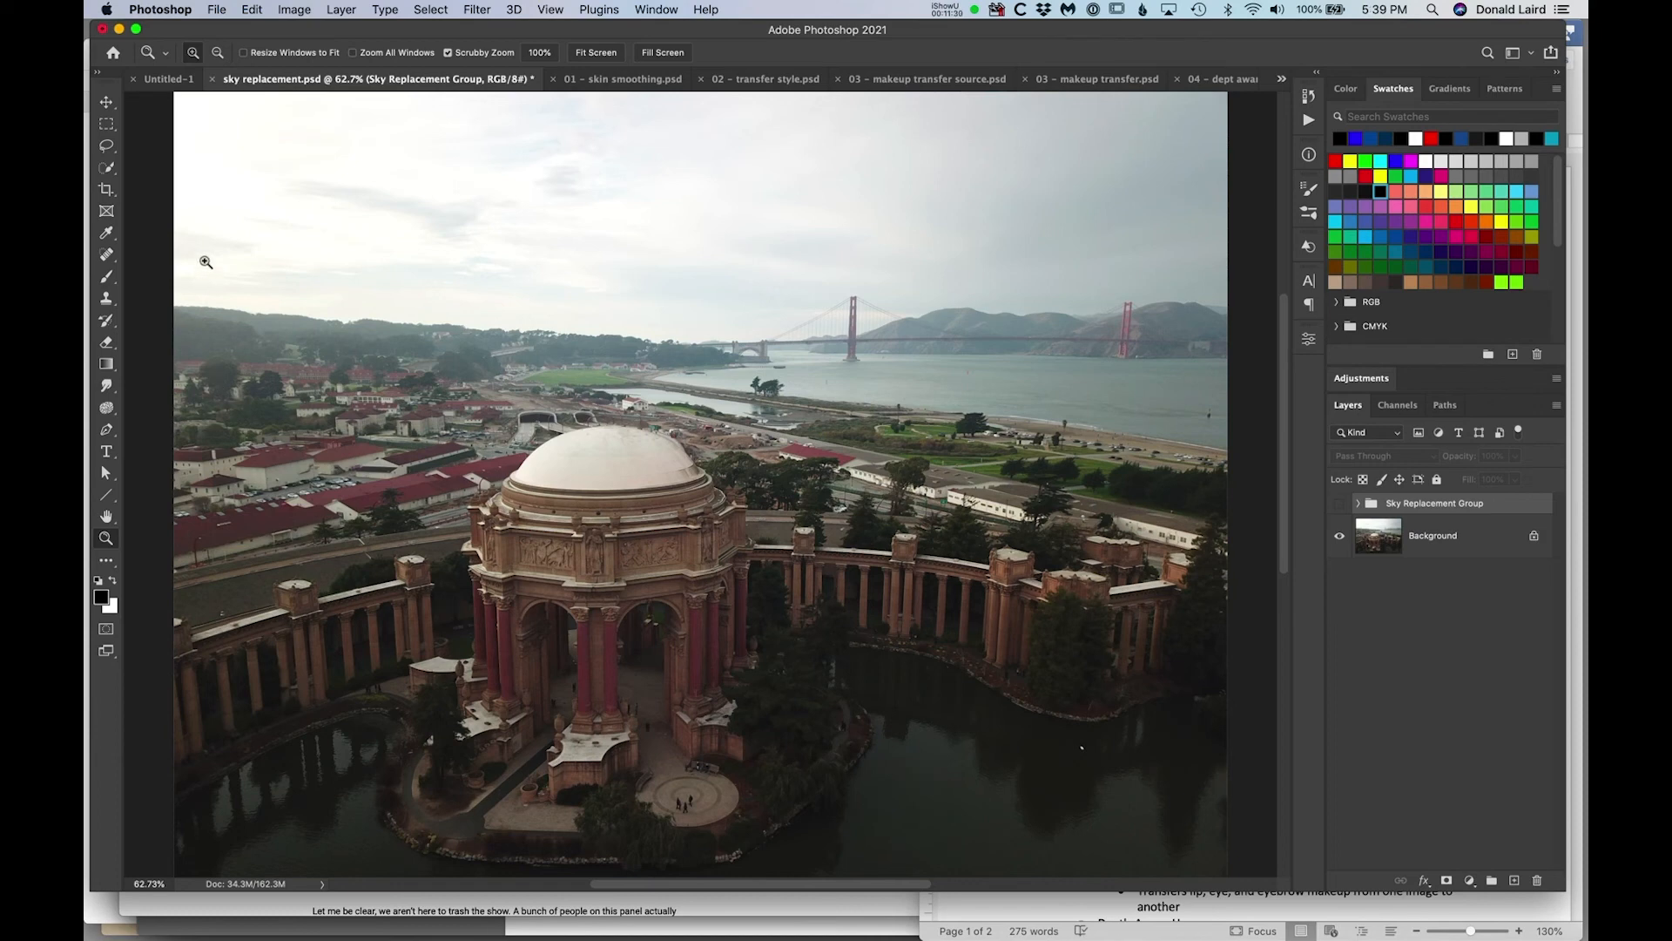
Switch to the Untitled-1 document and delete the "Nifty Cool Photoshop Features" text layer.
{"action": "left_click", "coordinate": [161, 78]}
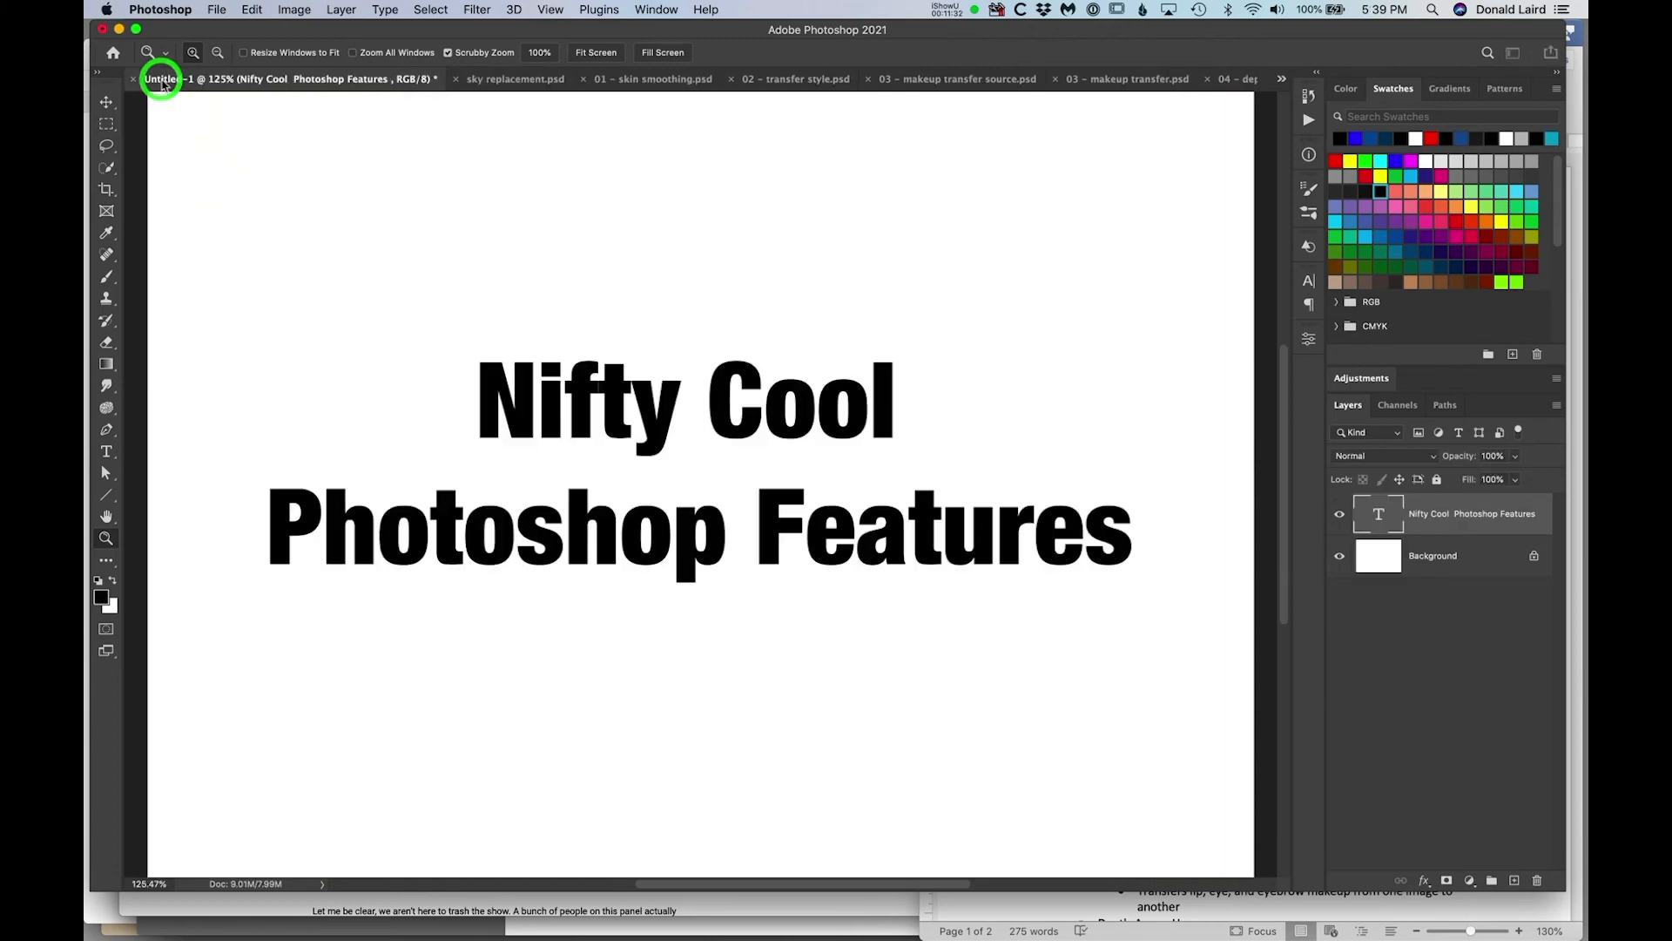
{"action": "left_click_drag", "start_coordinate": [1371, 524], "coordinate": [1538, 883]}
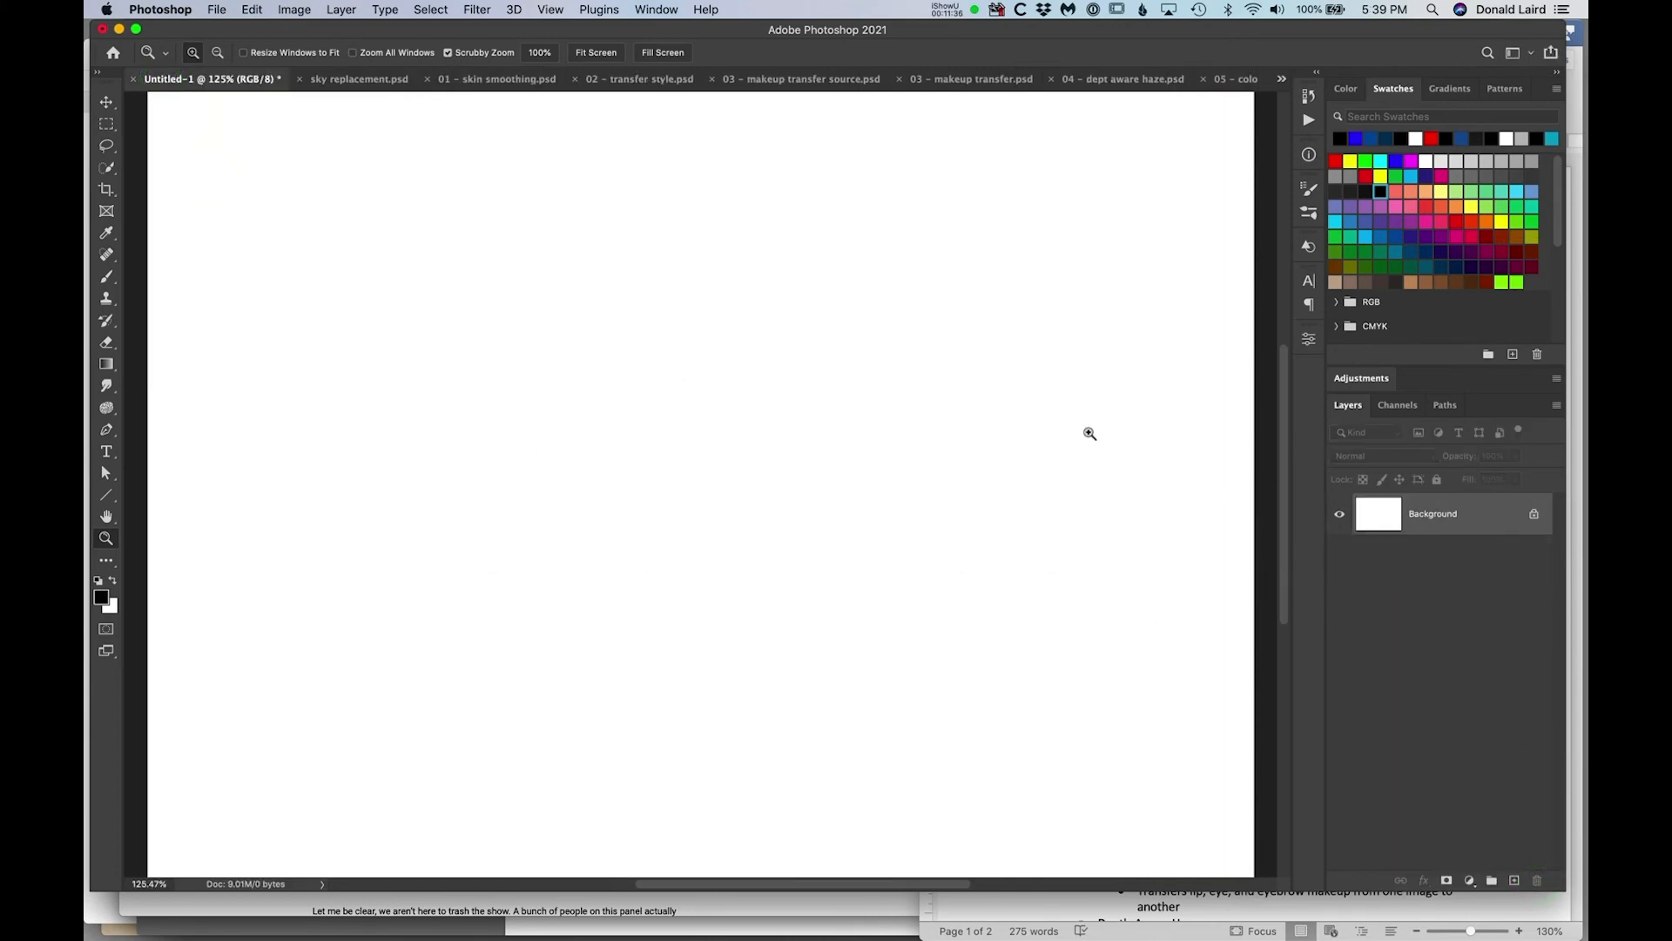
Paint two wavy red brush lines on the white background, one across the full canvas width and one diagonally from top to bottom.
{"action": "left_click", "coordinate": [1338, 162]}
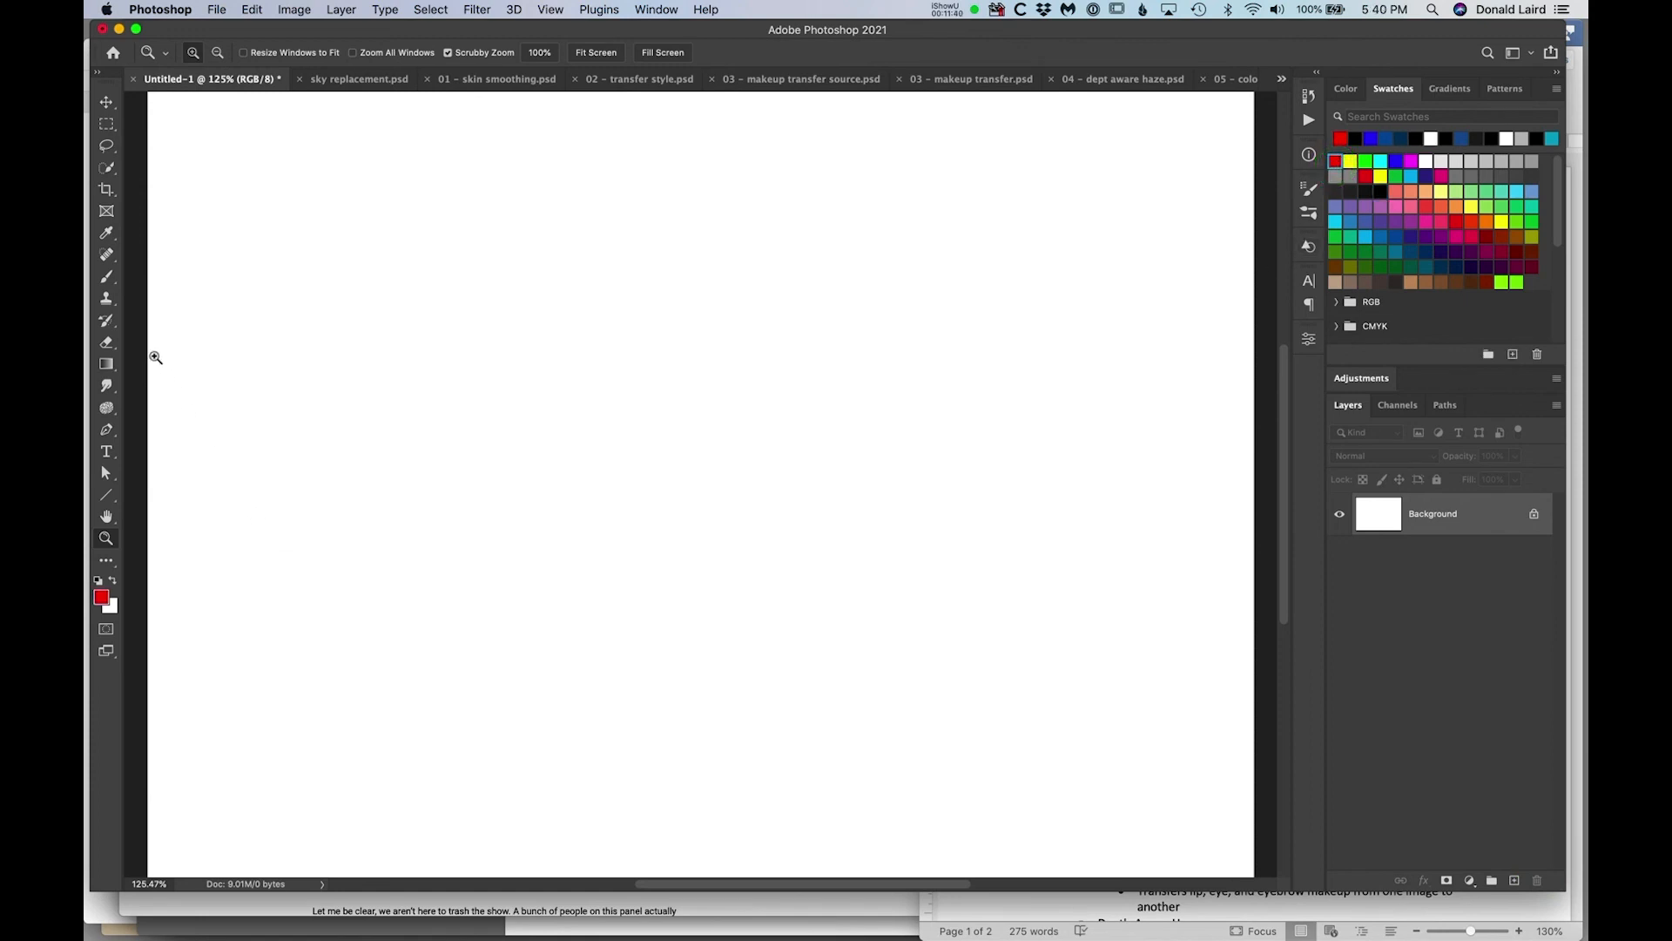
{"action": "left_click", "coordinate": [106, 277]}
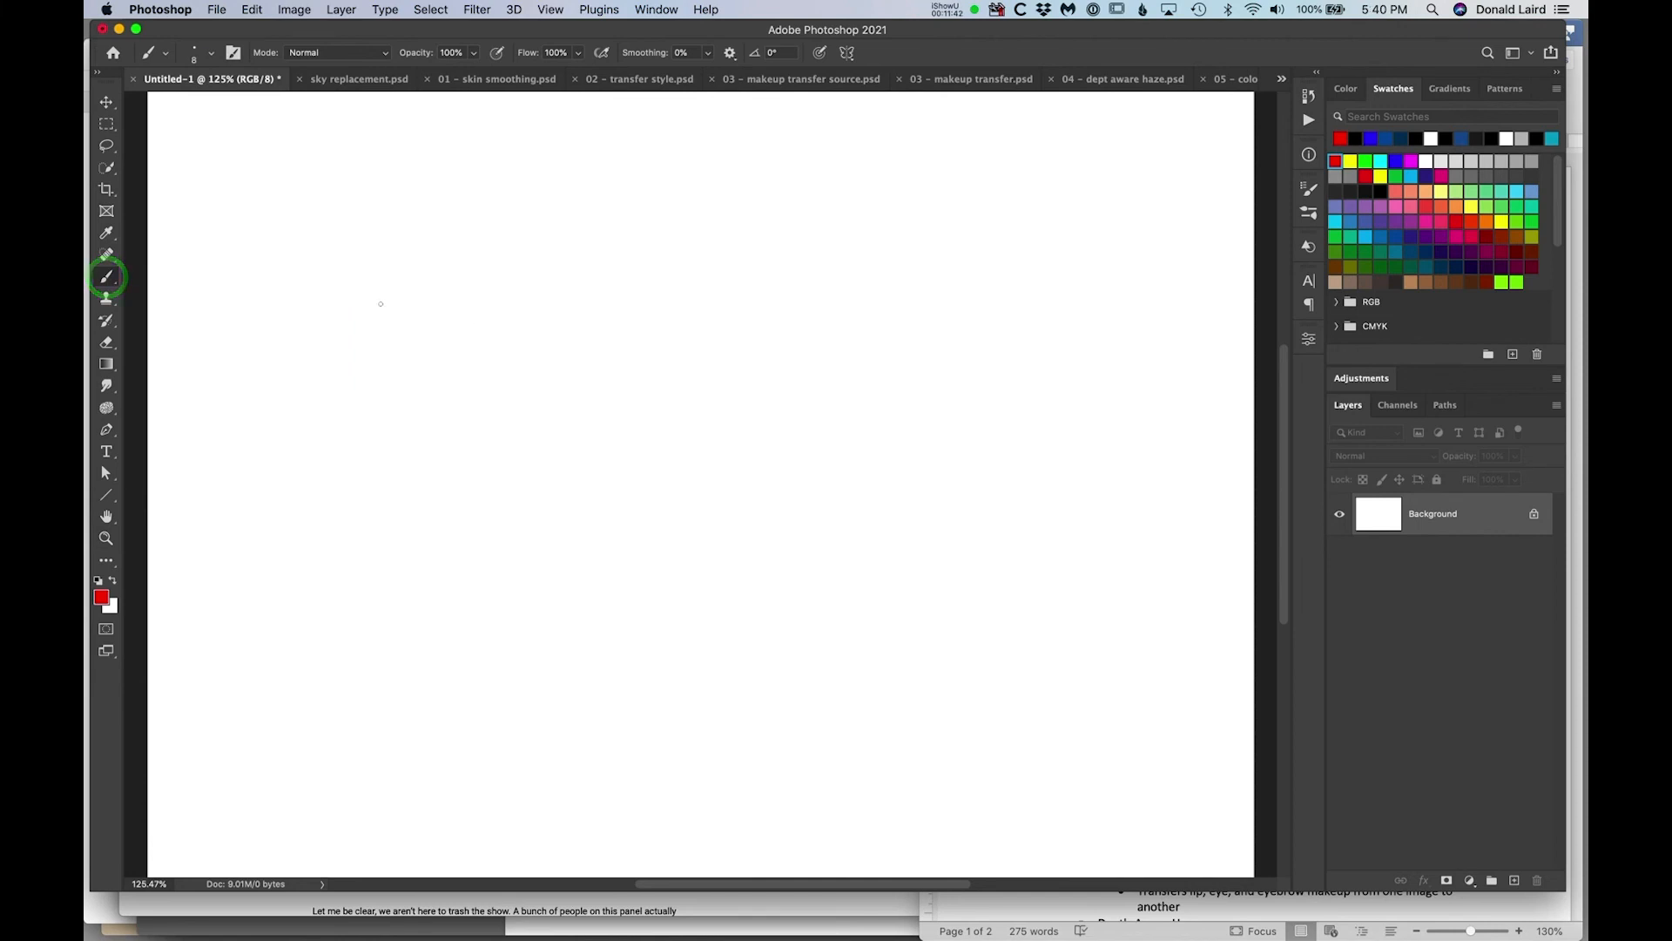
{"action": "mouse_move", "coordinate": [500, 413]}
{"action": "left_mouse_down"}
{"action": "mouse_move", "coordinate": [619, 321]}
{"action": "mouse_move", "coordinate": [661, 593]}
{"action": "mouse_move", "coordinate": [792, 427]}
{"action": "mouse_move", "coordinate": [951, 577]}
{"action": "mouse_move", "coordinate": [1037, 463]}
{"action": "mouse_move", "coordinate": [1186, 393]}
{"action": "mouse_move", "coordinate": [1300, 441]}
{"action": "left_mouse_up"}
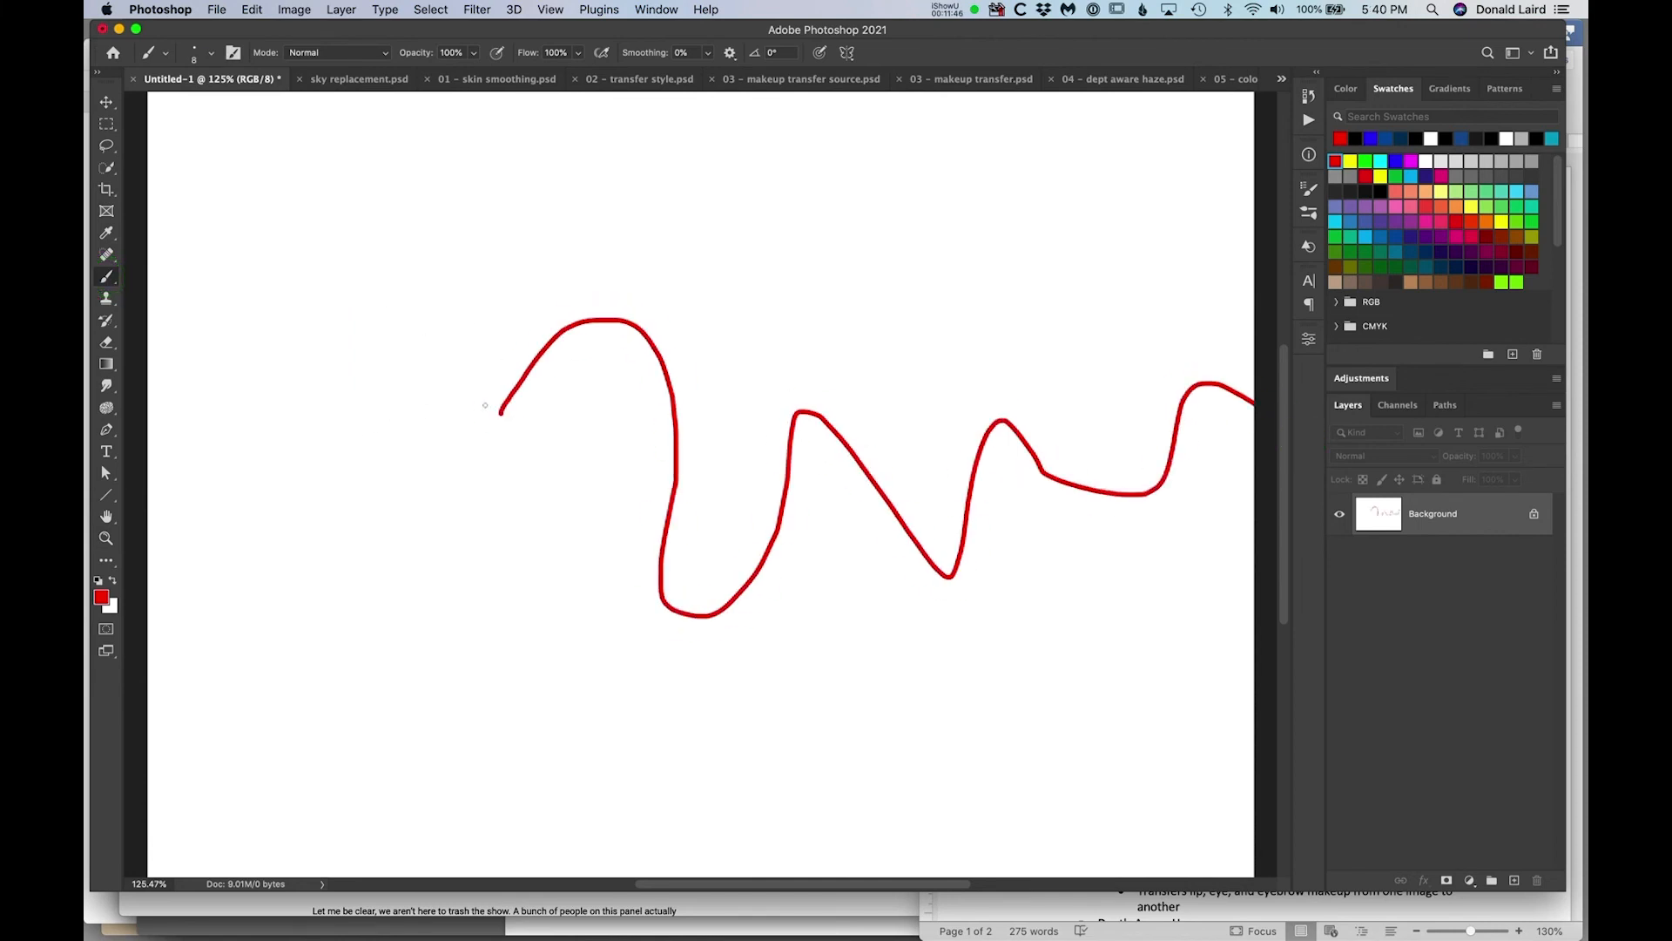
{"action": "mouse_move", "coordinate": [500, 413]}
{"action": "left_mouse_down"}
{"action": "mouse_move", "coordinate": [331, 455]}
{"action": "mouse_move", "coordinate": [94, 479]}
{"action": "left_mouse_up"}
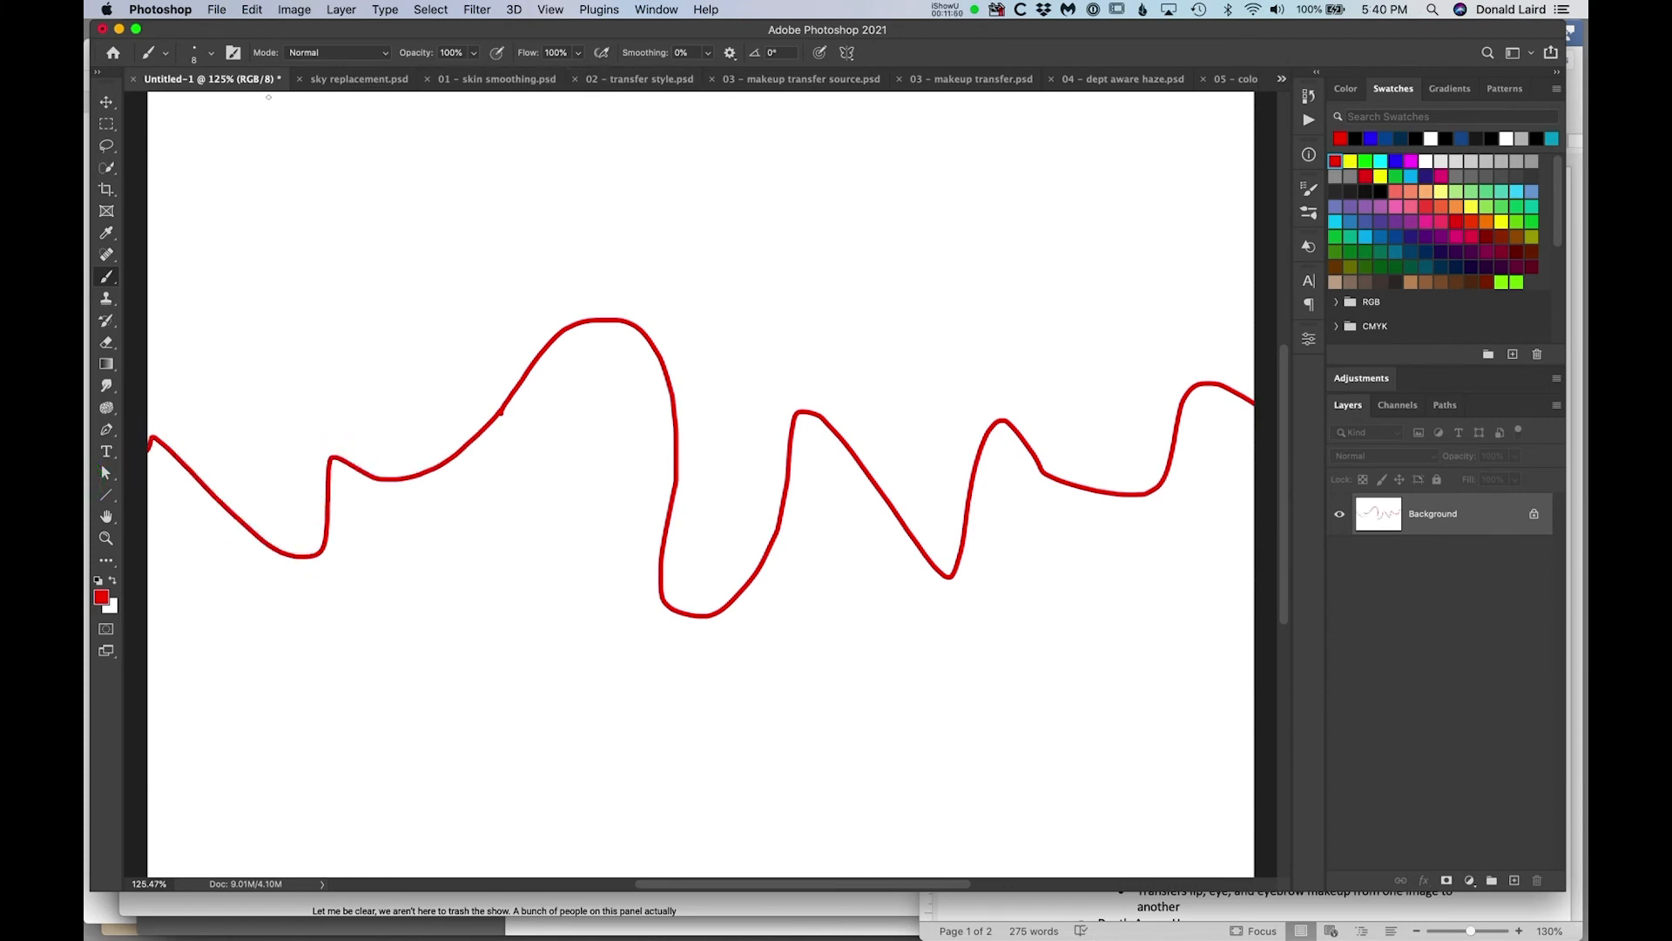
{"action": "mouse_move", "coordinate": [298, 132]}
{"action": "left_mouse_down"}
{"action": "mouse_move", "coordinate": [449, 175]}
{"action": "mouse_move", "coordinate": [570, 388]}
{"action": "mouse_move", "coordinate": [819, 632]}
{"action": "mouse_move", "coordinate": [965, 830]}
{"action": "mouse_move", "coordinate": [1084, 931]}
{"action": "left_mouse_up"}
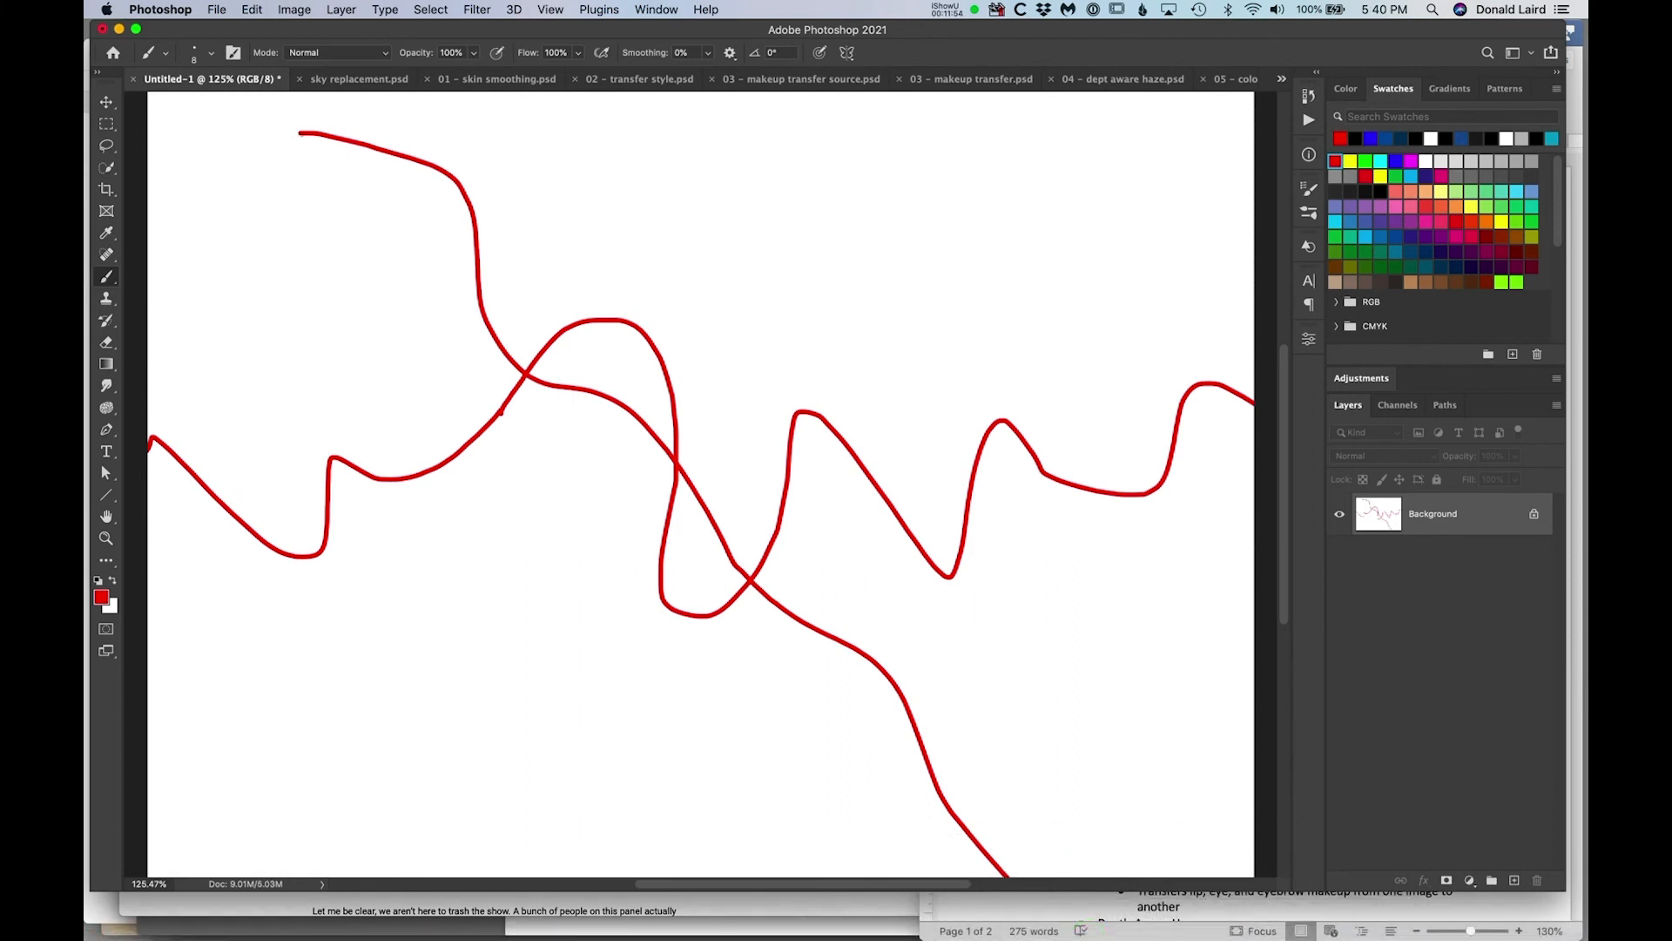
{"action": "mouse_move", "coordinate": [299, 132]}
{"action": "left_mouse_down"}
{"action": "mouse_move", "coordinate": [252, 116]}
{"action": "mouse_move", "coordinate": [203, 16]}
{"action": "left_mouse_up"}
Select the whole Untitled-1 canvas and define the red line drawing as a pattern.
{"action": "left_click", "coordinate": [436, 11]}
{"action": "left_click", "coordinate": [444, 29]}
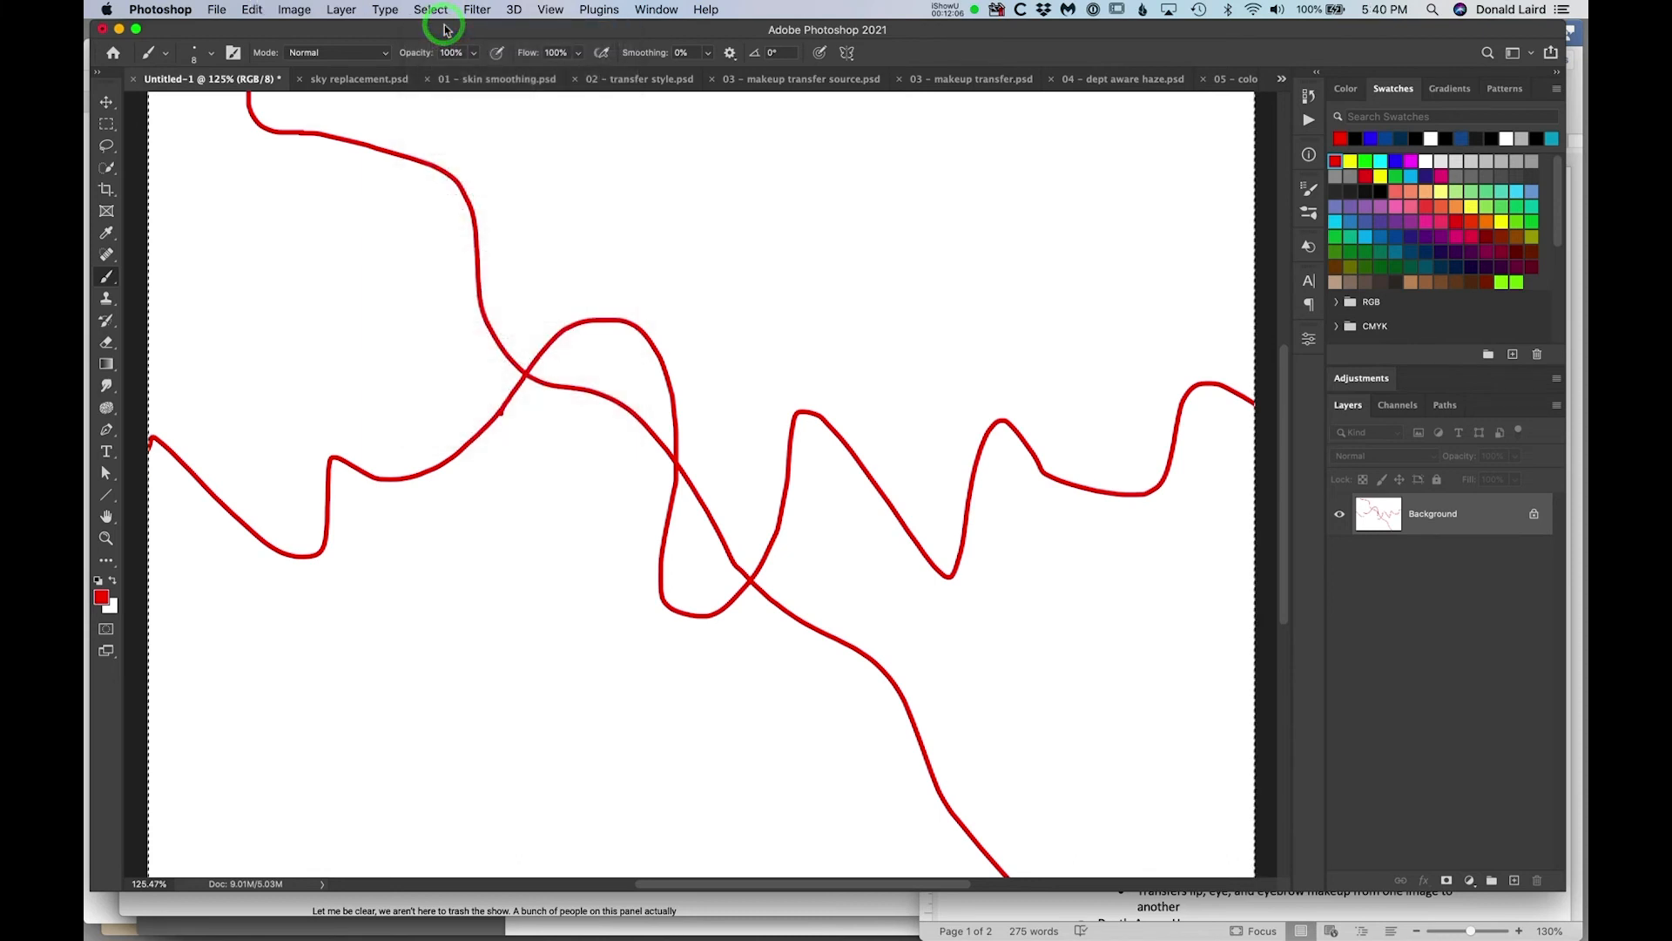
{"action": "left_click", "coordinate": [253, 11]}
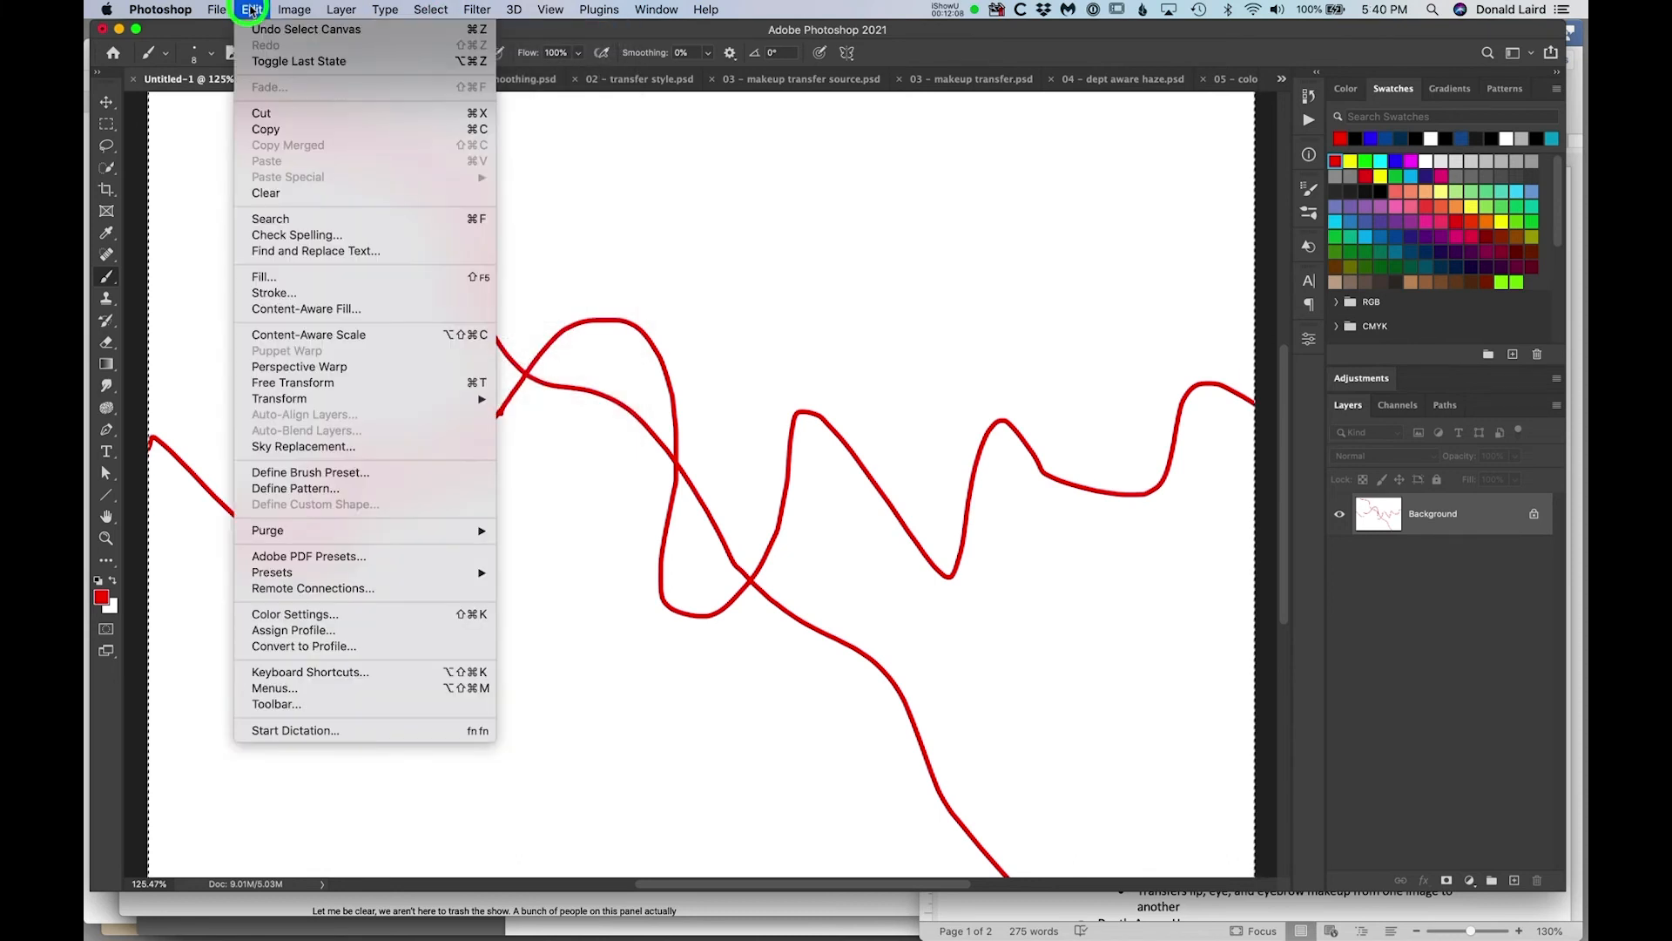
{"action": "left_click", "coordinate": [287, 490]}
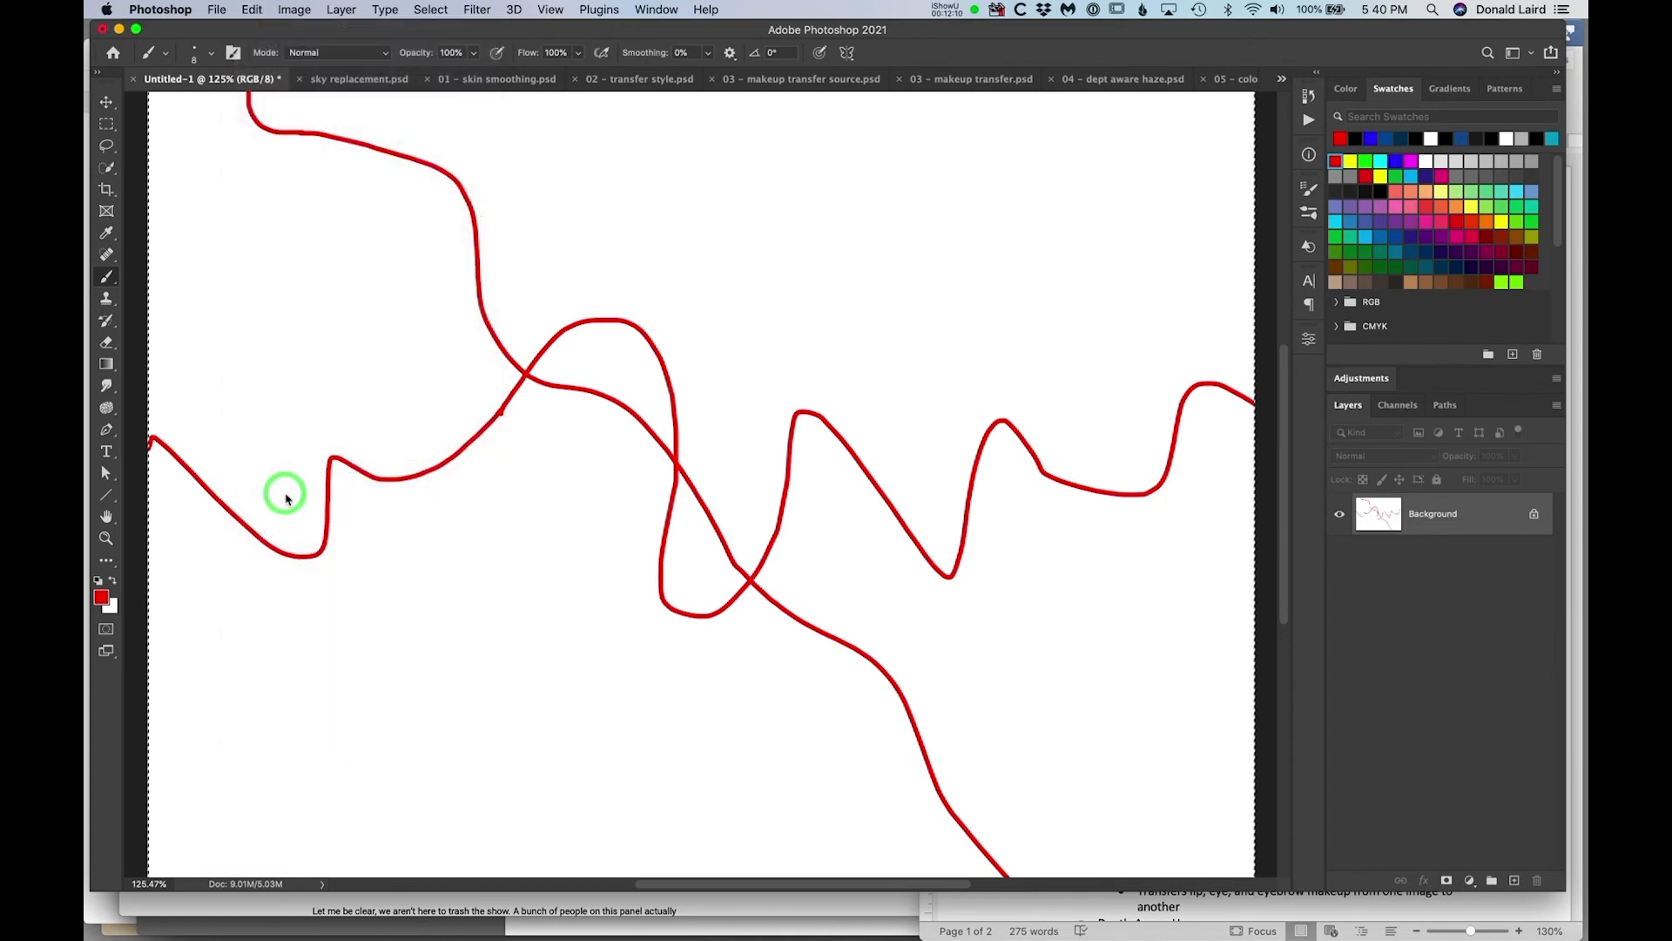
{"action": "key", "text": "Return"}
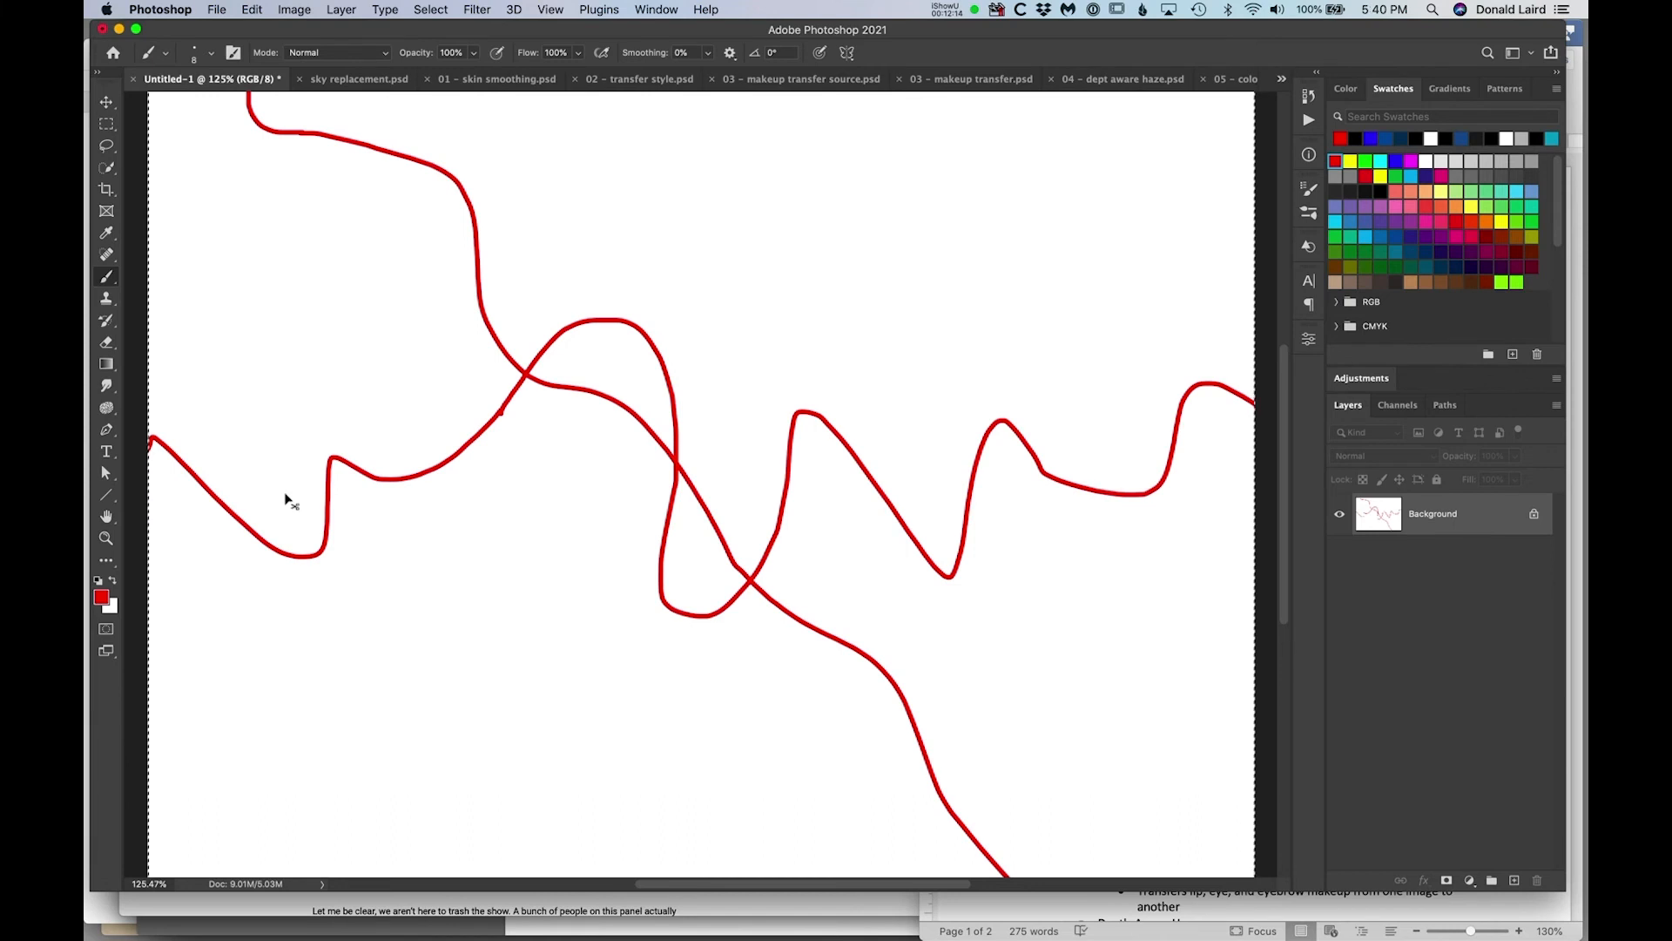
Create a new white document 12 inches wide and 5 inches high at 300 pixels/inch.
{"action": "key", "text": "super+n"}
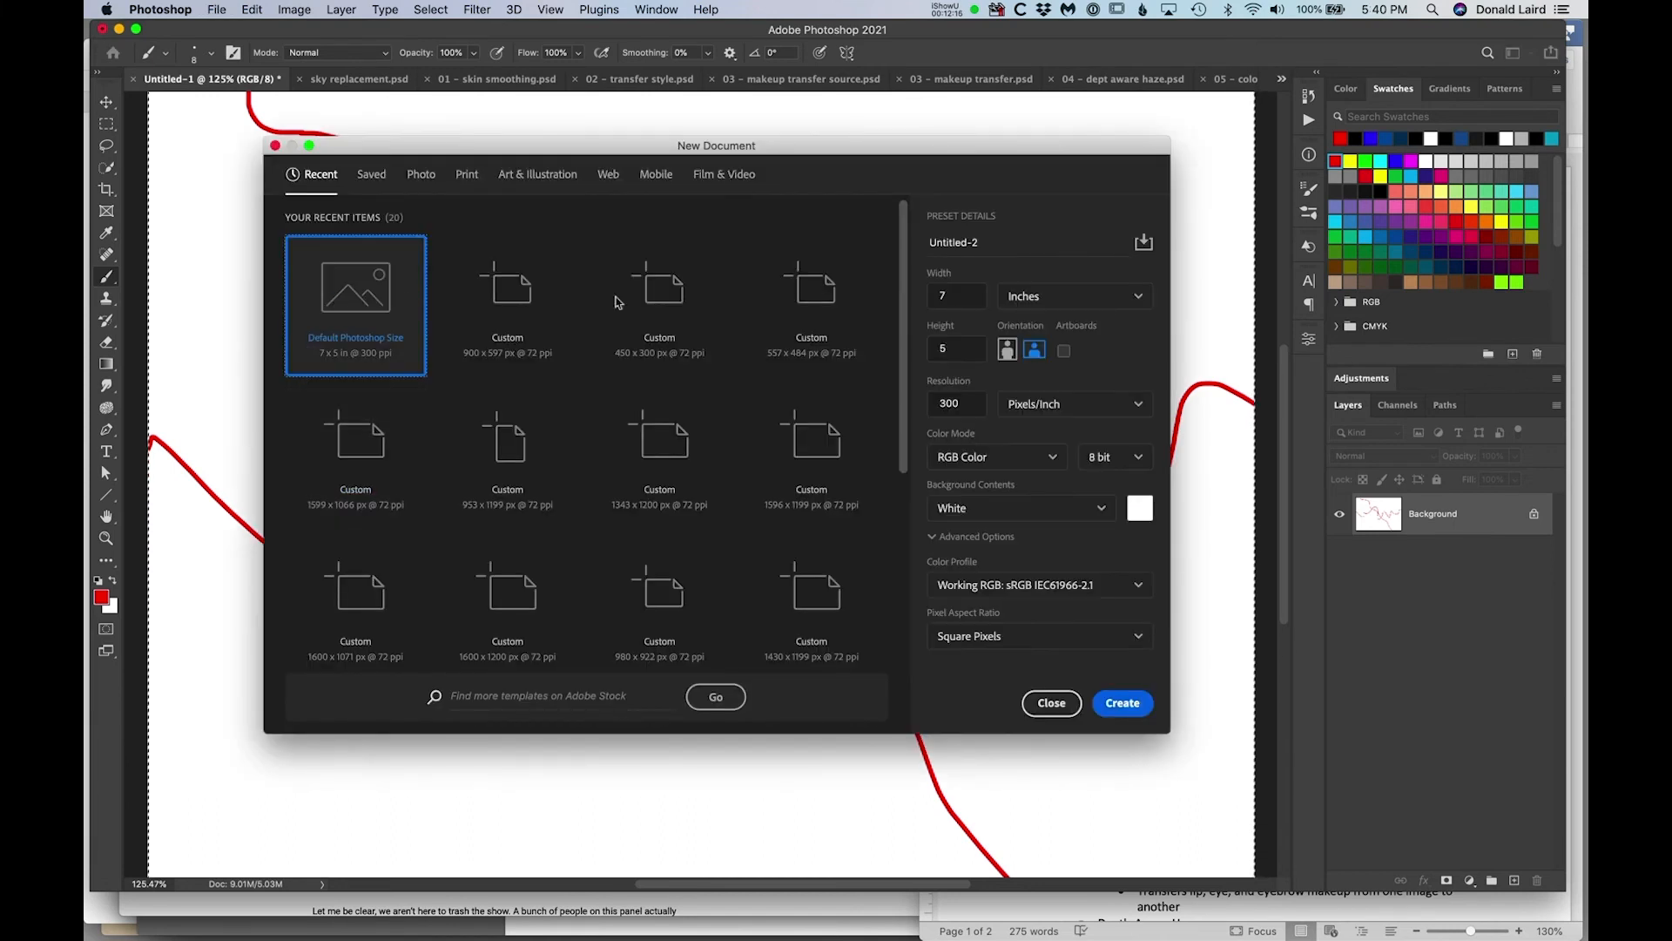
{"action": "double_click", "coordinate": [949, 293]}
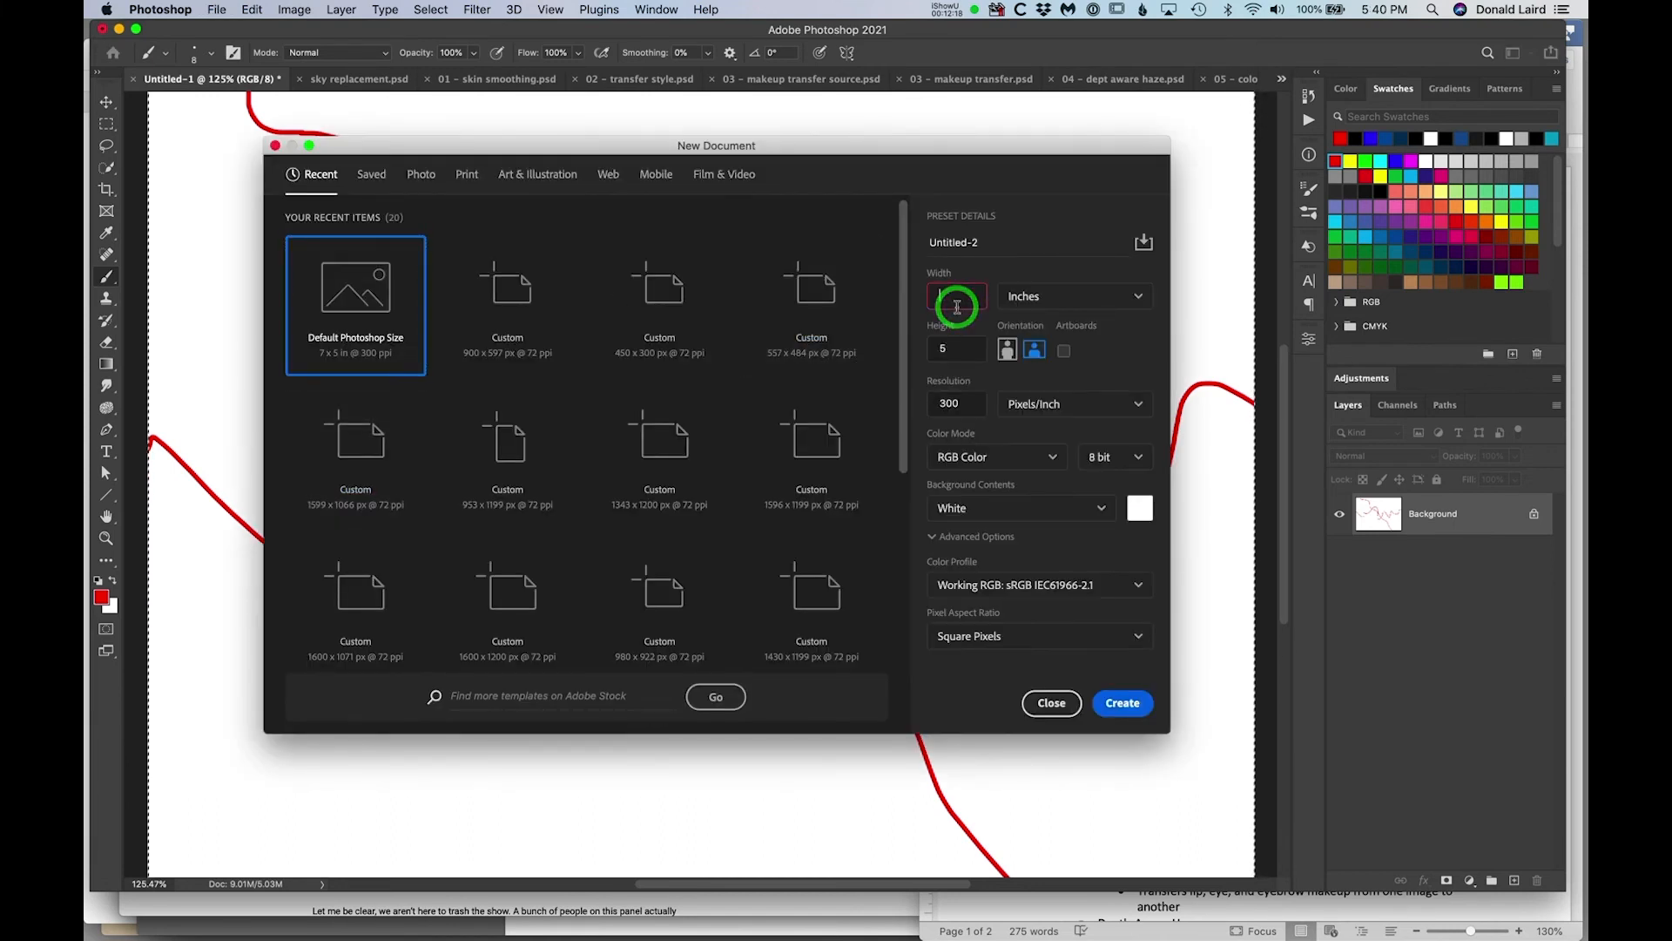
{"action": "type", "text": "12"}
{"action": "key", "text": "Tab"}
{"action": "key", "text": "space"}
{"action": "left_click", "coordinate": [1095, 336]}
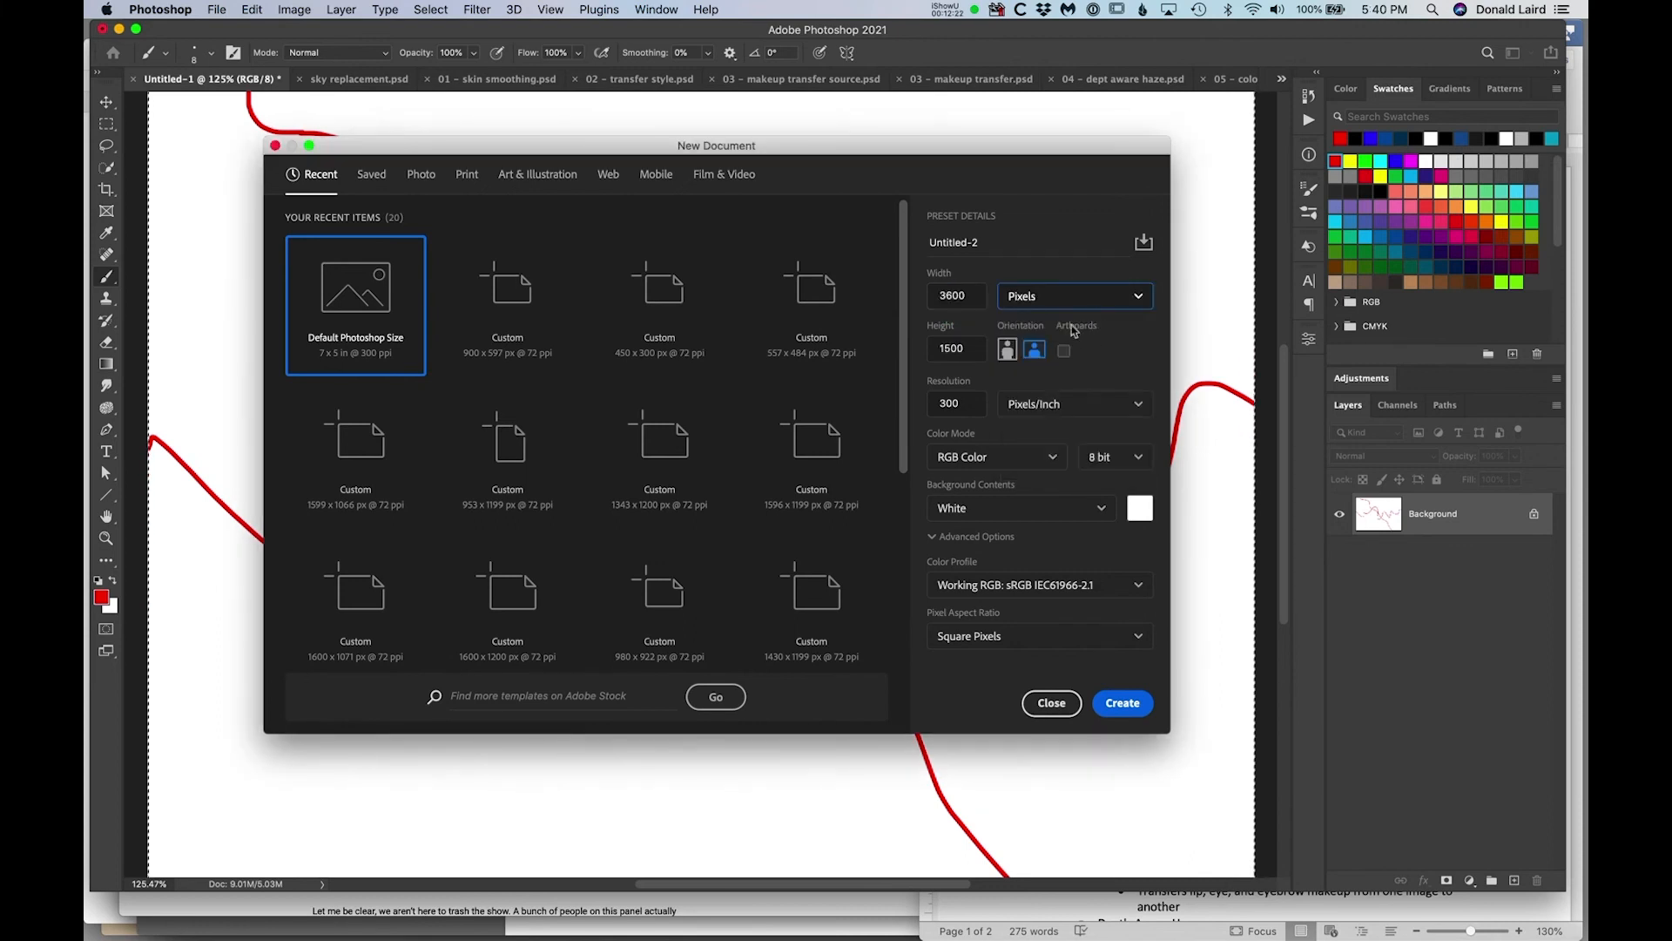
{"action": "left_click", "coordinate": [1037, 288]}
{"action": "left_click", "coordinate": [1029, 351]}
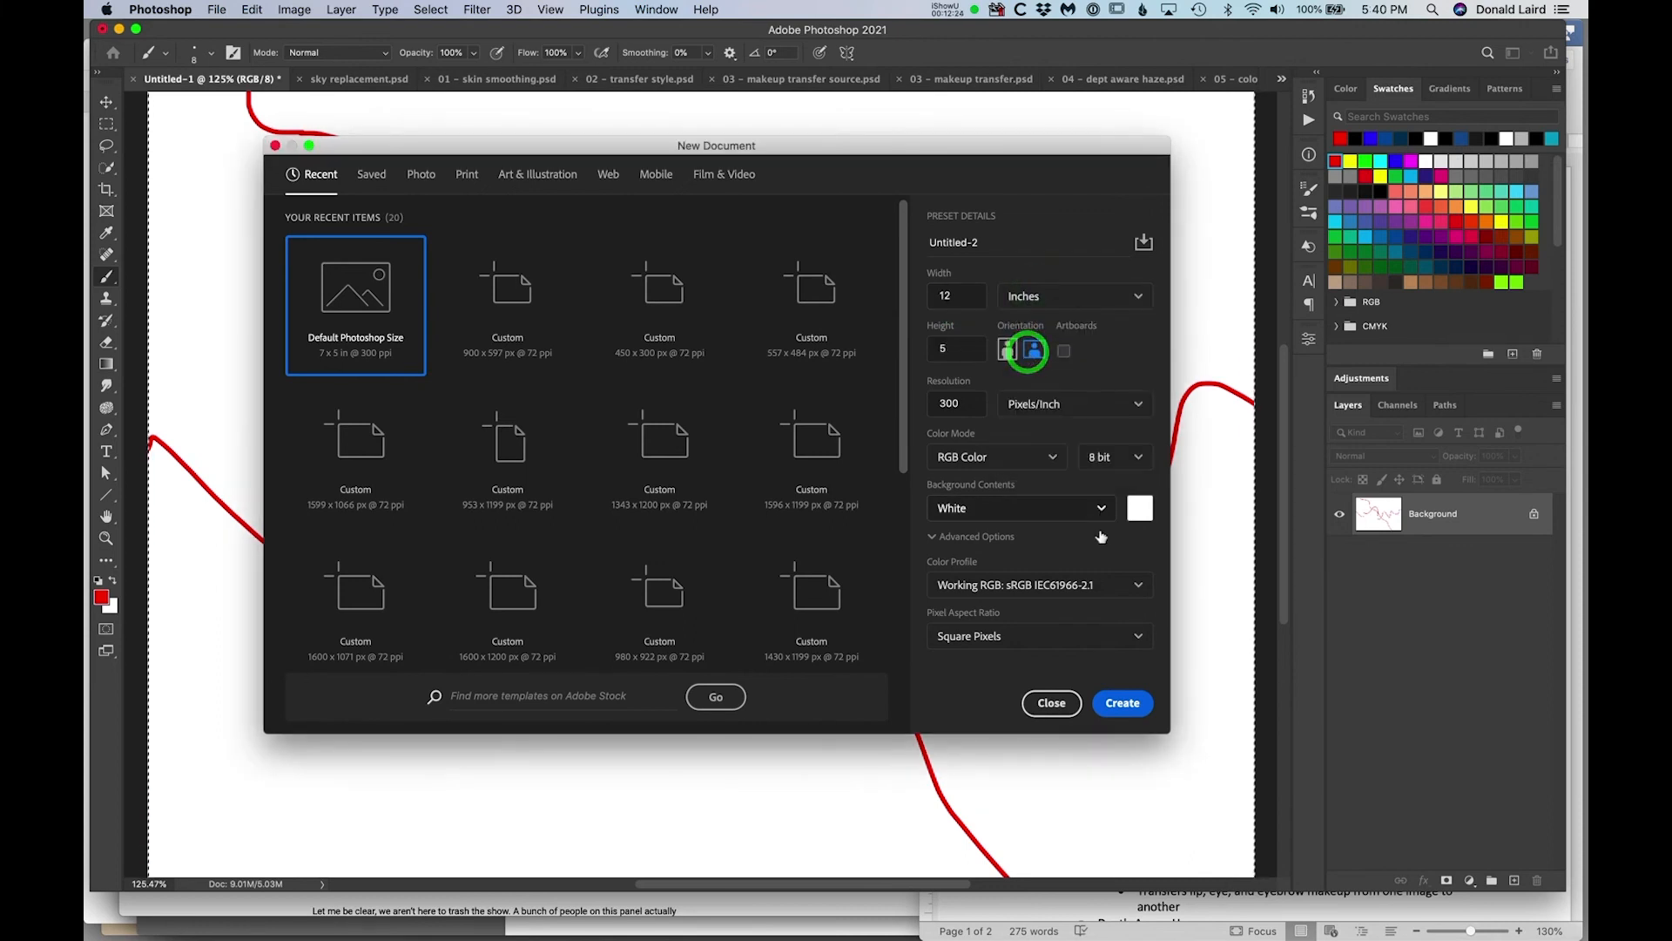
{"action": "left_click", "coordinate": [1119, 699]}
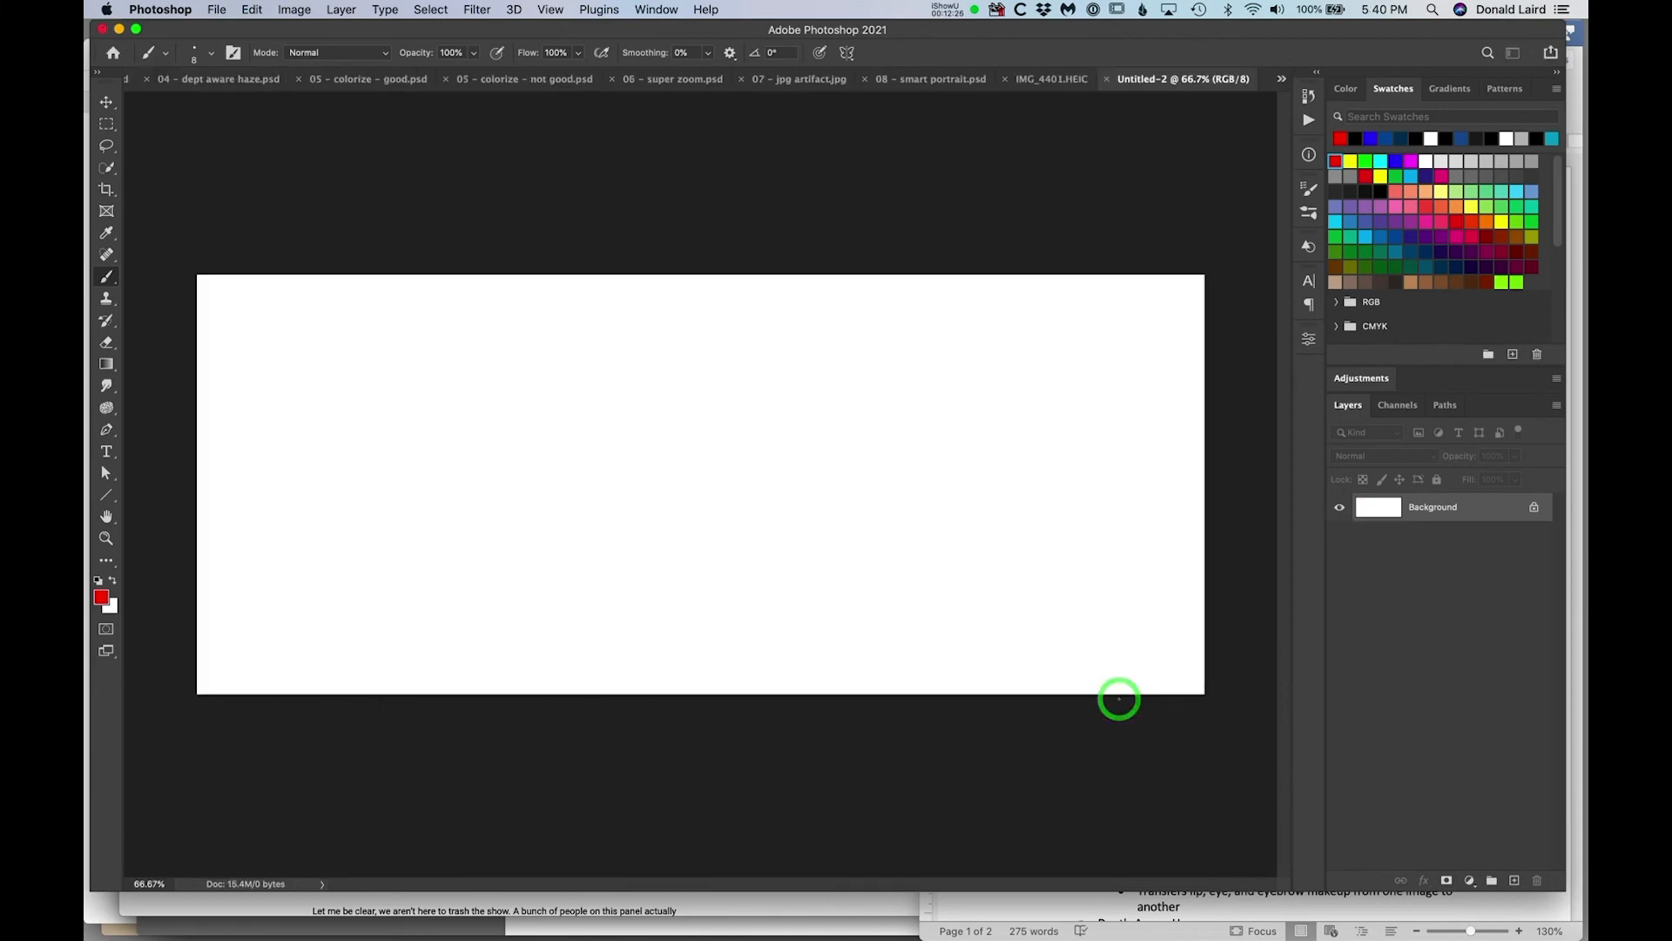
Fill the blank background with the newly defined red line pattern at 100% opacity in Normal mode.
{"action": "left_click", "coordinate": [249, 10]}
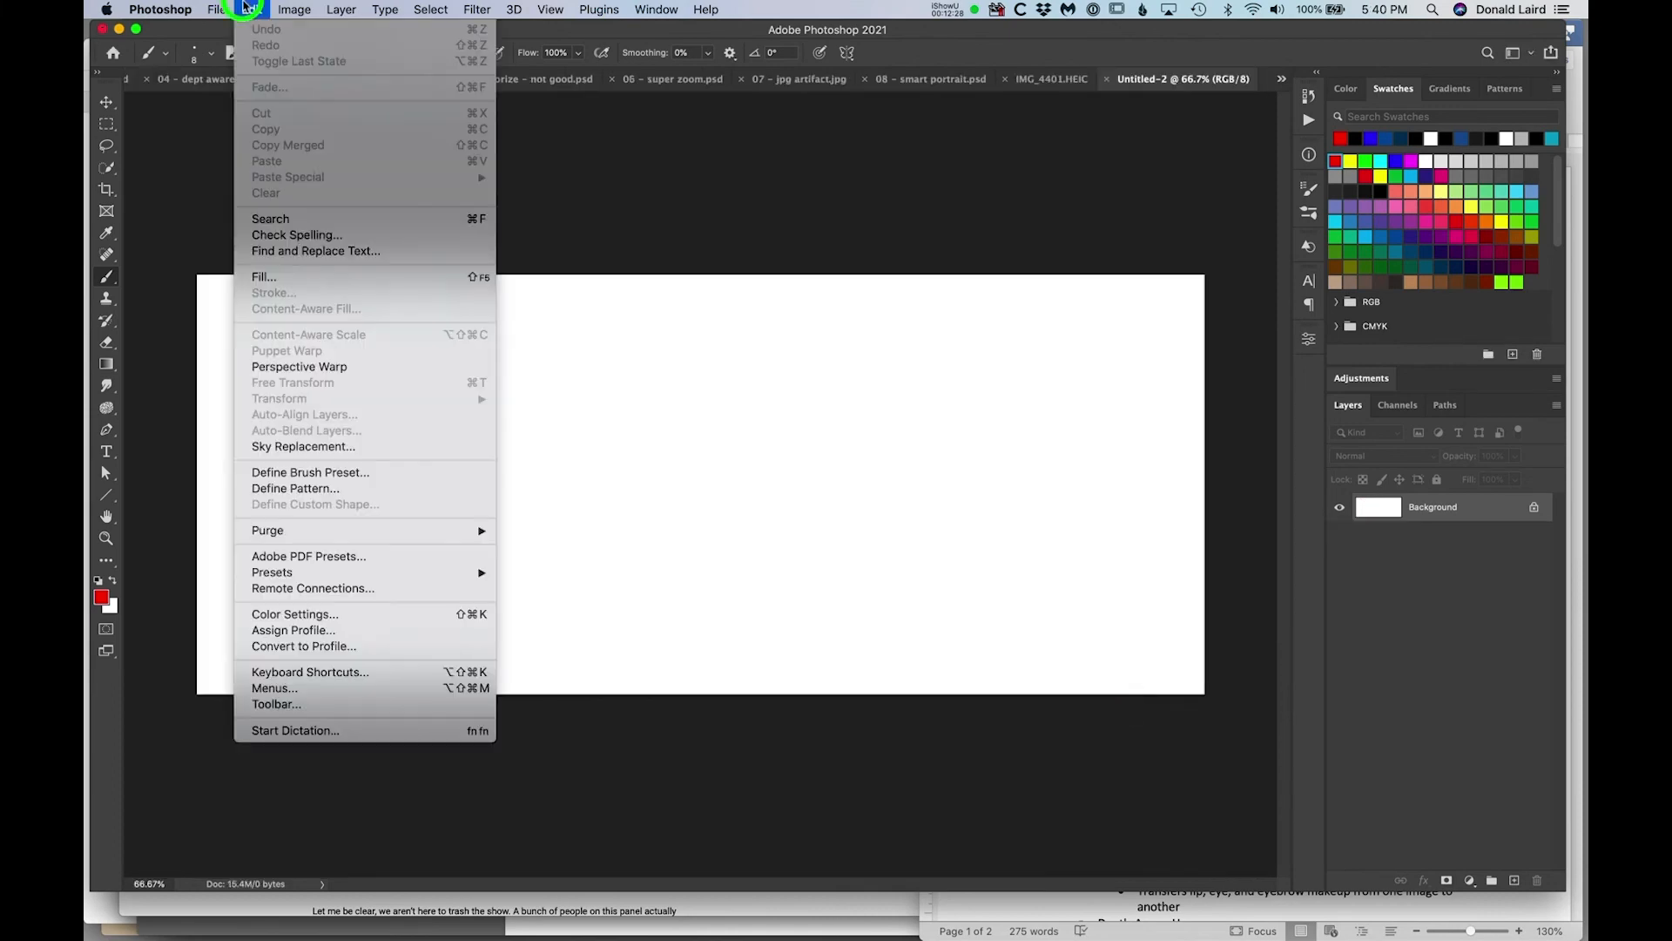
{"action": "left_click", "coordinate": [301, 276]}
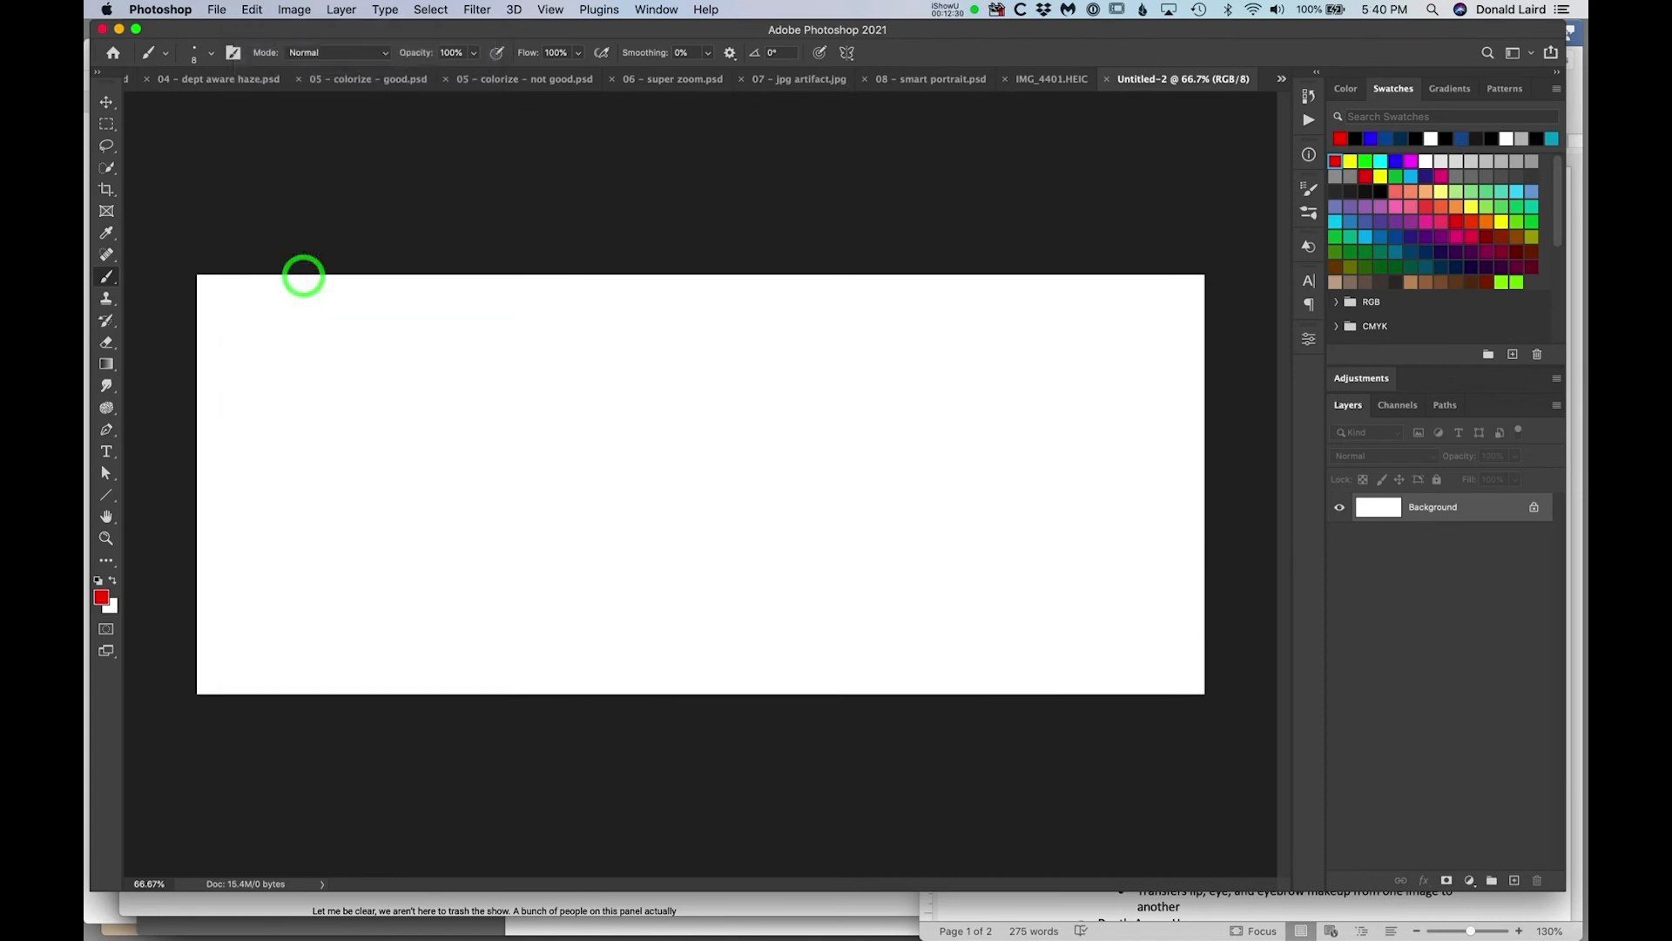
{"action": "left_click", "coordinate": [974, 135]}
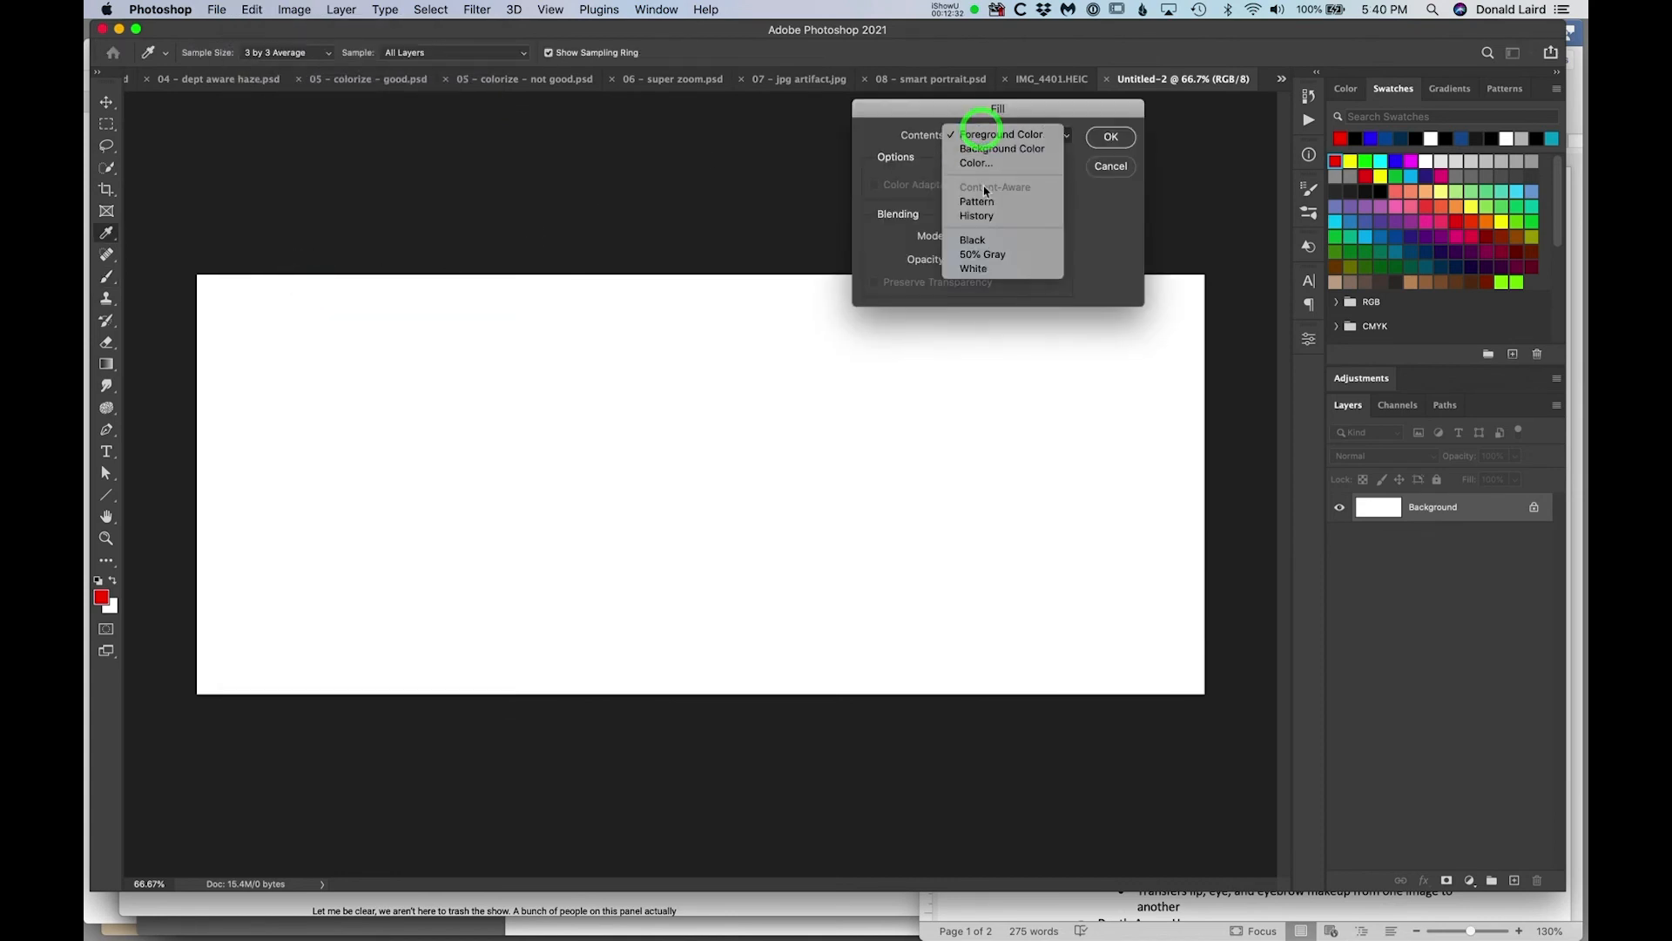
{"action": "left_click", "coordinate": [974, 203]}
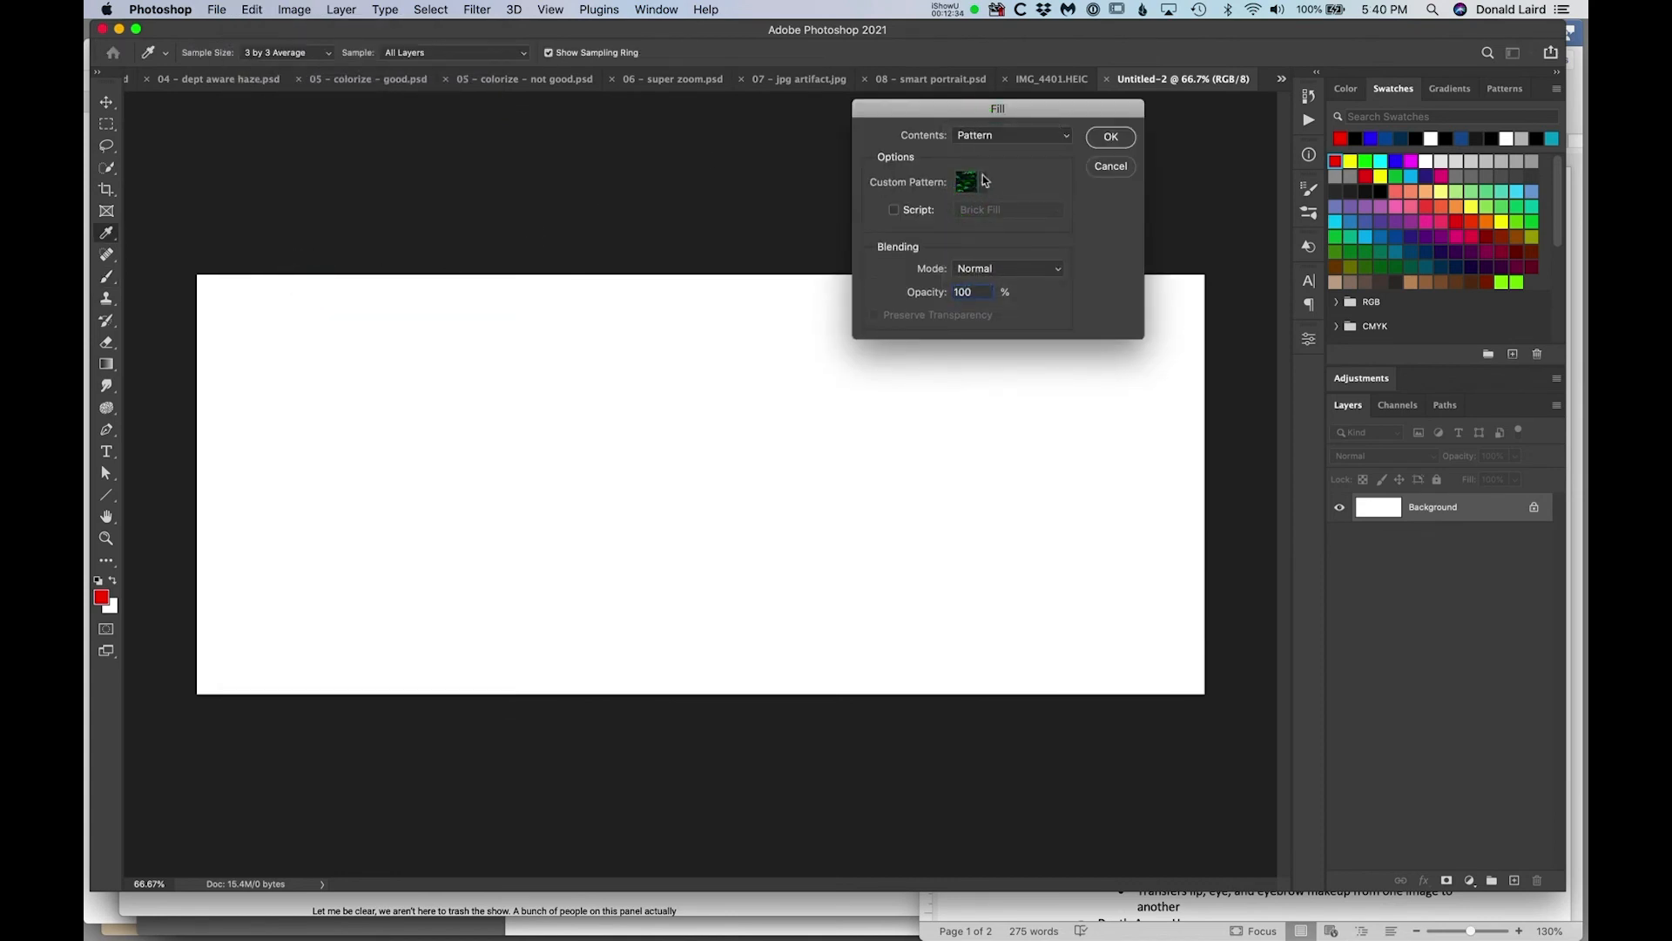
{"action": "left_click", "coordinate": [986, 182]}
{"action": "left_click", "coordinate": [842, 327]}
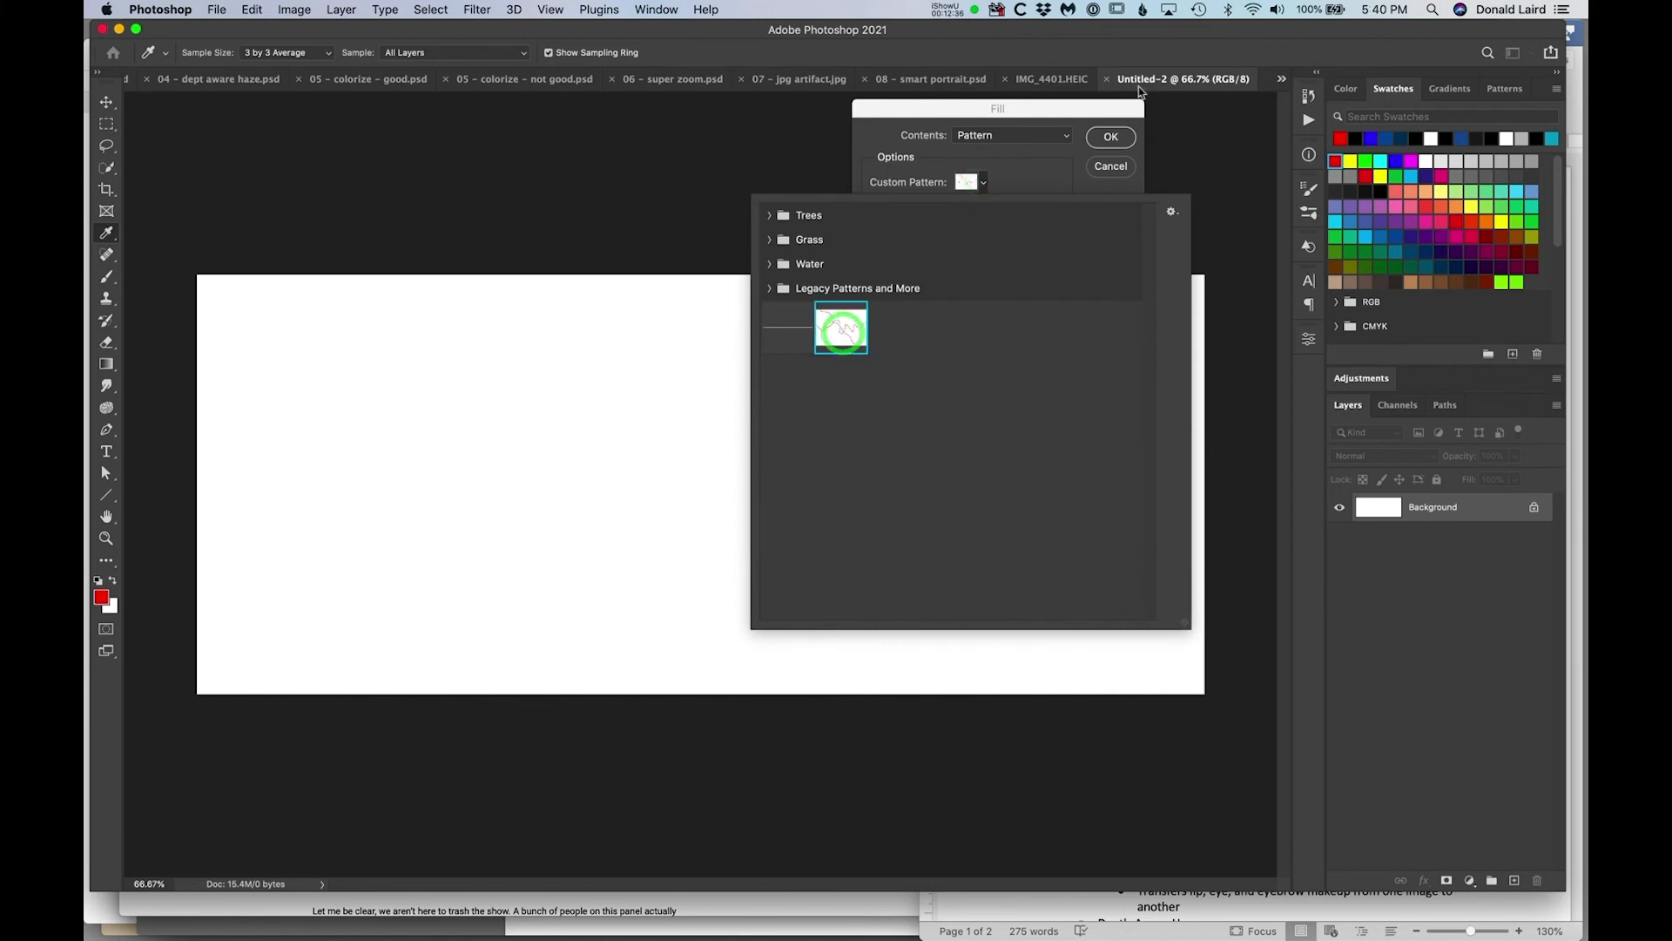
{"action": "left_click", "coordinate": [1113, 137]}
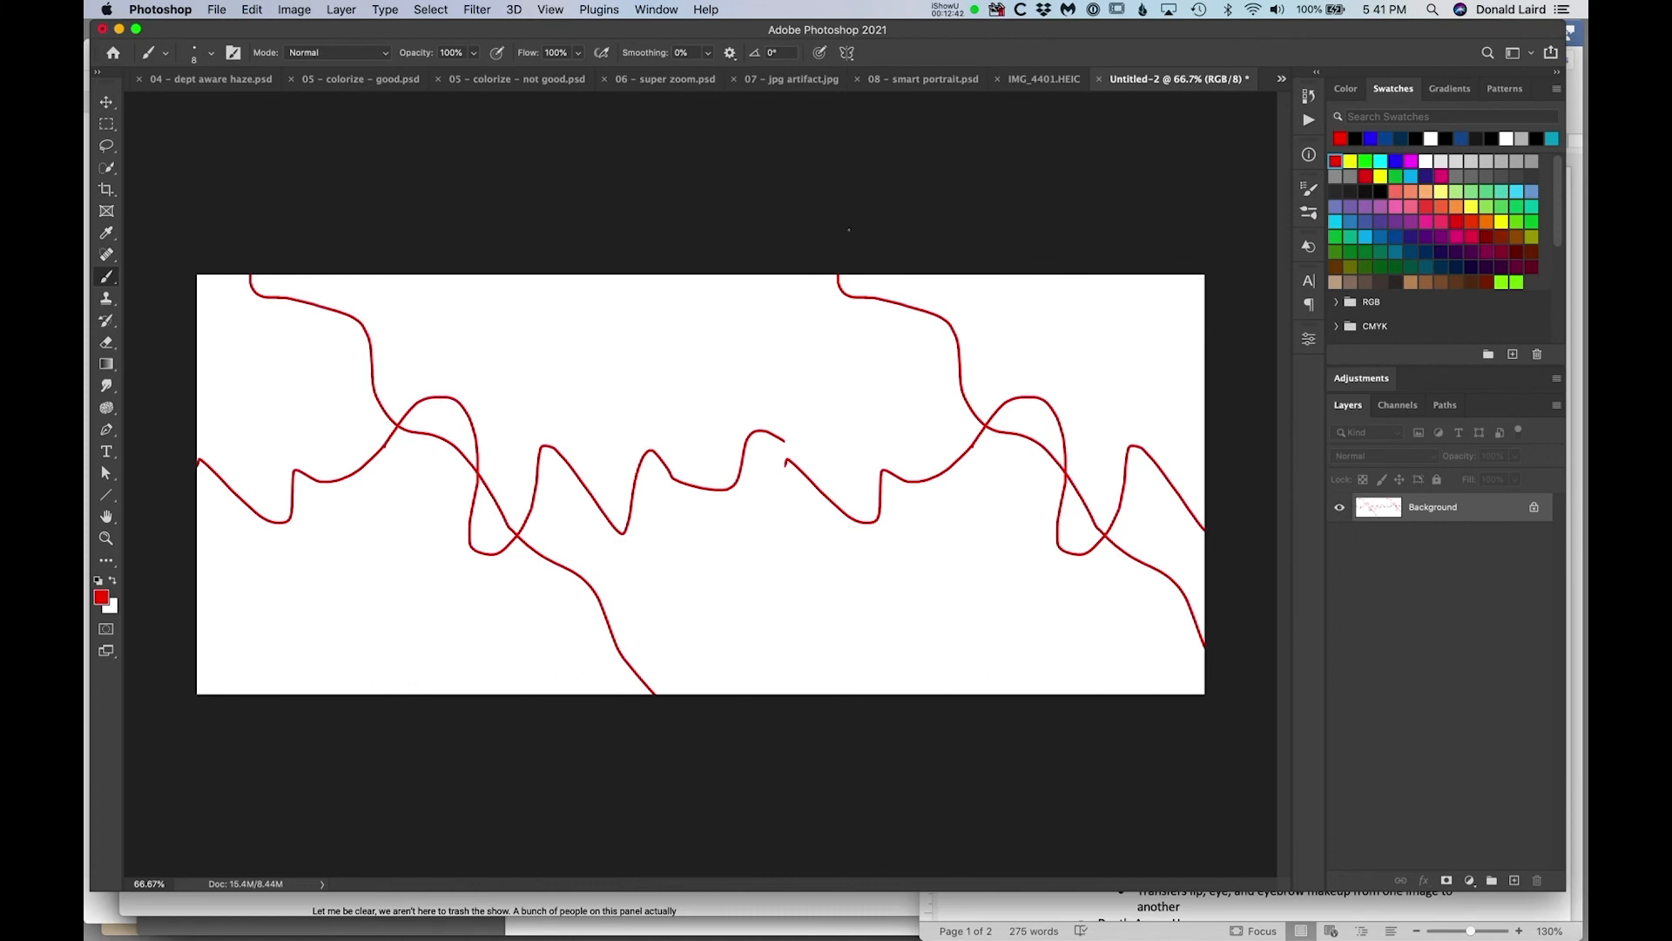
Switch to the Move tool and undo the pattern fill in Untitled-2.
{"action": "key", "text": "v"}
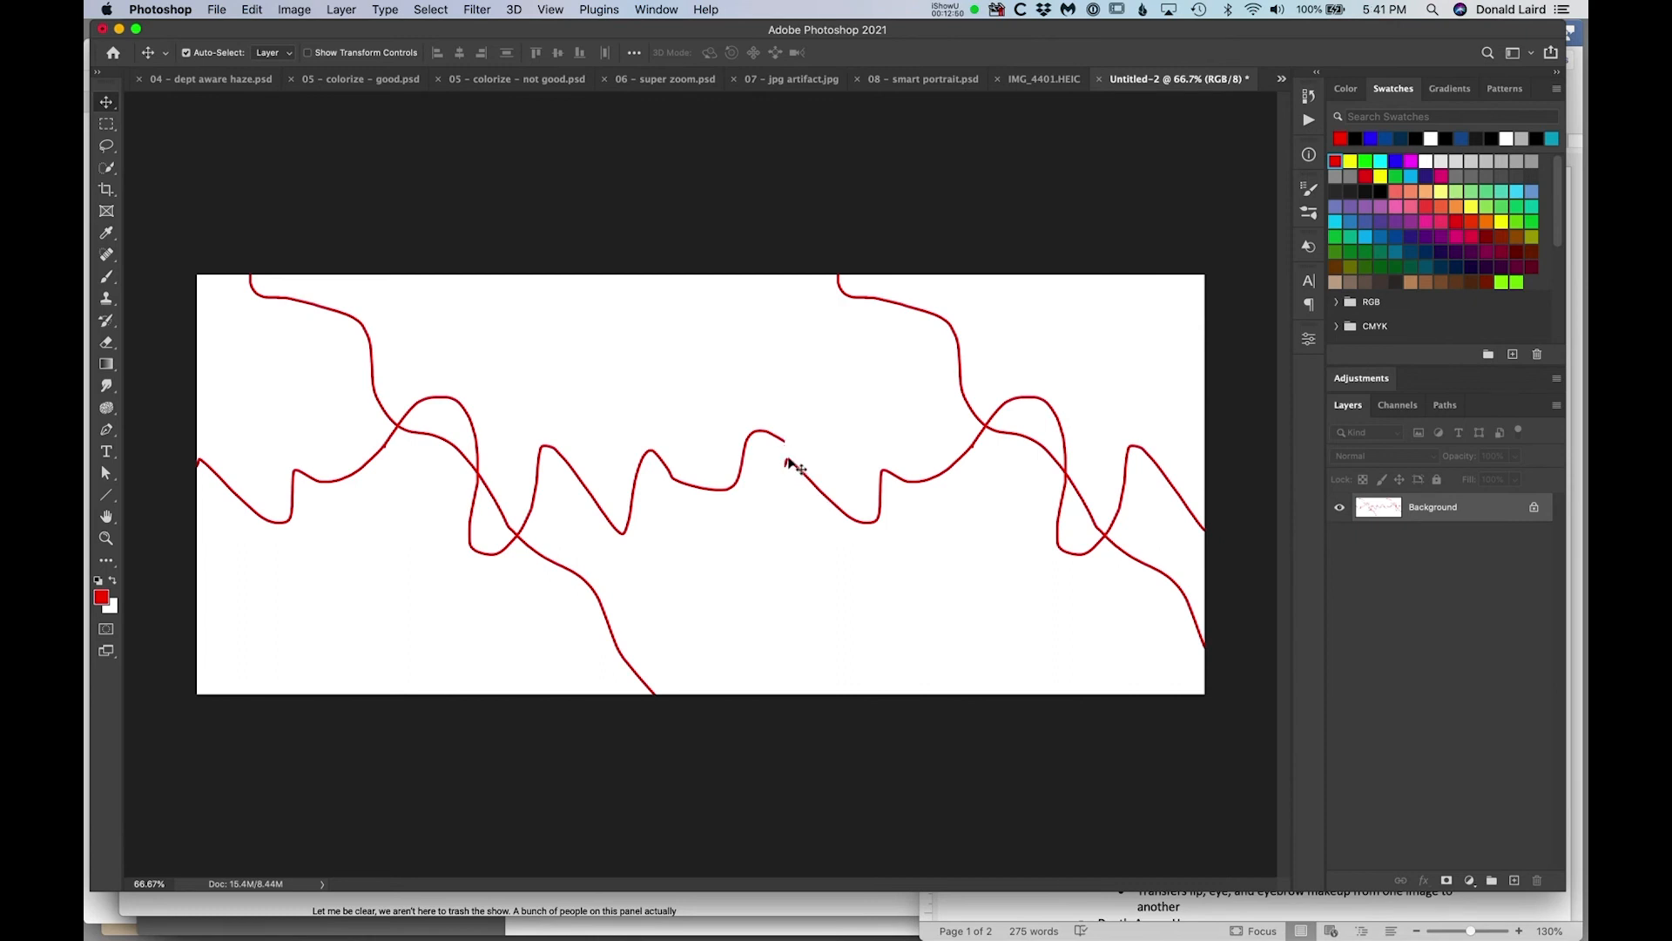
{"action": "left_click", "coordinate": [298, 7]}
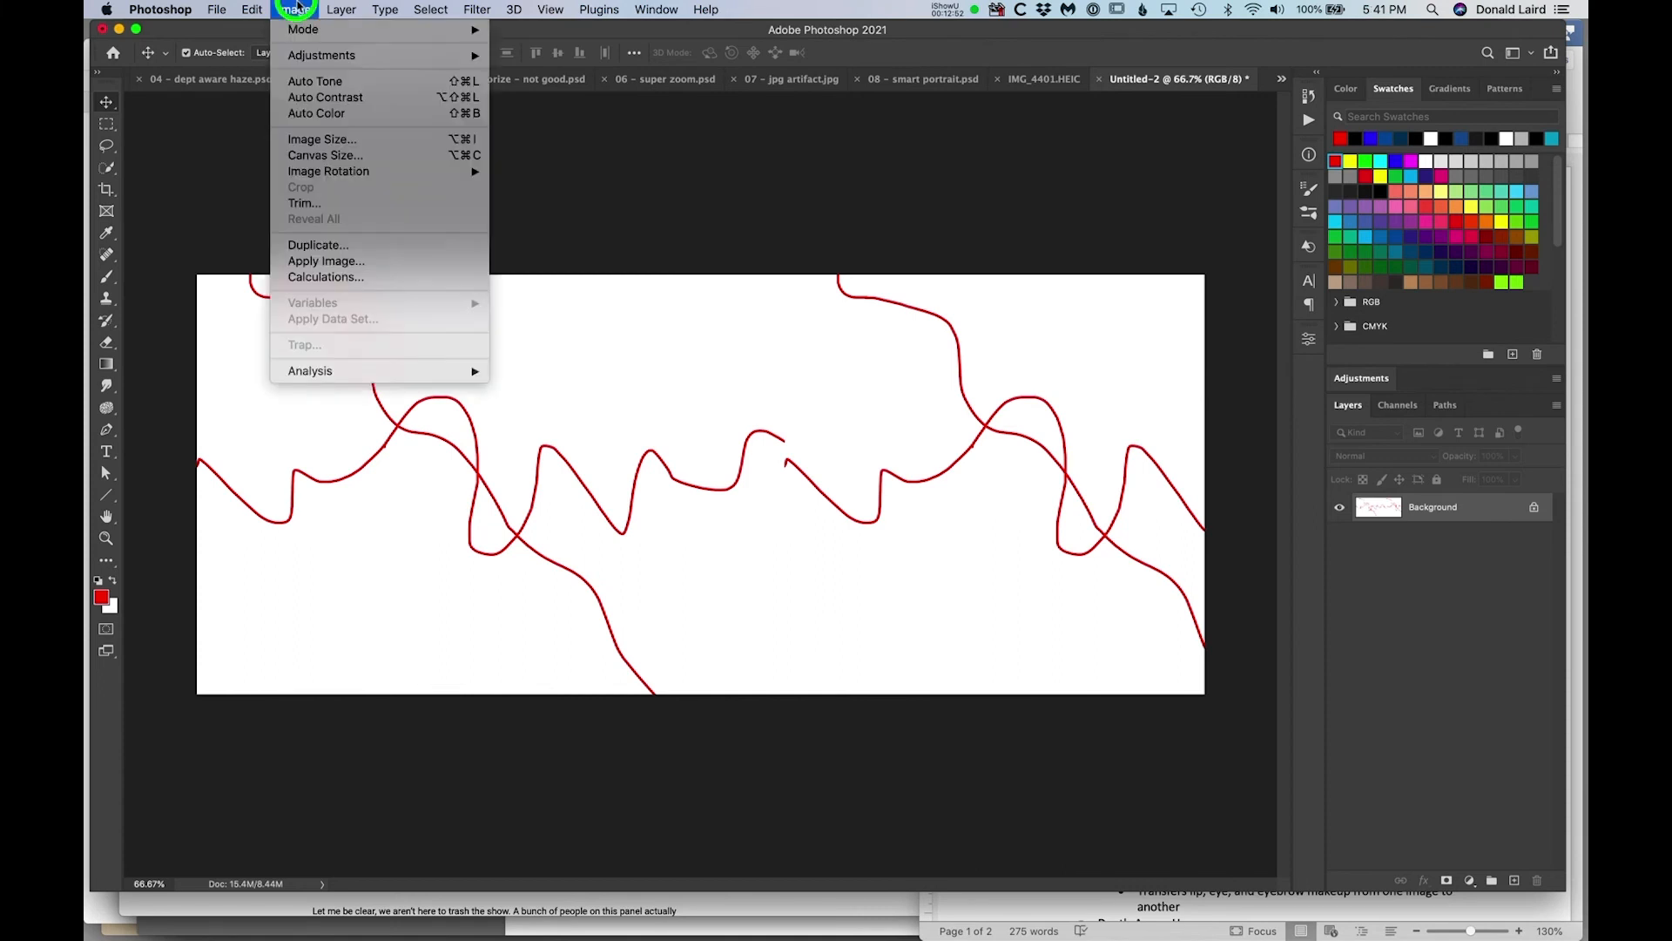
{"action": "left_click", "coordinate": [295, 9]}
{"action": "key", "text": "super+z"}
Set the canvas height of Untitled-2 to 12 inches.
{"action": "left_click", "coordinate": [295, 10]}
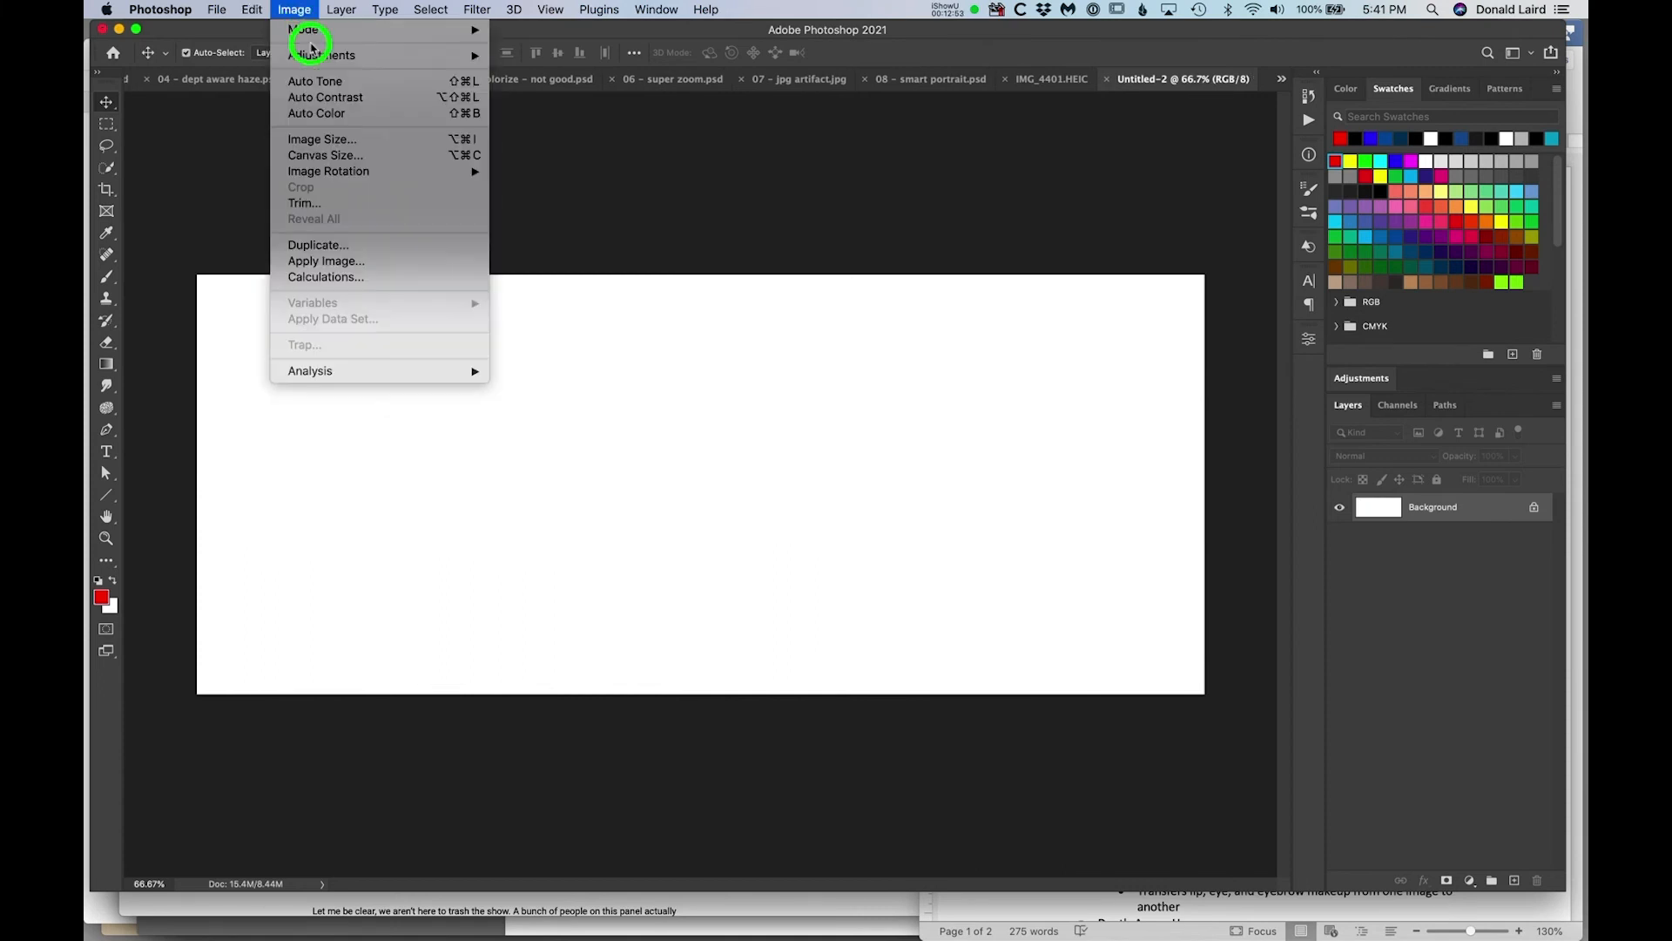
{"action": "left_click", "coordinate": [324, 154]}
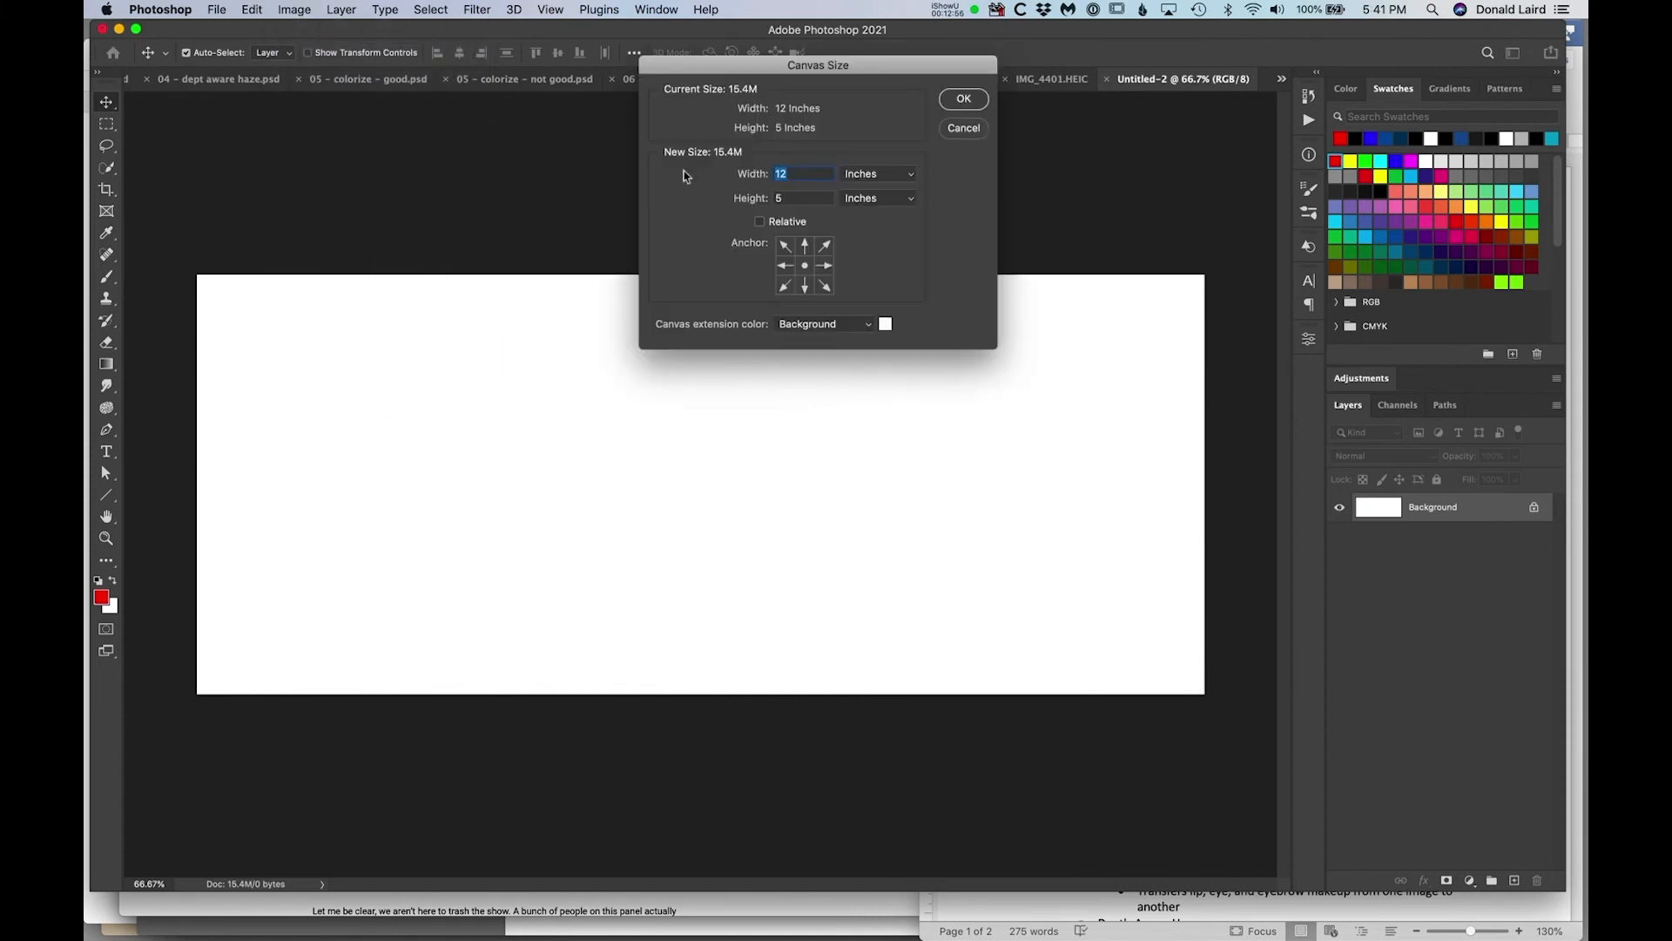
{"action": "double_click", "coordinate": [800, 197]}
{"action": "type", "text": "12"}
{"action": "left_click", "coordinate": [964, 98]}
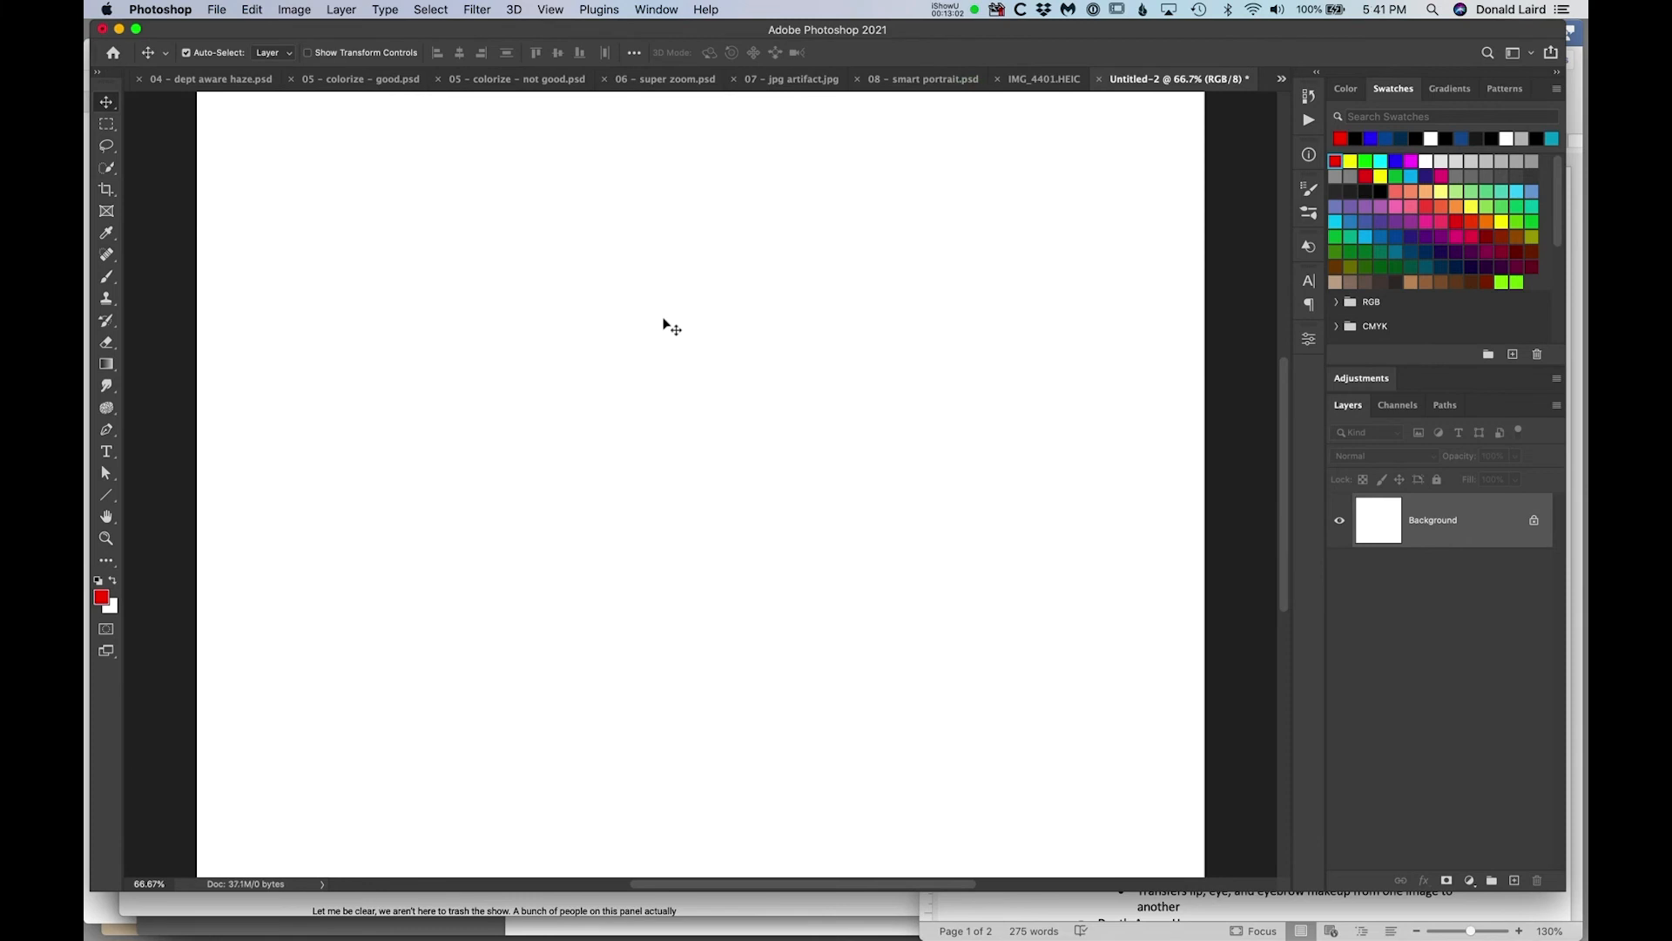
Fill the enlarged canvas with the same red line pattern and close Untitled-2 without saving it.
{"action": "key", "text": "shift+BackSpace"}
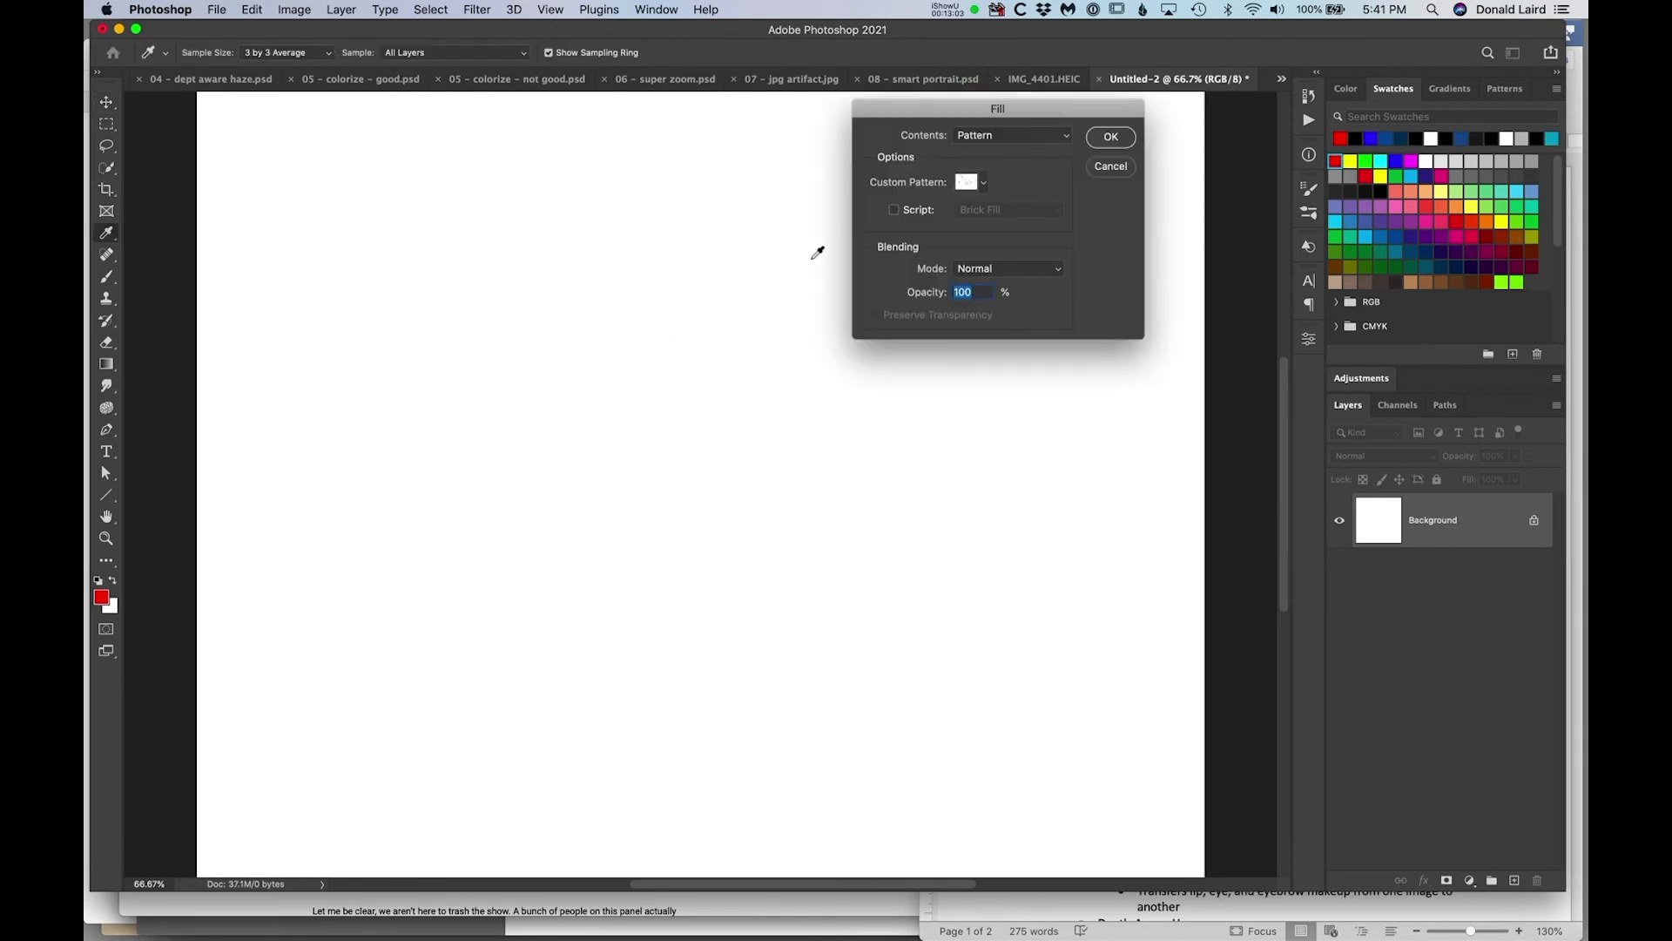
{"action": "left_click", "coordinate": [1111, 138]}
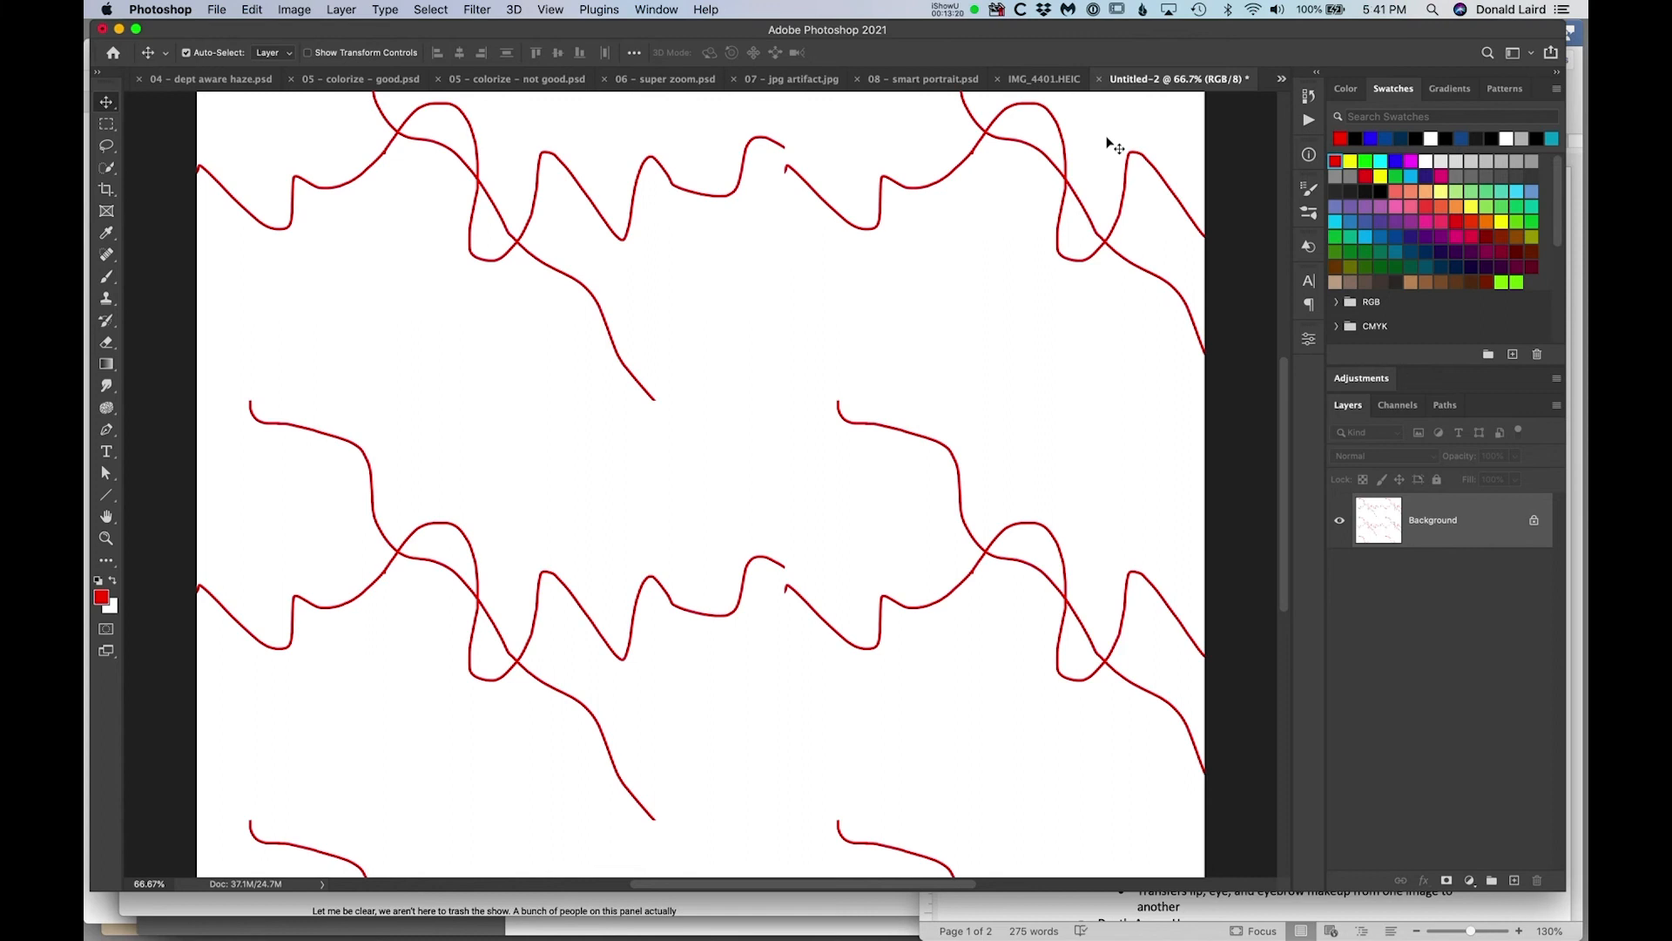
{"action": "left_click", "coordinate": [1100, 79]}
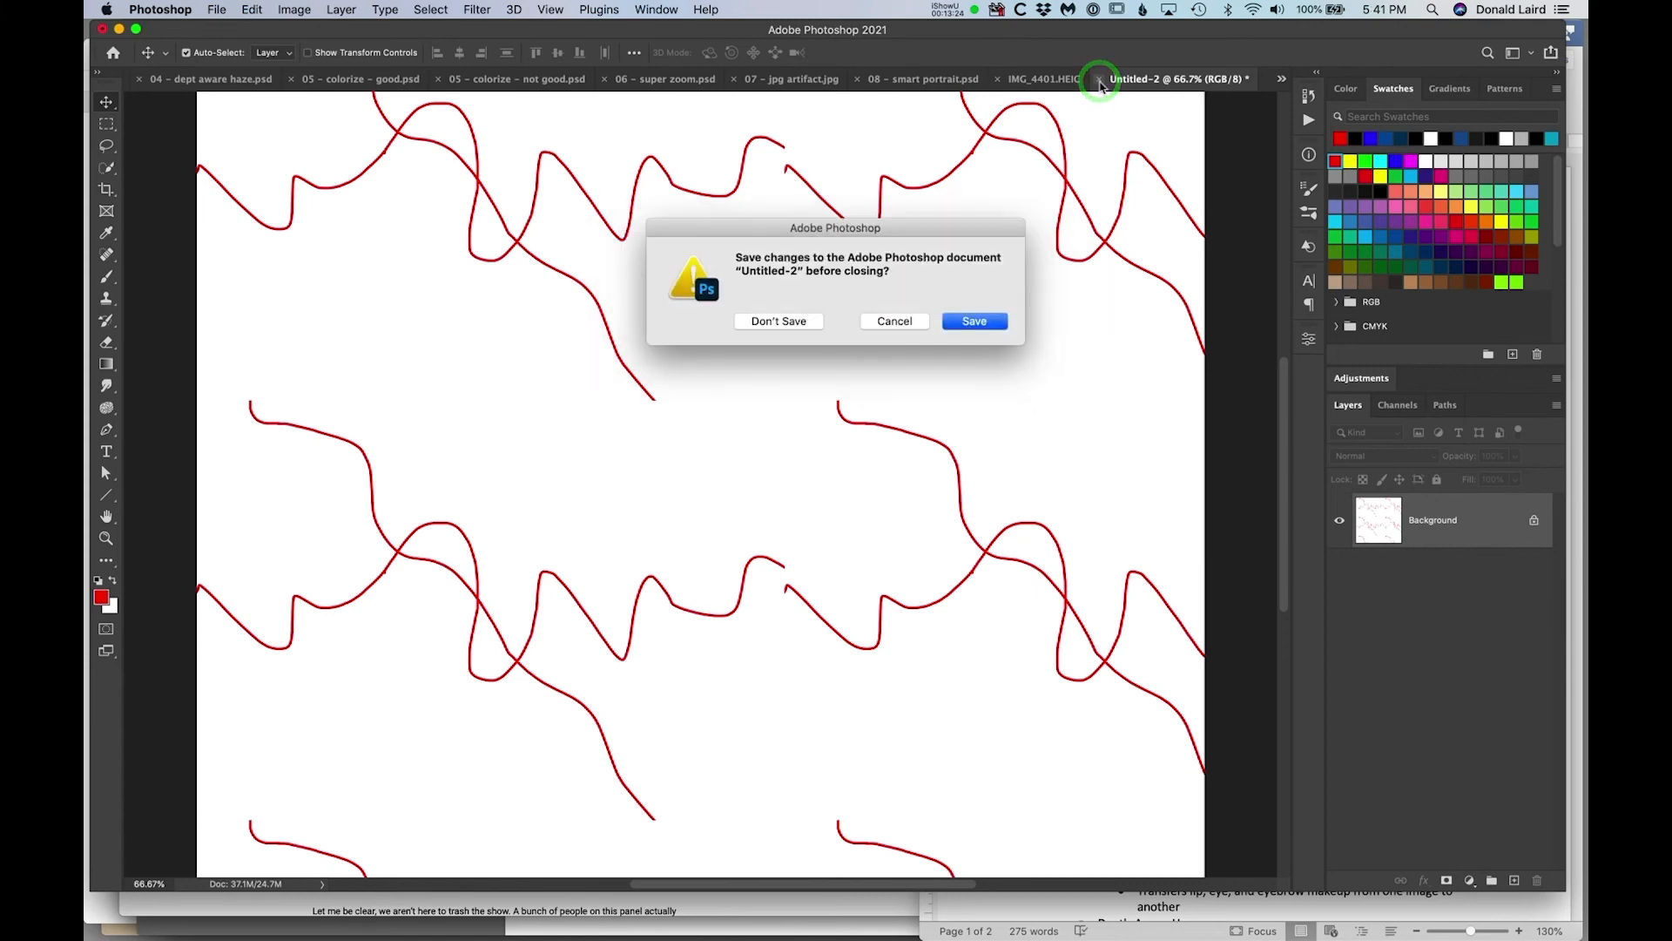
{"action": "left_click", "coordinate": [778, 322]}
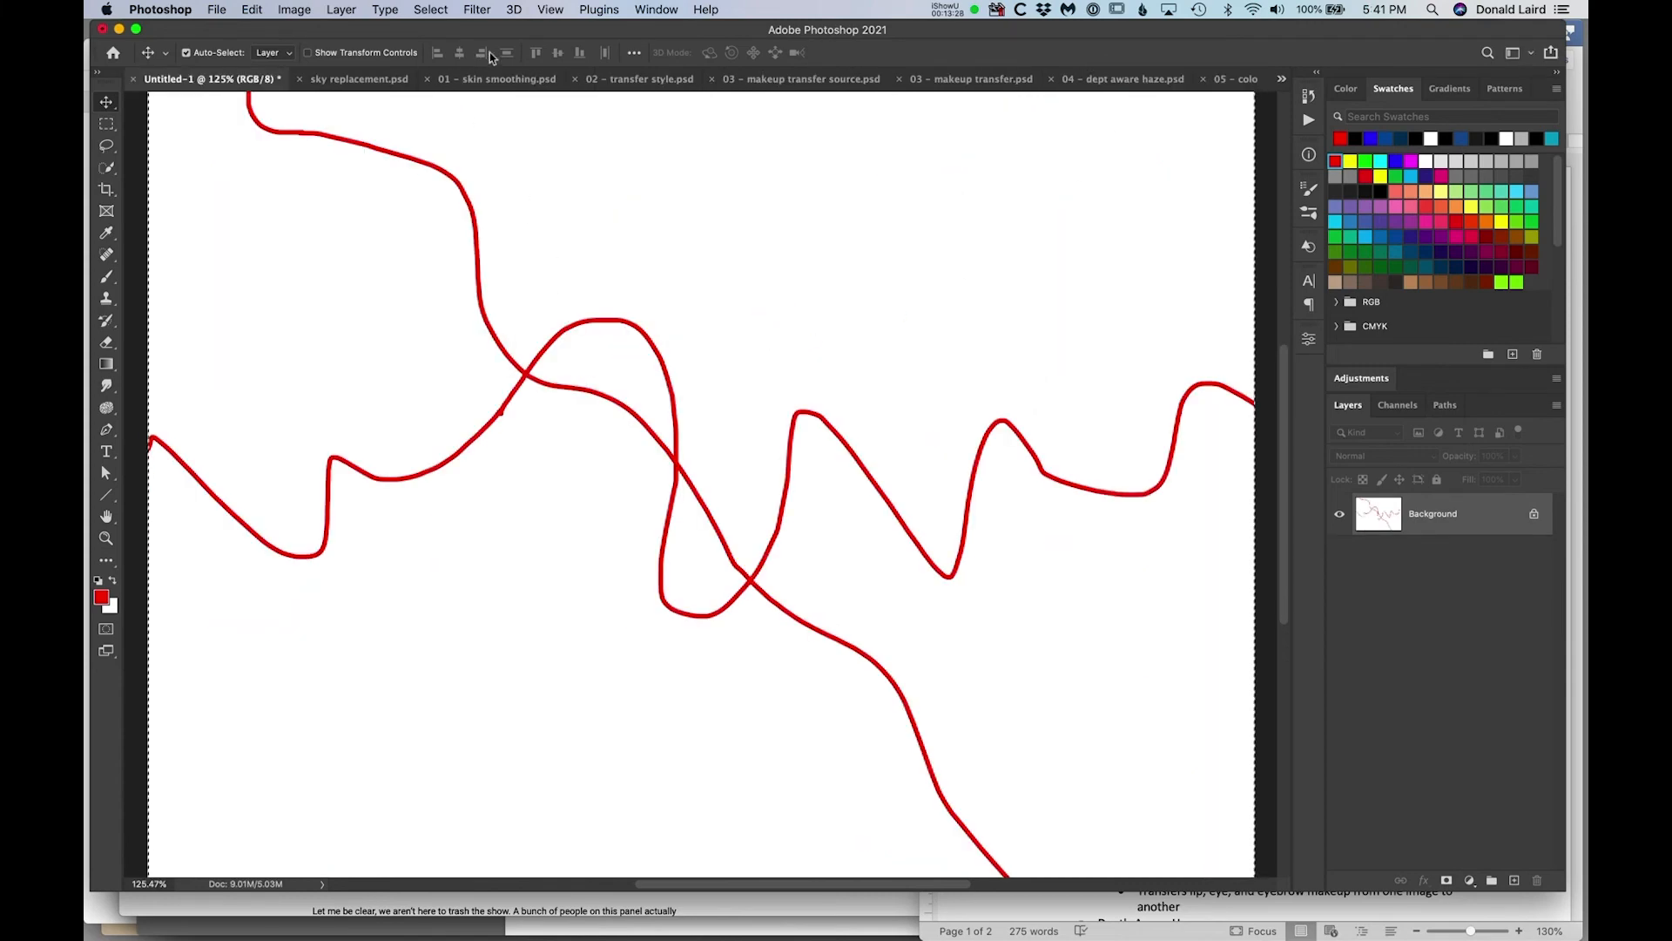
Turn on Pattern Preview for Untitled-1 and inspect how the red lines repeat around the tile.
{"action": "left_click", "coordinate": [550, 10]}
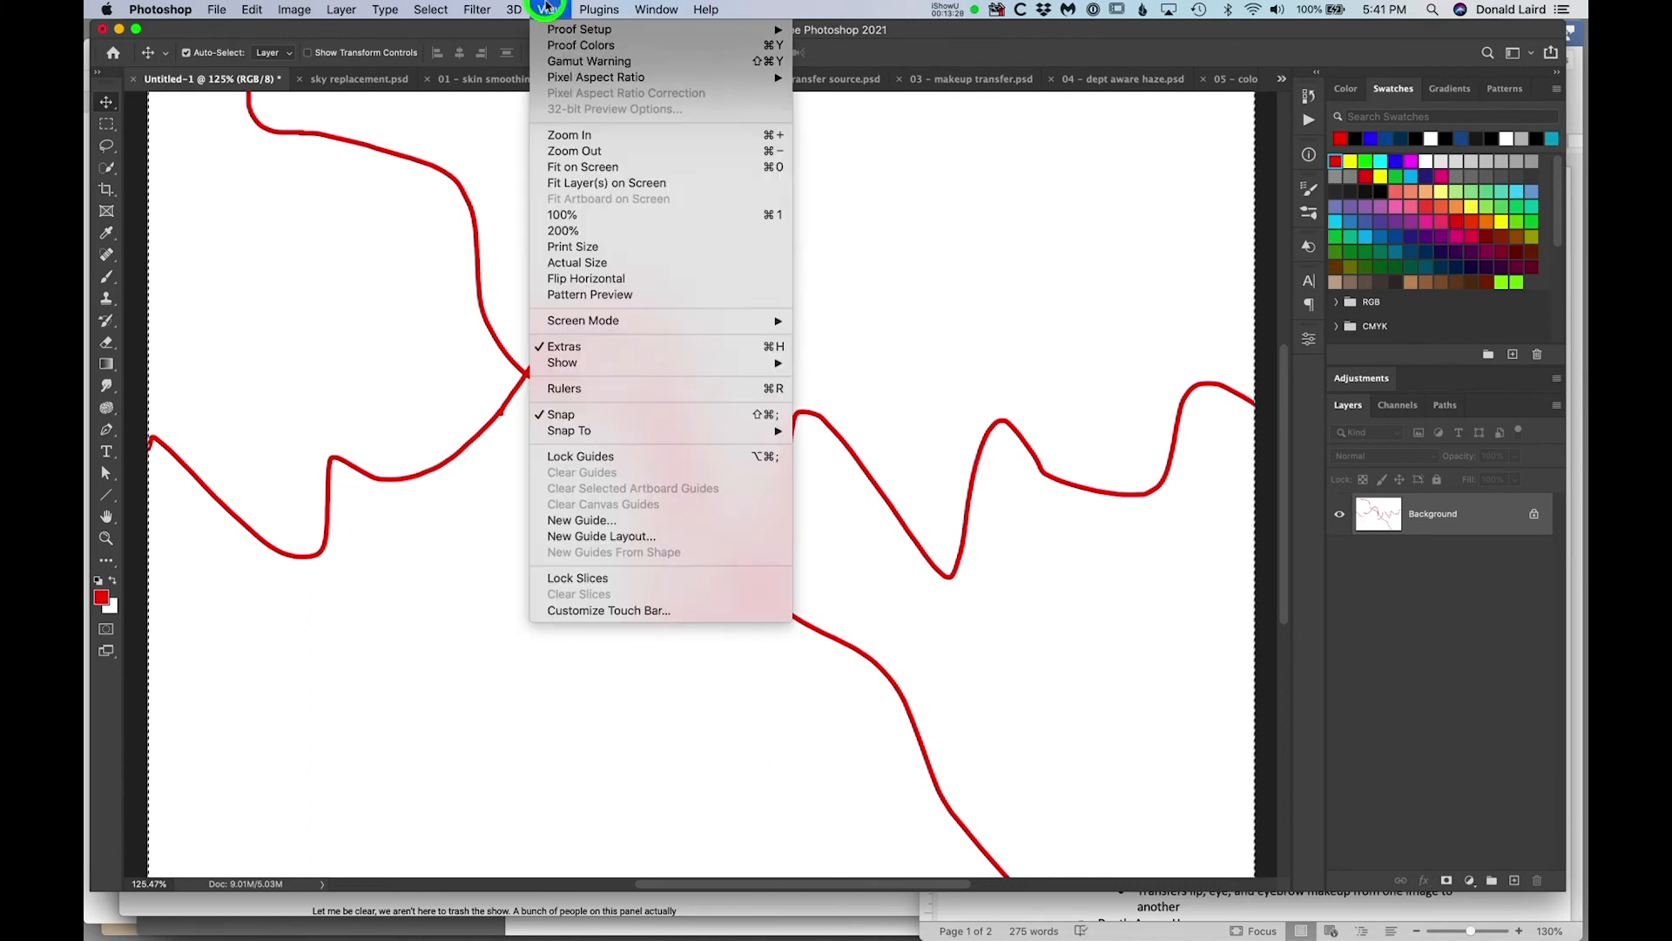
{"action": "left_click", "coordinate": [649, 296]}
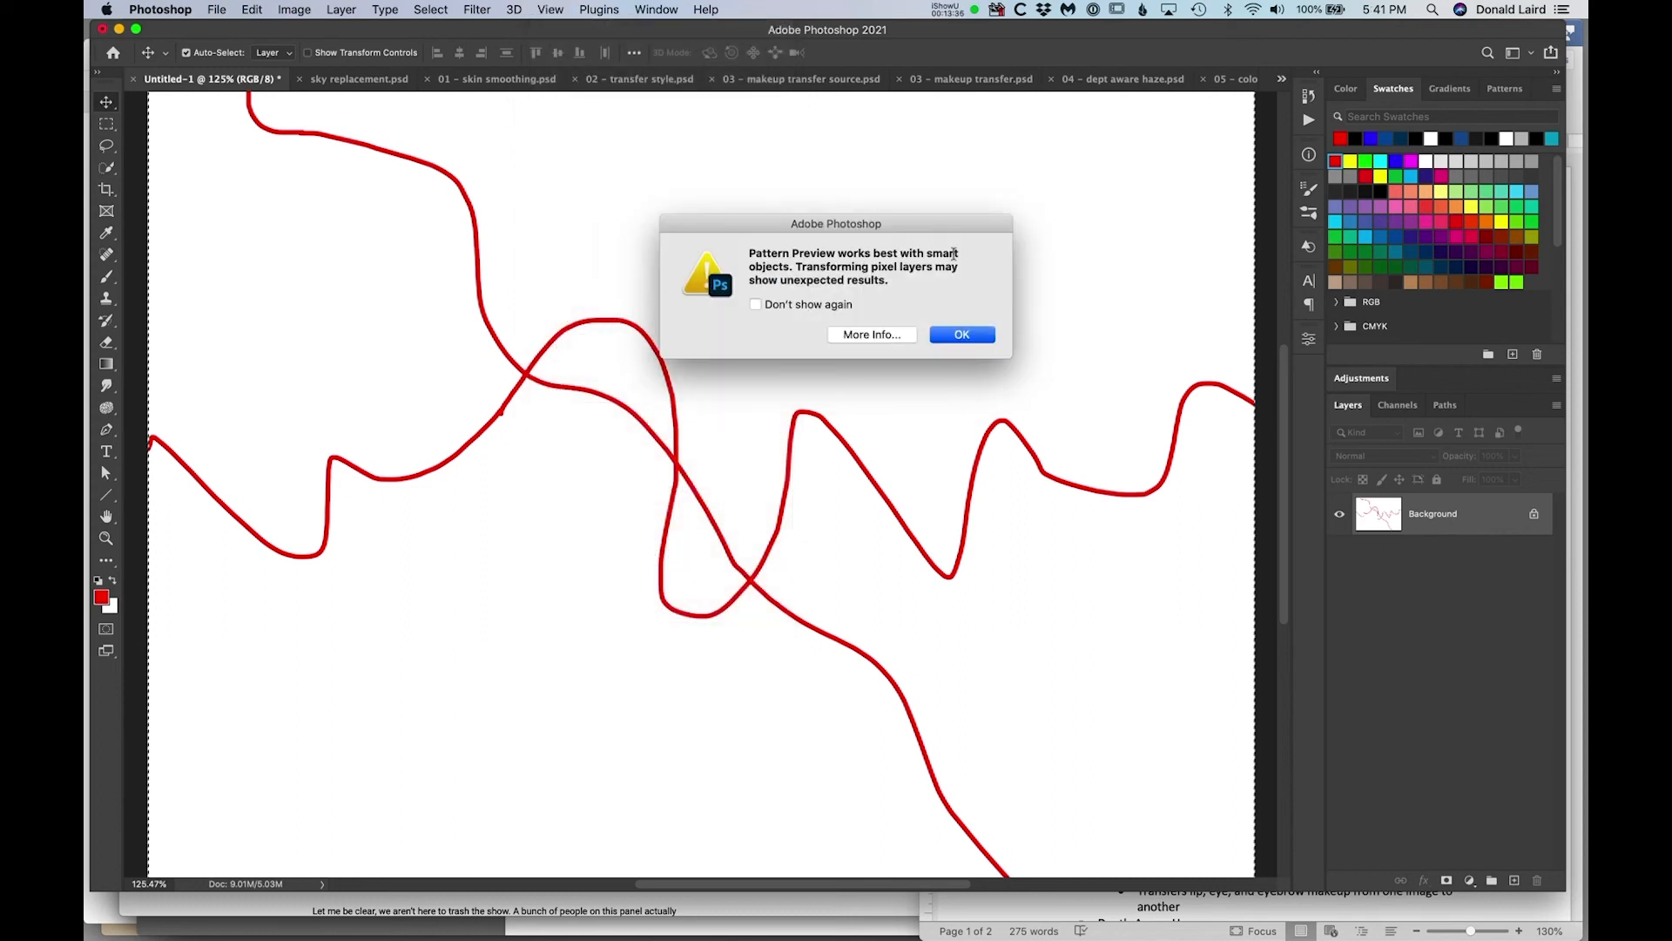
{"action": "left_click", "coordinate": [958, 336]}
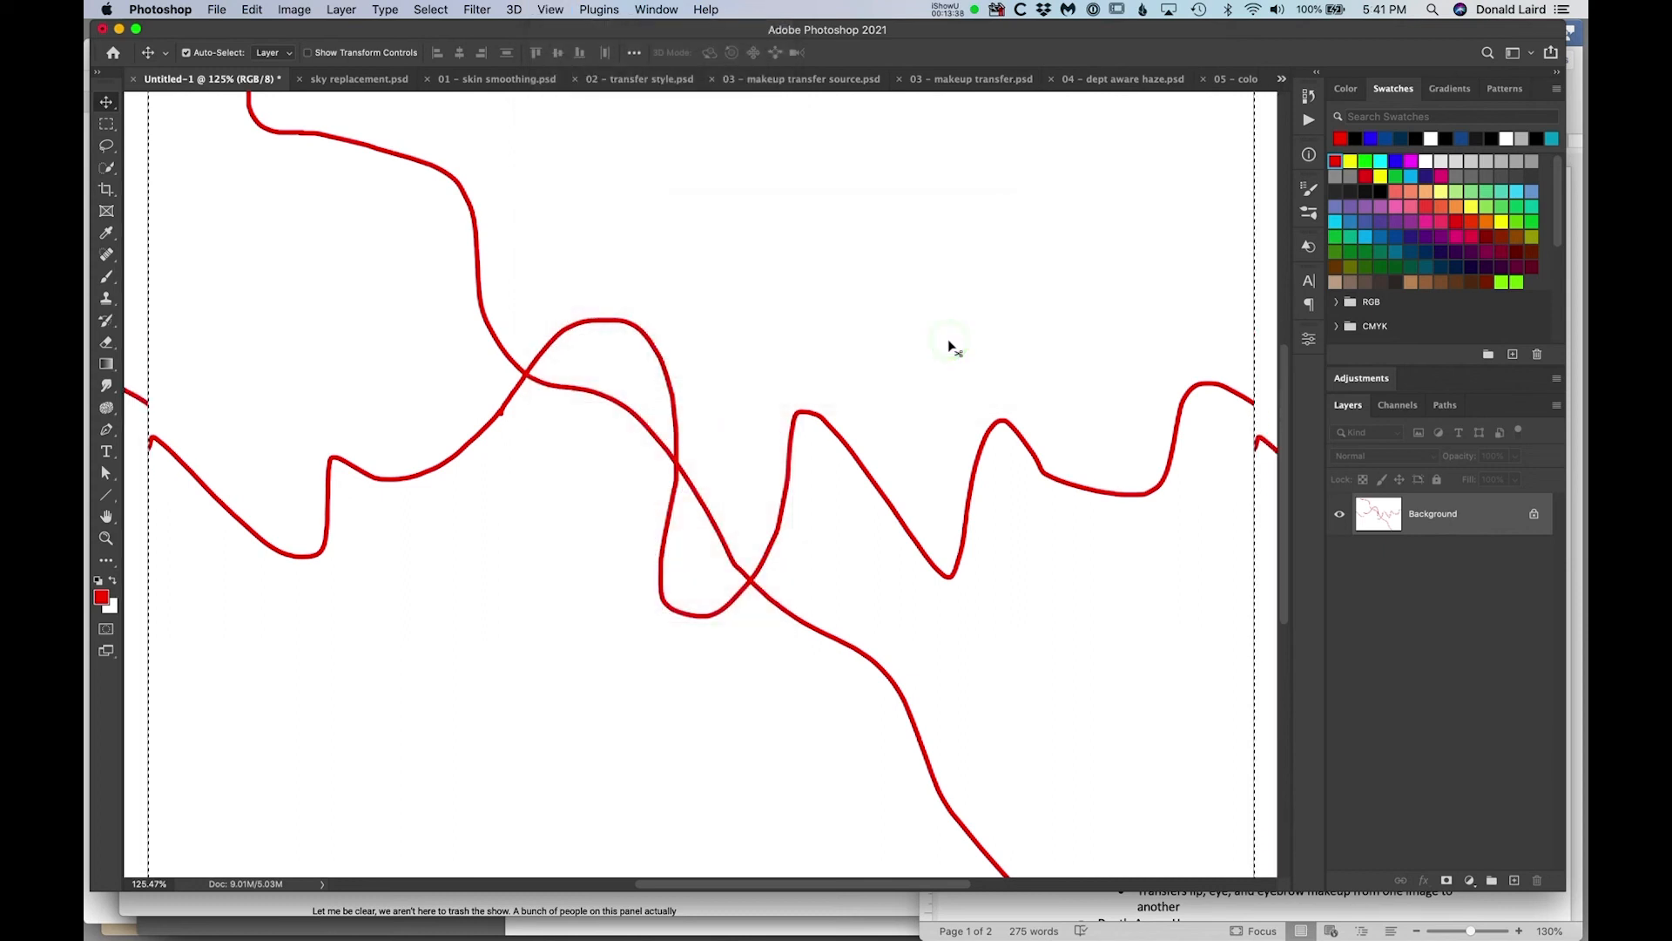
{"action": "key", "text": "super+minus"}
{"action": "key", "text": "super+minus"}
{"action": "key", "text": "super+minus"}
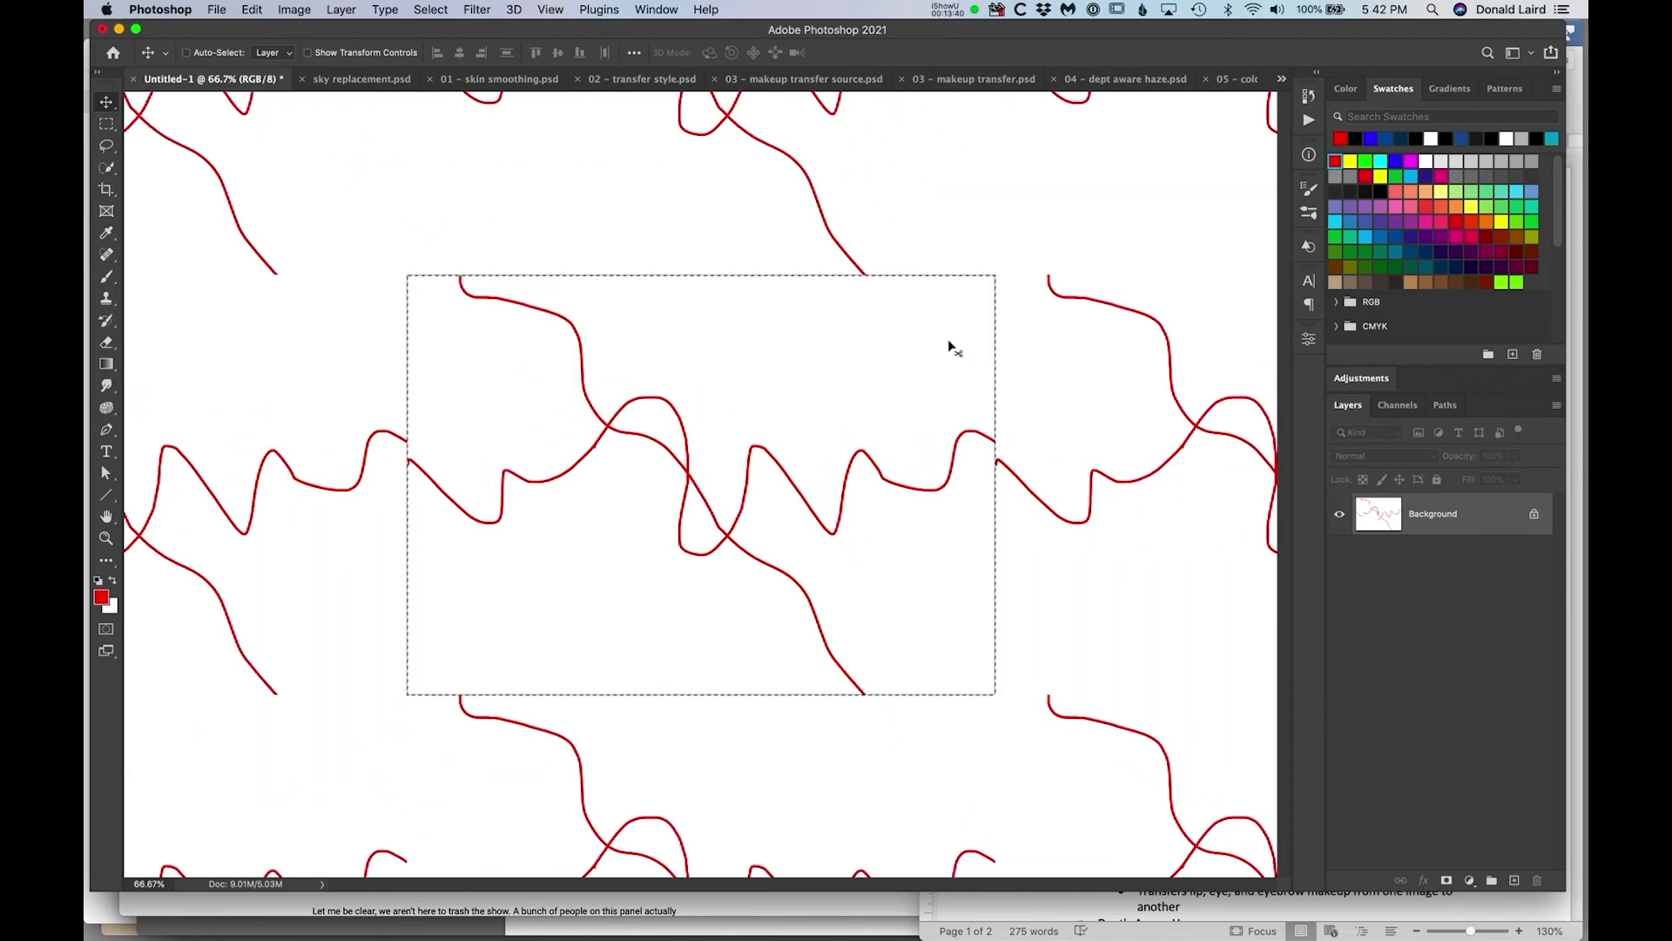
{"action": "key", "text": "super+minus"}
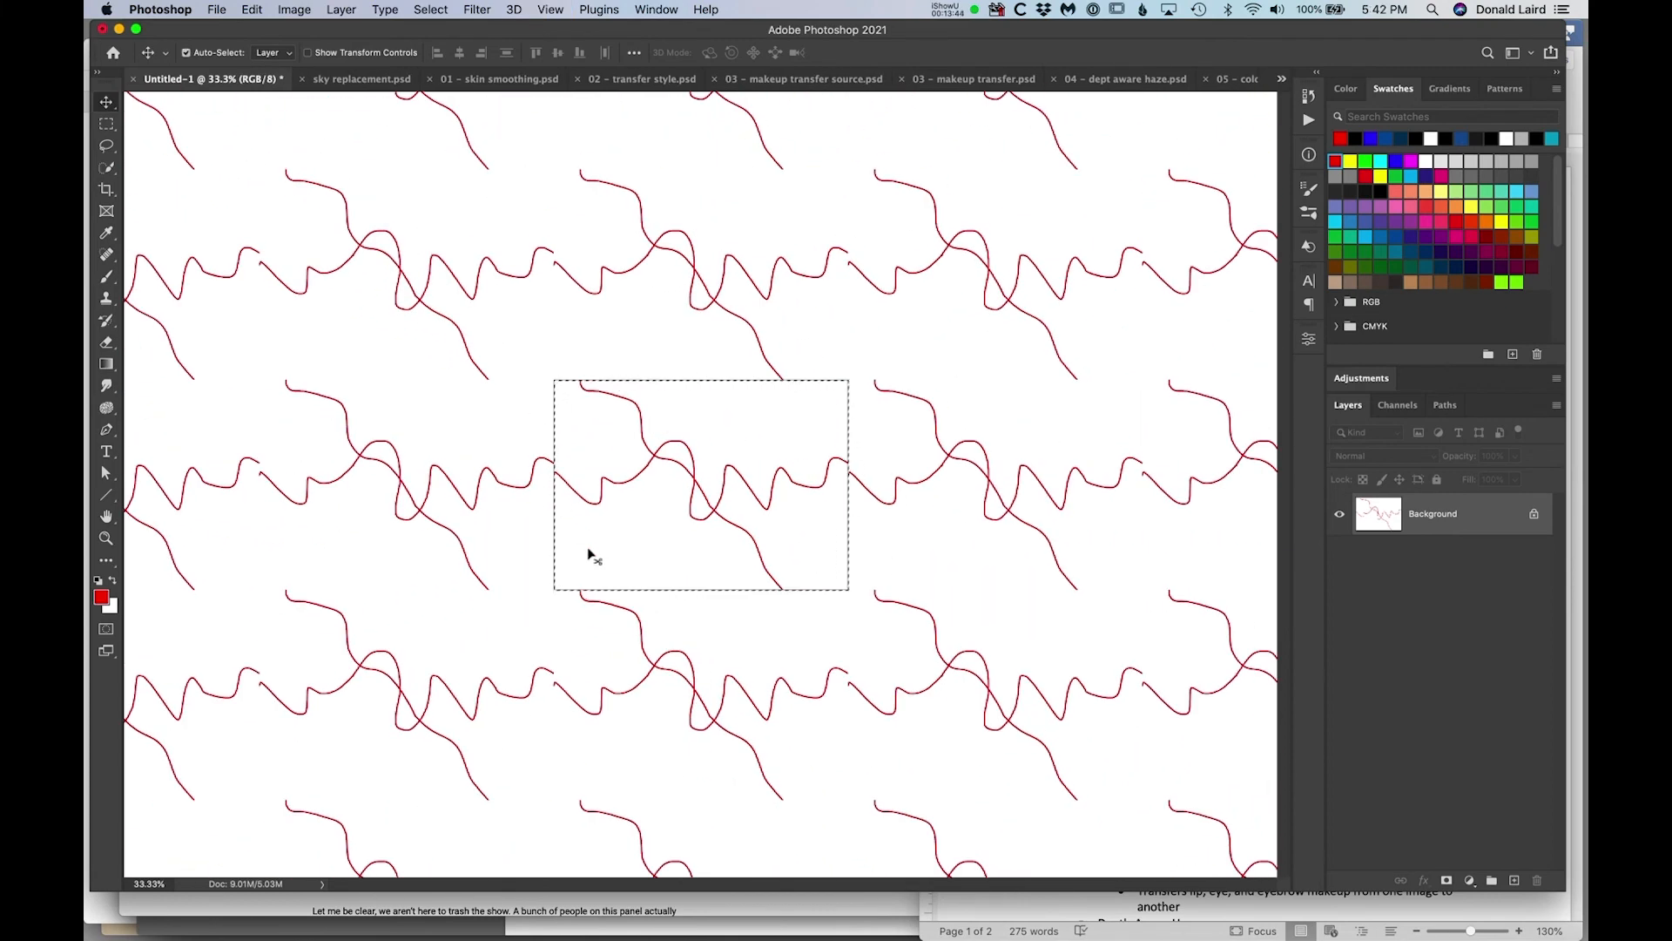
Turn off Pattern Preview and undo the canvas selection and the red brush lines, back to a blank background.
{"action": "key", "text": "super+d"}
{"action": "key", "text": "super+z"}
{"action": "key", "text": "super+z"}
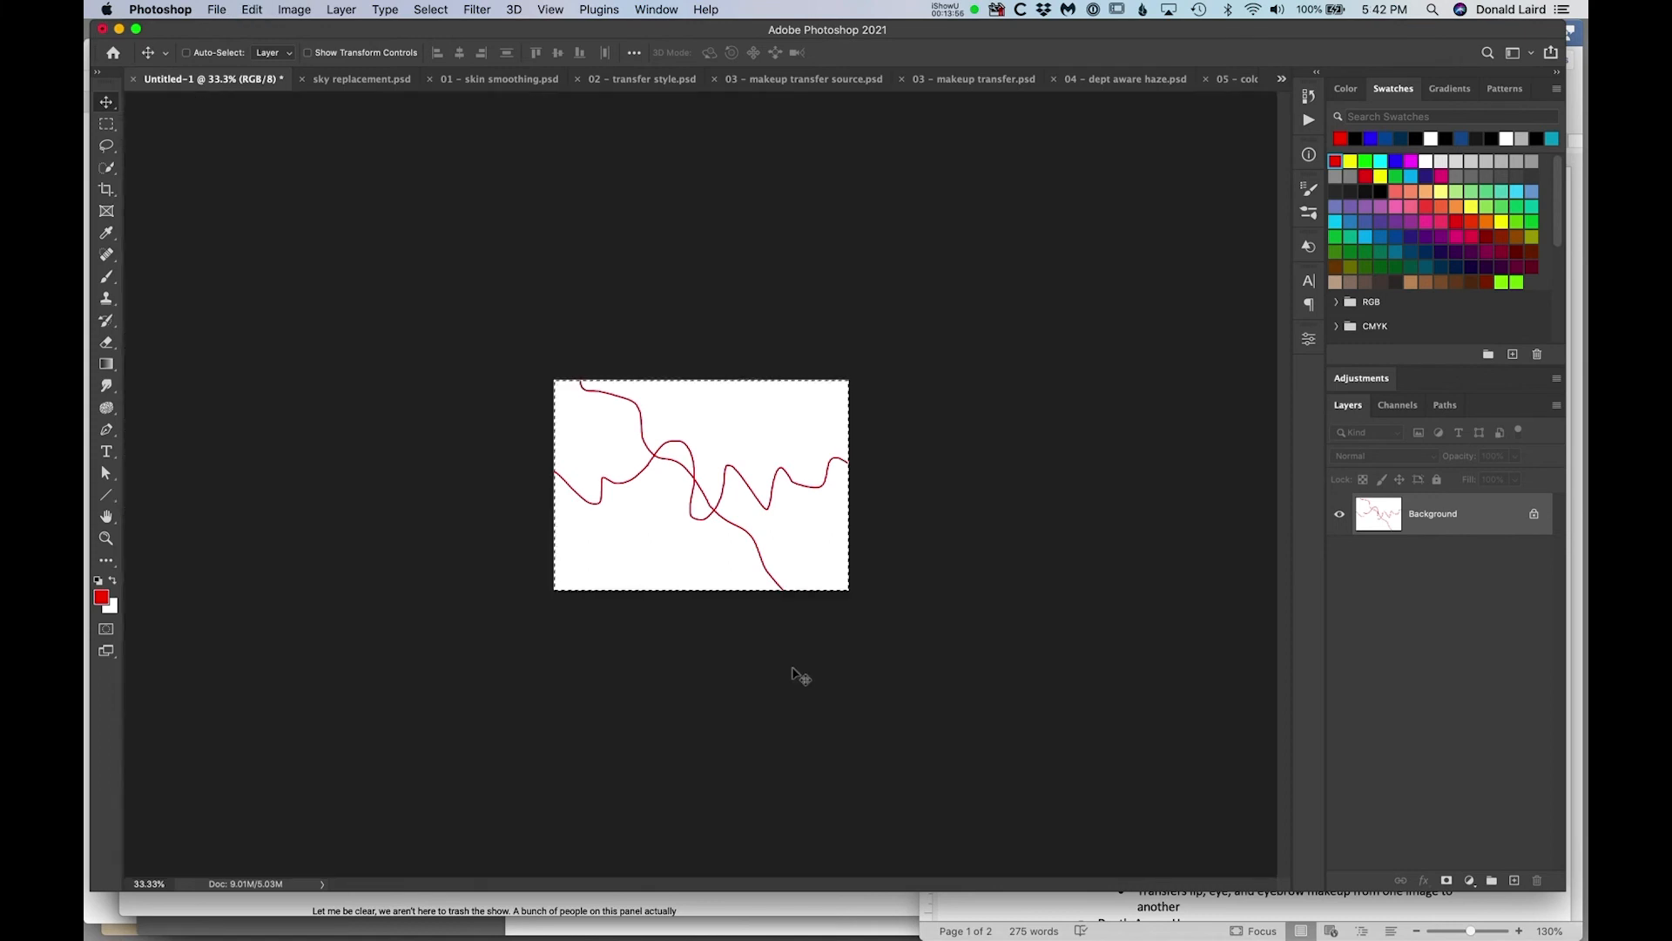
{"action": "key", "text": "super+z"}
{"action": "key", "text": "super+z"}
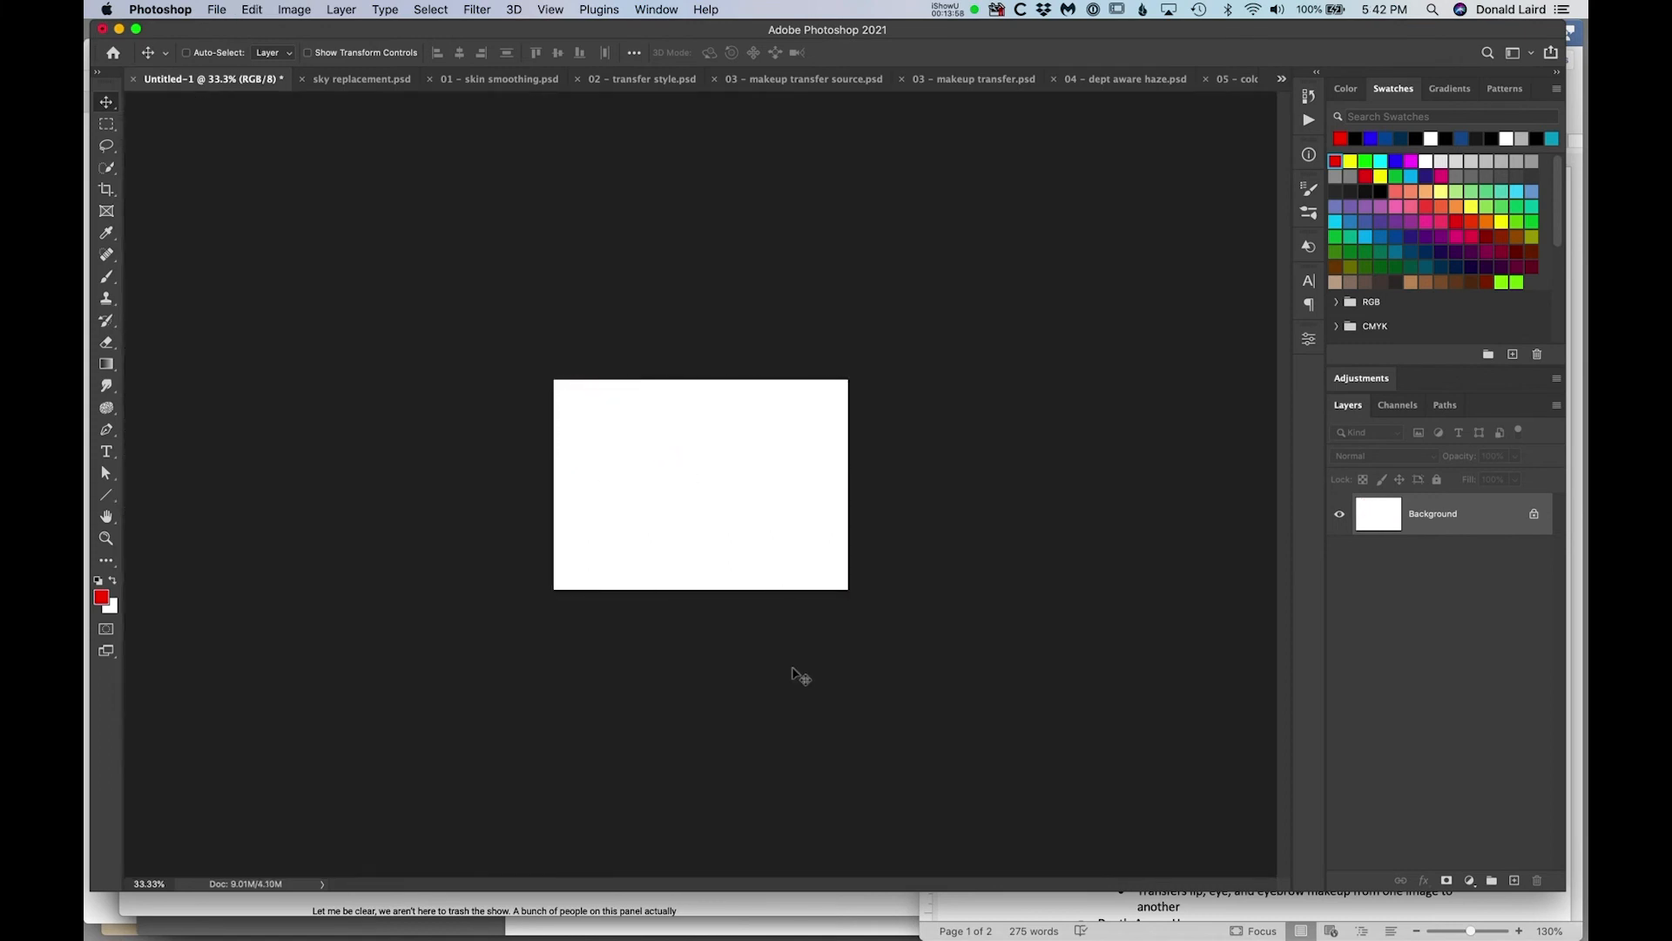
Turn on Pattern Preview for the blank canvas, accepting the smart object warning.
{"action": "left_click", "coordinate": [546, 9]}
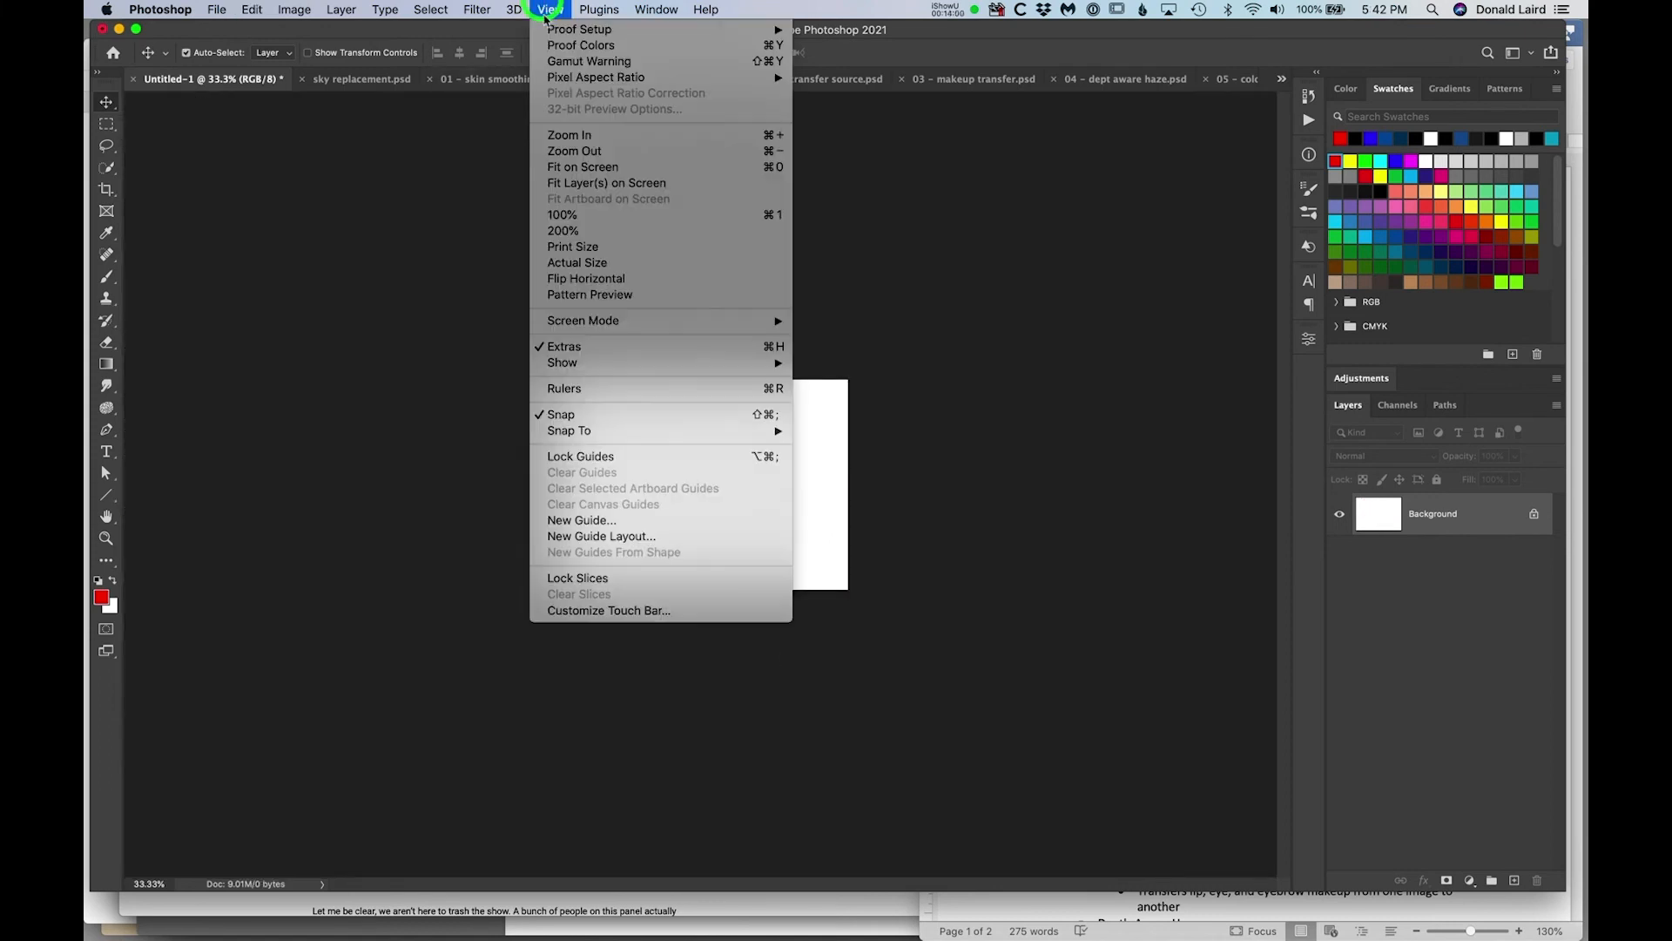
{"action": "left_click", "coordinate": [572, 292]}
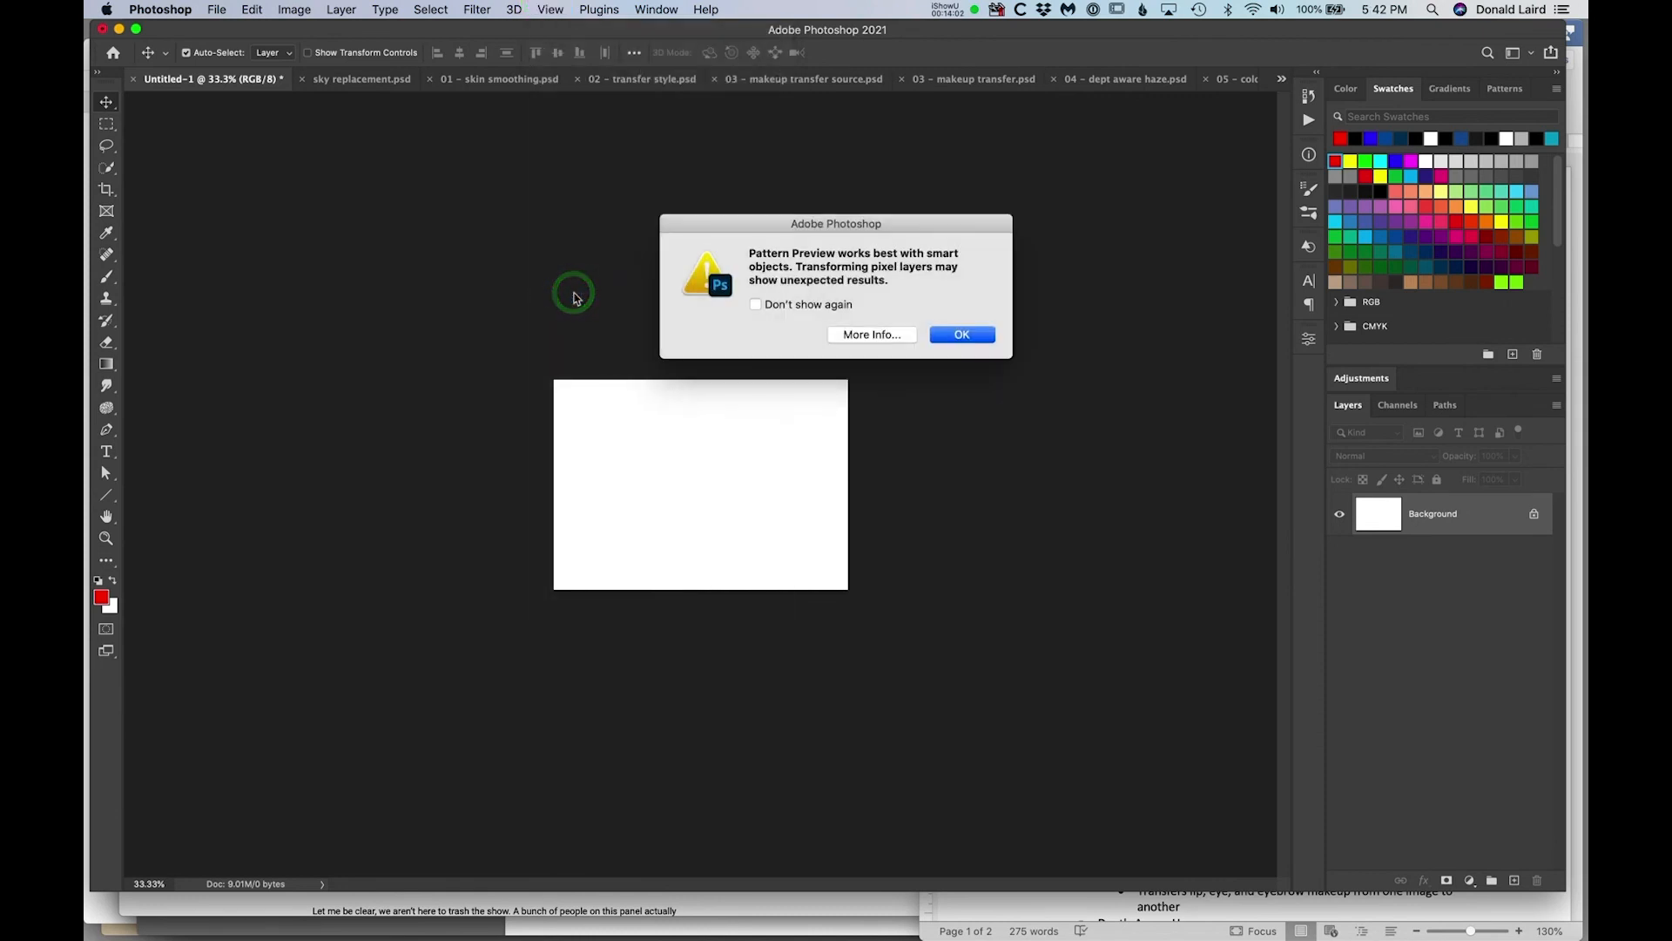
{"action": "key", "text": "Return"}
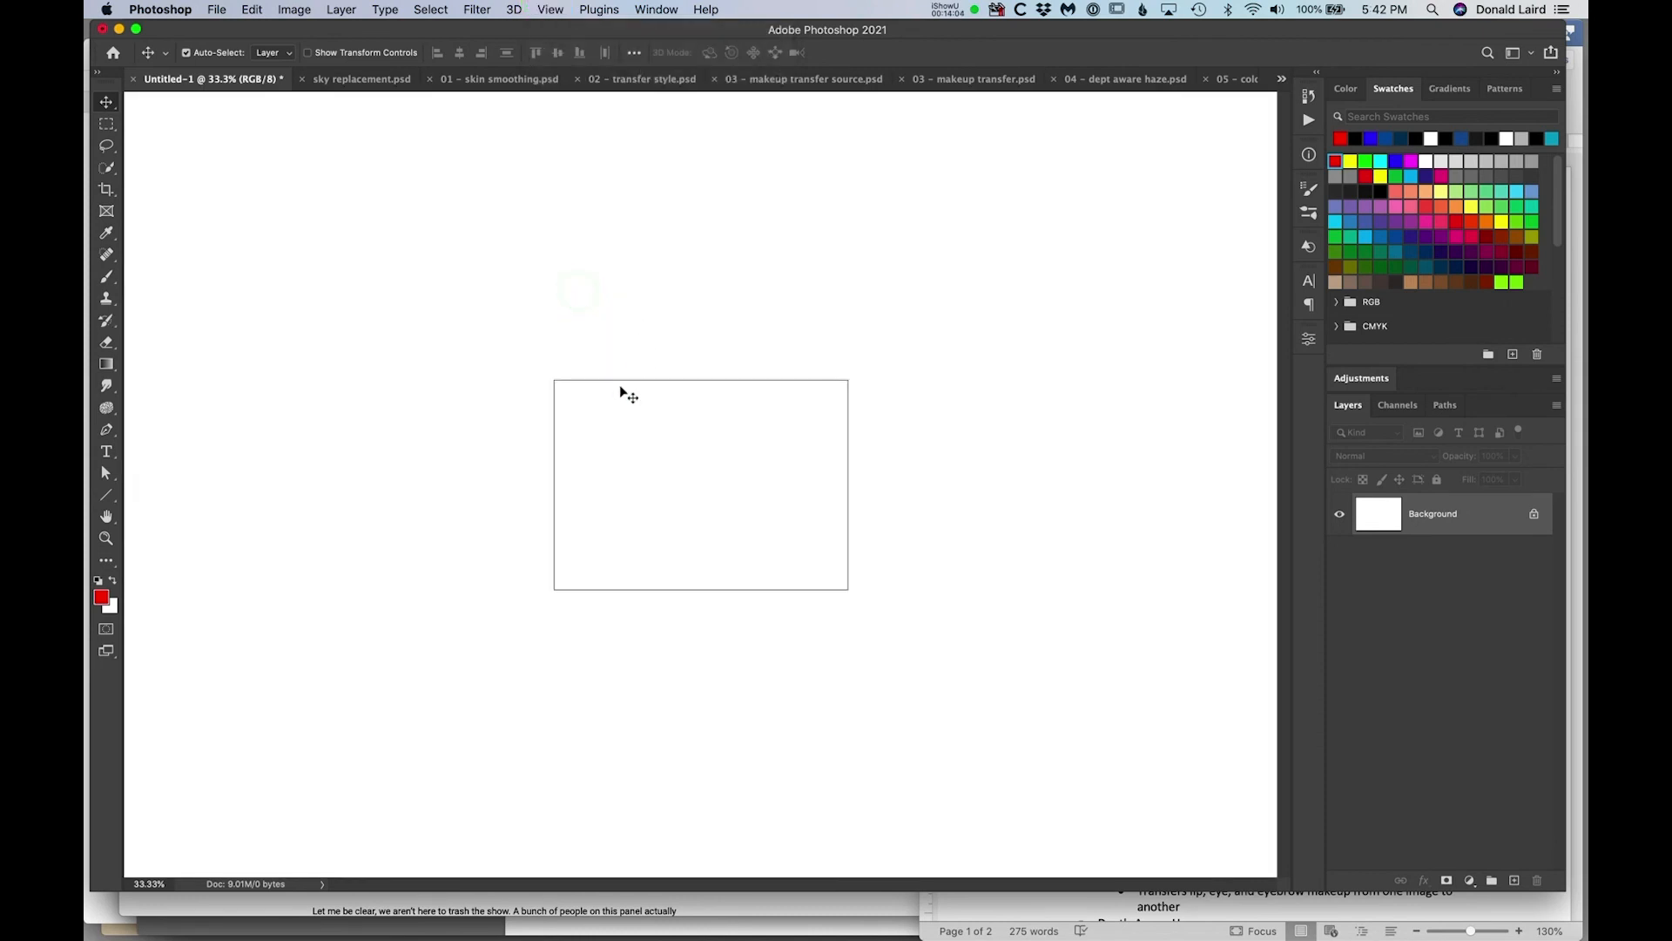
Paint four crossing wavy red brush lines through the tile, two of them diagonal, and check the repeating pattern.
{"action": "key", "text": "b"}
{"action": "mouse_move", "coordinate": [654, 403]}
{"action": "left_mouse_down"}
{"action": "mouse_move", "coordinate": [691, 429]}
{"action": "mouse_move", "coordinate": [665, 556]}
{"action": "mouse_move", "coordinate": [683, 593]}
{"action": "mouse_move", "coordinate": [651, 609]}
{"action": "left_mouse_up"}
{"action": "mouse_move", "coordinate": [537, 471]}
{"action": "left_mouse_down"}
{"action": "mouse_move", "coordinate": [599, 460]}
{"action": "mouse_move", "coordinate": [651, 486]}
{"action": "mouse_move", "coordinate": [714, 456]}
{"action": "mouse_move", "coordinate": [833, 471]}
{"action": "left_mouse_up"}
{"action": "mouse_move", "coordinate": [886, 340]}
{"action": "left_mouse_down"}
{"action": "mouse_move", "coordinate": [840, 390]}
{"action": "mouse_move", "coordinate": [760, 422]}
{"action": "mouse_move", "coordinate": [730, 468]}
{"action": "mouse_move", "coordinate": [638, 511]}
{"action": "mouse_move", "coordinate": [588, 552]}
{"action": "left_mouse_up"}
{"action": "mouse_move", "coordinate": [520, 354]}
{"action": "left_mouse_down"}
{"action": "mouse_move", "coordinate": [570, 405]}
{"action": "mouse_move", "coordinate": [660, 450]}
{"action": "mouse_move", "coordinate": [724, 526]}
{"action": "mouse_move", "coordinate": [769, 526]}
{"action": "mouse_move", "coordinate": [832, 566]}
{"action": "left_mouse_up"}
{"action": "key", "text": "super+minus"}
{"action": "key", "text": "super+minus"}
{"action": "key", "text": "super+minus"}
{"action": "key", "text": "super+minus"}
{"action": "key", "text": "super+minus"}
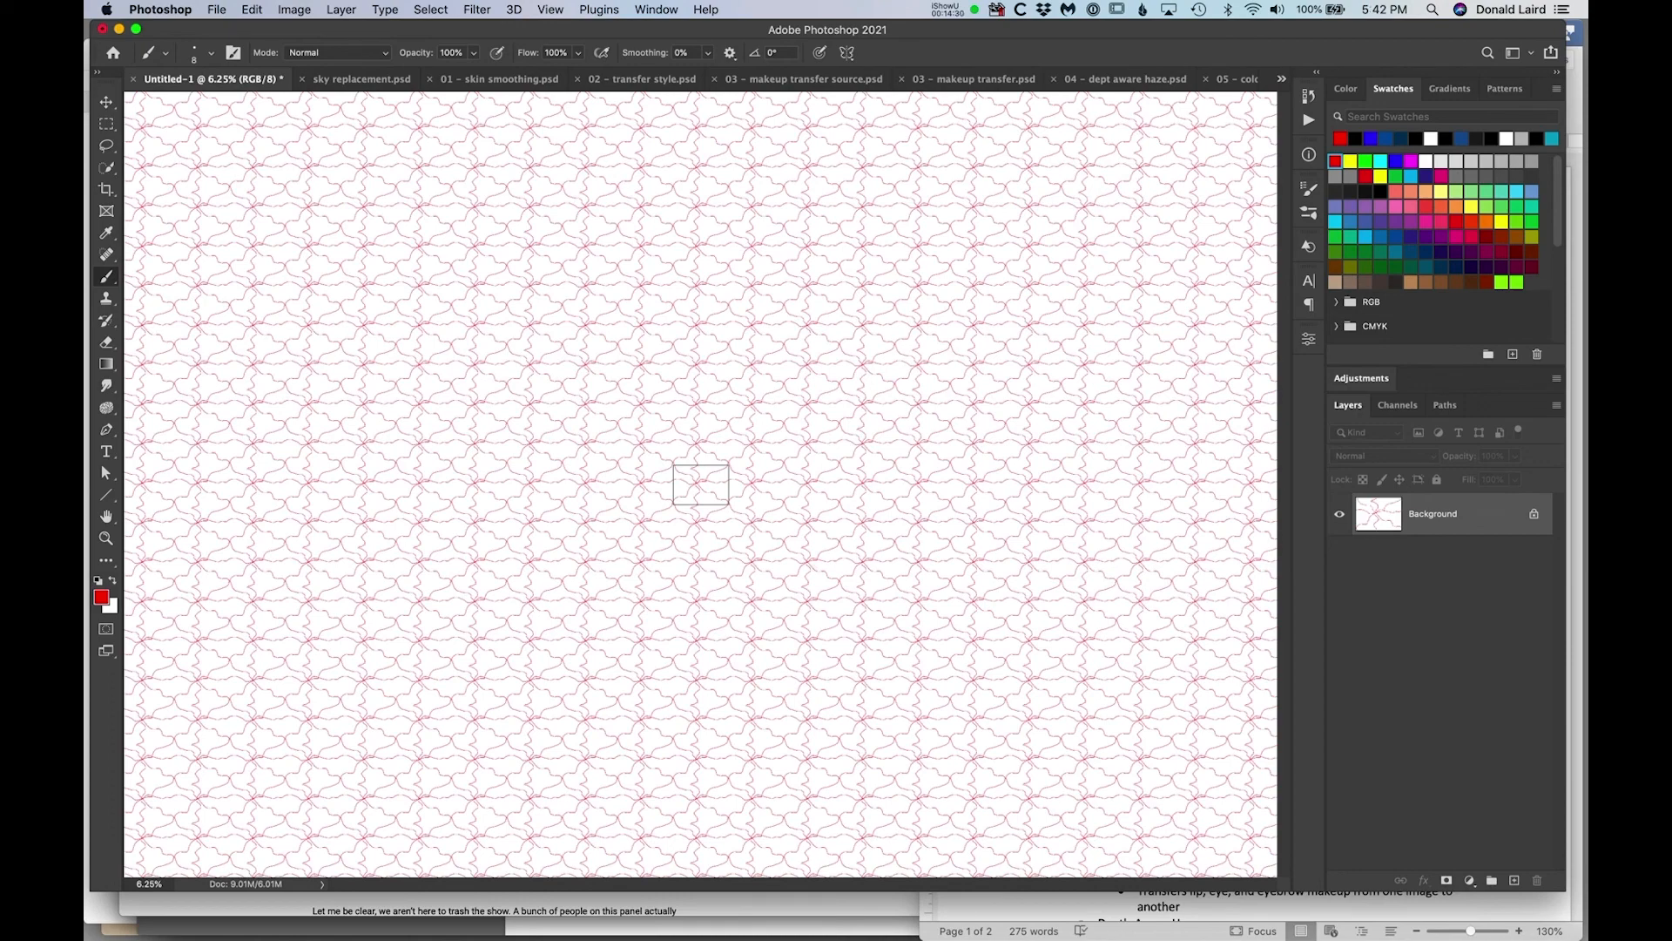
Undo the red brush lines until the pattern tile is blank.
{"action": "key", "text": "super+plus"}
{"action": "key", "text": "super+plus"}
{"action": "key", "text": "super+plus"}
{"action": "key", "text": "super+plus"}
{"action": "key", "text": "super+plus"}
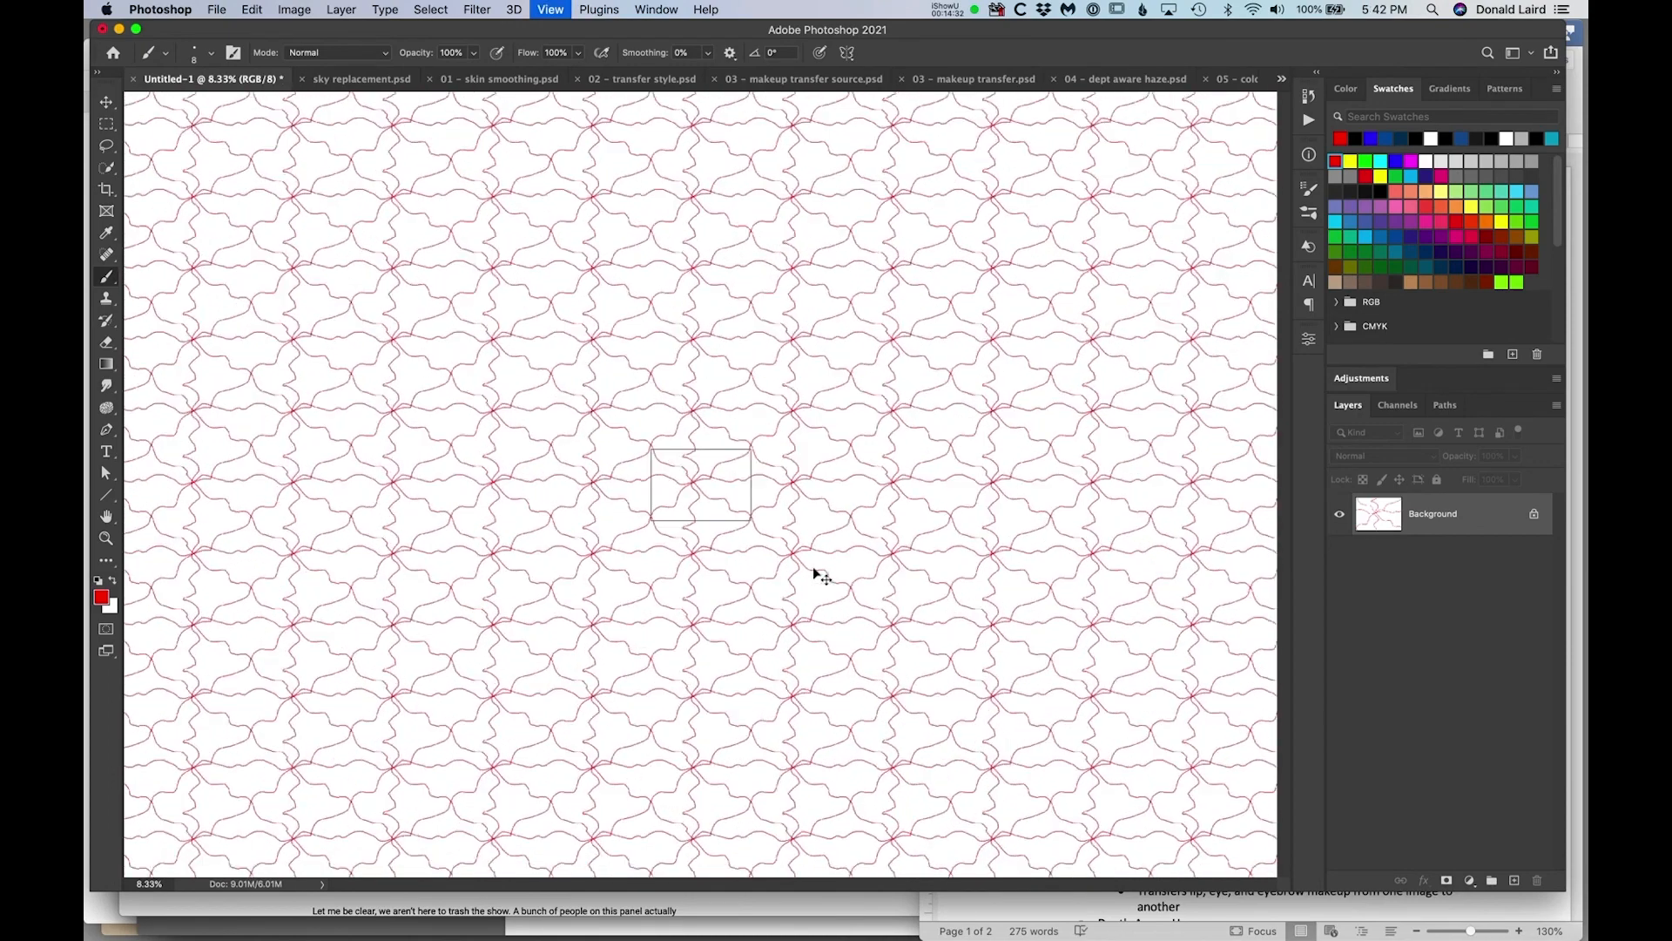
{"action": "key", "text": "super+plus"}
{"action": "key", "text": "super+plus"}
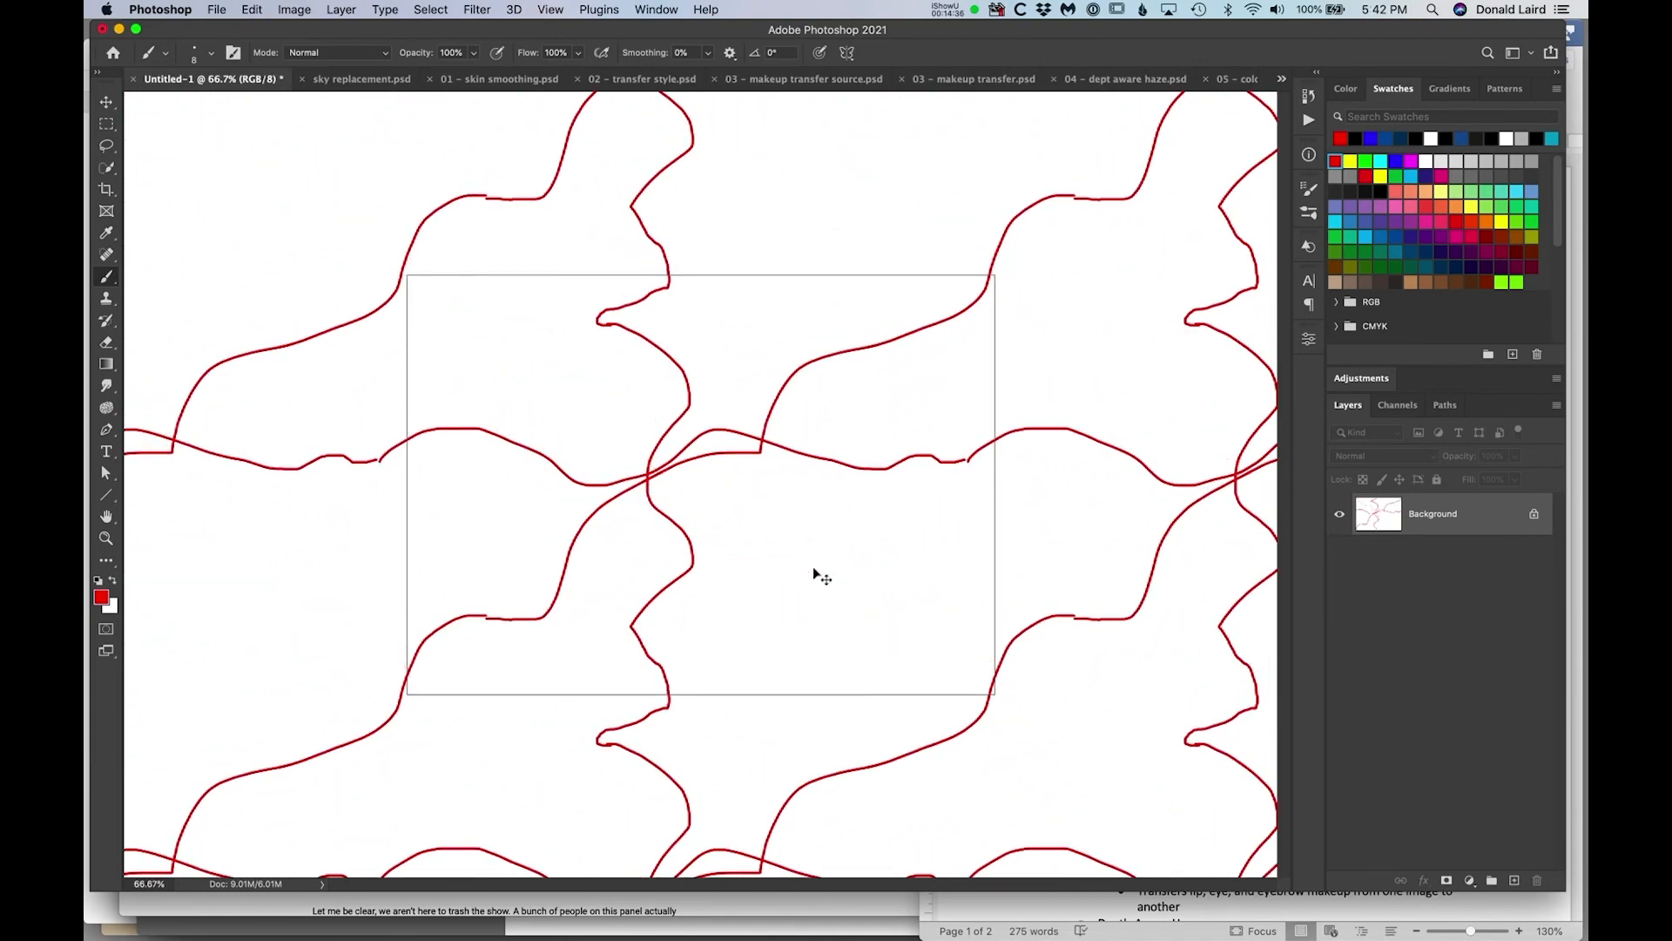
{"action": "key", "text": "super+z"}
{"action": "key", "text": "super+z"}
{"action": "key", "text": "super+z"}
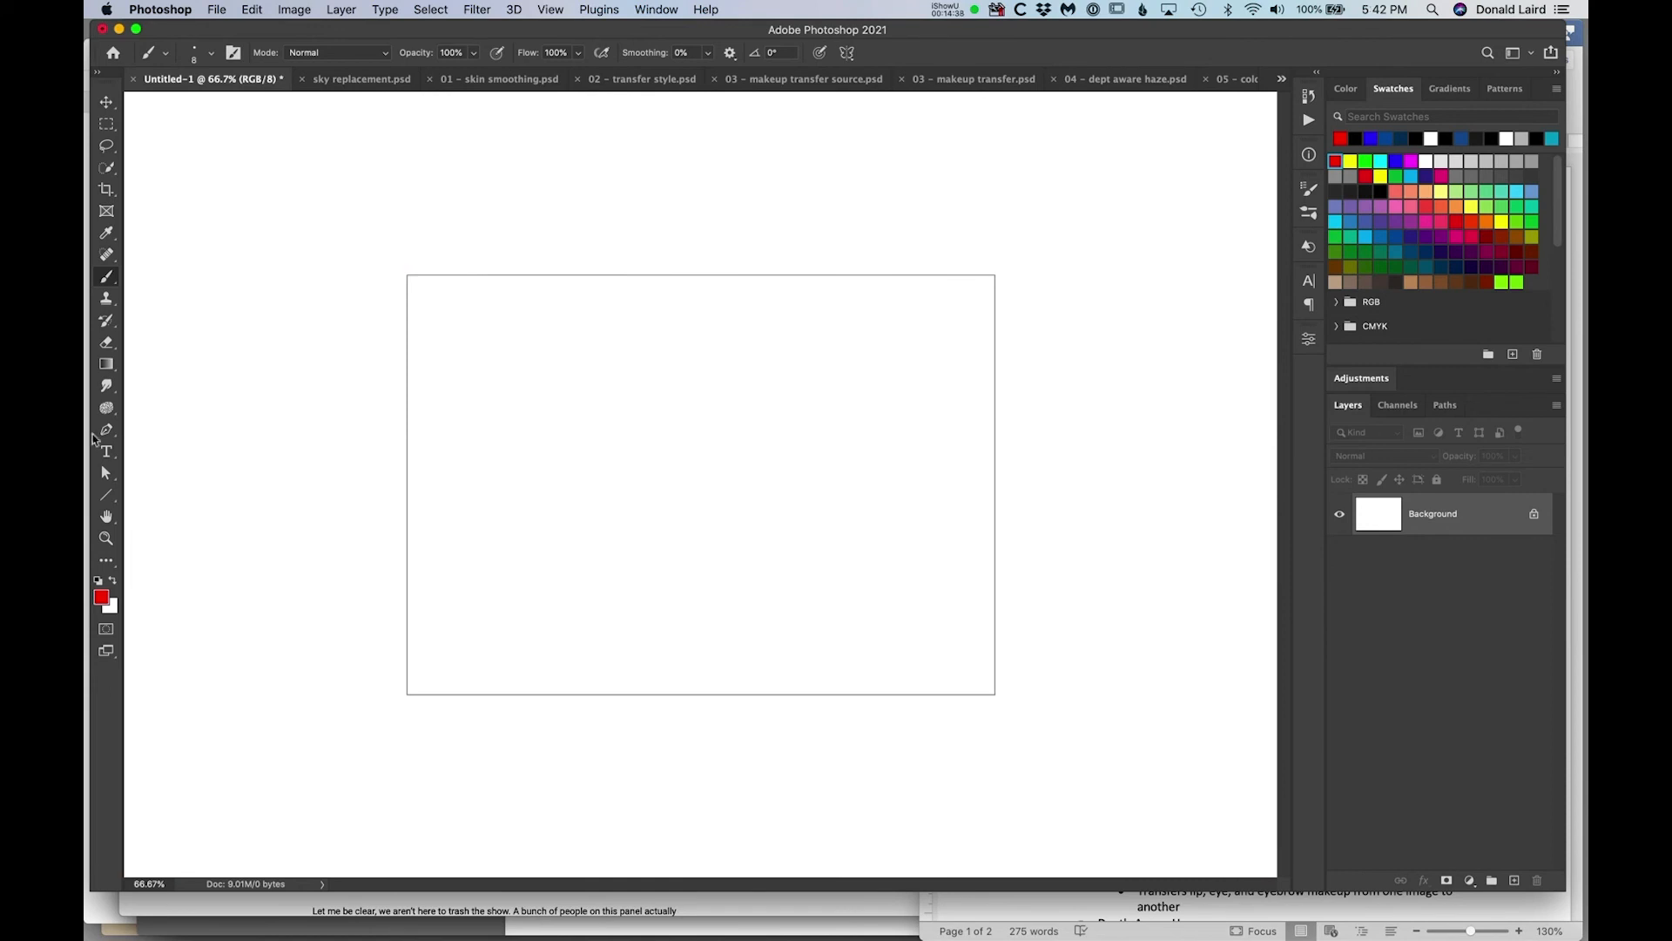
Draw four red paw-print custom shapes inside the tile, about 375 × 499, 455 × 434, 243 × 216 and 420 × 415 px.
{"action": "mouse_move", "coordinate": [106, 493]}
{"action": "left_mouse_down"}
{"action": "mouse_move", "coordinate": [174, 523]}
{"action": "mouse_move", "coordinate": [179, 587]}
{"action": "left_mouse_up"}
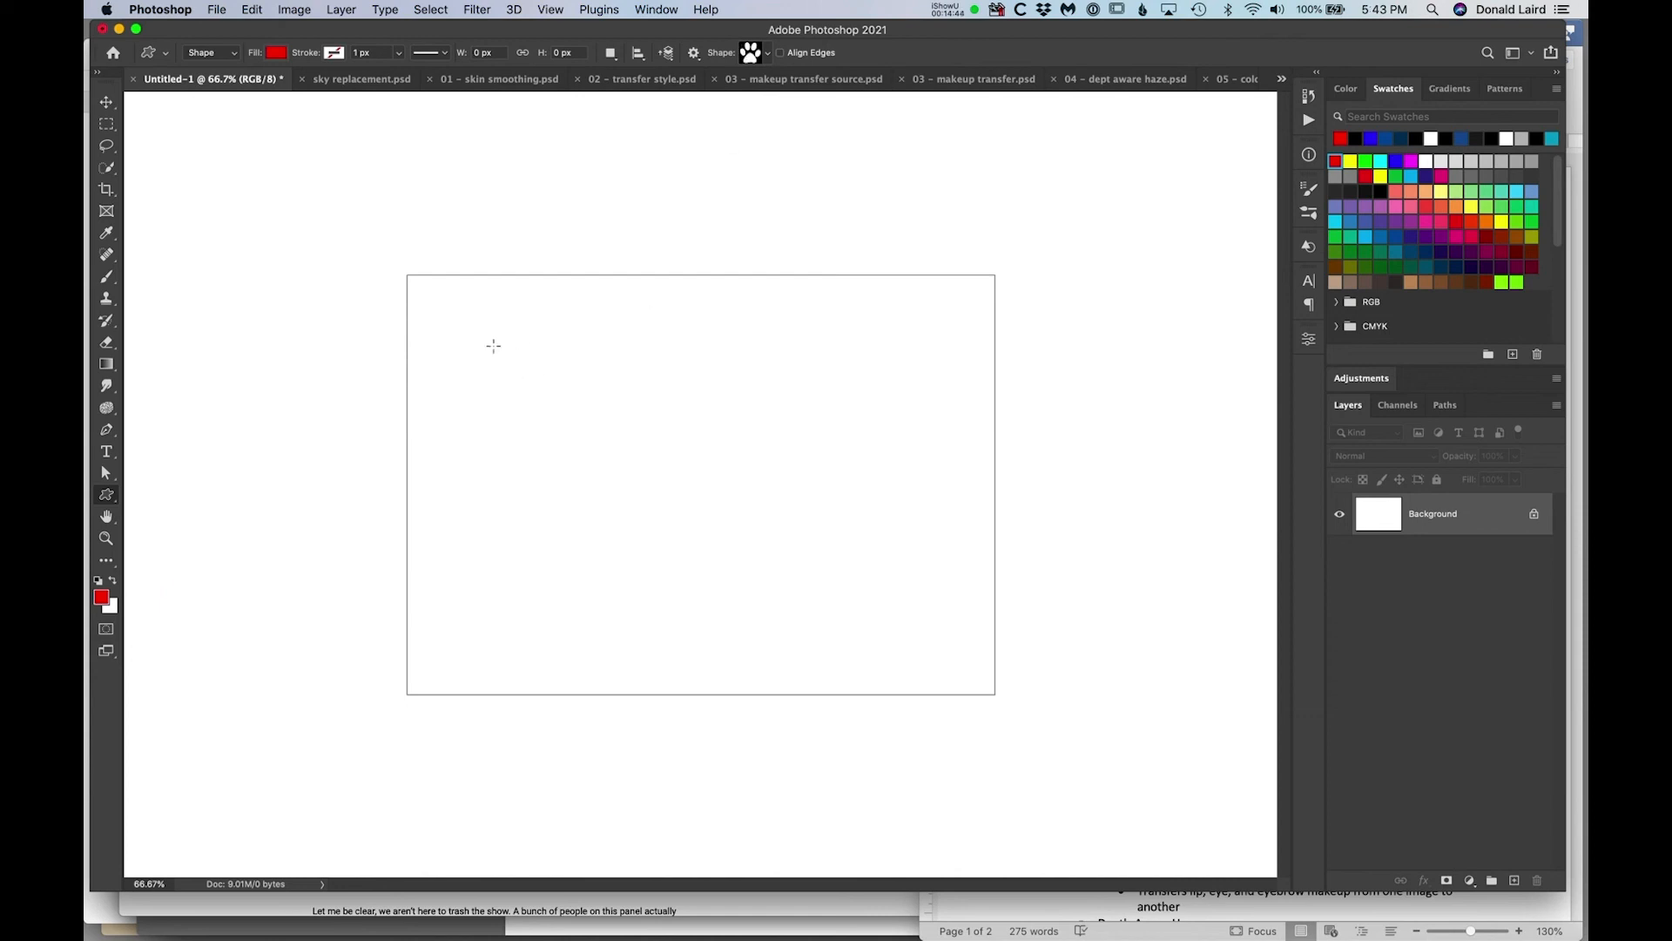
{"action": "left_click_drag", "start_coordinate": [493, 346], "coordinate": [597, 486]}
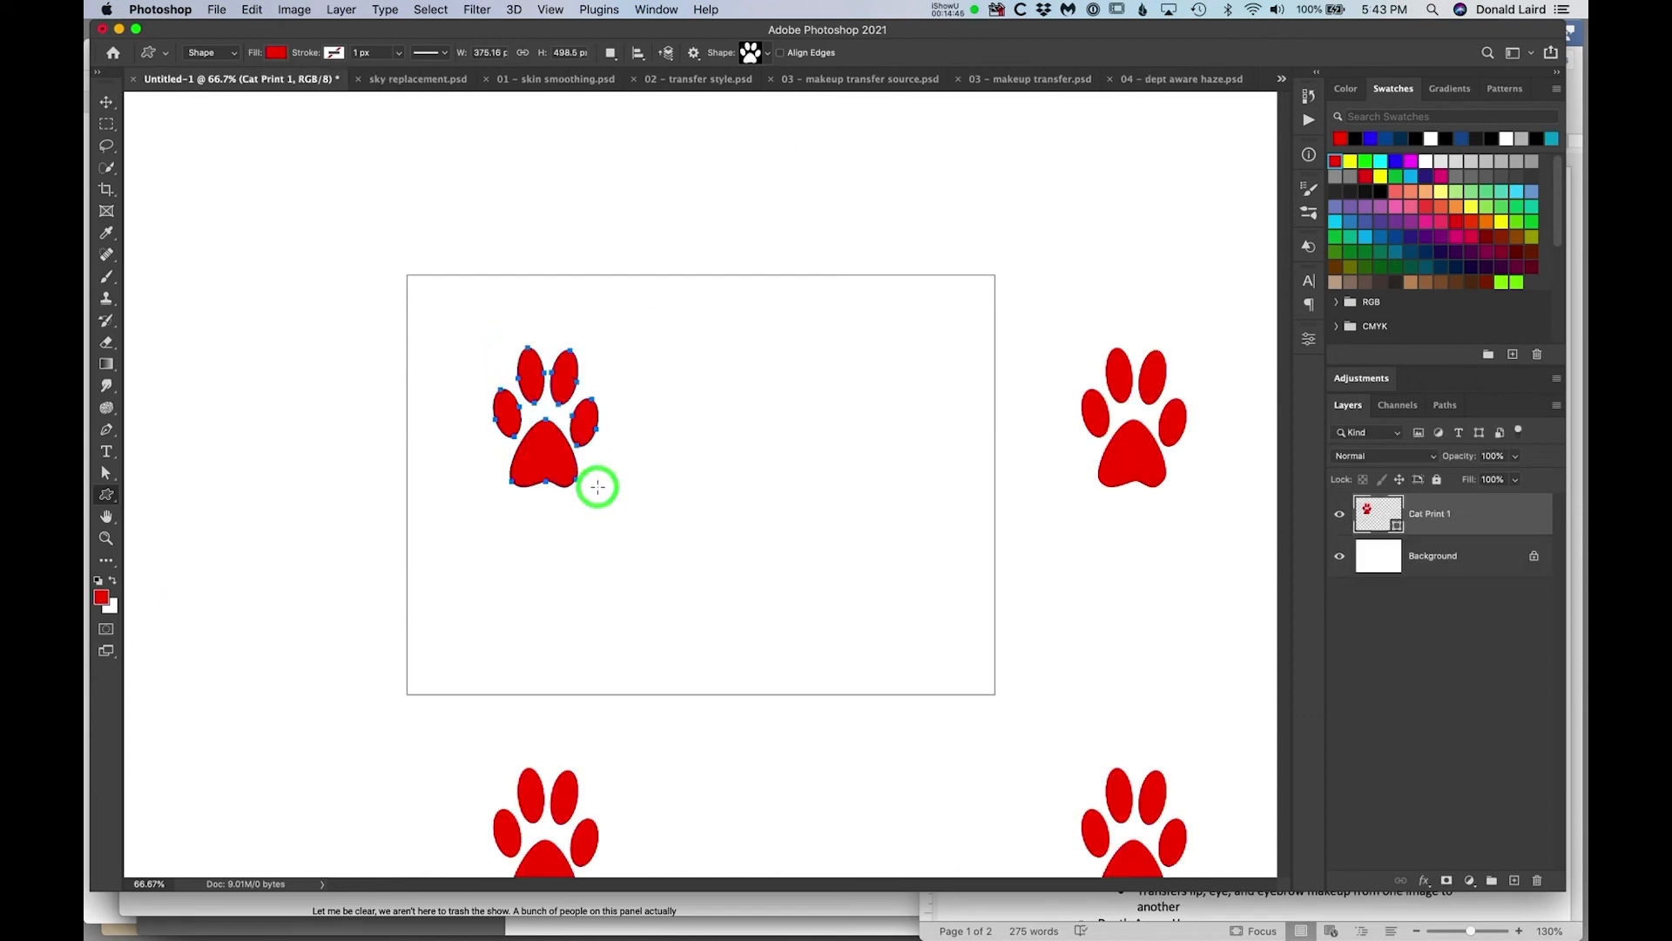
{"action": "left_click_drag", "start_coordinate": [790, 540], "coordinate": [919, 665]}
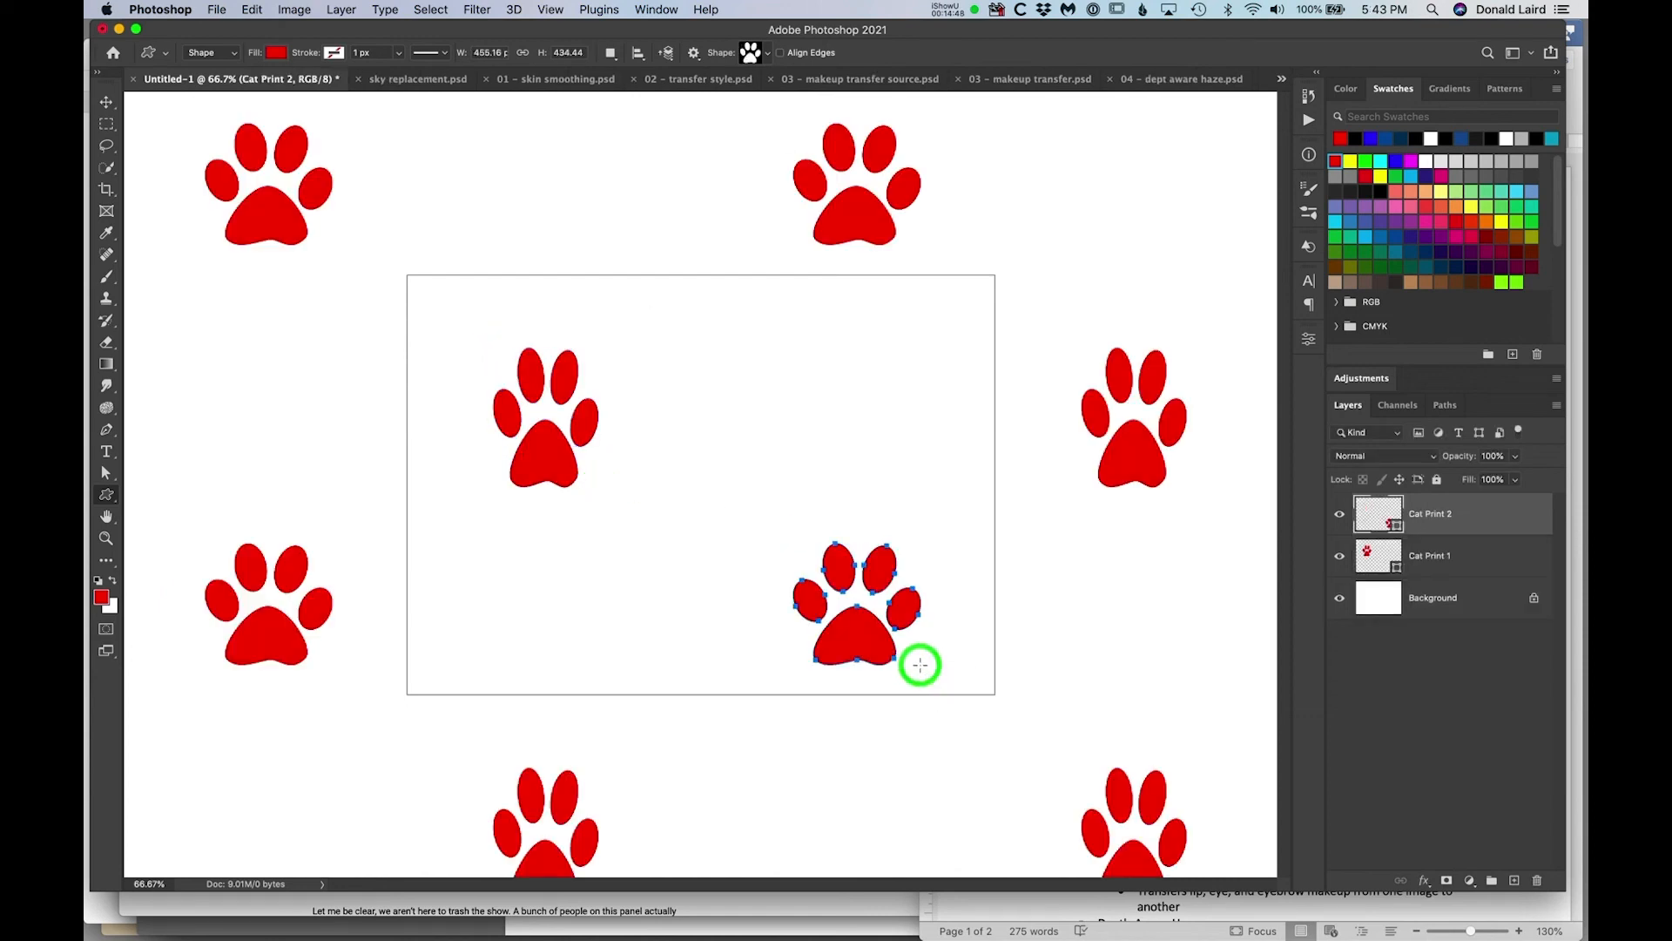
{"action": "left_click_drag", "start_coordinate": [838, 326], "coordinate": [906, 387]}
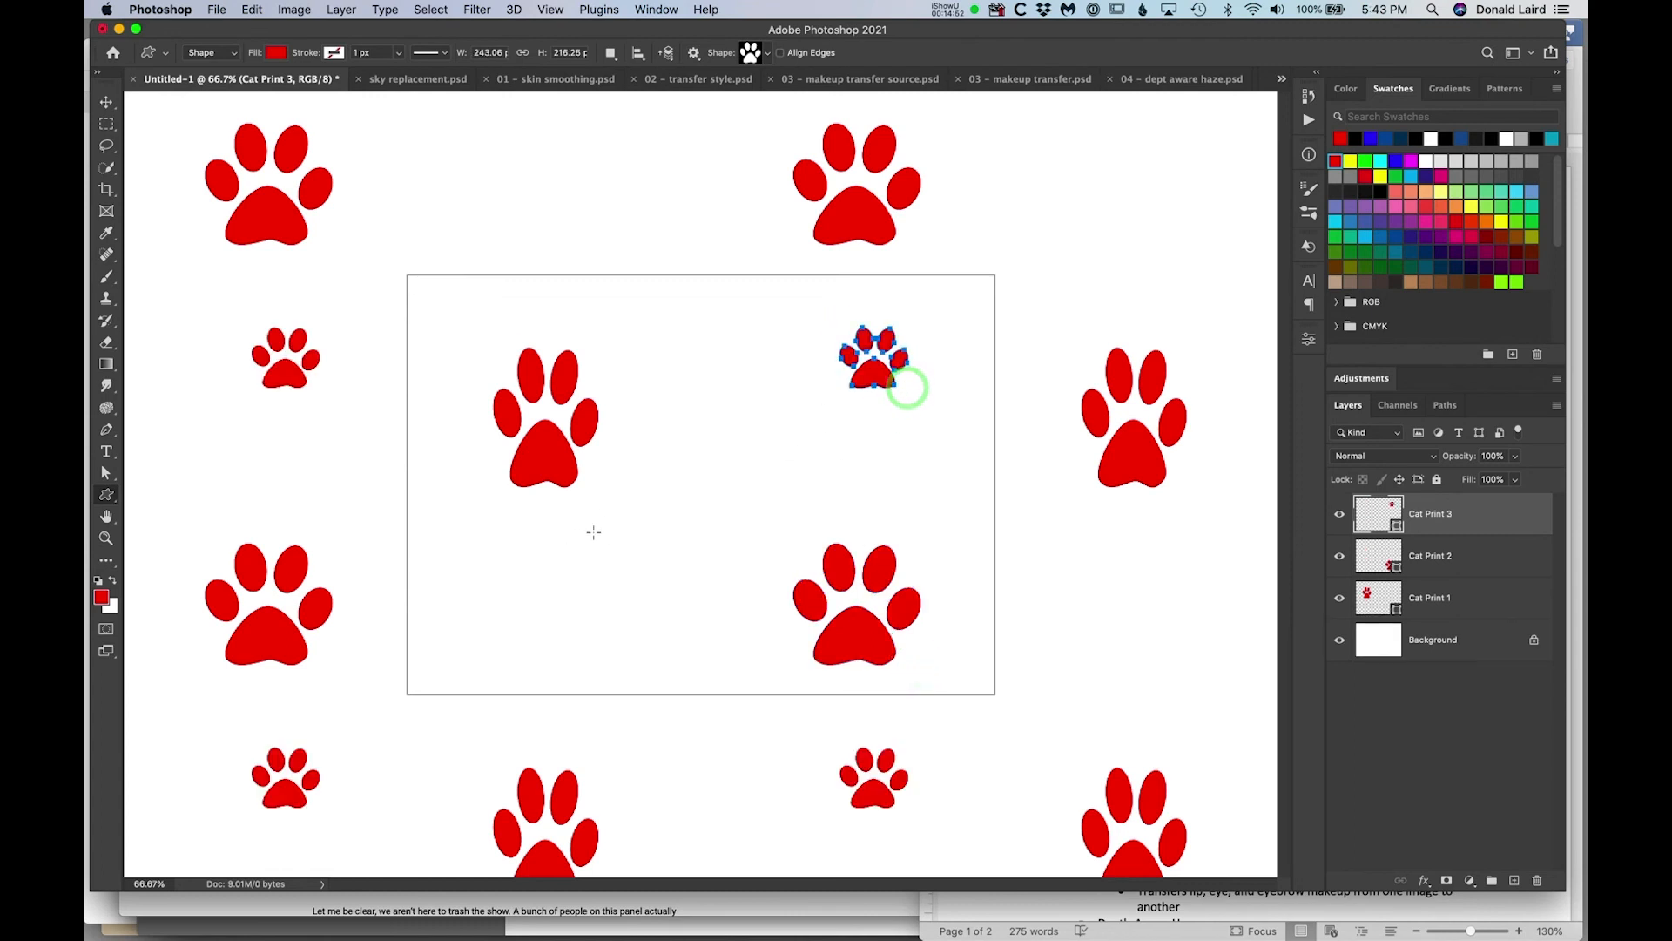
{"action": "left_click_drag", "start_coordinate": [594, 532], "coordinate": [710, 645]}
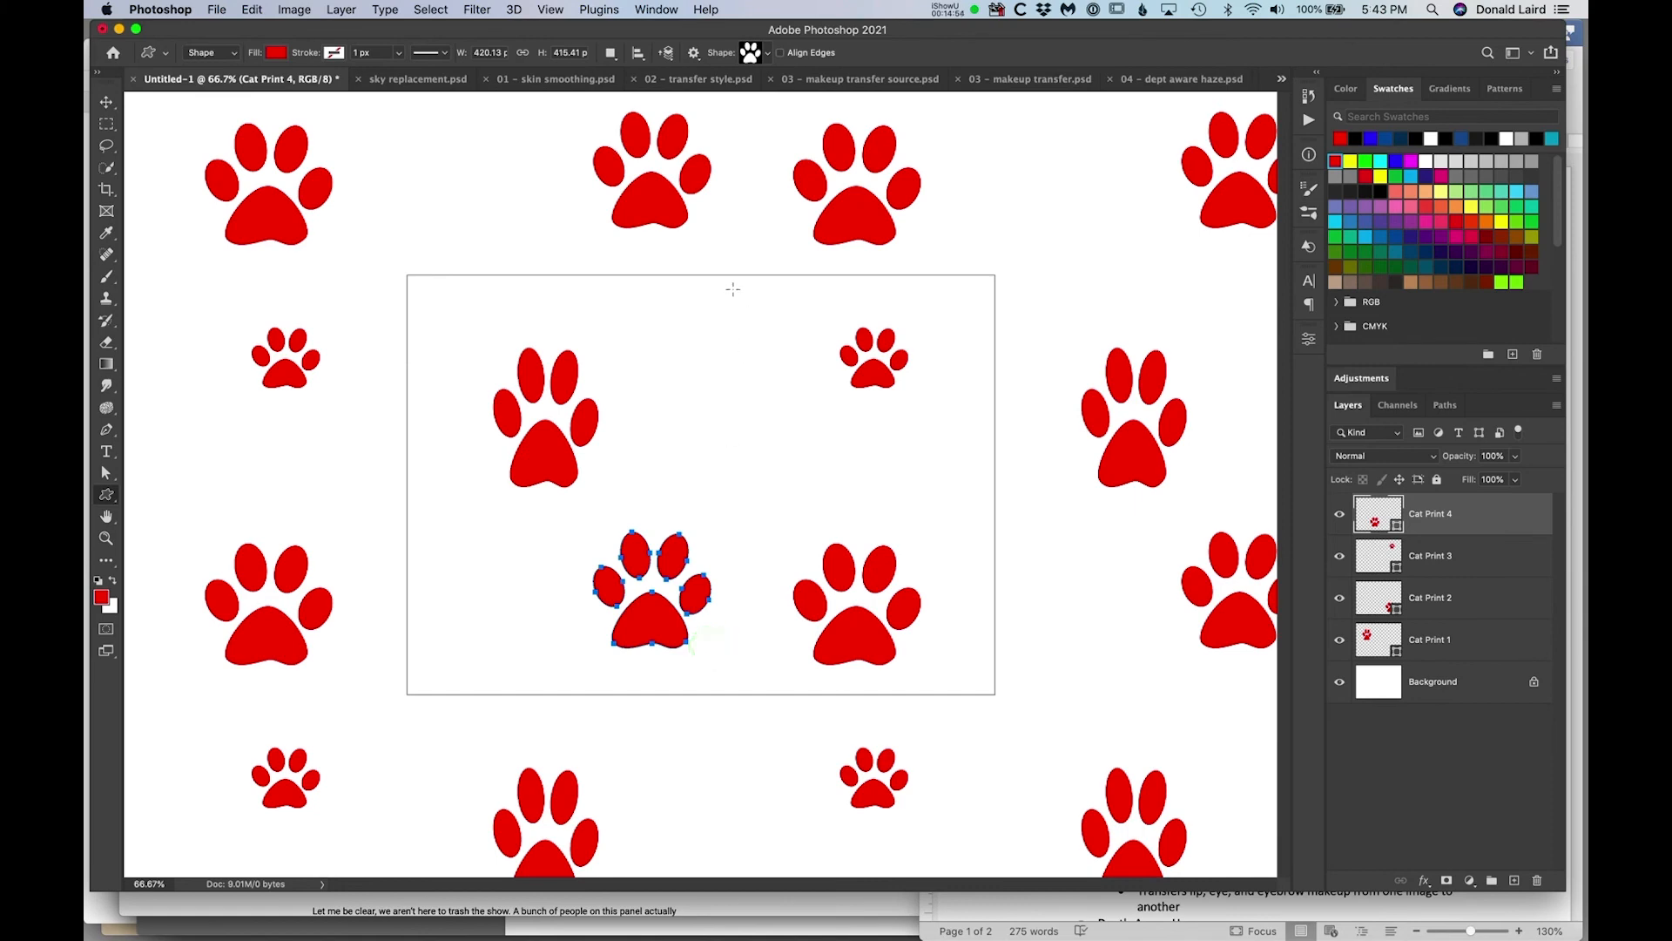
Add paw prints across the tile's upper-left corner and right edge plus two inside, about 263 and 105 px wide, and check the repeat.
{"action": "left_click_drag", "start_coordinate": [405, 224], "coordinate": [501, 339]}
{"action": "left_click_drag", "start_coordinate": [948, 451], "coordinate": [1051, 568]}
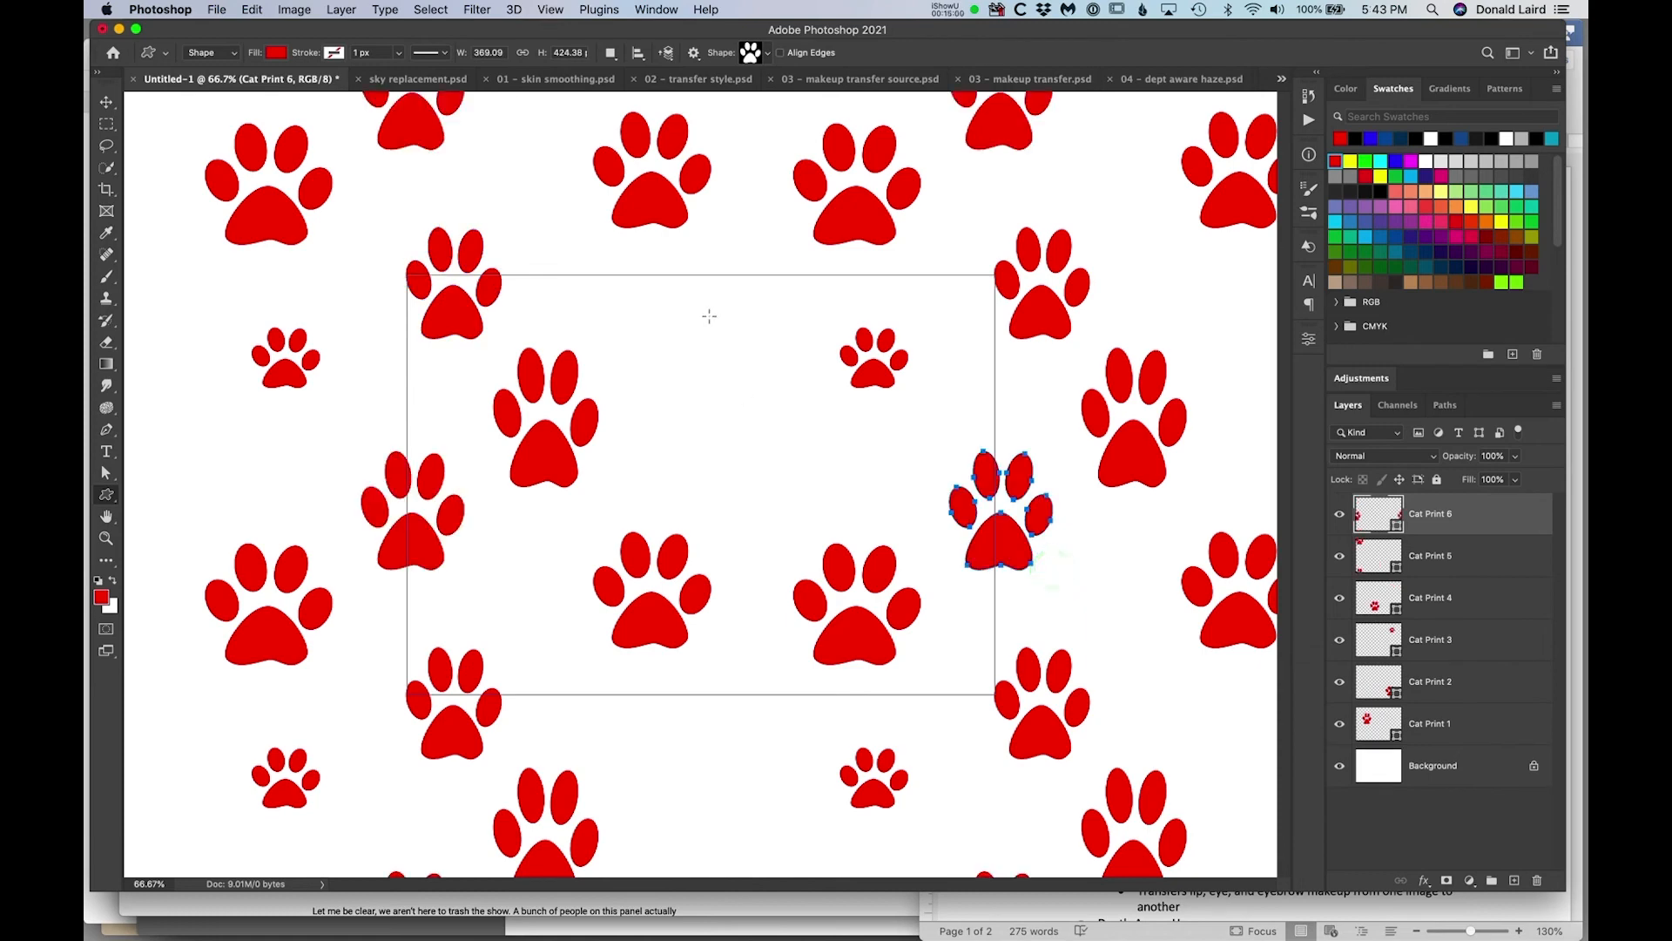
{"action": "left_click_drag", "start_coordinate": [683, 297], "coordinate": [755, 368]}
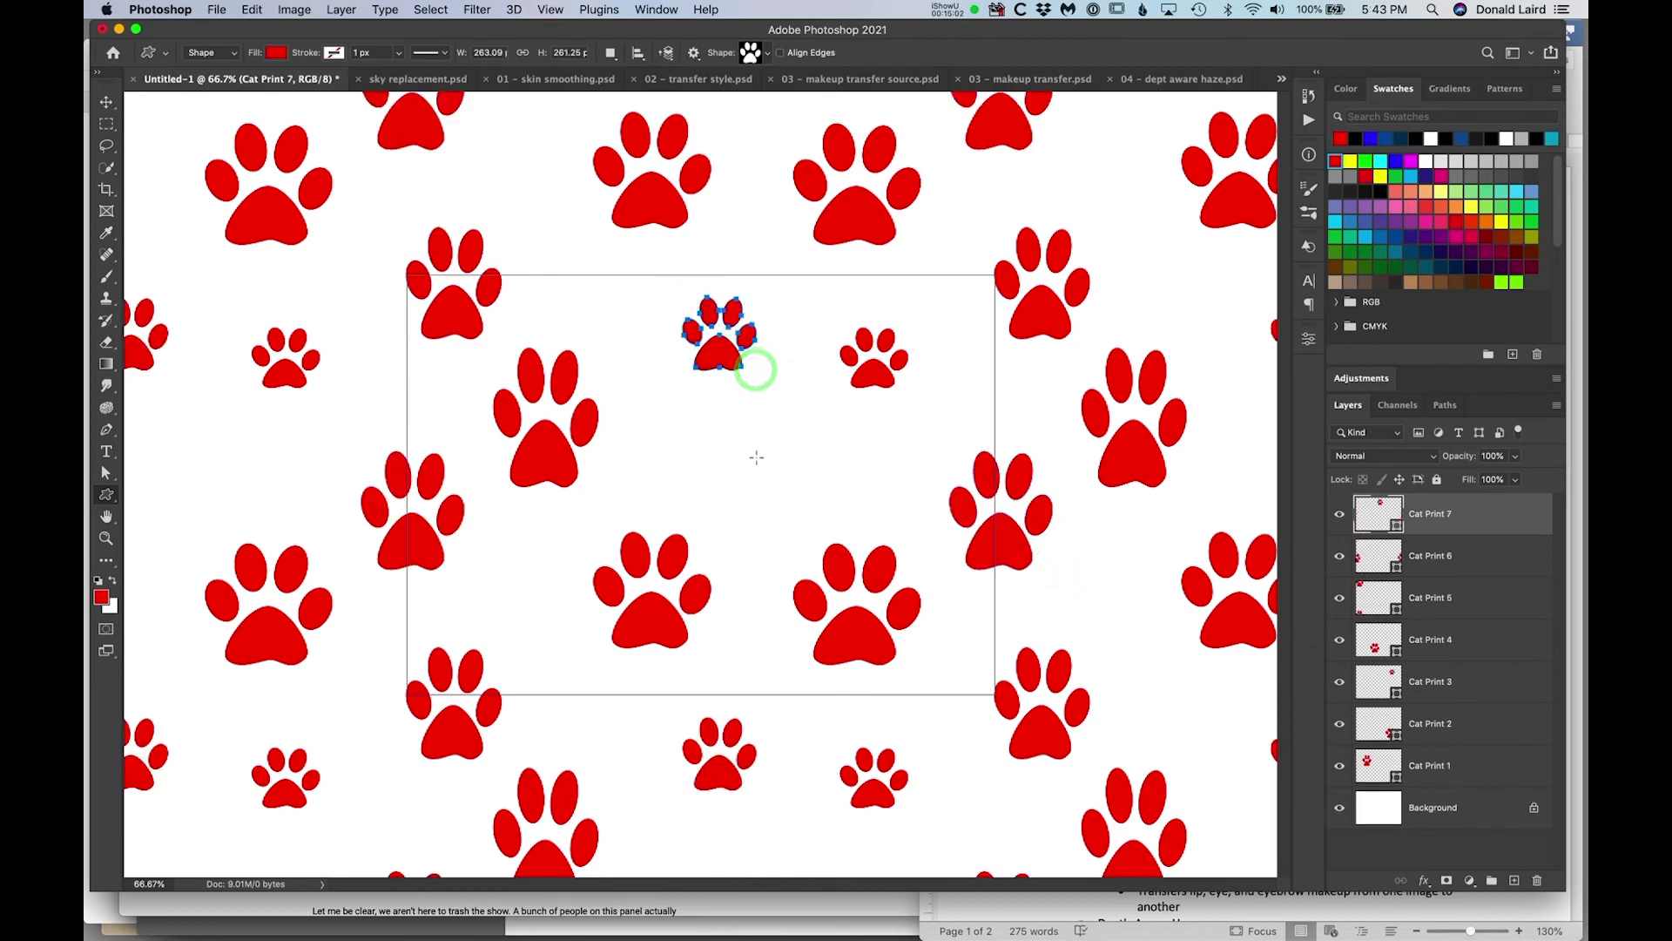
{"action": "left_click_drag", "start_coordinate": [765, 464], "coordinate": [784, 485]}
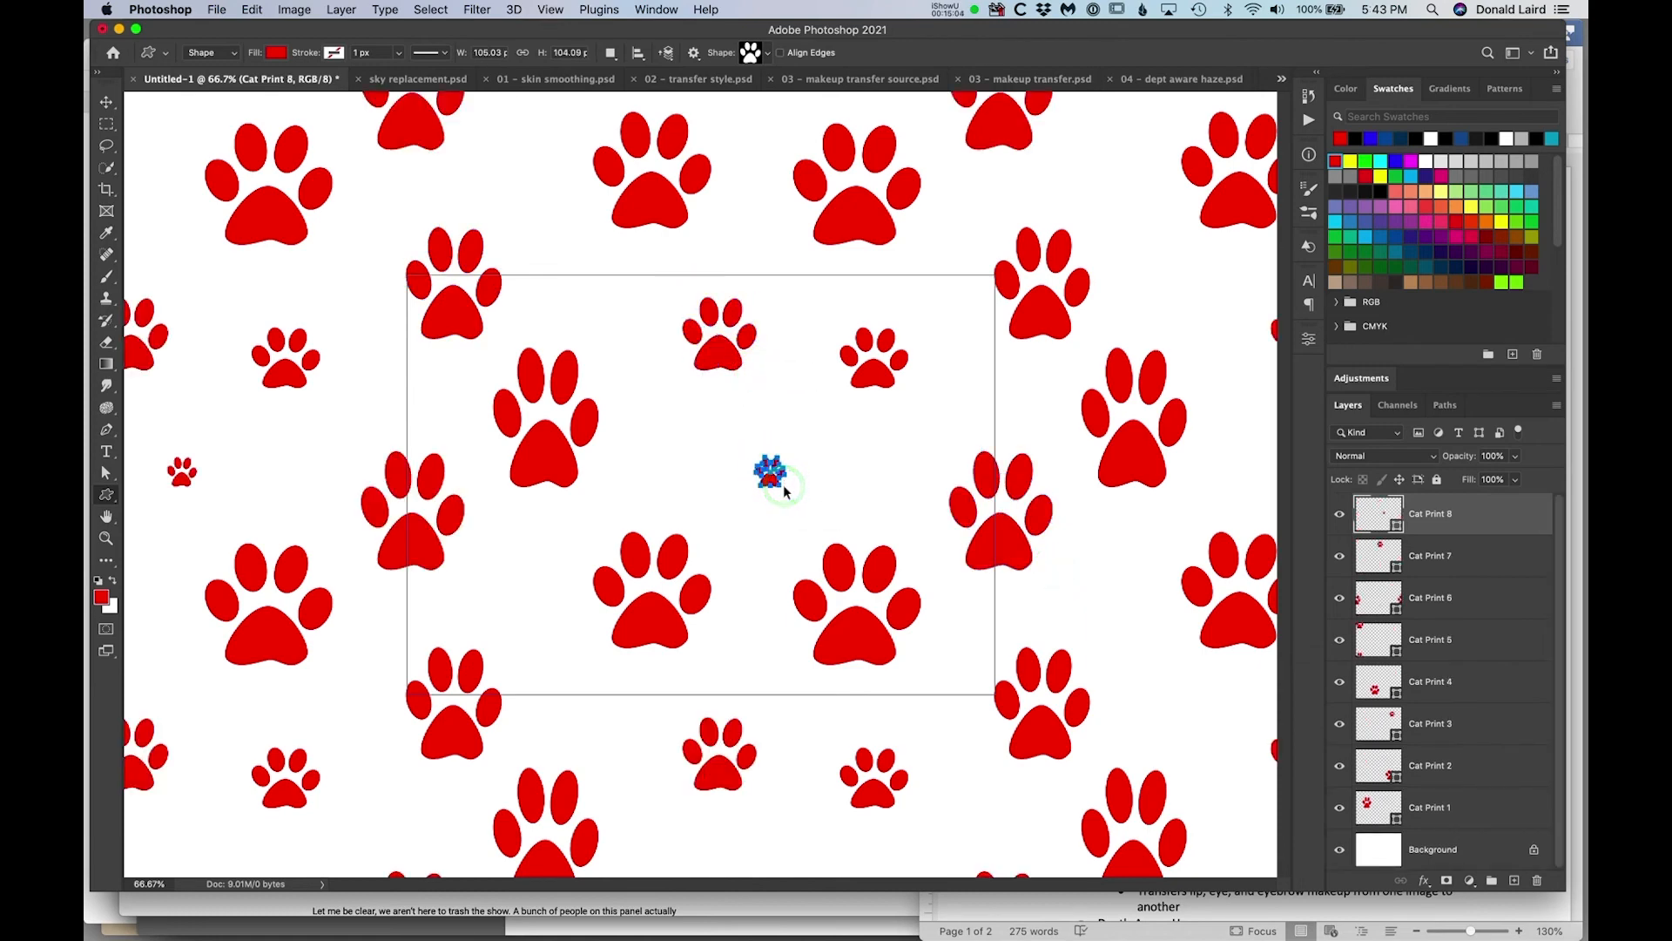
{"action": "key", "text": "super+equal"}
{"action": "key", "text": "super+minus"}
{"action": "key", "text": "super+minus"}
{"action": "key", "text": "super+minus"}
{"action": "key", "text": "super+minus"}
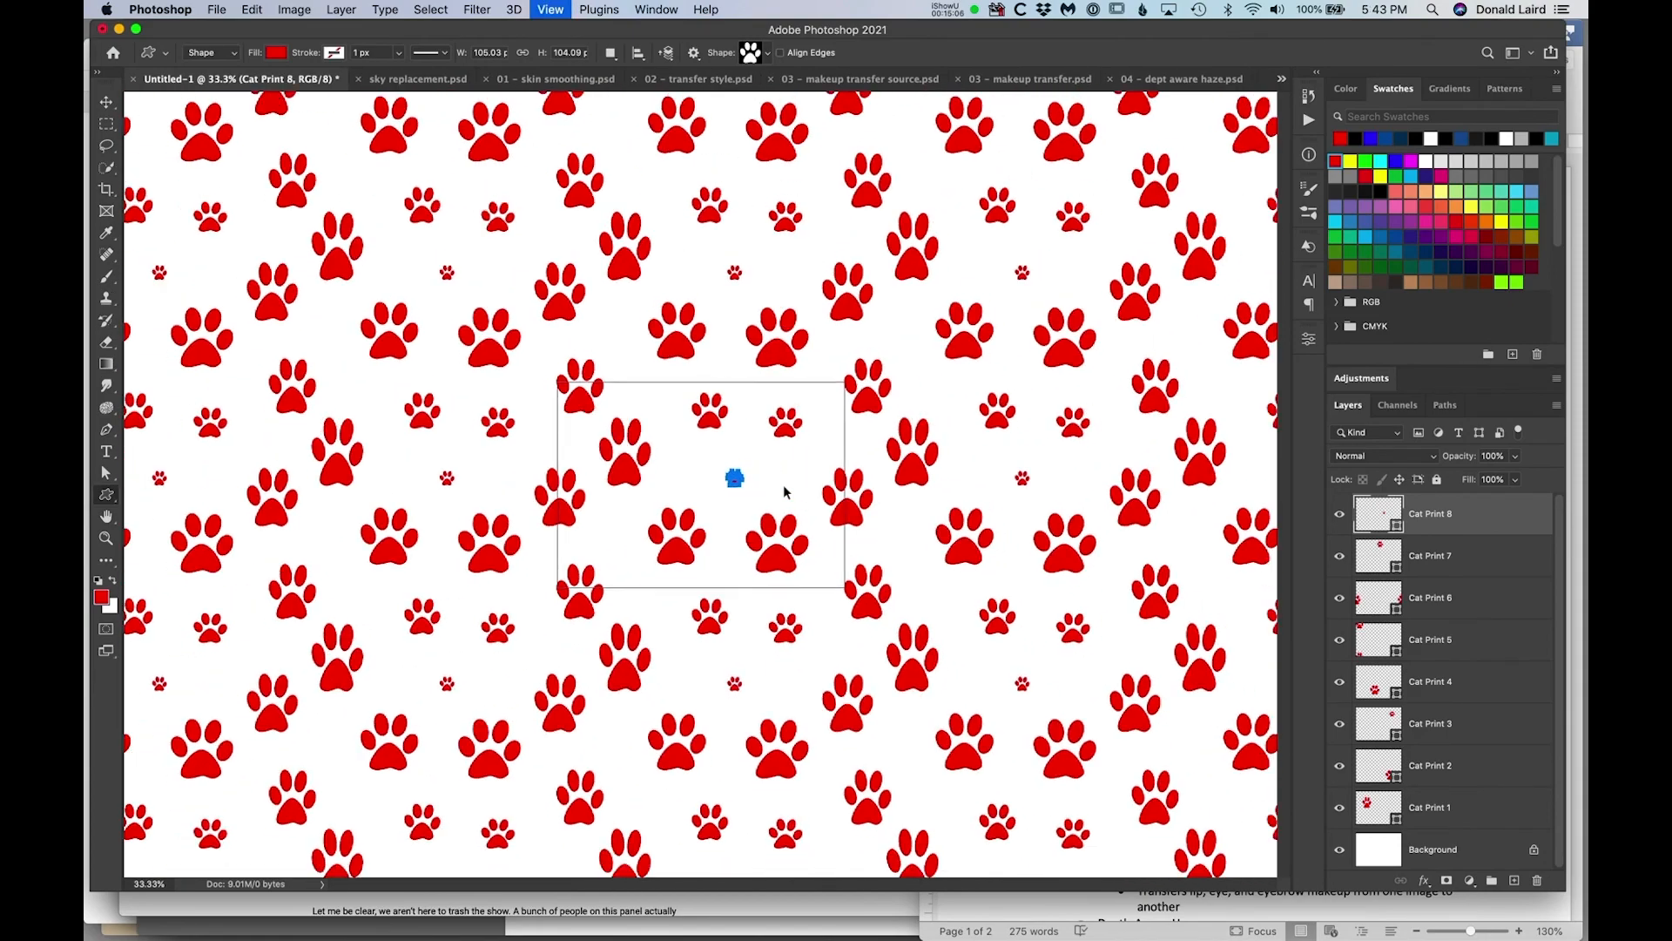
{"action": "key", "text": "super+minus"}
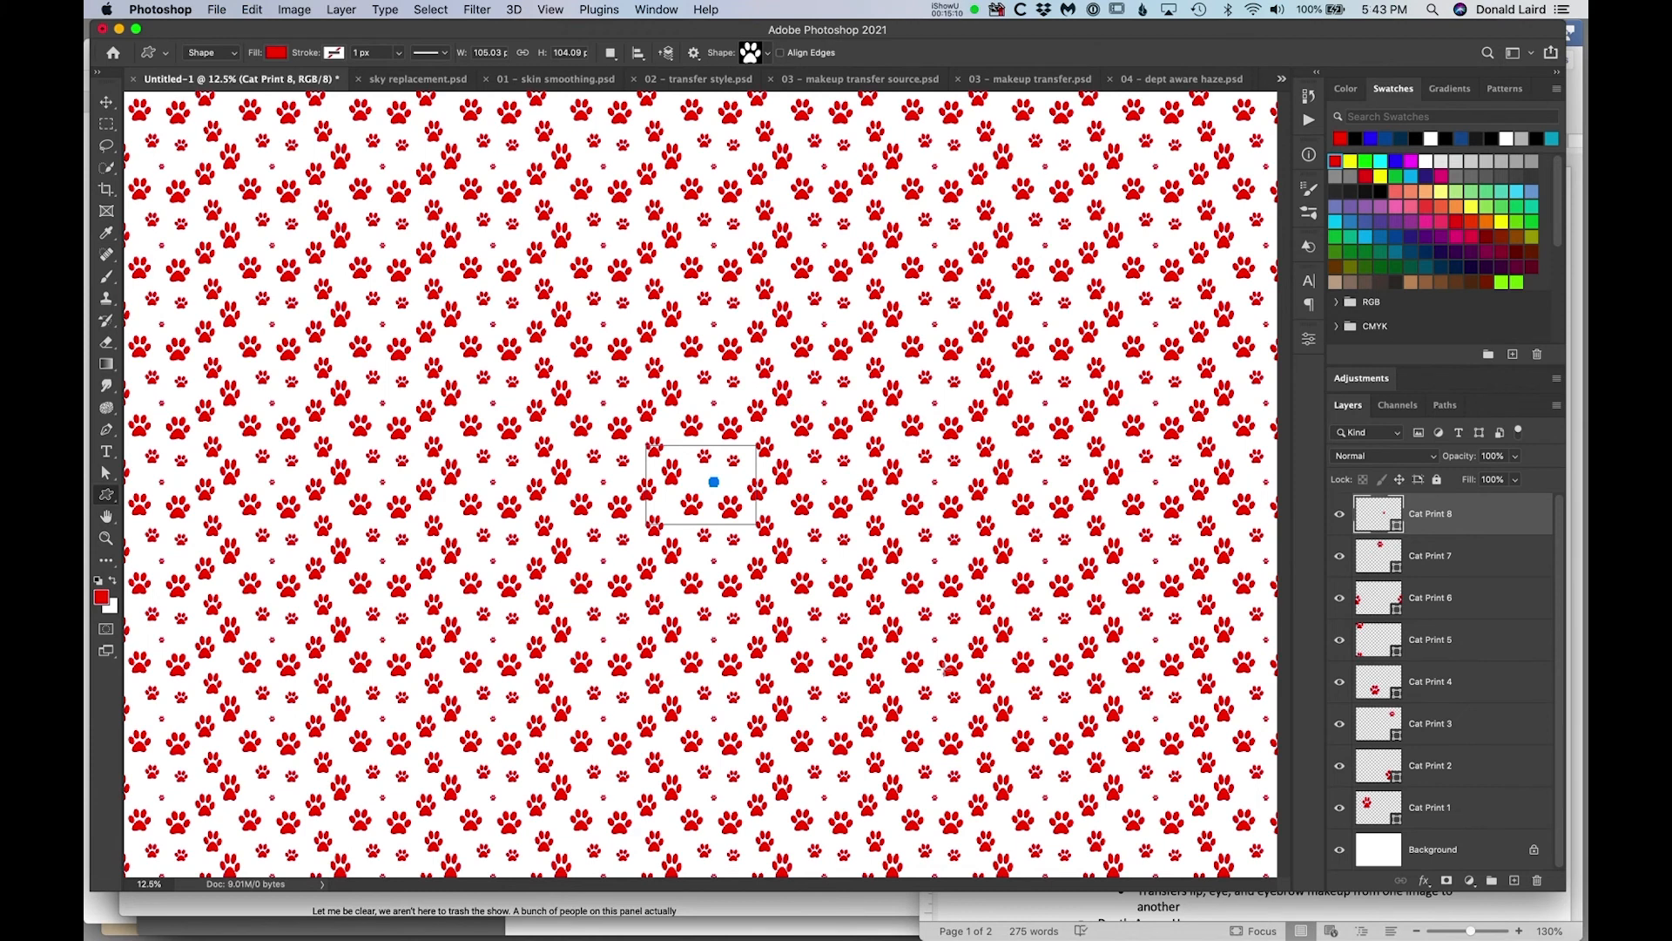
Deselect the paw layers with the Move tool and define the tile as a pattern named "paws".
{"action": "left_click", "coordinate": [106, 102]}
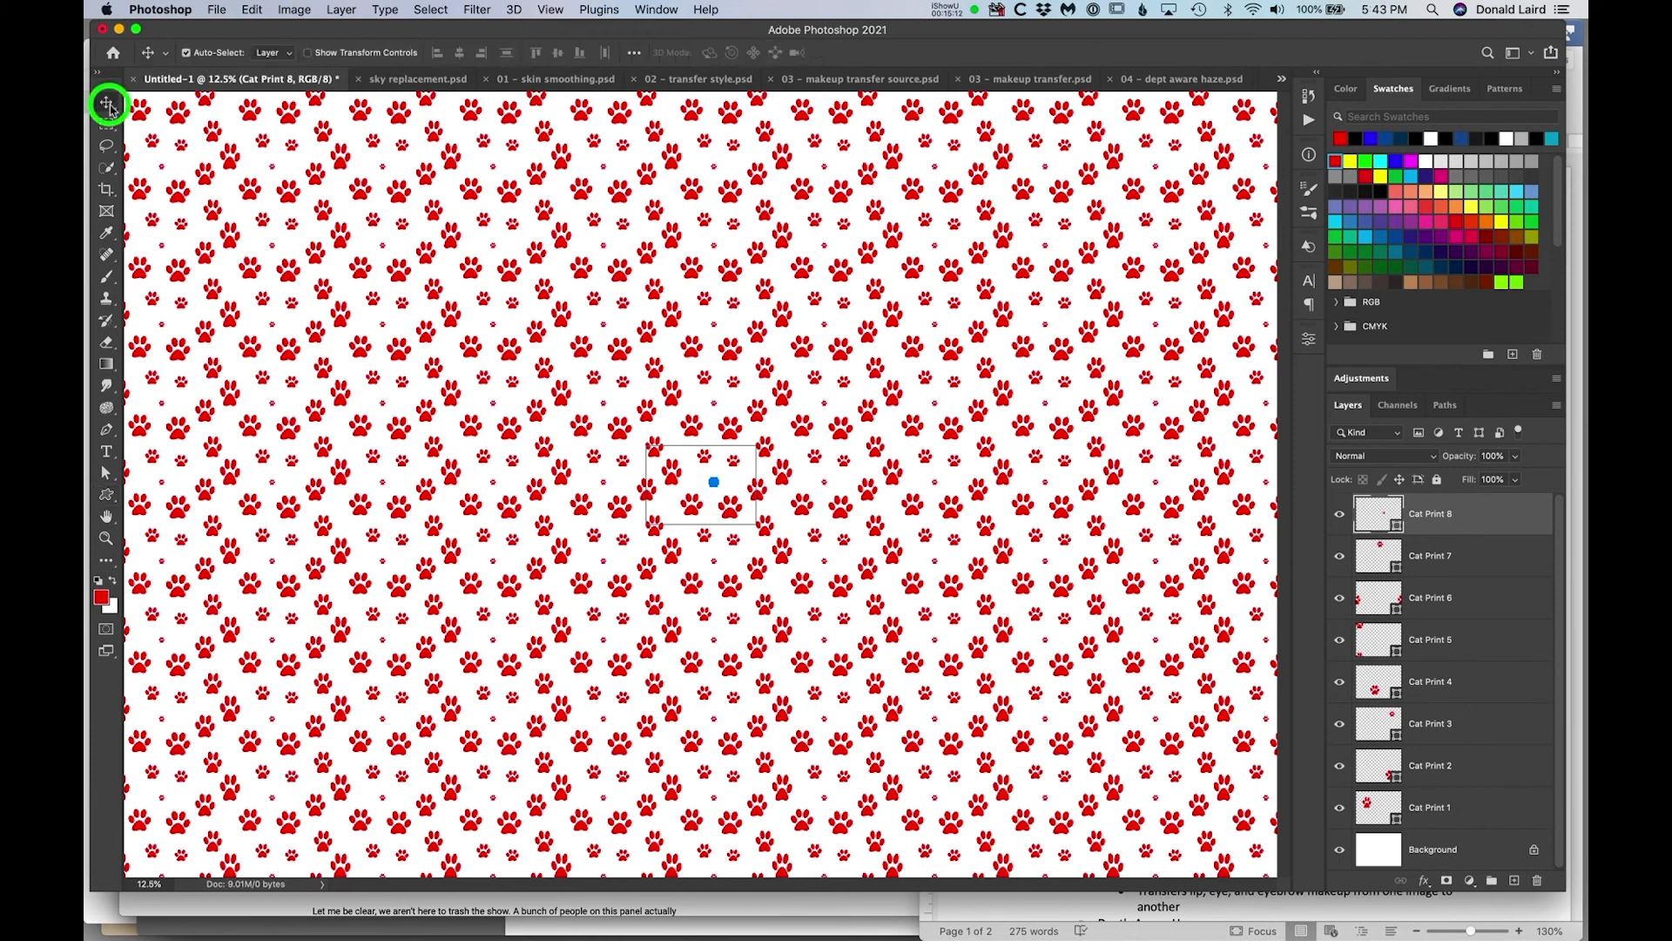
{"action": "left_click", "coordinate": [700, 479]}
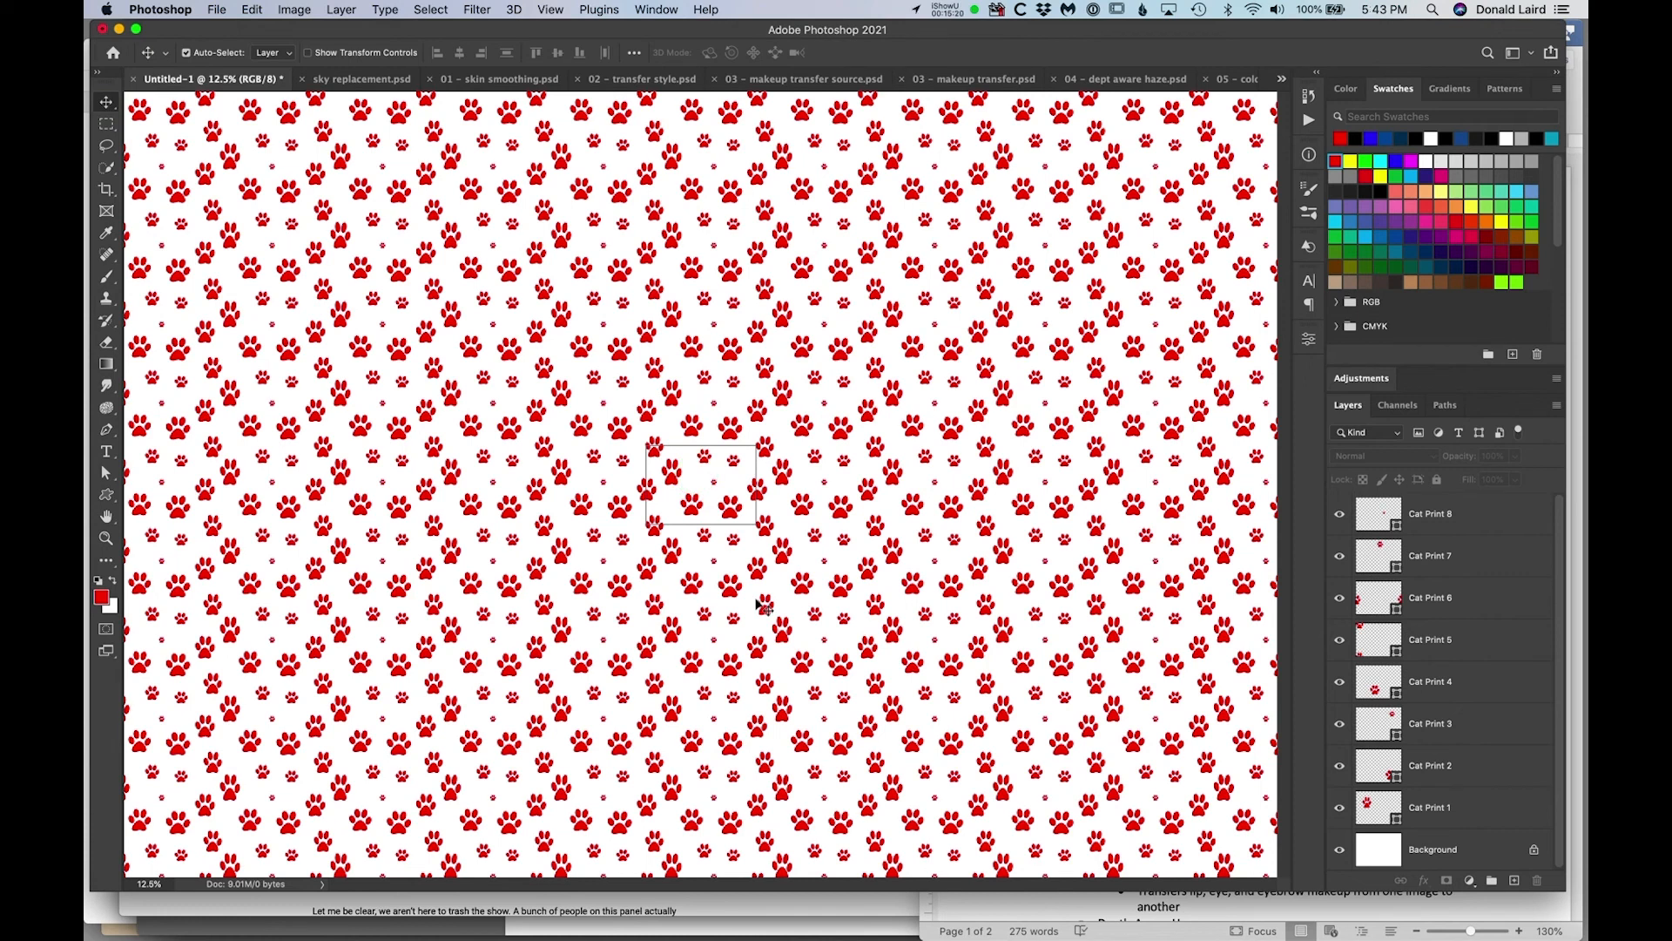
{"action": "left_click_drag", "start_coordinate": [240, 7], "coordinate": [326, 497]}
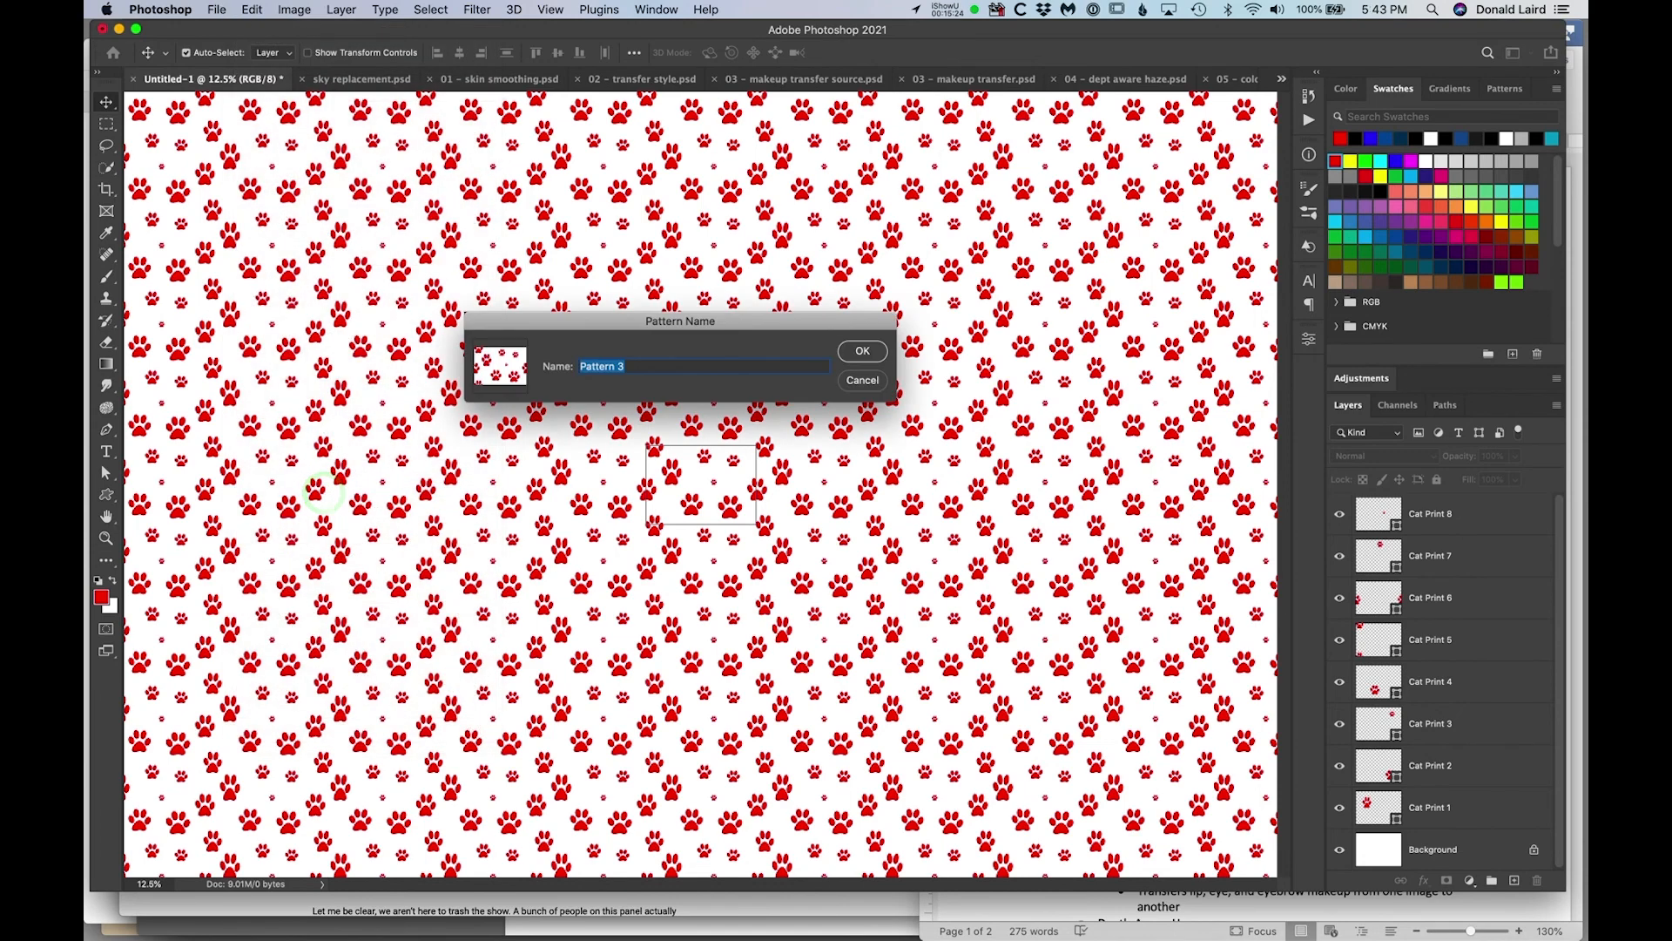
{"action": "type", "text": "paws"}
{"action": "key", "text": "Return"}
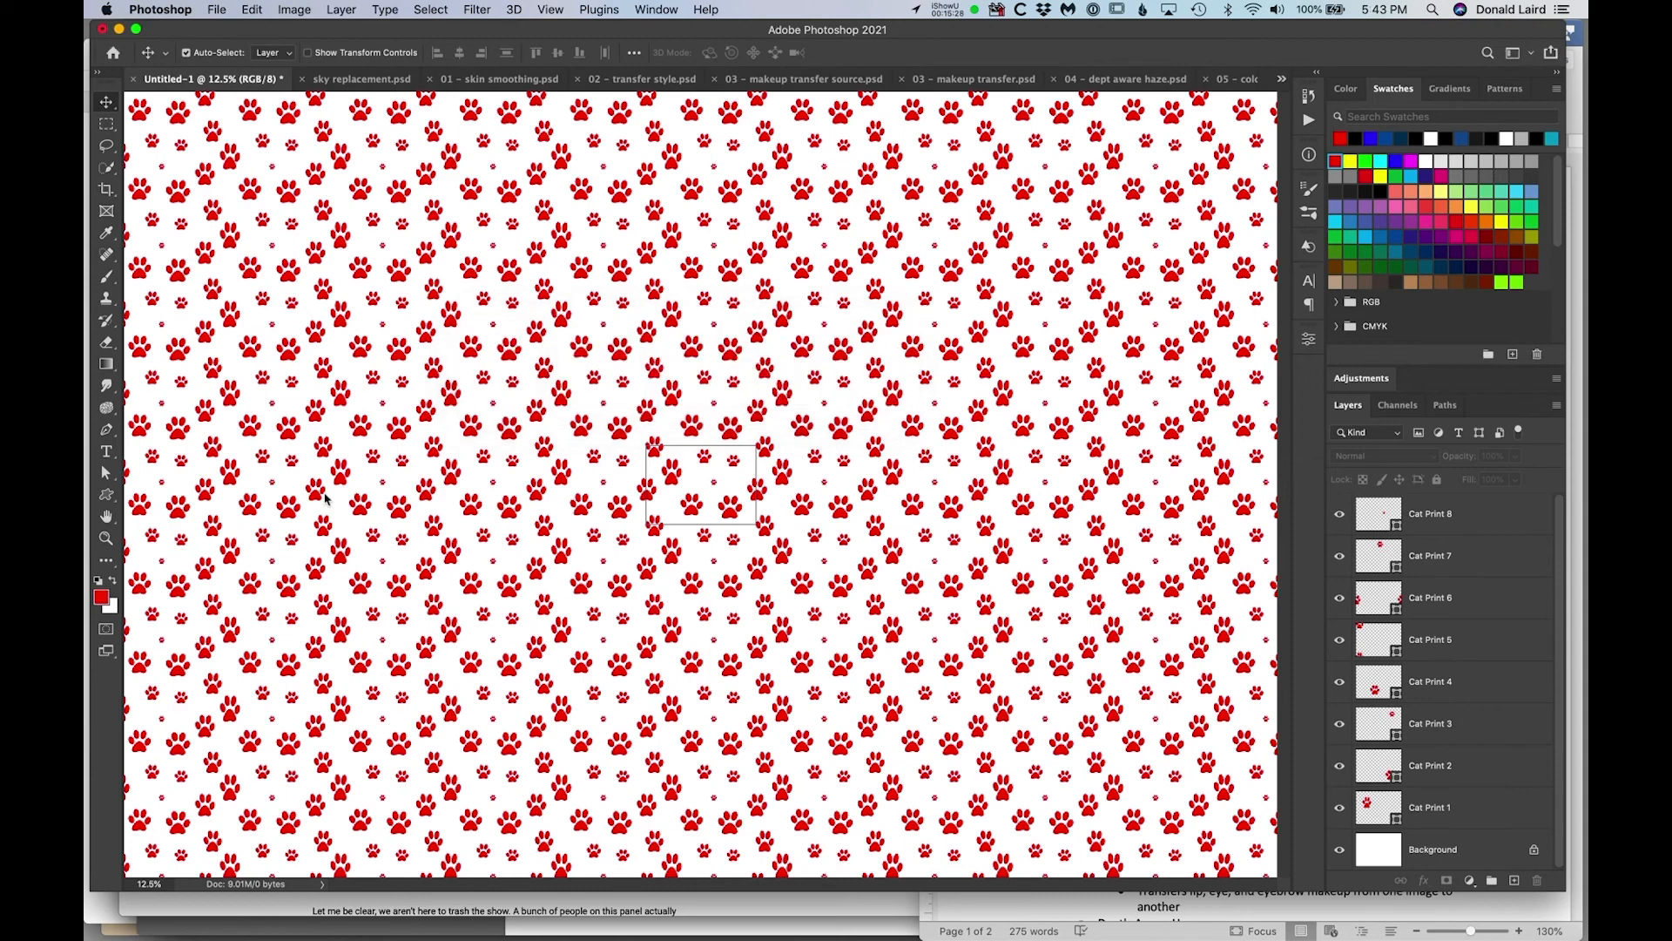
Create a new white RGB document 12 inches wide and 14 inches high at 300 pixels/inch.
{"action": "key", "text": "super+n"}
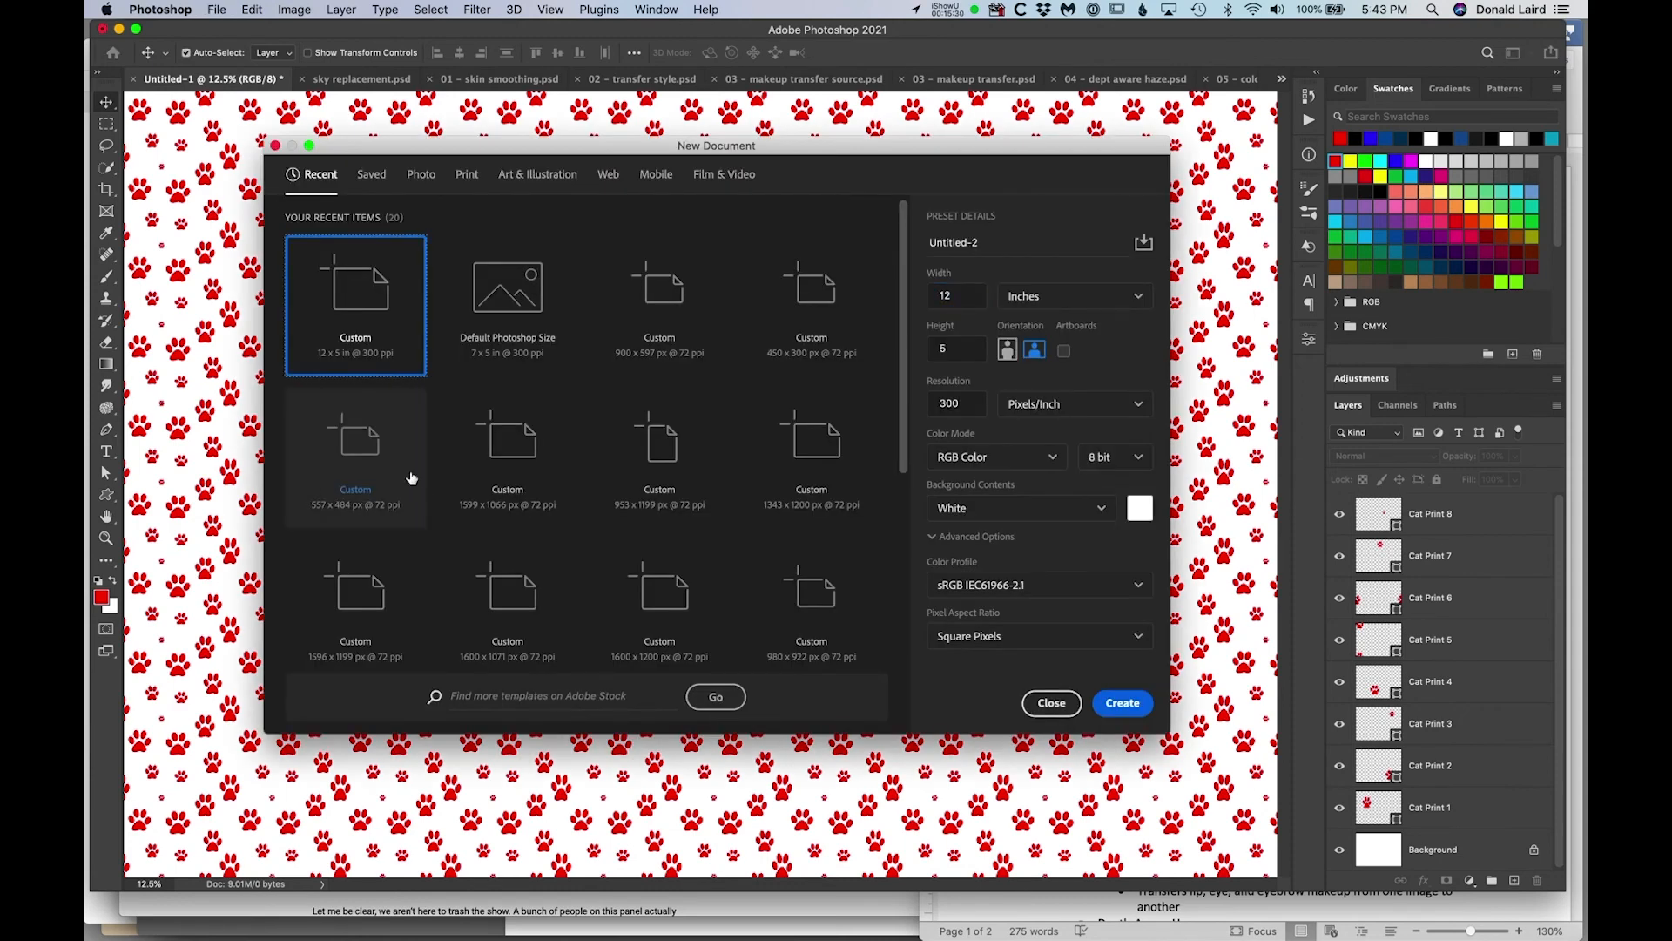
{"action": "double_click", "coordinate": [936, 352]}
{"action": "type", "text": "14"}
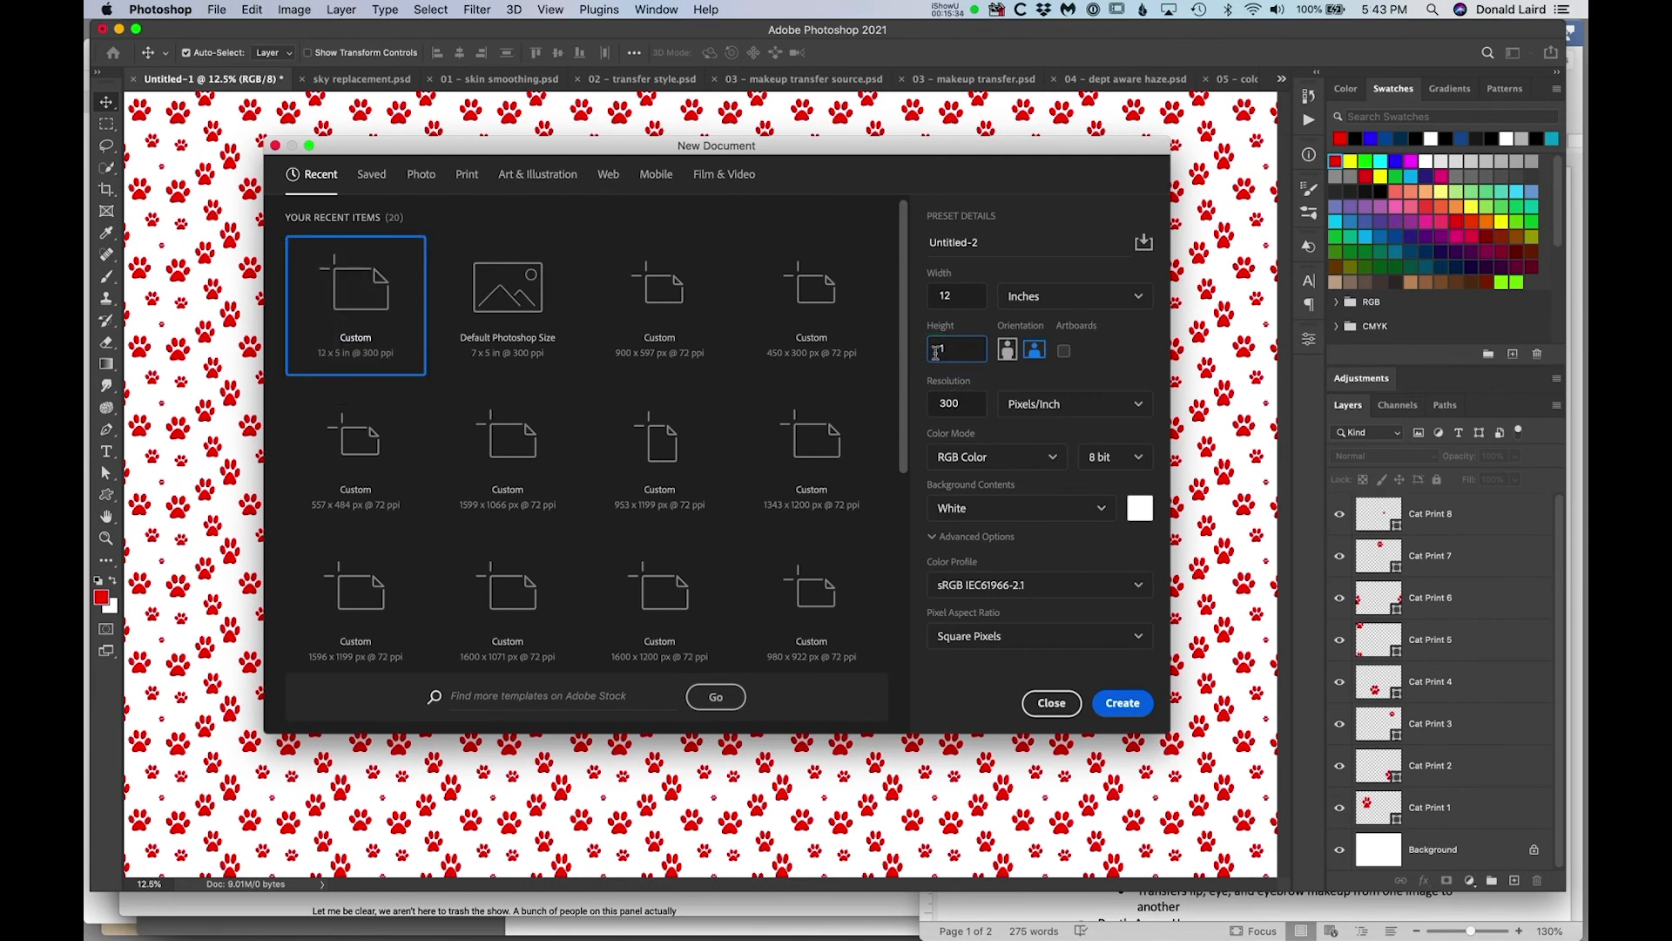
{"action": "key", "text": "Return"}
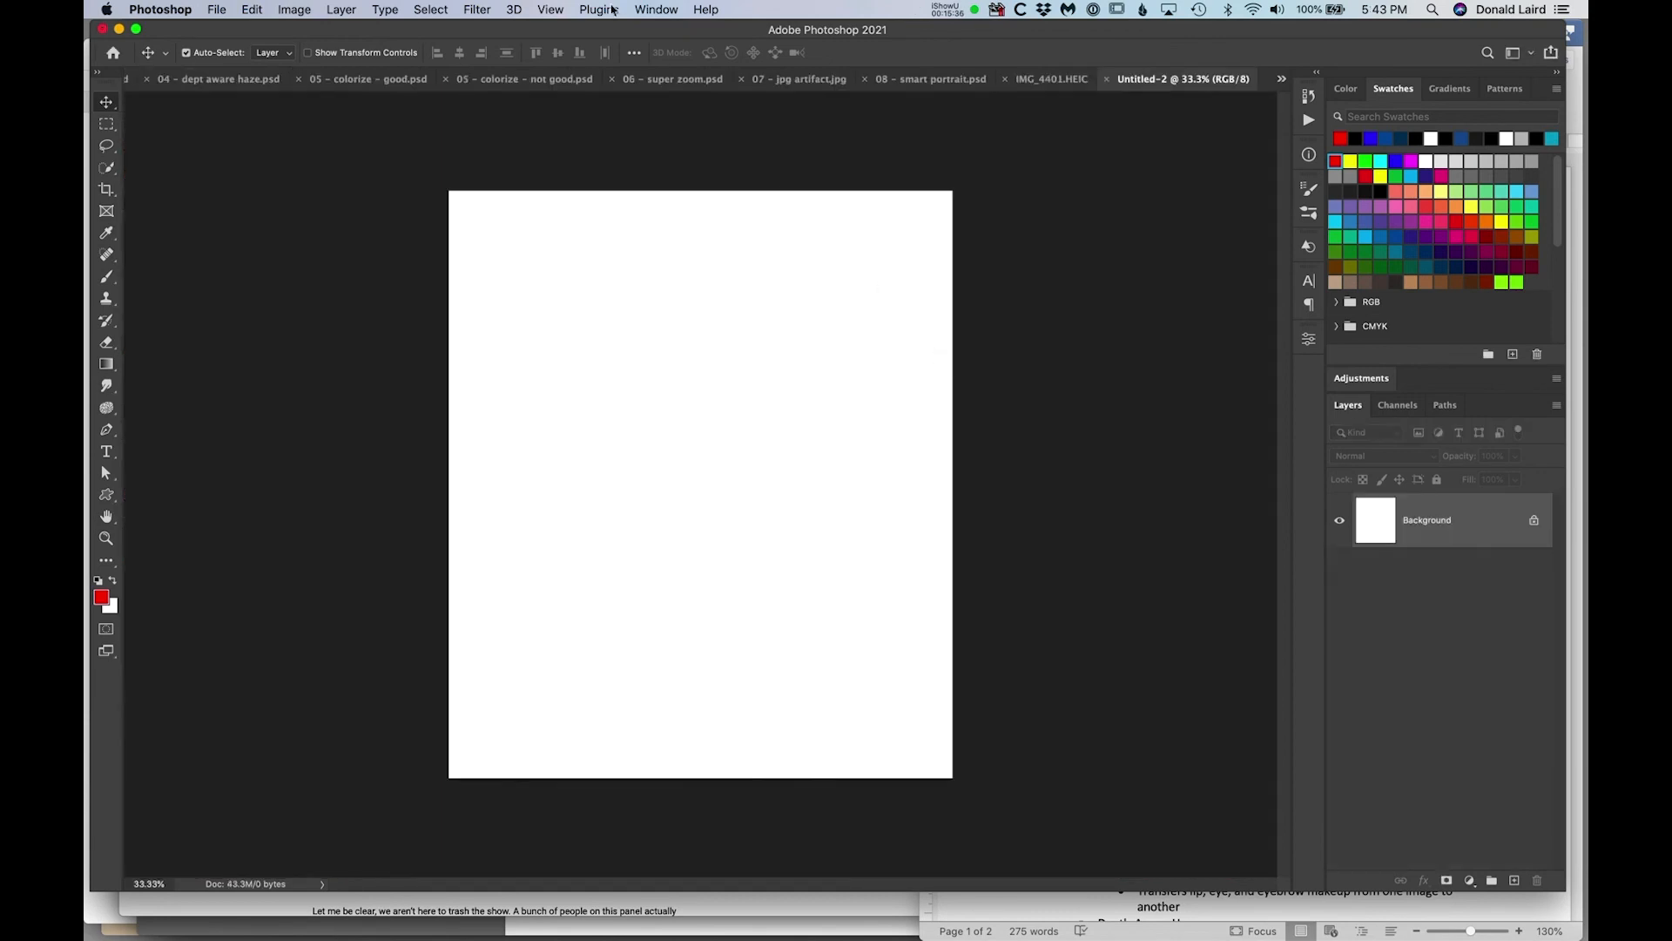
Fill the blank canvas of Untitled-2 with the paws pattern, and close the document without saving.
{"action": "key", "text": "shift+F5"}
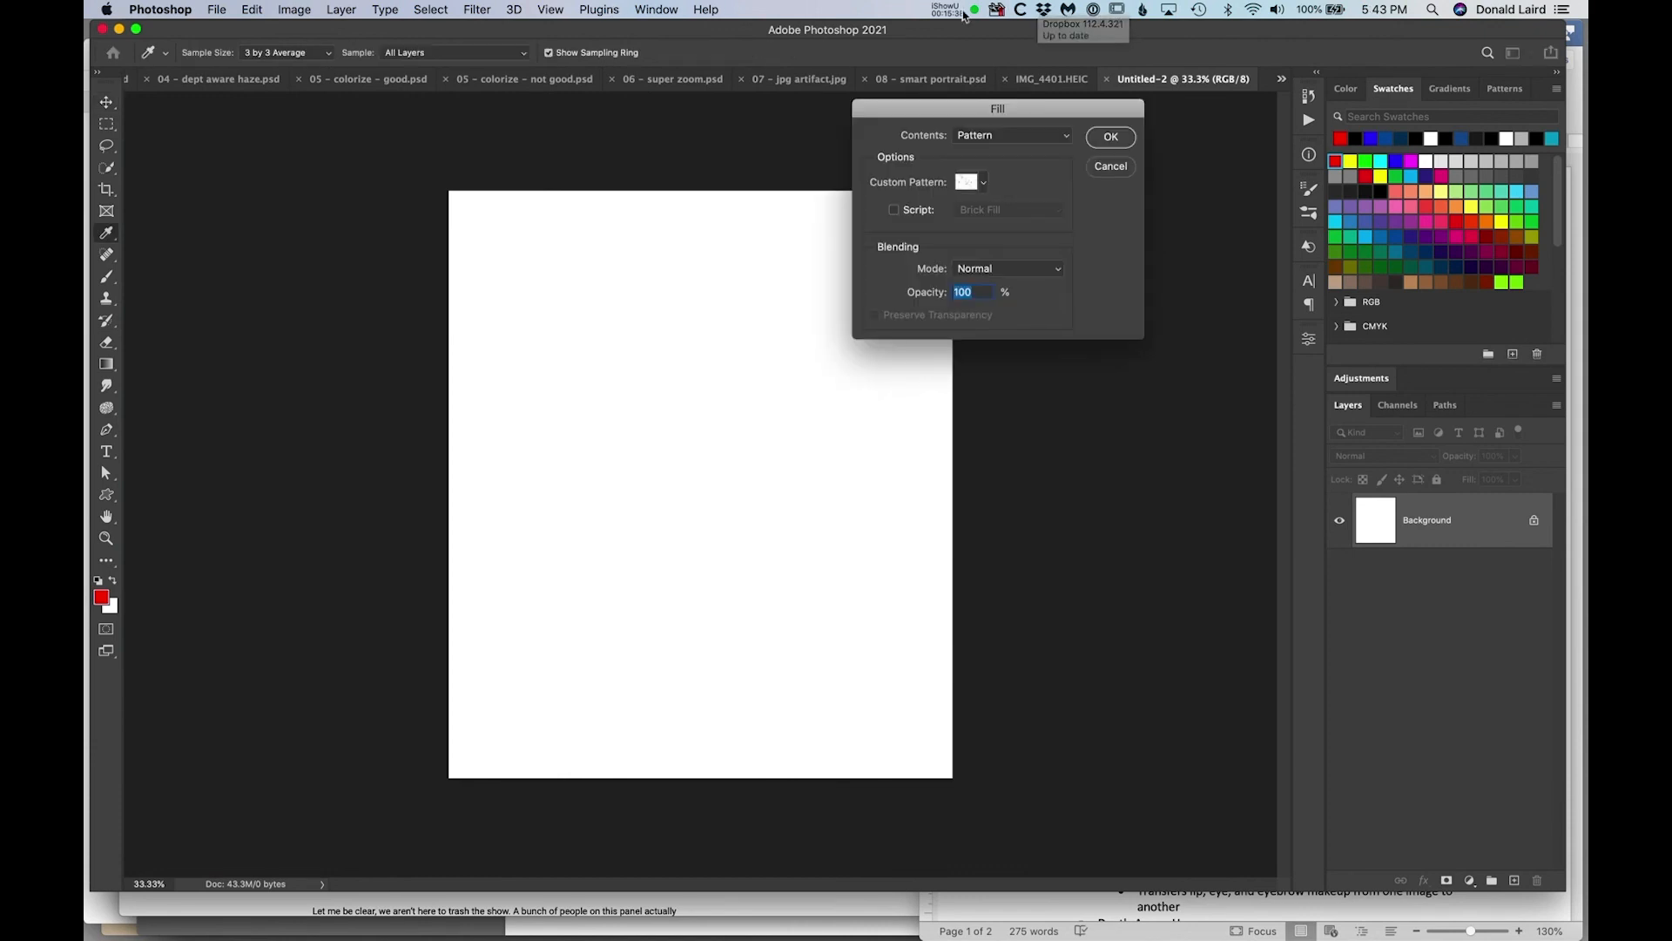
{"action": "left_click", "coordinate": [979, 183]}
{"action": "left_click", "coordinate": [895, 327]}
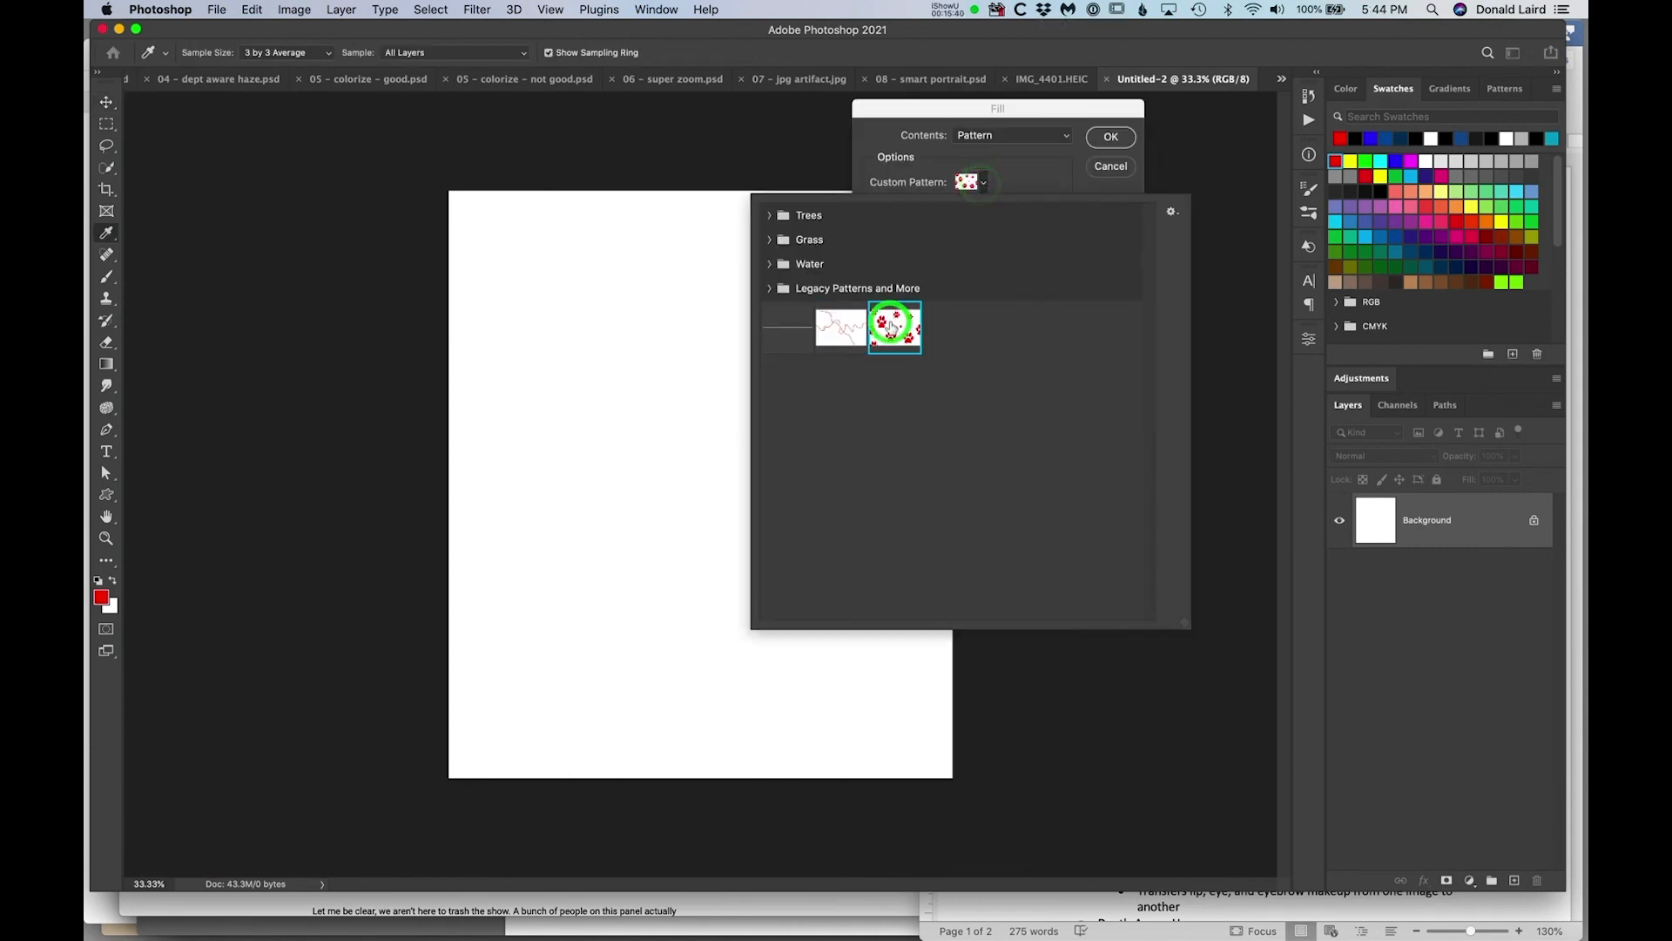
{"action": "left_click", "coordinate": [895, 328]}
{"action": "key", "text": "Return"}
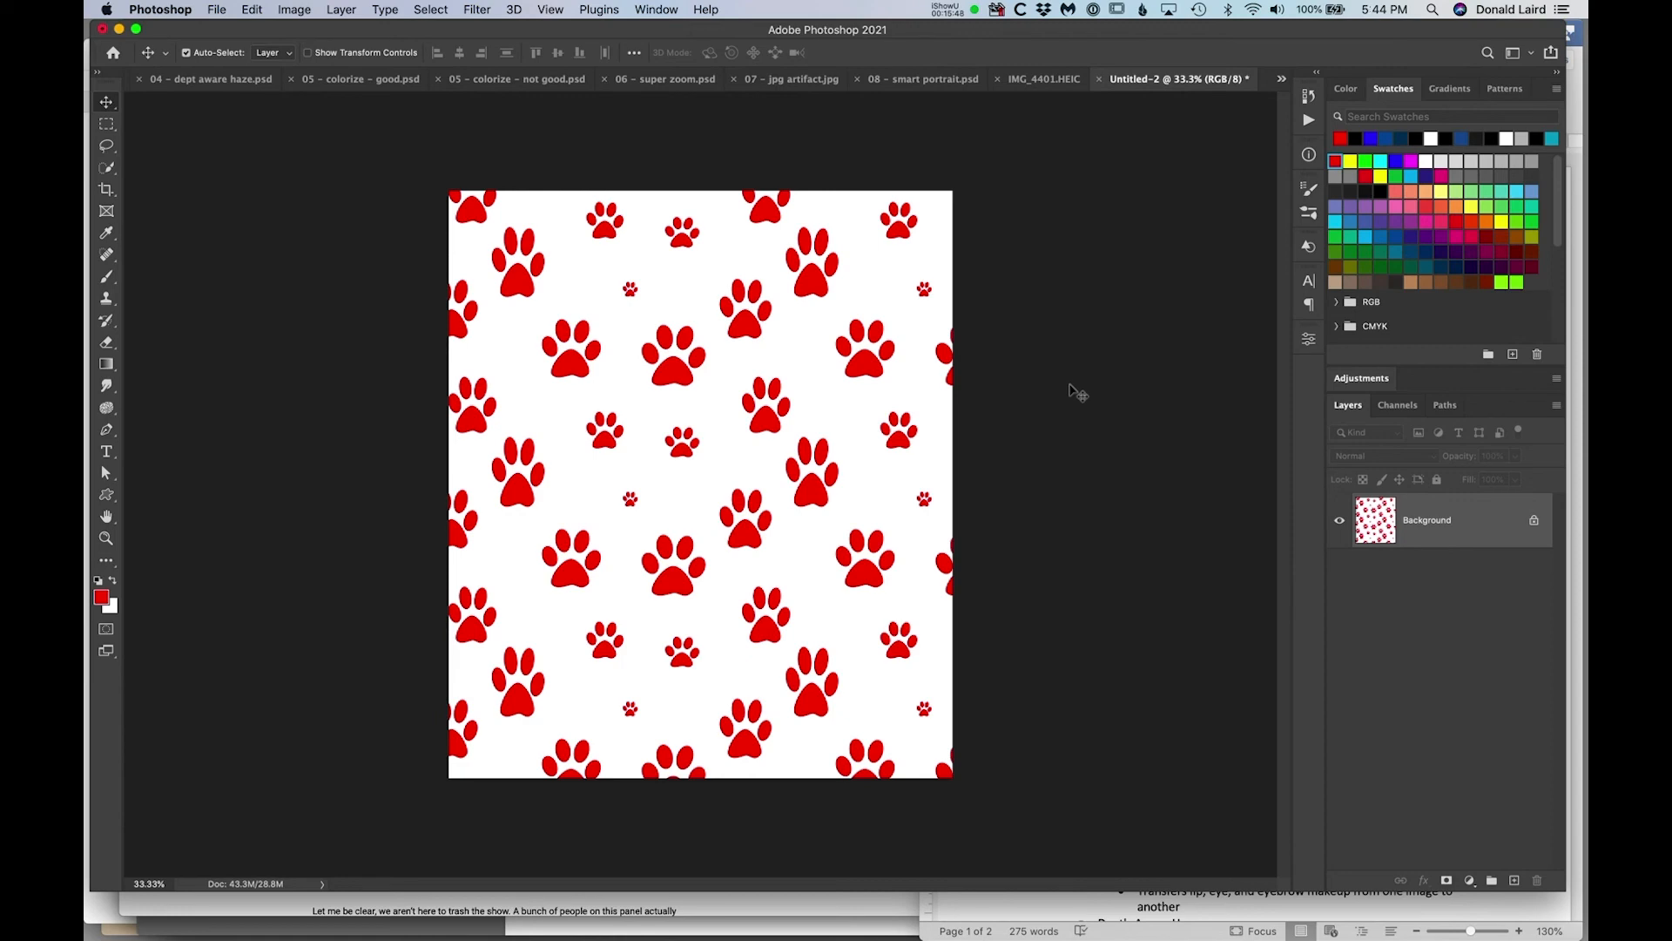
{"action": "key", "text": "super+w"}
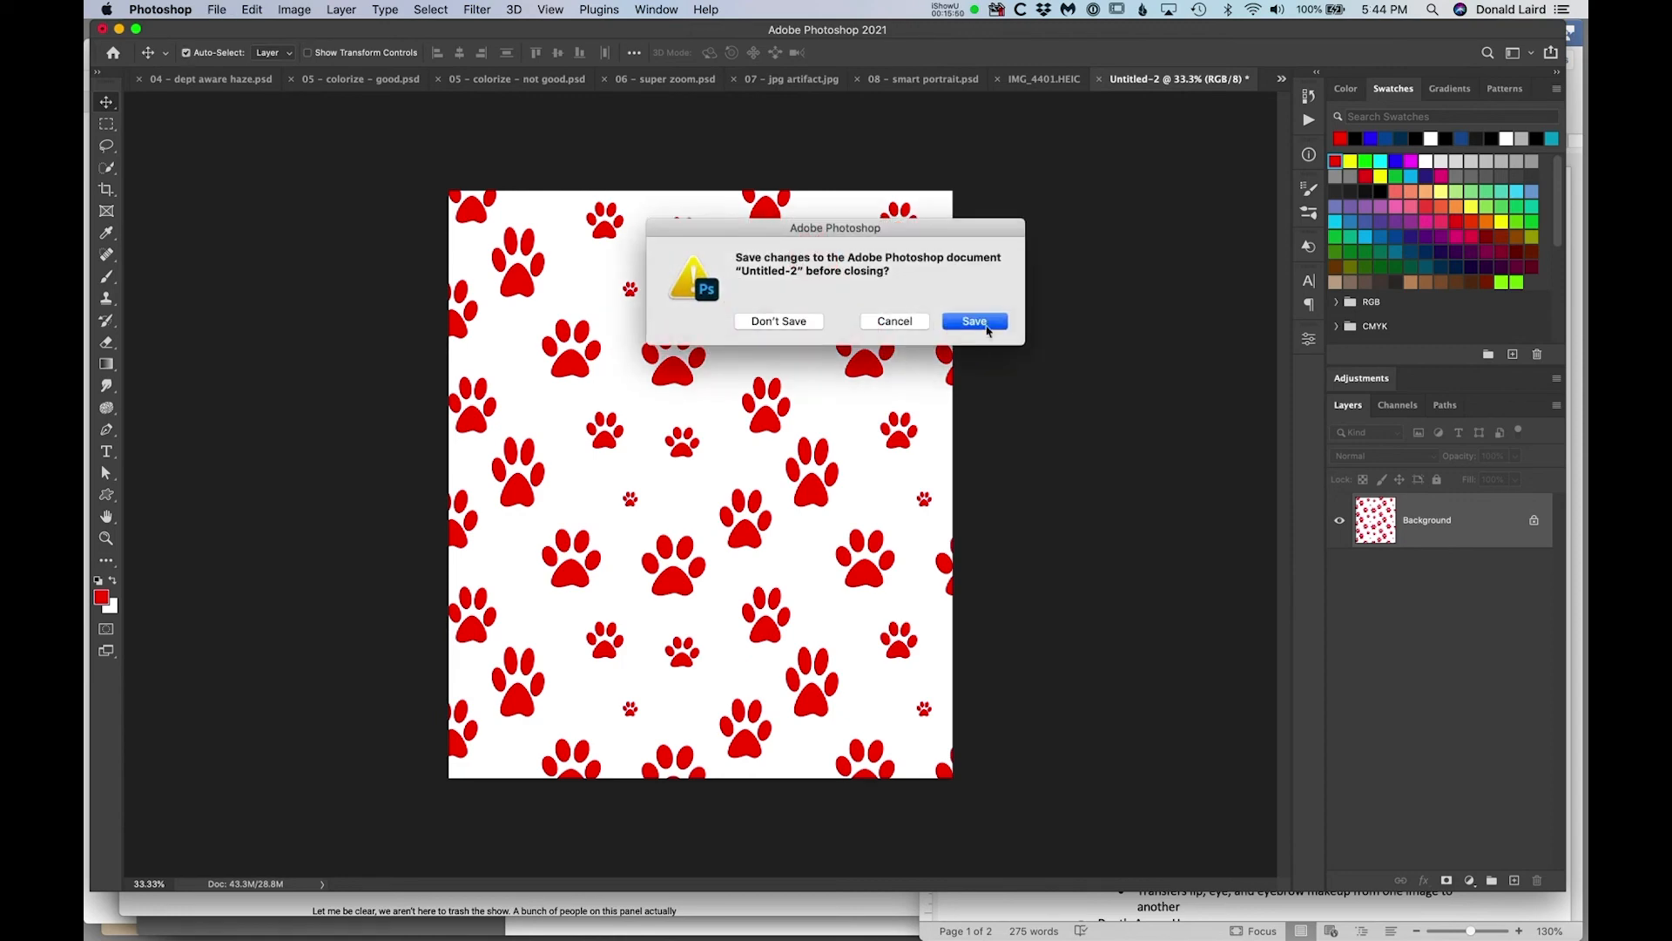
{"action": "left_click", "coordinate": [777, 321]}
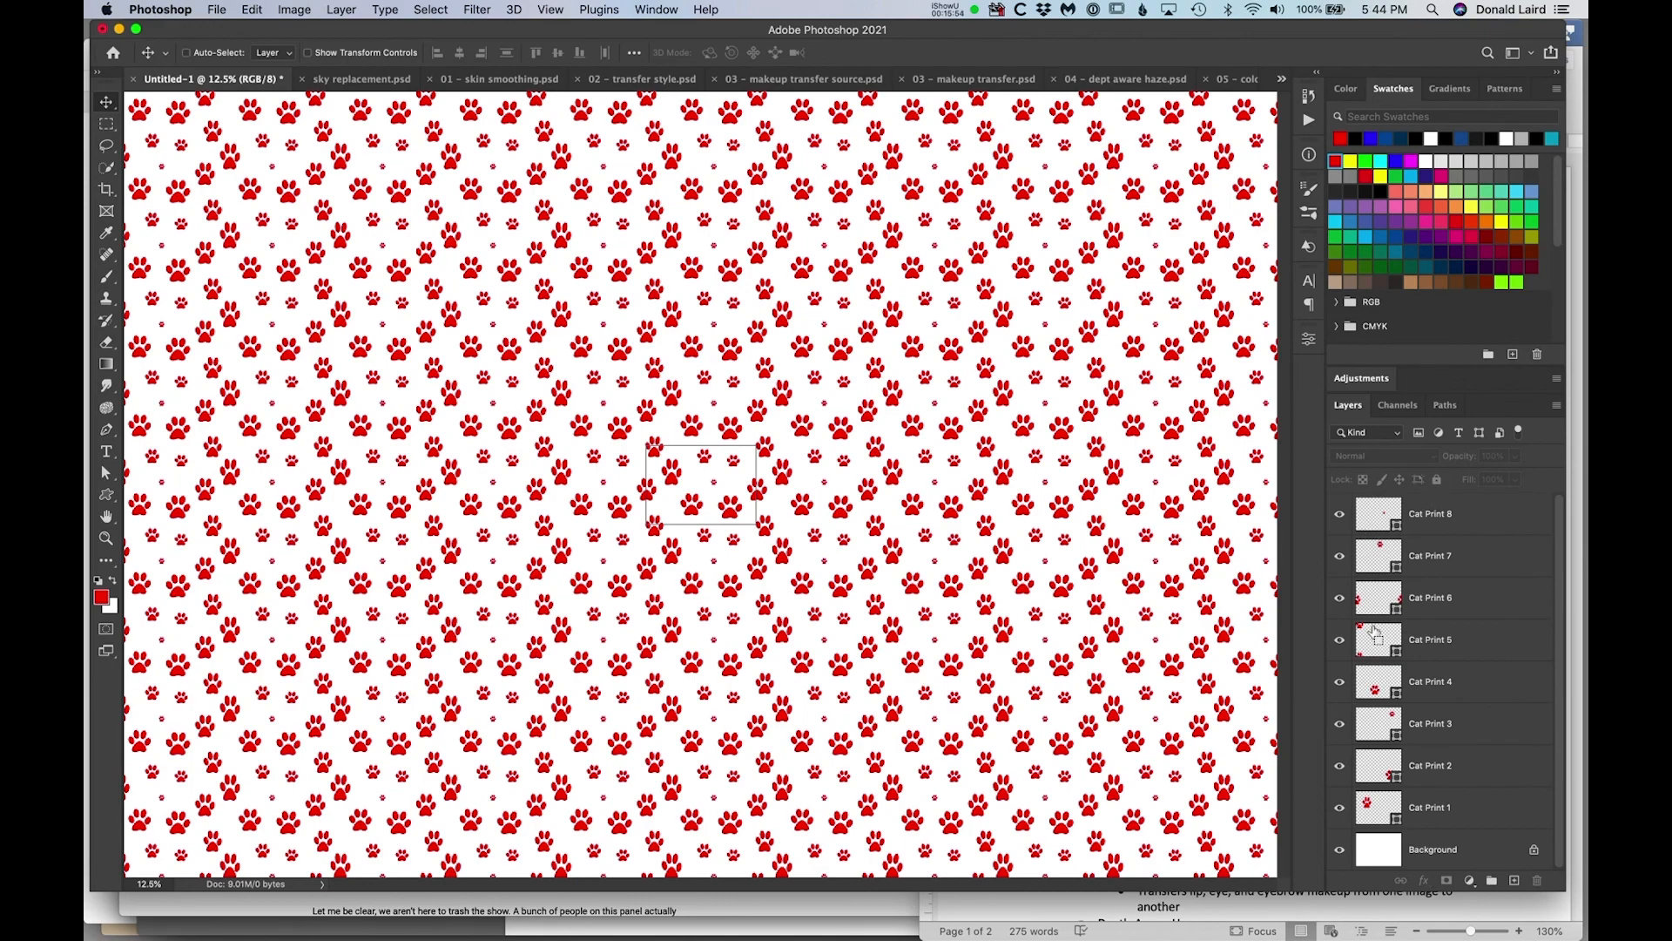
Rotate the Cat Print 5 paw at the tile's upper-left corner clockwise with Free Transform.
{"action": "key", "text": "super+equal"}
{"action": "key", "text": "super+equal"}
{"action": "key", "text": "super+equal"}
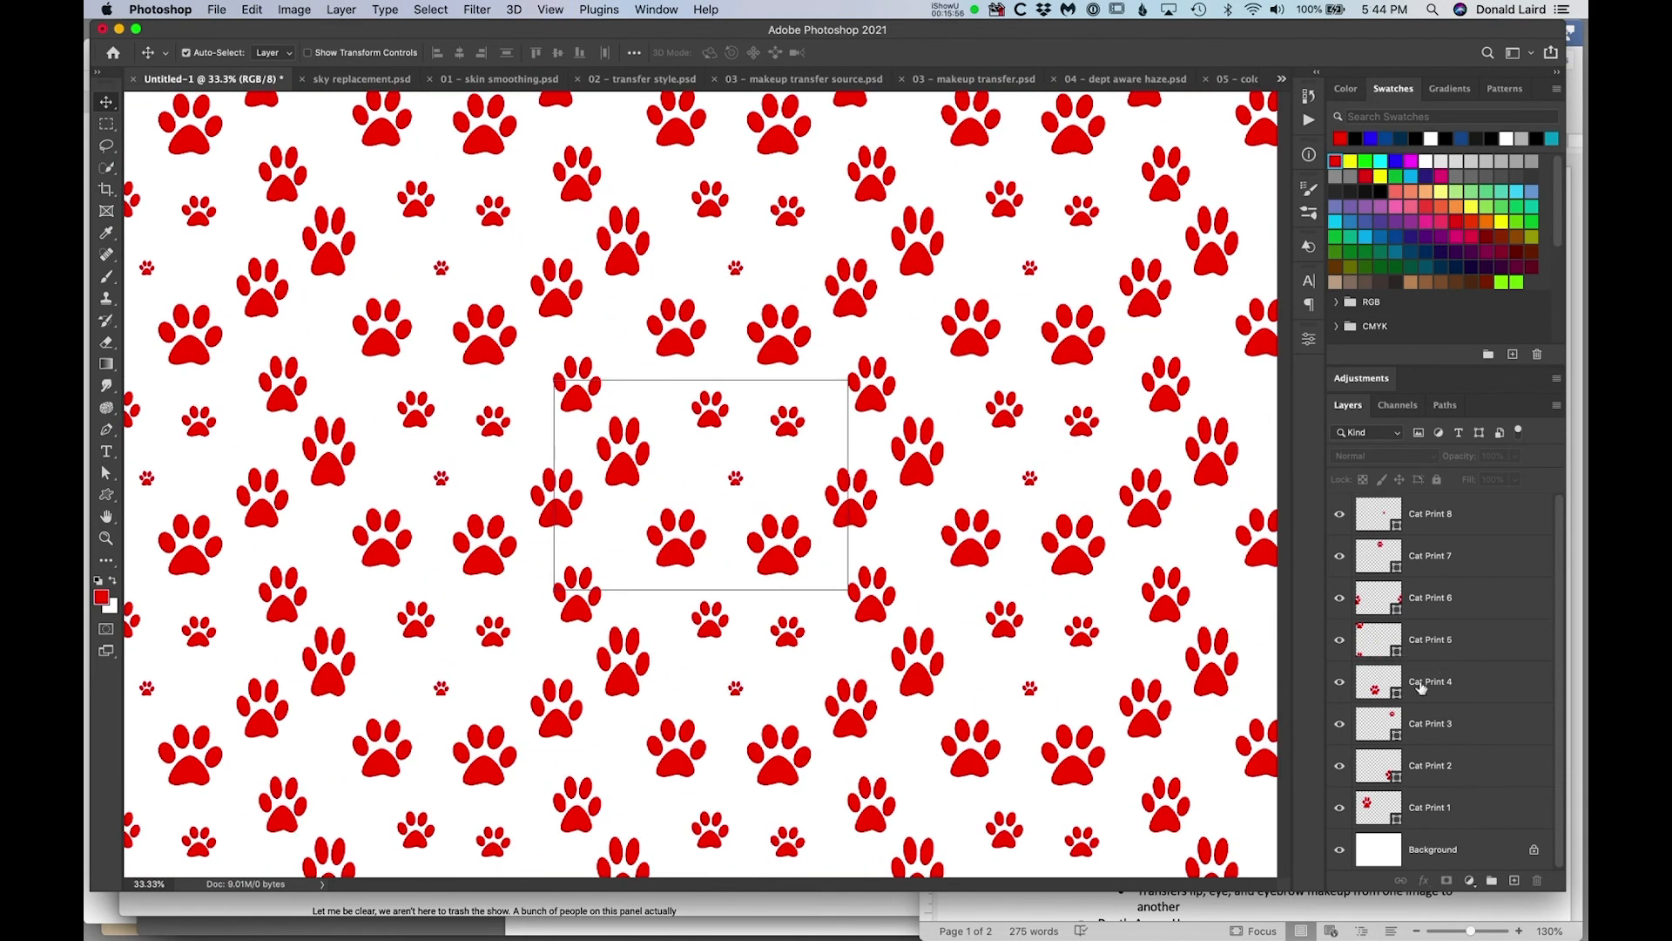
{"action": "left_click", "coordinate": [1458, 644]}
{"action": "key", "text": "super+t"}
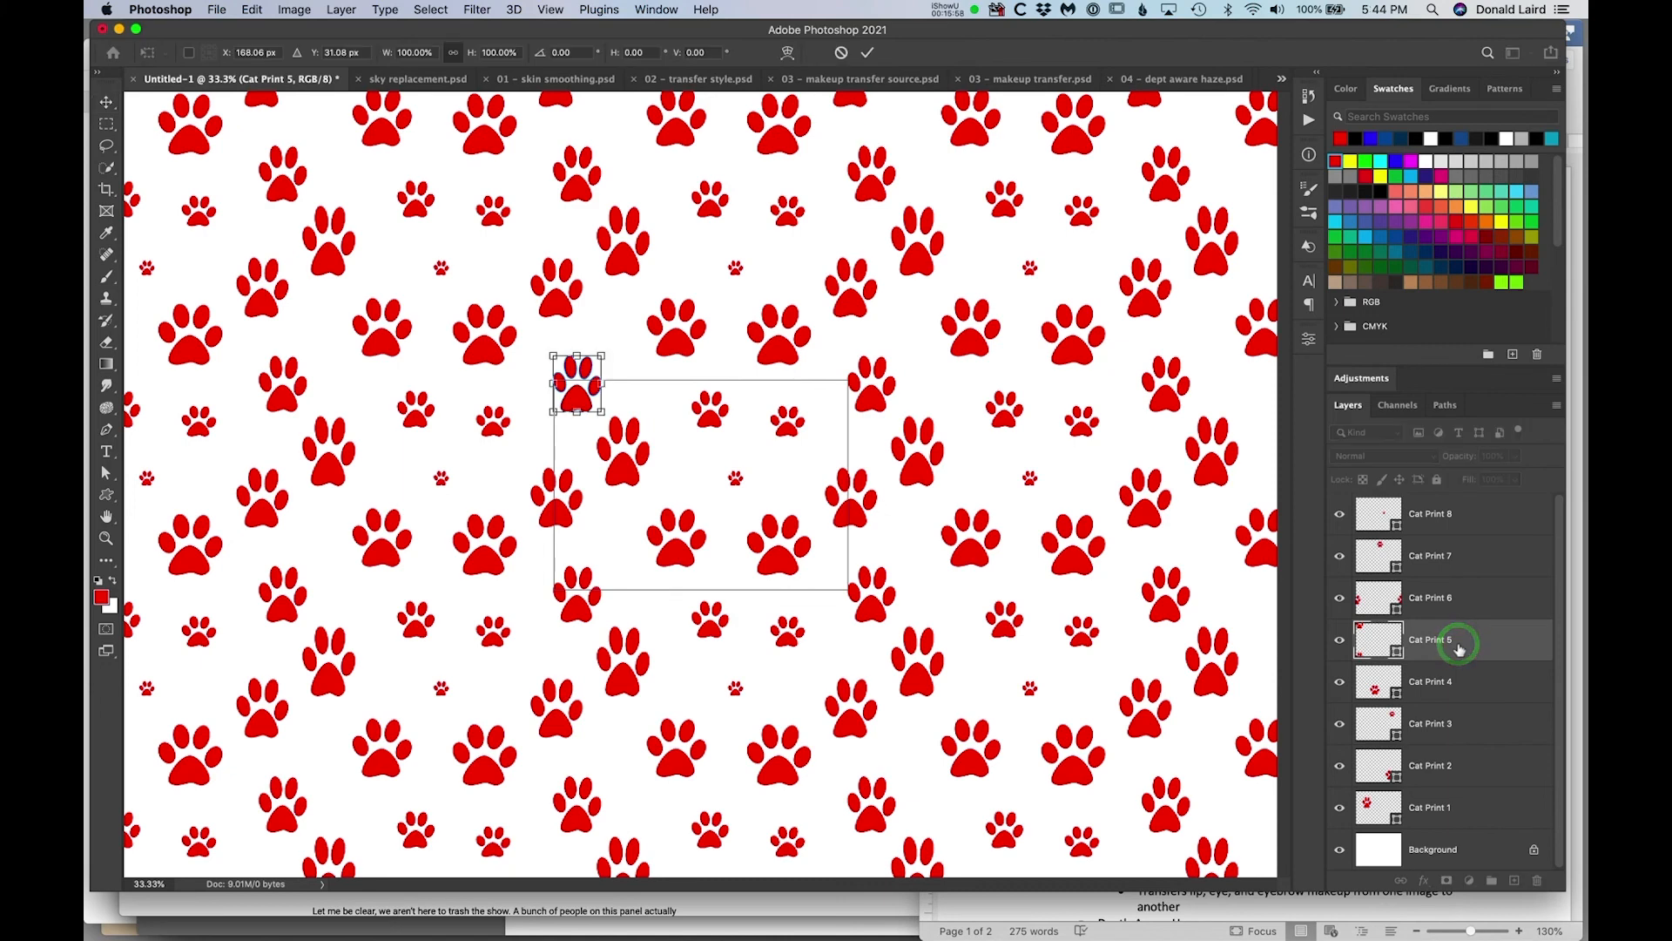
{"action": "left_click_drag", "start_coordinate": [619, 301], "coordinate": [653, 359]}
{"action": "key", "text": "Return"}
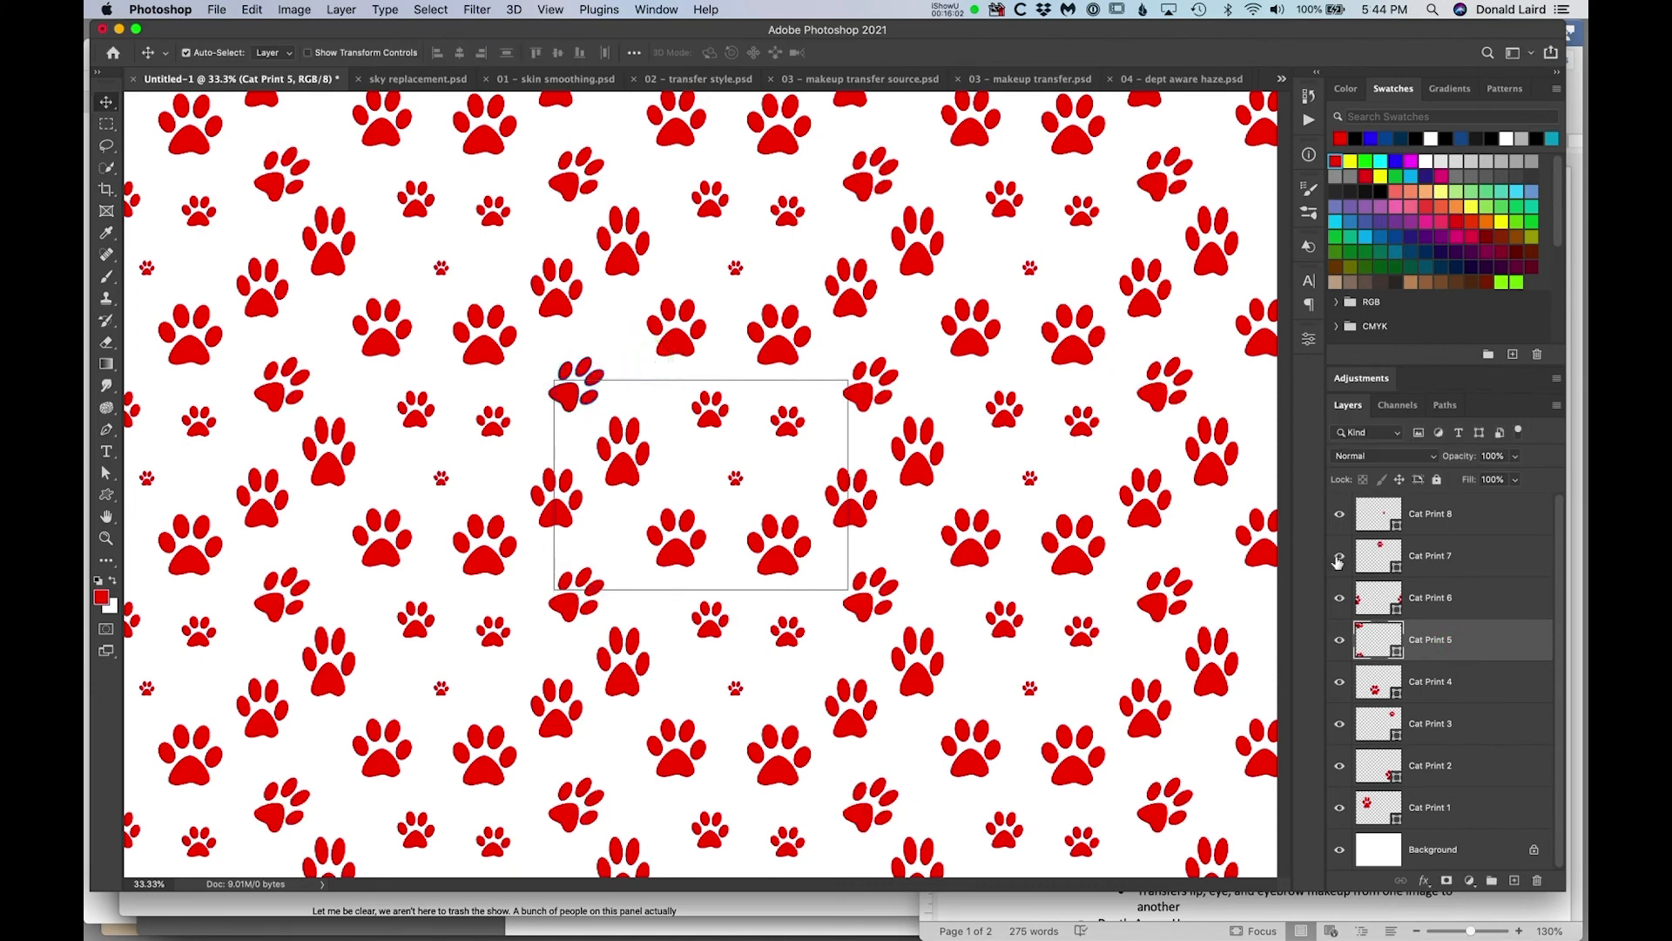
Rotate the Cat Print 2 paw in the tile's lower-right area slightly counterclockwise with Free Transform.
{"action": "left_click", "coordinate": [1446, 766]}
{"action": "key", "text": "super+t"}
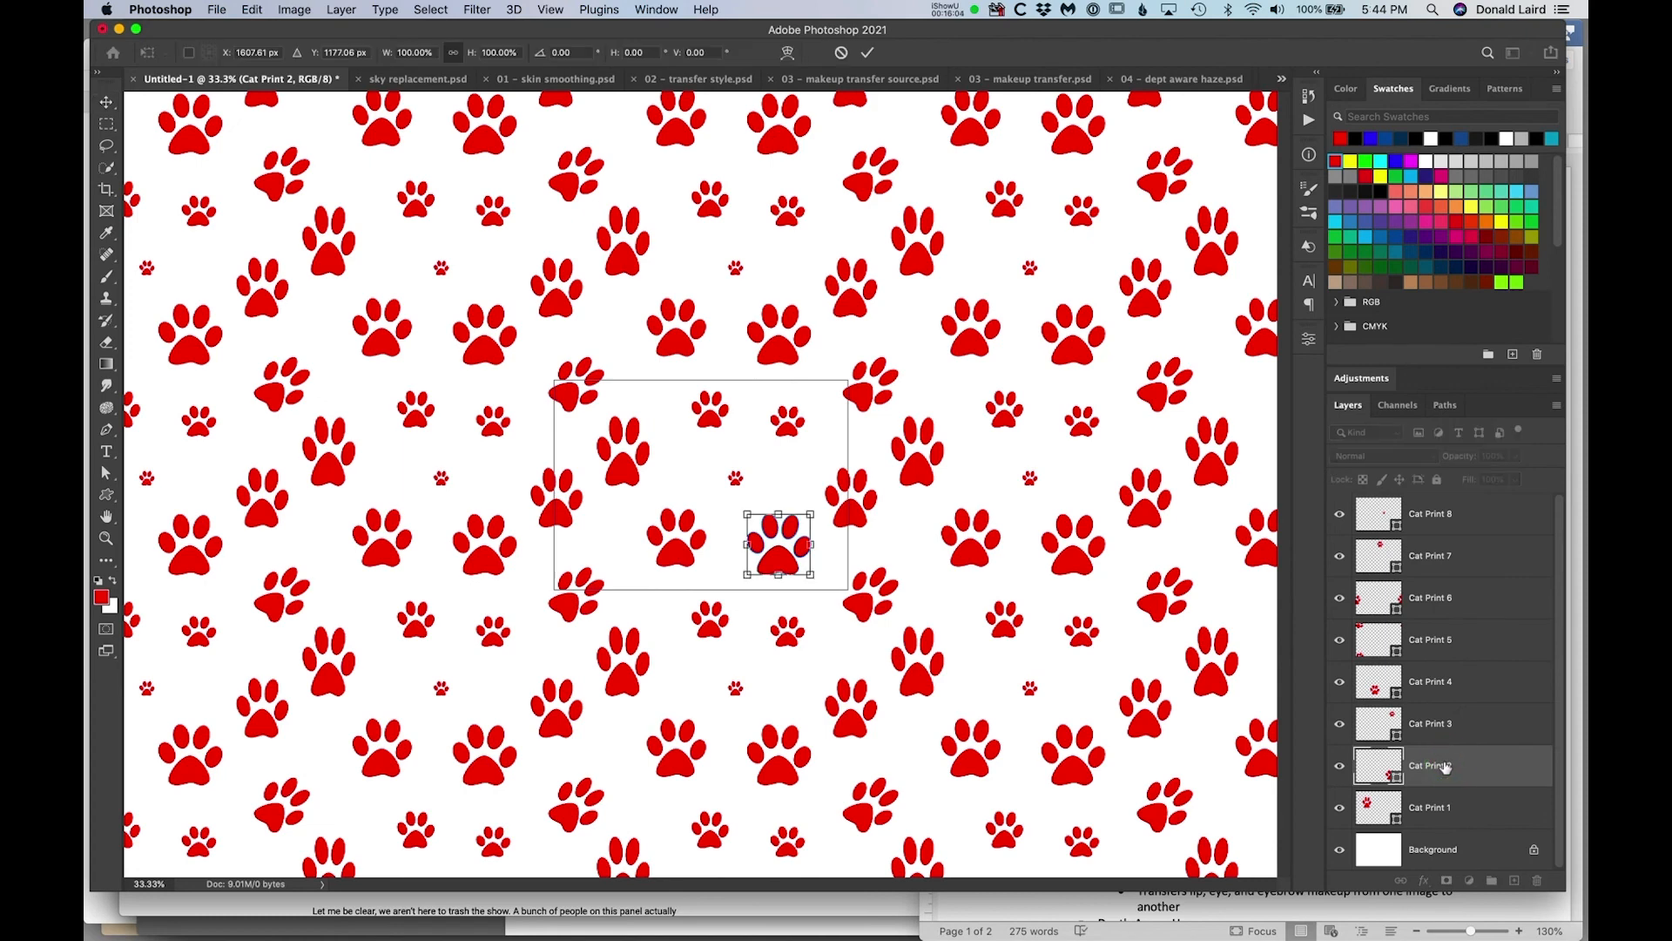
{"action": "left_click_drag", "start_coordinate": [691, 447], "coordinate": [656, 493]}
{"action": "key", "text": "Return"}
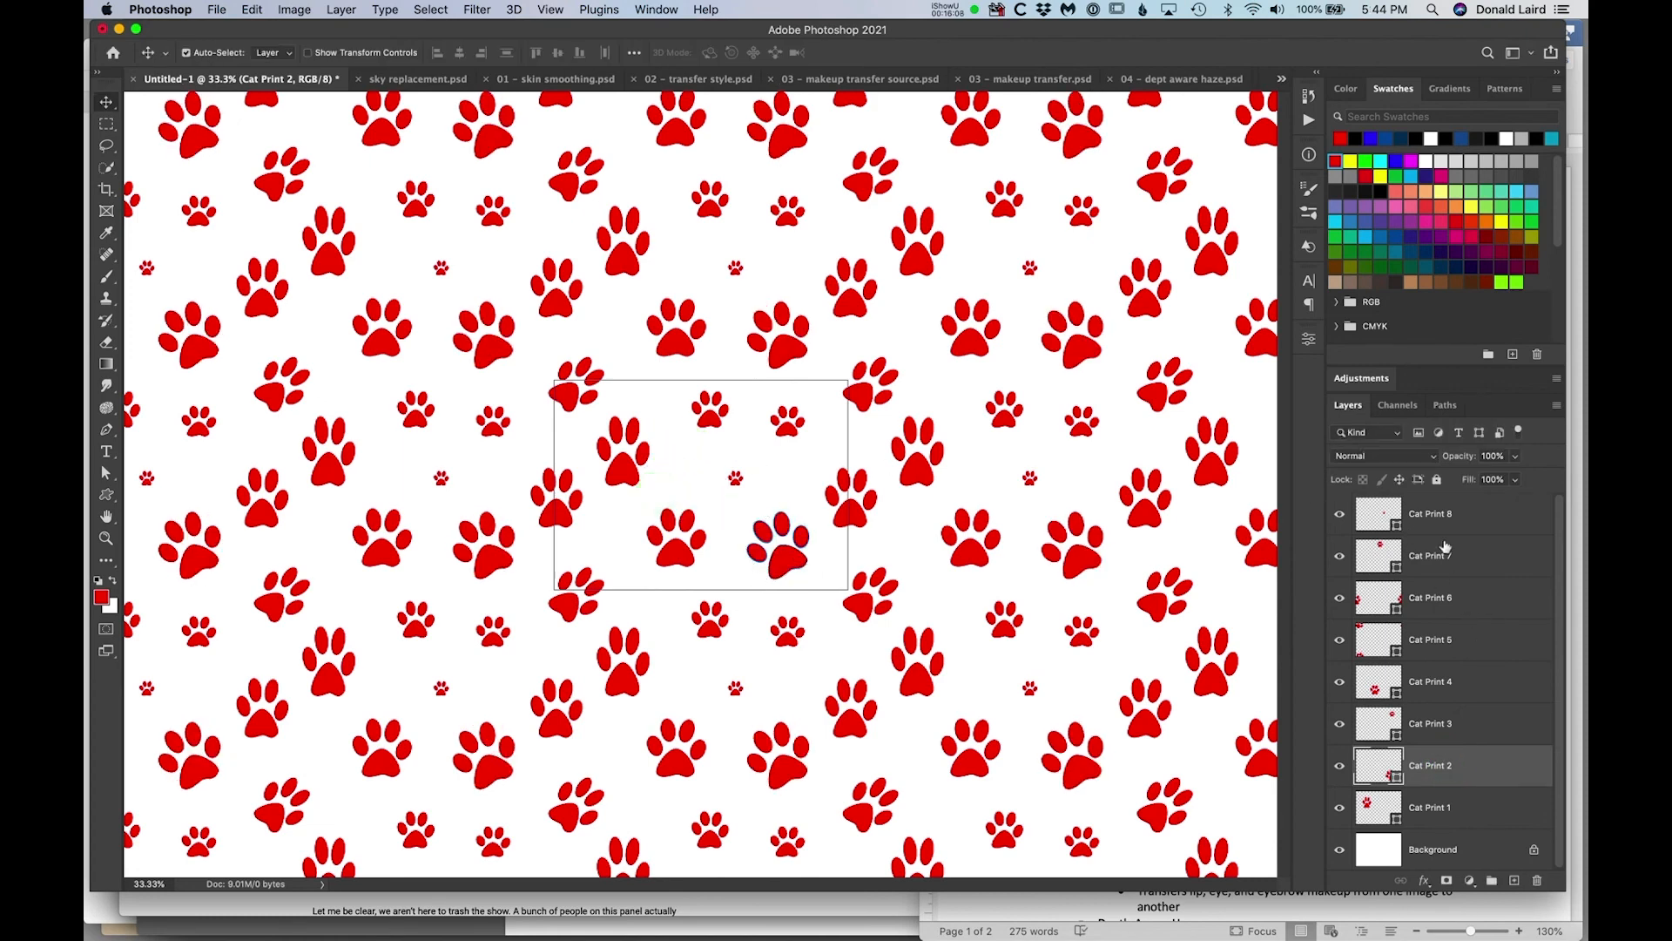
Scale the Cat Print 1 paw to about 151% and rotate it counterclockwise with Free Transform.
{"action": "left_click", "coordinate": [1447, 810]}
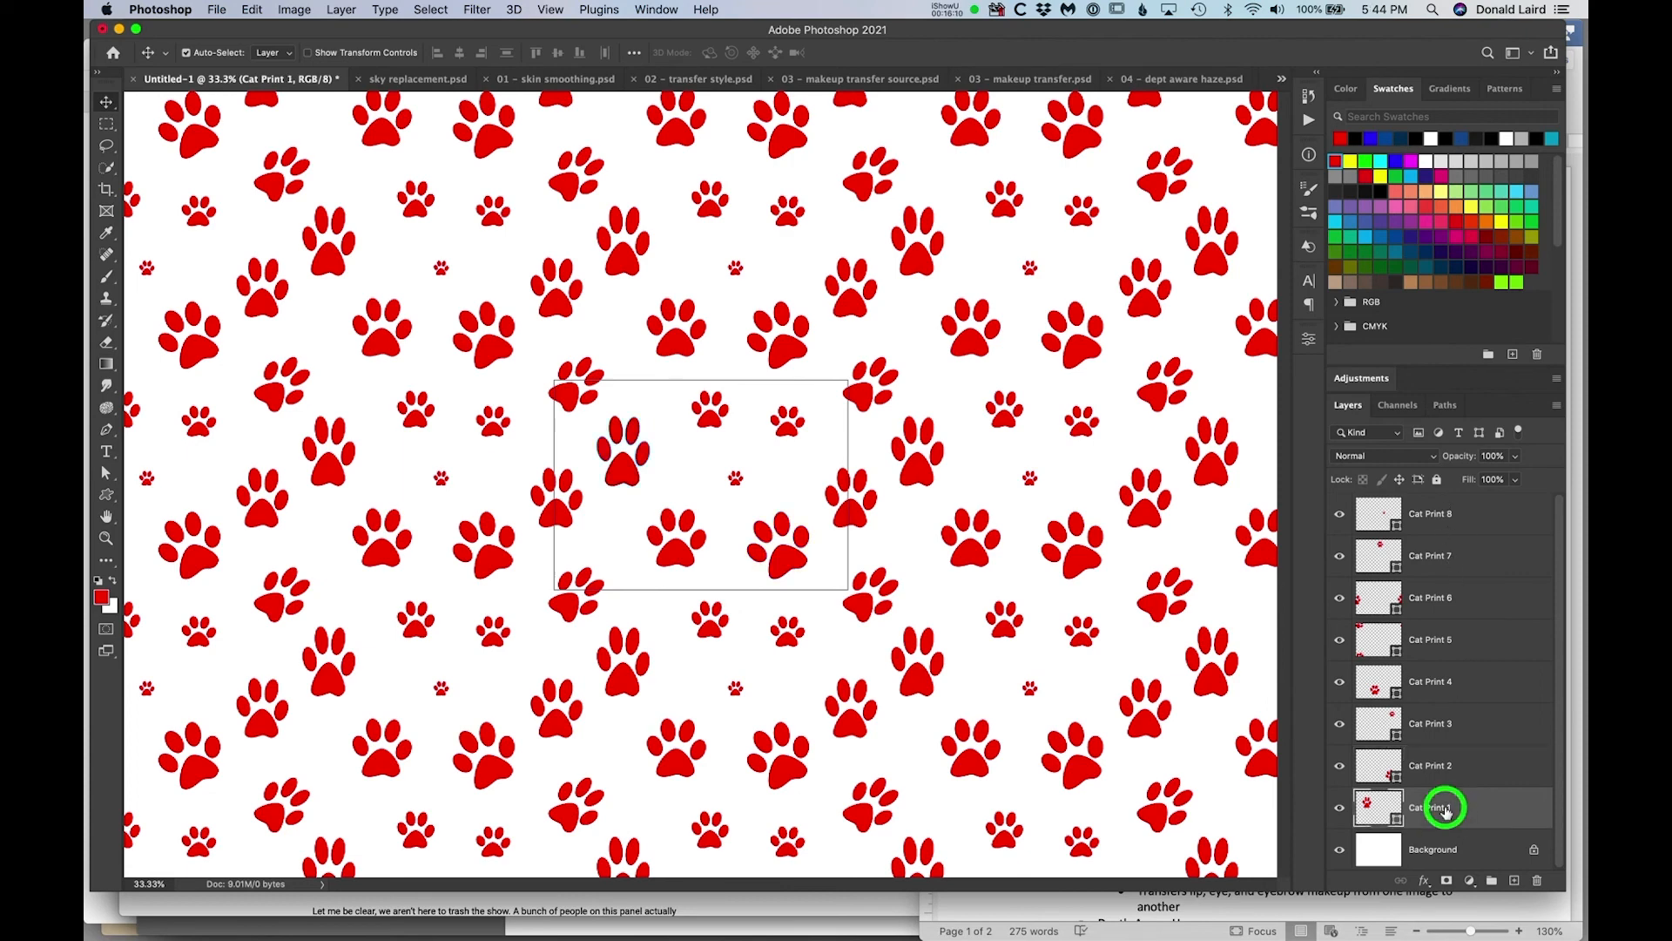
{"action": "key", "text": "super+t"}
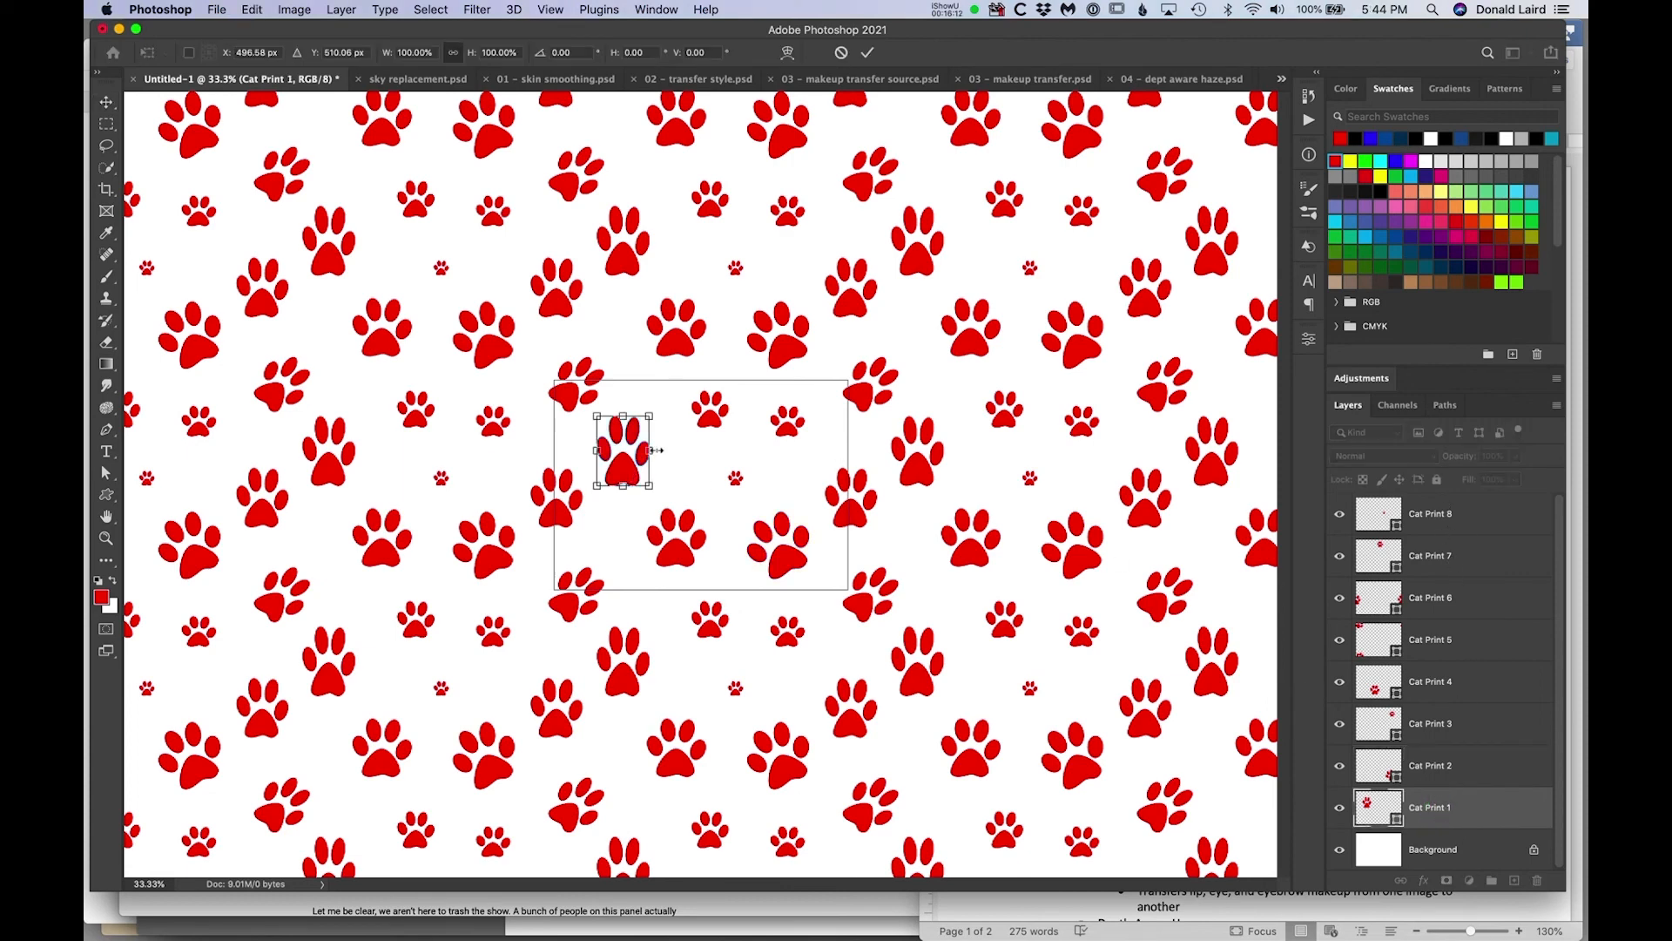
{"action": "left_click_drag", "start_coordinate": [656, 451], "coordinate": [678, 451]}
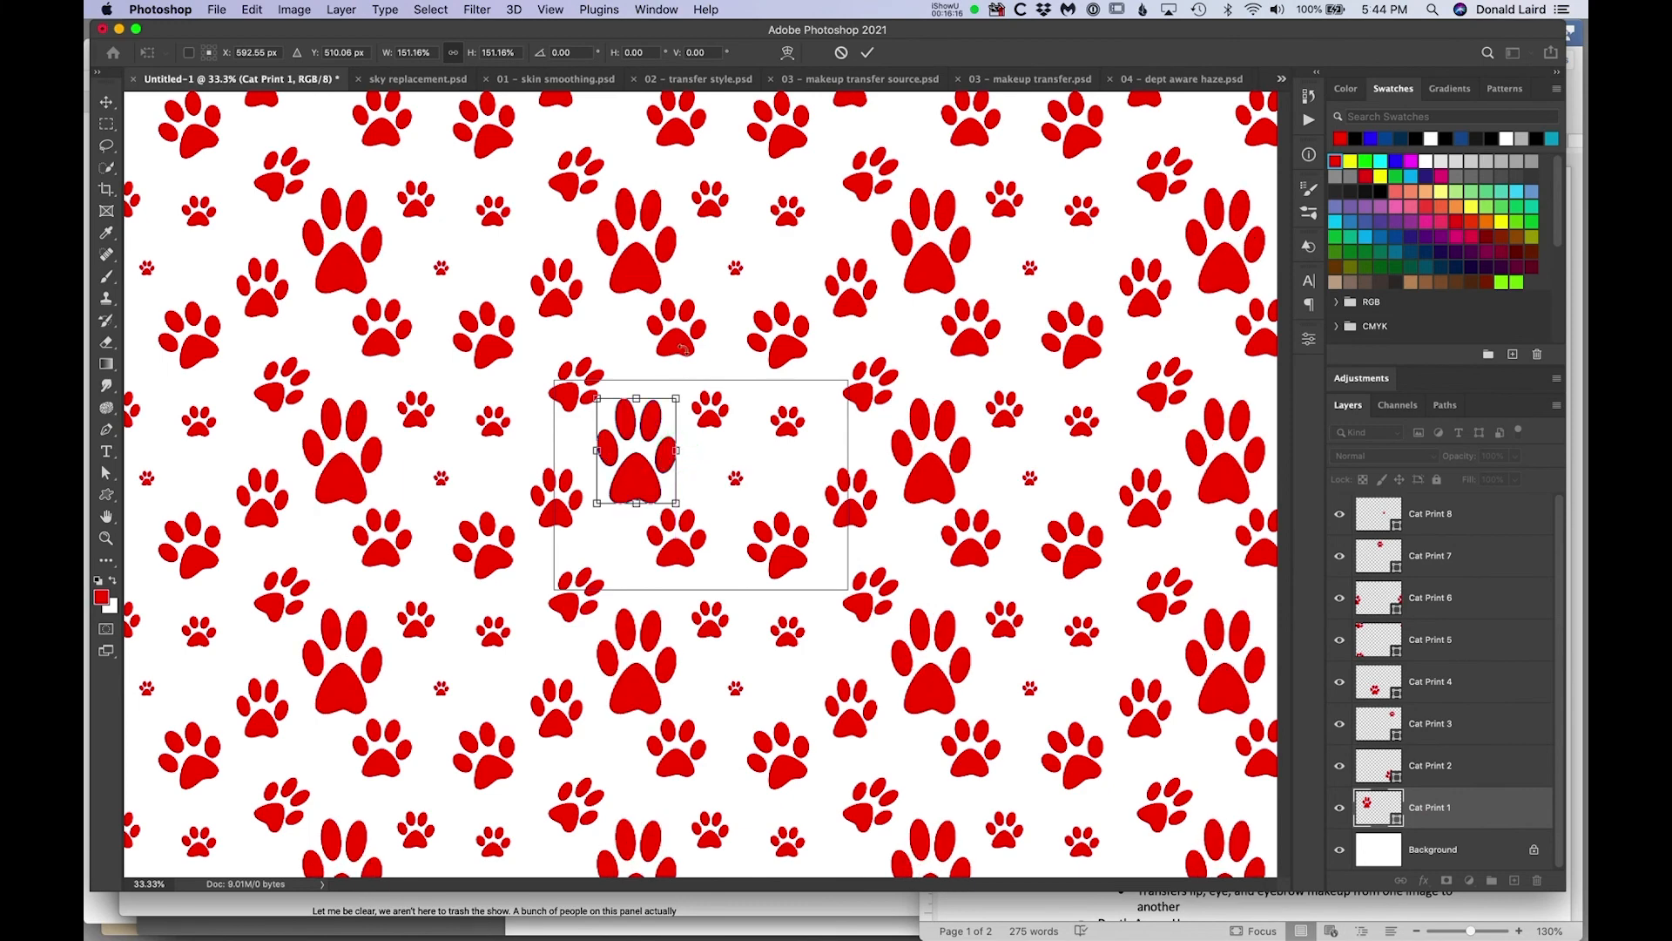
{"action": "left_click_drag", "start_coordinate": [683, 348], "coordinate": [728, 410]}
{"action": "left_click_drag", "start_coordinate": [605, 331], "coordinate": [502, 453]}
{"action": "key", "text": "Return"}
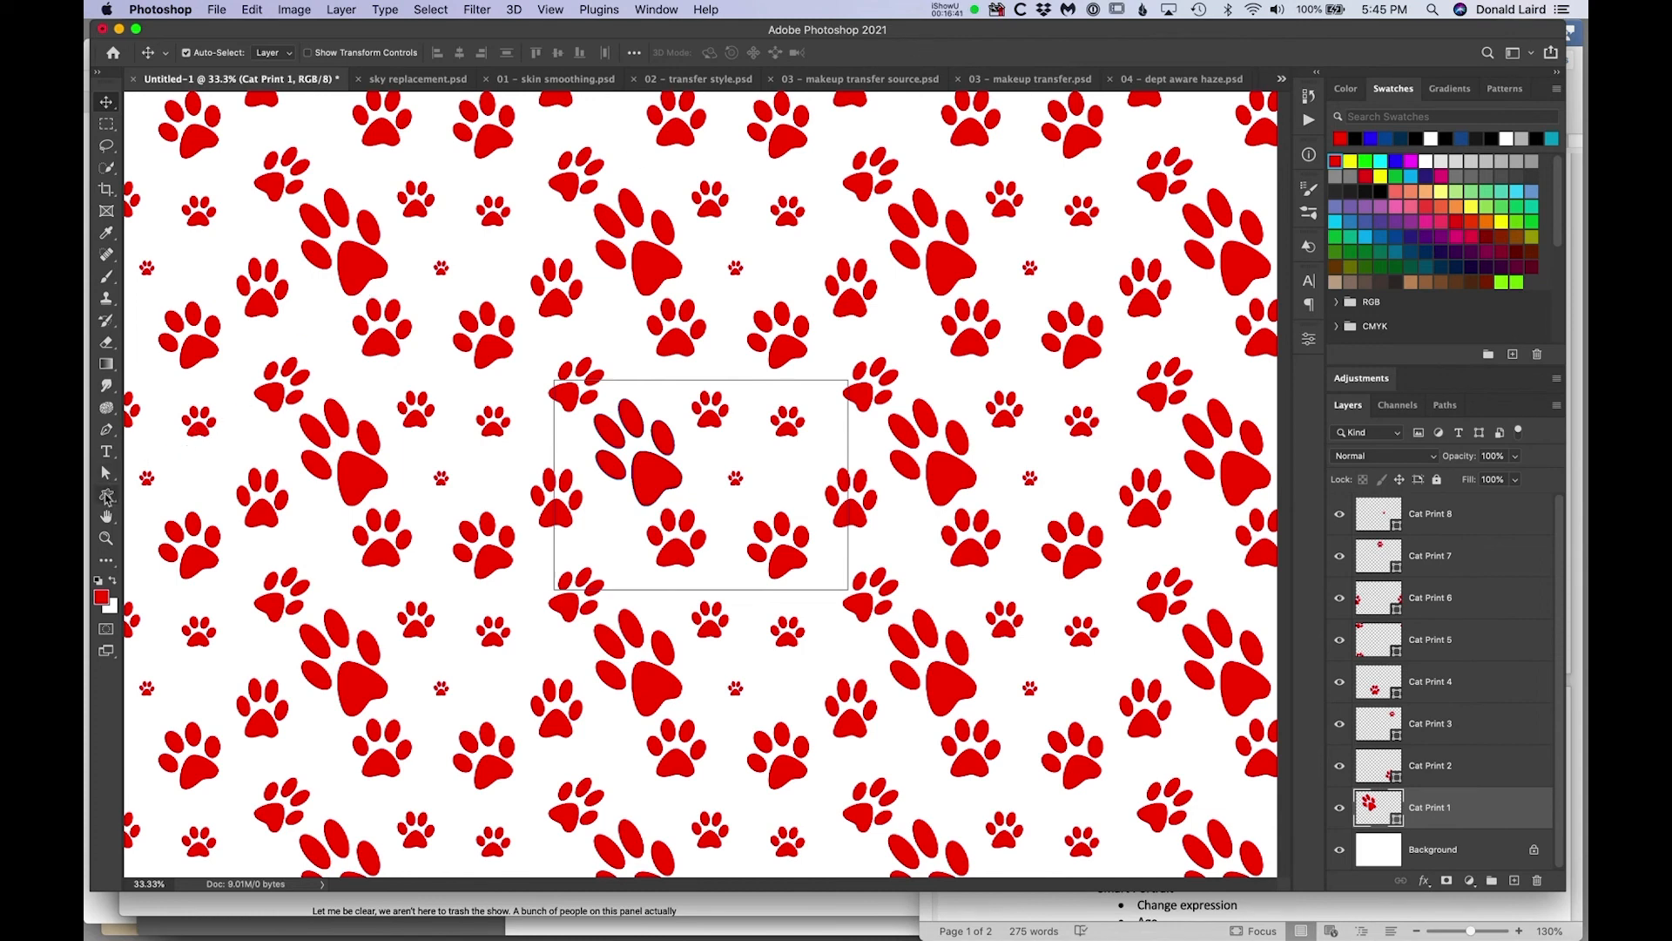
Draw a triangle about 471 by 488 px with the Triangle tool in the white area beside the large paw.
{"action": "left_click", "coordinate": [105, 497]}
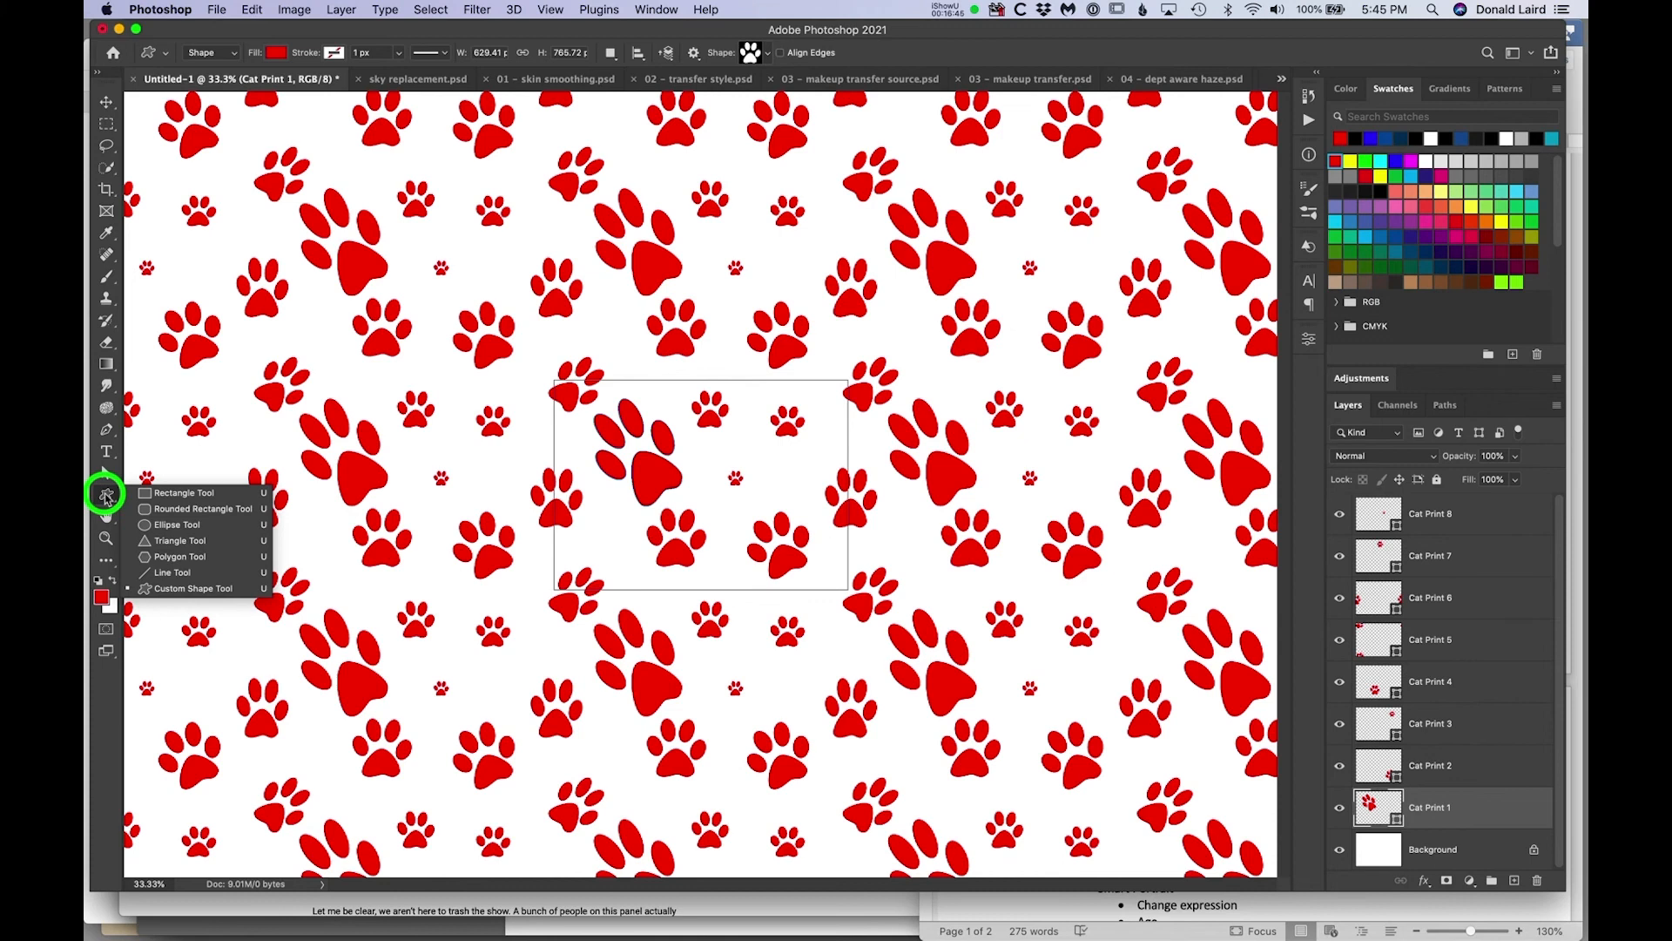
{"action": "left_click", "coordinate": [147, 544]}
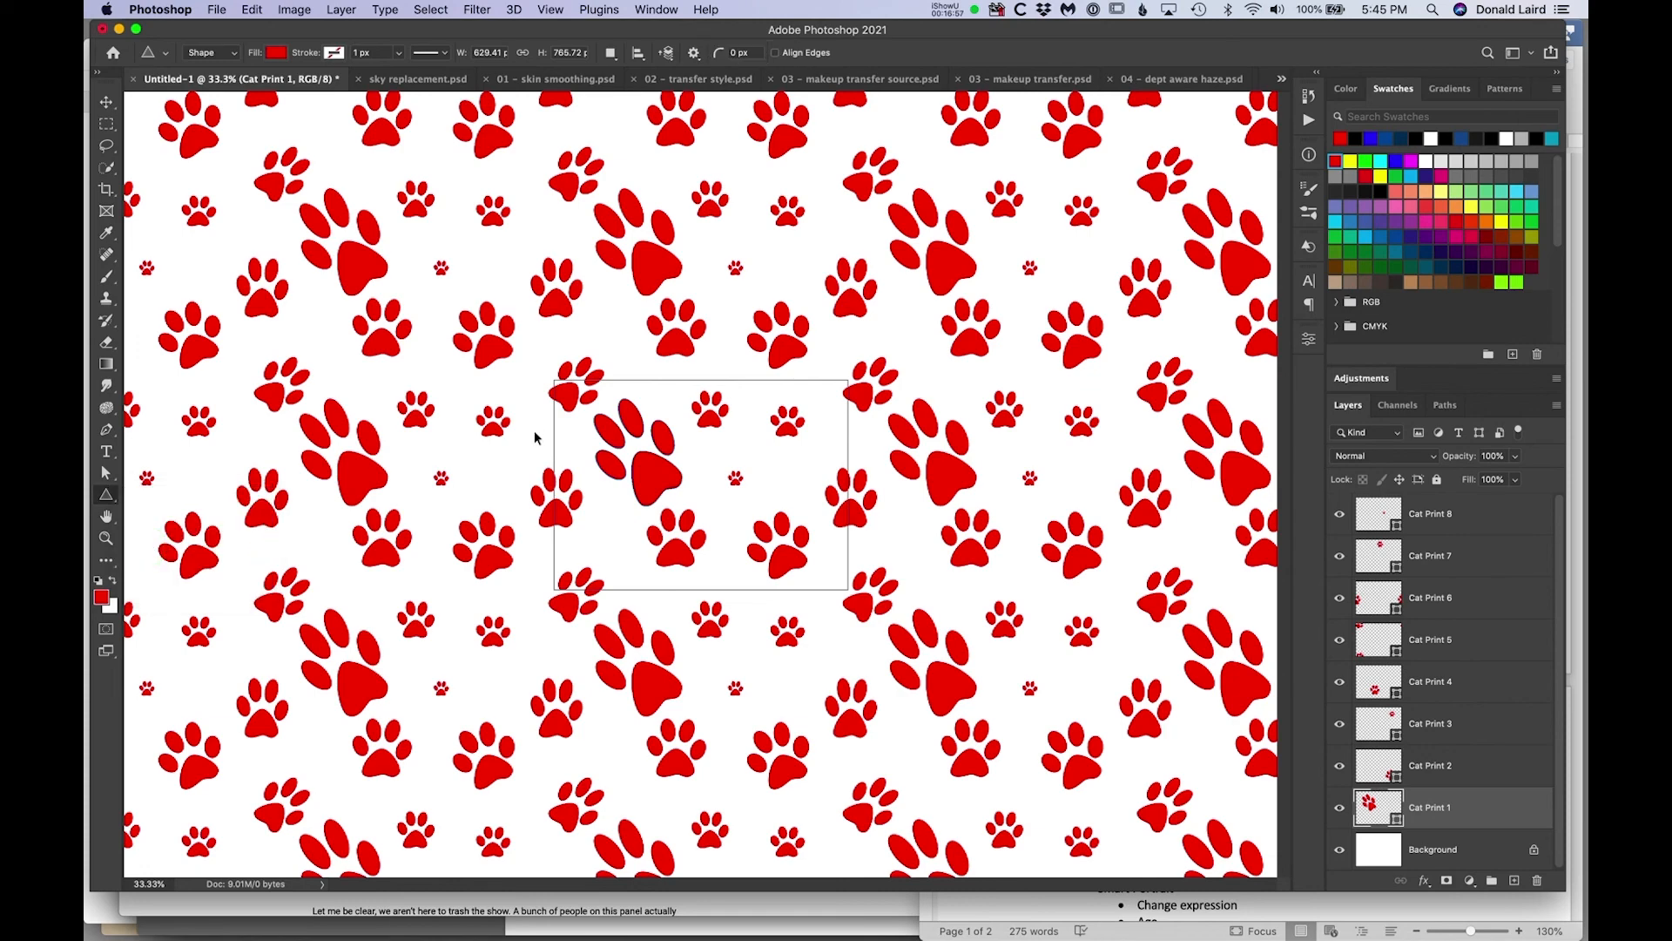
{"action": "scroll", "coordinate": [535, 430], "scroll_direction": "up", "scroll_amount": 5}
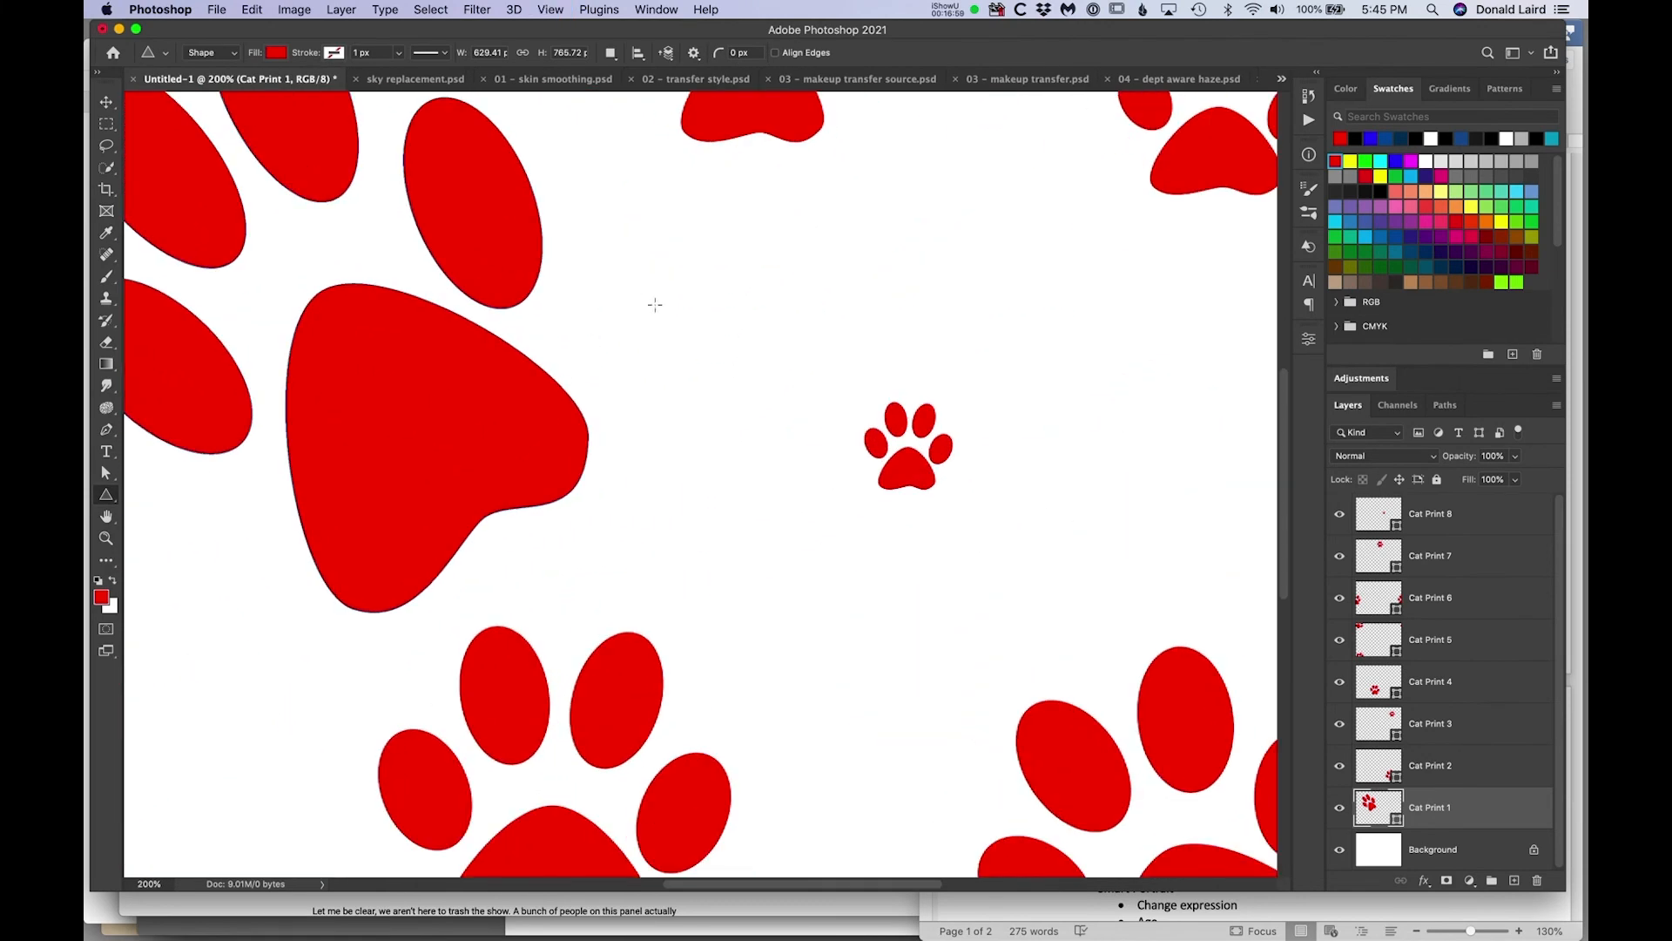
{"action": "left_click", "coordinate": [657, 241]}
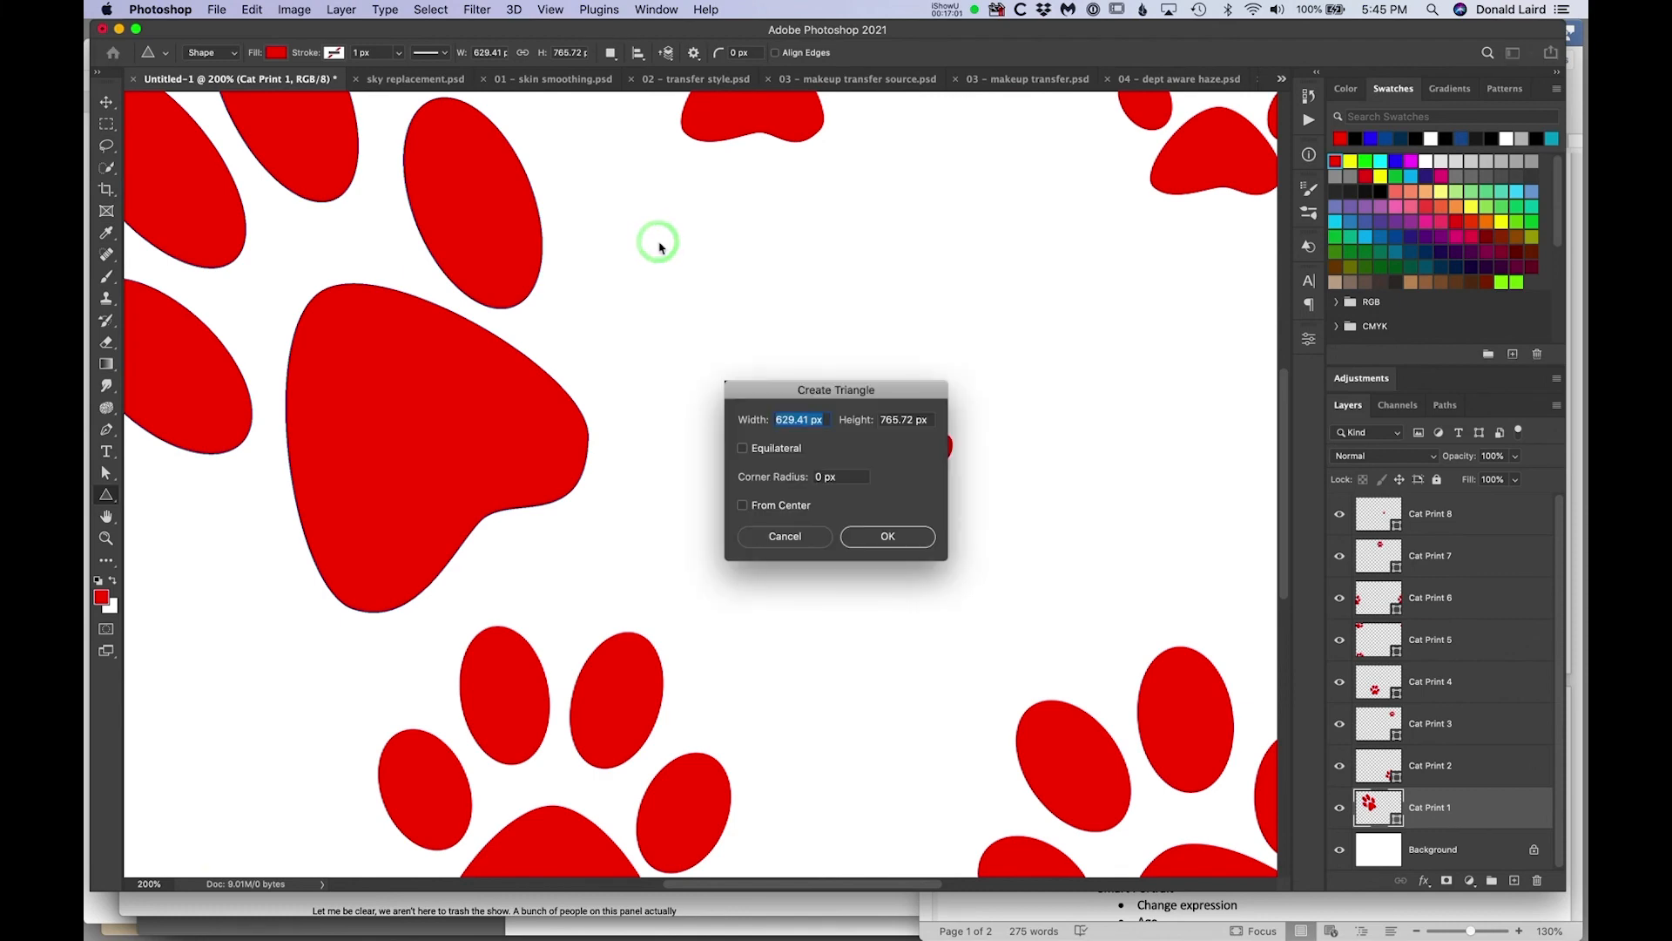
{"action": "left_click", "coordinate": [769, 534]}
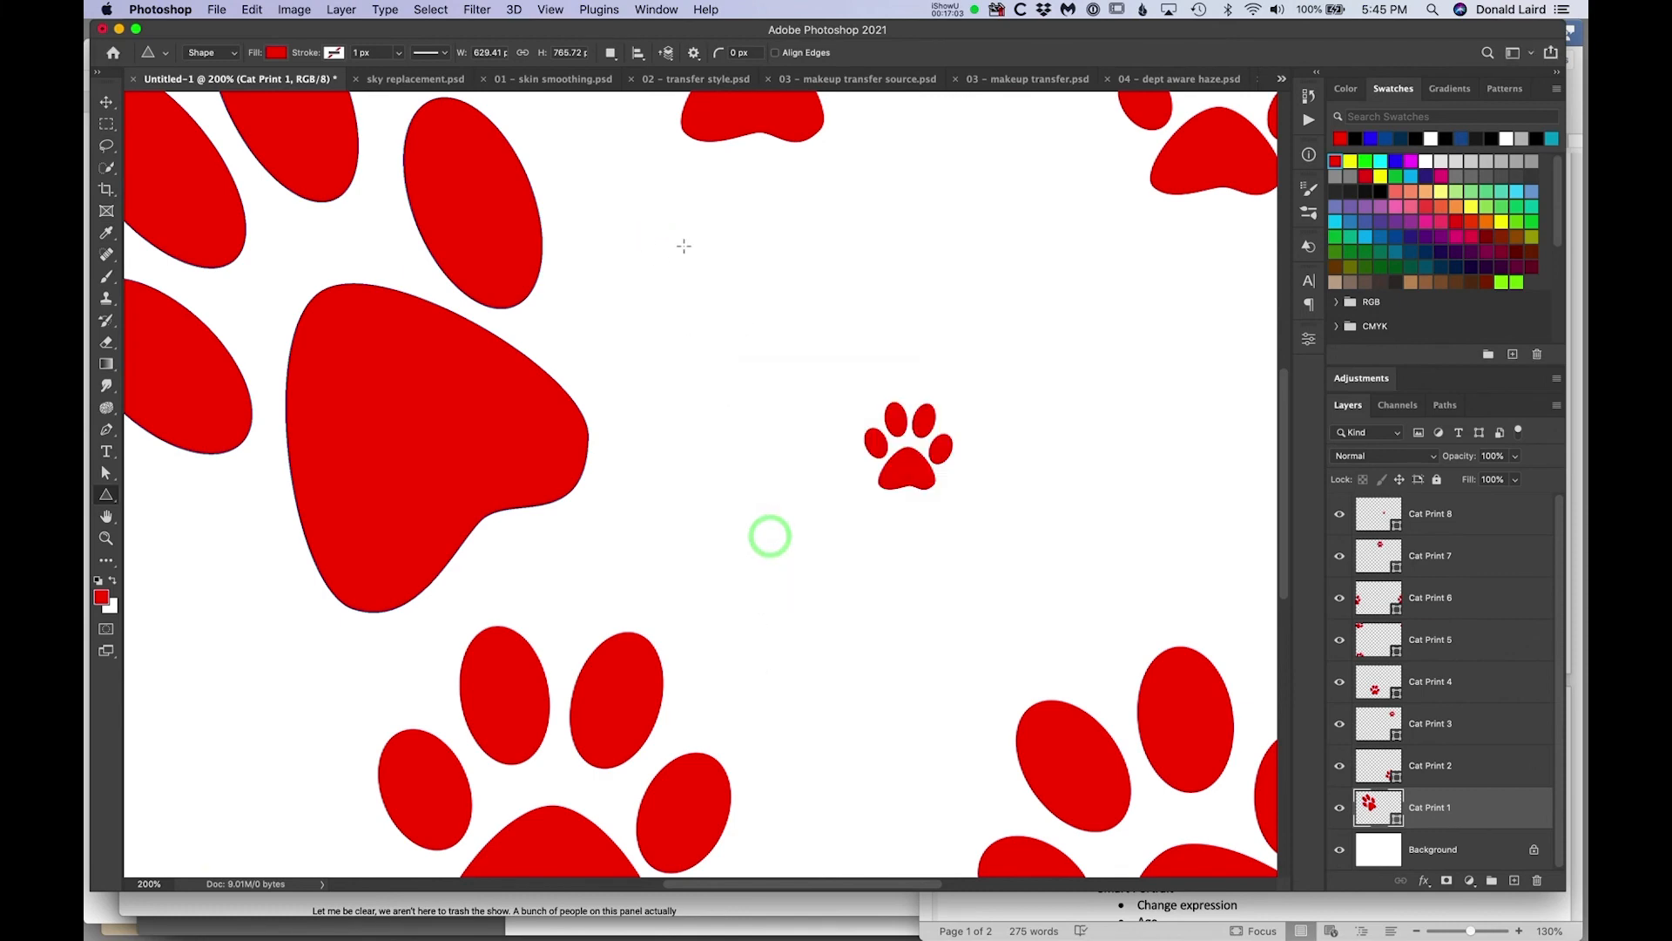
{"action": "left_click_drag", "start_coordinate": [682, 245], "coordinate": [1078, 654]}
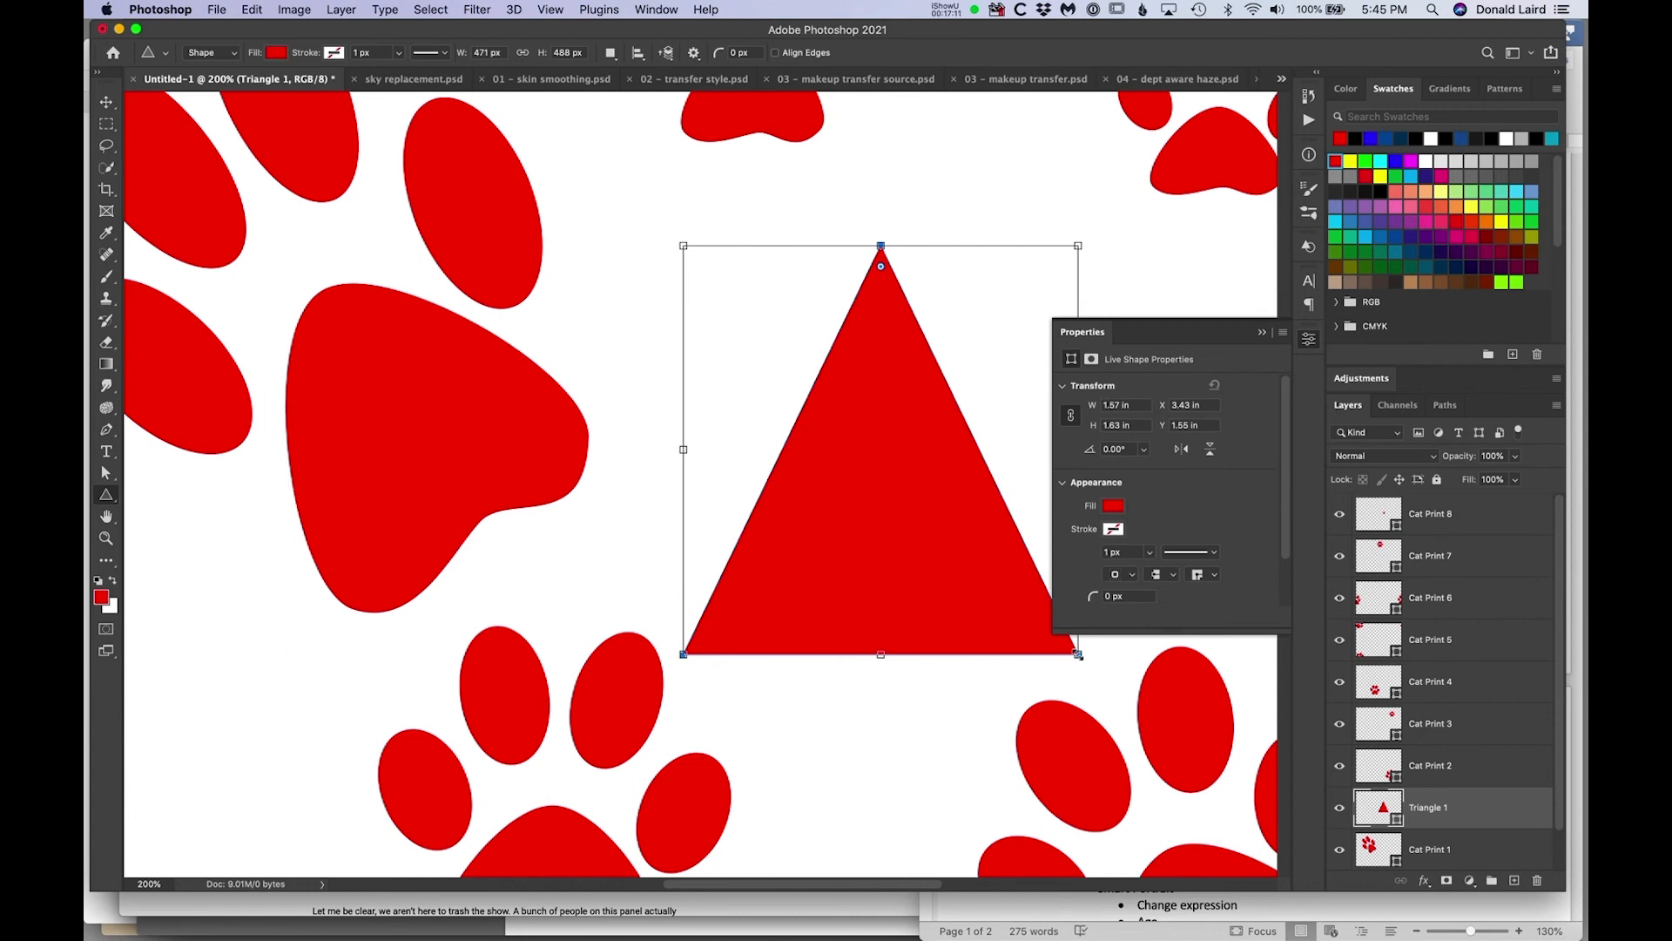
Round the triangle's corners to a radius of about 9 px with its on-canvas corner control, and deselect it.
{"action": "left_click", "coordinate": [882, 269]}
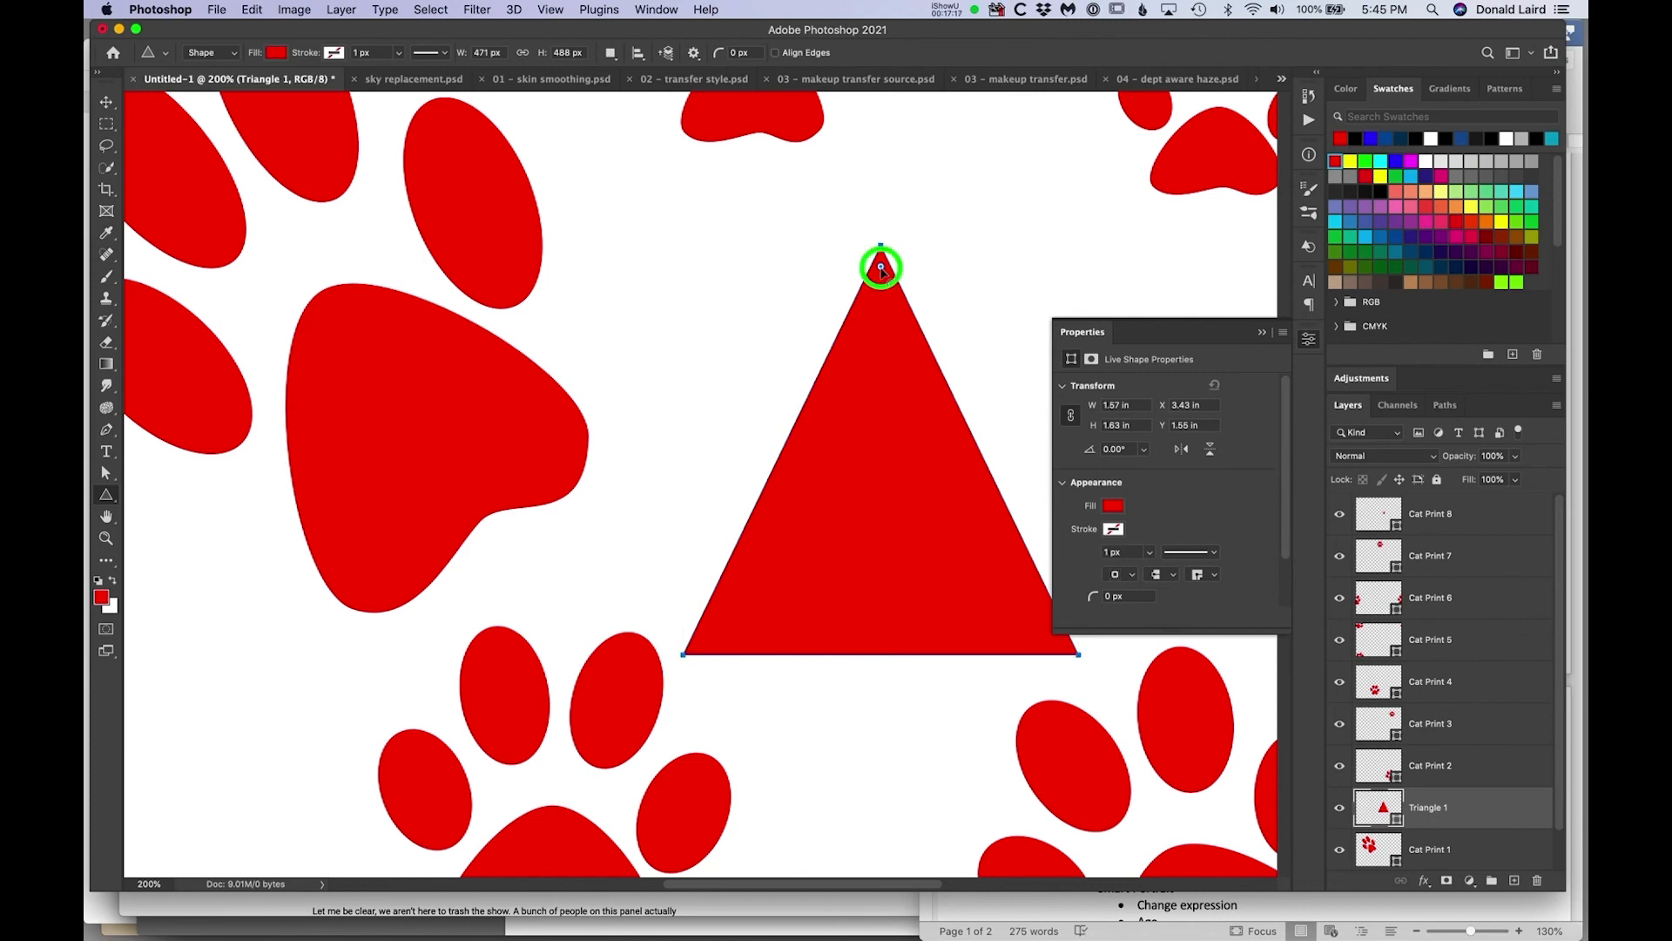
{"action": "mouse_move", "coordinate": [882, 269]}
{"action": "left_mouse_down"}
{"action": "mouse_move", "coordinate": [881, 546]}
{"action": "mouse_move", "coordinate": [882, 259]}
{"action": "left_mouse_up"}
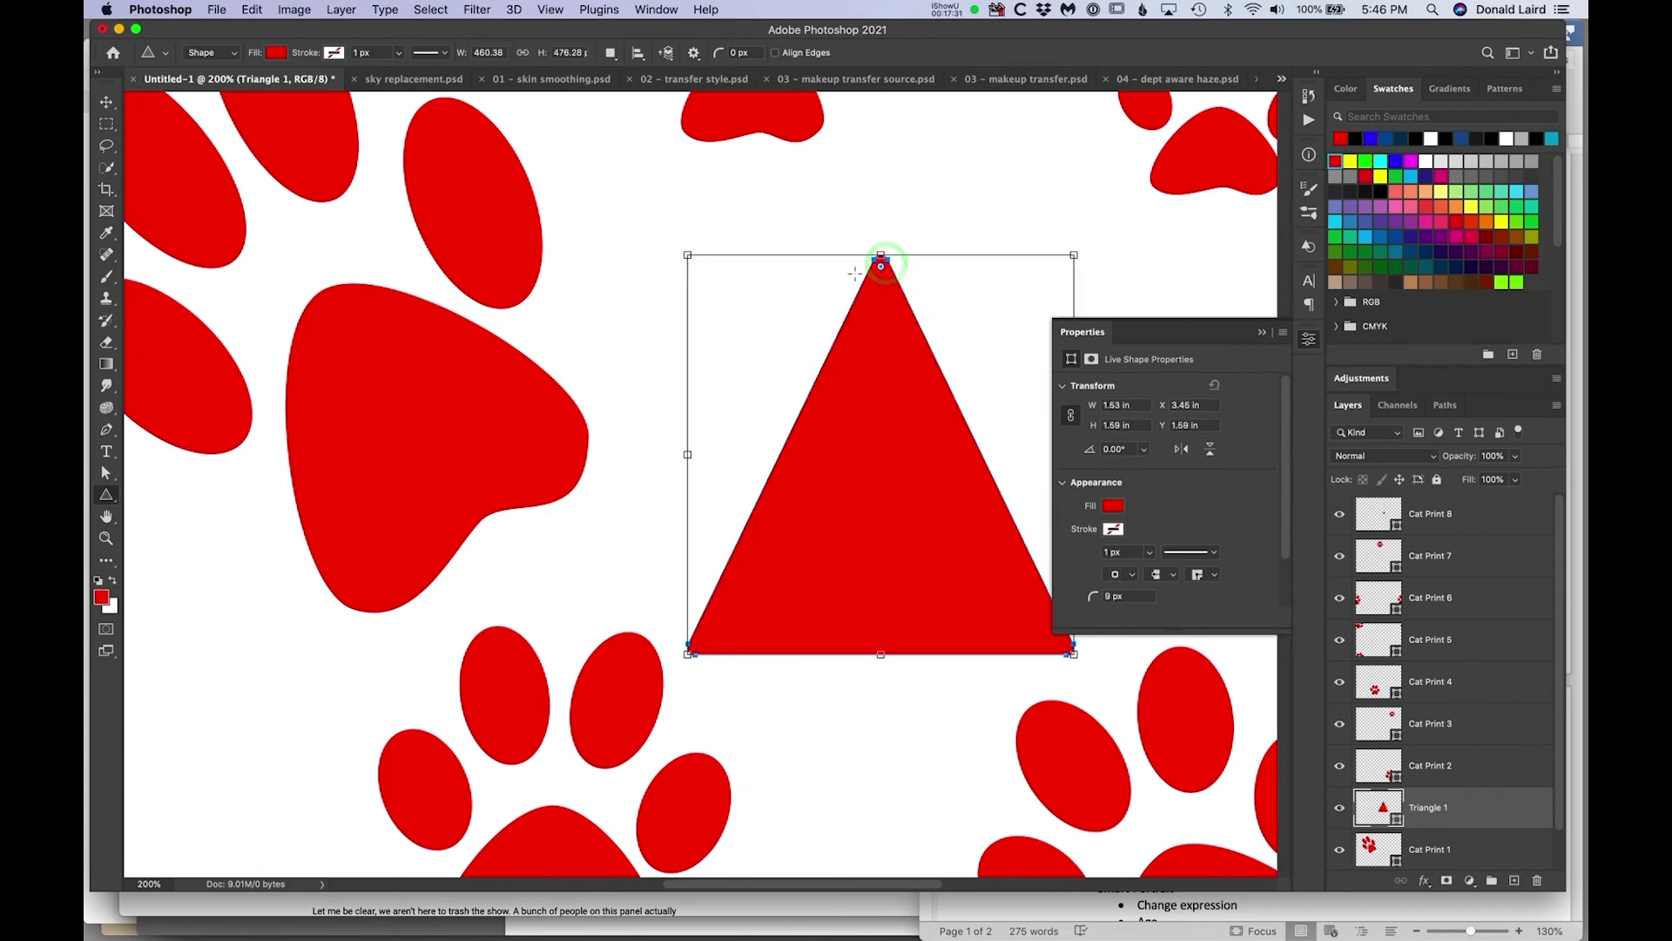
{"action": "left_click", "coordinate": [106, 102]}
{"action": "left_click", "coordinate": [677, 340]}
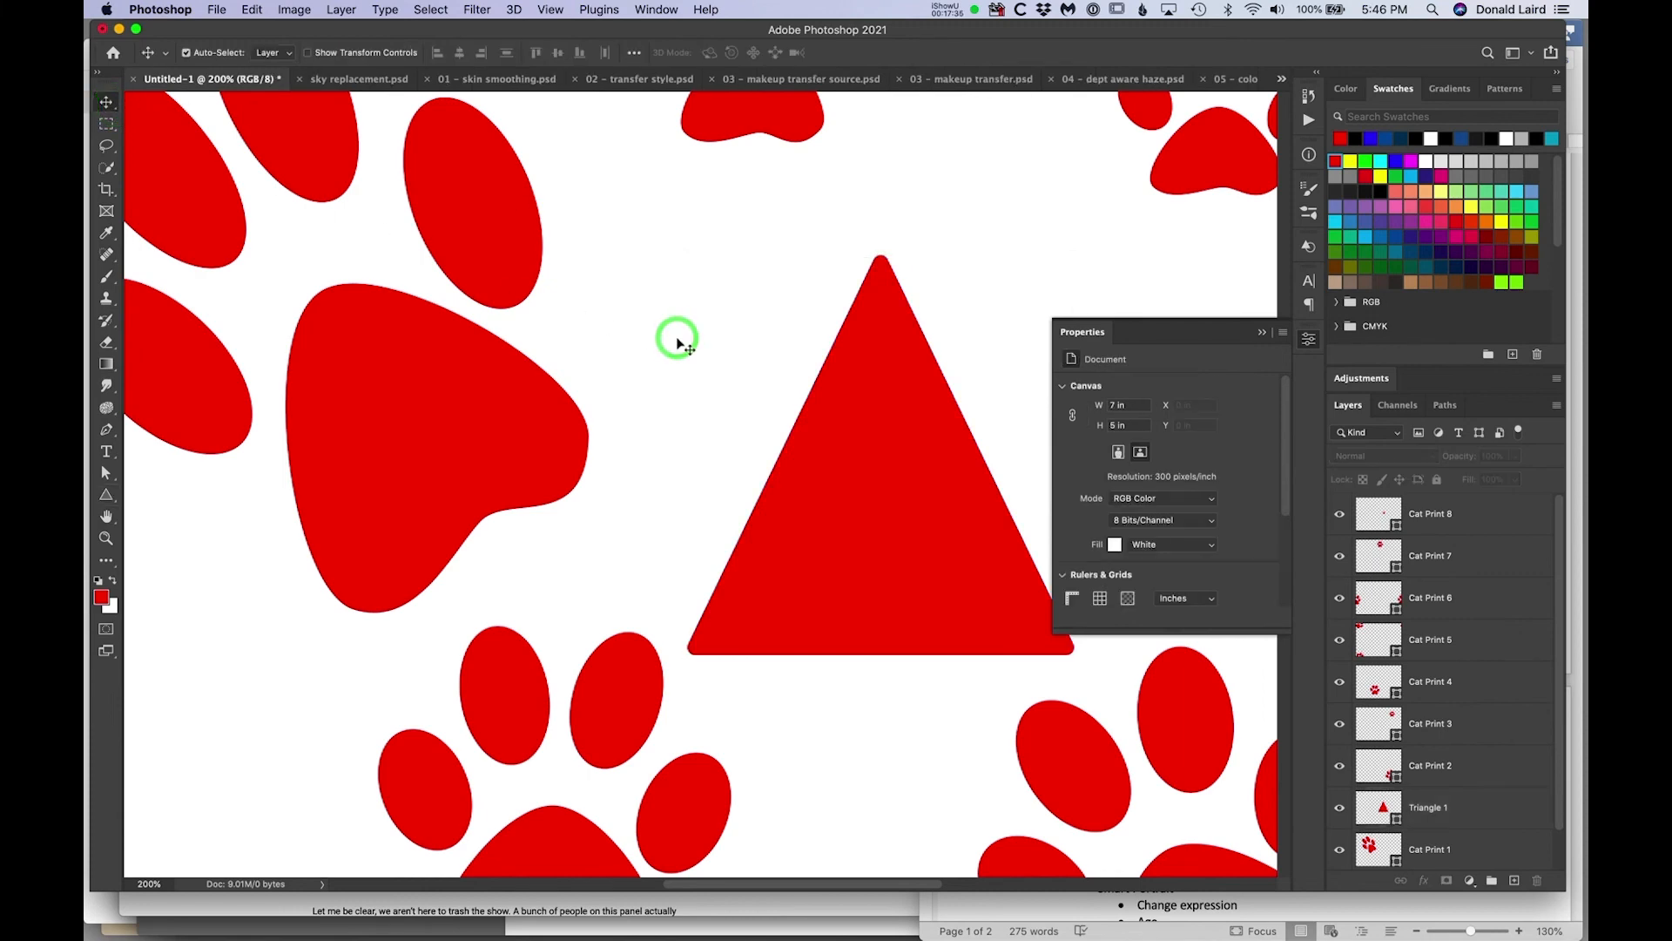
Move the rounded triangle down by about 0.04 in.
{"action": "left_click", "coordinate": [877, 345]}
{"action": "left_click_drag", "start_coordinate": [883, 301], "coordinate": [882, 313]}
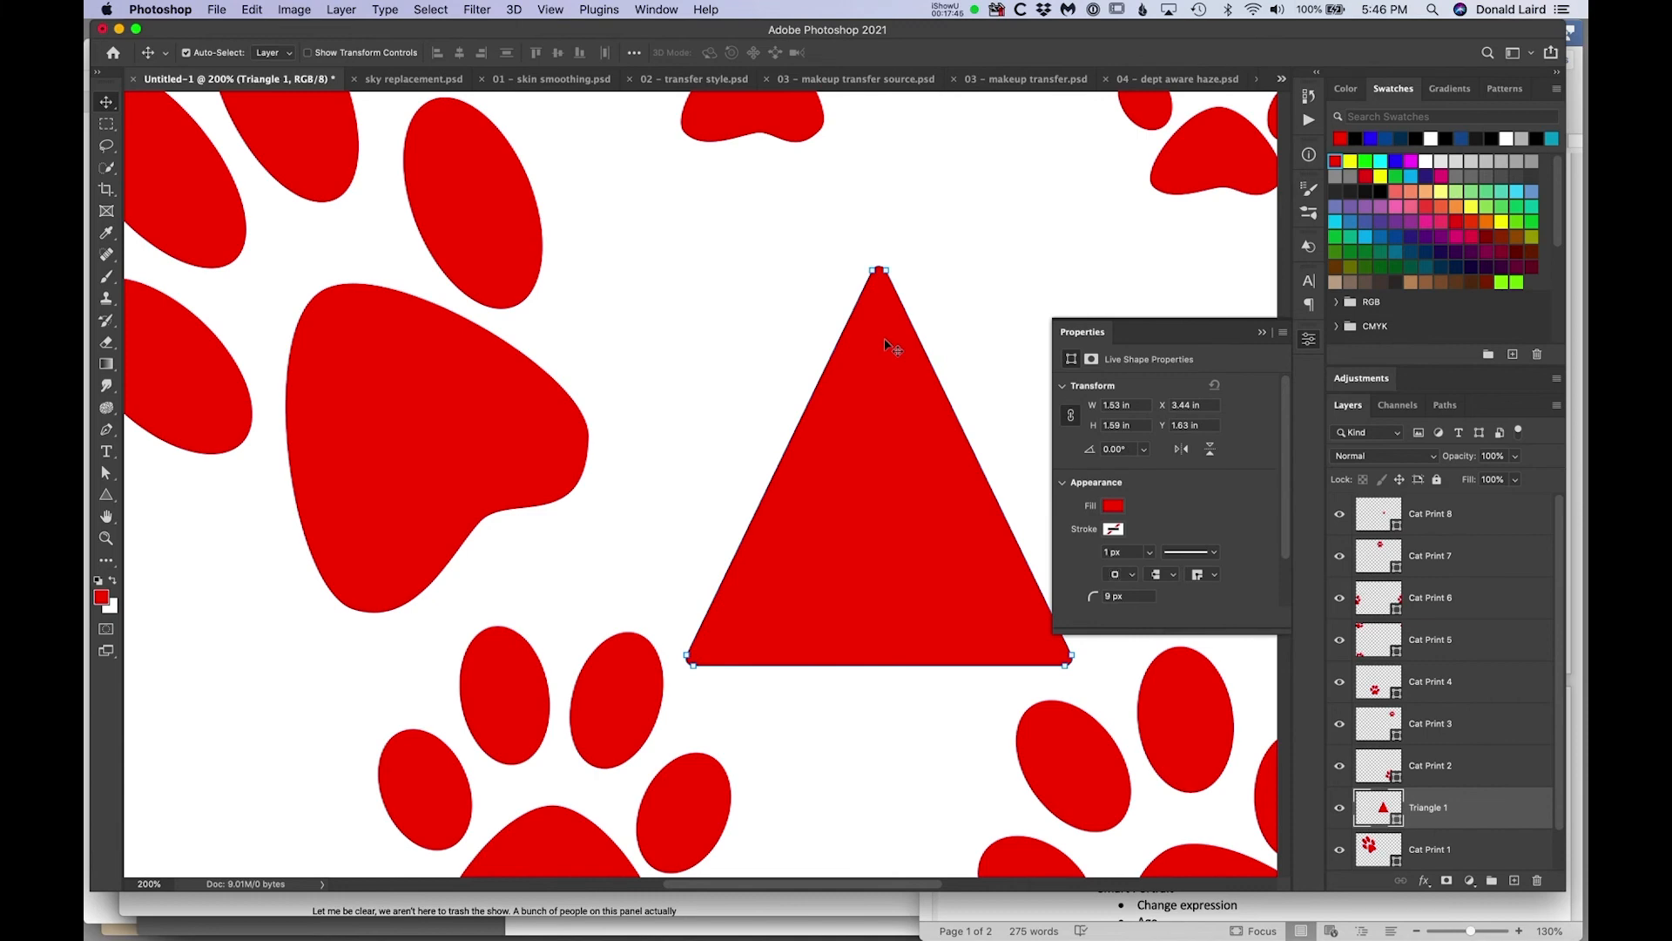
{"action": "left_click", "coordinate": [1309, 341]}
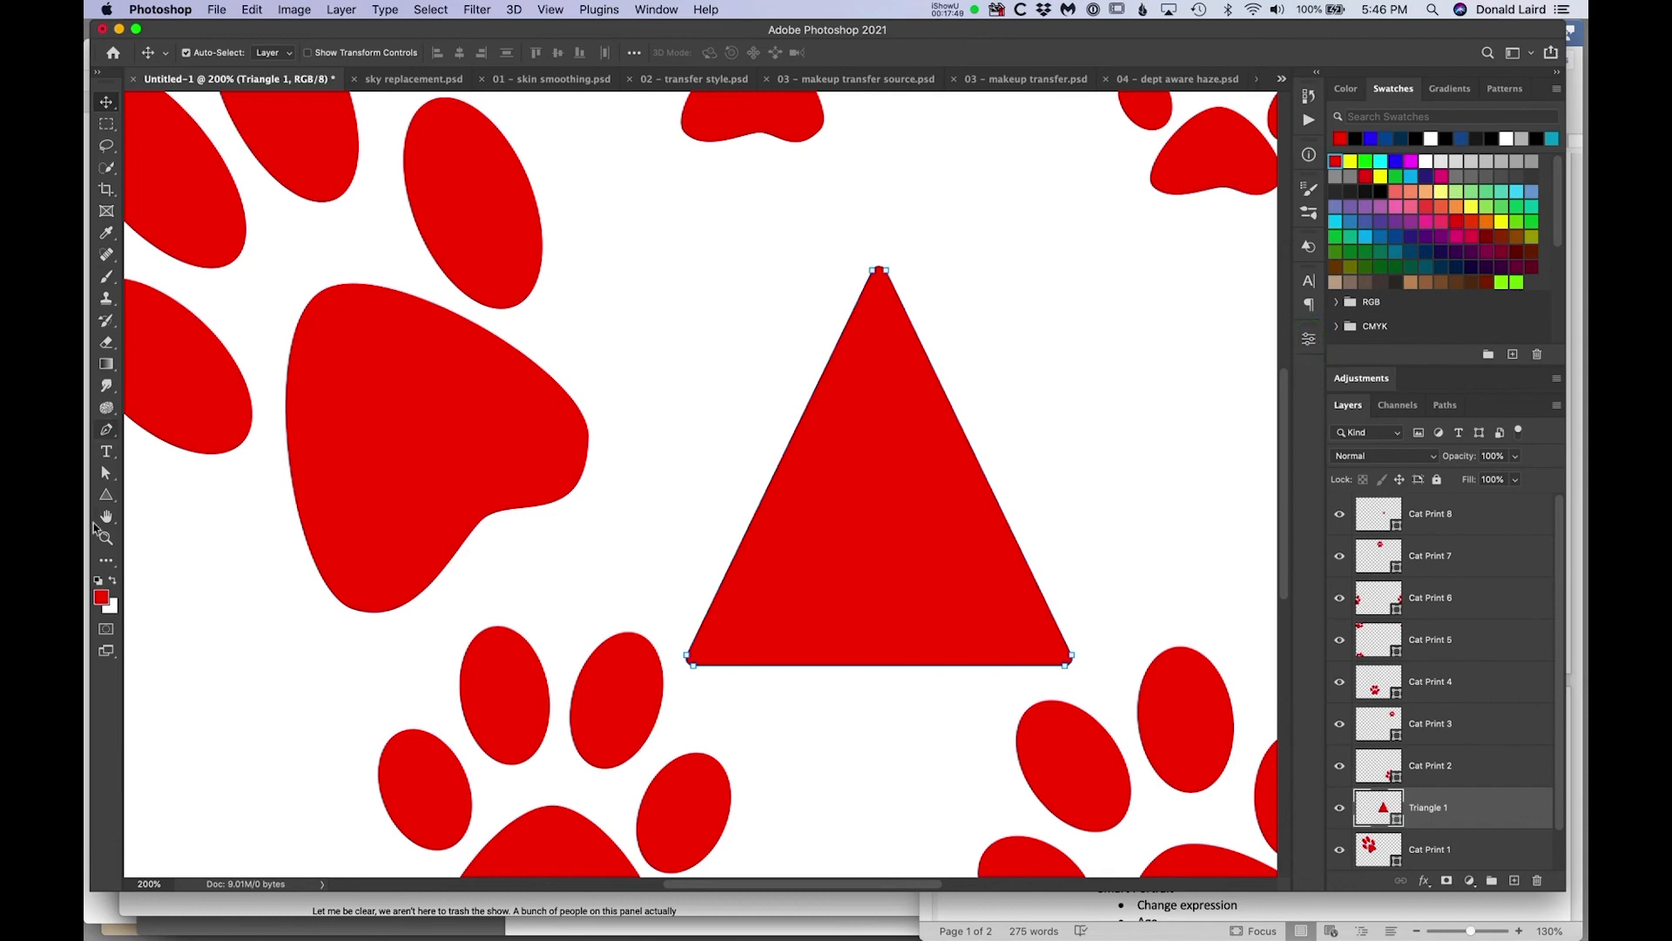
Draw a rectangle about 338 by 287 px with the Rectangle tool, overlapping the triangle's upper part.
{"action": "left_click", "coordinate": [106, 495]}
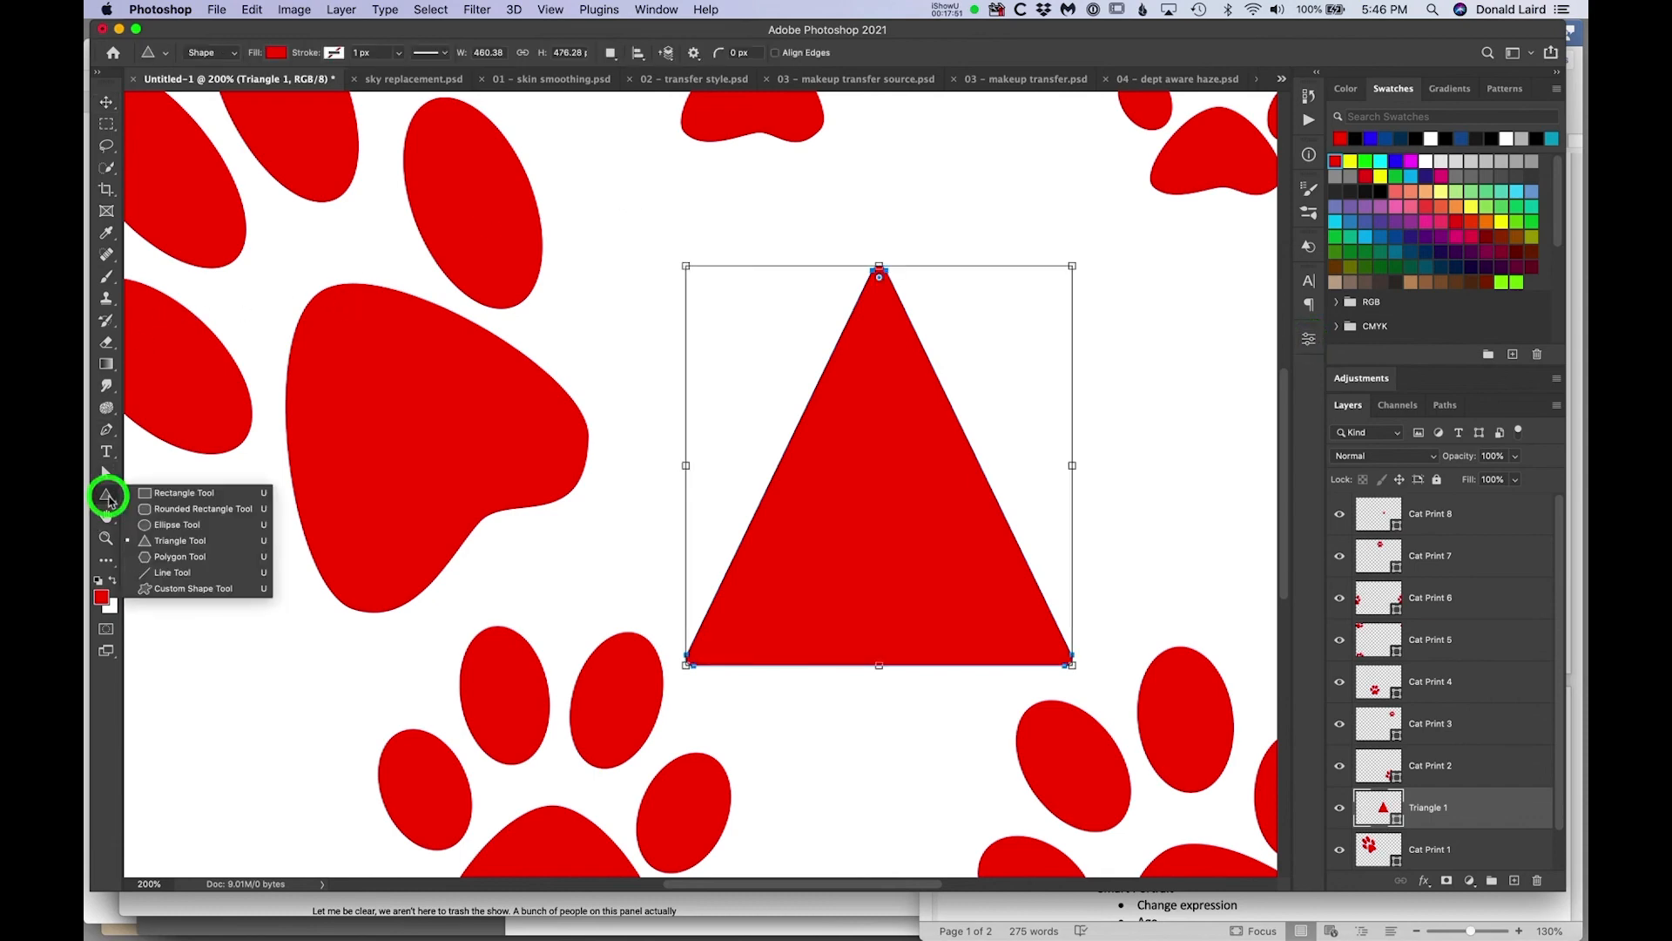
{"action": "left_click", "coordinate": [144, 494]}
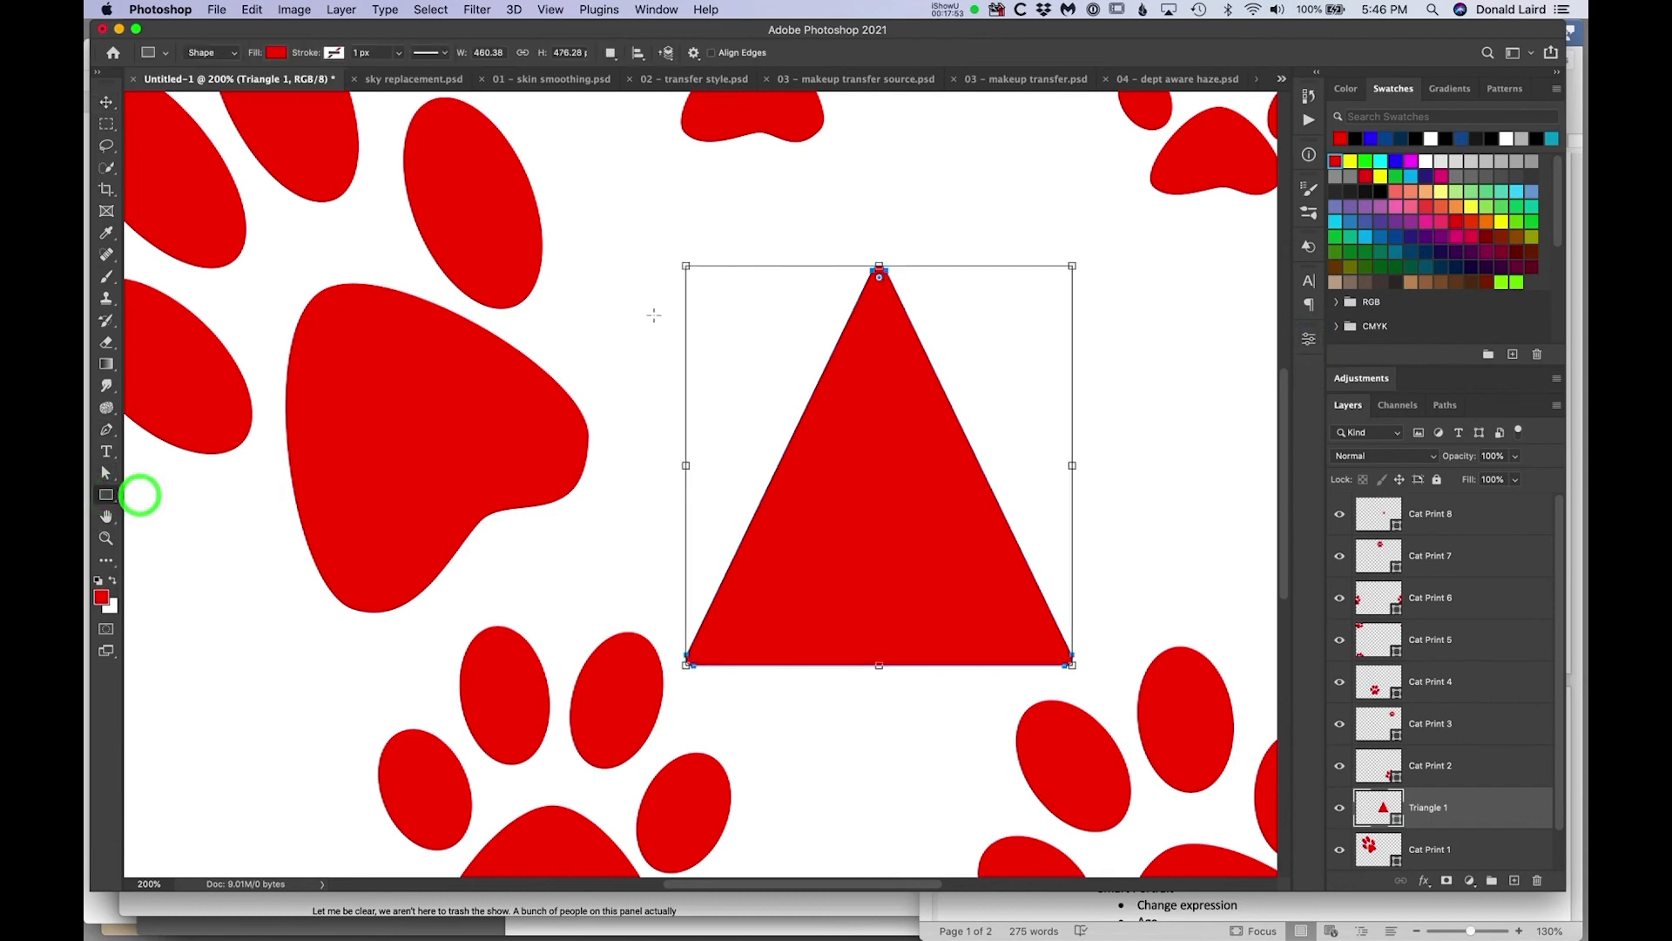
{"action": "left_click_drag", "start_coordinate": [607, 205], "coordinate": [889, 445]}
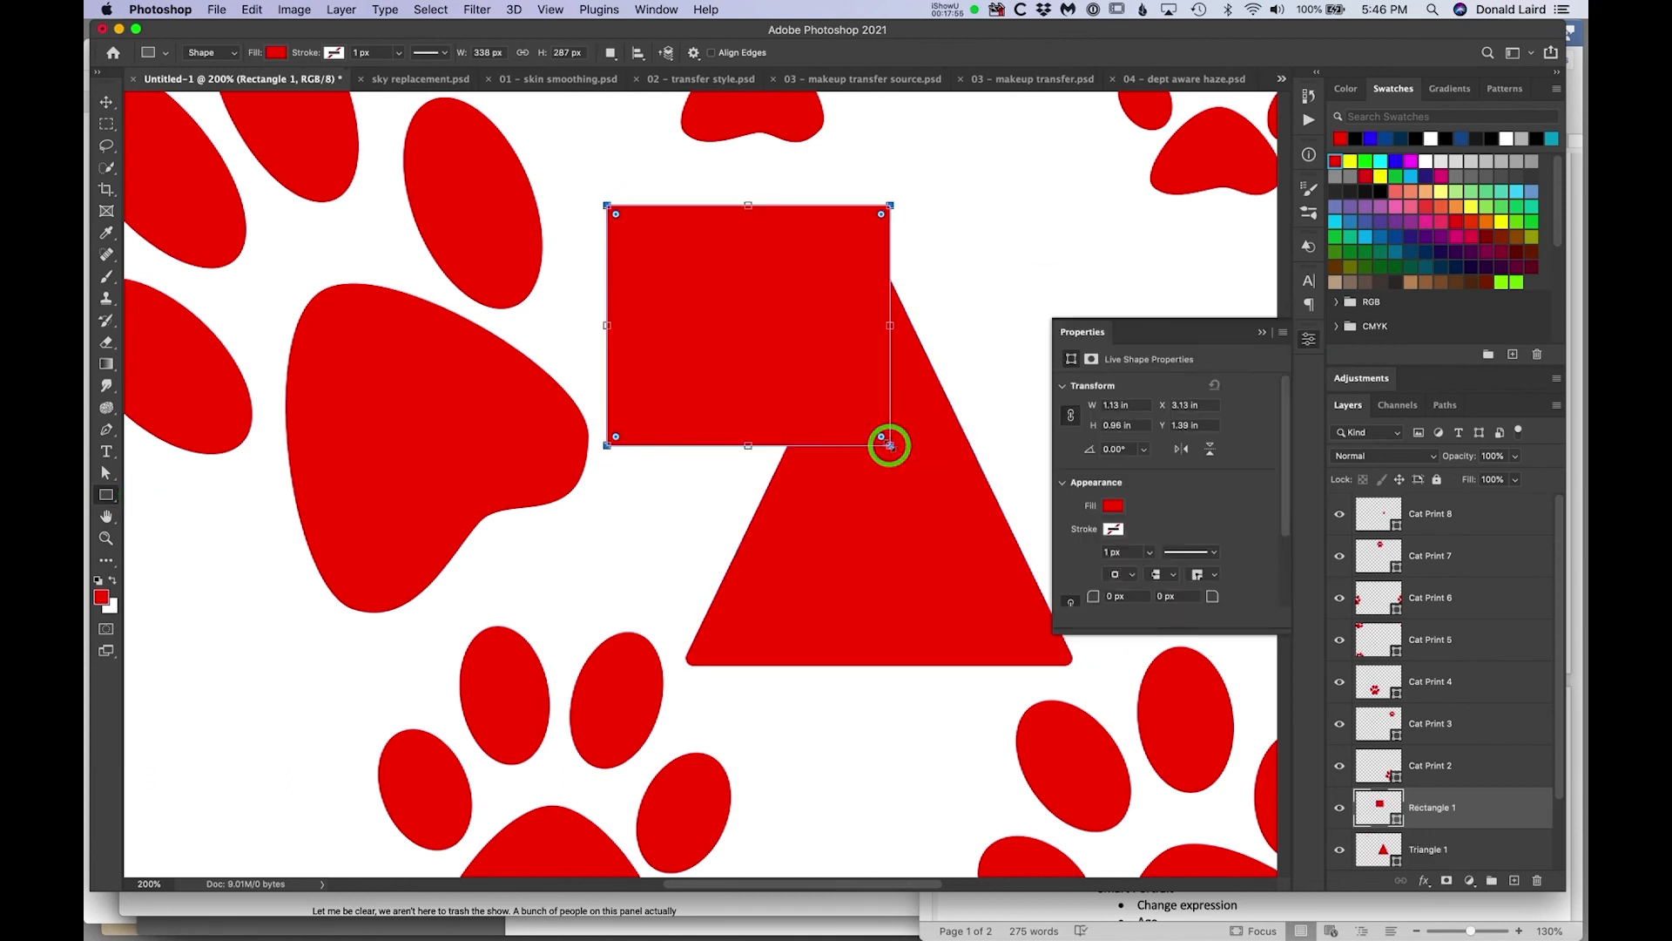
Round the rectangle's four corners individually by different amounts, about 0.24 in at the upper left and 0.09 in at the upper right.
{"action": "left_click_drag", "start_coordinate": [615, 215], "coordinate": [666, 253]}
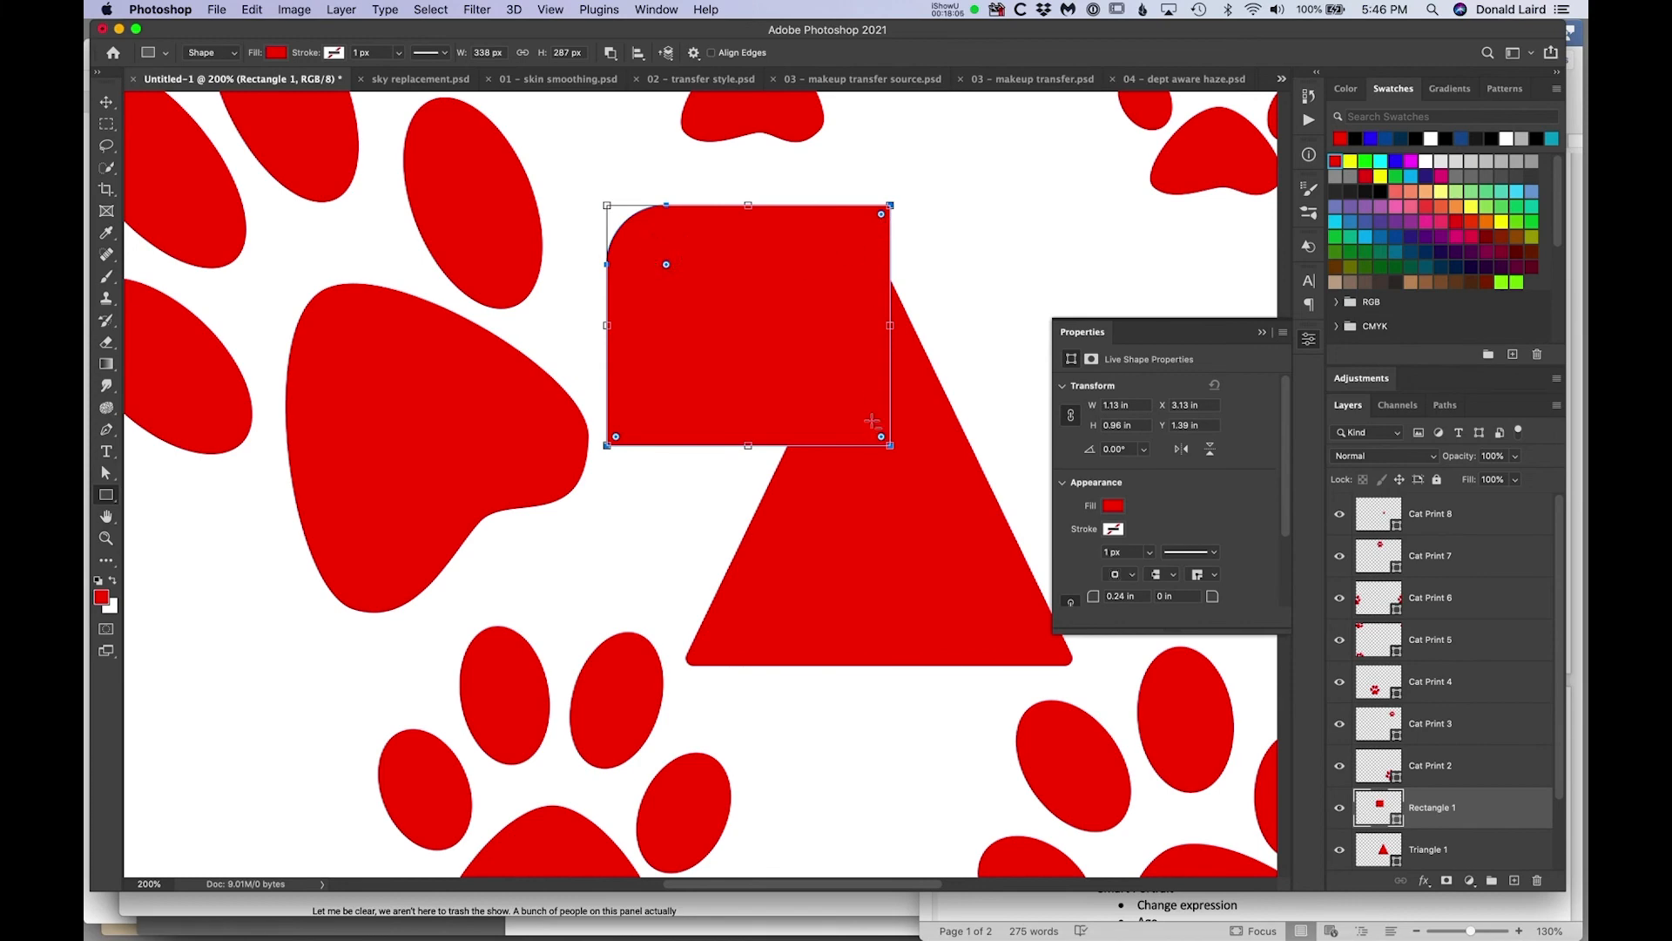
{"action": "left_click_drag", "start_coordinate": [881, 437], "coordinate": [852, 413]}
{"action": "left_click_drag", "start_coordinate": [827, 383], "coordinate": [827, 383]}
{"action": "left_click_drag", "start_coordinate": [882, 215], "coordinate": [867, 226]}
{"action": "left_click_drag", "start_coordinate": [617, 437], "coordinate": [637, 418]}
Fill the rounded rectangle with blue and deselect it.
{"action": "left_click", "coordinate": [1119, 505]}
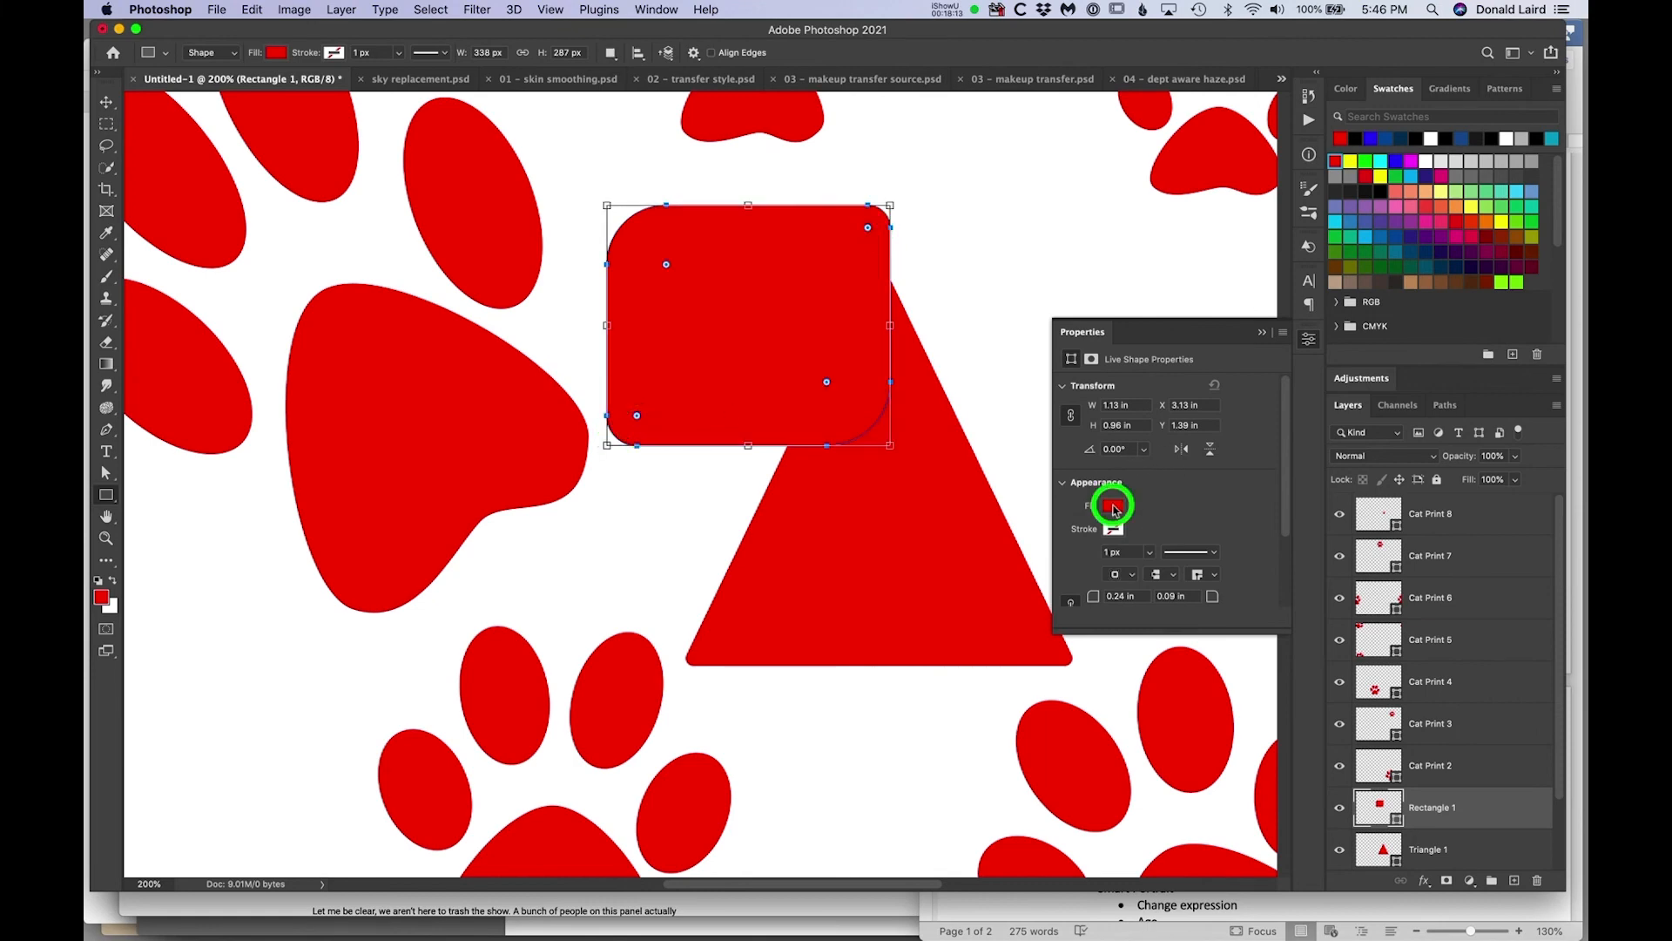
{"action": "left_click", "coordinate": [1105, 595]}
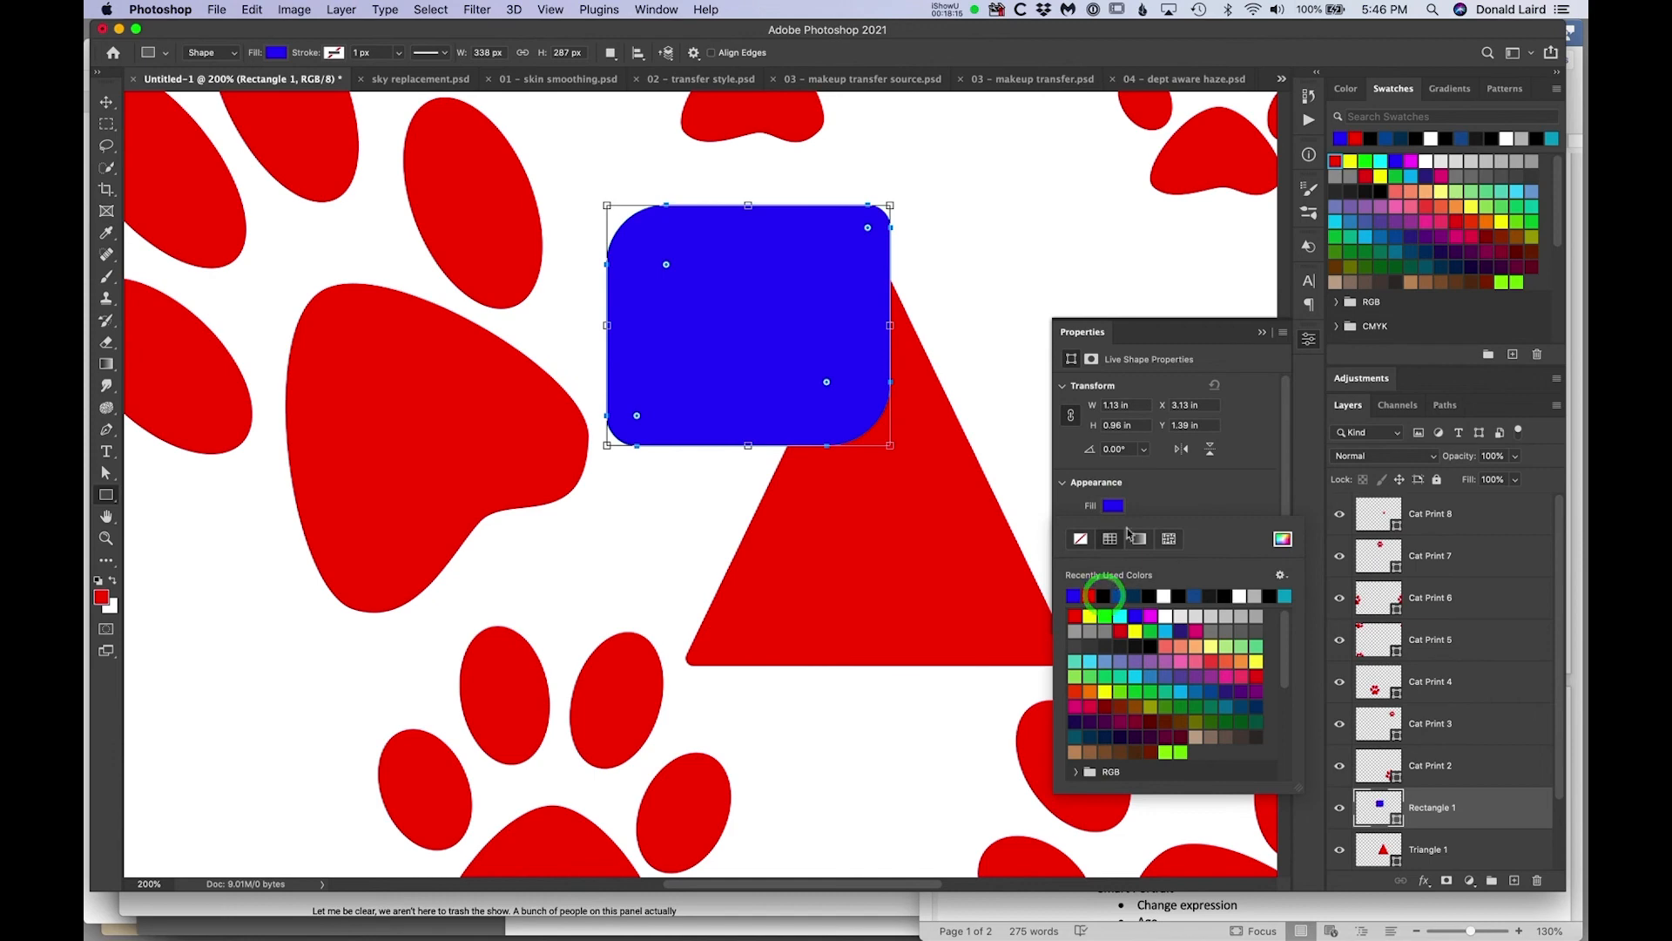
{"action": "left_click", "coordinate": [1308, 339]}
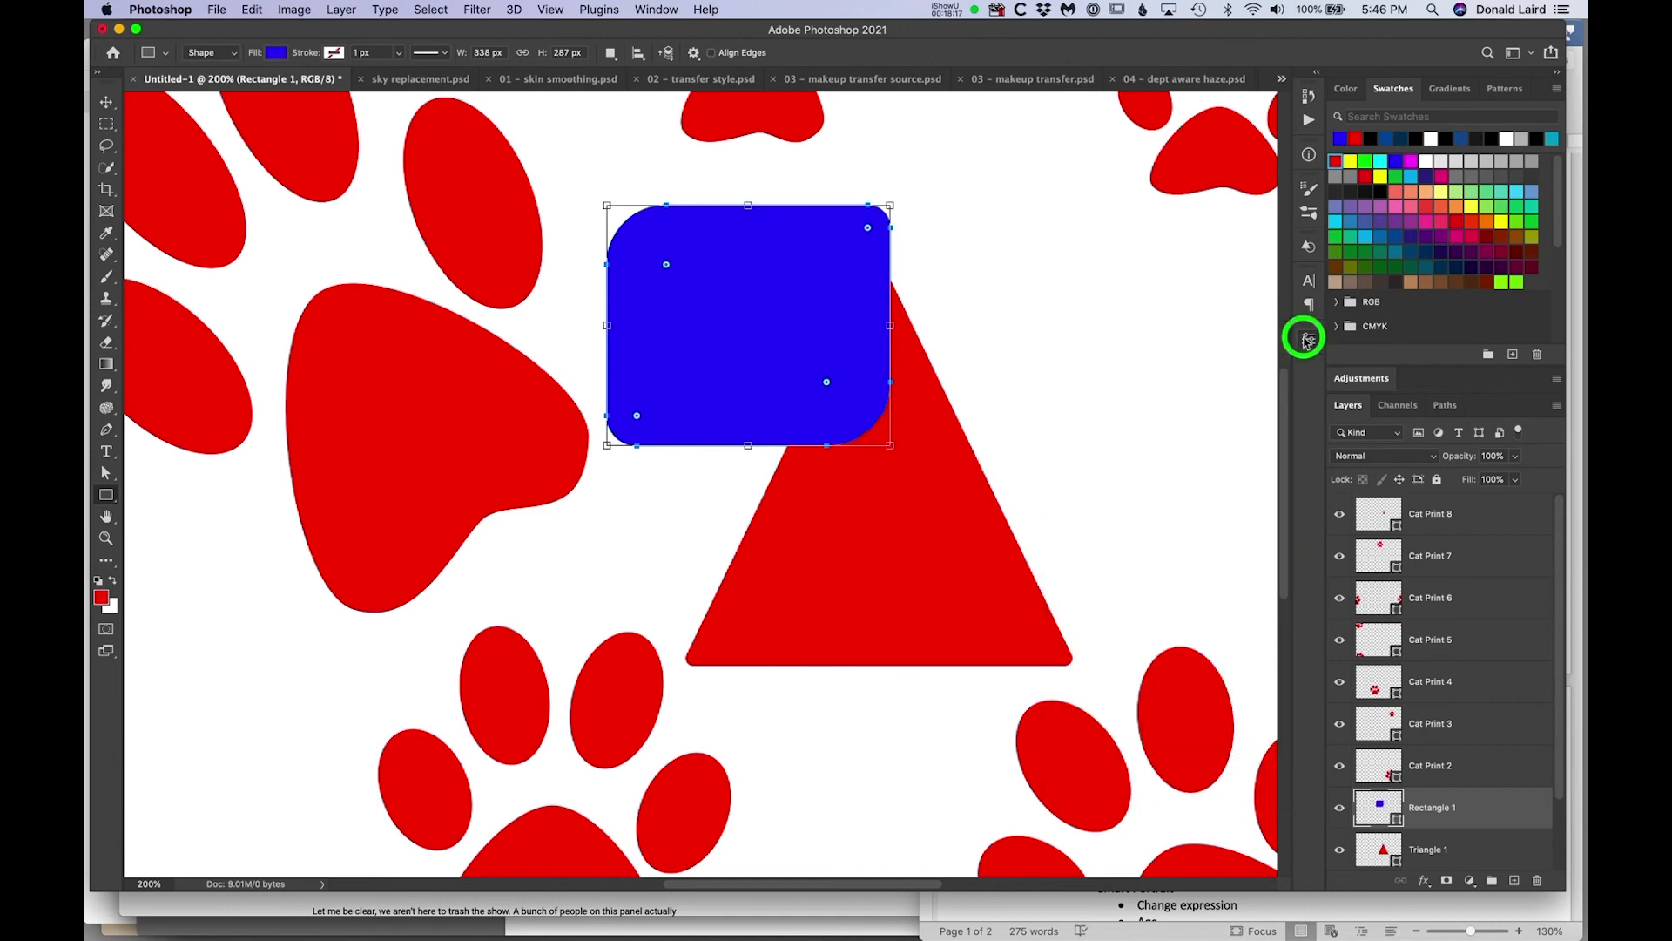
{"action": "left_click", "coordinate": [1071, 242]}
{"action": "left_click", "coordinate": [629, 390]}
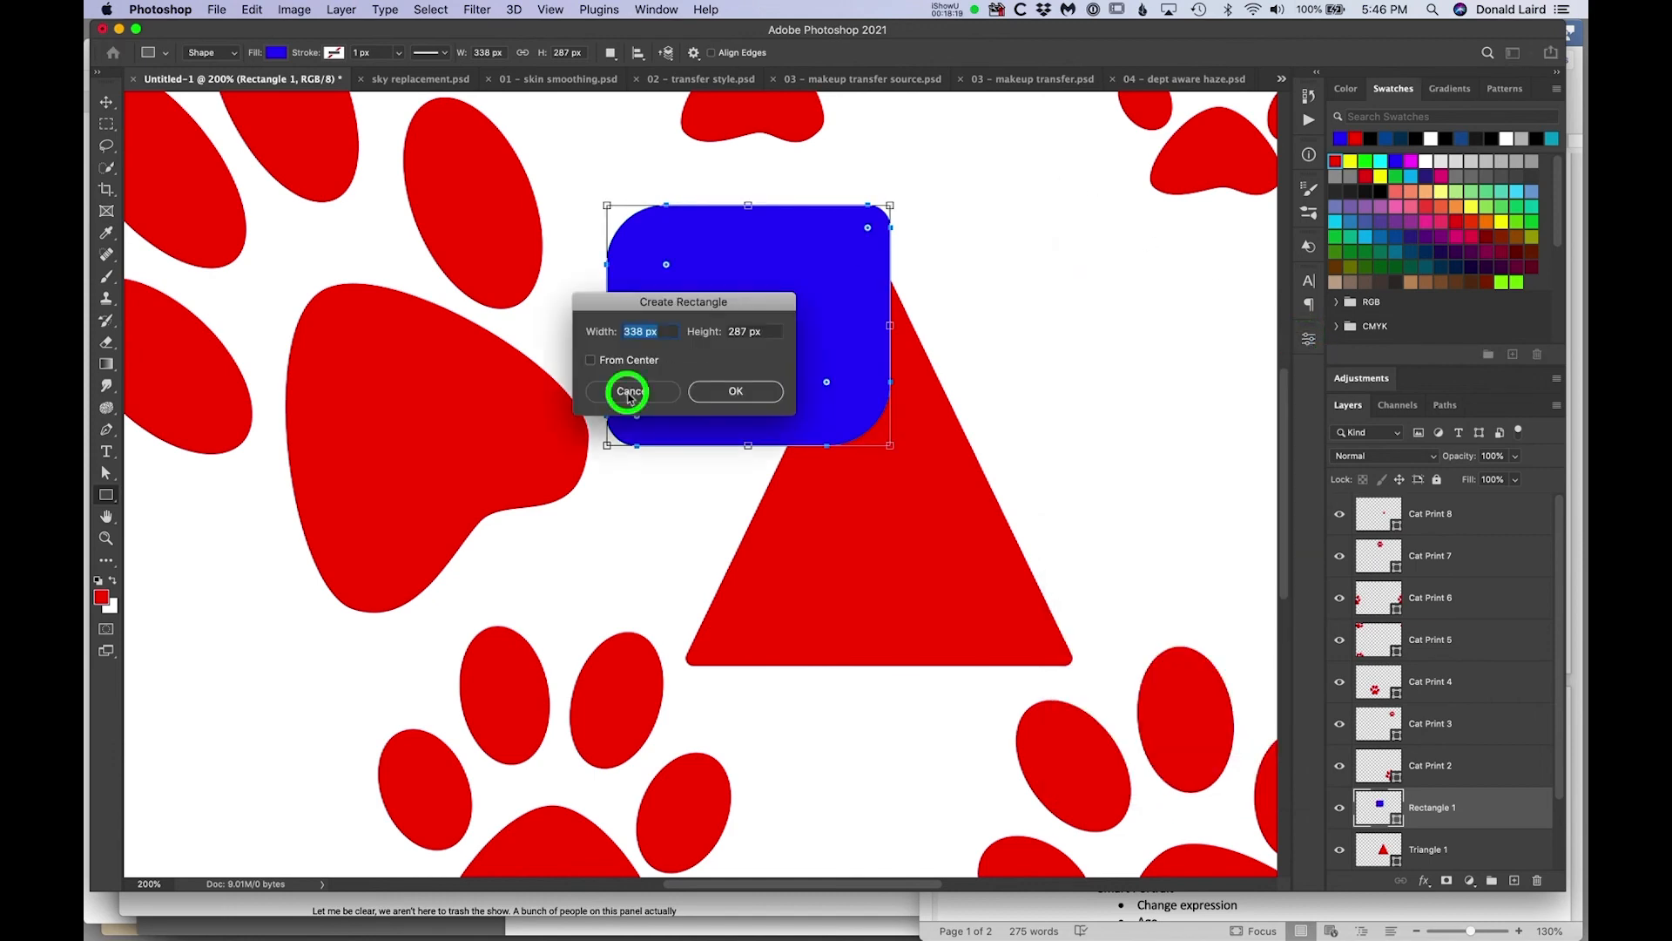
{"action": "left_click", "coordinate": [107, 108]}
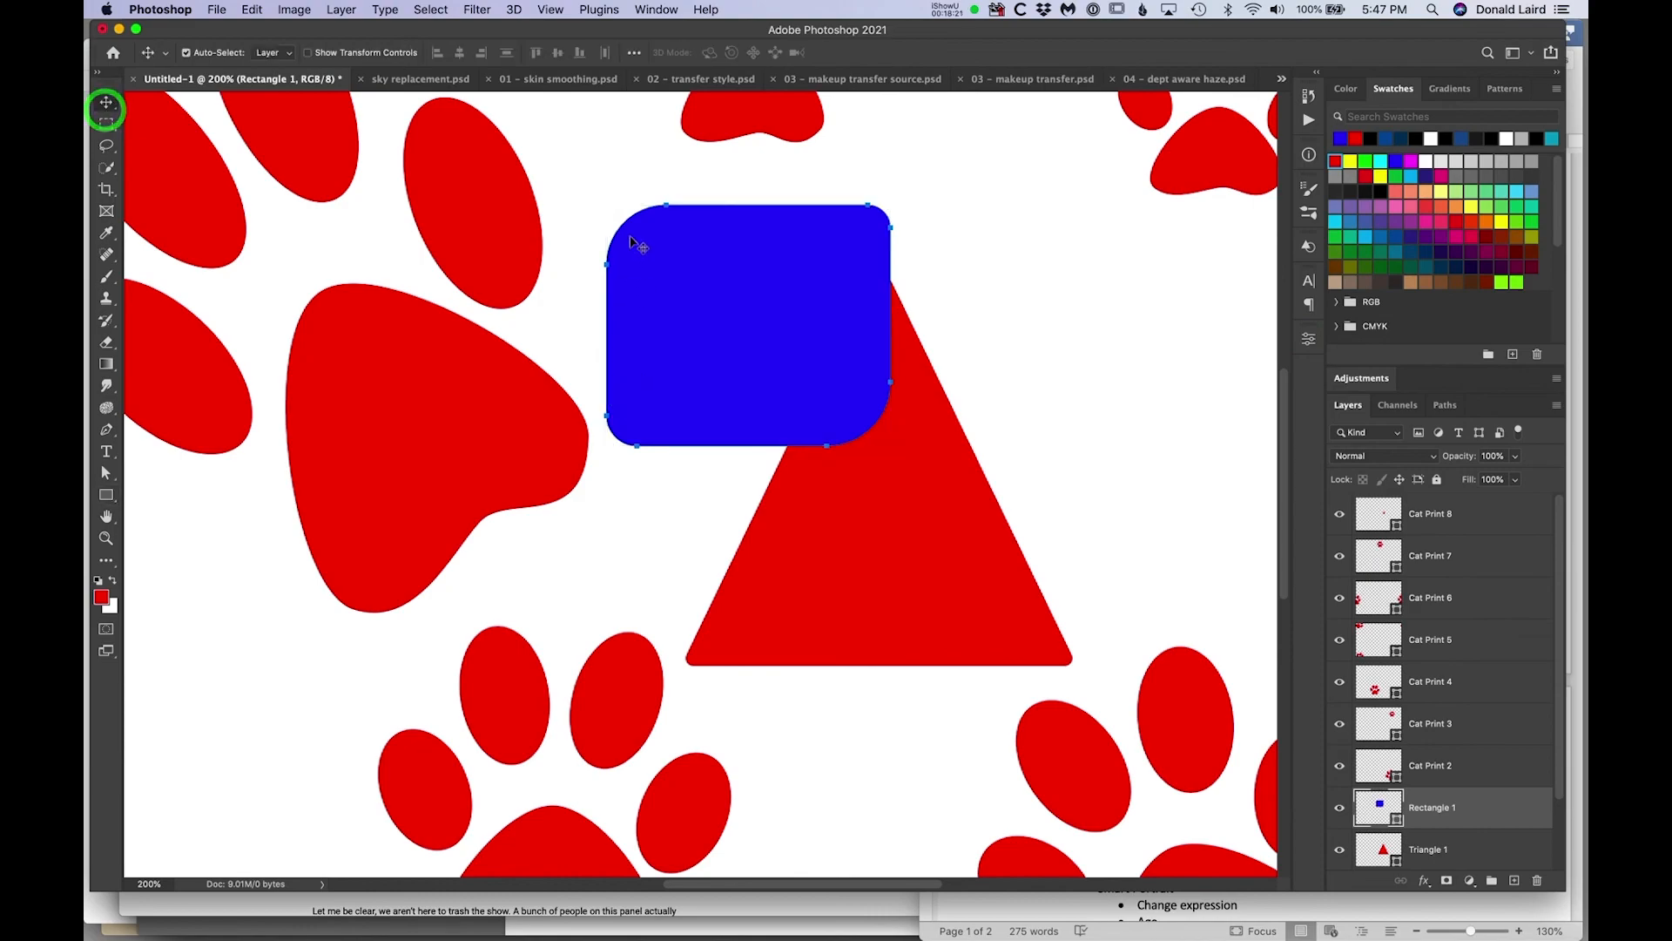
{"action": "left_click", "coordinate": [596, 186]}
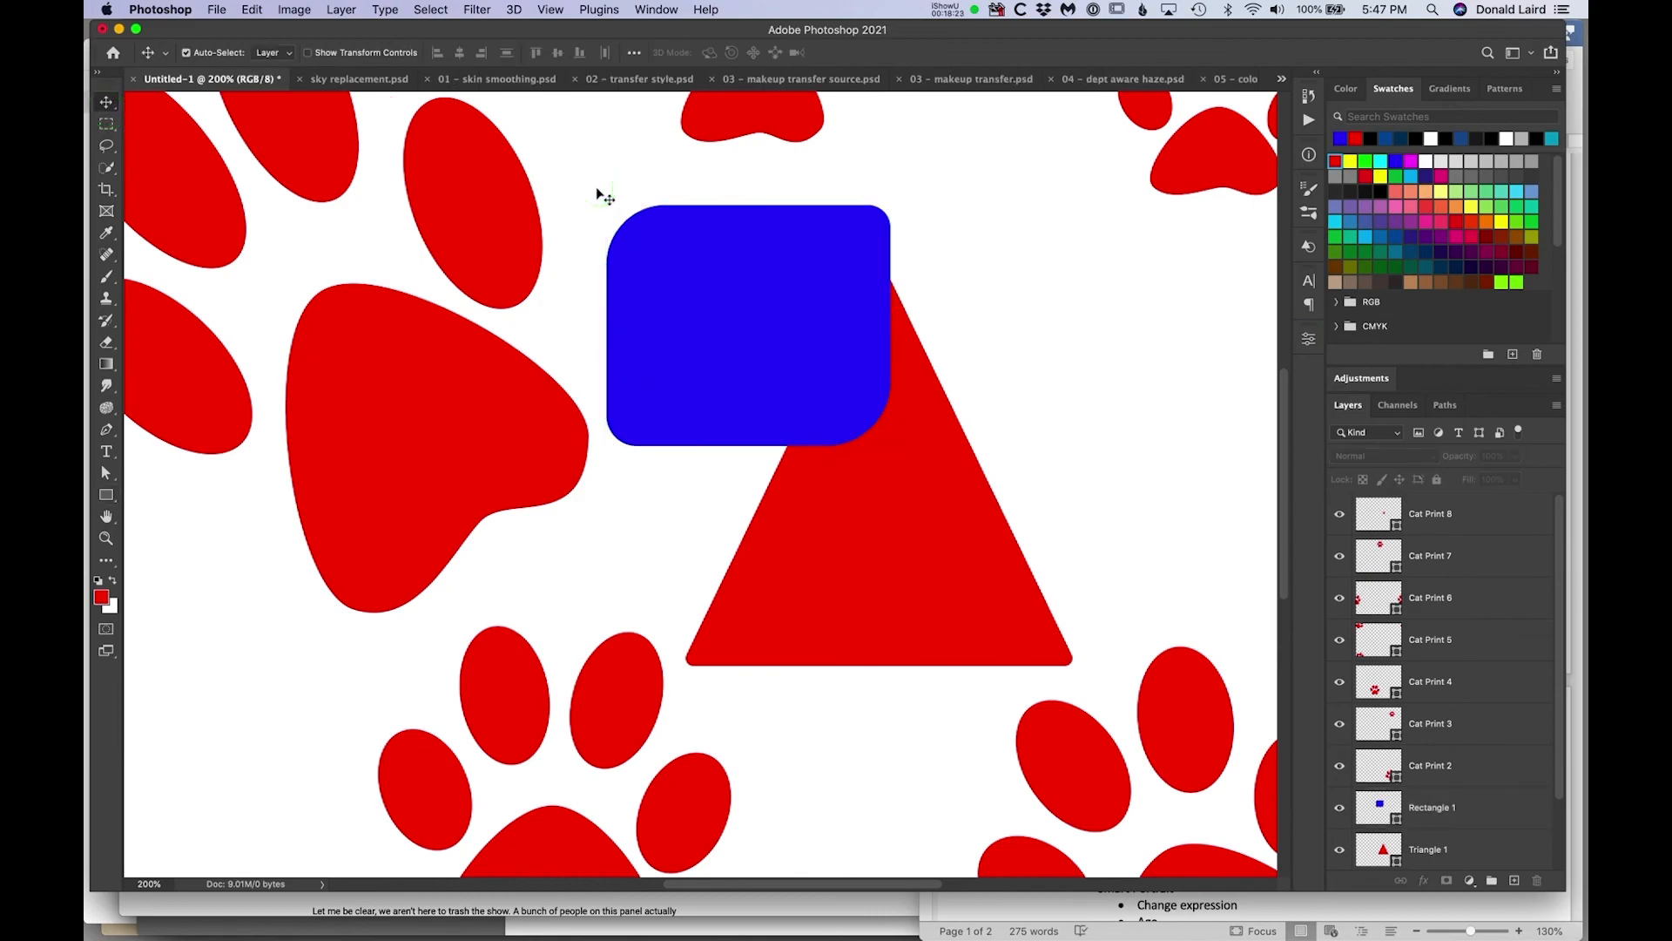
Check the repeating pattern at 12.5% zoom, and close Untitled-1 without saving.
{"action": "key", "text": "super+minus"}
{"action": "key", "text": "super+minus"}
{"action": "key", "text": "super+minus"}
{"action": "key", "text": "super+minus"}
{"action": "key", "text": "super+minus"}
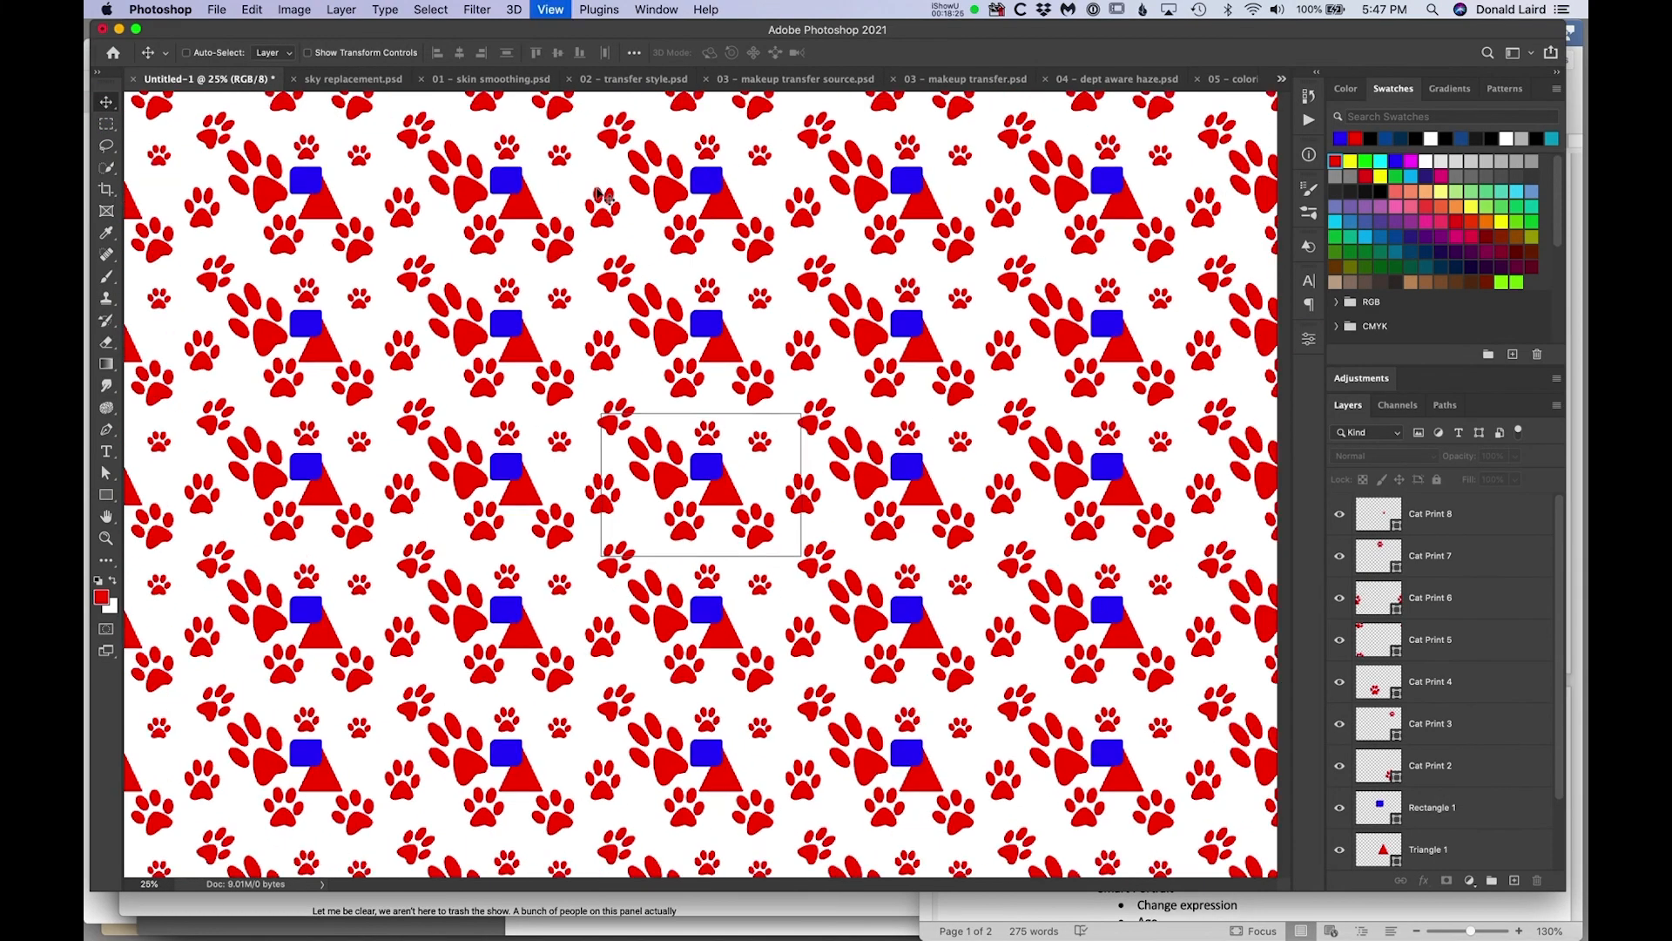
{"action": "key", "text": "super+minus"}
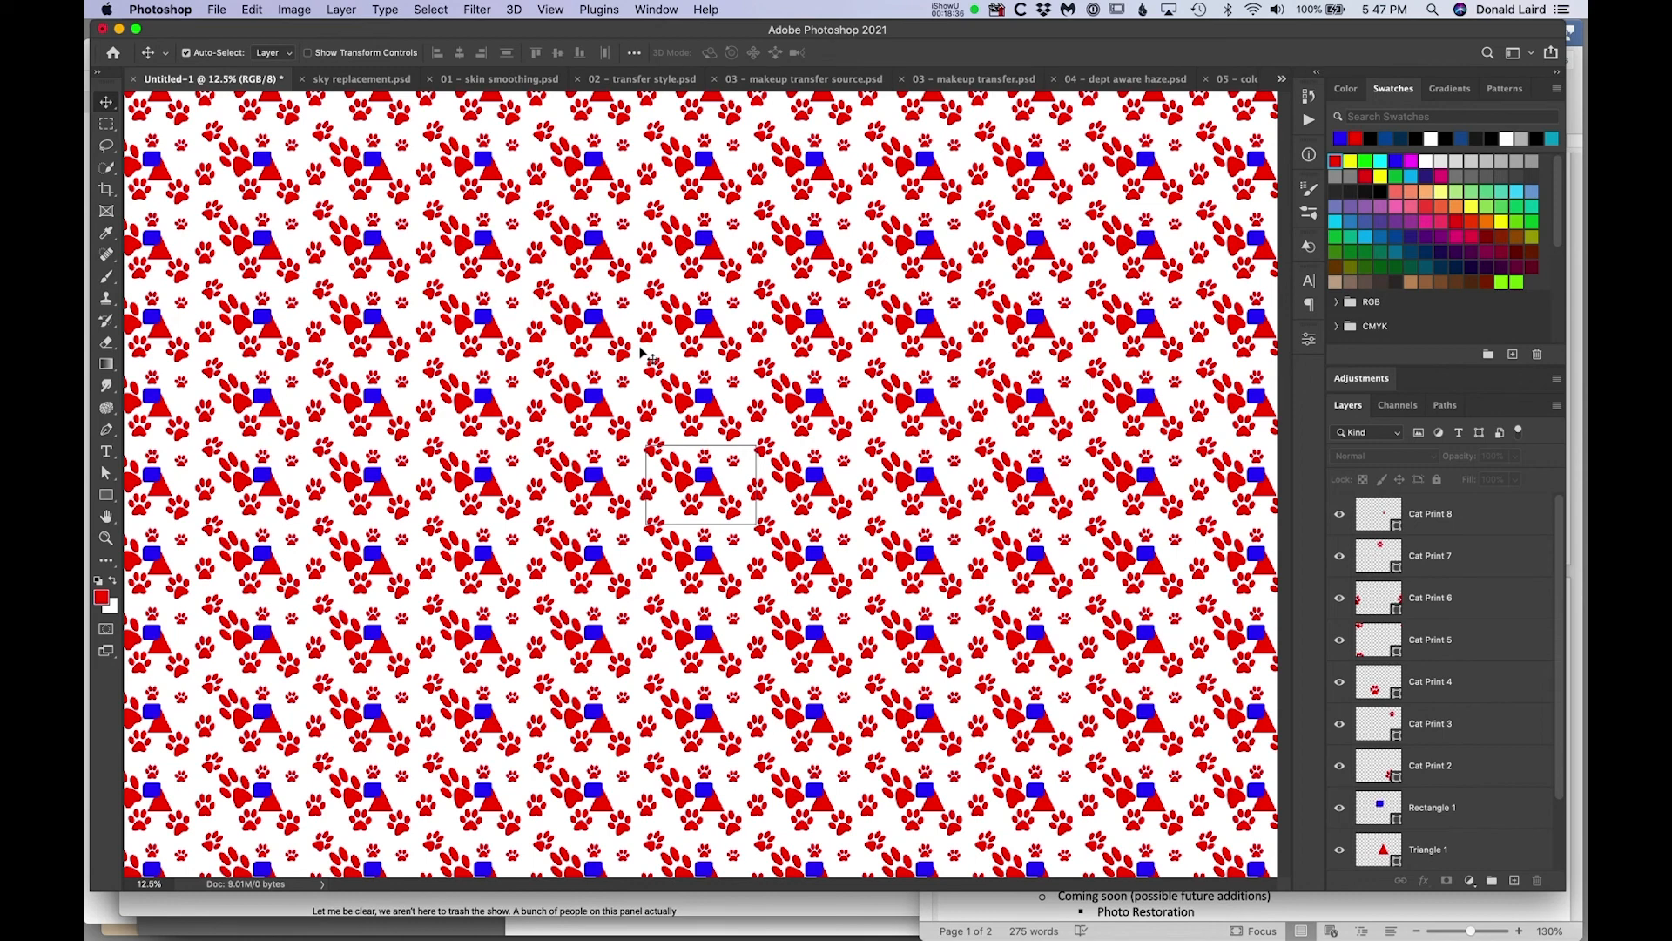
{"action": "left_click", "coordinate": [132, 81]}
{"action": "left_click", "coordinate": [761, 322]}
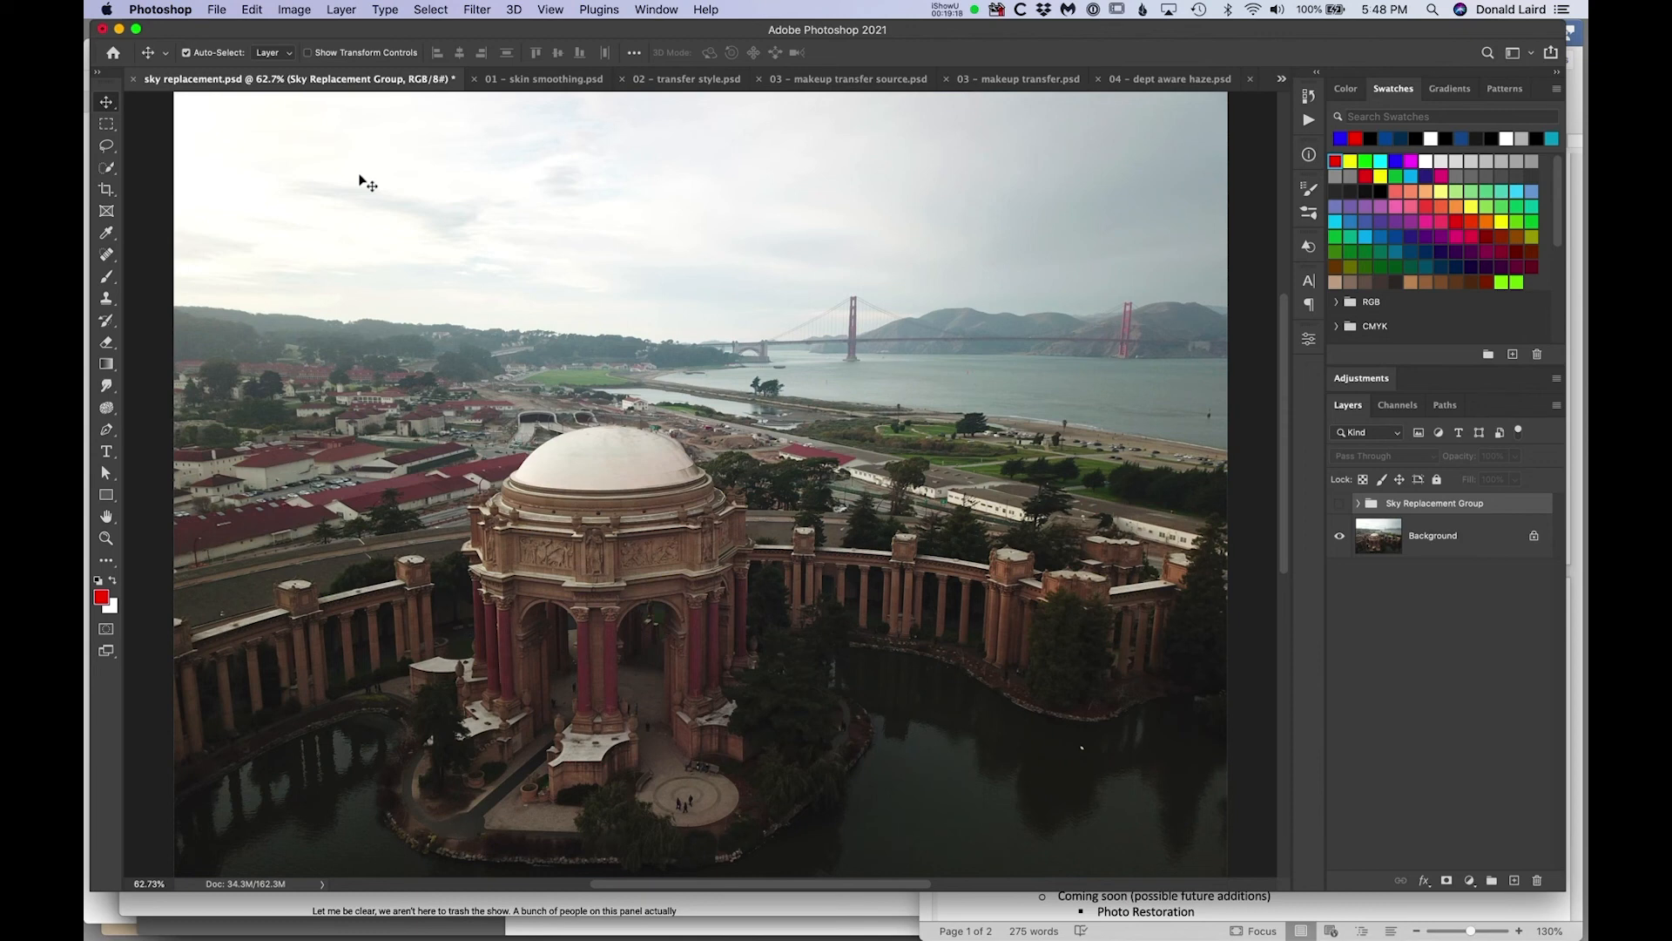
Select the Background layer in sky replacement.psd and open Neural Filters.
{"action": "left_click", "coordinate": [478, 10]}
{"action": "left_click", "coordinate": [479, 10]}
{"action": "left_click", "coordinate": [1377, 544]}
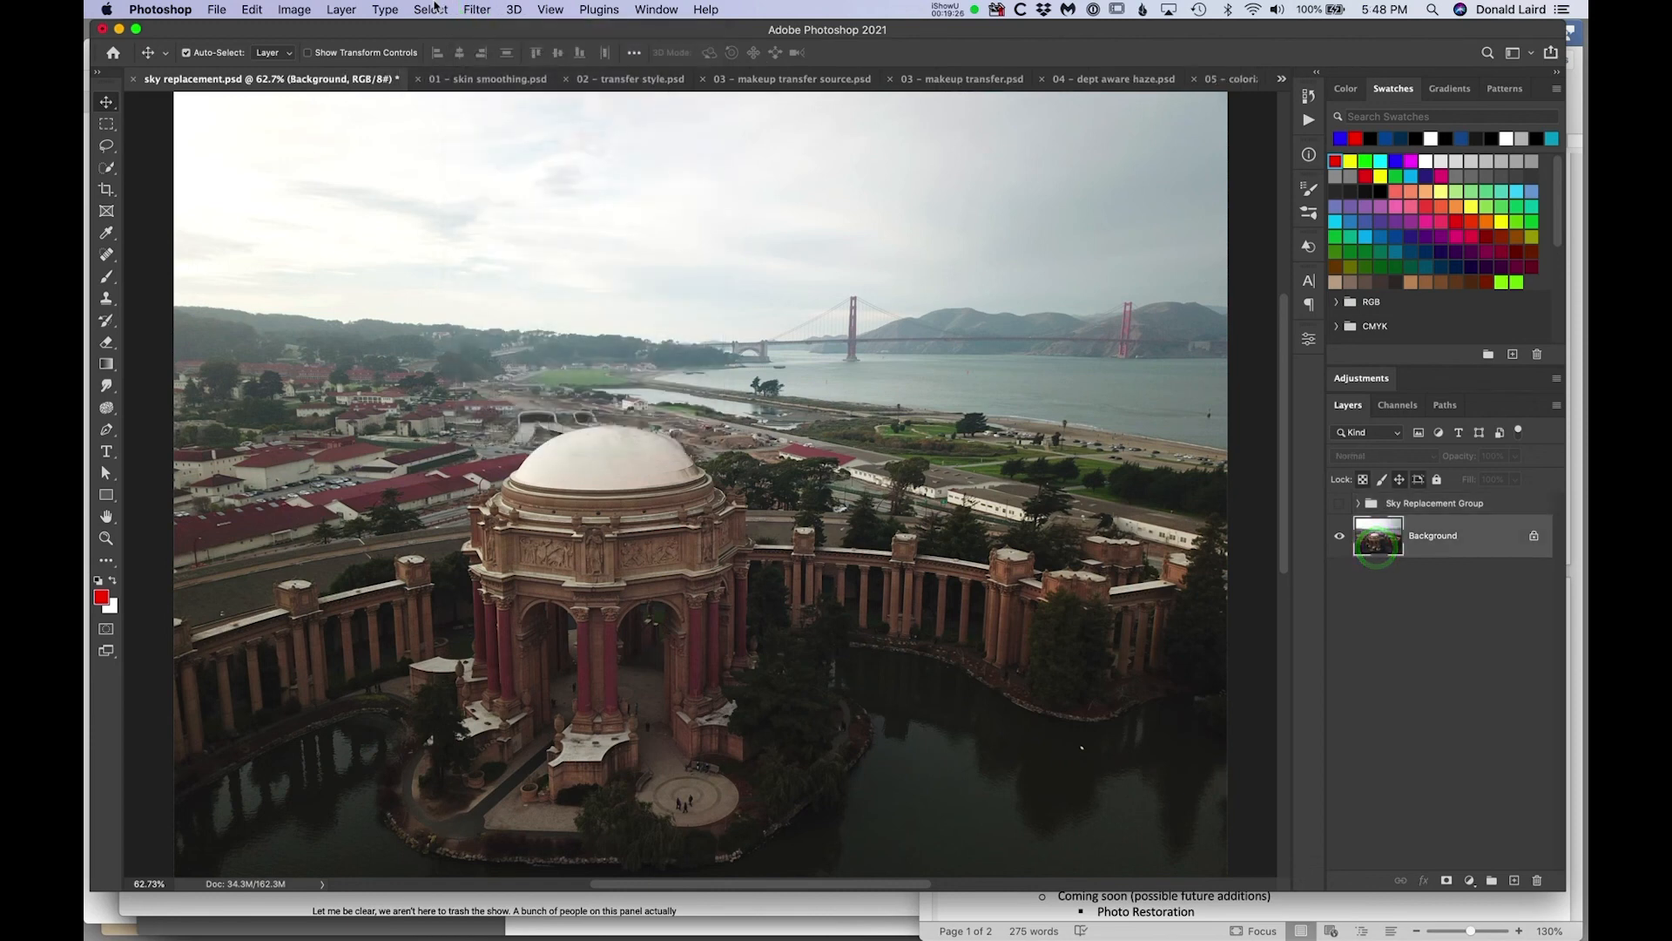
{"action": "left_click", "coordinate": [477, 9]}
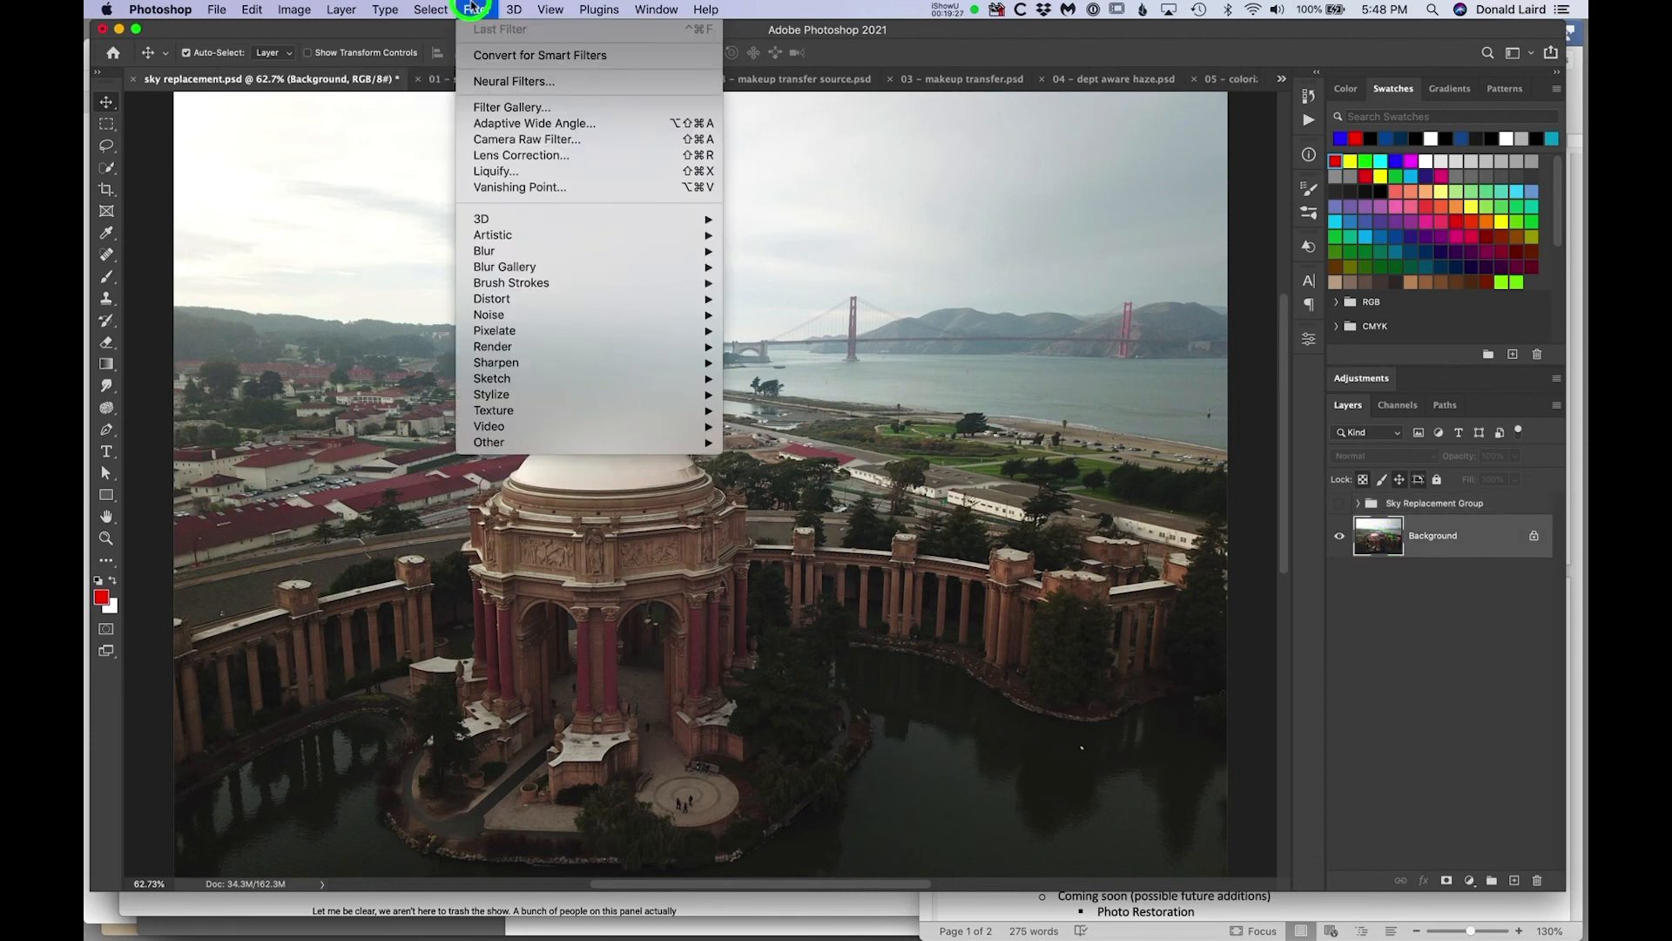
{"action": "left_click", "coordinate": [493, 84]}
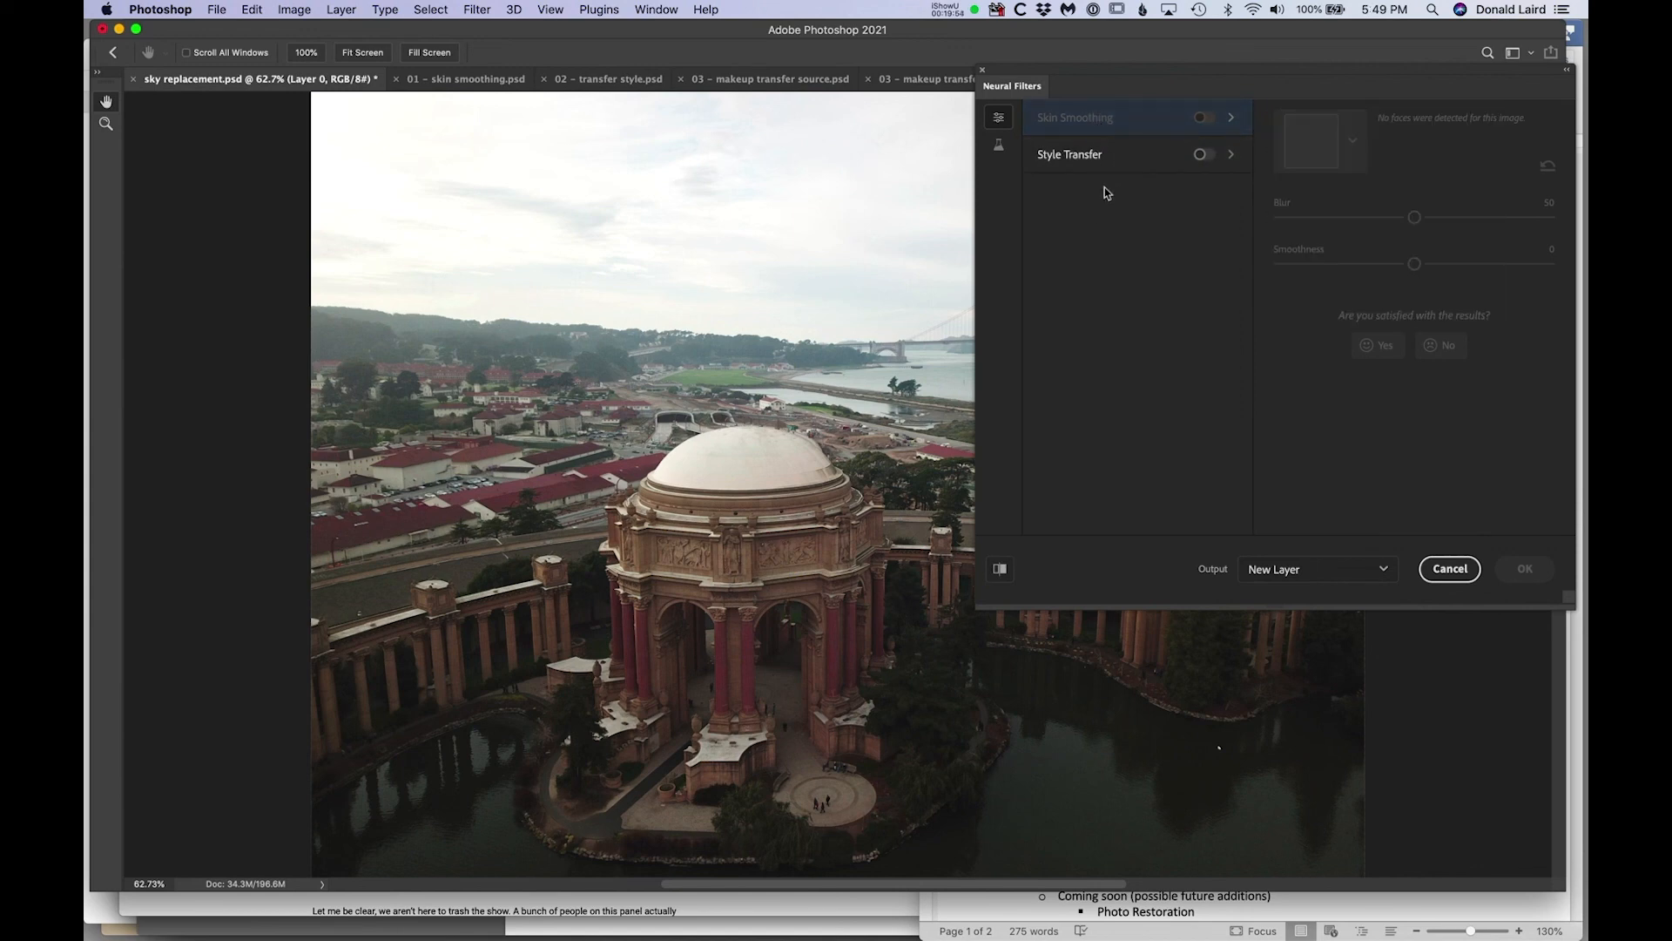
Browse the featured and beta neural filters, reading the previews of Photo to Sketch, Face to Caricature, Pencil Artwork and Sketch to Portrait.
{"action": "left_click", "coordinate": [1161, 120]}
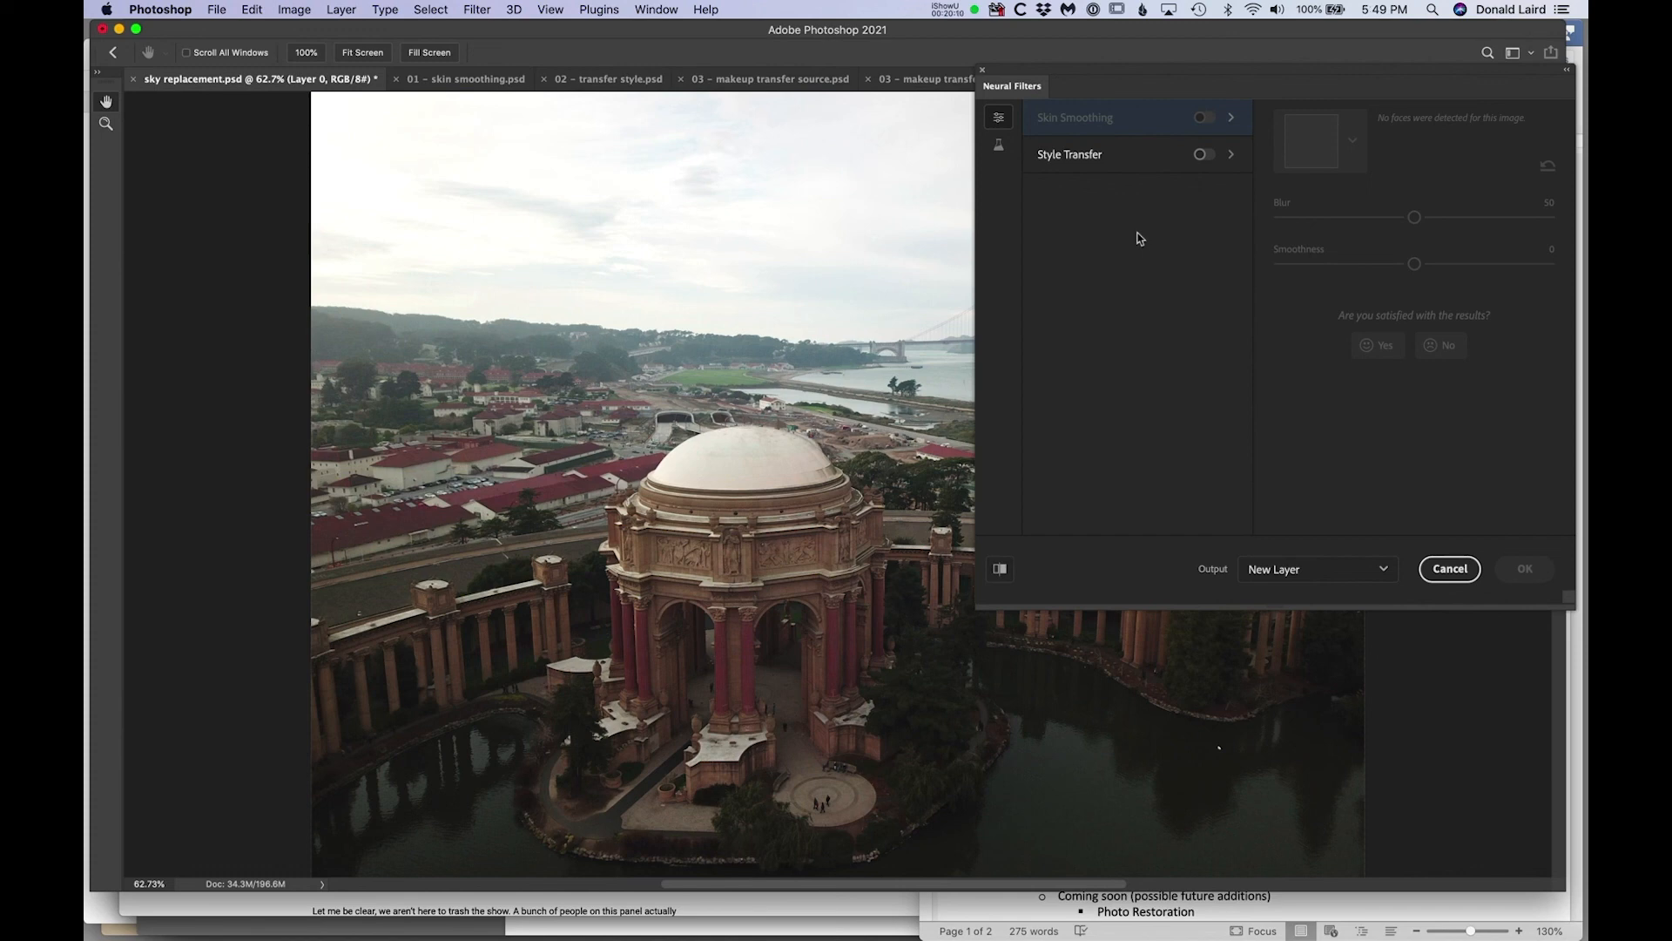
{"action": "left_click", "coordinate": [999, 148]}
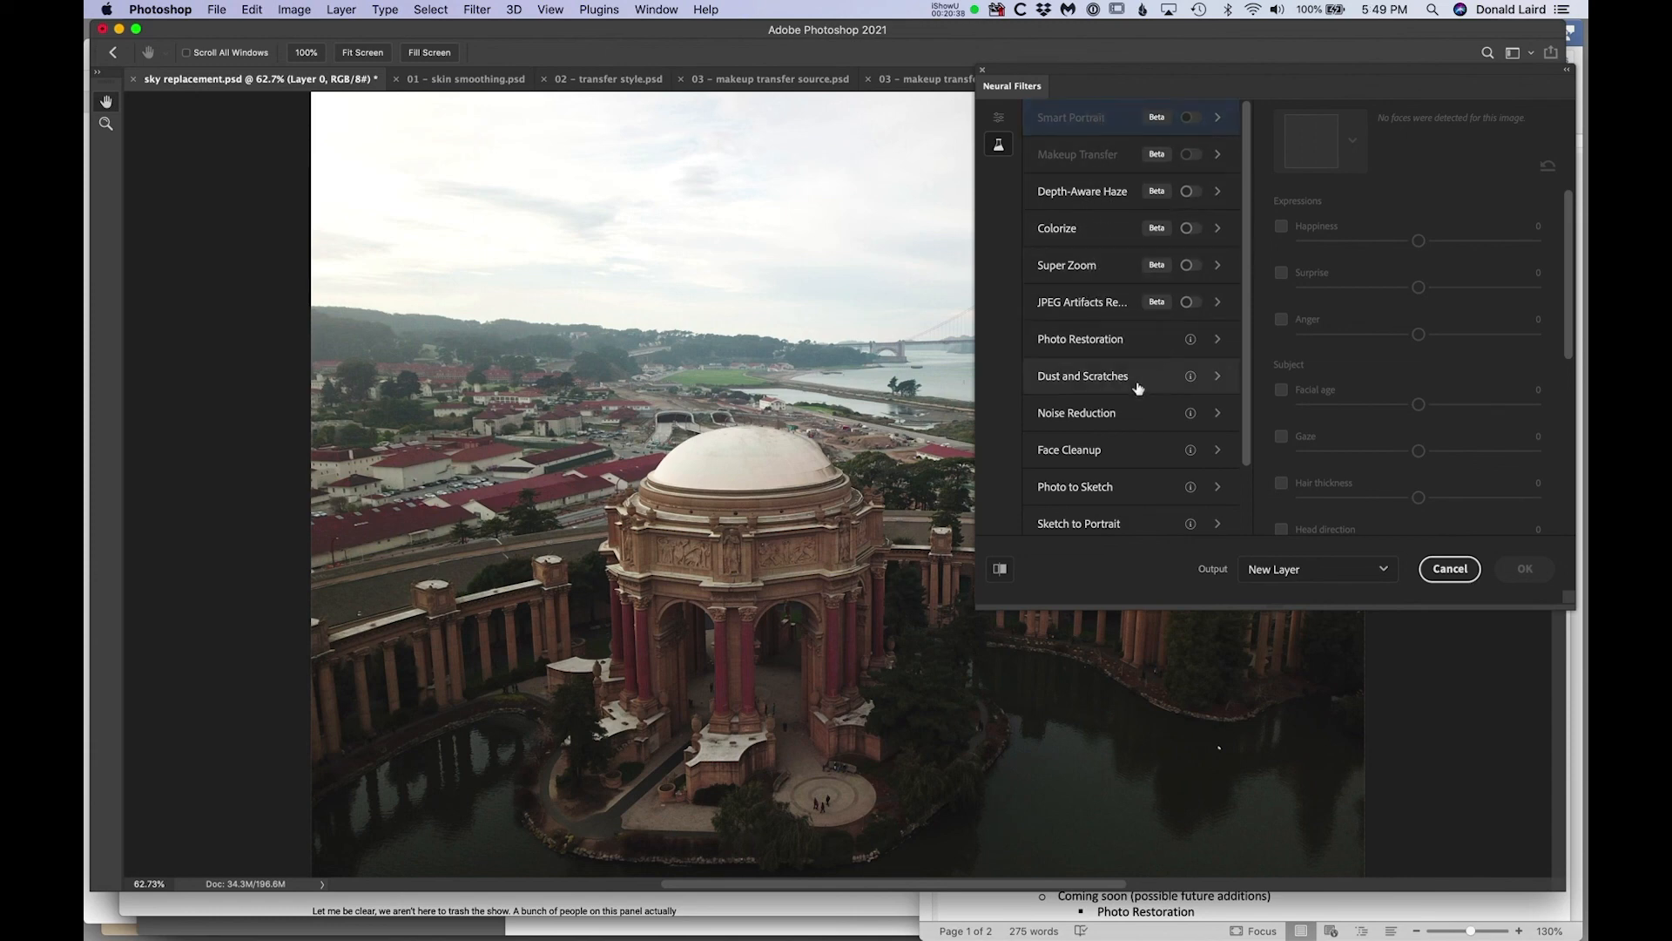
{"action": "scroll", "coordinate": [1139, 391], "scroll_direction": "down", "scroll_amount": 2}
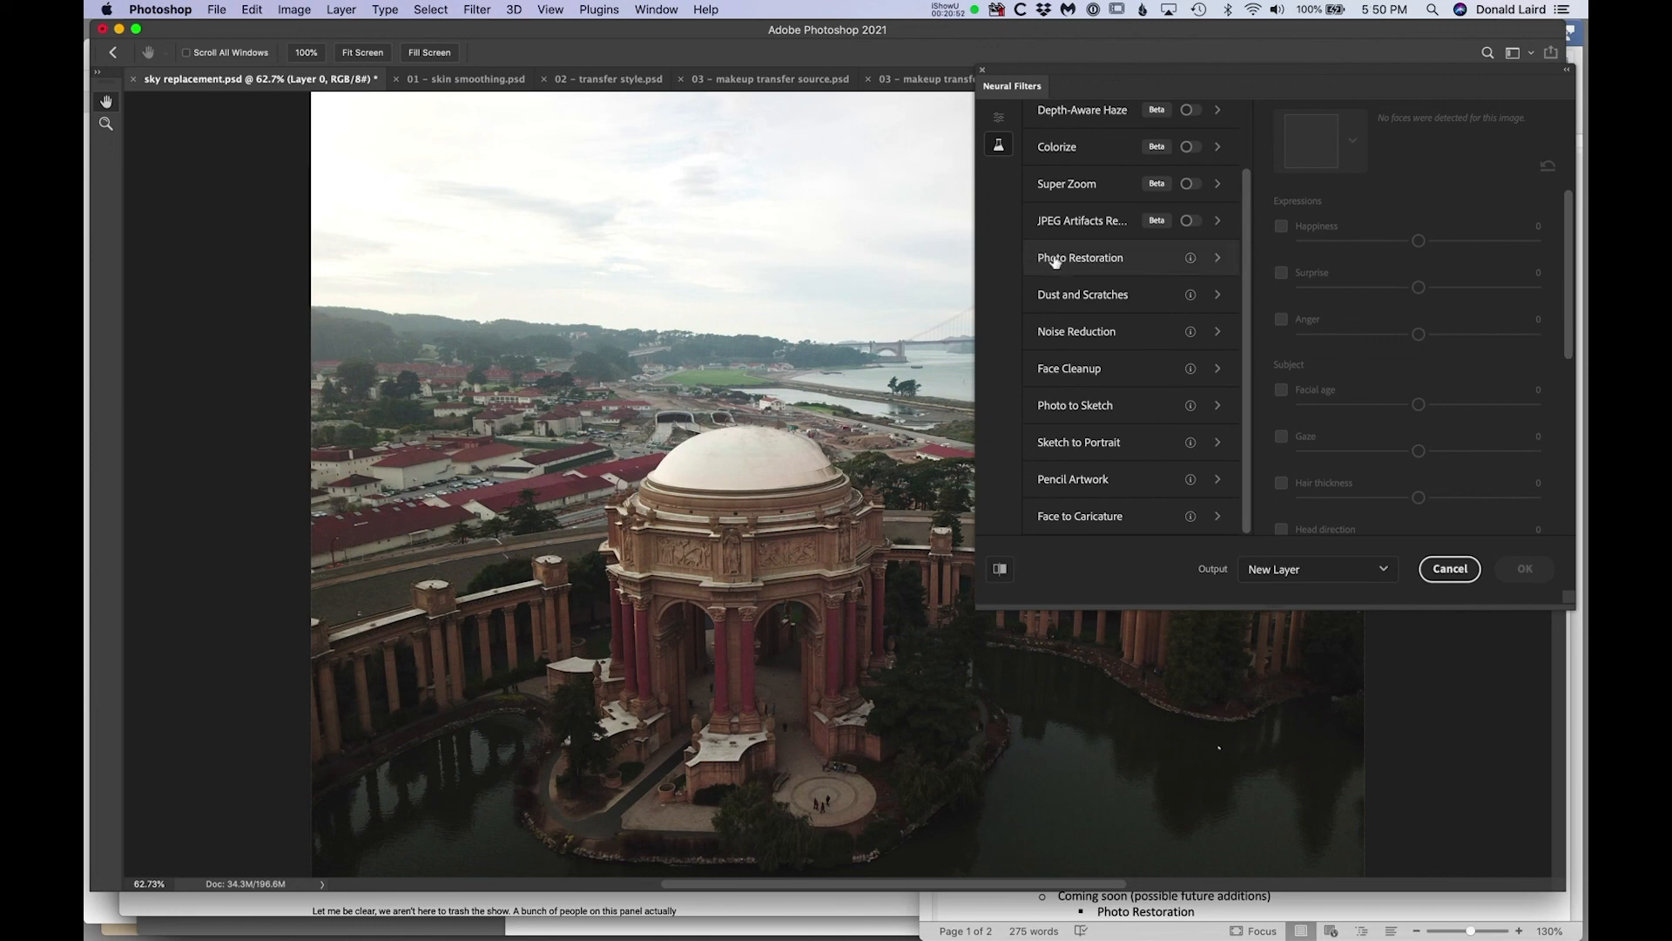
{"action": "left_click", "coordinate": [1053, 408]}
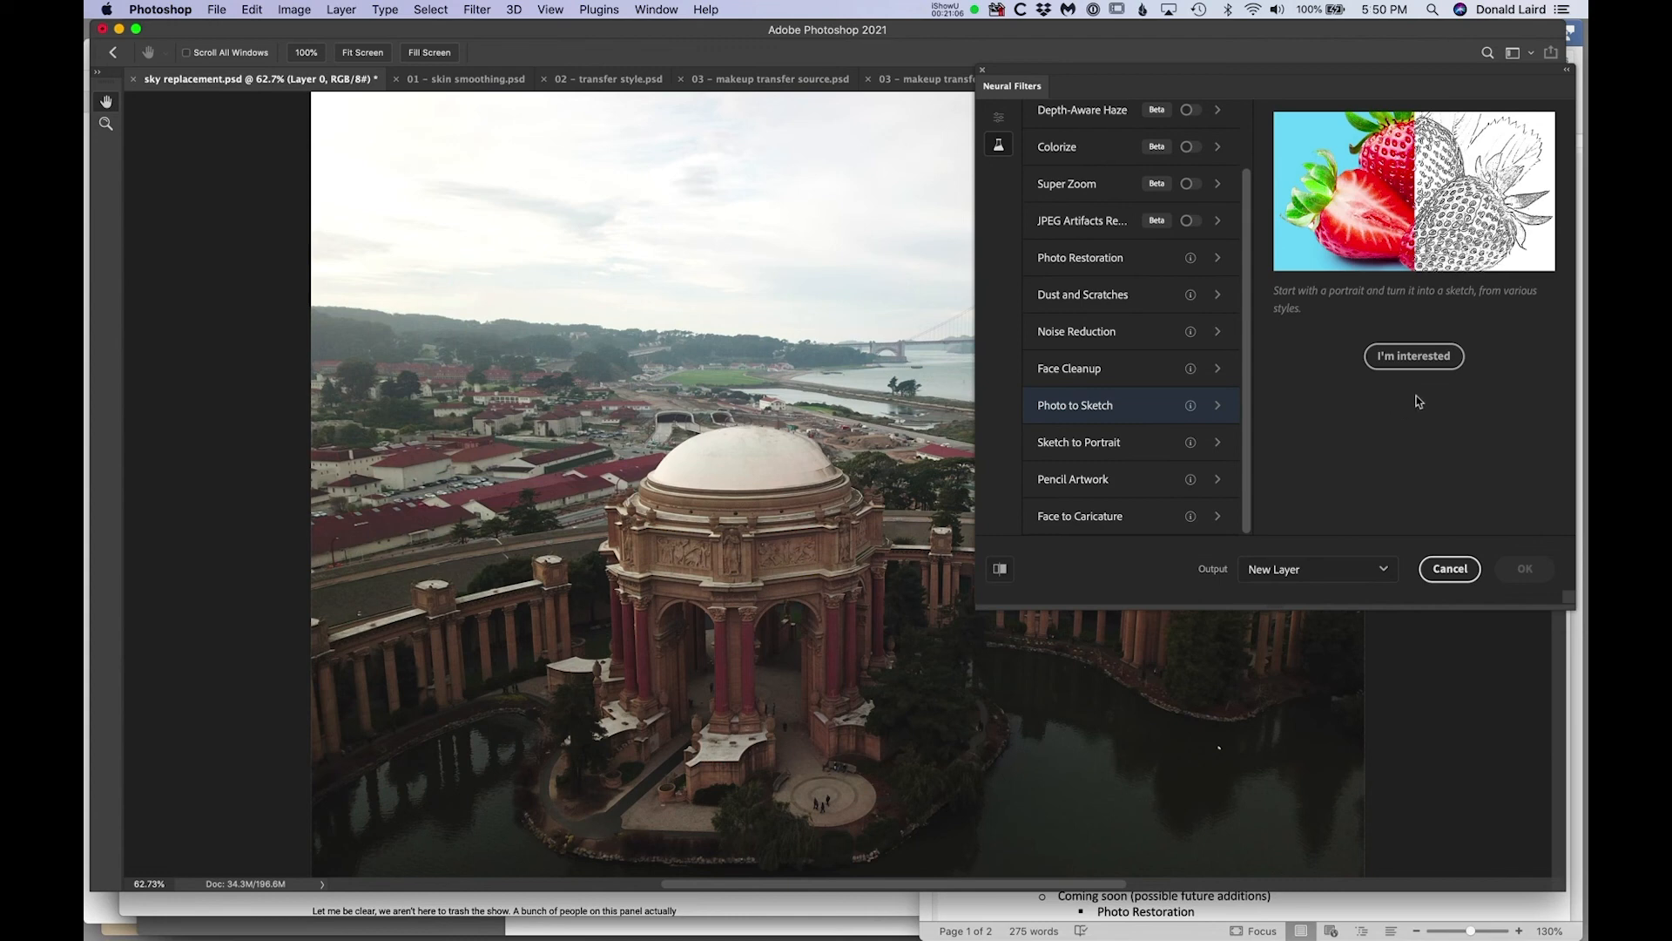
{"action": "left_click", "coordinate": [1126, 515]}
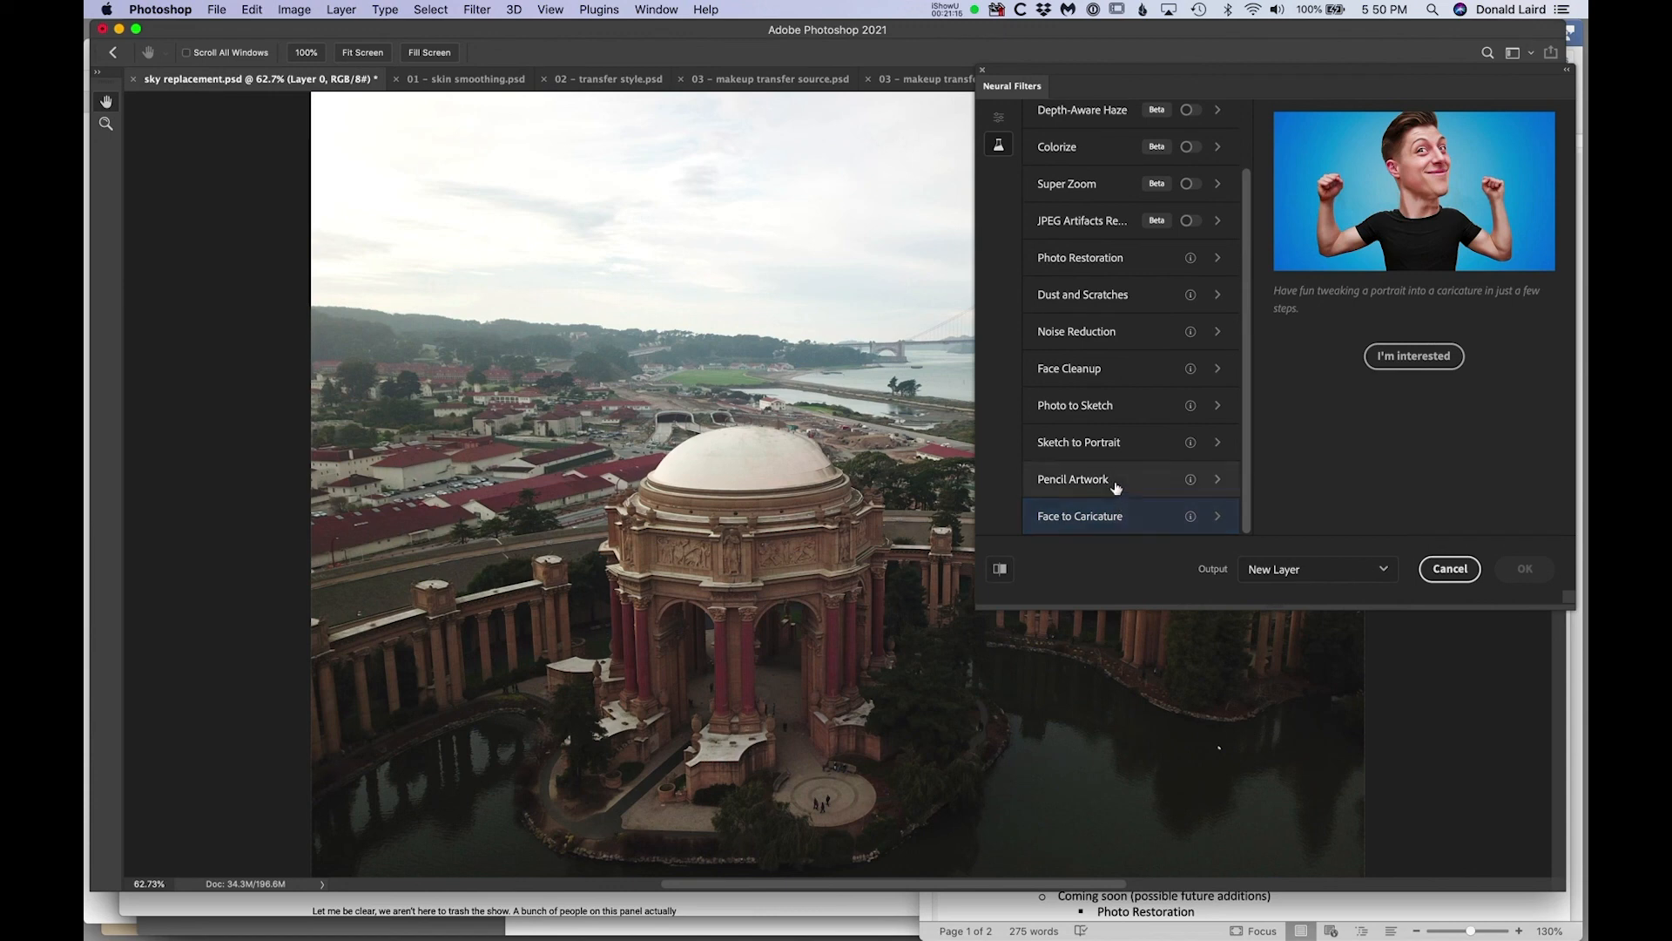
{"action": "left_click", "coordinate": [1115, 484]}
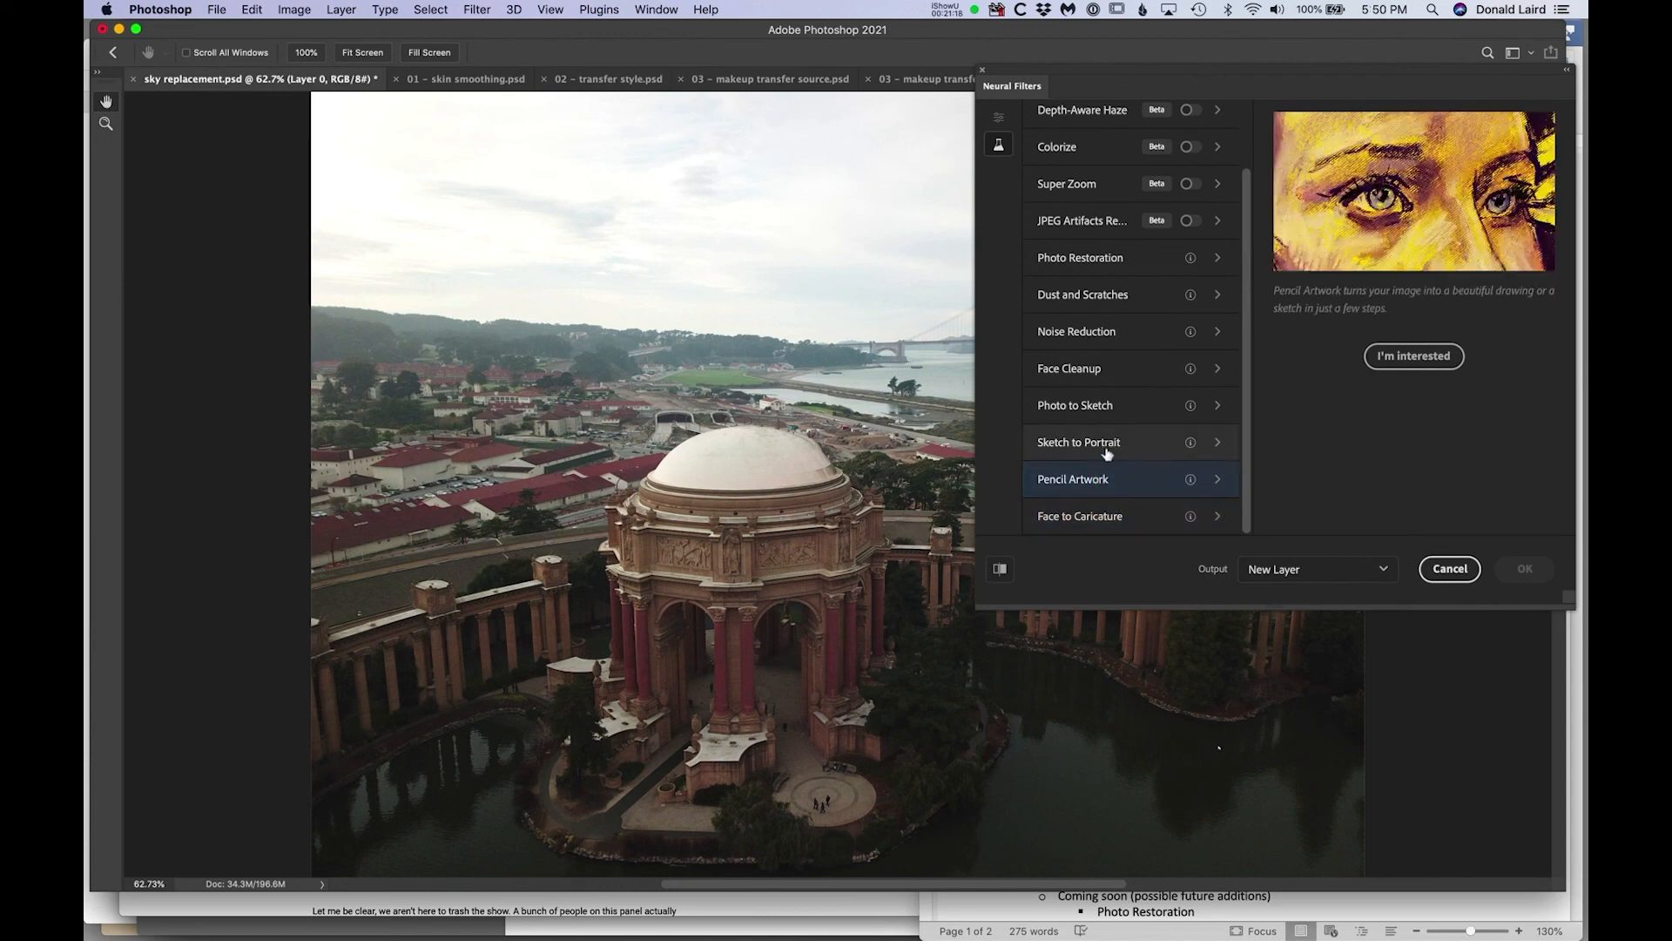
{"action": "left_click", "coordinate": [1104, 445]}
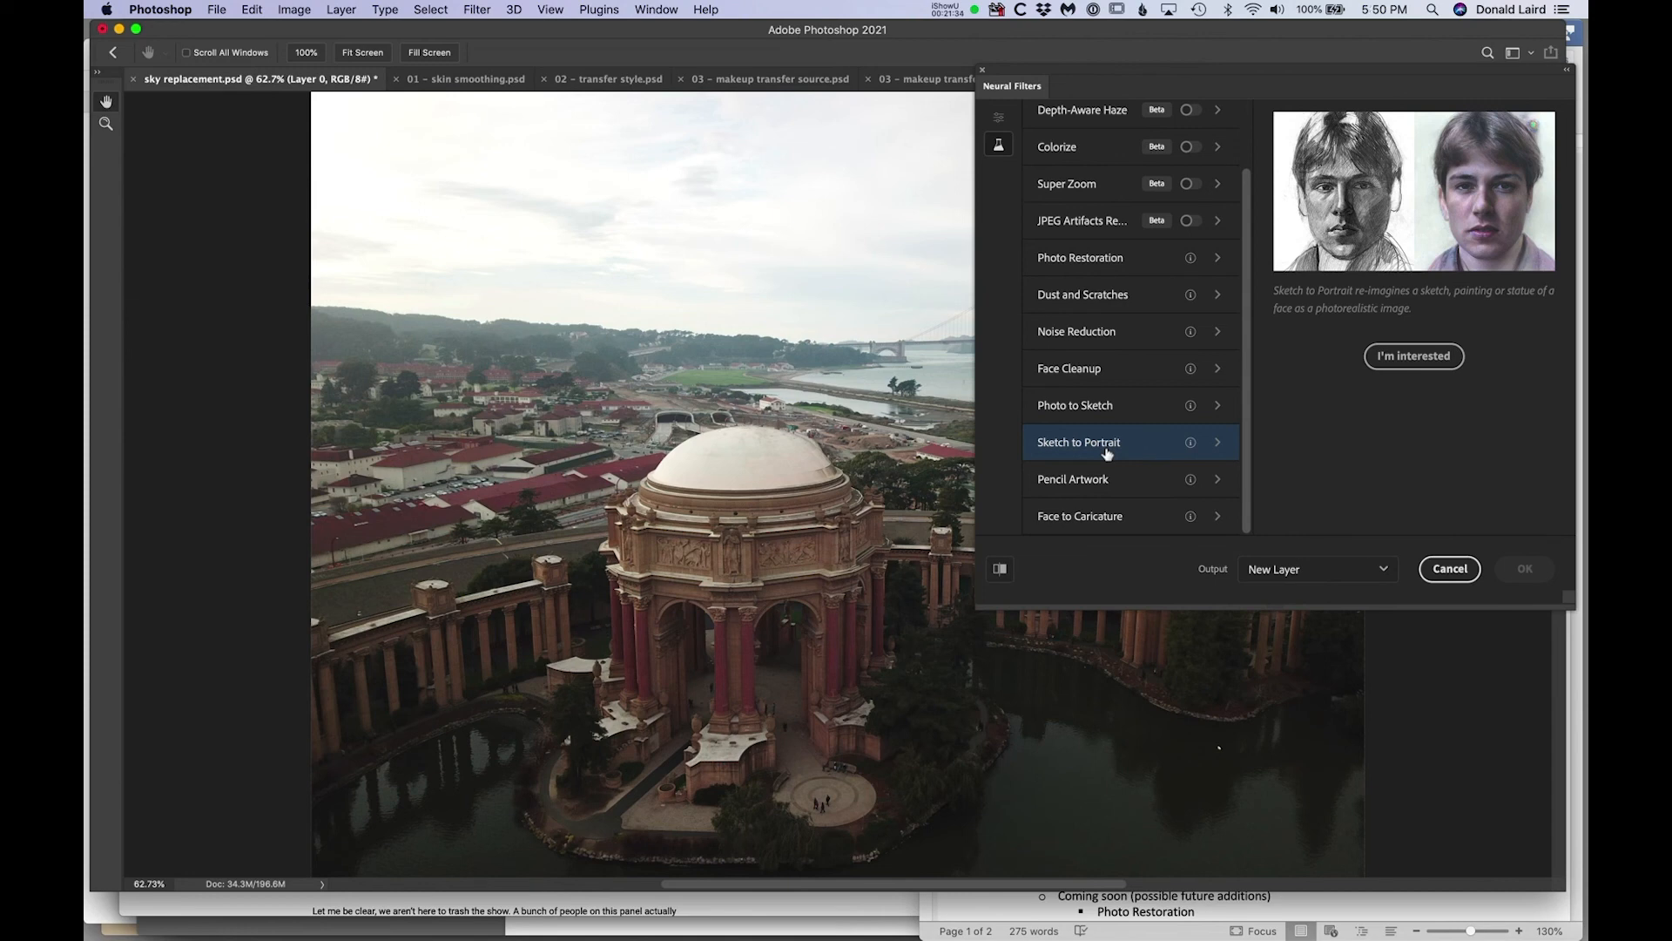
{"action": "left_click", "coordinate": [1096, 409]}
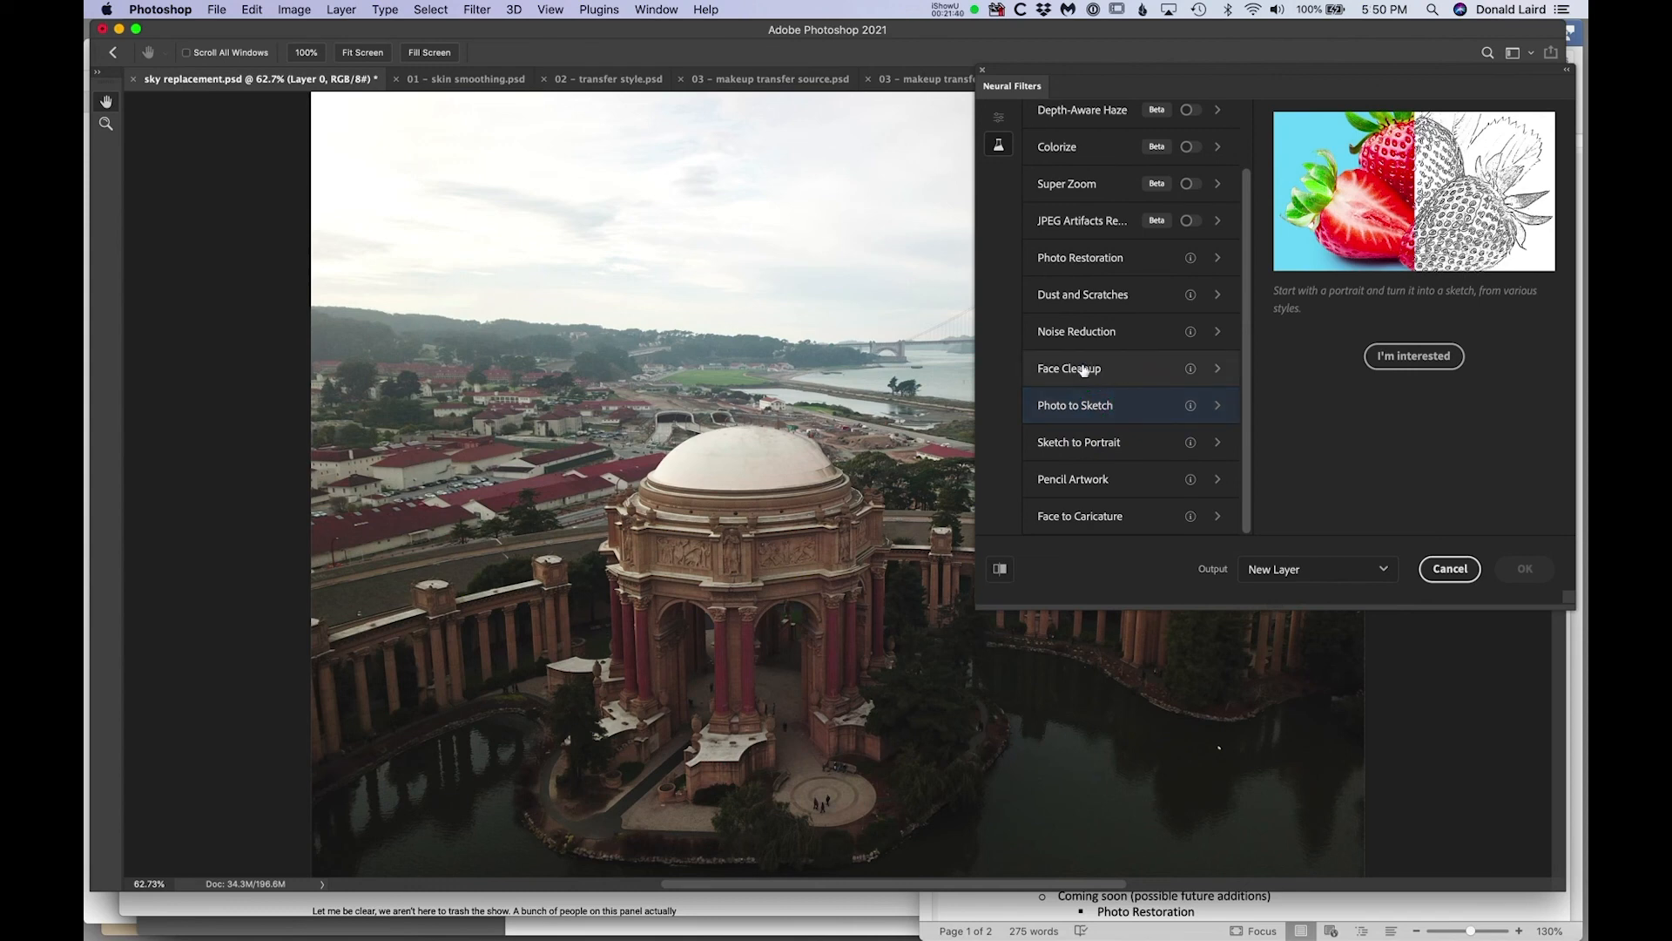
Read the previews of Face Cleanup, Noise Reduction, Dust and Scratches and Photo Restoration, return to the featured filters and cancel Neural Filters.
{"action": "left_click", "coordinate": [1085, 370]}
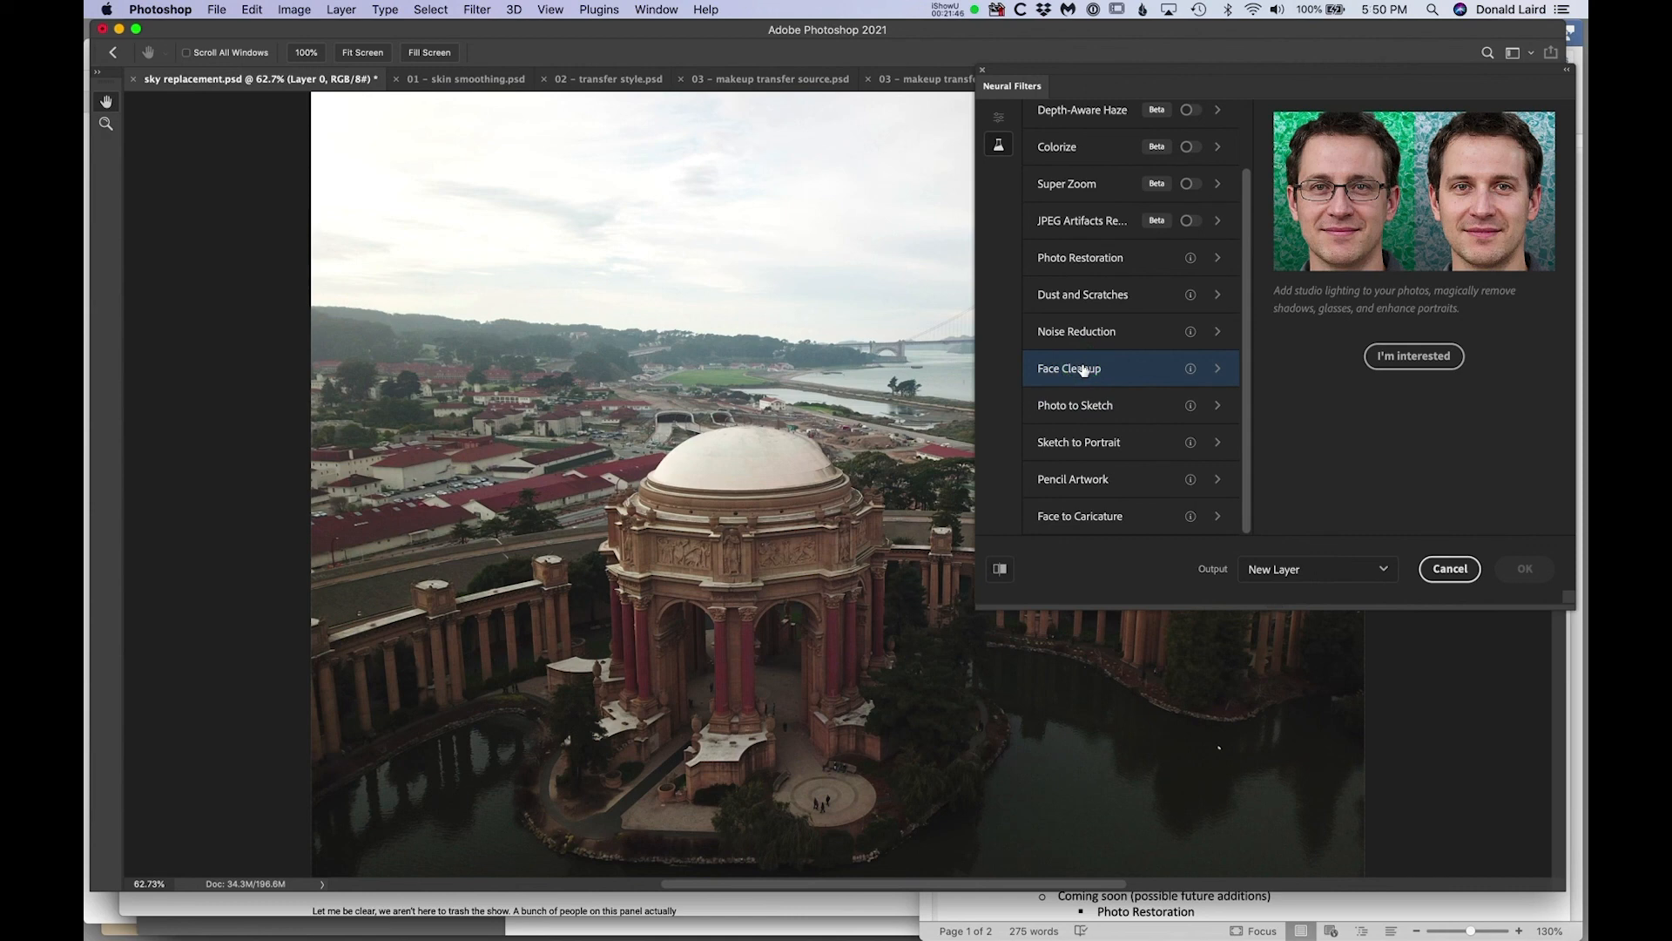
{"action": "left_click", "coordinate": [1097, 338]}
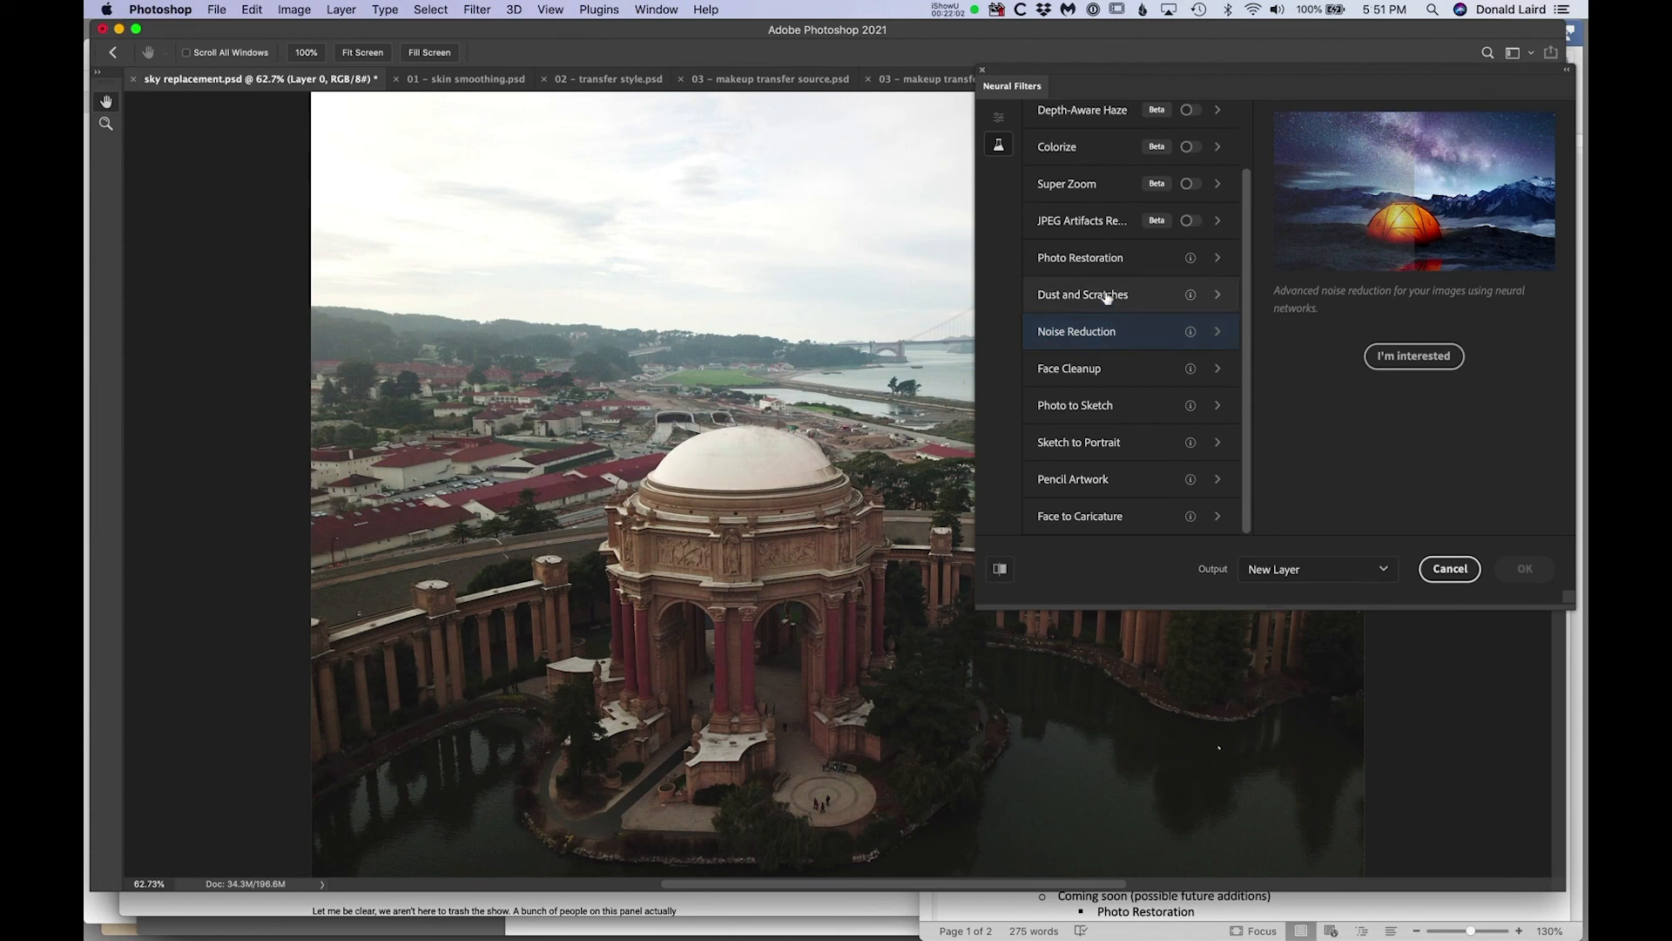
{"action": "left_click", "coordinate": [1104, 295]}
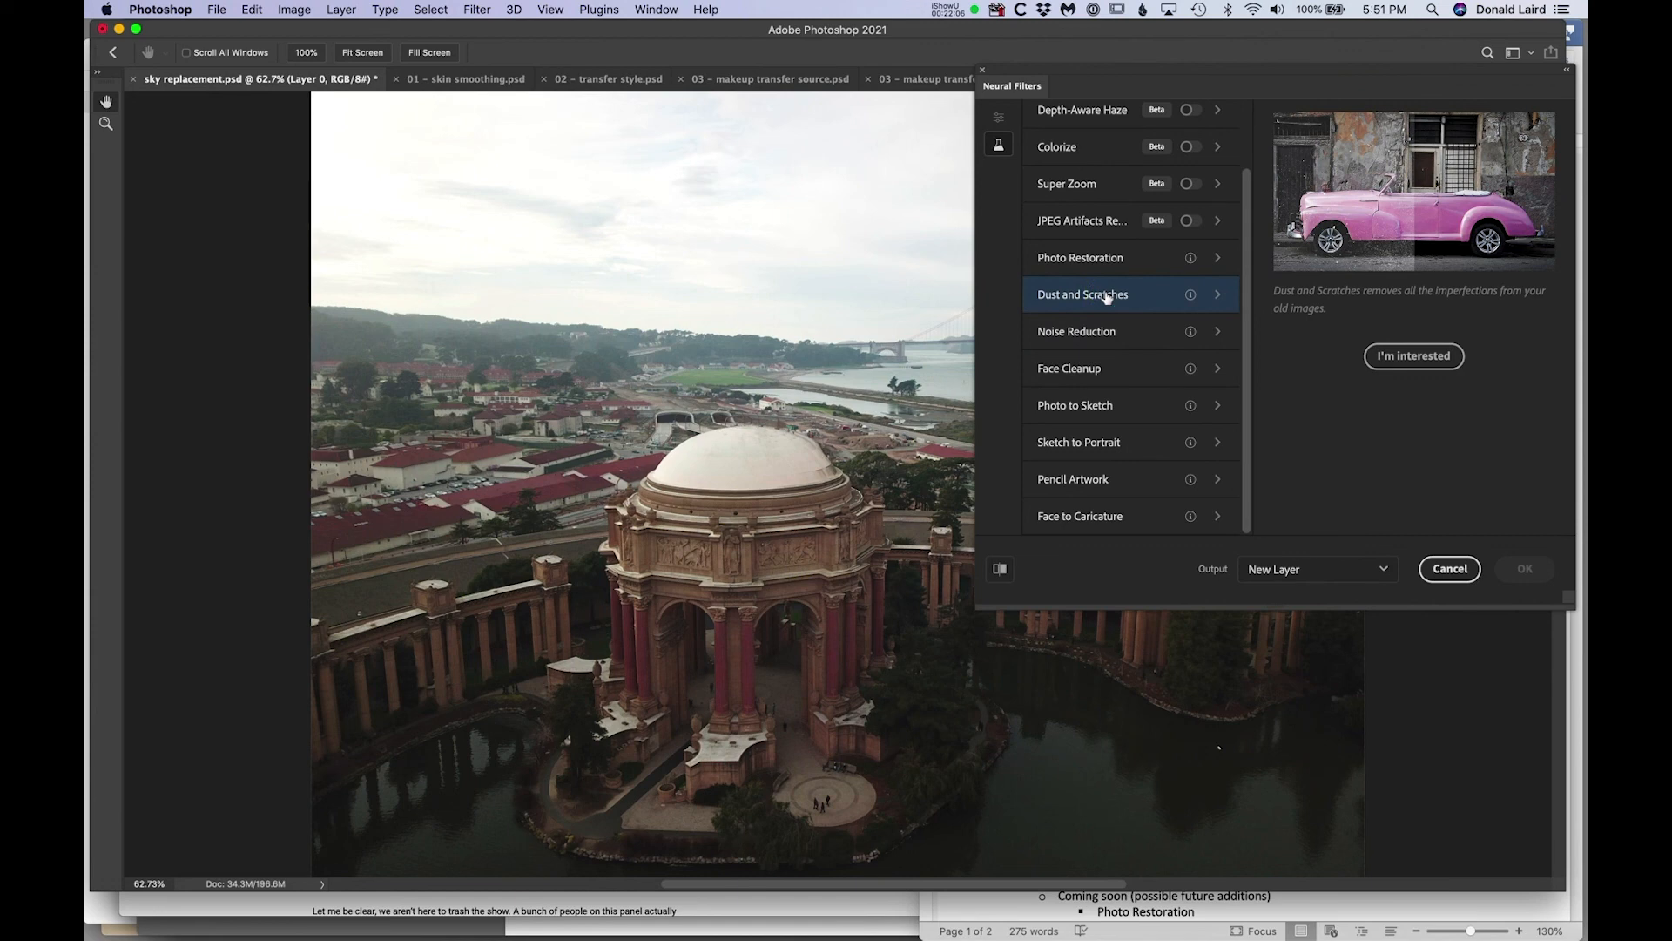
{"action": "left_click", "coordinate": [1099, 266]}
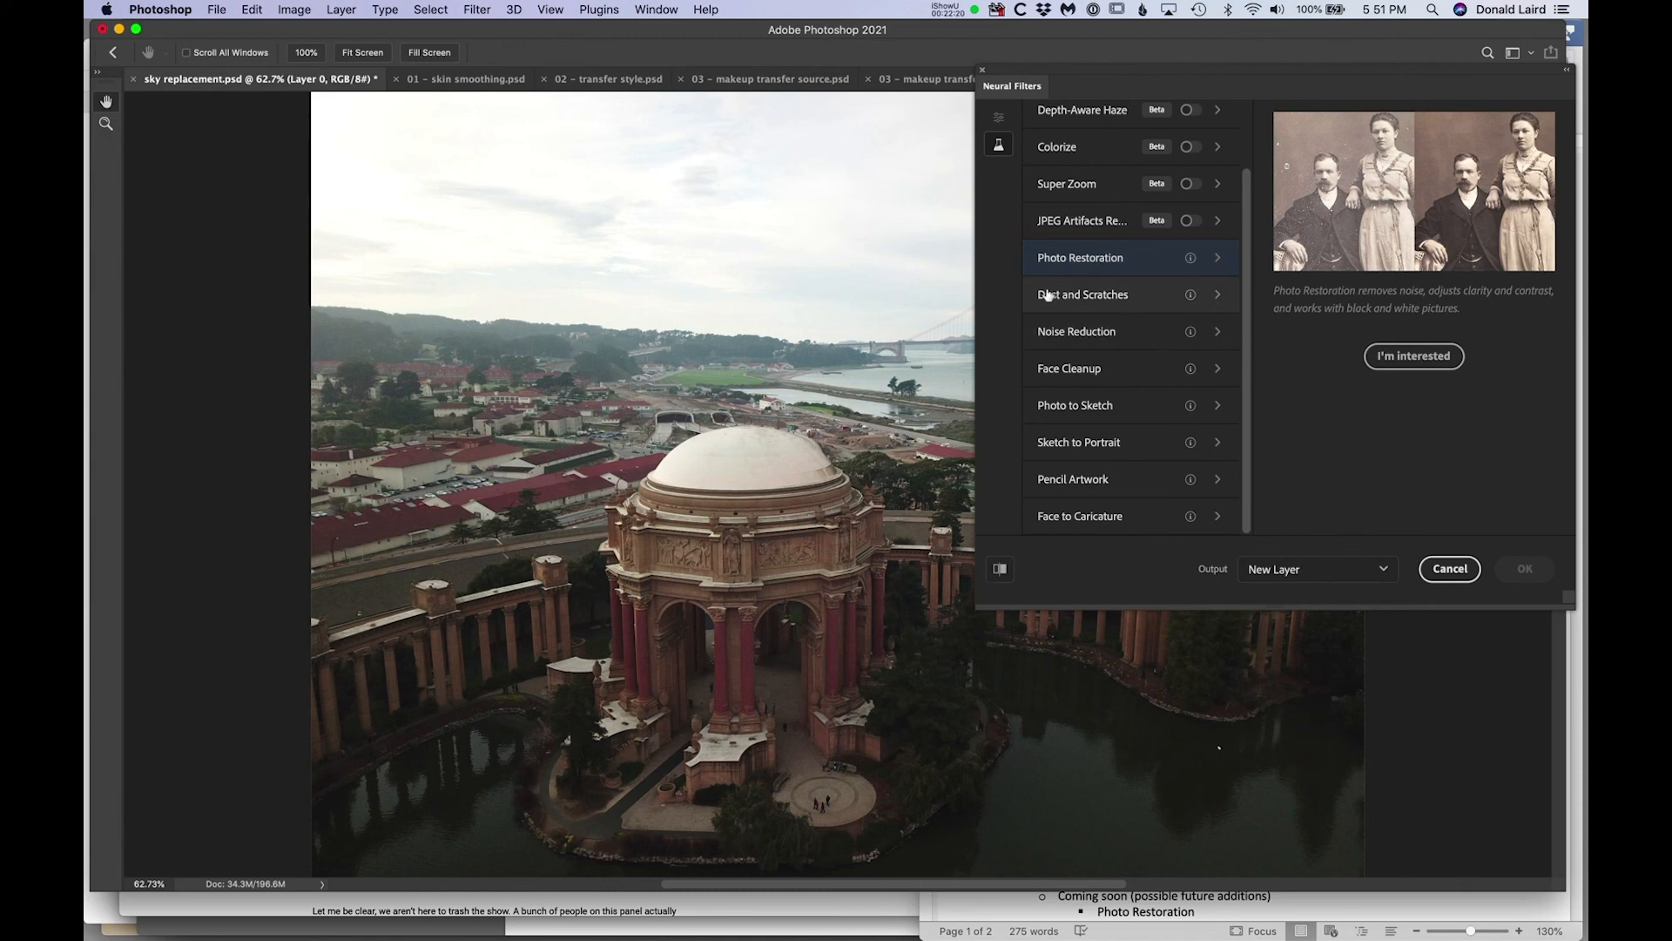
{"action": "left_click", "coordinate": [1000, 119]}
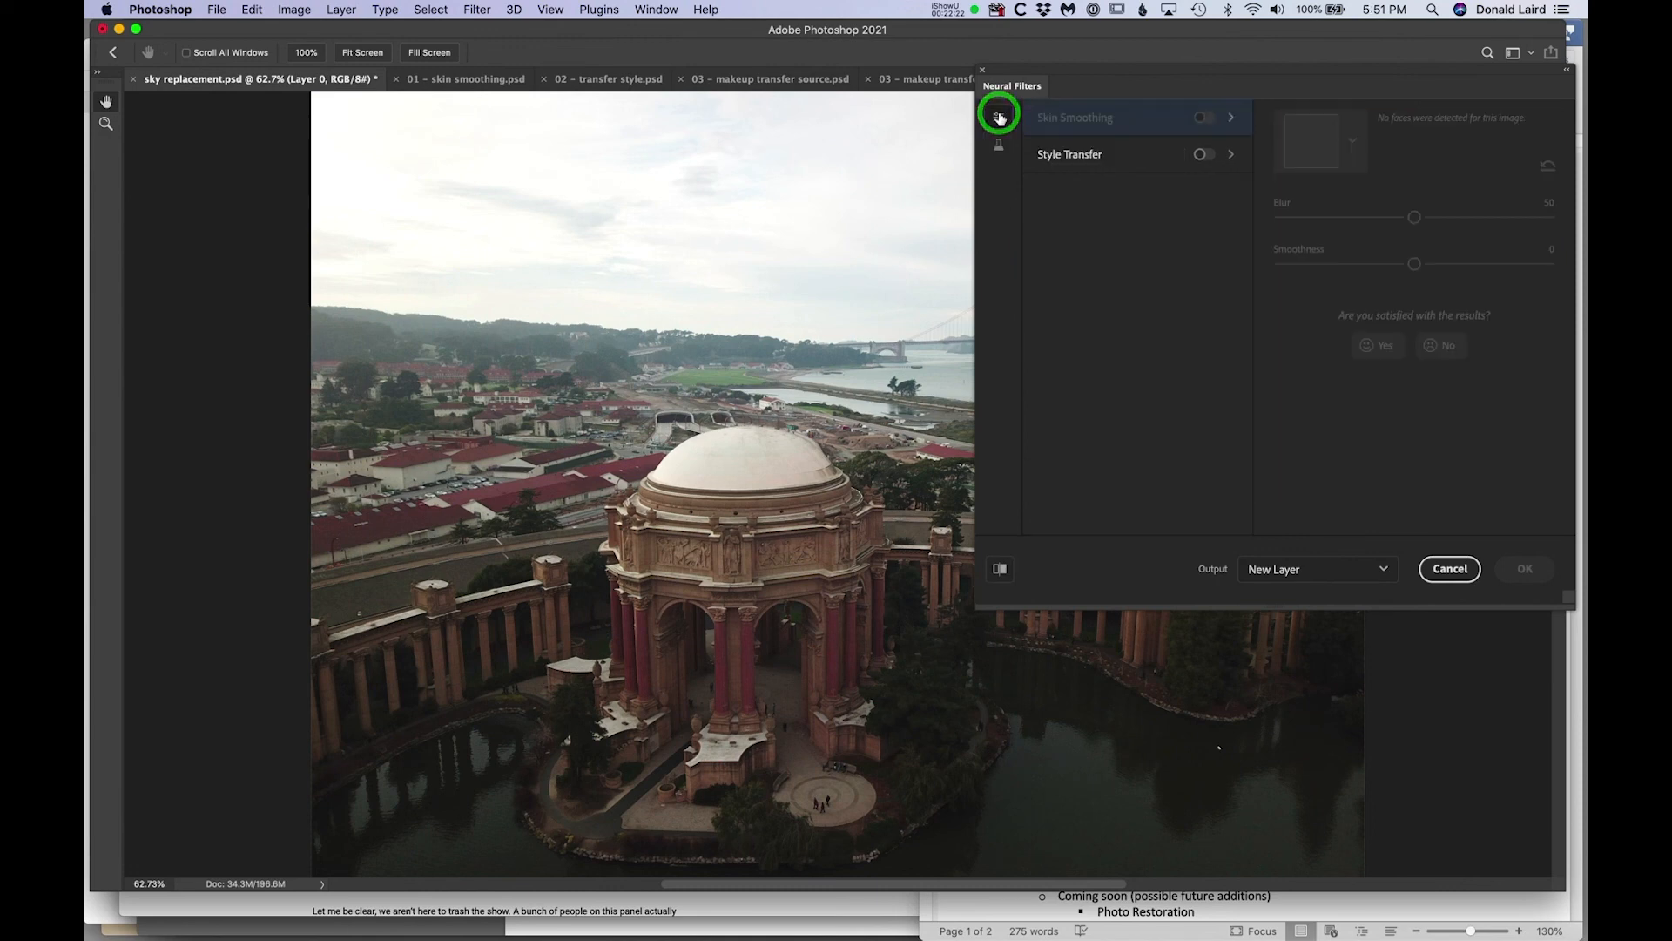
{"action": "left_click", "coordinate": [1448, 570]}
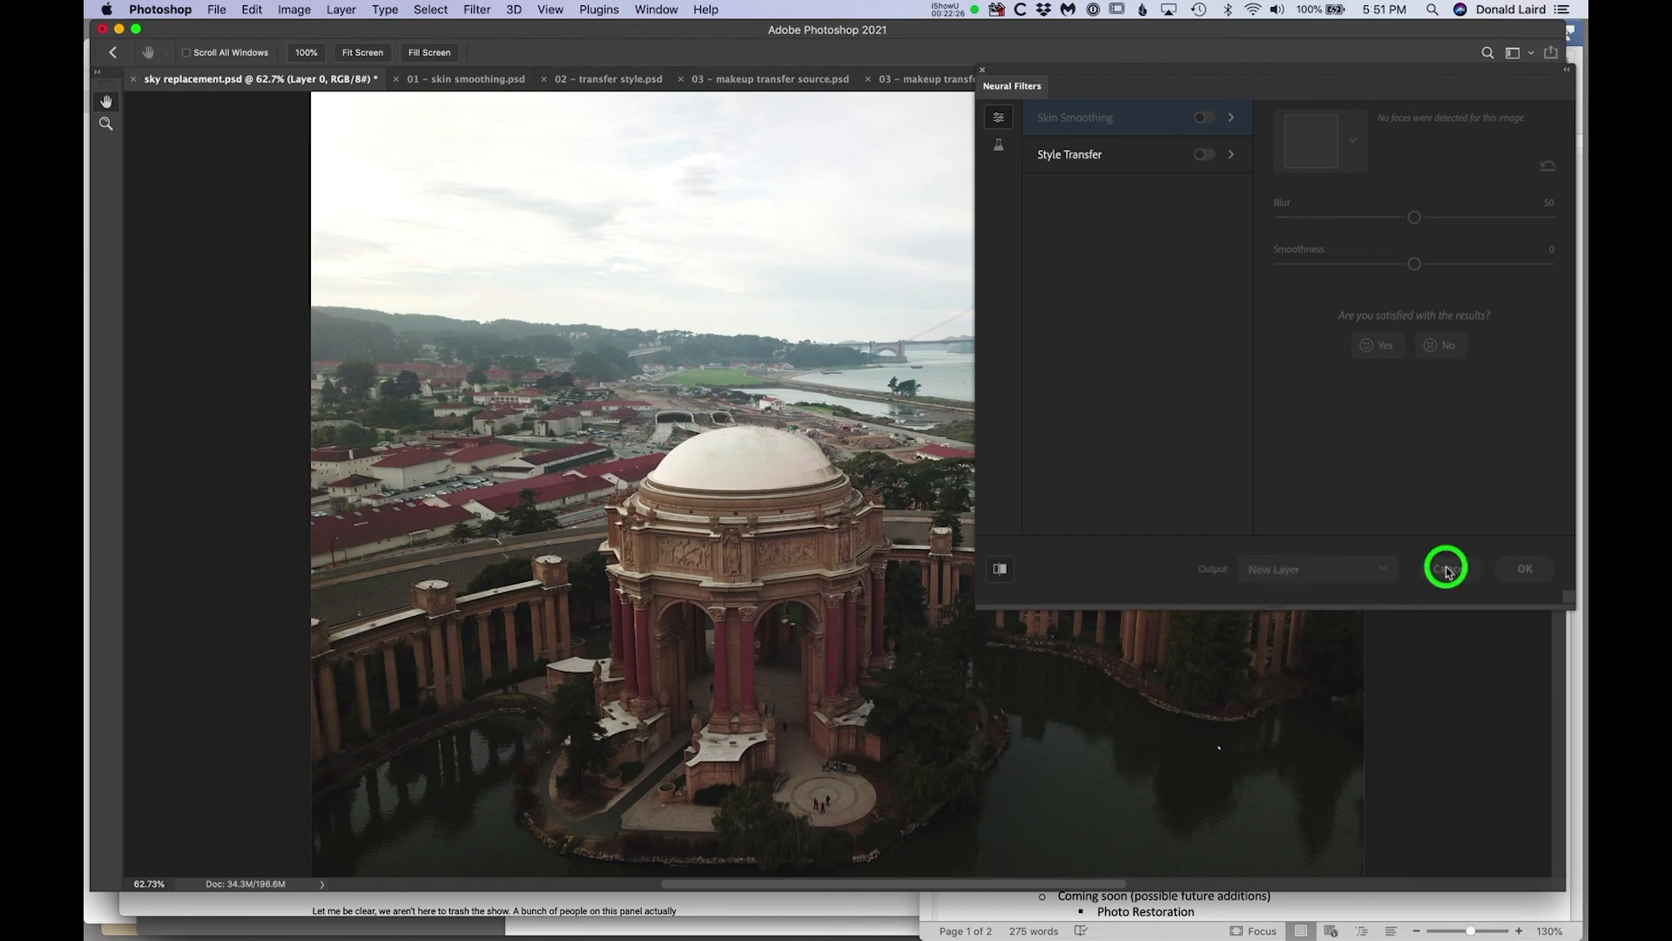
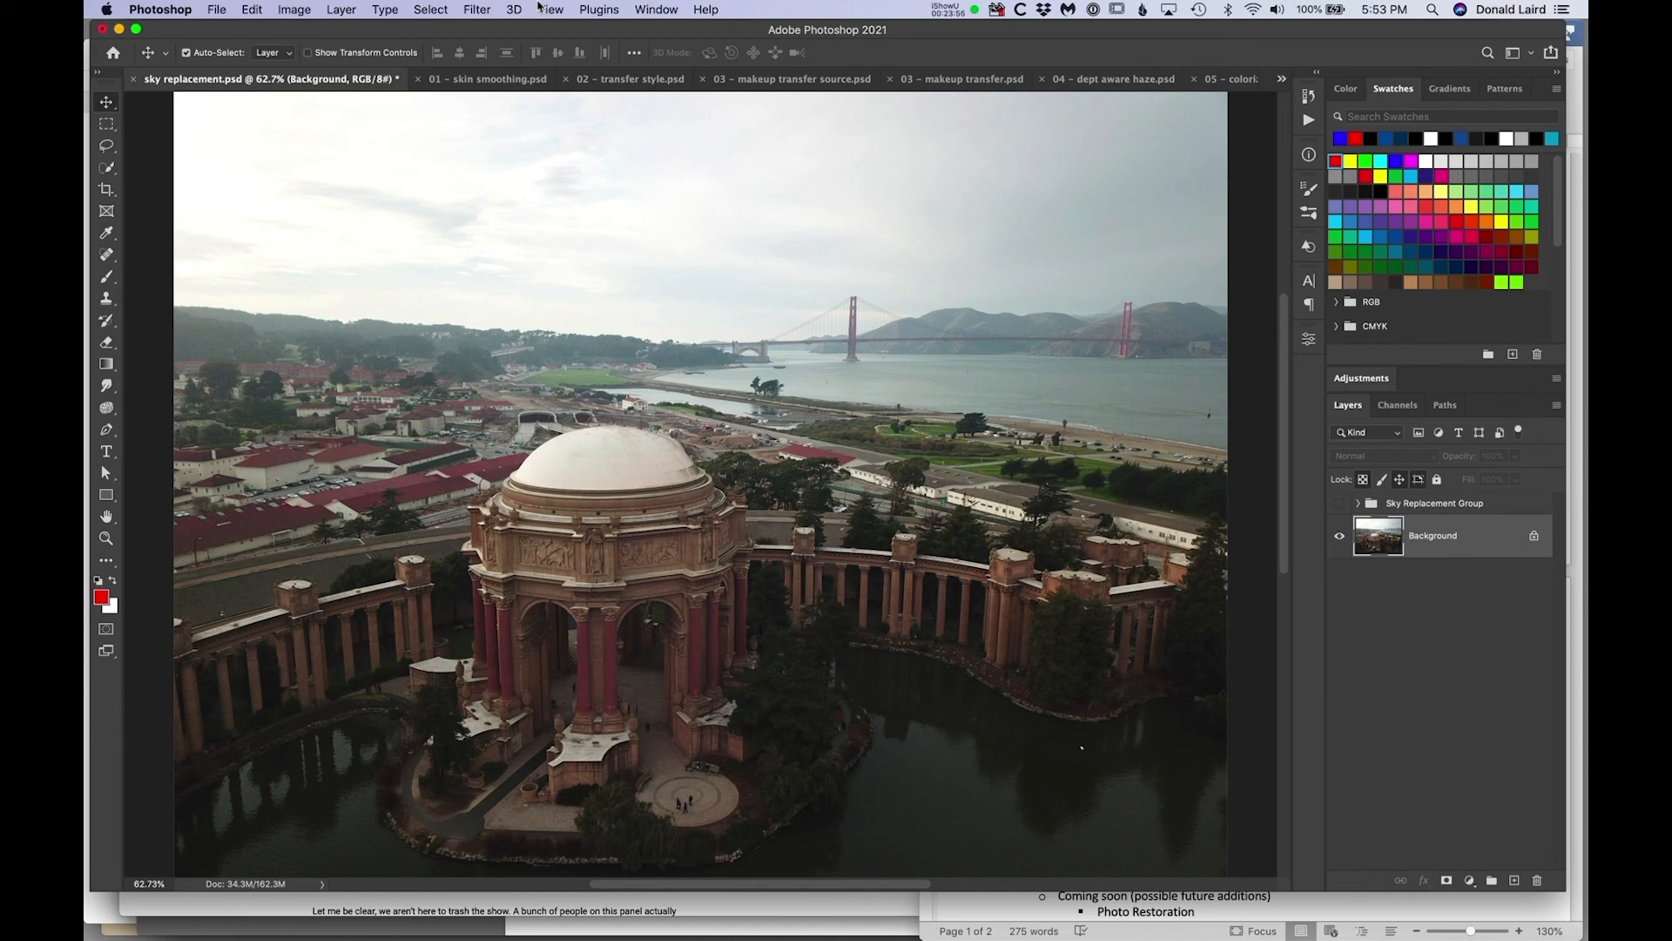
Close sky replacement.psd without saving, and select the blemished half of the face in 01 - skin smoothing.psd with a rectangular marquee.
{"action": "left_click", "coordinate": [134, 80]}
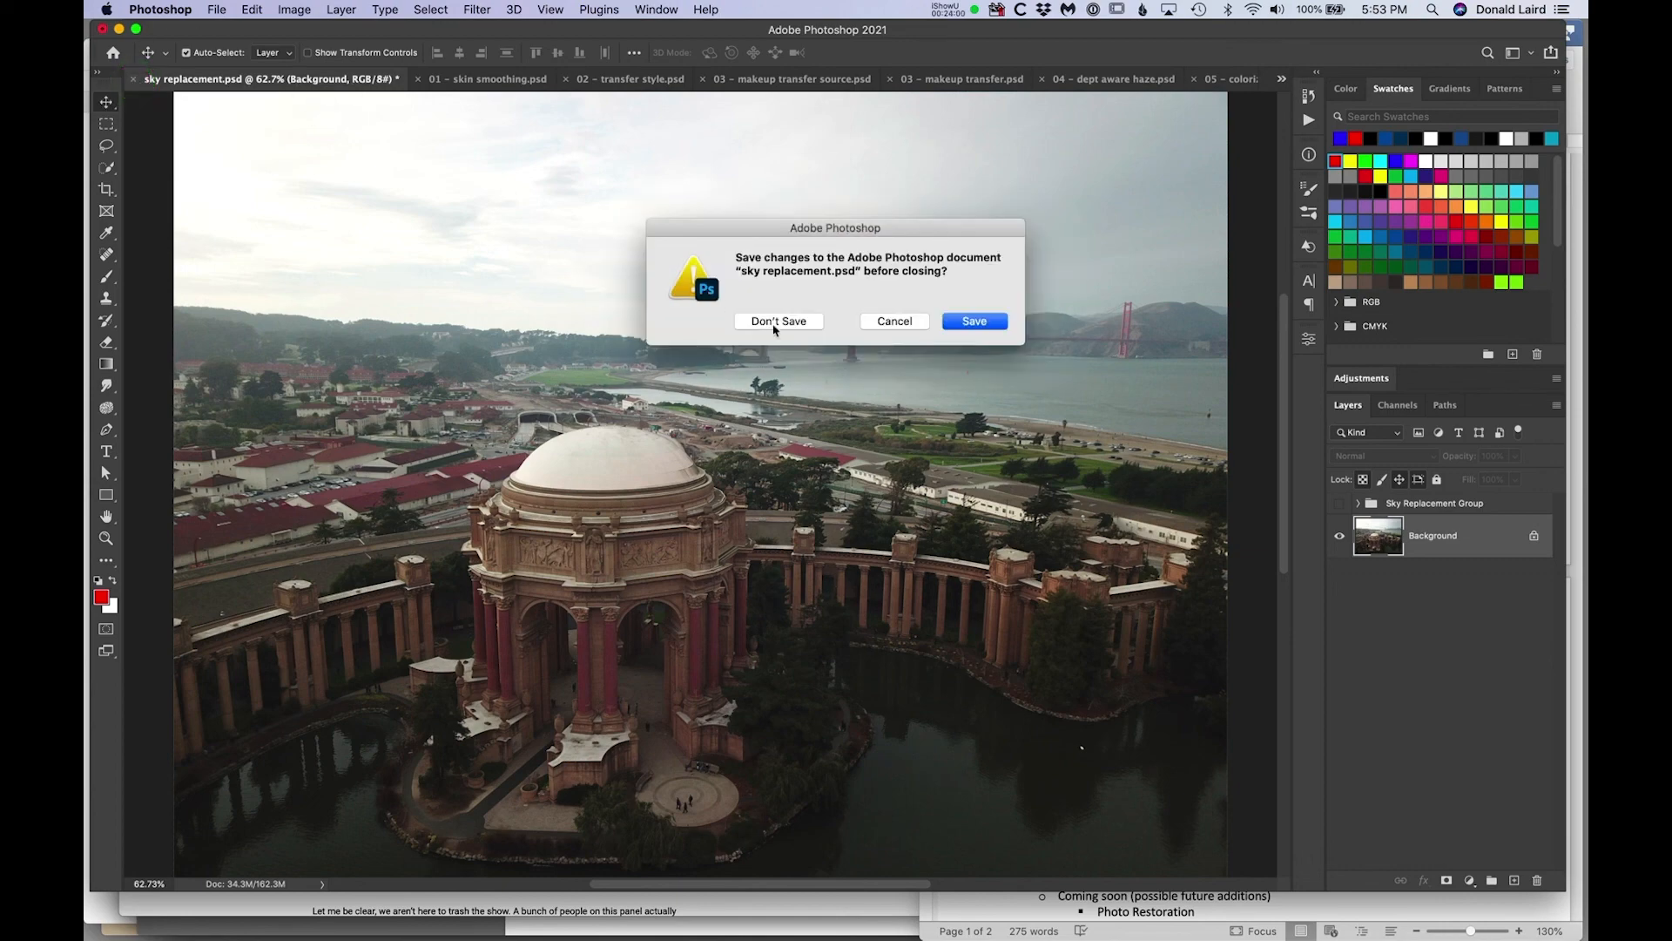
{"action": "left_click", "coordinate": [777, 321]}
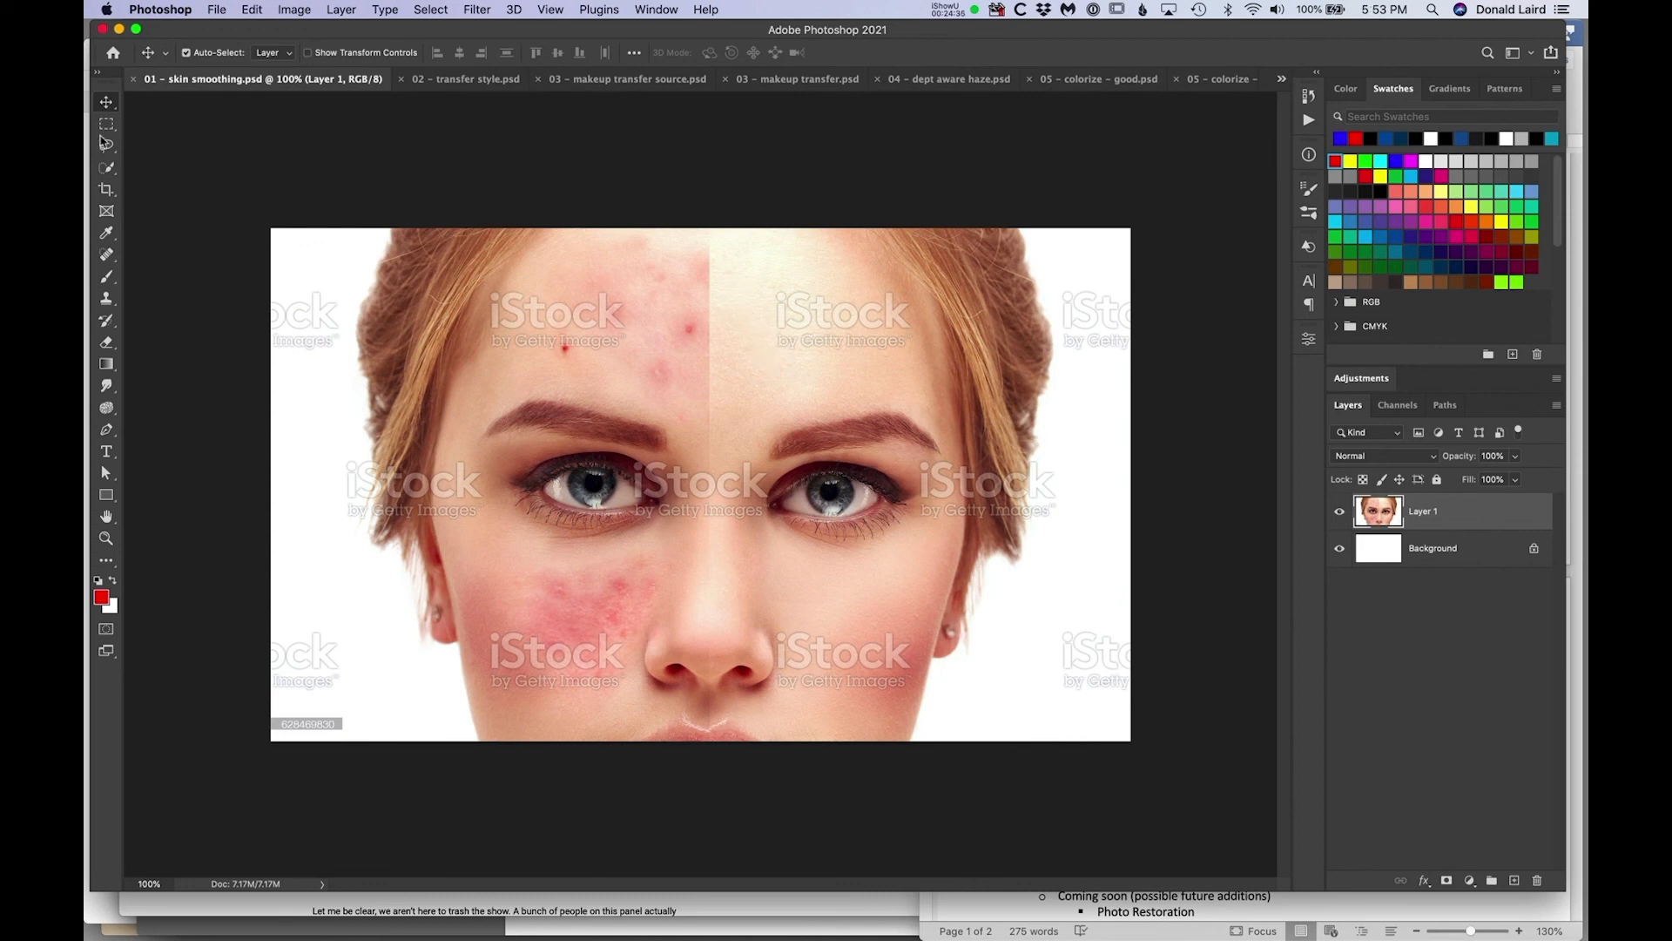
{"action": "left_click", "coordinate": [106, 124]}
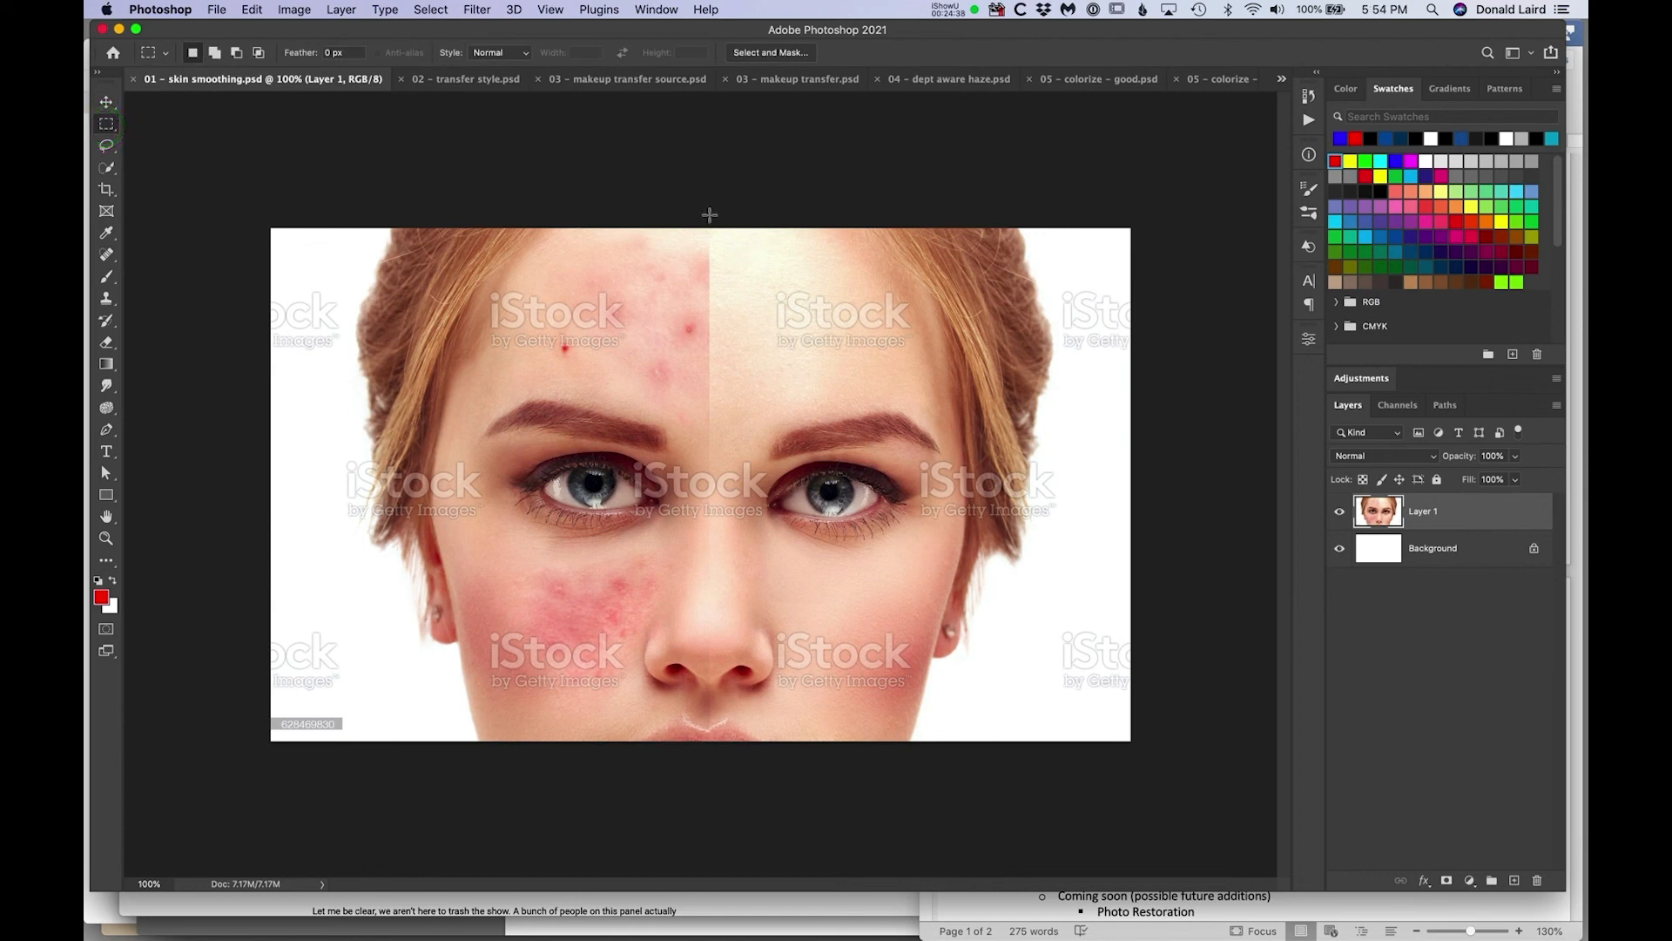
{"action": "left_click_drag", "start_coordinate": [710, 207], "coordinate": [194, 784]}
Turn on the Skin Smoothing neural filter for the selected half of the face and set its Blur to 100.
{"action": "left_click", "coordinate": [492, 8]}
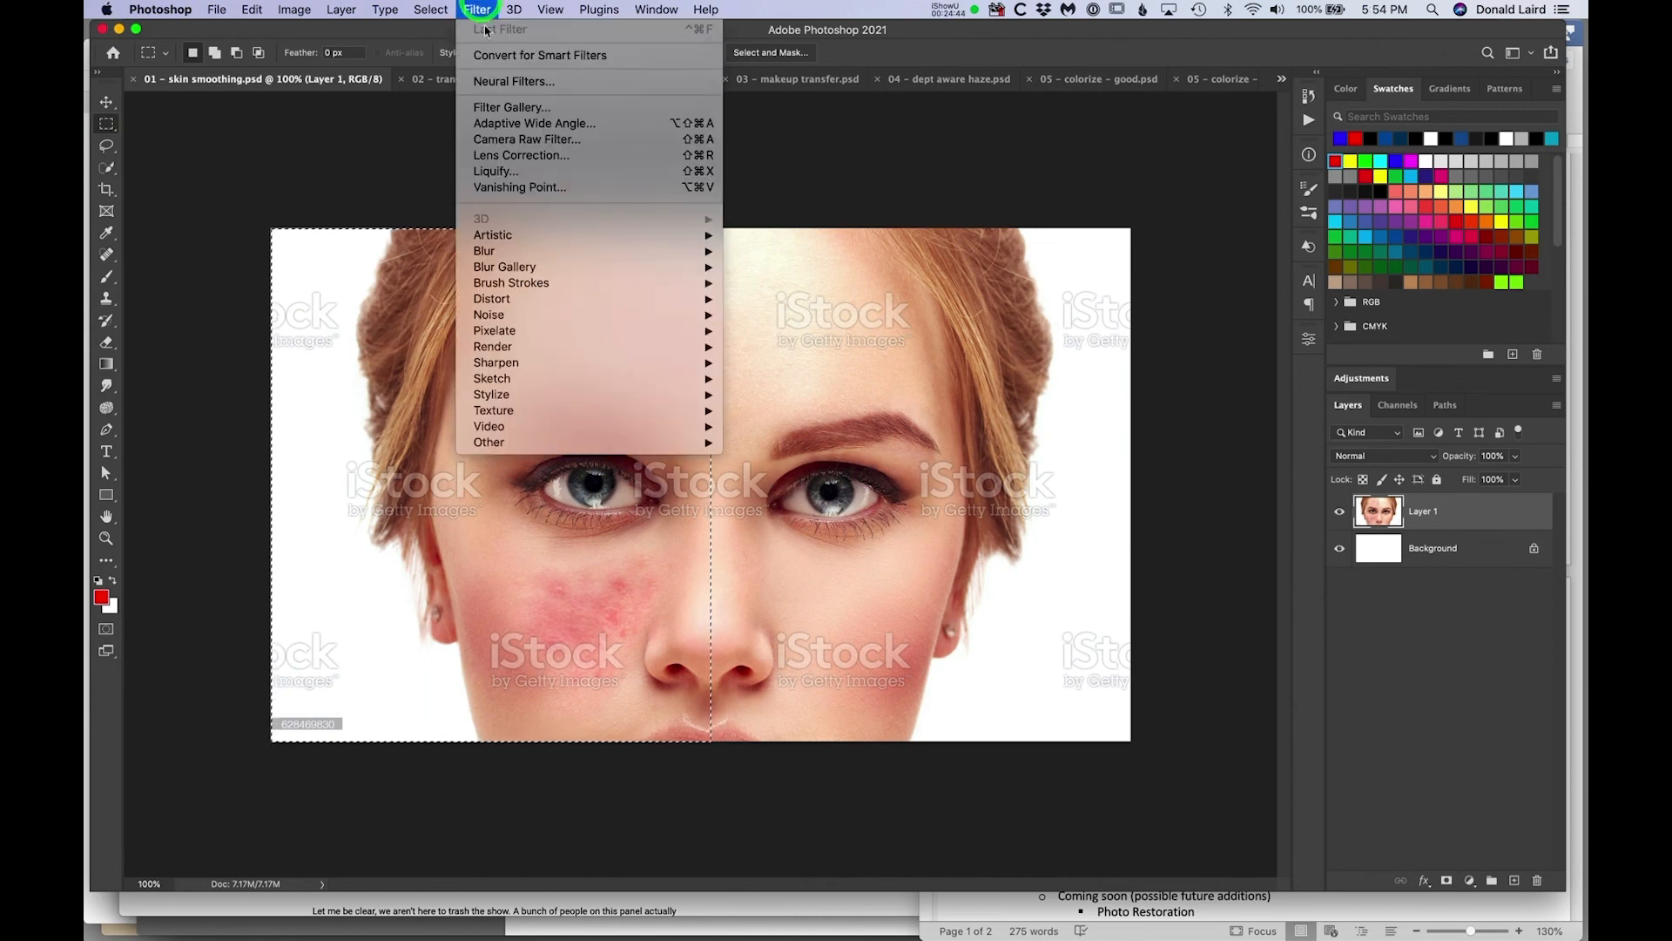
{"action": "left_click", "coordinate": [493, 81]}
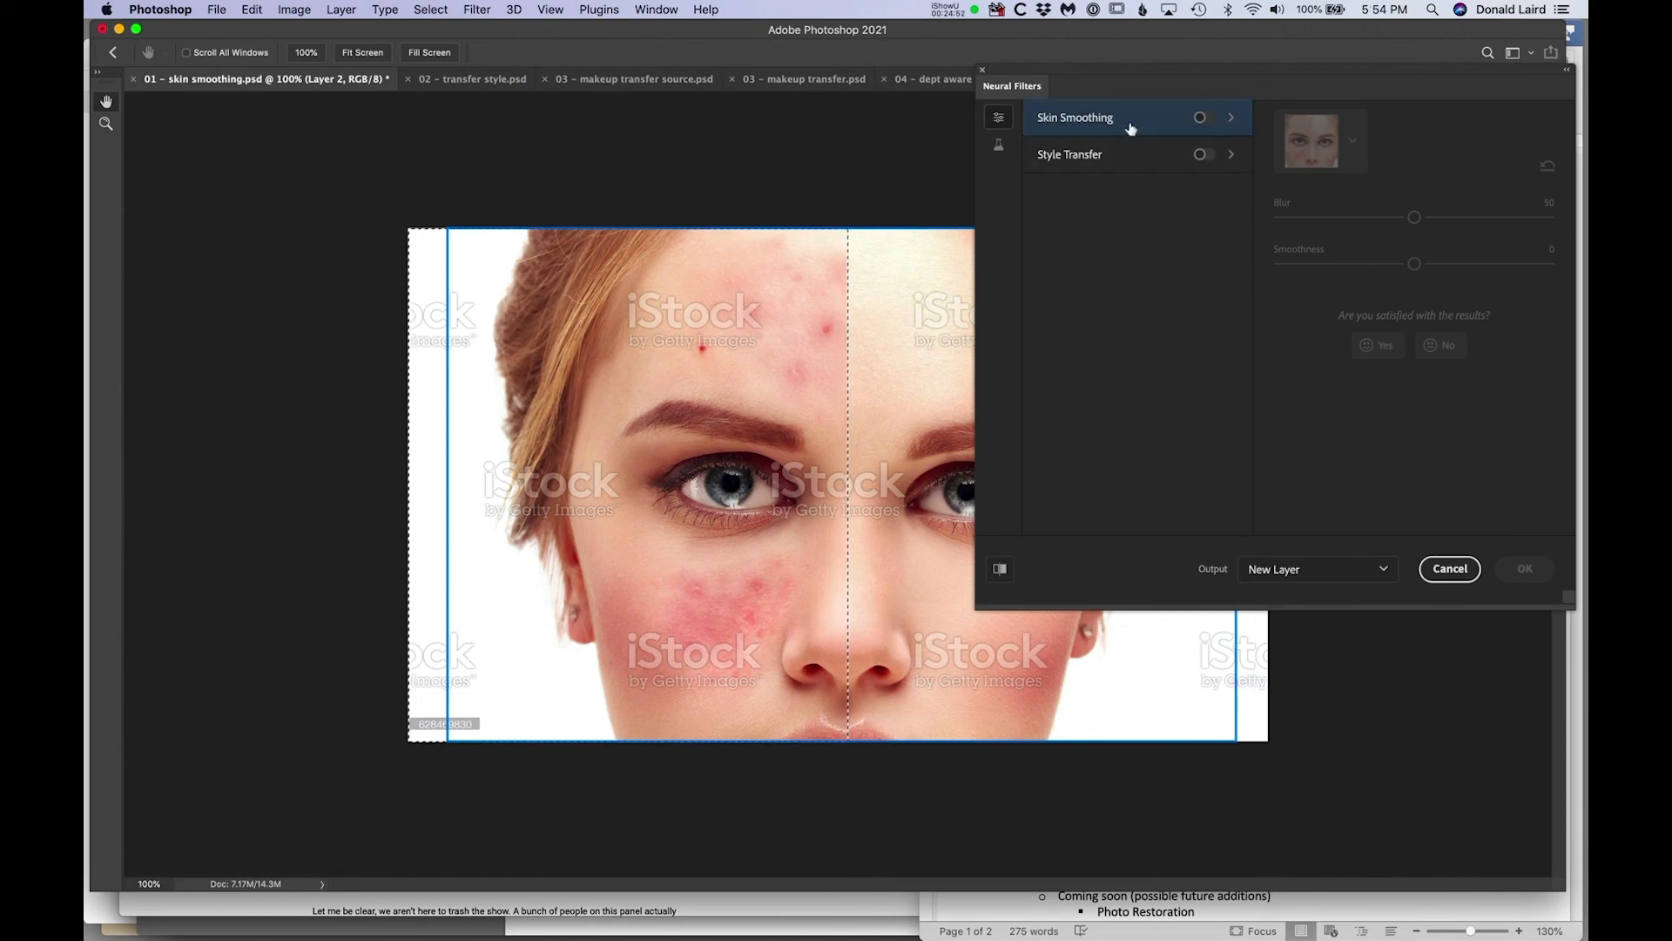
{"action": "mouse_move", "coordinate": [1130, 129]}
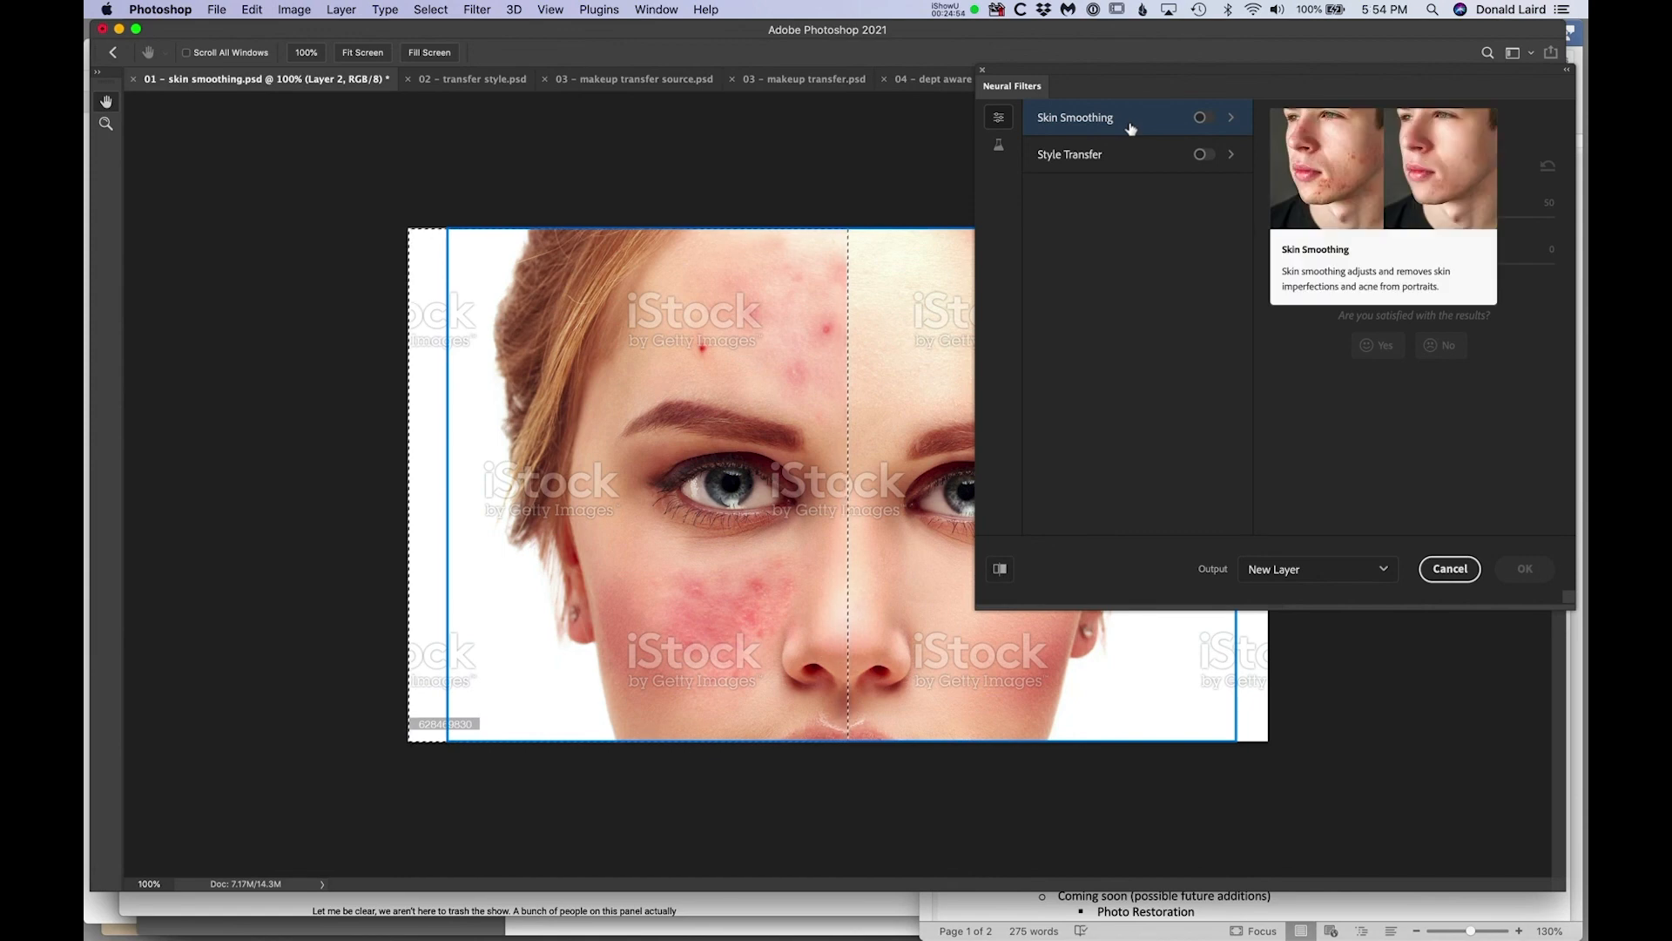
{"action": "left_click", "coordinate": [1203, 119]}
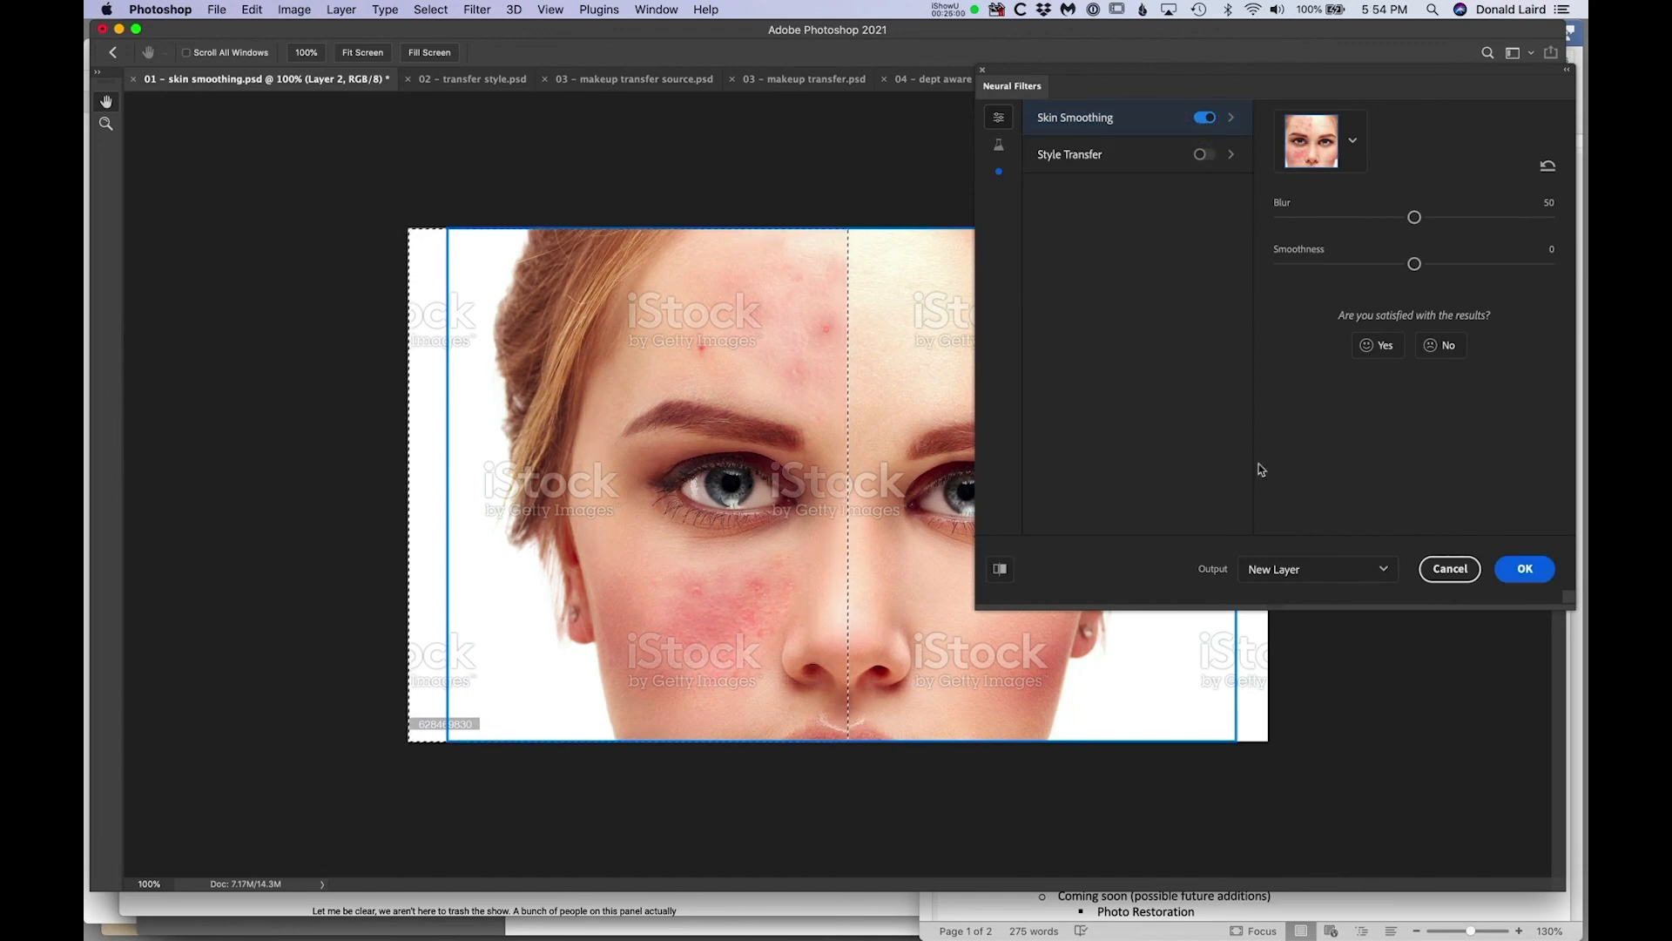
{"action": "left_click", "coordinate": [999, 572]}
{"action": "left_click_drag", "start_coordinate": [1499, 222], "coordinate": [1560, 224]}
Compare the original with the smoothed preview several times, including at 200% zoom around the eye and cheek.
{"action": "left_click", "coordinate": [999, 569]}
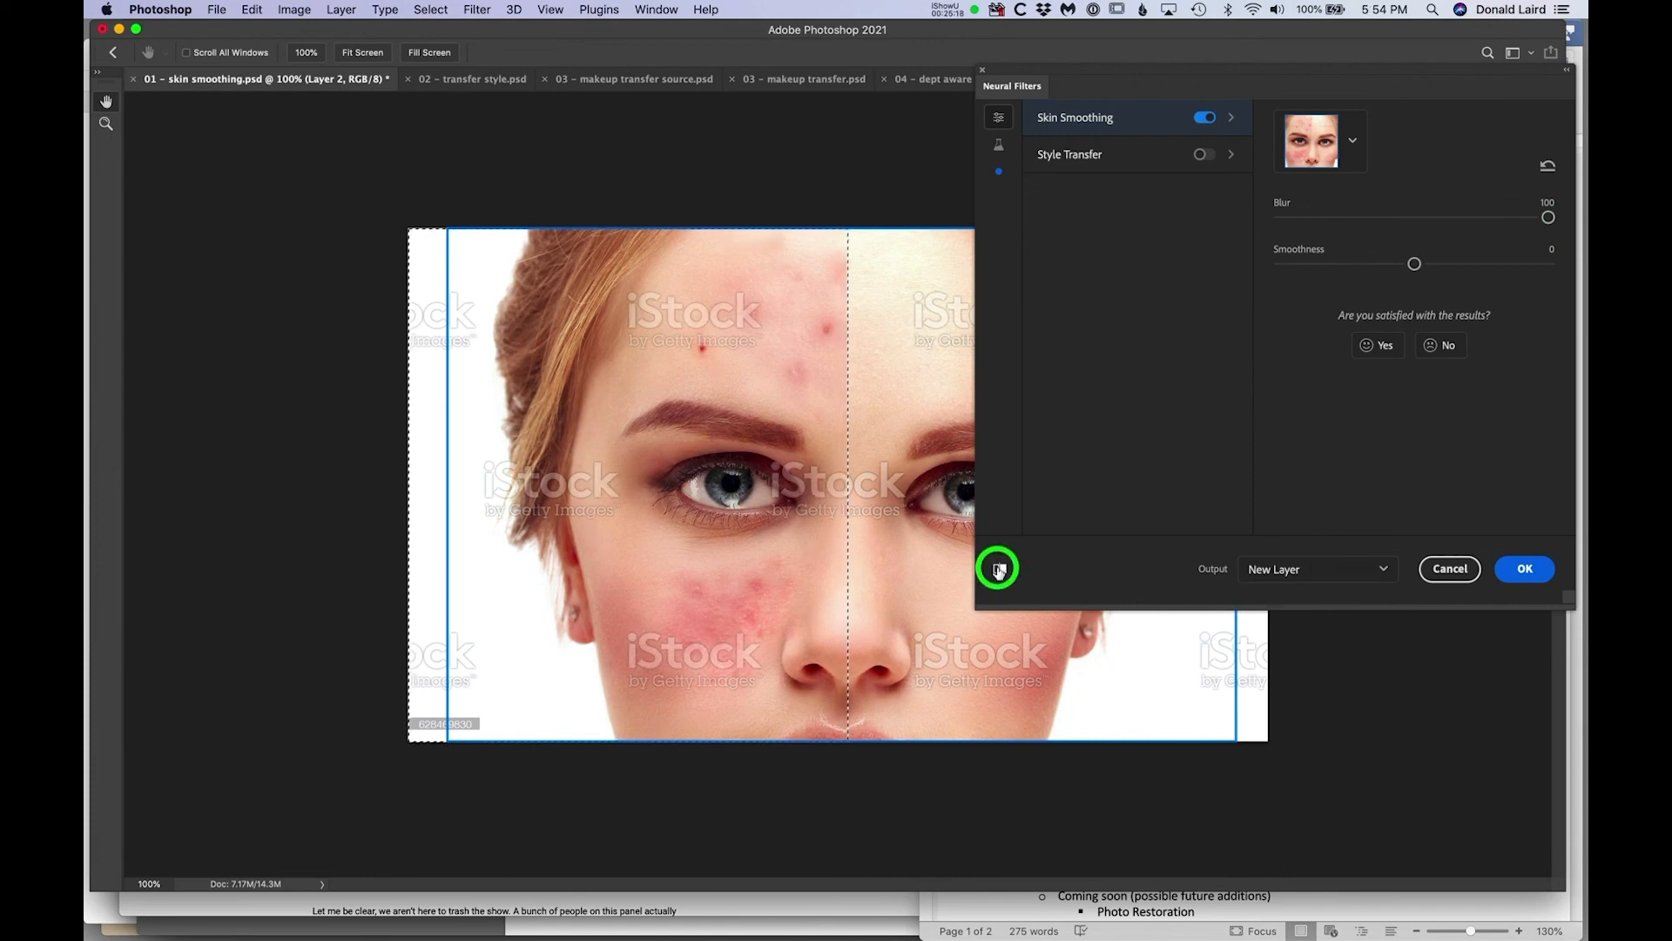
{"action": "left_click", "coordinate": [999, 570]}
{"action": "left_click", "coordinate": [999, 570]}
{"action": "left_click", "coordinate": [999, 570]}
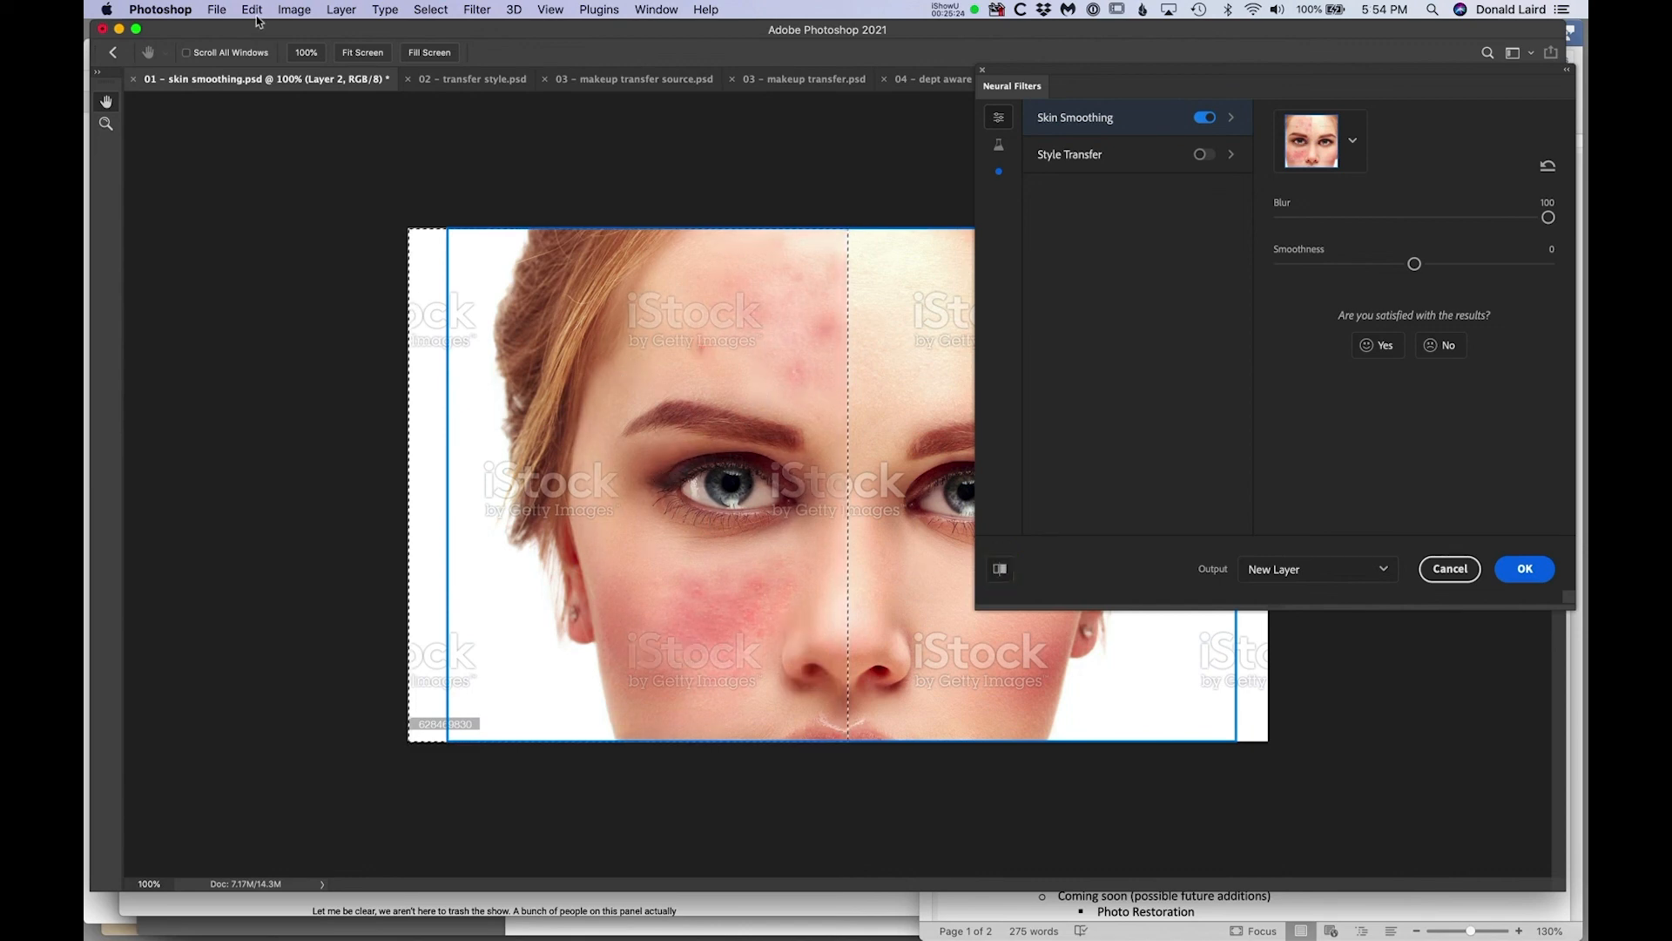
{"action": "left_click", "coordinate": [106, 128]}
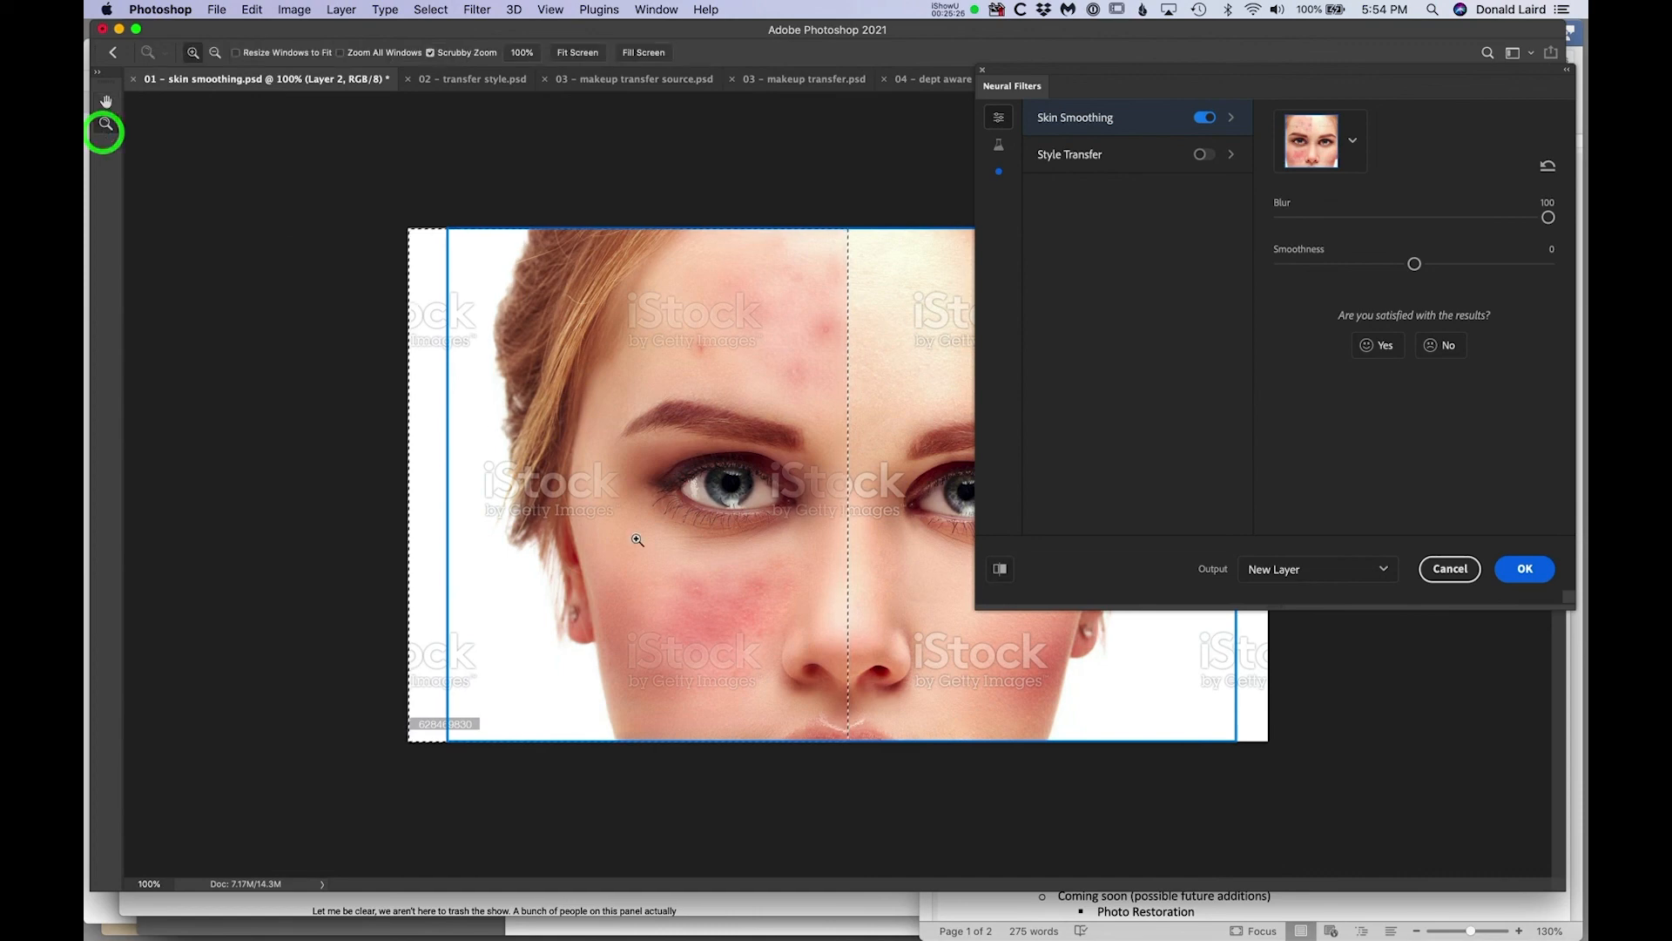
{"action": "left_click", "coordinate": [676, 509]}
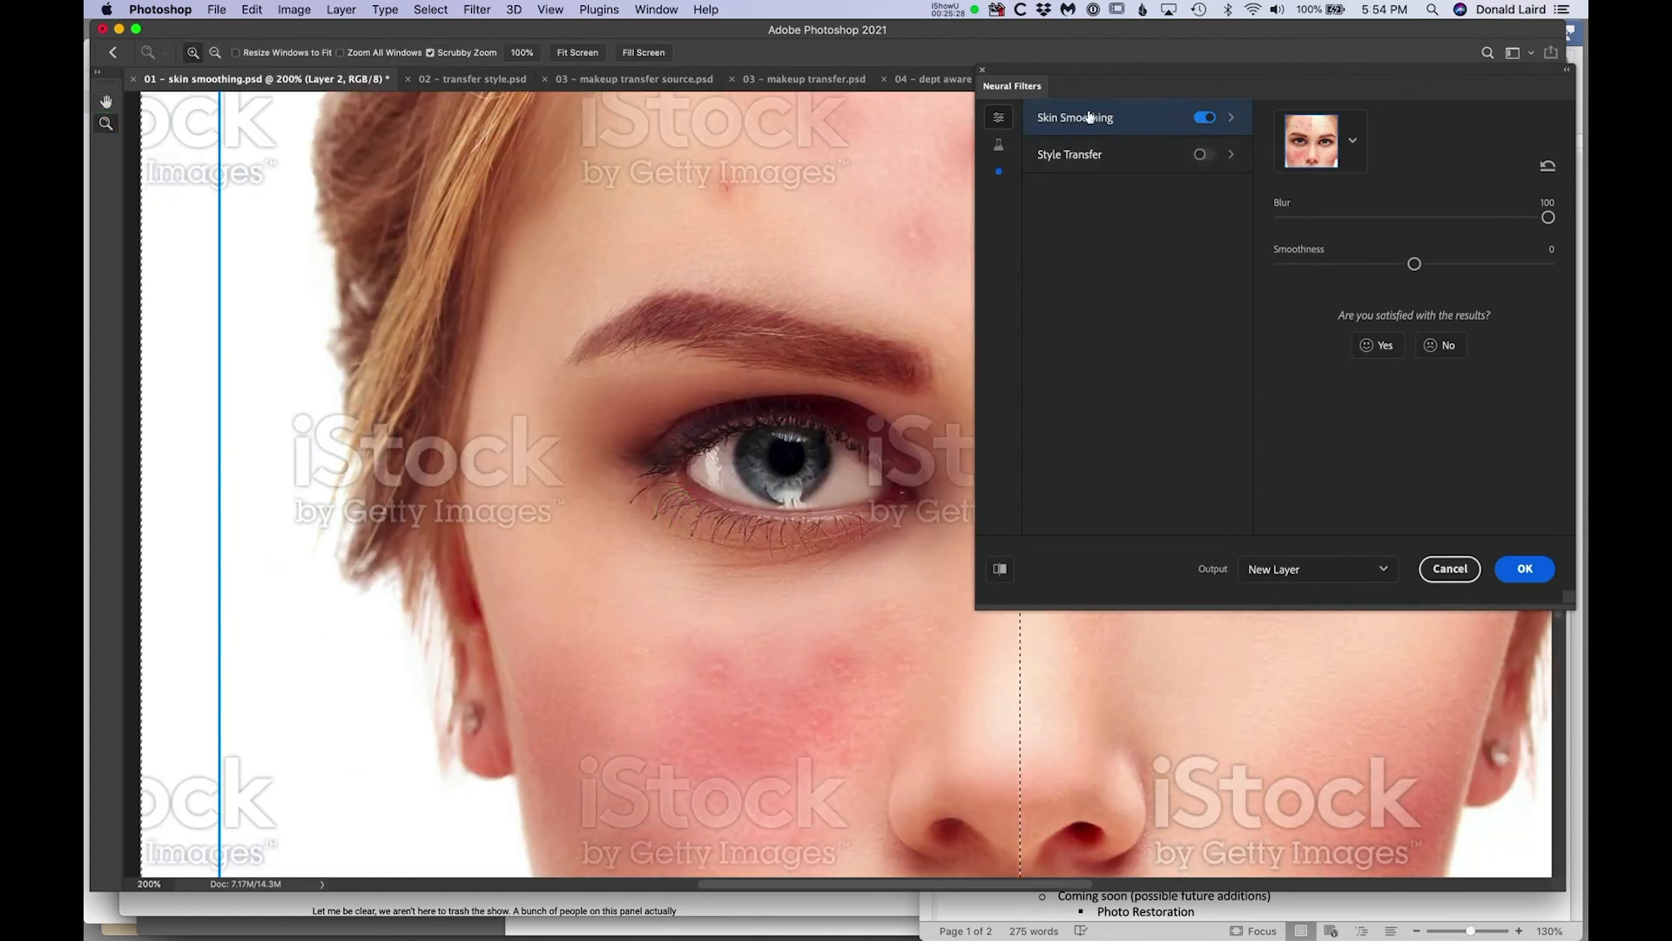
{"action": "left_click", "coordinate": [1000, 569]}
{"action": "left_click", "coordinate": [999, 570]}
{"action": "left_click", "coordinate": [999, 570]}
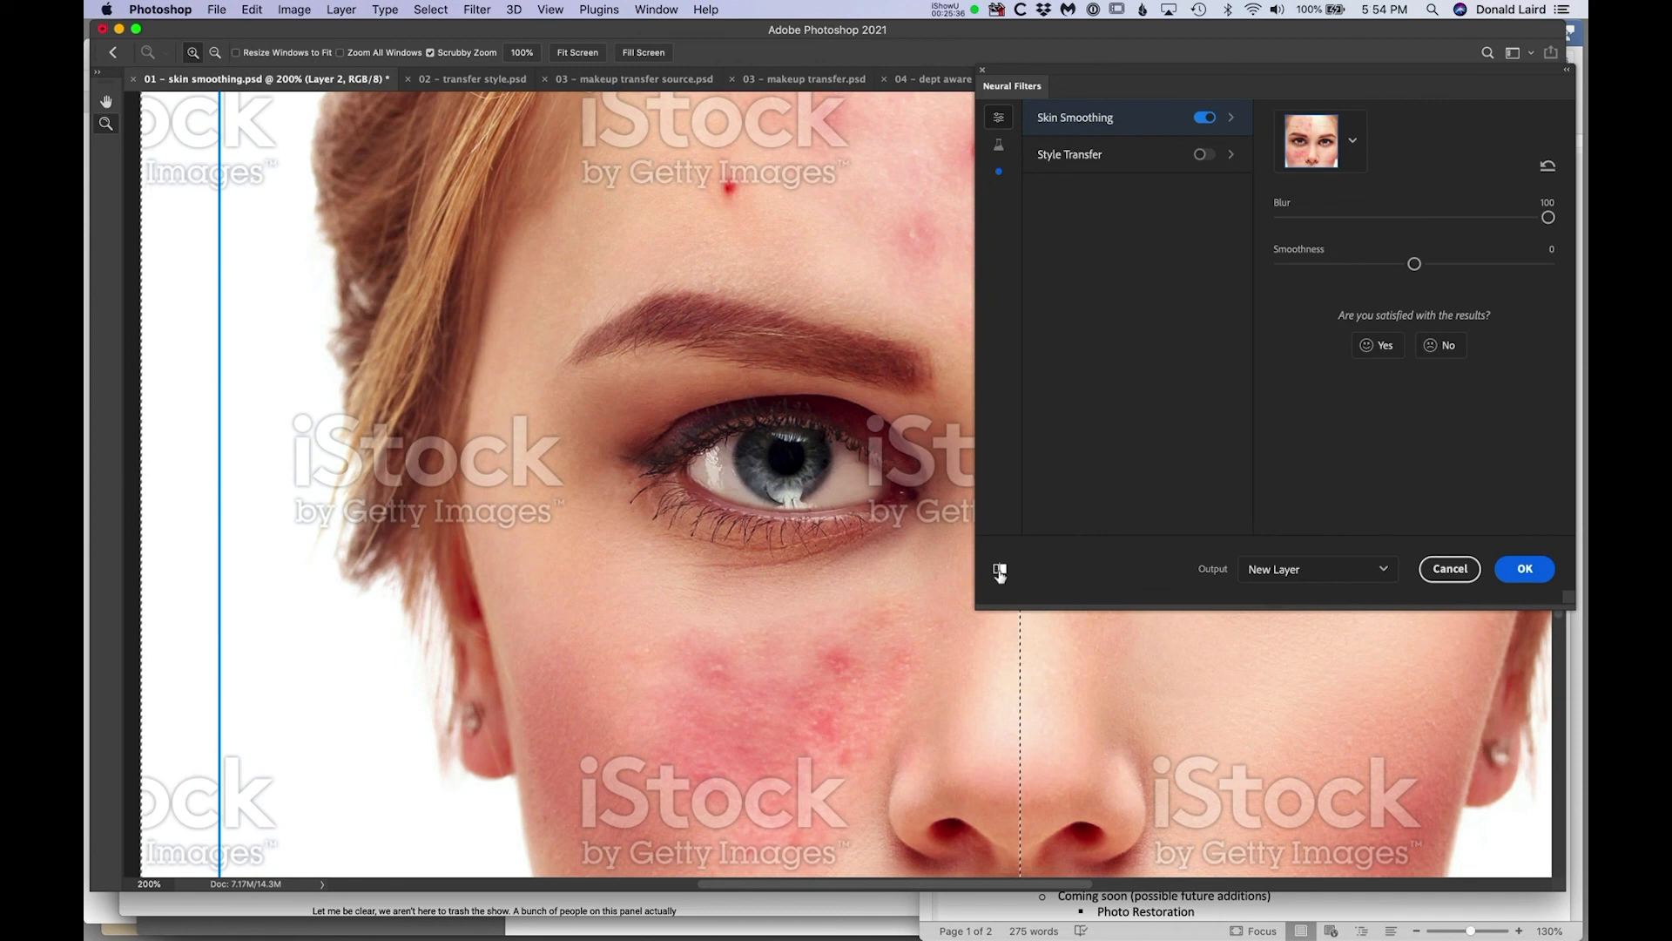
{"action": "left_click", "coordinate": [999, 570]}
{"action": "left_click", "coordinate": [1000, 570]}
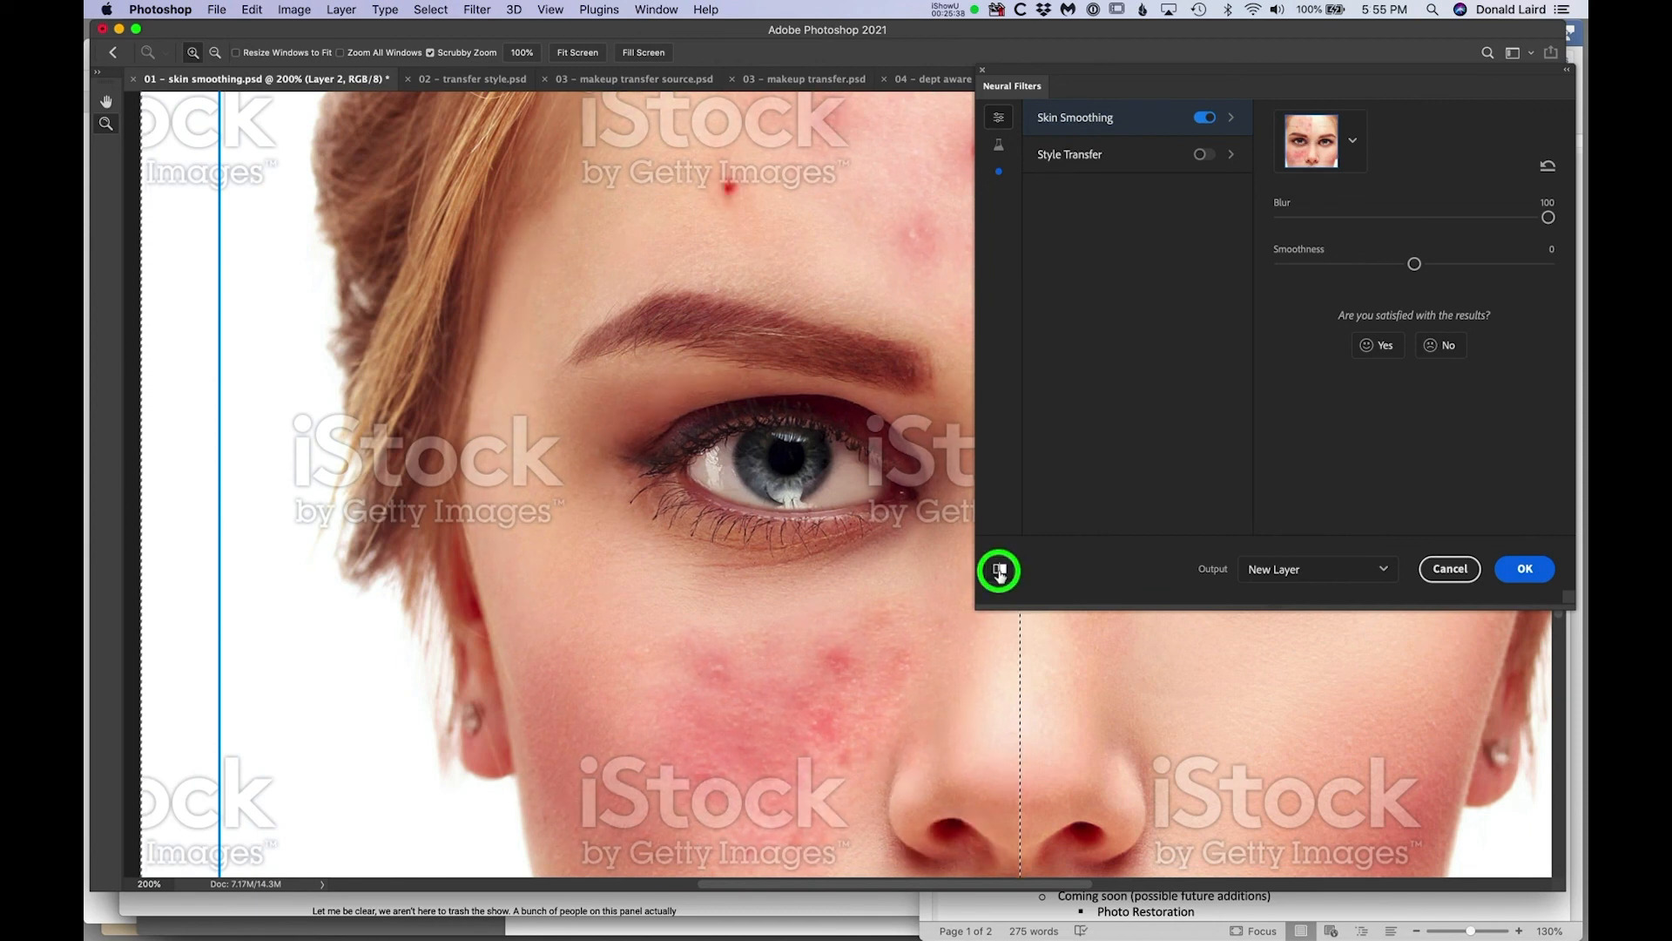
{"action": "left_click", "coordinate": [1000, 571]}
{"action": "left_click", "coordinate": [999, 570]}
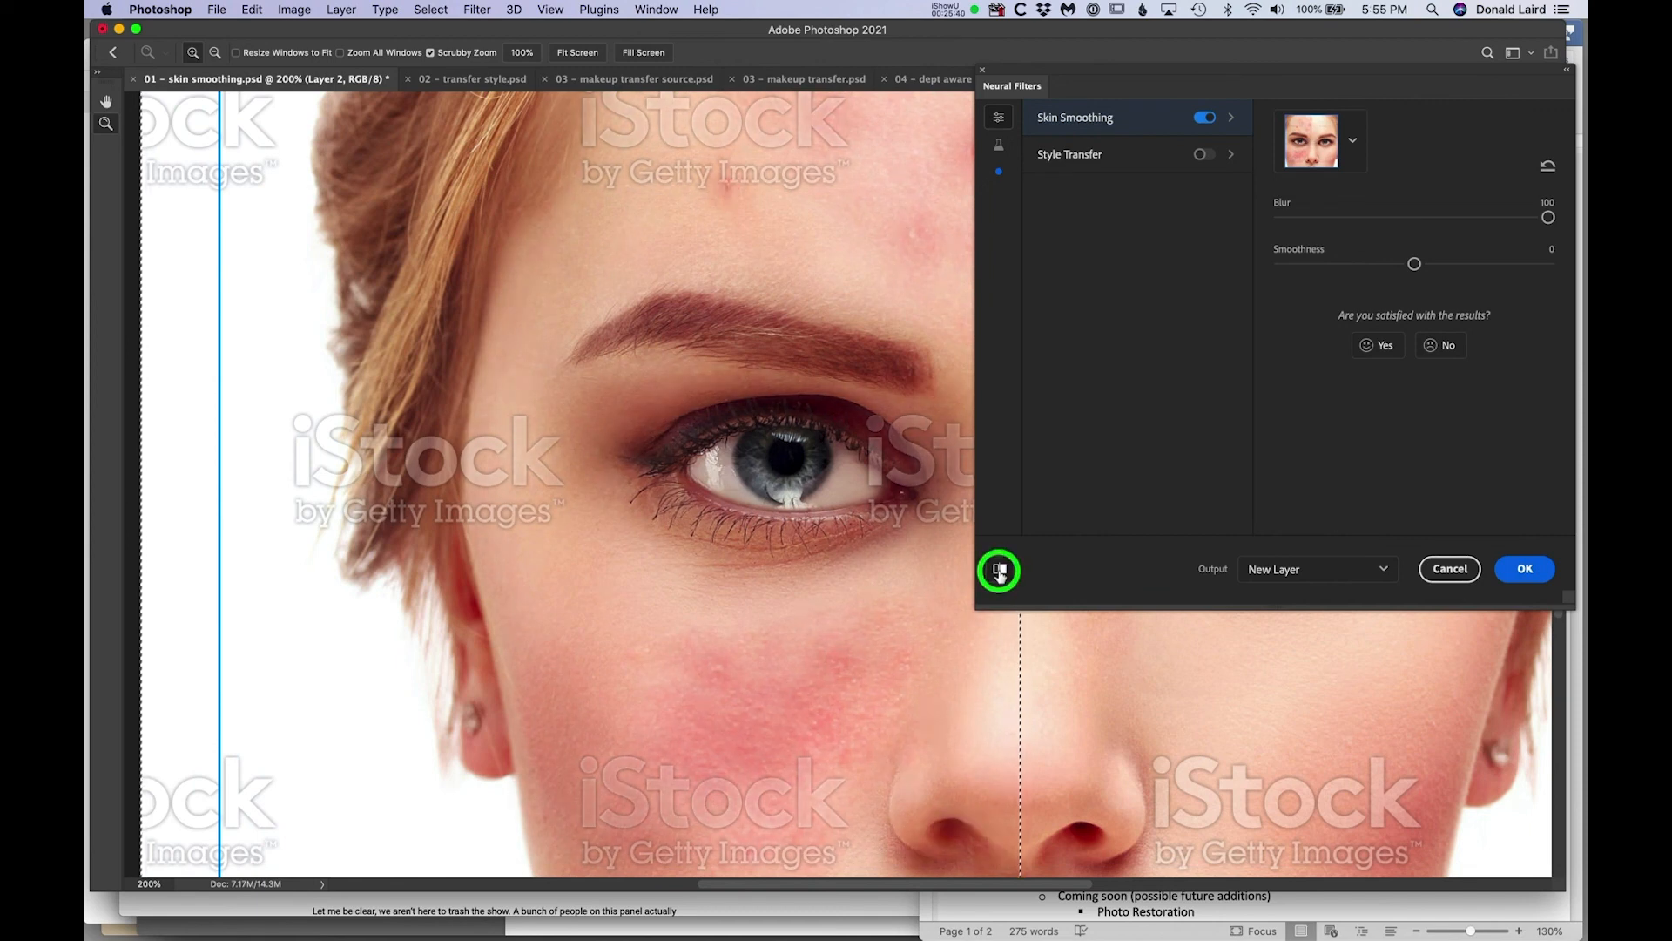
{"action": "left_click", "coordinate": [999, 571]}
{"action": "left_click", "coordinate": [1000, 571]}
{"action": "left_click", "coordinate": [999, 571]}
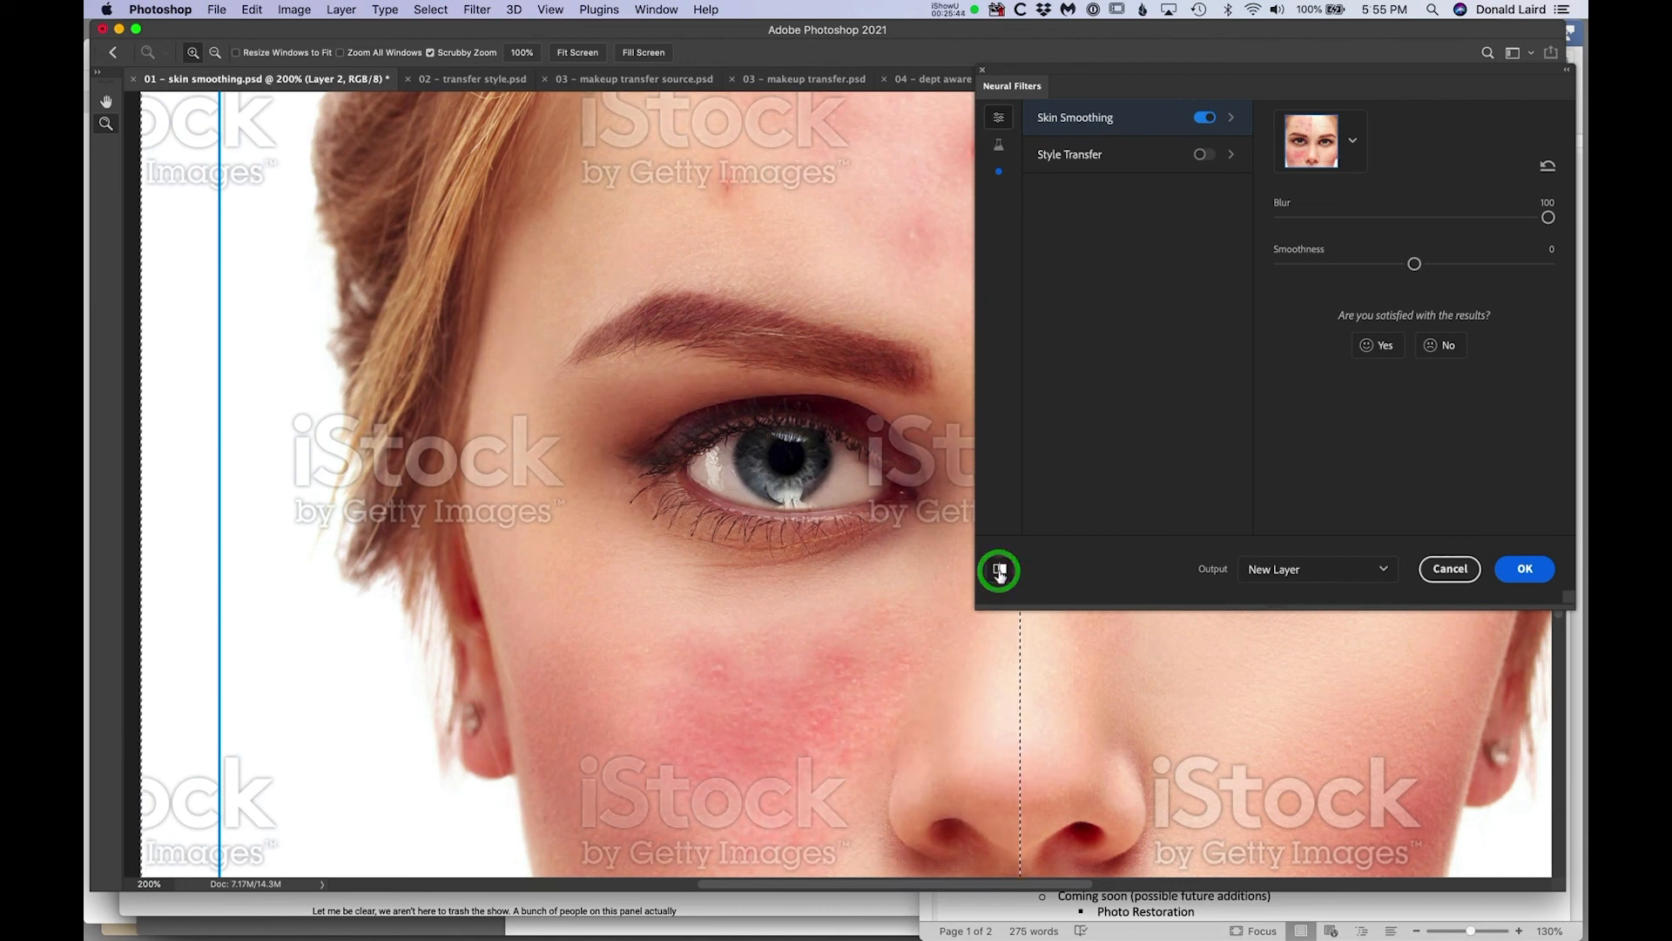
{"action": "left_click", "coordinate": [999, 570]}
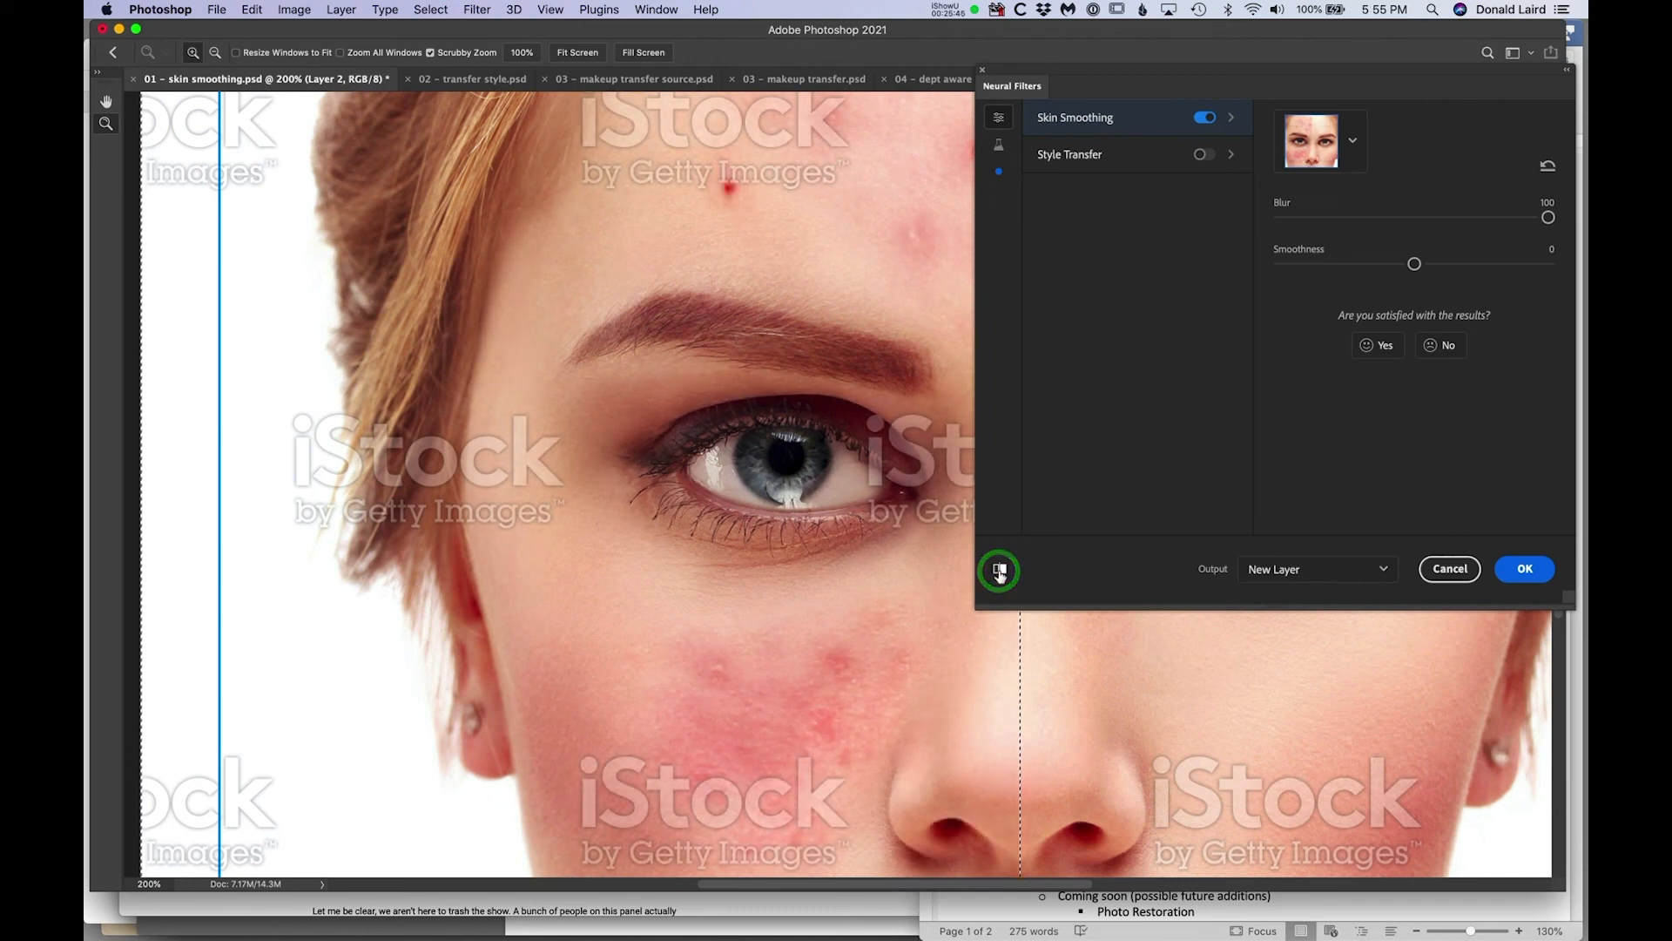
{"action": "left_click", "coordinate": [999, 570]}
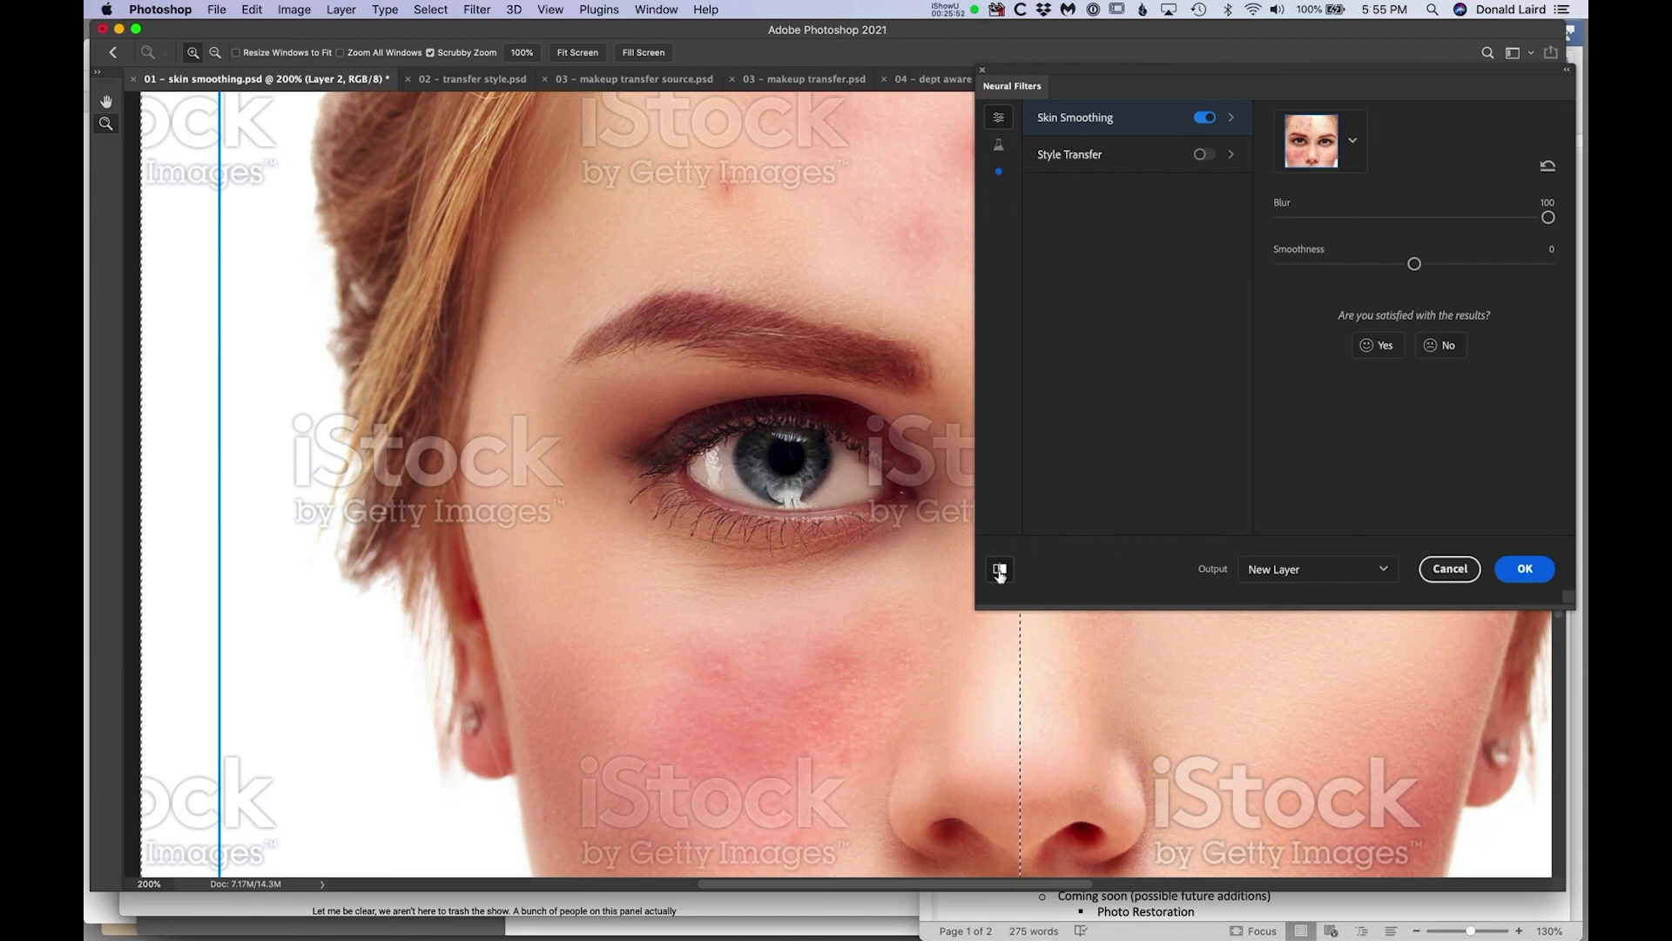
Set Smoothness to 50, compare the full face with the original, and apply Skin Smoothing to a new layer.
{"action": "left_click_drag", "start_coordinate": [1414, 263], "coordinate": [1571, 280]}
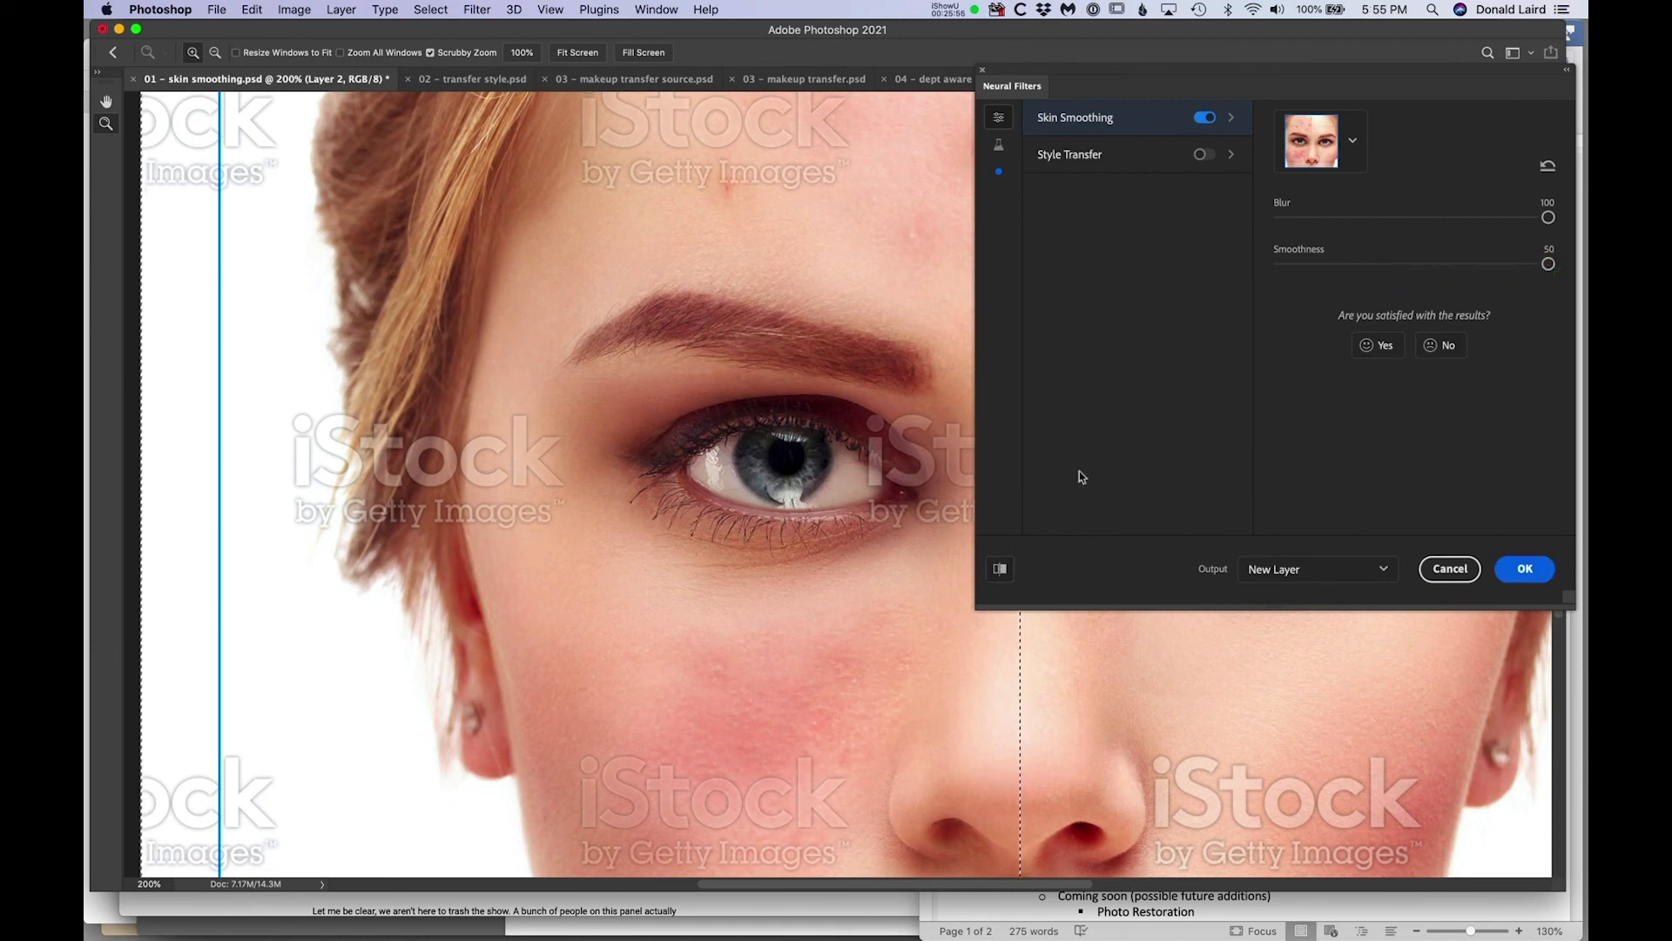
{"action": "key", "text": "super+minus"}
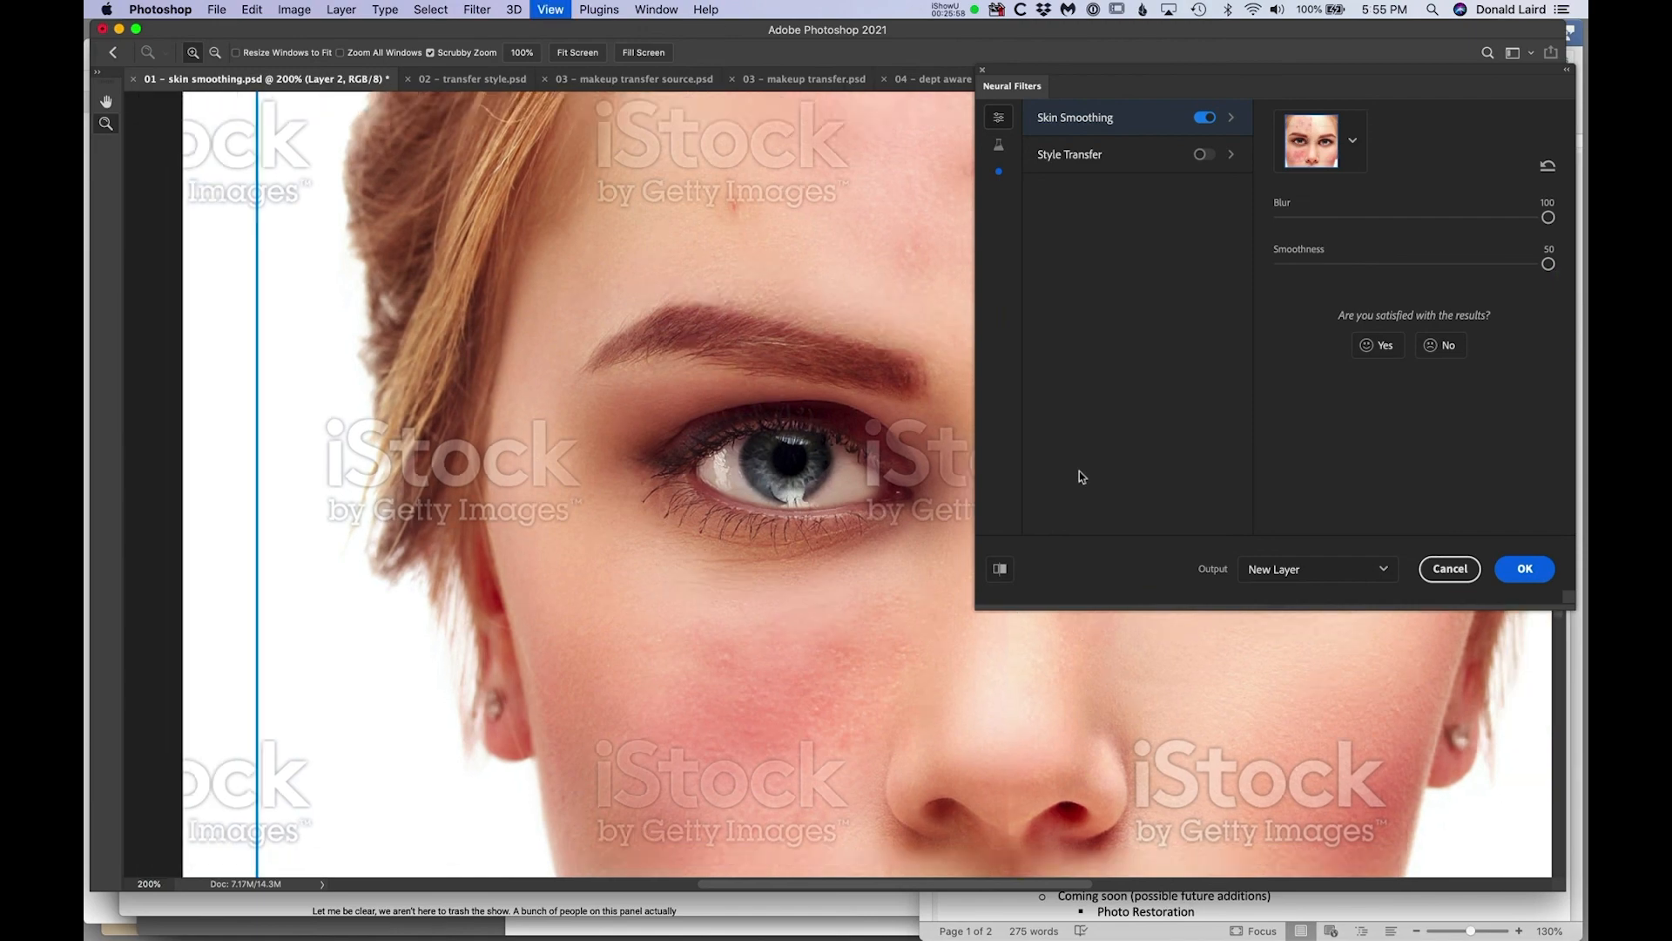
{"action": "key", "text": "super+0"}
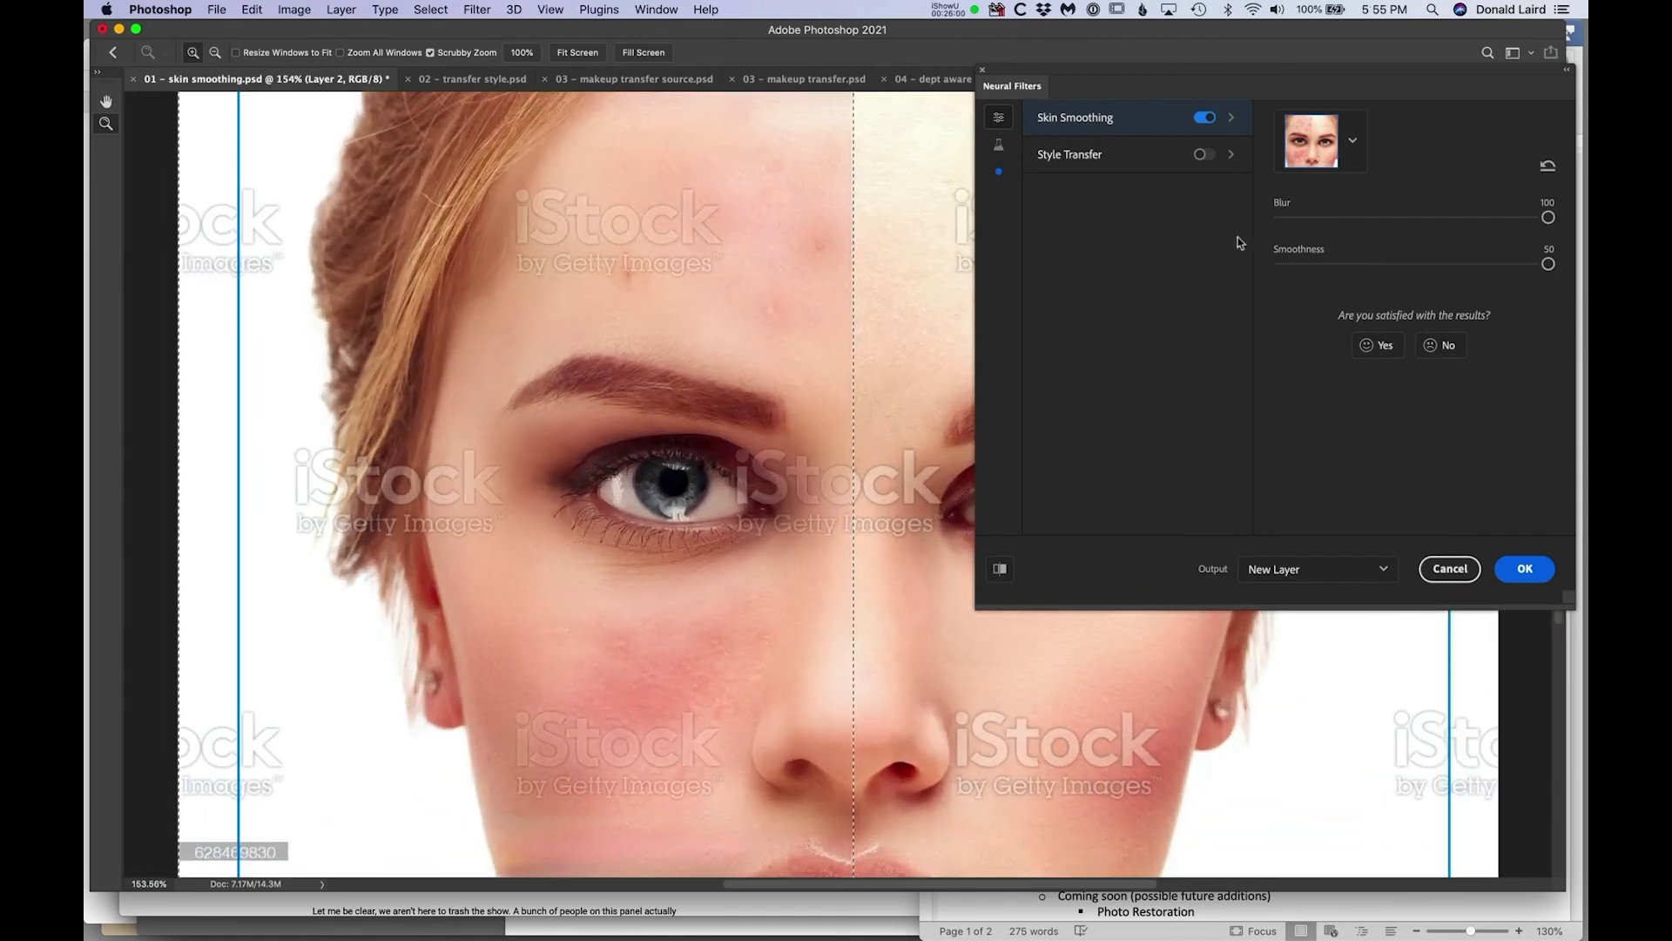
{"action": "left_click", "coordinate": [1002, 572]}
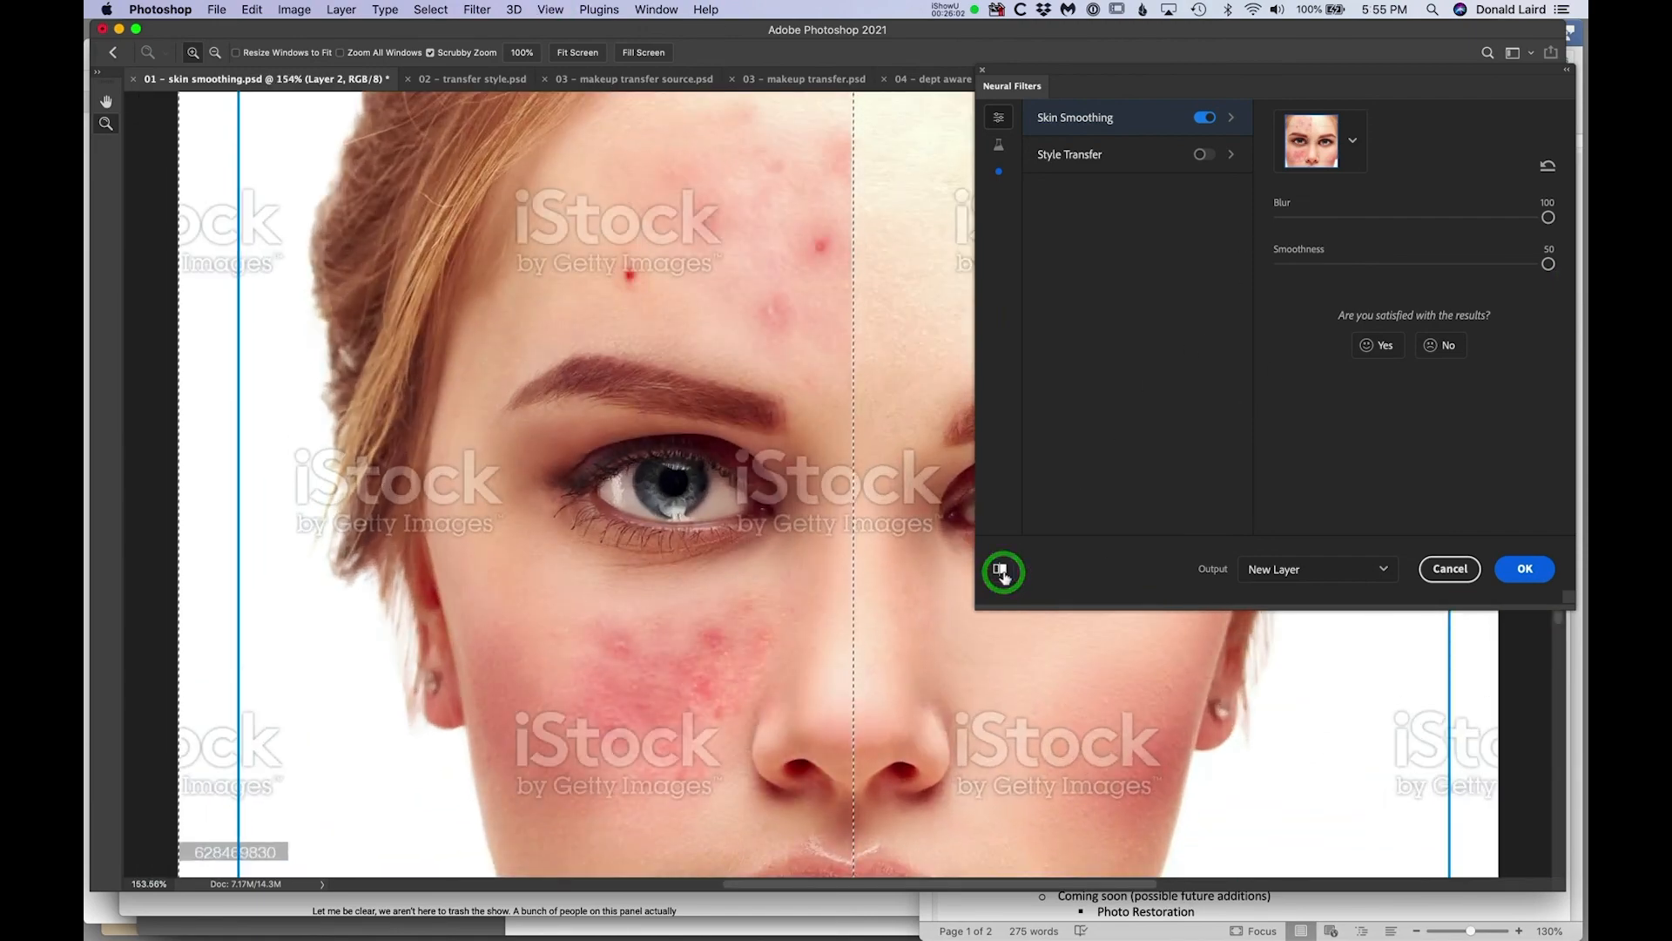
{"action": "left_click", "coordinate": [1002, 572]}
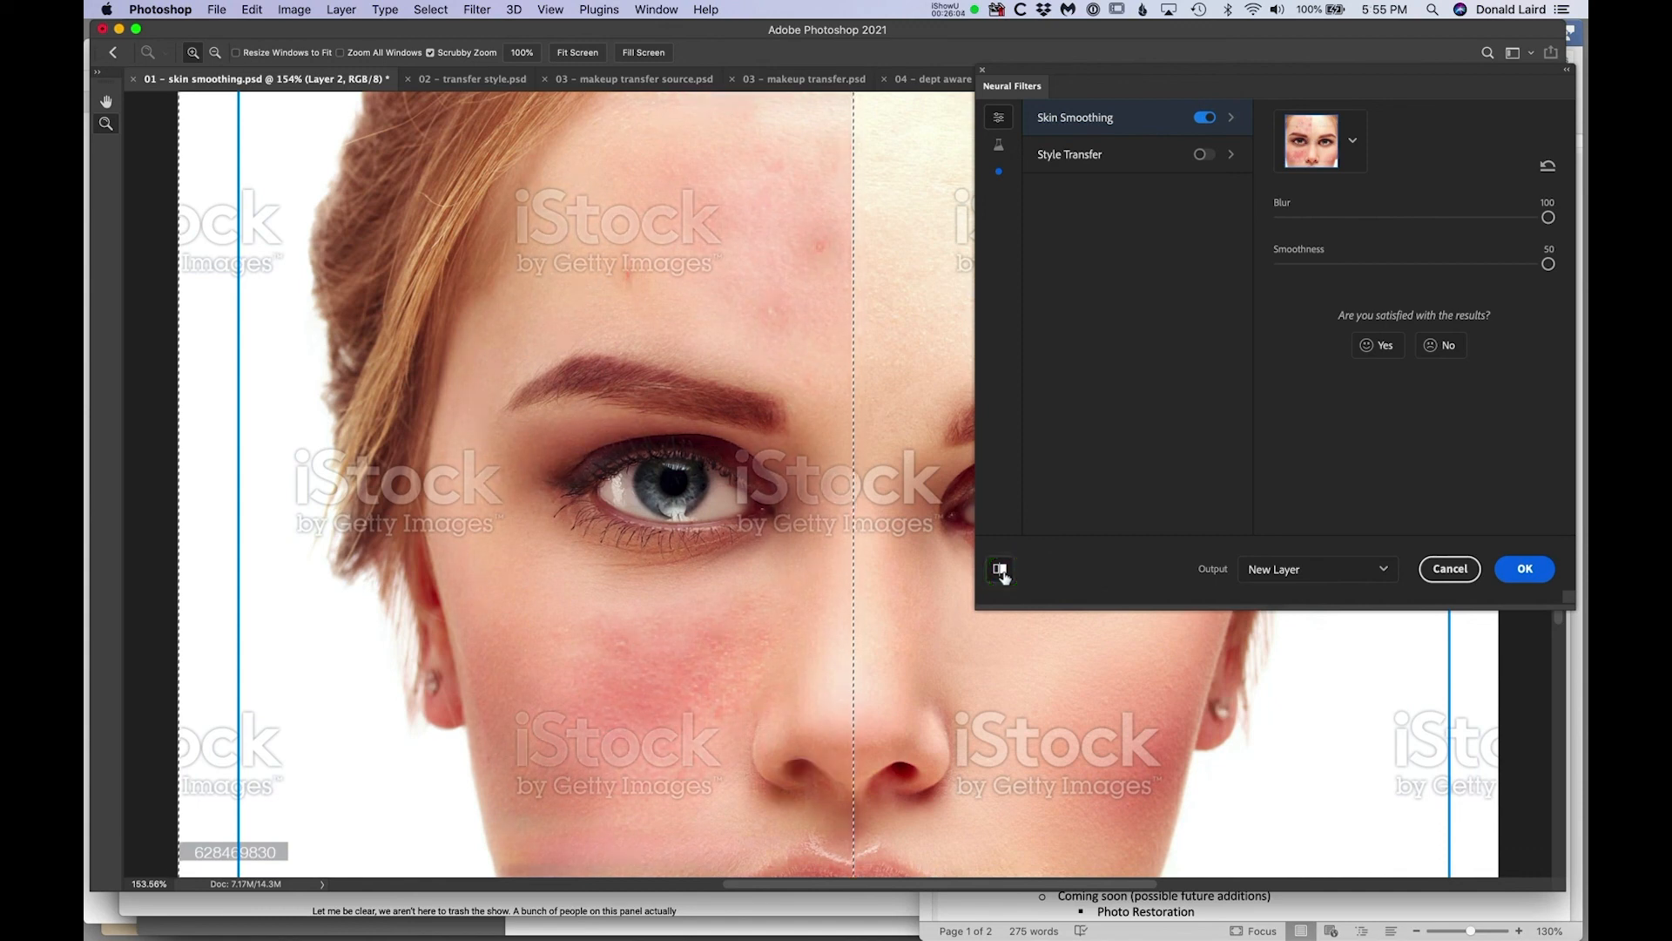
{"action": "left_click", "coordinate": [1002, 571]}
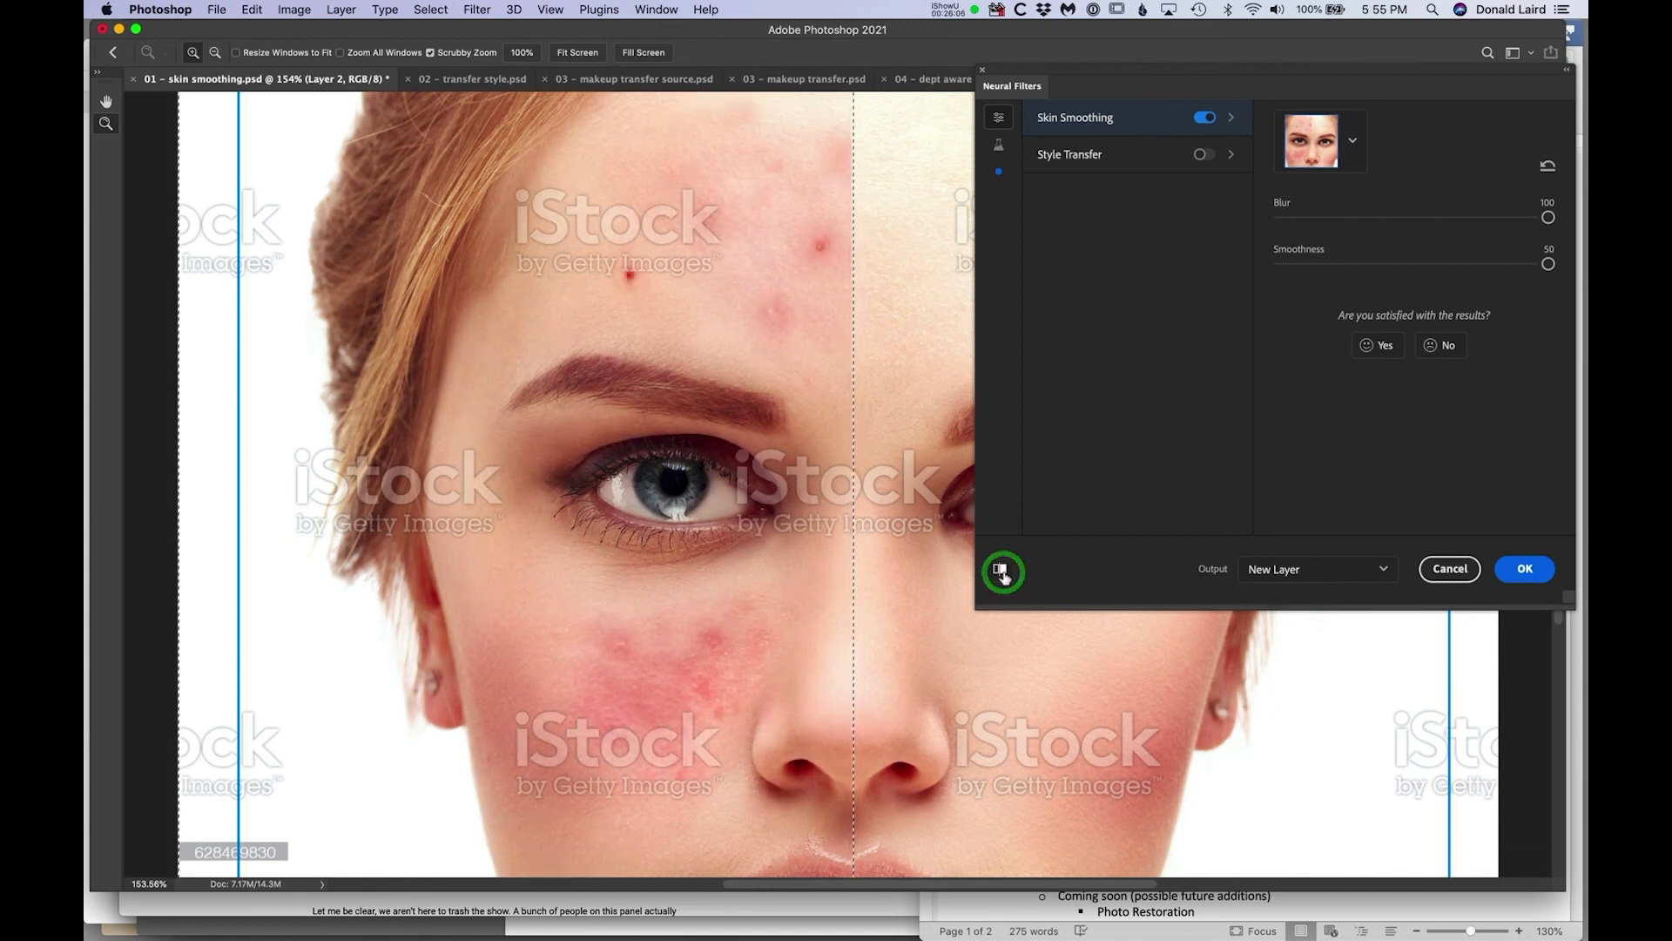
{"action": "left_click", "coordinate": [1002, 572]}
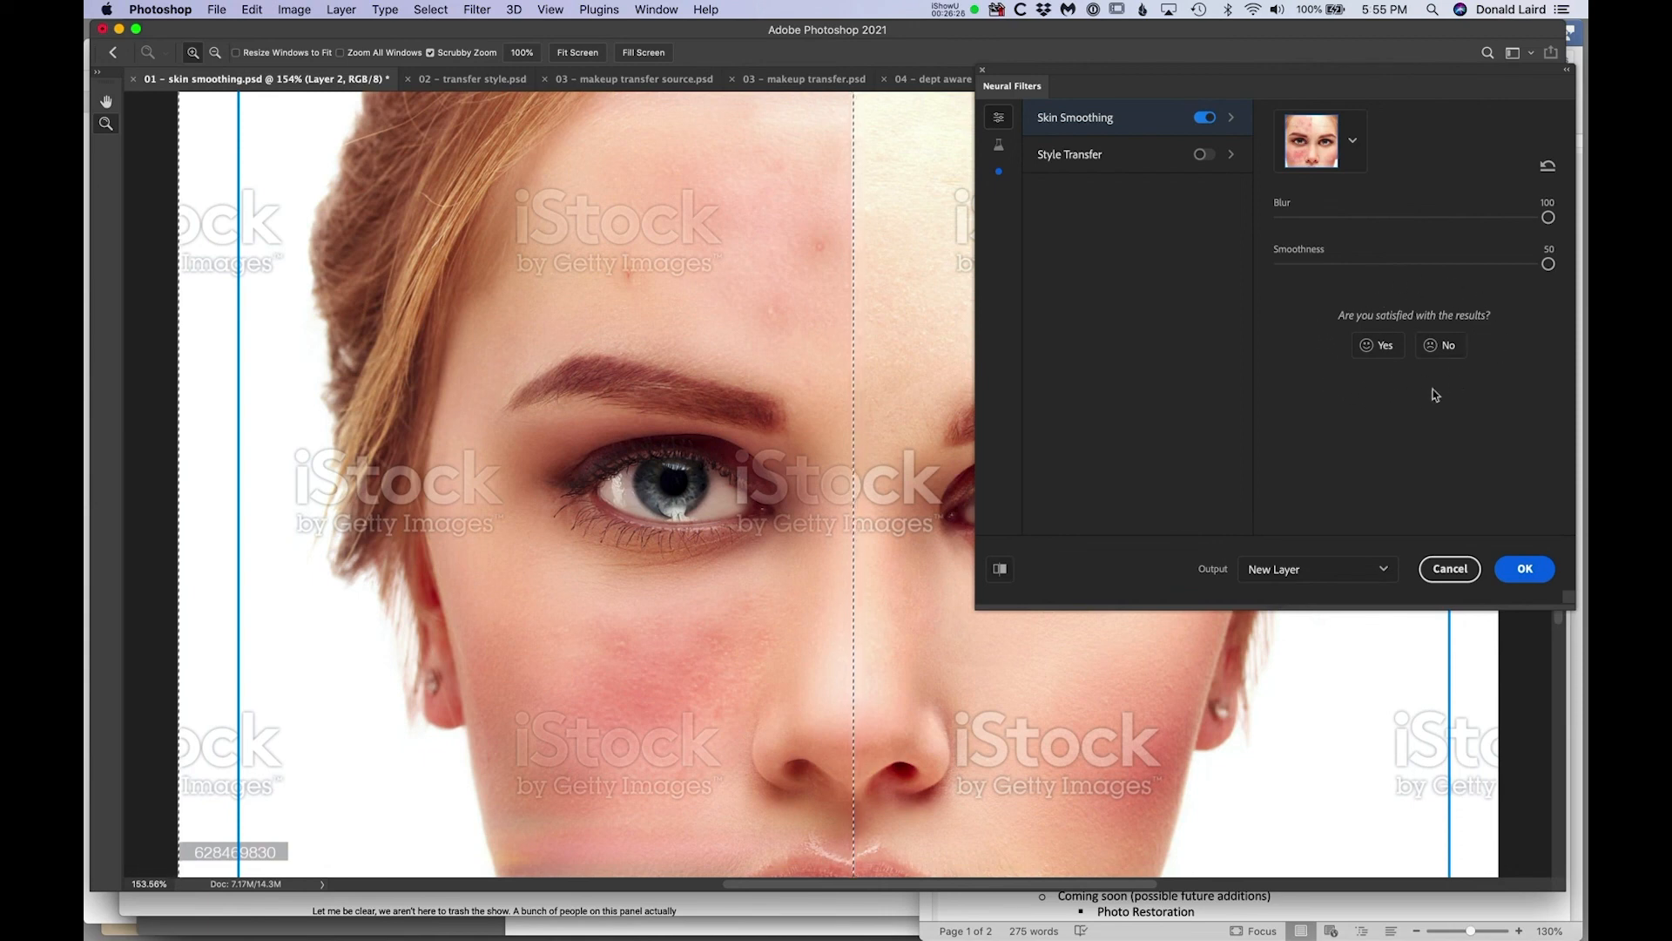
{"action": "left_click", "coordinate": [1525, 571]}
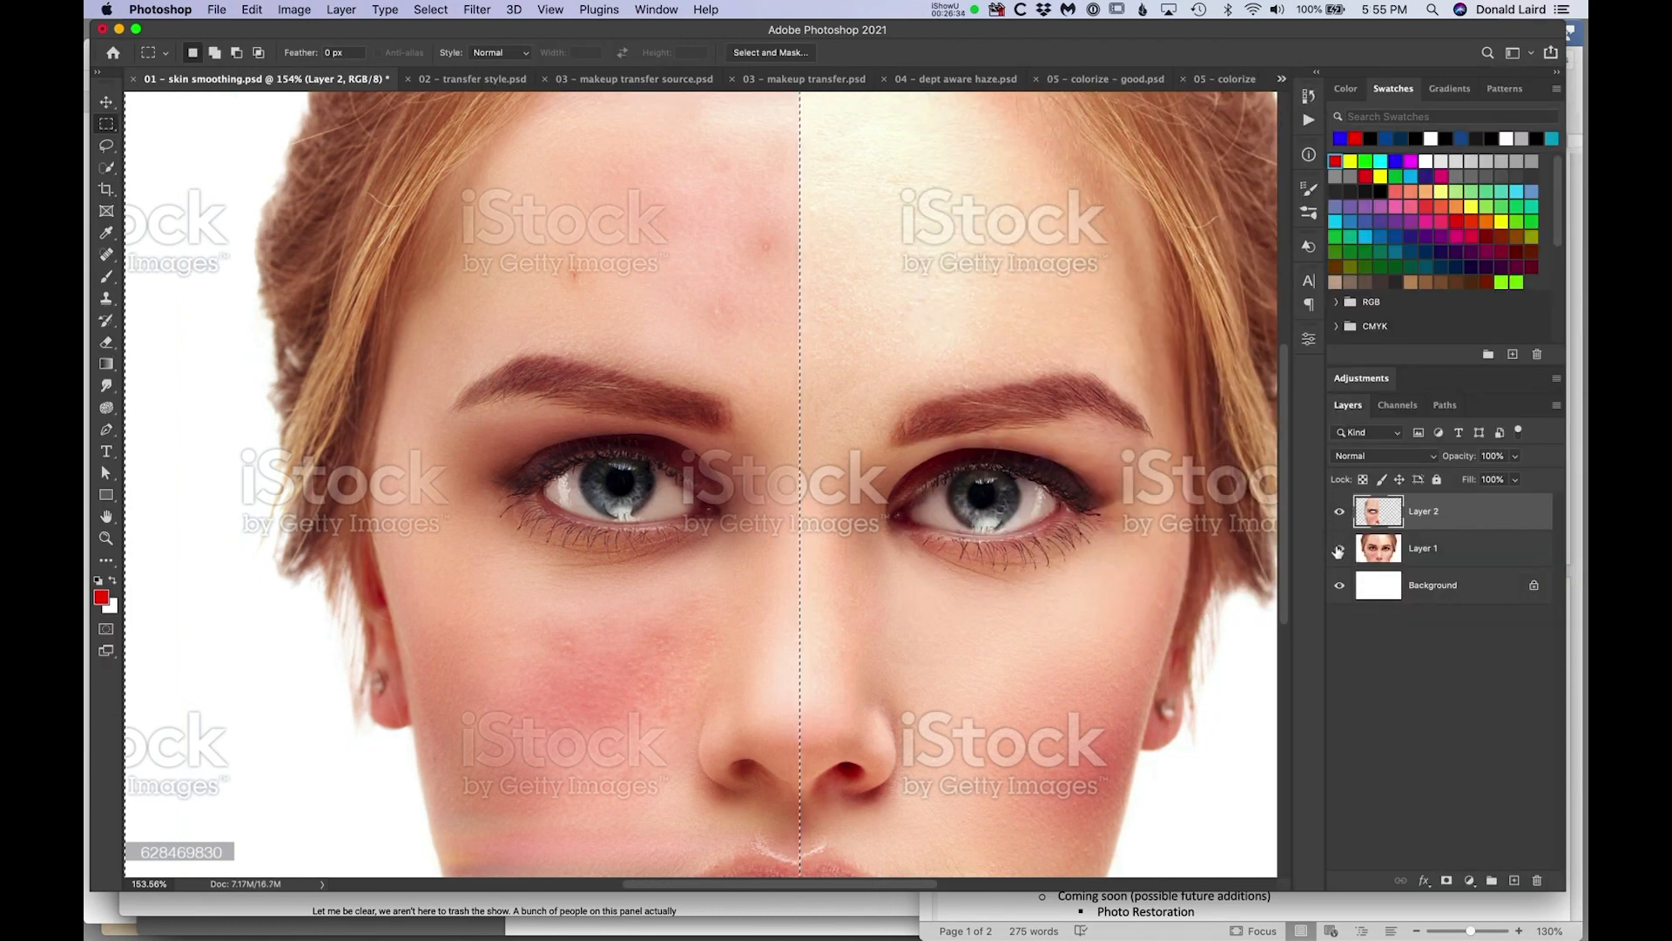
Inspect Layer 2 on its own, show Layer 1 and Background again, and hide Layer 2 to compare with the original.
{"action": "left_click_drag", "start_coordinate": [1339, 548], "coordinate": [1338, 588]}
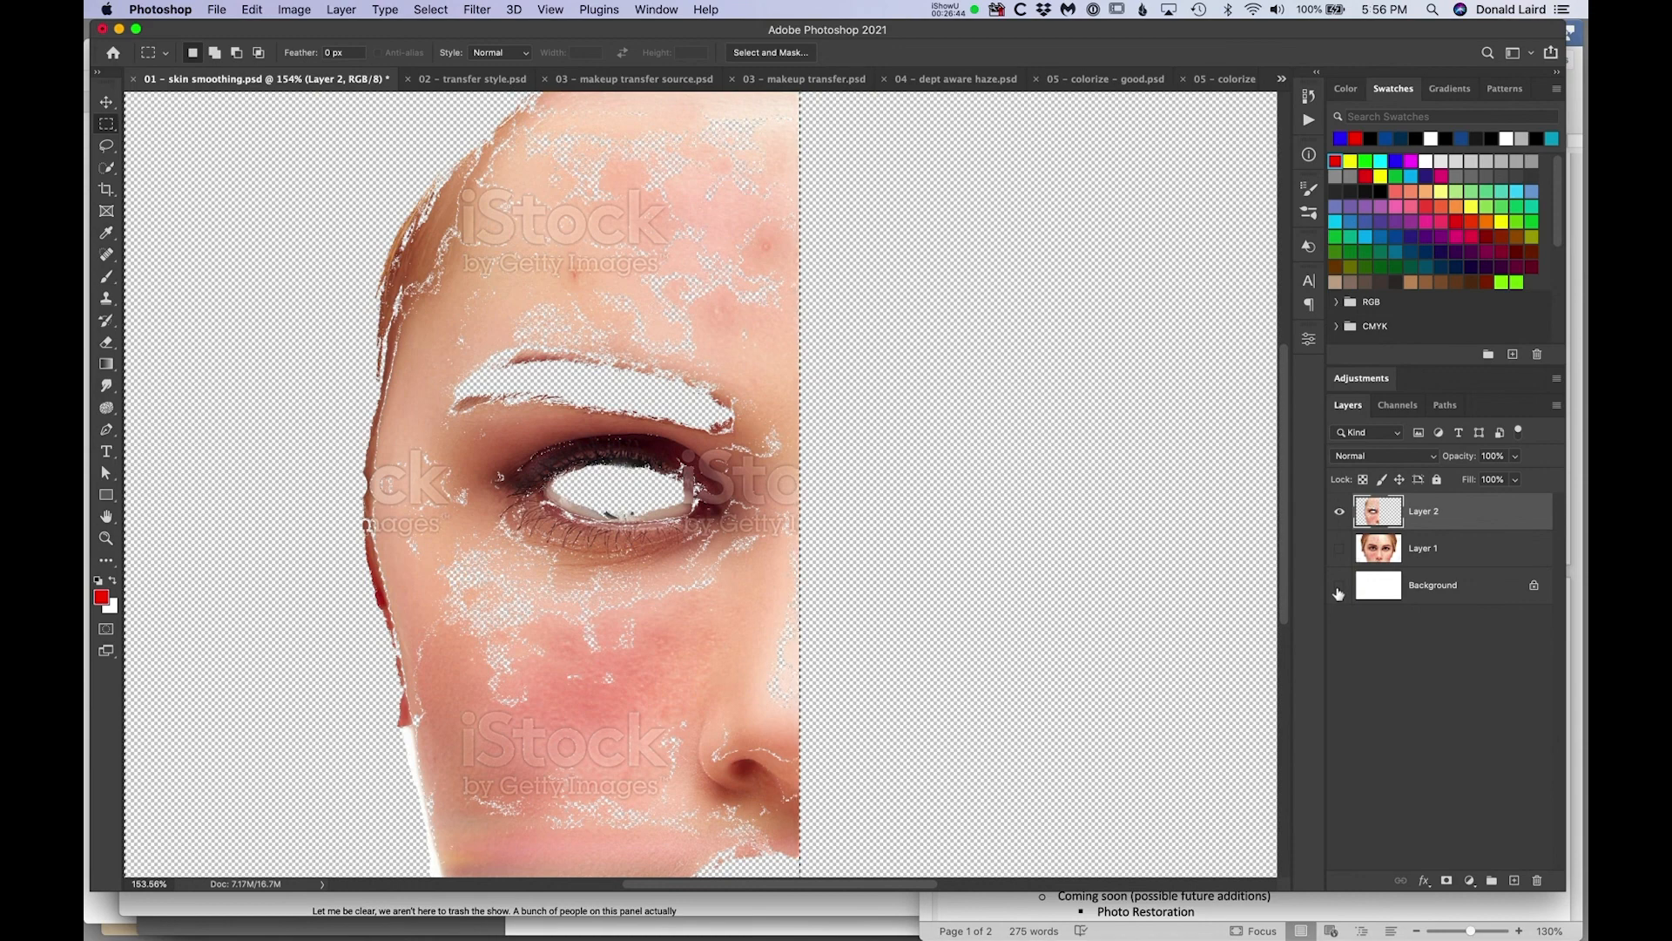
{"action": "left_click_drag", "start_coordinate": [1339, 557], "coordinate": [1341, 599]}
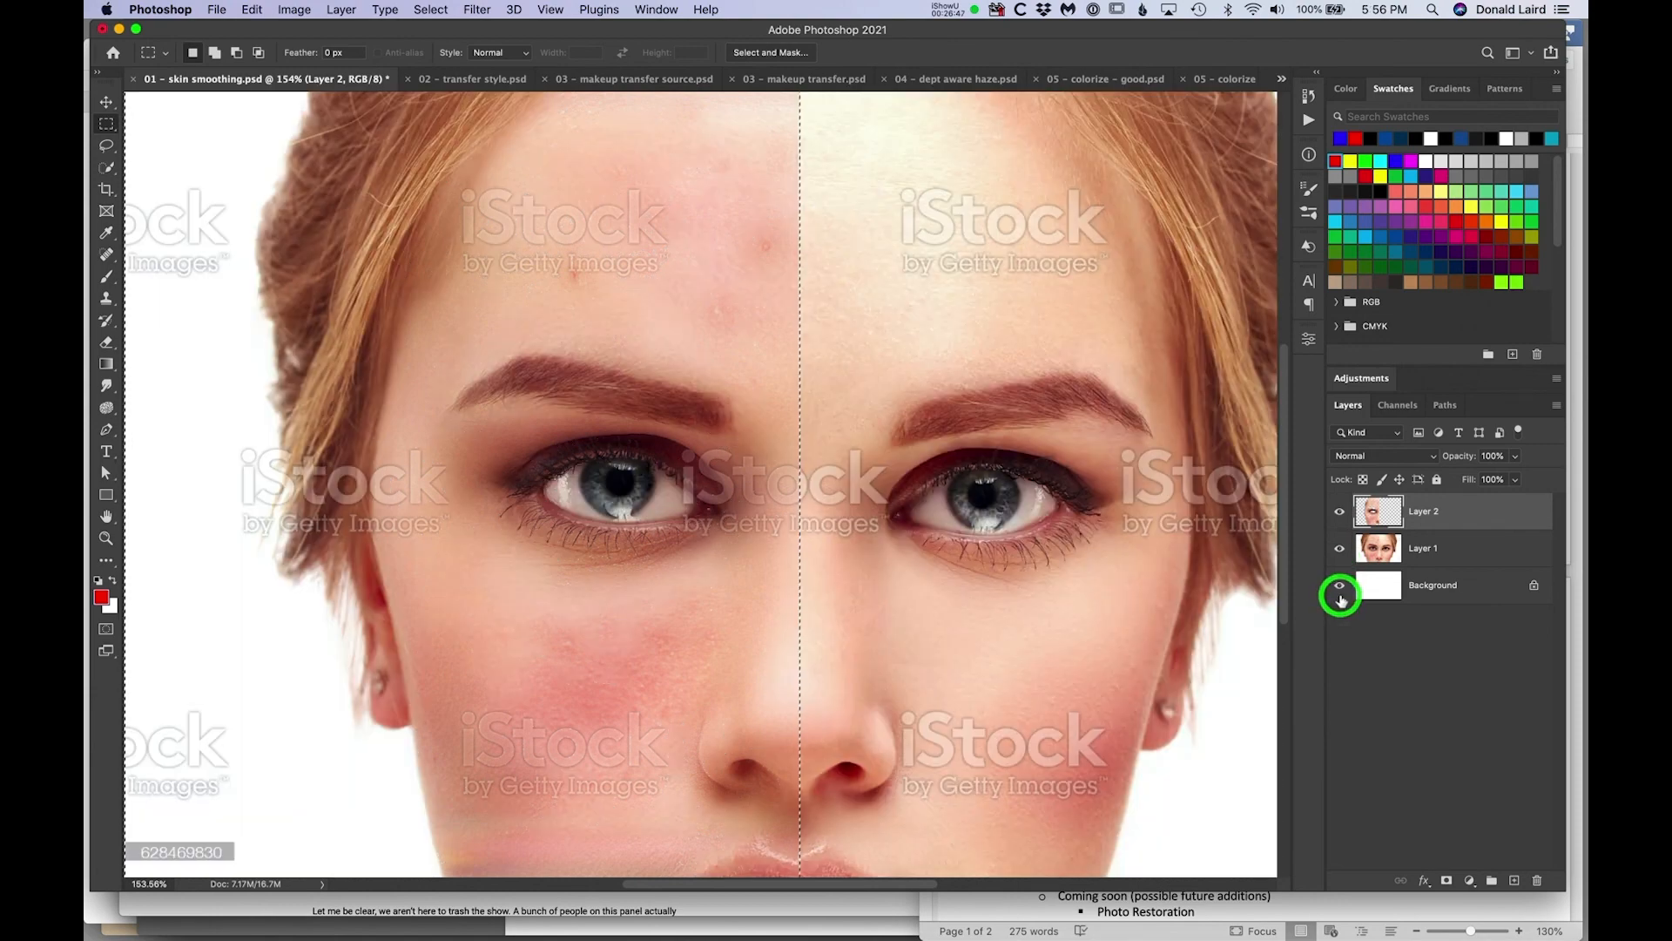
{"action": "left_click", "coordinate": [1339, 514]}
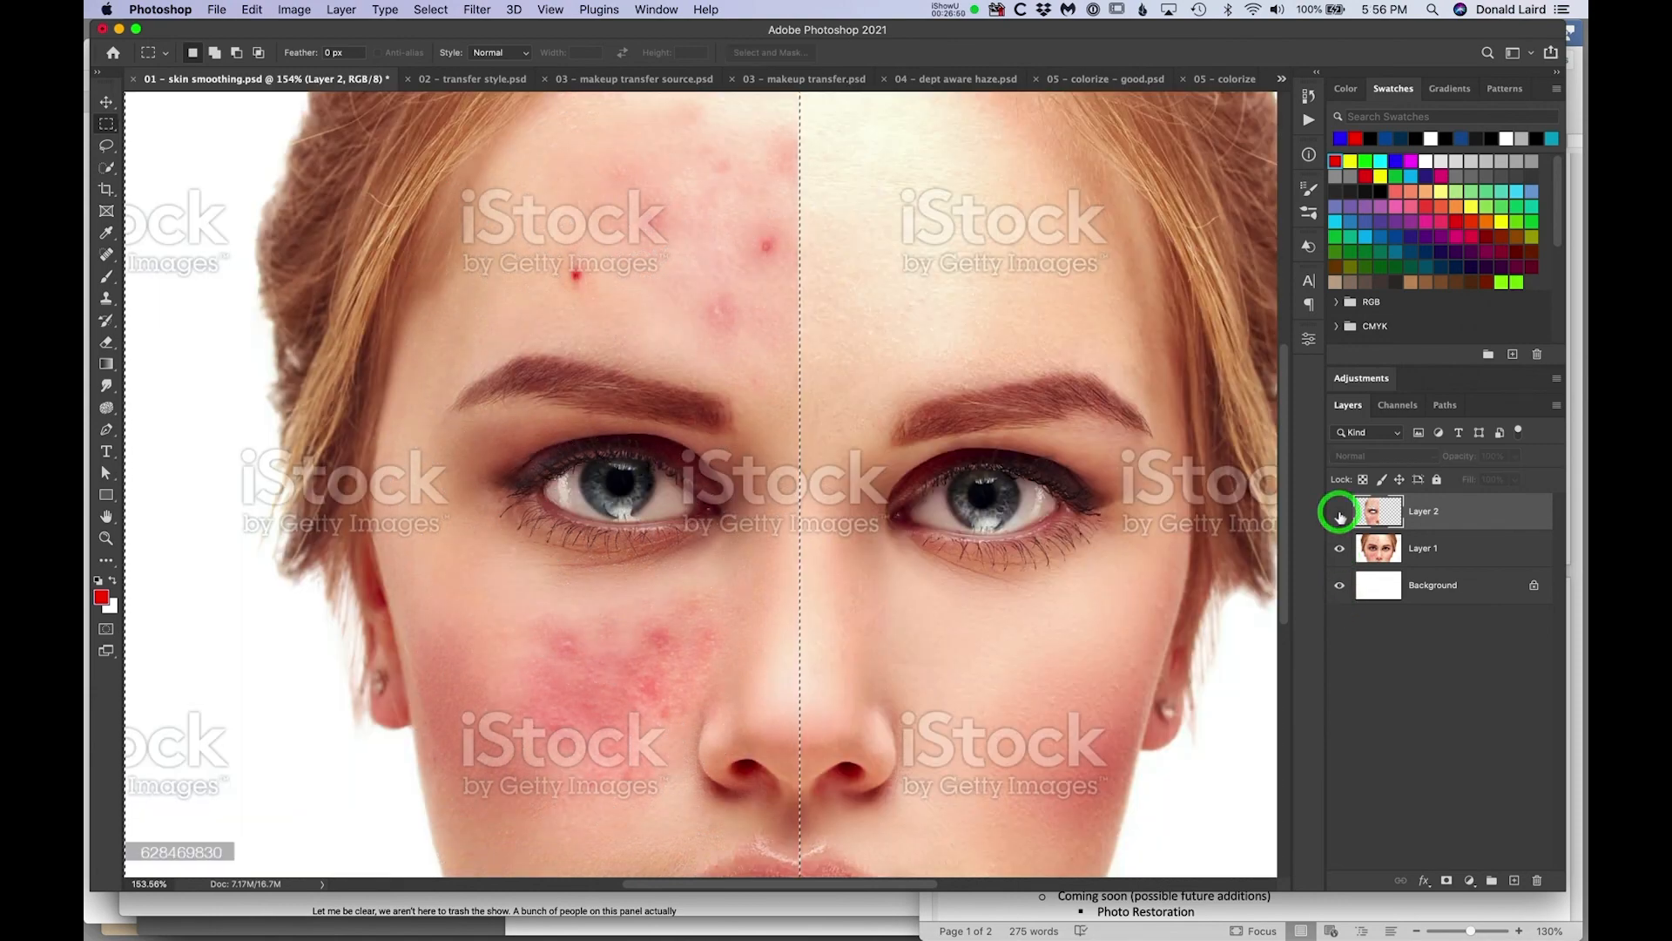
Show Layer 2 again, comparing it with the original, and add a layer mask to it from the current selection.
{"action": "left_click", "coordinate": [1340, 514]}
{"action": "left_click", "coordinate": [1340, 514]}
{"action": "left_click", "coordinate": [1339, 514]}
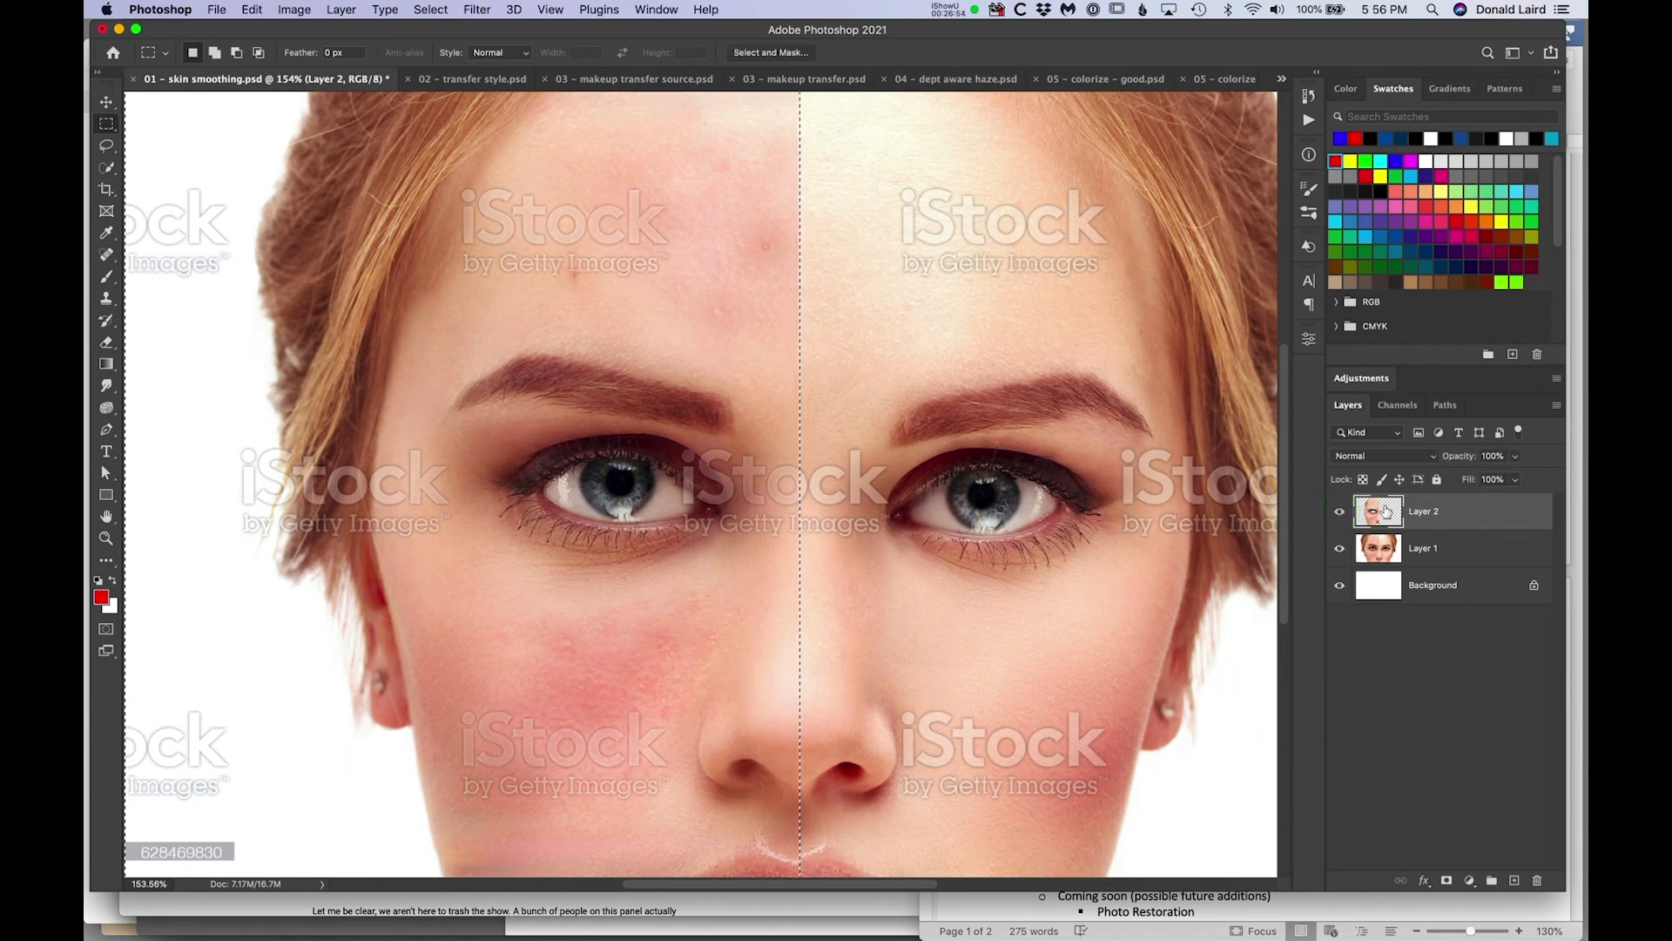
{"action": "left_click", "coordinate": [1446, 882]}
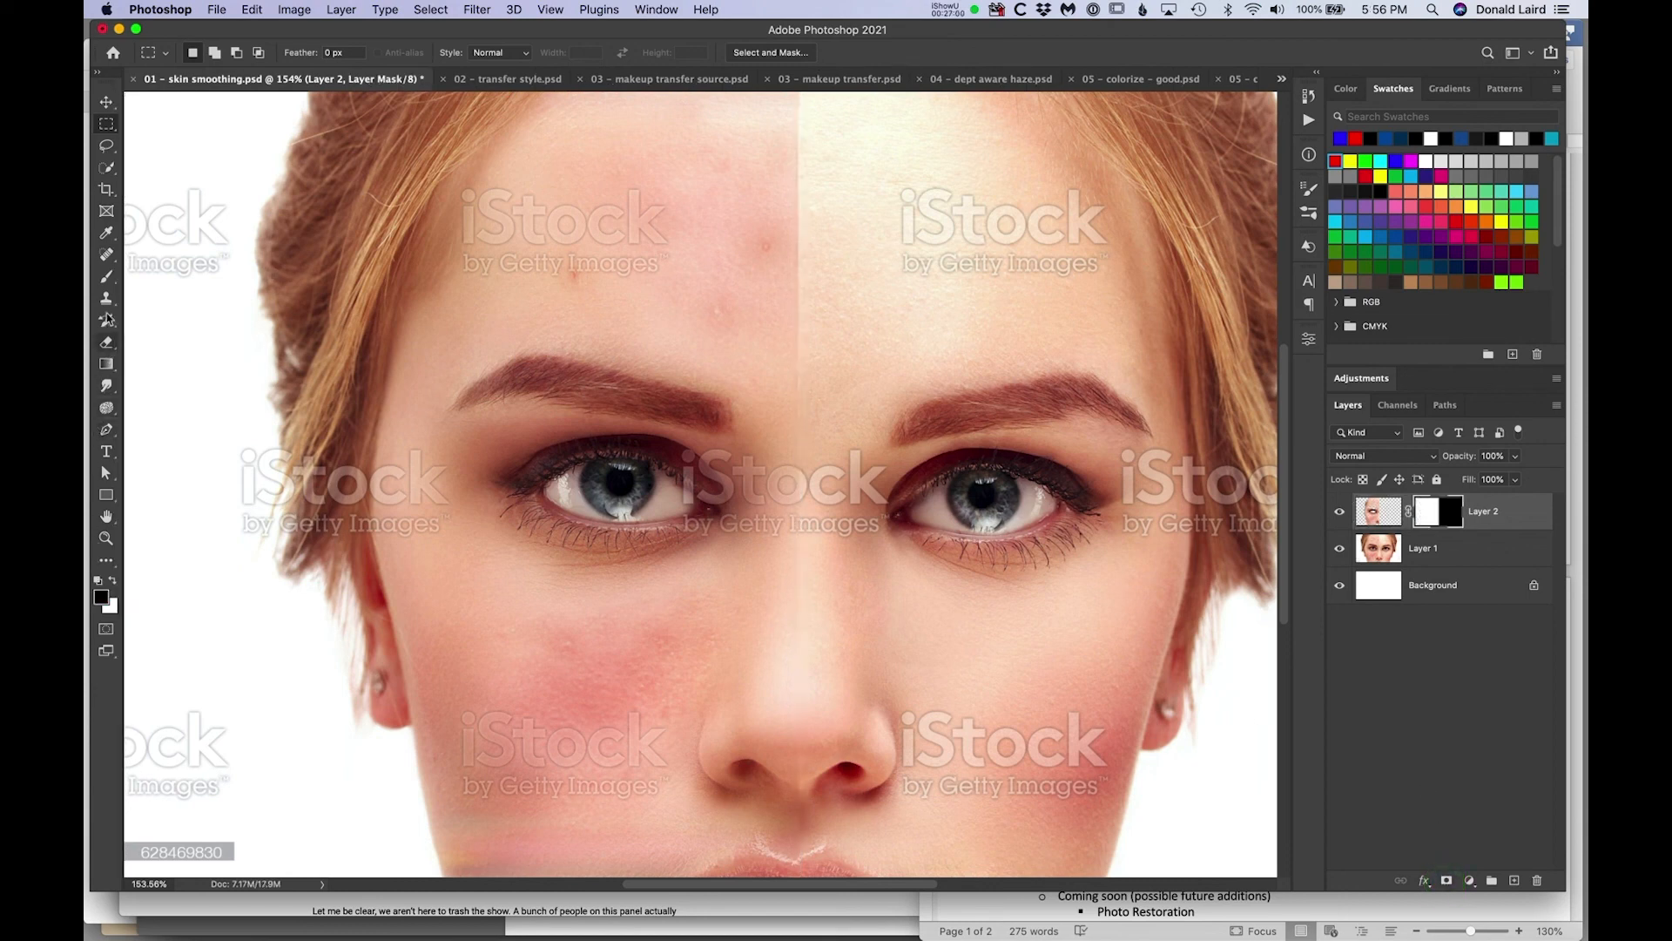
Paint black on Layer 2's mask with a 70 px brush beside the nose and above the upper lip near the seam.
{"action": "left_click", "coordinate": [107, 277]}
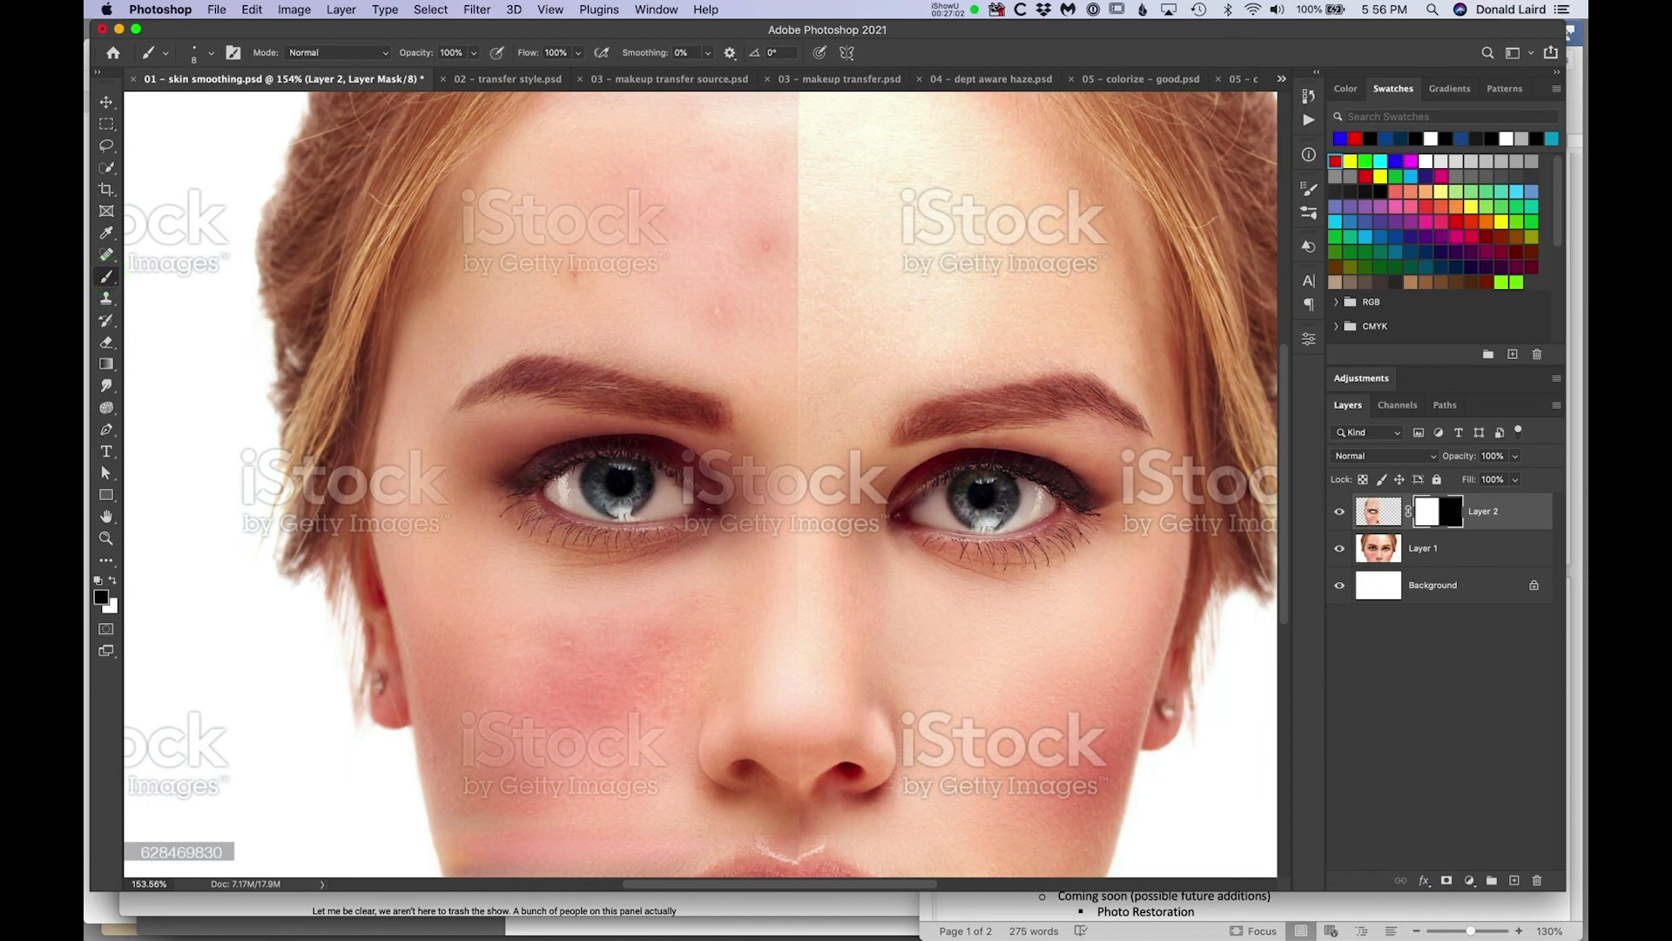
{"action": "key", "text": "]"}
{"action": "key", "text": "]"}
{"action": "key", "text": "]"}
{"action": "key", "text": "]"}
{"action": "key", "text": "]"}
{"action": "key", "text": "]"}
{"action": "key", "text": "]"}
{"action": "key", "text": "]"}
{"action": "key", "text": "]"}
{"action": "key", "text": "]"}
{"action": "key", "text": "]"}
{"action": "mouse_move", "coordinate": [749, 840]}
{"action": "left_mouse_down"}
{"action": "mouse_move", "coordinate": [696, 876]}
{"action": "mouse_move", "coordinate": [753, 848]}
{"action": "mouse_move", "coordinate": [695, 871]}
{"action": "mouse_move", "coordinate": [735, 862]}
{"action": "left_mouse_up"}
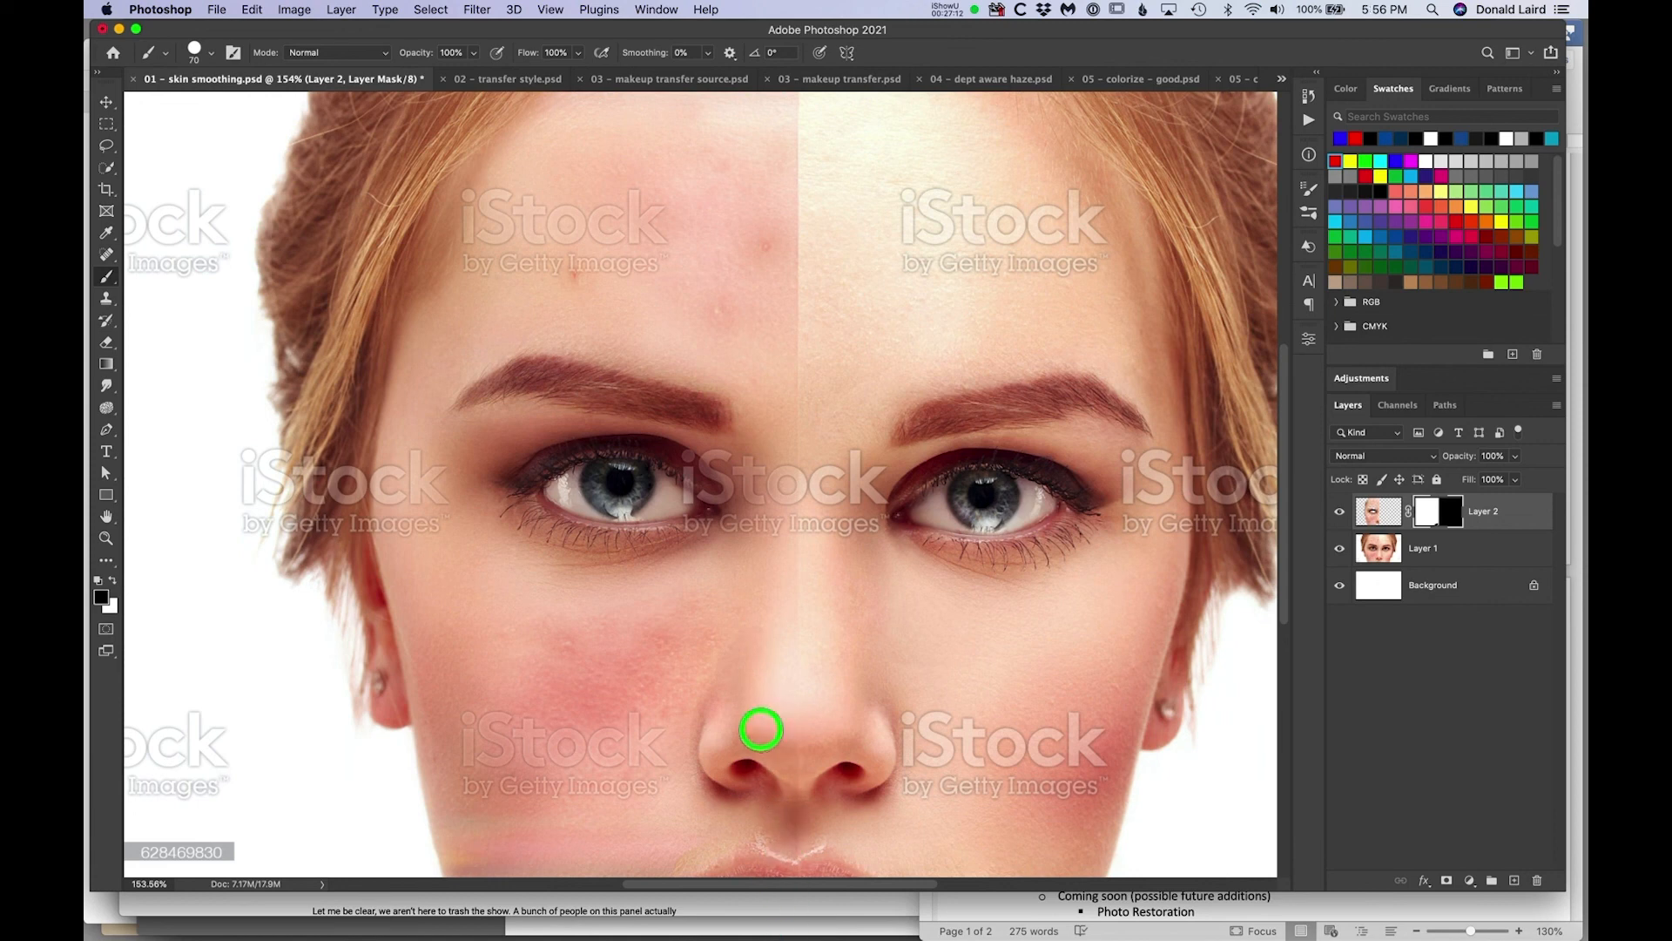
{"action": "mouse_move", "coordinate": [752, 658]}
{"action": "left_mouse_down"}
{"action": "mouse_move", "coordinate": [720, 758]}
{"action": "mouse_move", "coordinate": [729, 792]}
{"action": "left_mouse_up"}
Compare the face before and after the last mask stroke by undoing and redoing it twice, ending with the stroke restored.
{"action": "key", "text": "super+z"}
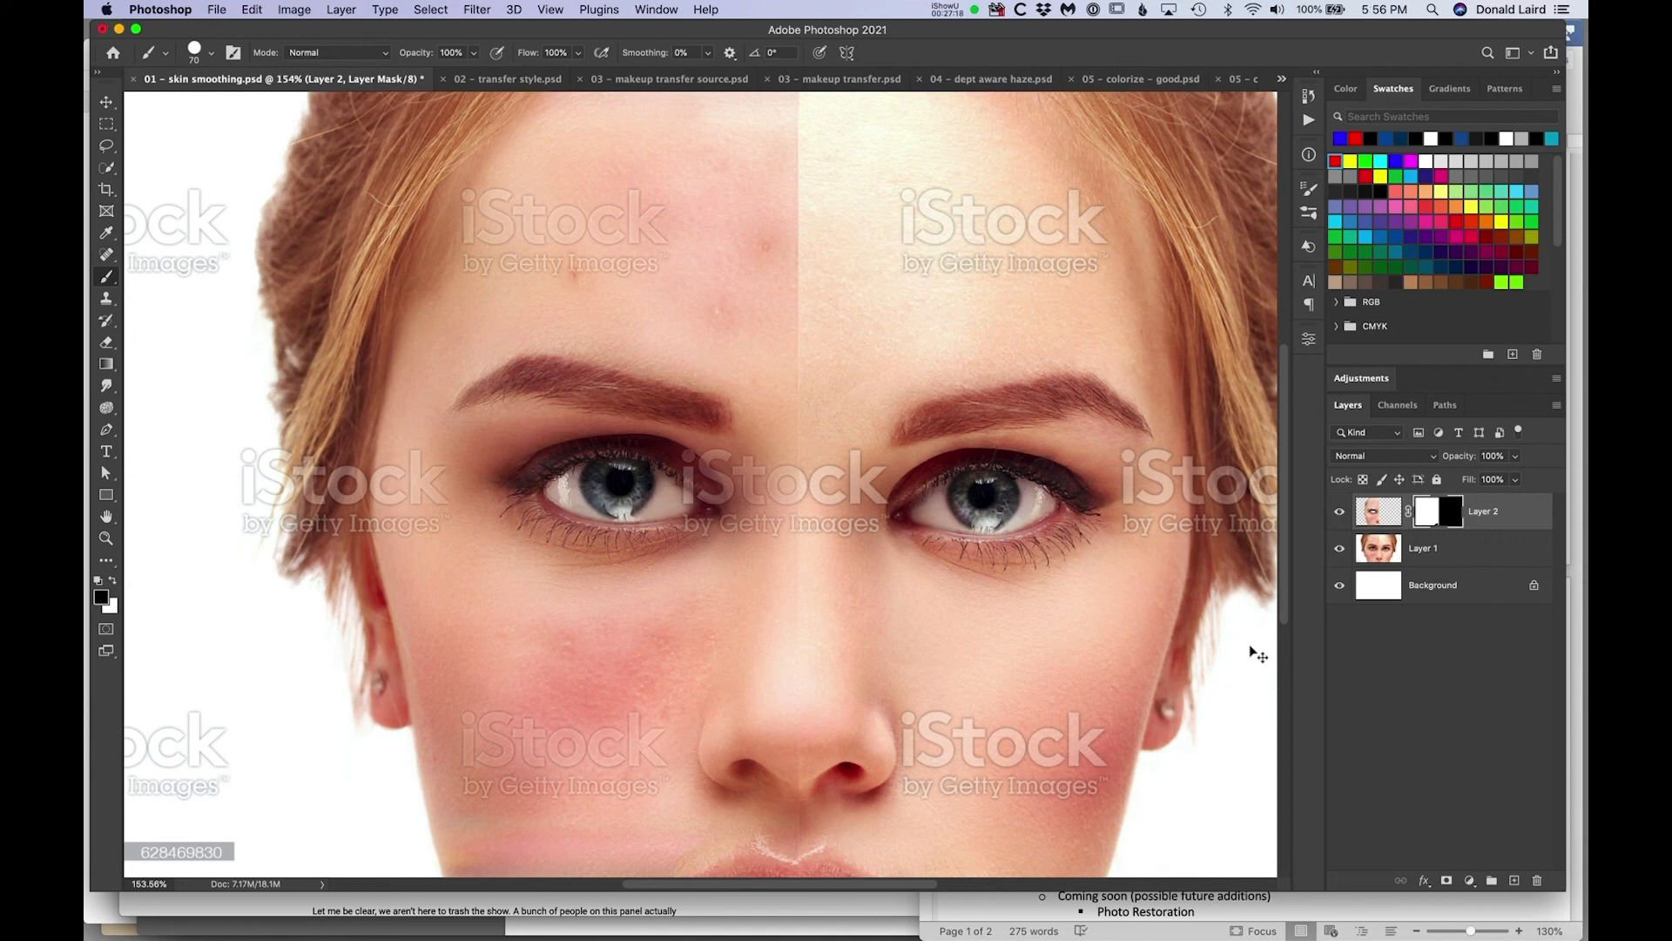
{"action": "key", "text": "super+shift+z"}
{"action": "key", "text": "super+z"}
{"action": "key", "text": "super+shift+z"}
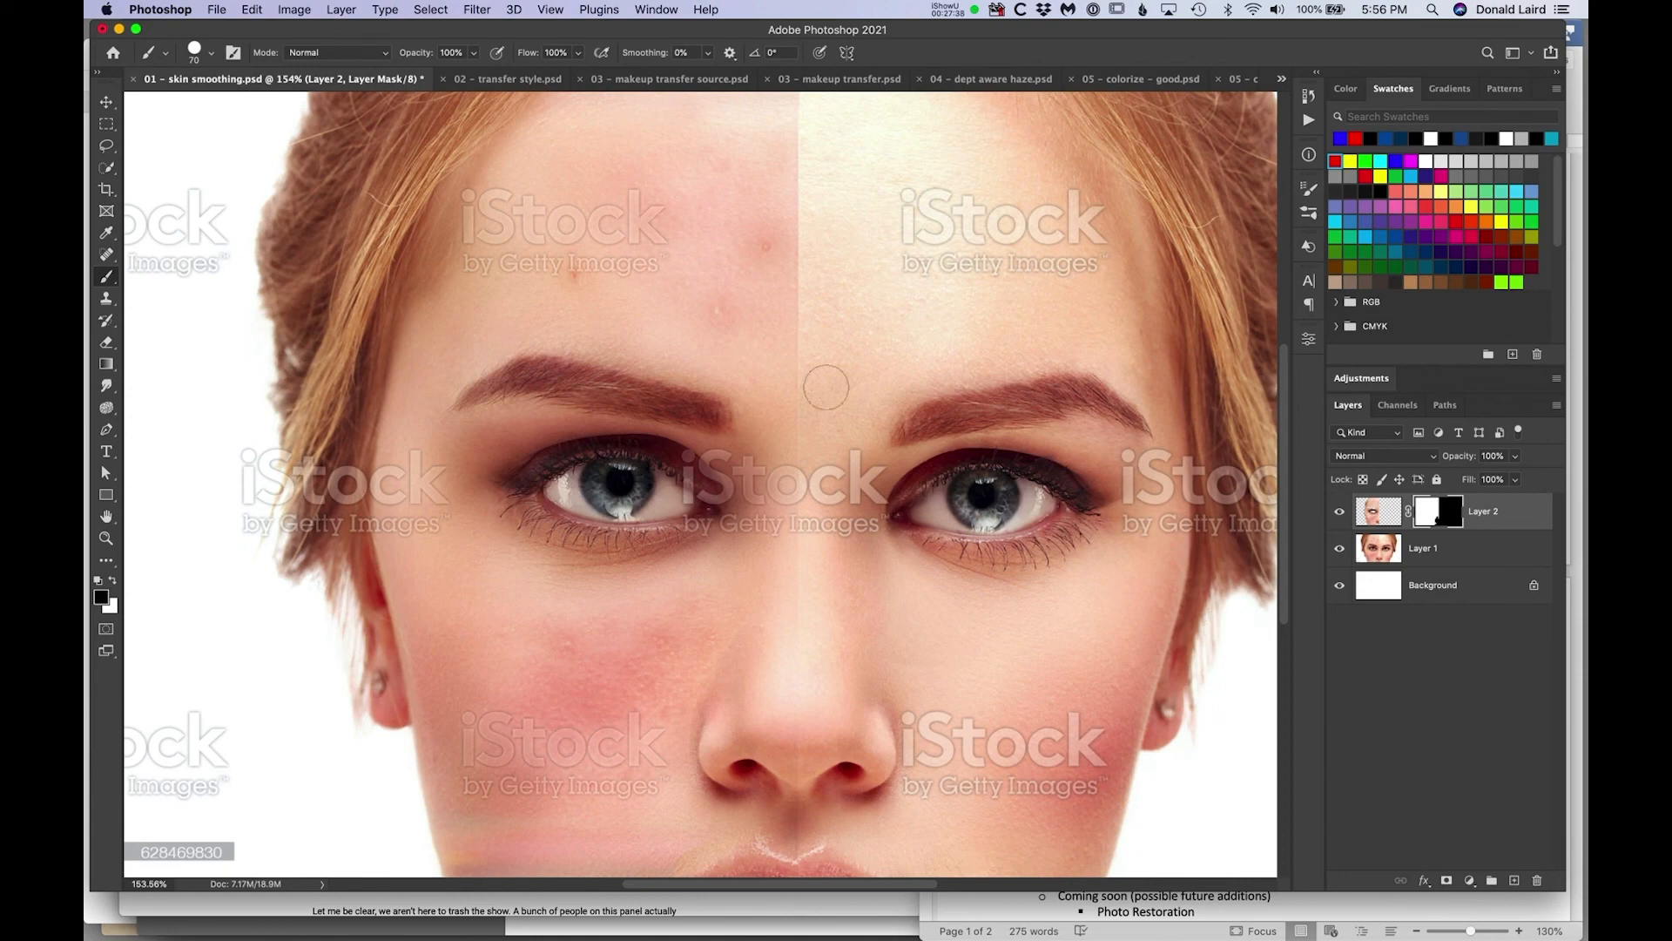
Switch to 02 – transfer style.psd, fit it to the window, and turn on the Style Transfer neural filter for its Background.
{"action": "left_click", "coordinate": [493, 80]}
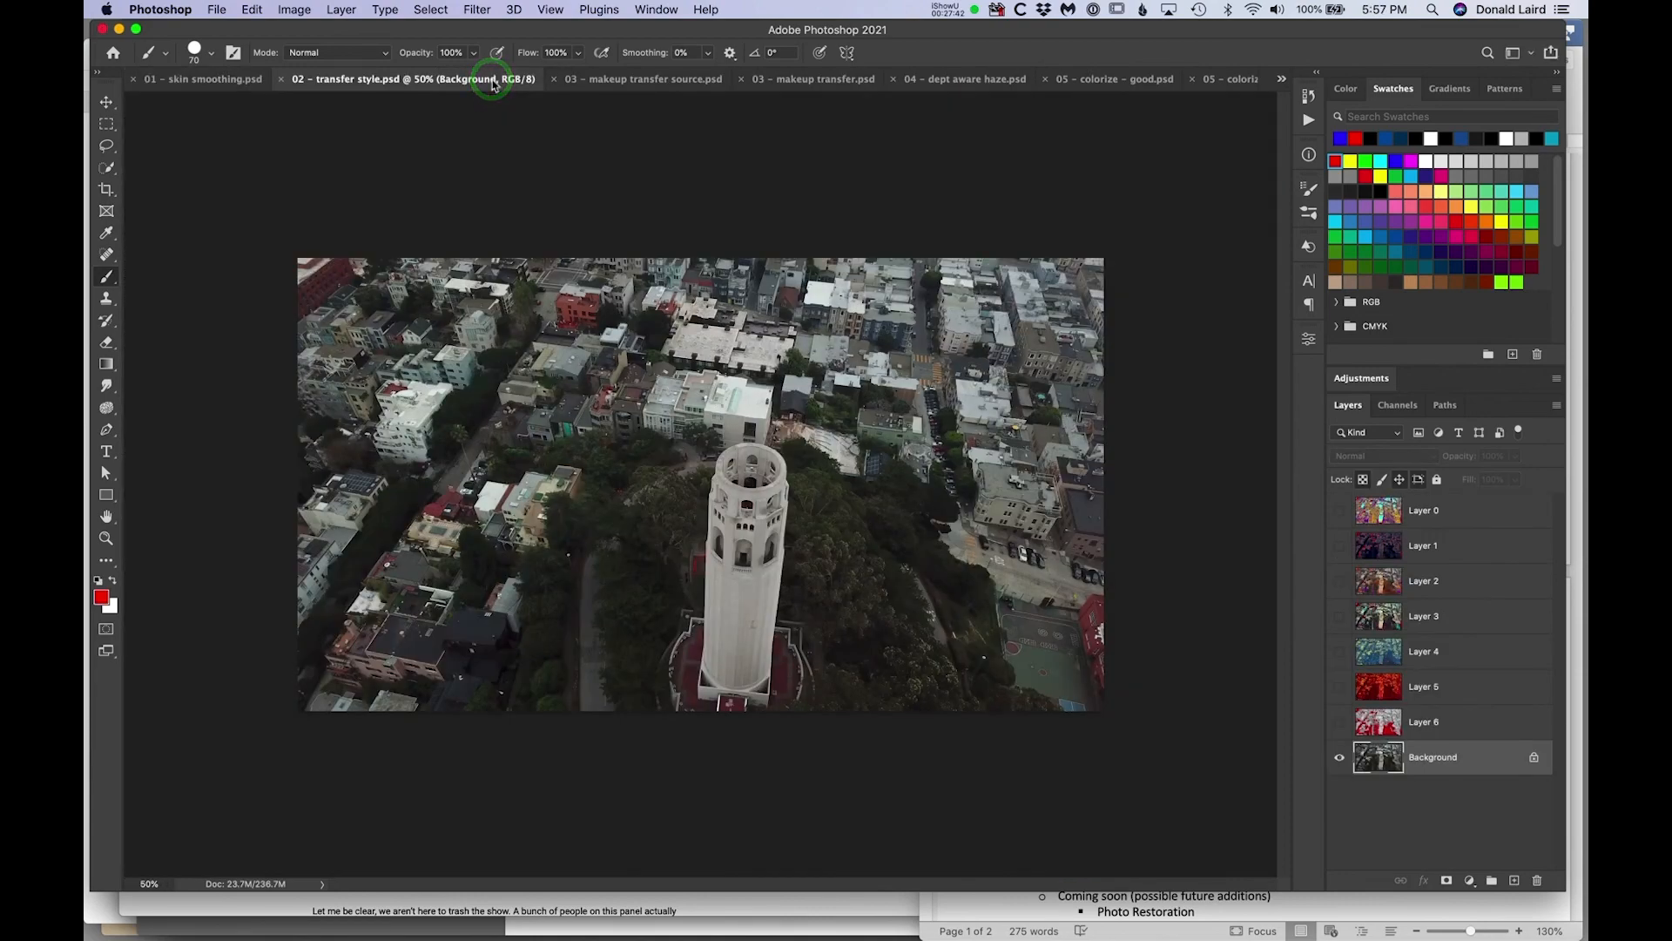
{"action": "key", "text": "super+0"}
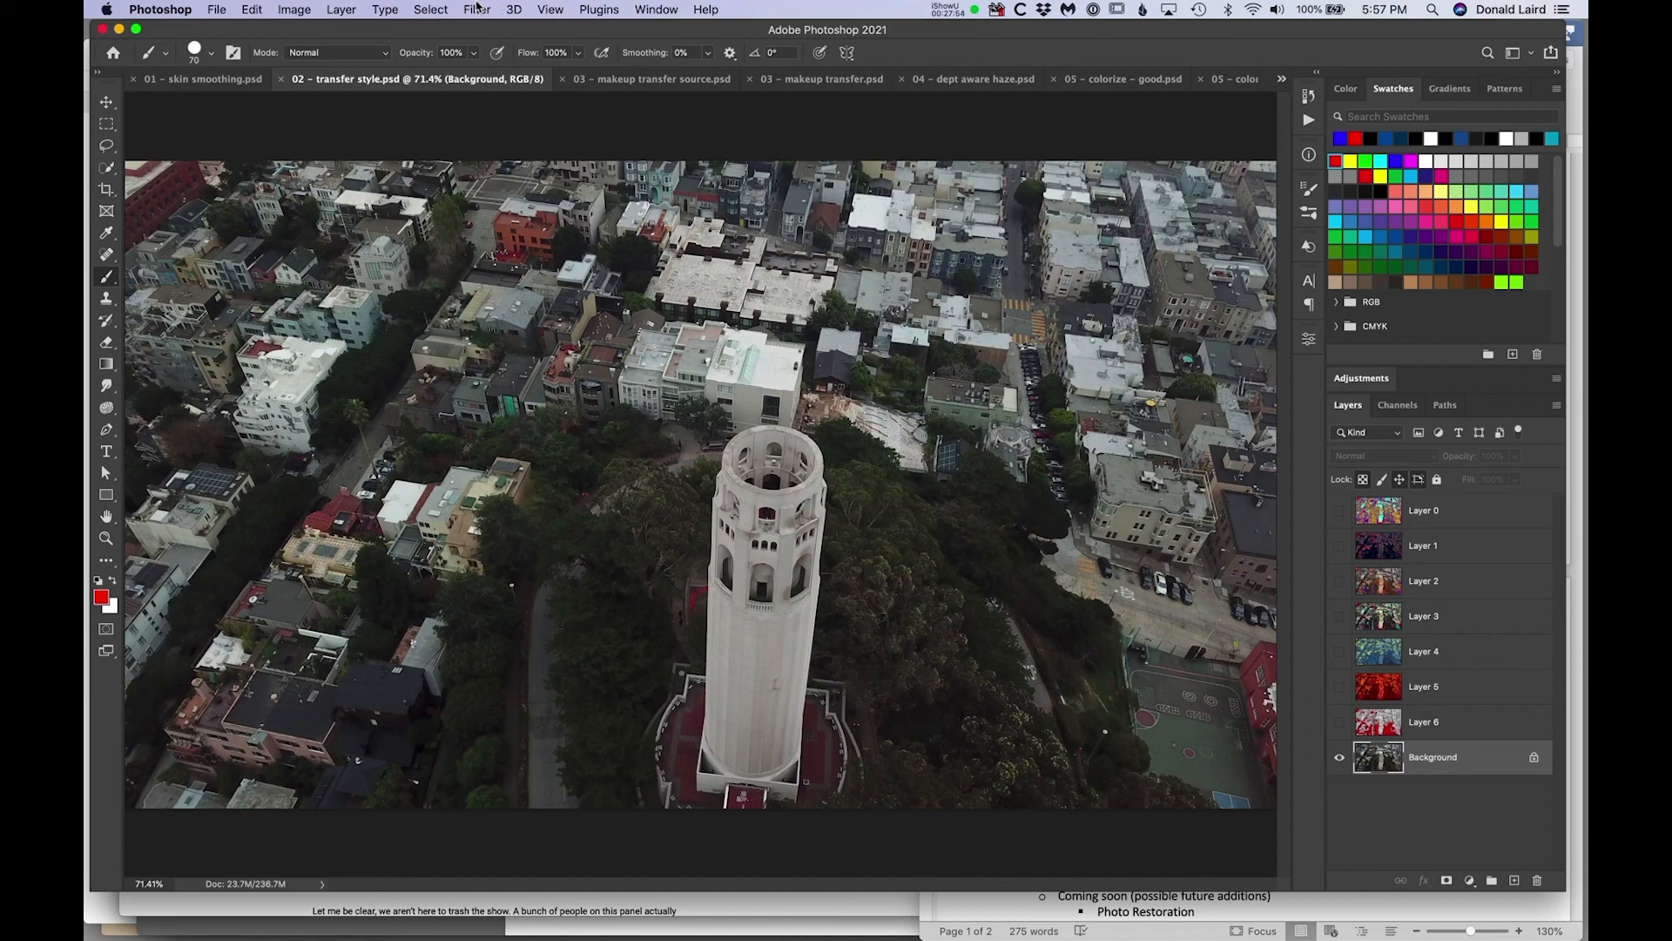
{"action": "left_click", "coordinate": [477, 8]}
{"action": "left_click", "coordinate": [492, 85]}
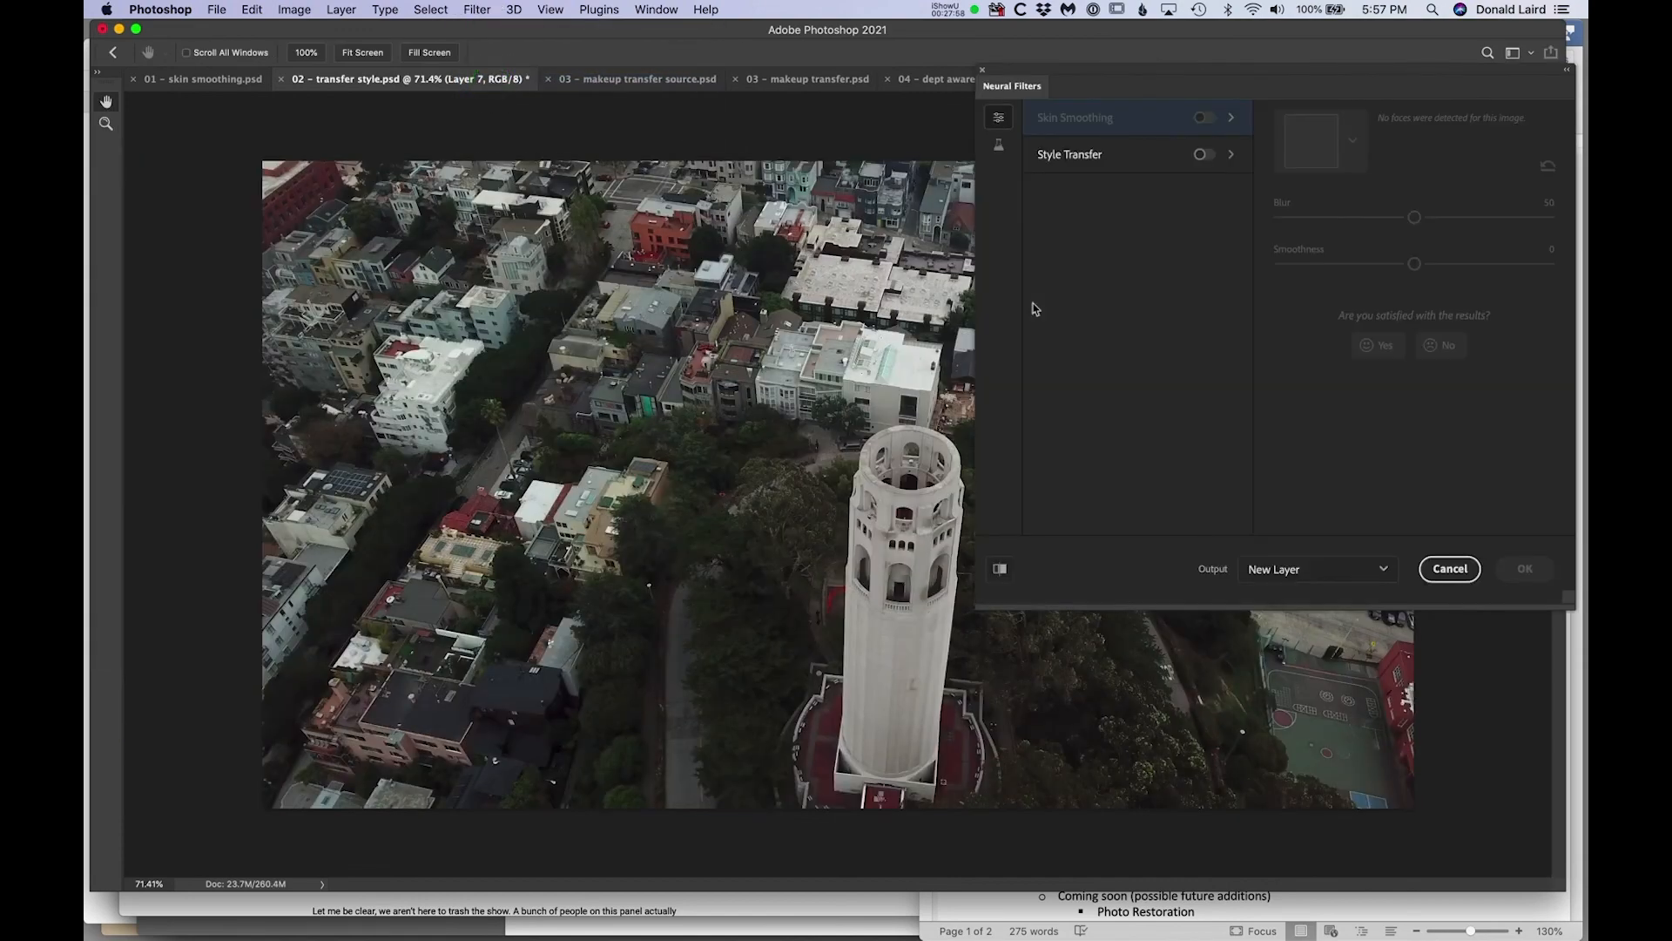
{"action": "left_click", "coordinate": [1051, 160]}
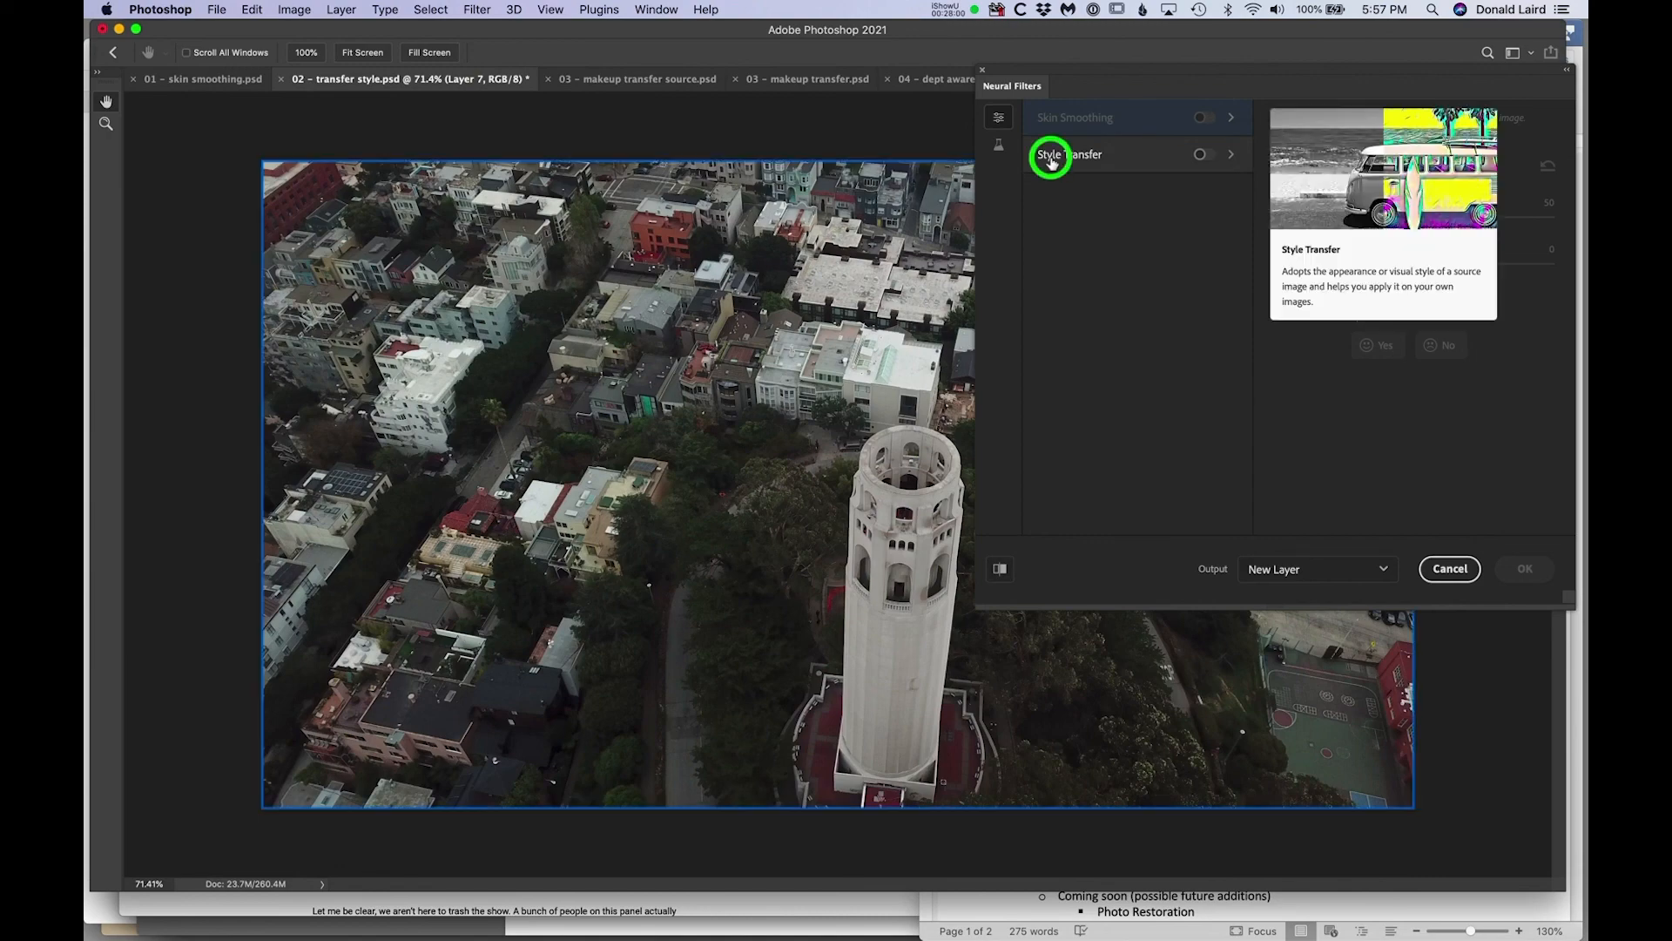
{"action": "left_click", "coordinate": [1202, 157]}
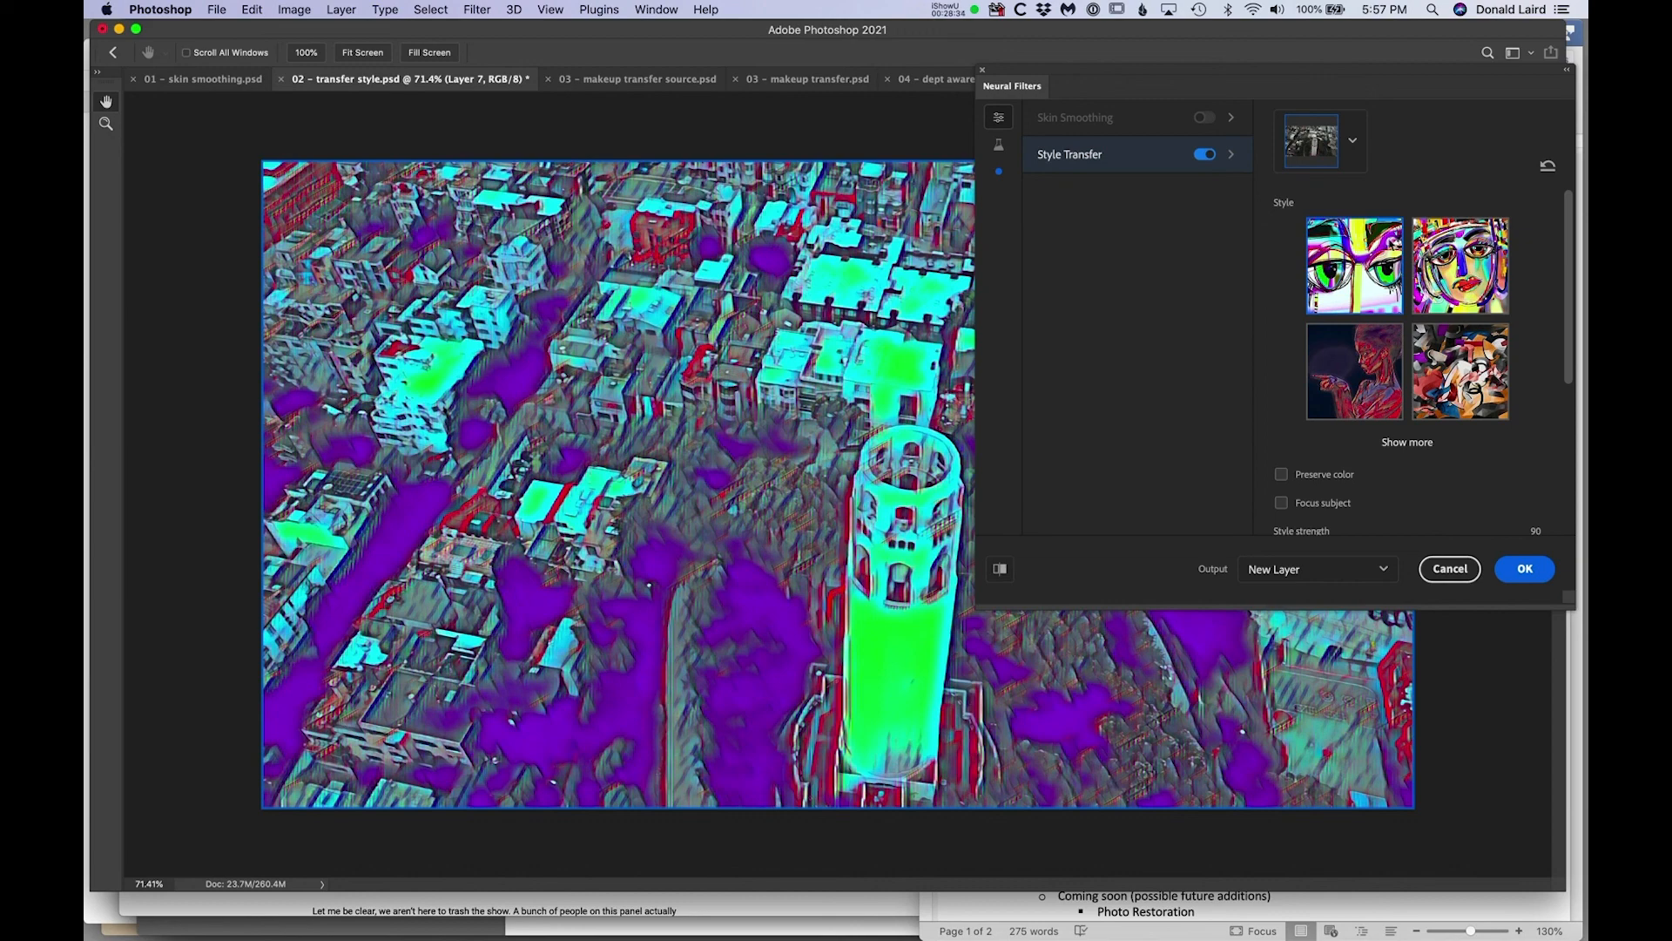
Try the dark red and blue figure style on the city photo, then return to the green-eyed face style.
{"action": "left_click", "coordinate": [1376, 357]}
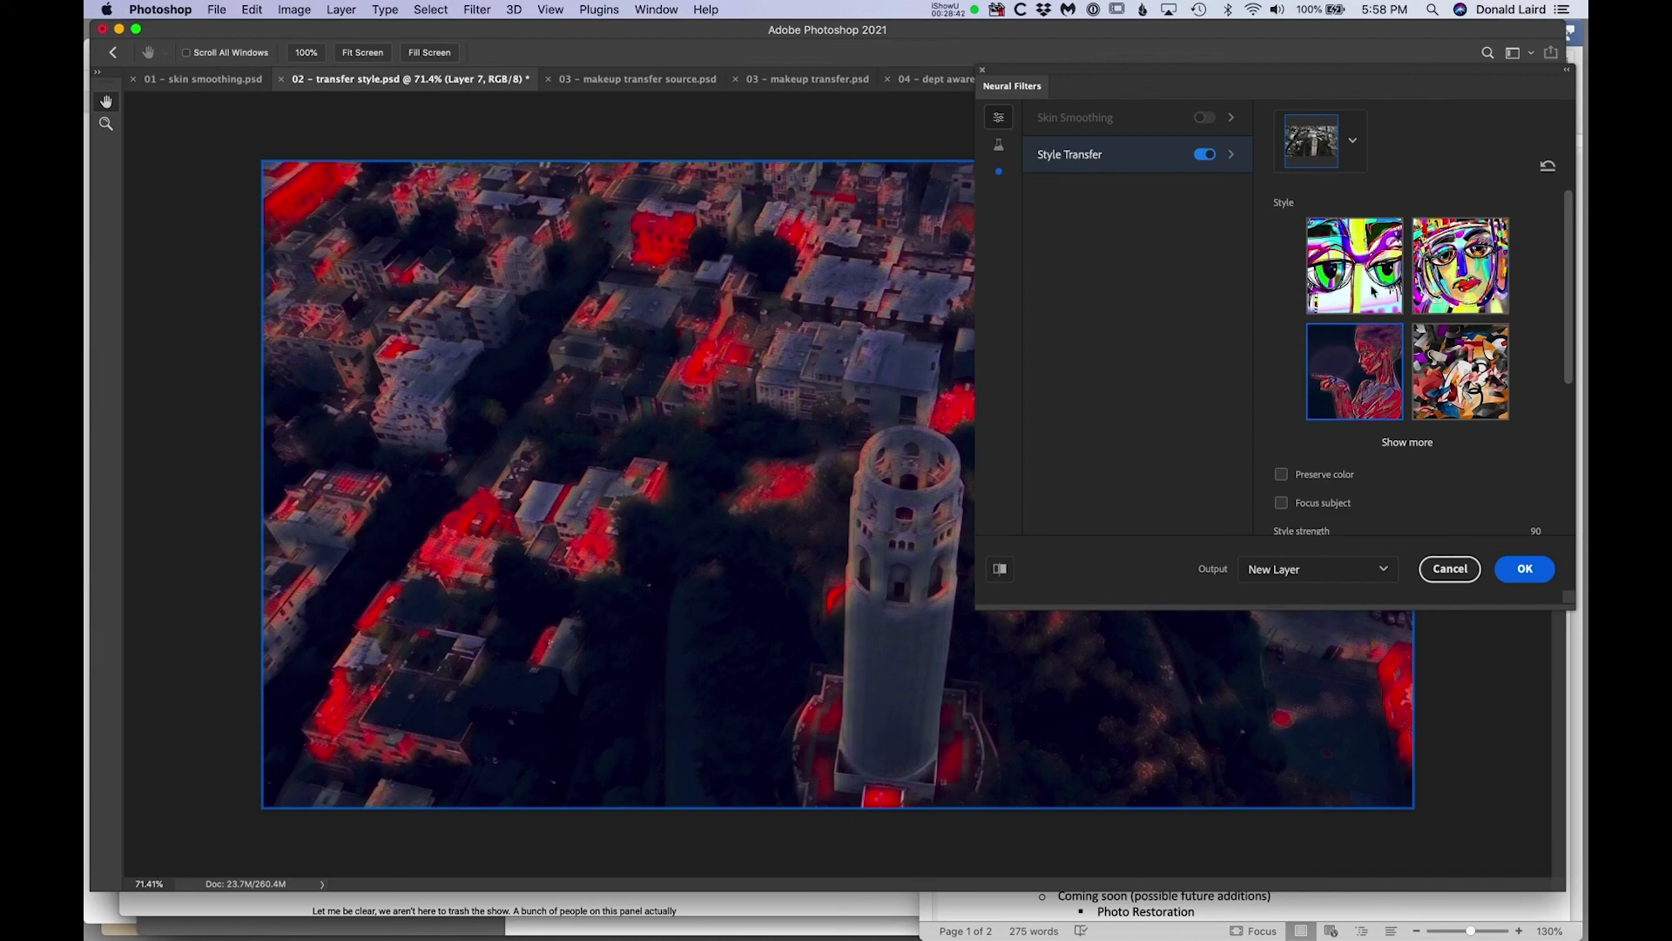
{"action": "left_click", "coordinate": [1374, 259]}
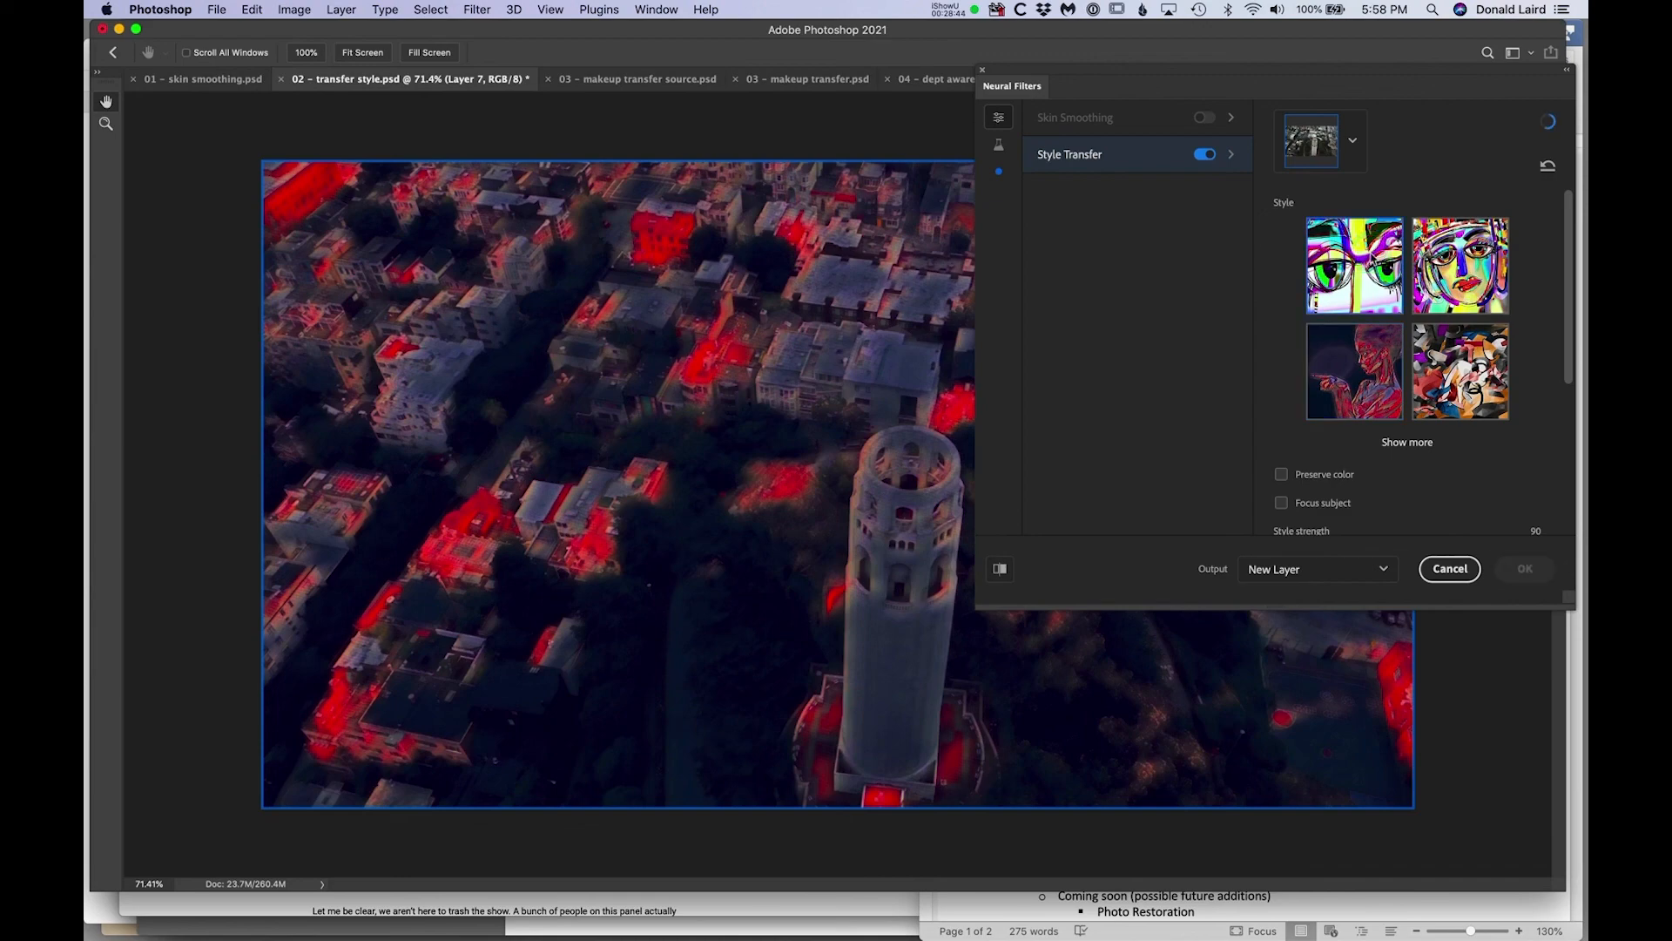
Try Preserve color against the original image, then Focus subject, turning each option off again.
{"action": "scroll", "coordinate": [1393, 424], "scroll_direction": "down", "scroll_amount": 5}
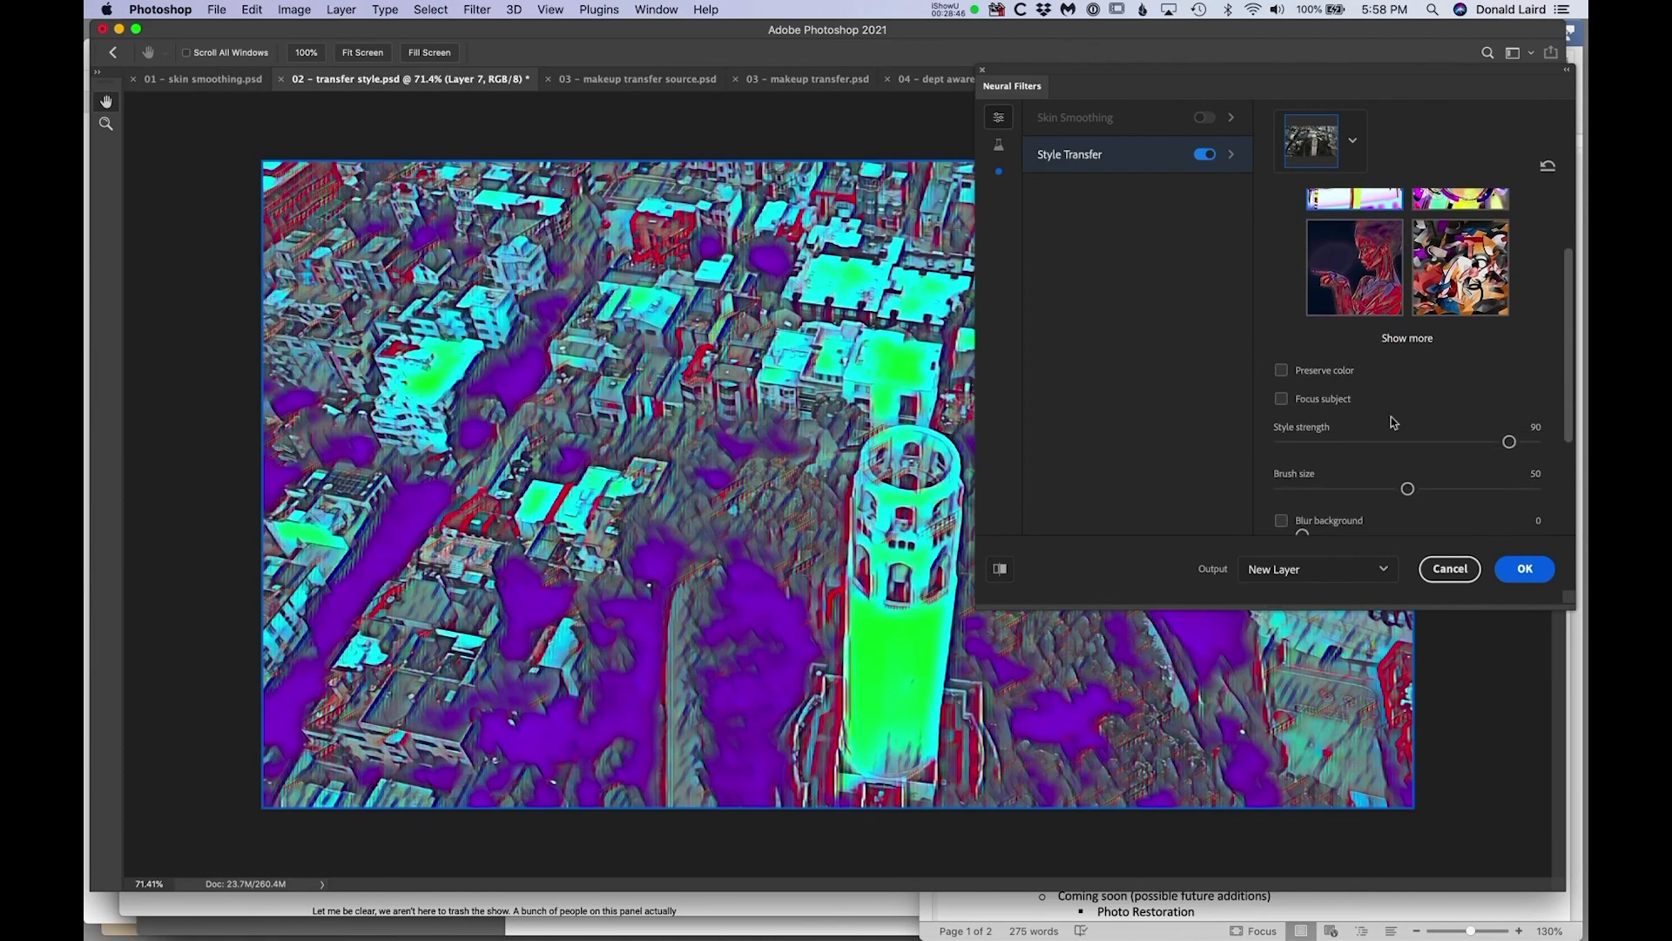
{"action": "left_click", "coordinate": [1282, 371]}
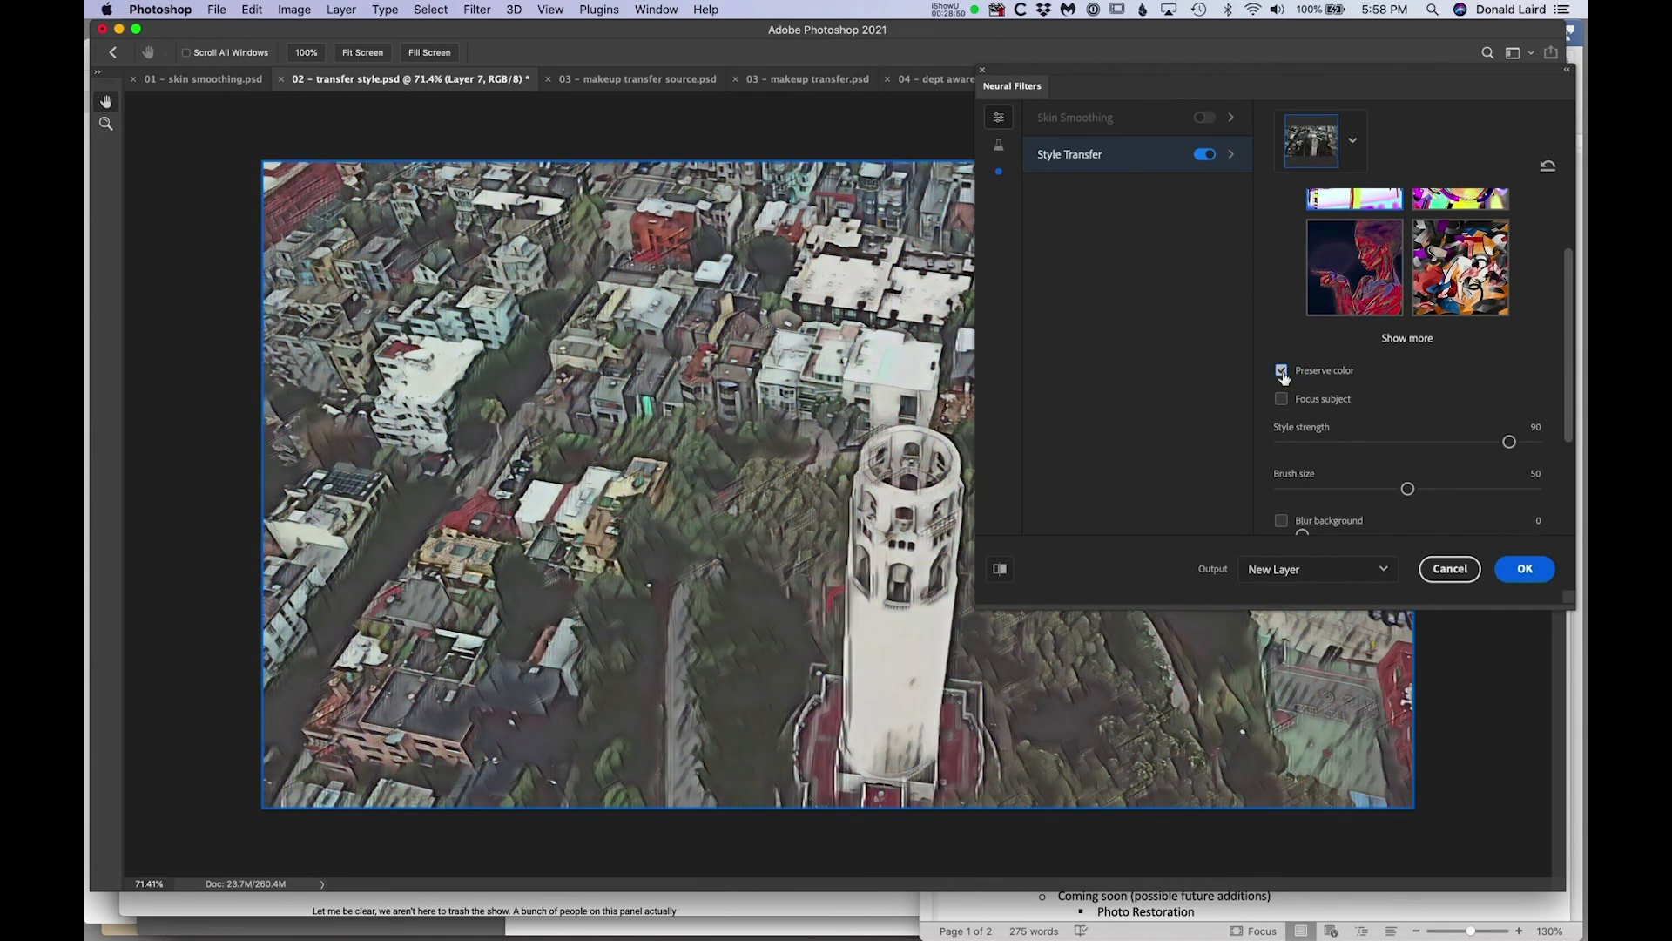
{"action": "left_click", "coordinate": [999, 570]}
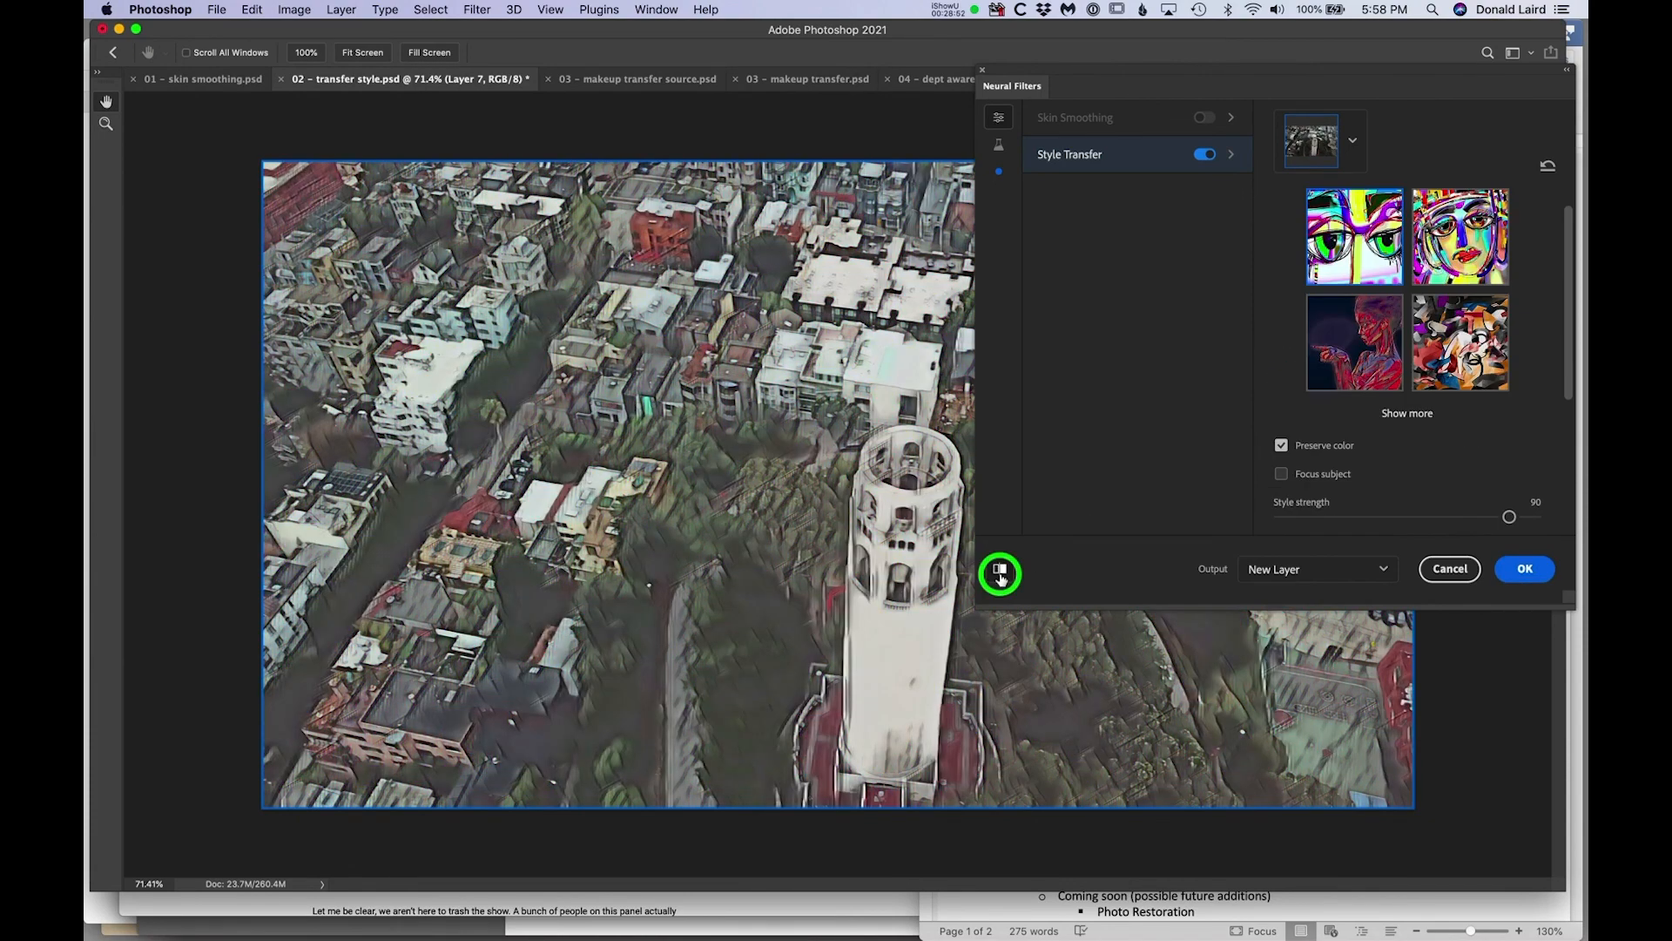
{"action": "left_click", "coordinate": [1001, 577]}
{"action": "left_click", "coordinate": [1282, 446]}
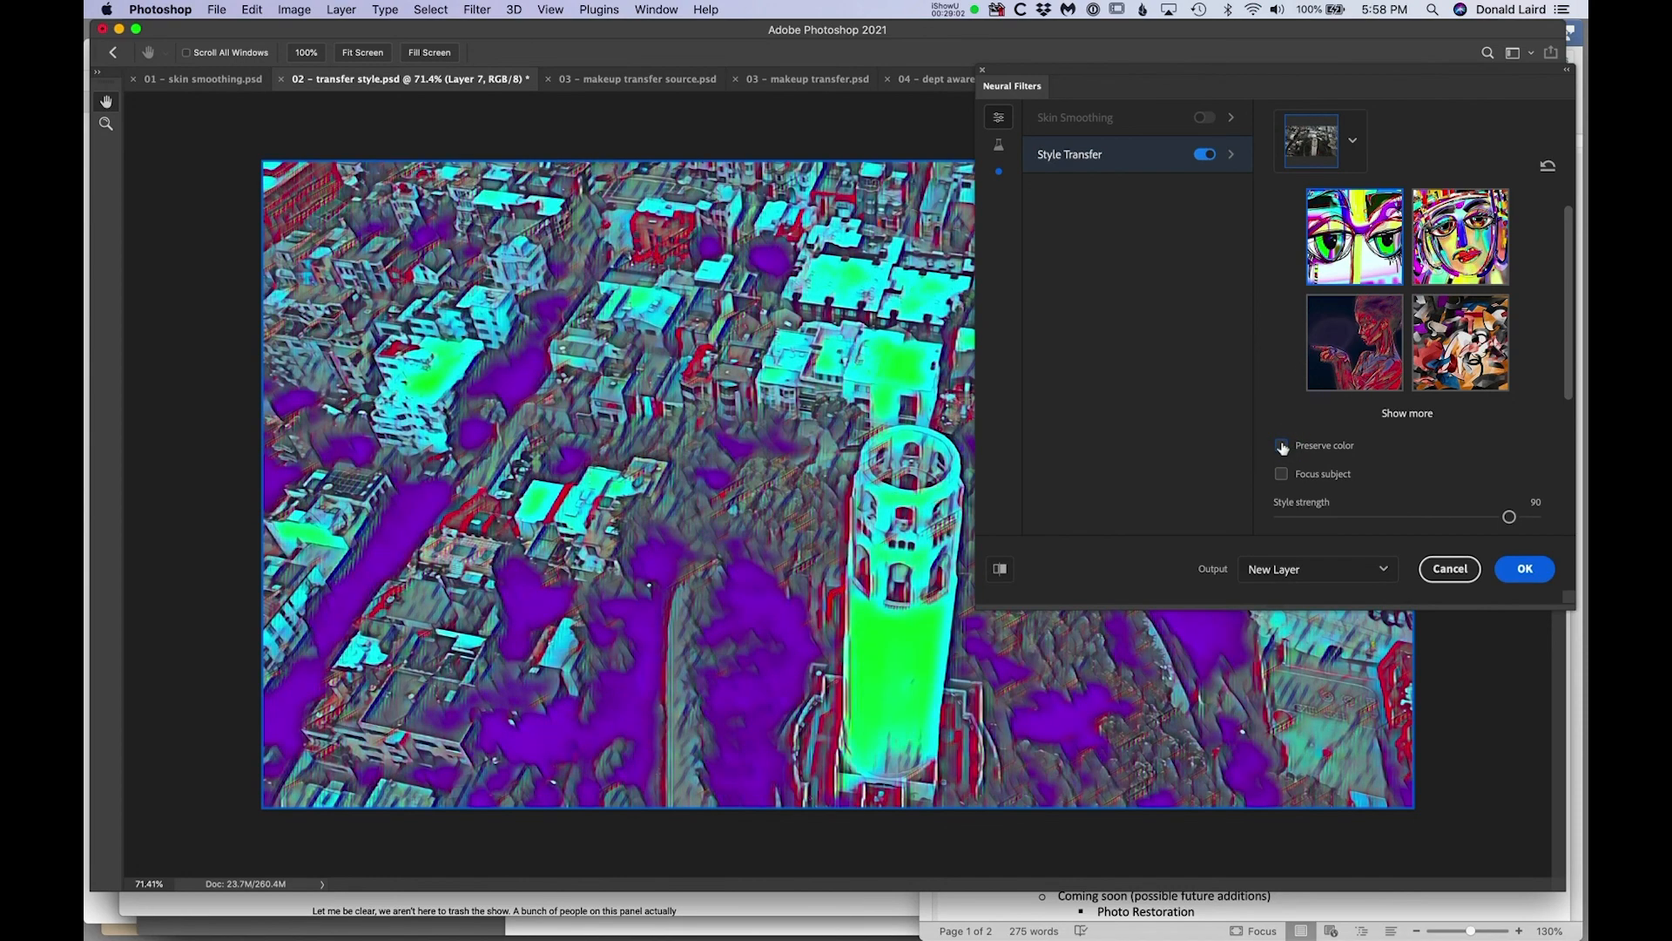
{"action": "left_click", "coordinate": [1282, 475]}
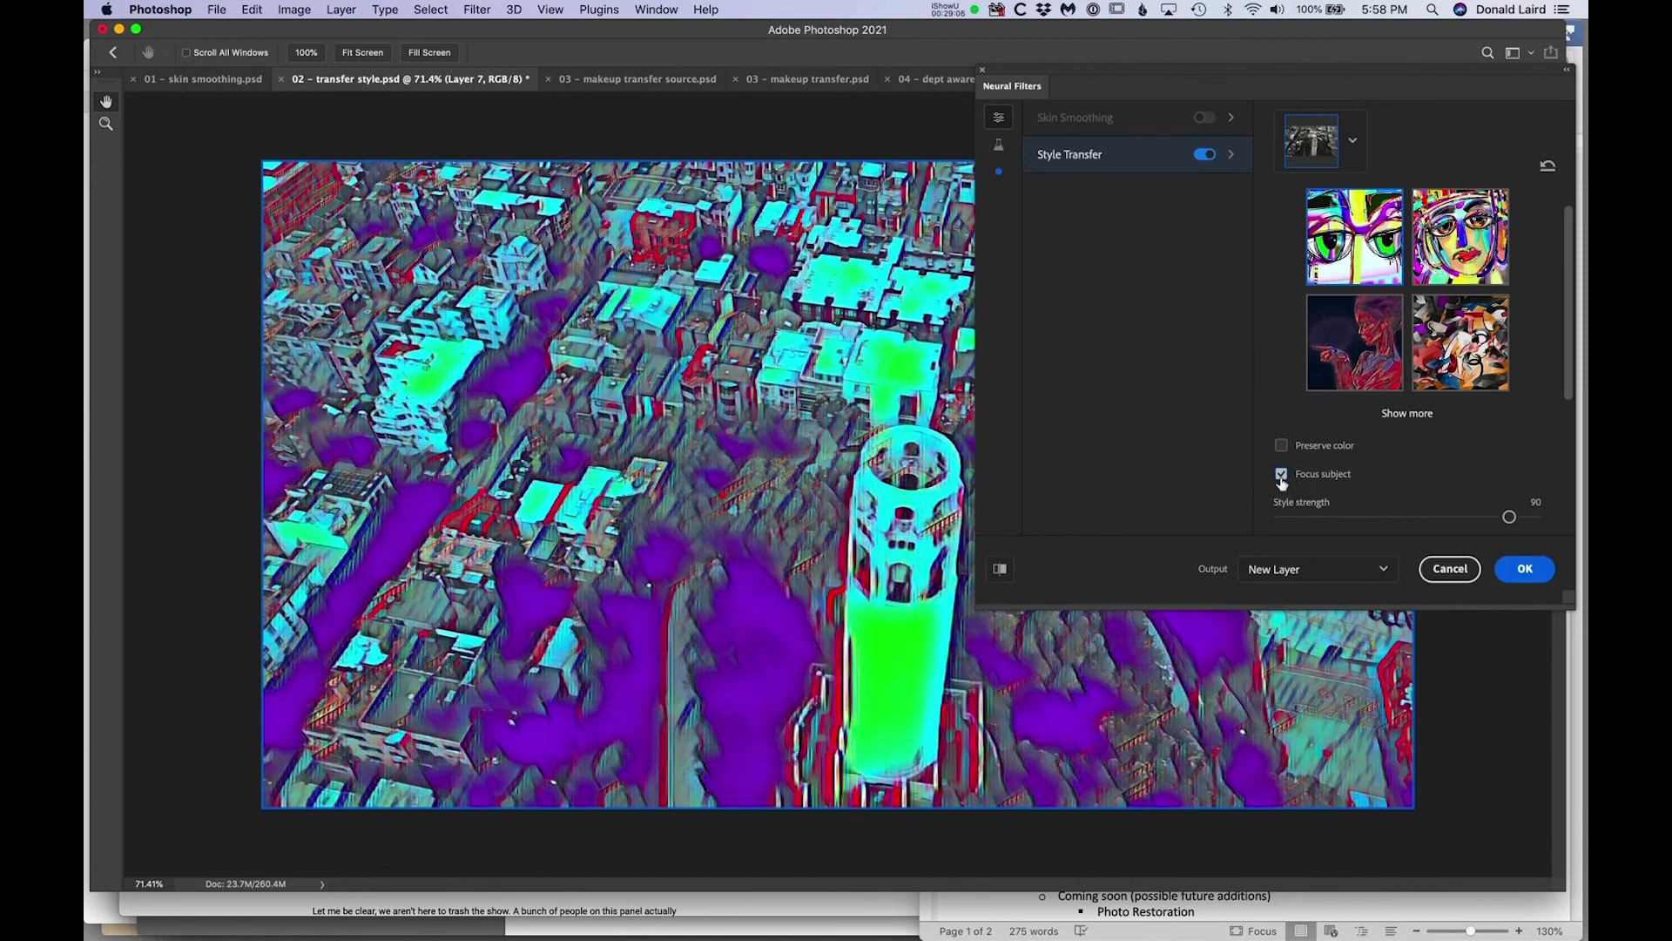
{"action": "left_click", "coordinate": [1282, 475]}
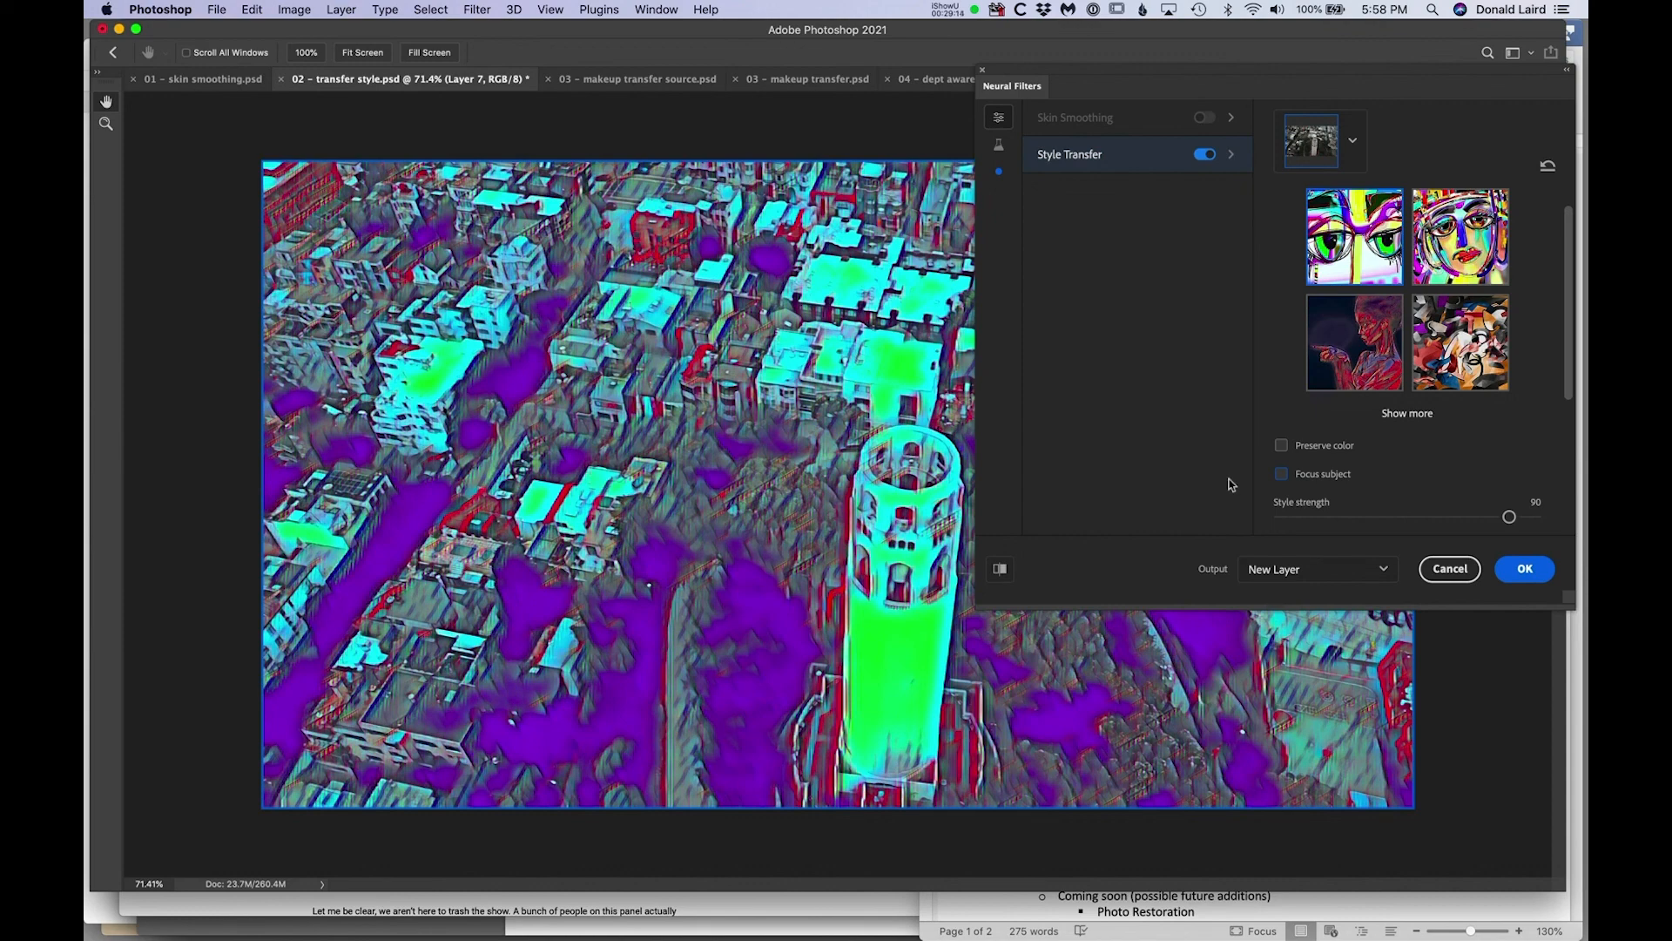
Set Style strength to 100, try a Brush size of 89, and bring Brush size back to 52.
{"action": "scroll", "coordinate": [1425, 473], "scroll_direction": "down", "scroll_amount": 2}
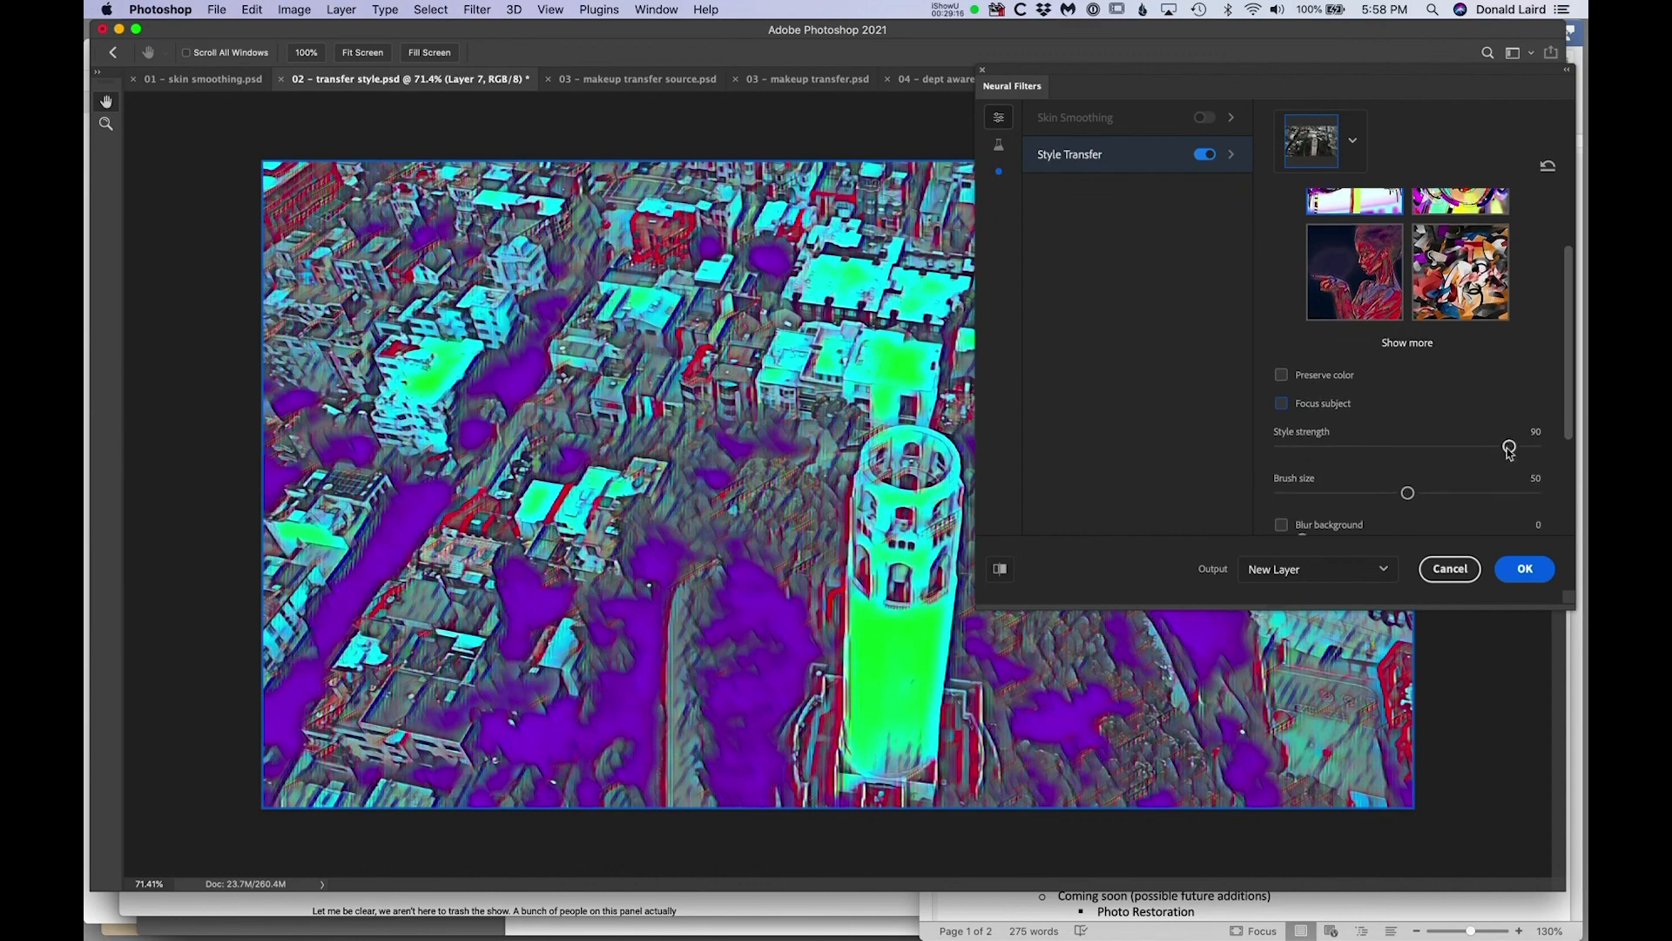
{"action": "scroll", "coordinate": [1509, 452], "scroll_direction": "down", "scroll_amount": 4}
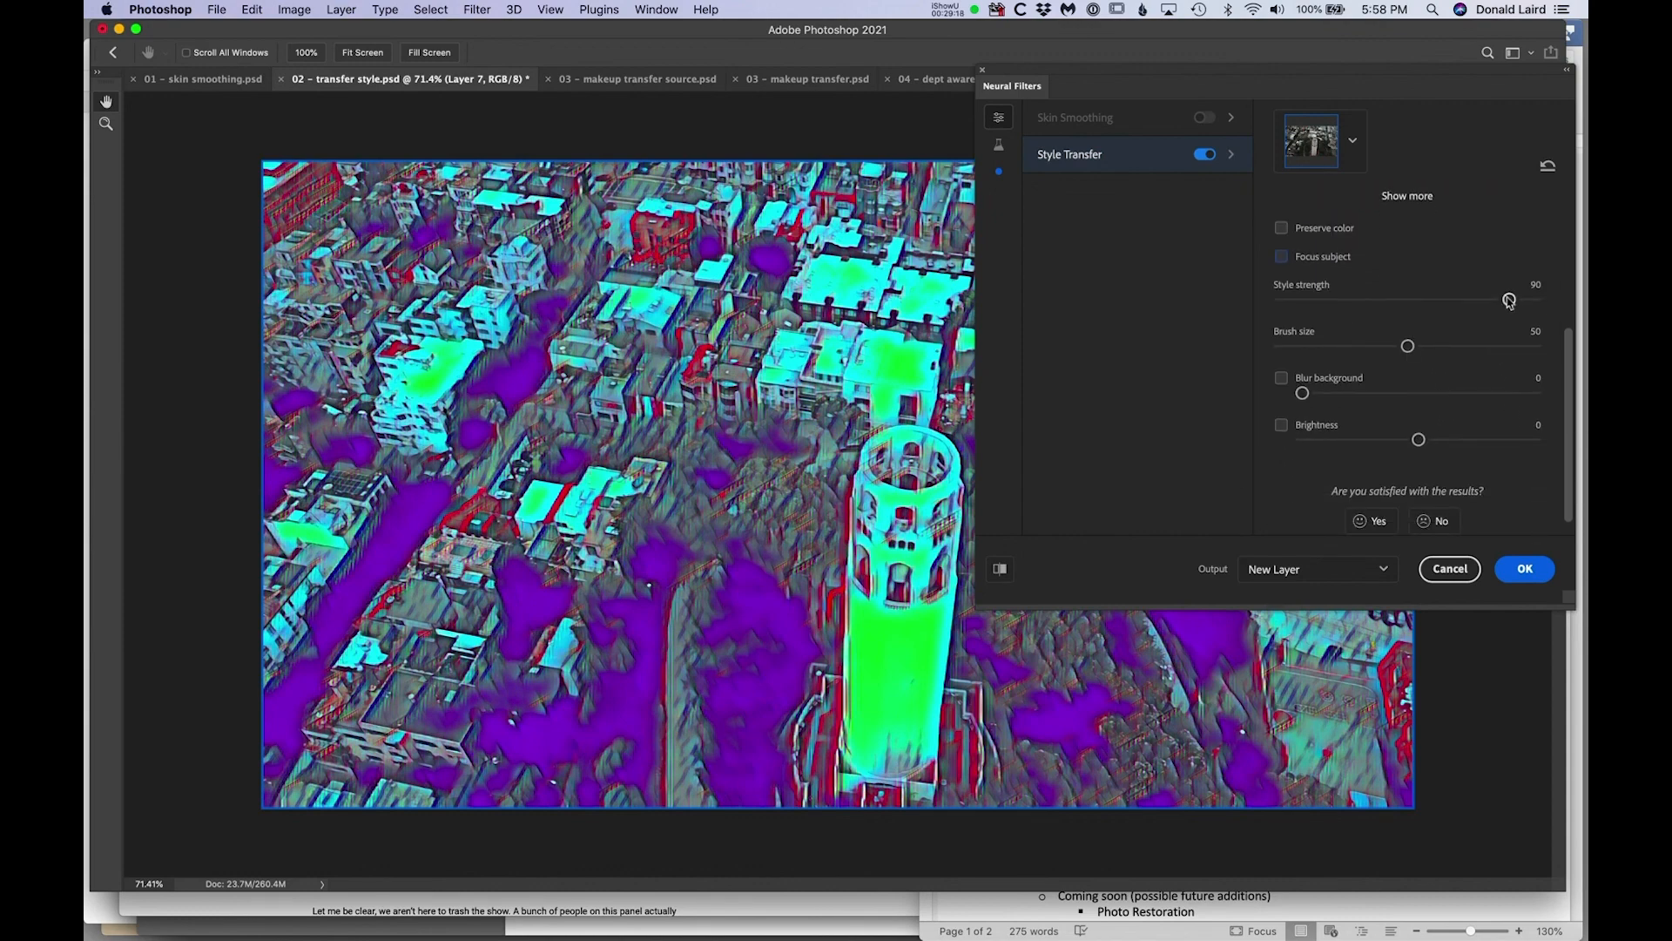
{"action": "left_click_drag", "start_coordinate": [1509, 301], "coordinate": [1575, 305]}
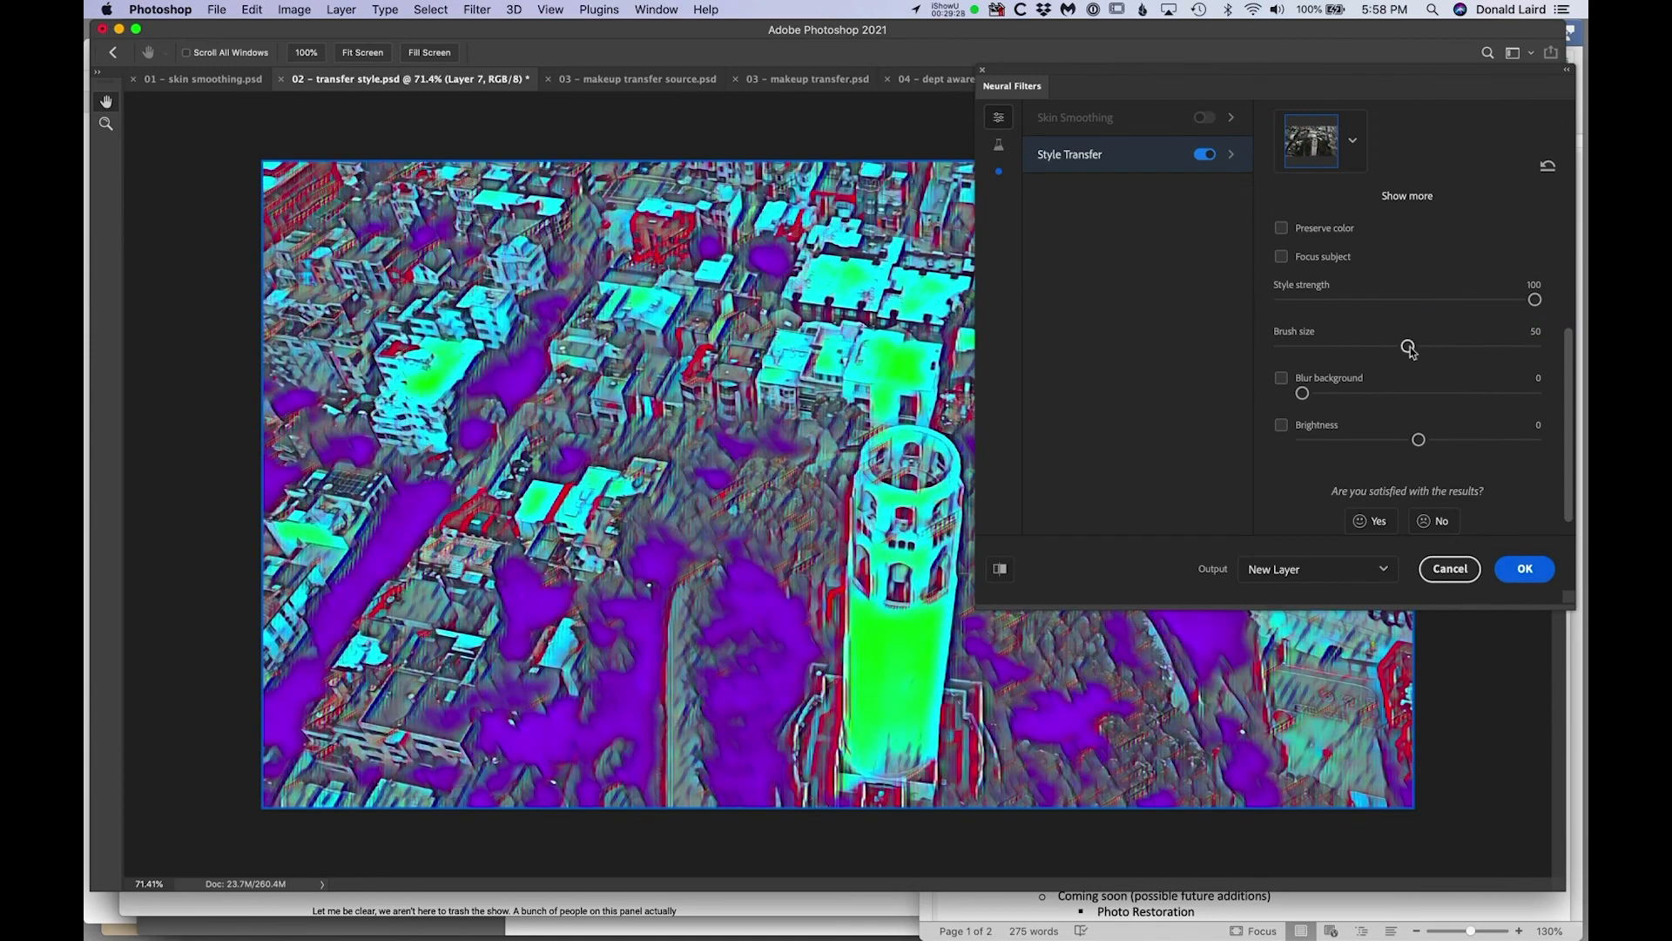
{"action": "mouse_move", "coordinate": [1410, 349]}
{"action": "left_mouse_down"}
{"action": "mouse_move", "coordinate": [1298, 357]}
{"action": "mouse_move", "coordinate": [1511, 360]}
{"action": "left_mouse_up"}
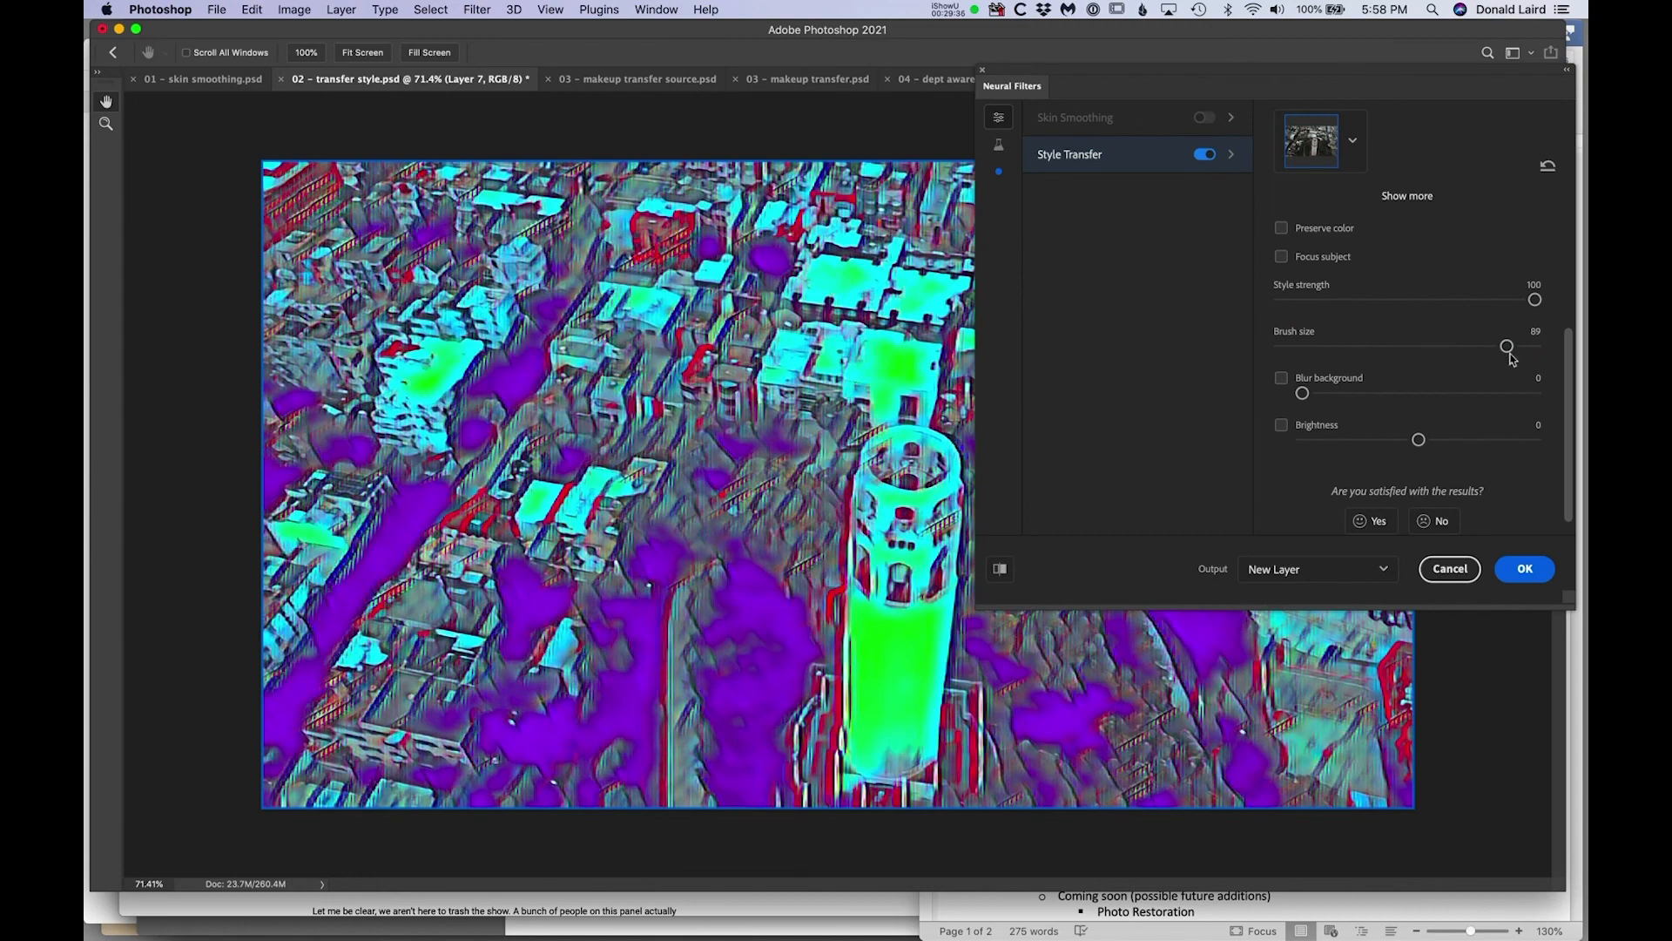
{"action": "left_click_drag", "start_coordinate": [1507, 346], "coordinate": [1412, 346]}
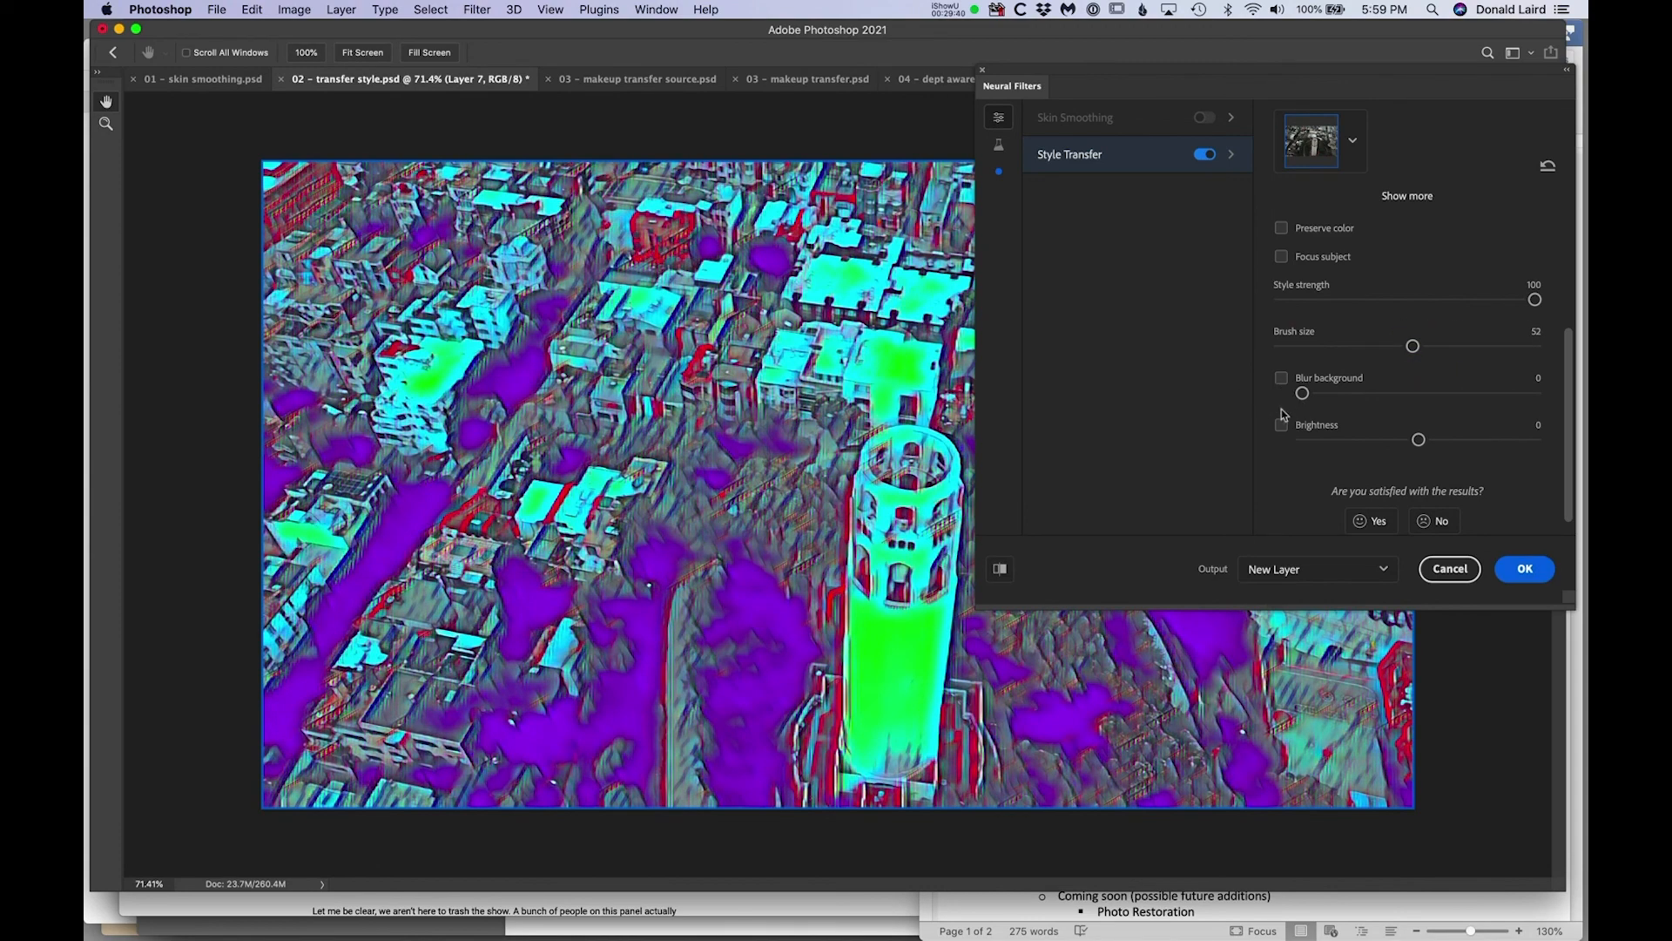
{"action": "scroll", "coordinate": [1367, 436], "scroll_direction": "down", "scroll_amount": 1}
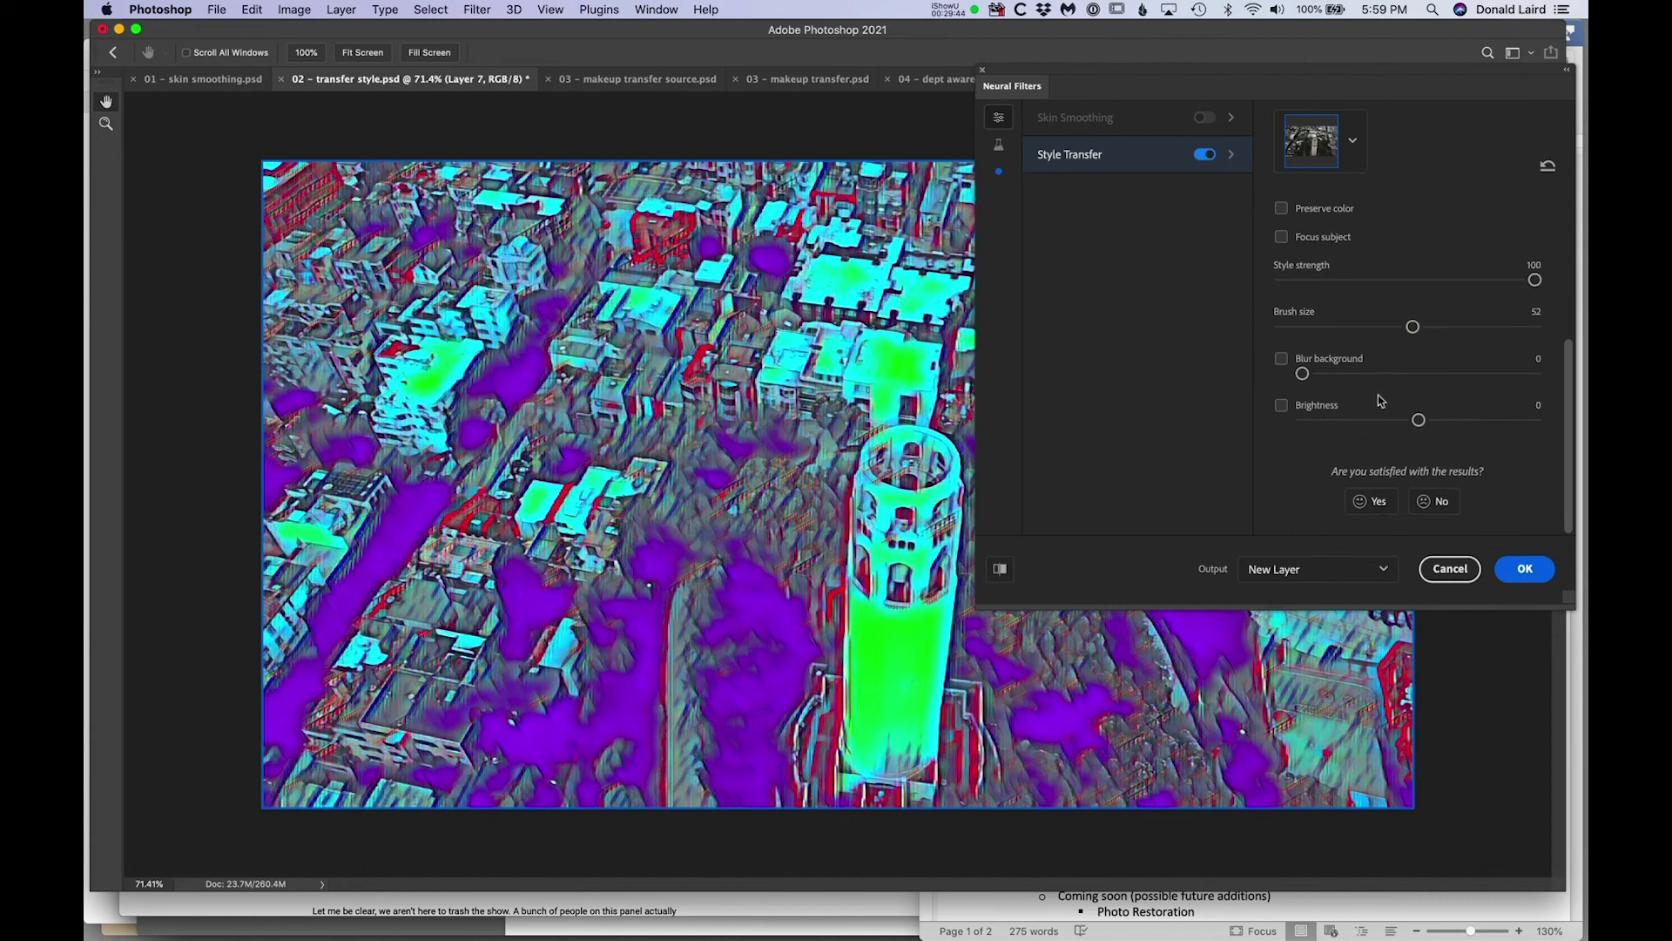
Check the layer thumbnail list, browse the full gallery of Style Transfer styles, and cancel the neural filter.
{"action": "left_click", "coordinate": [1353, 142]}
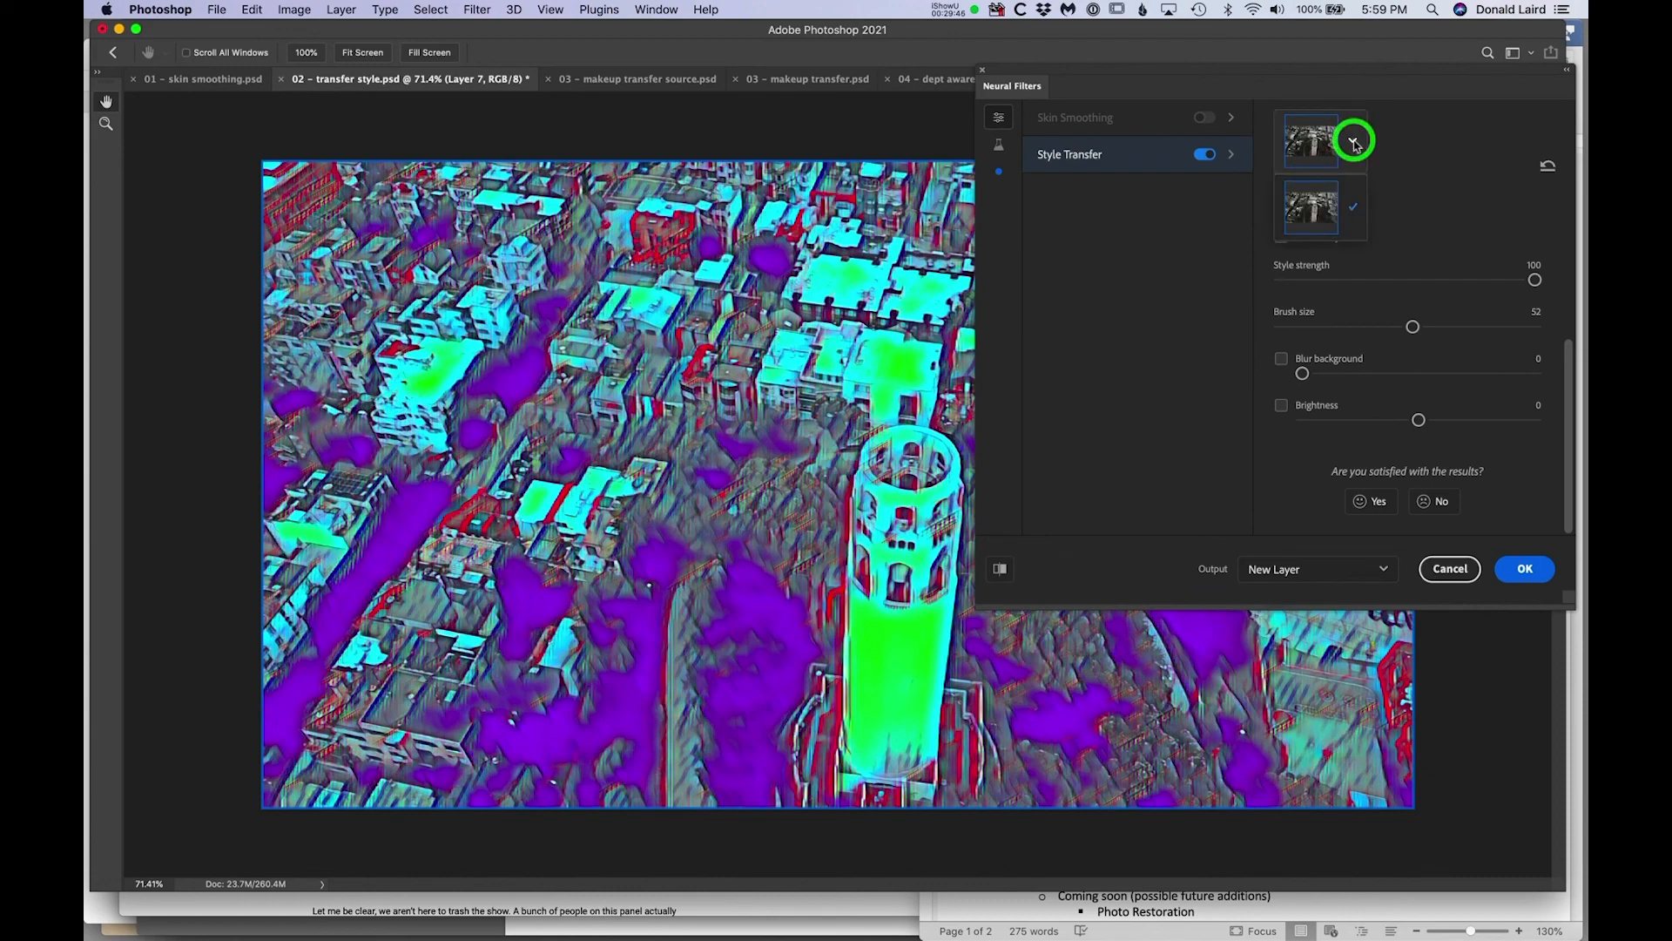
{"action": "left_click", "coordinate": [1426, 162]}
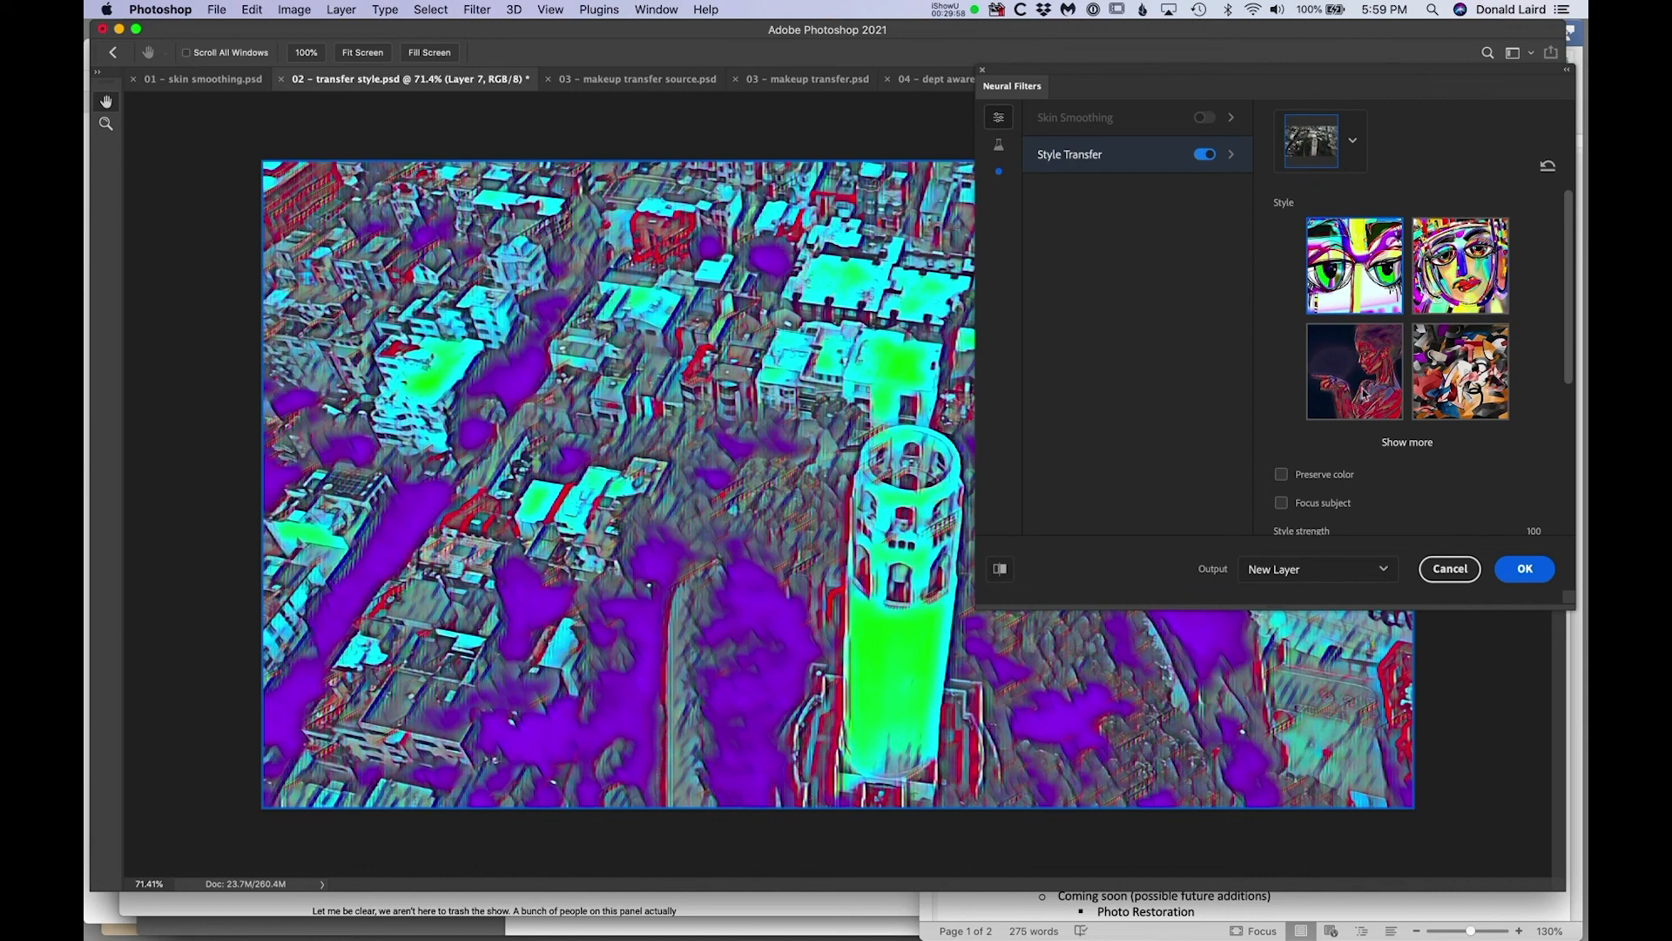
{"action": "left_click", "coordinate": [1400, 444]}
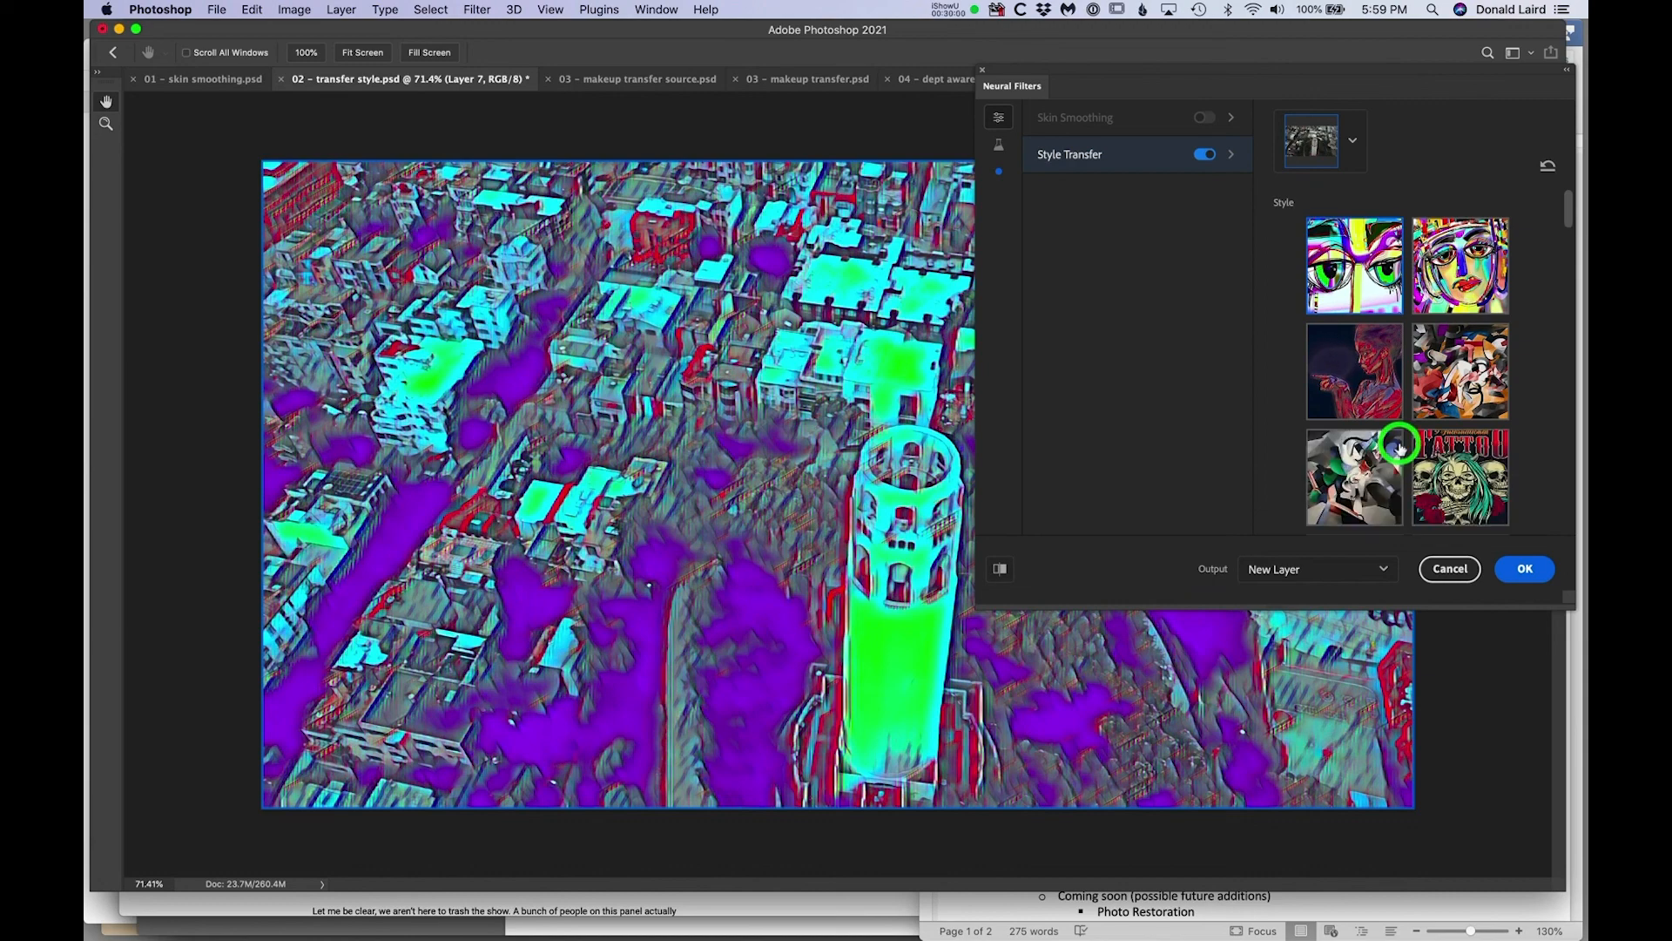
{"action": "scroll", "coordinate": [1429, 475], "scroll_direction": "down", "scroll_amount": 5}
{"action": "scroll", "coordinate": [1452, 479], "scroll_direction": "down", "scroll_amount": 10}
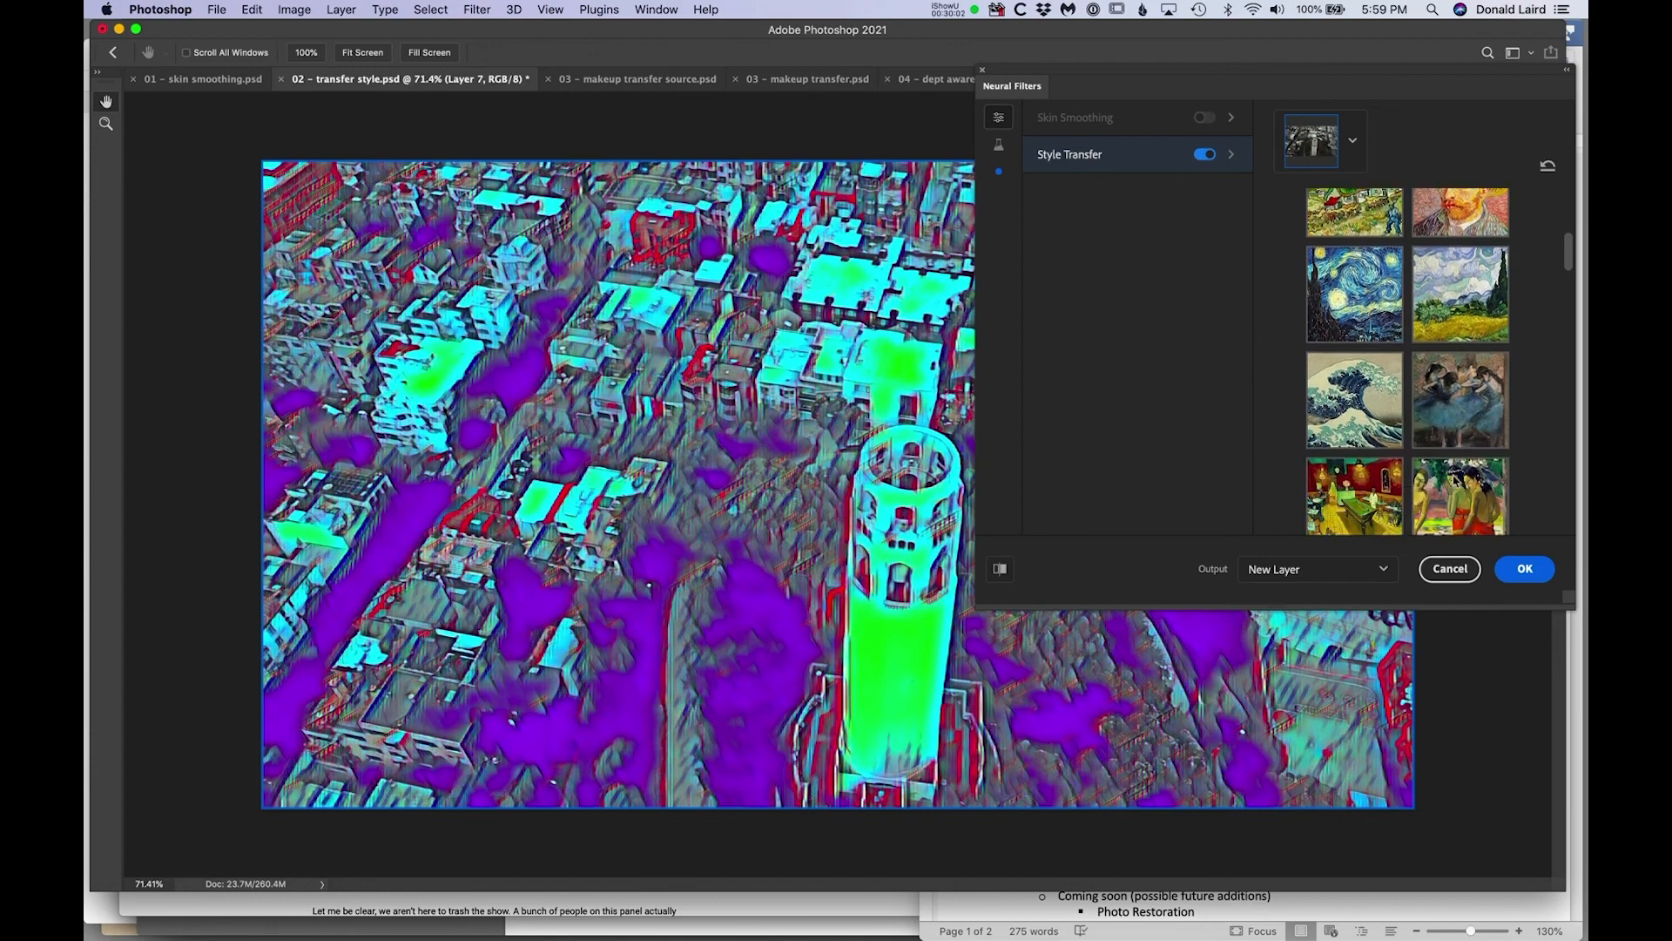
{"action": "scroll", "coordinate": [1452, 480], "scroll_direction": "down", "scroll_amount": 5}
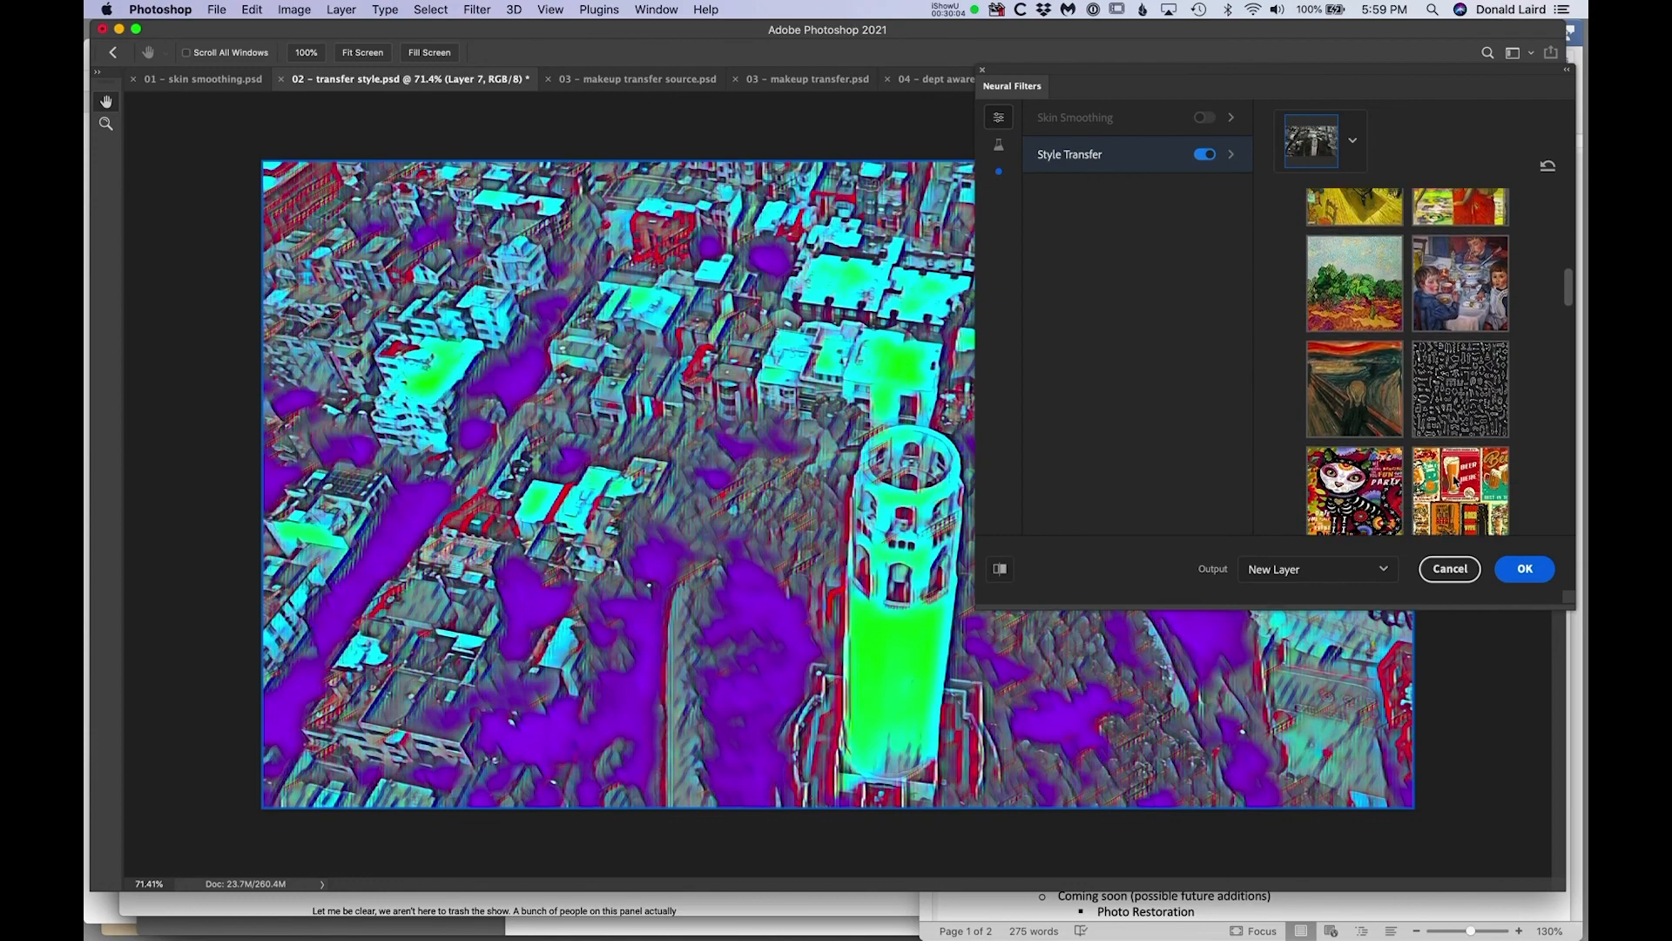
{"action": "scroll", "coordinate": [1453, 480], "scroll_direction": "down", "scroll_amount": 8}
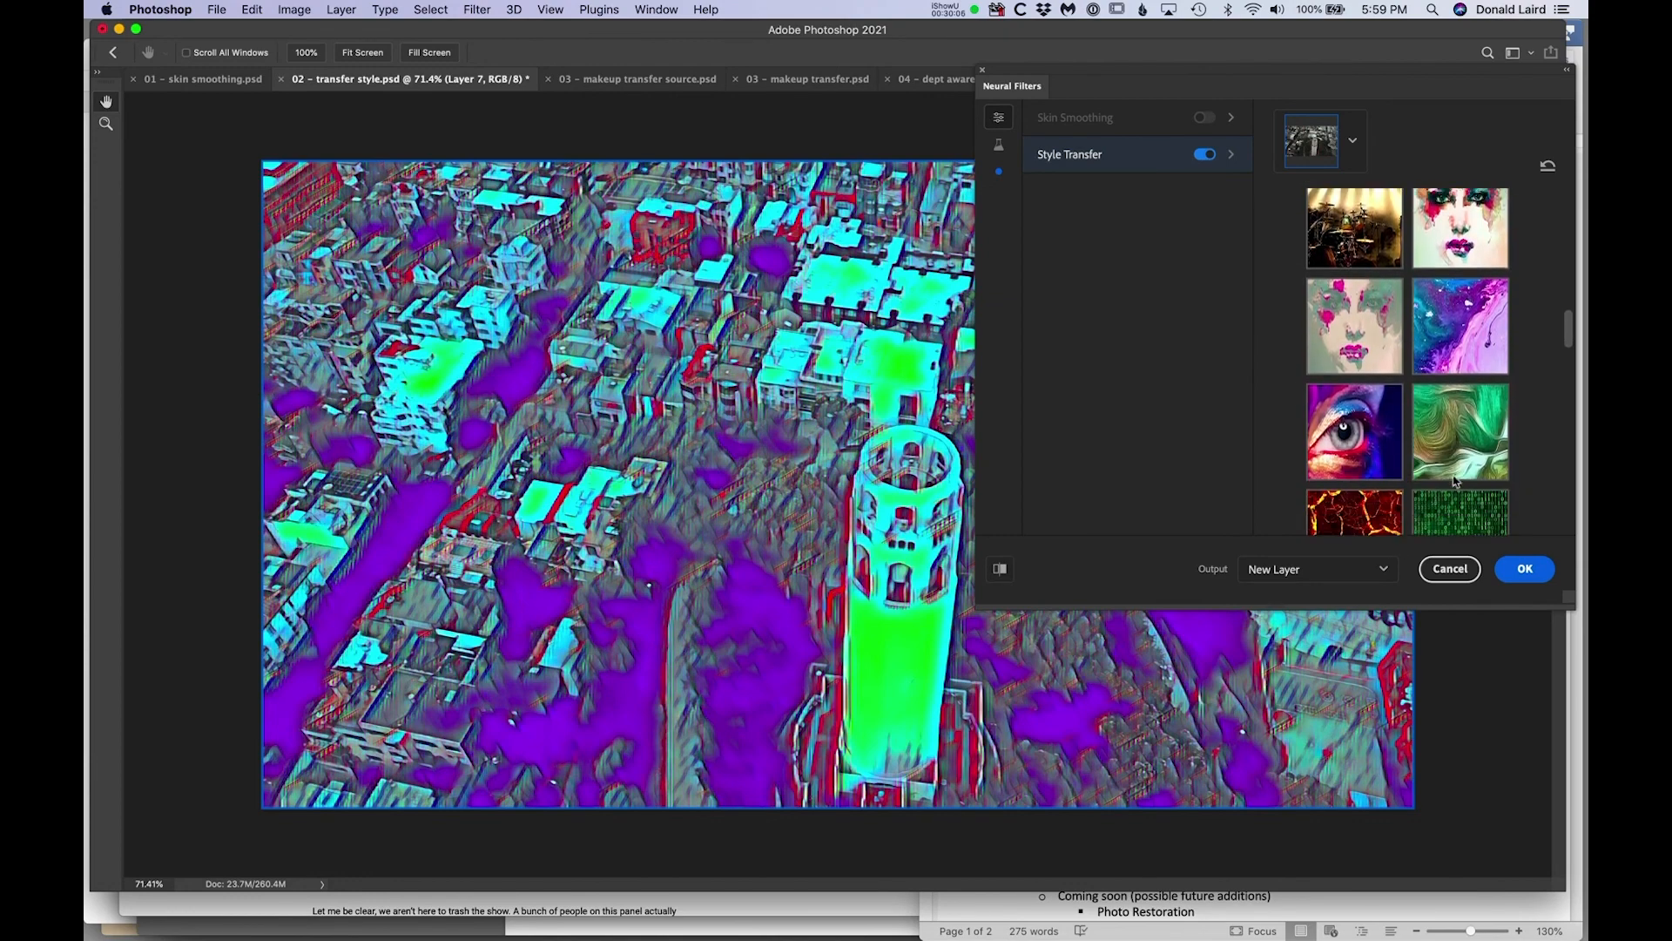
{"action": "scroll", "coordinate": [1453, 480], "scroll_direction": "down", "scroll_amount": 8}
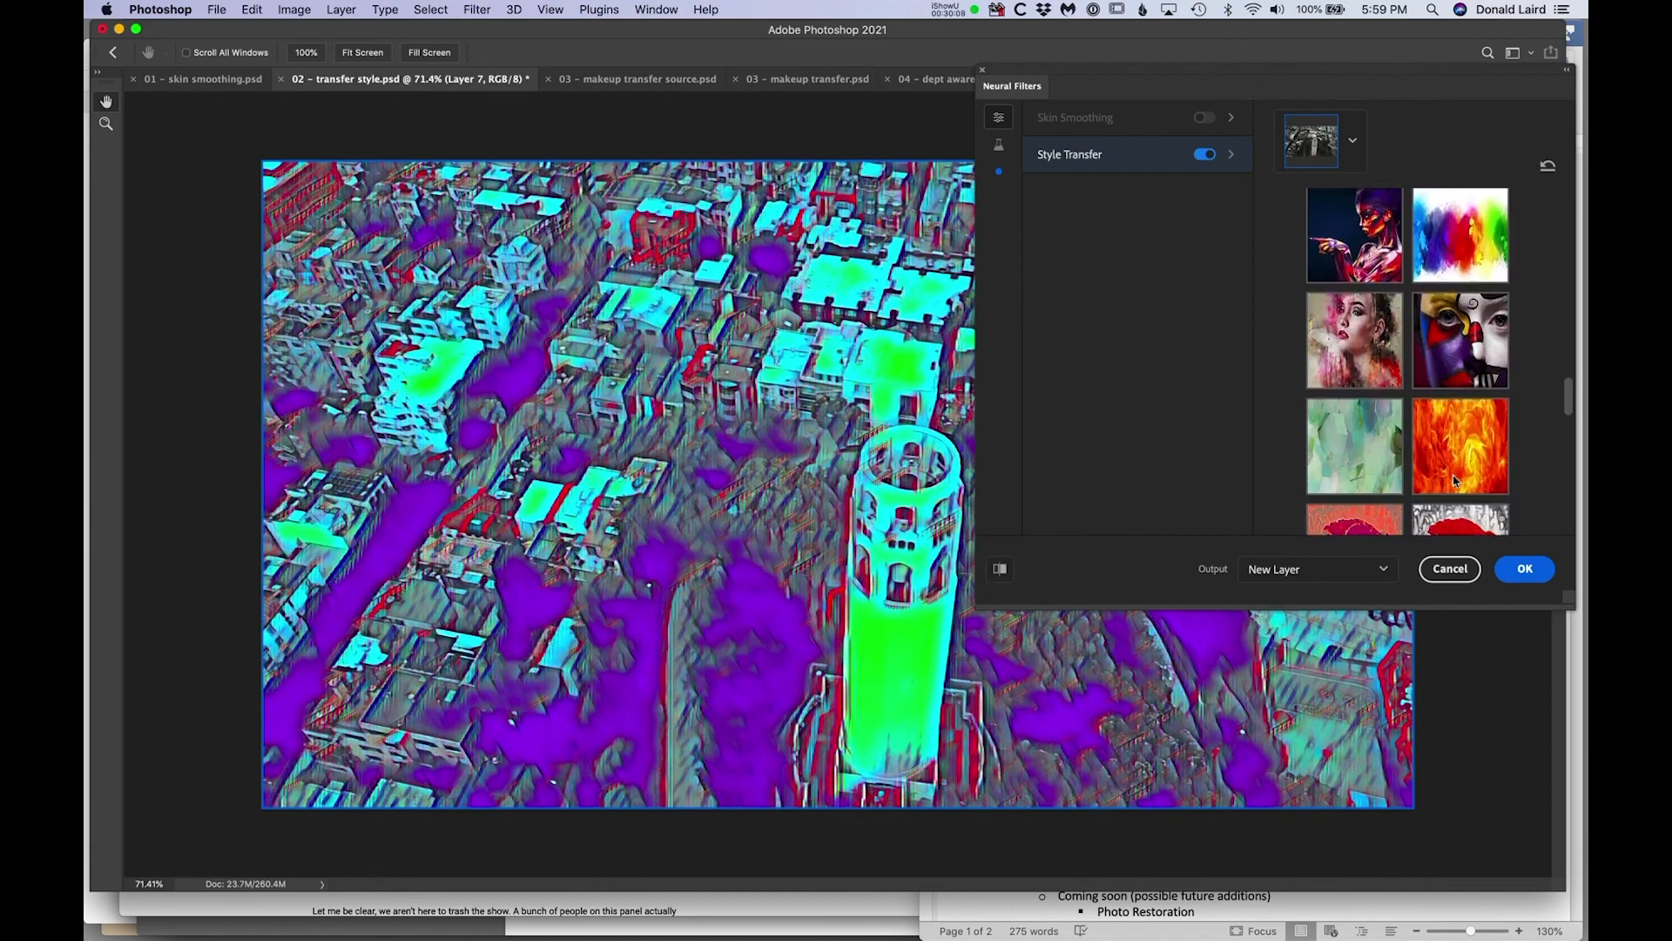
{"action": "scroll", "coordinate": [1454, 480], "scroll_direction": "down", "scroll_amount": 8}
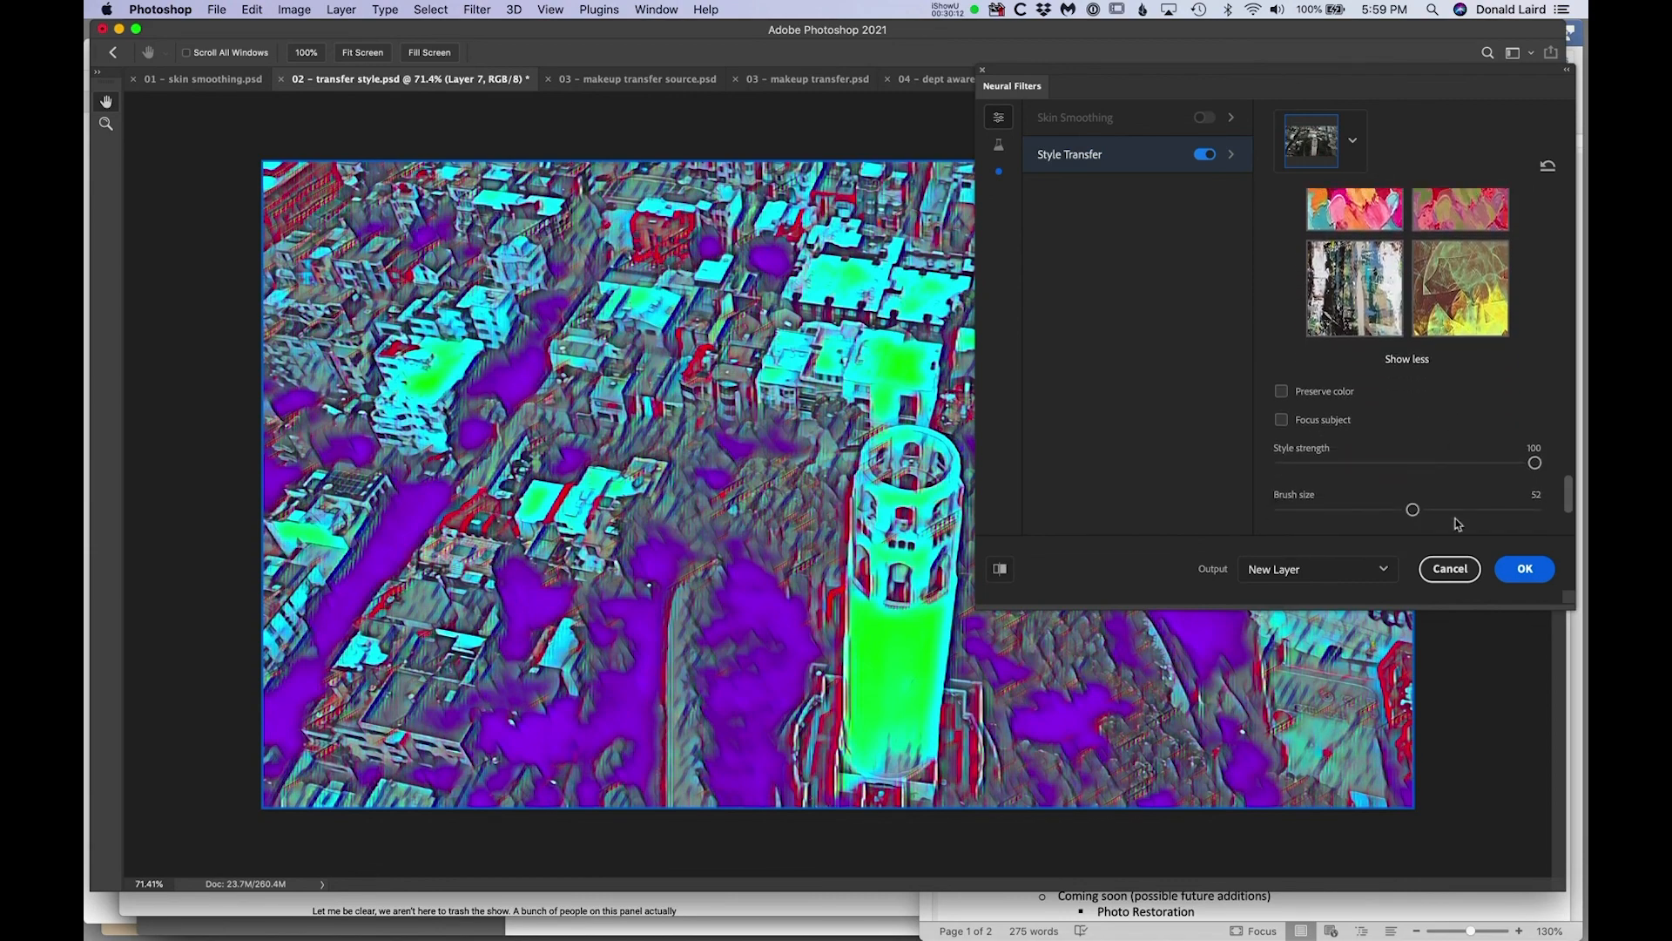
{"action": "left_click", "coordinate": [1453, 573]}
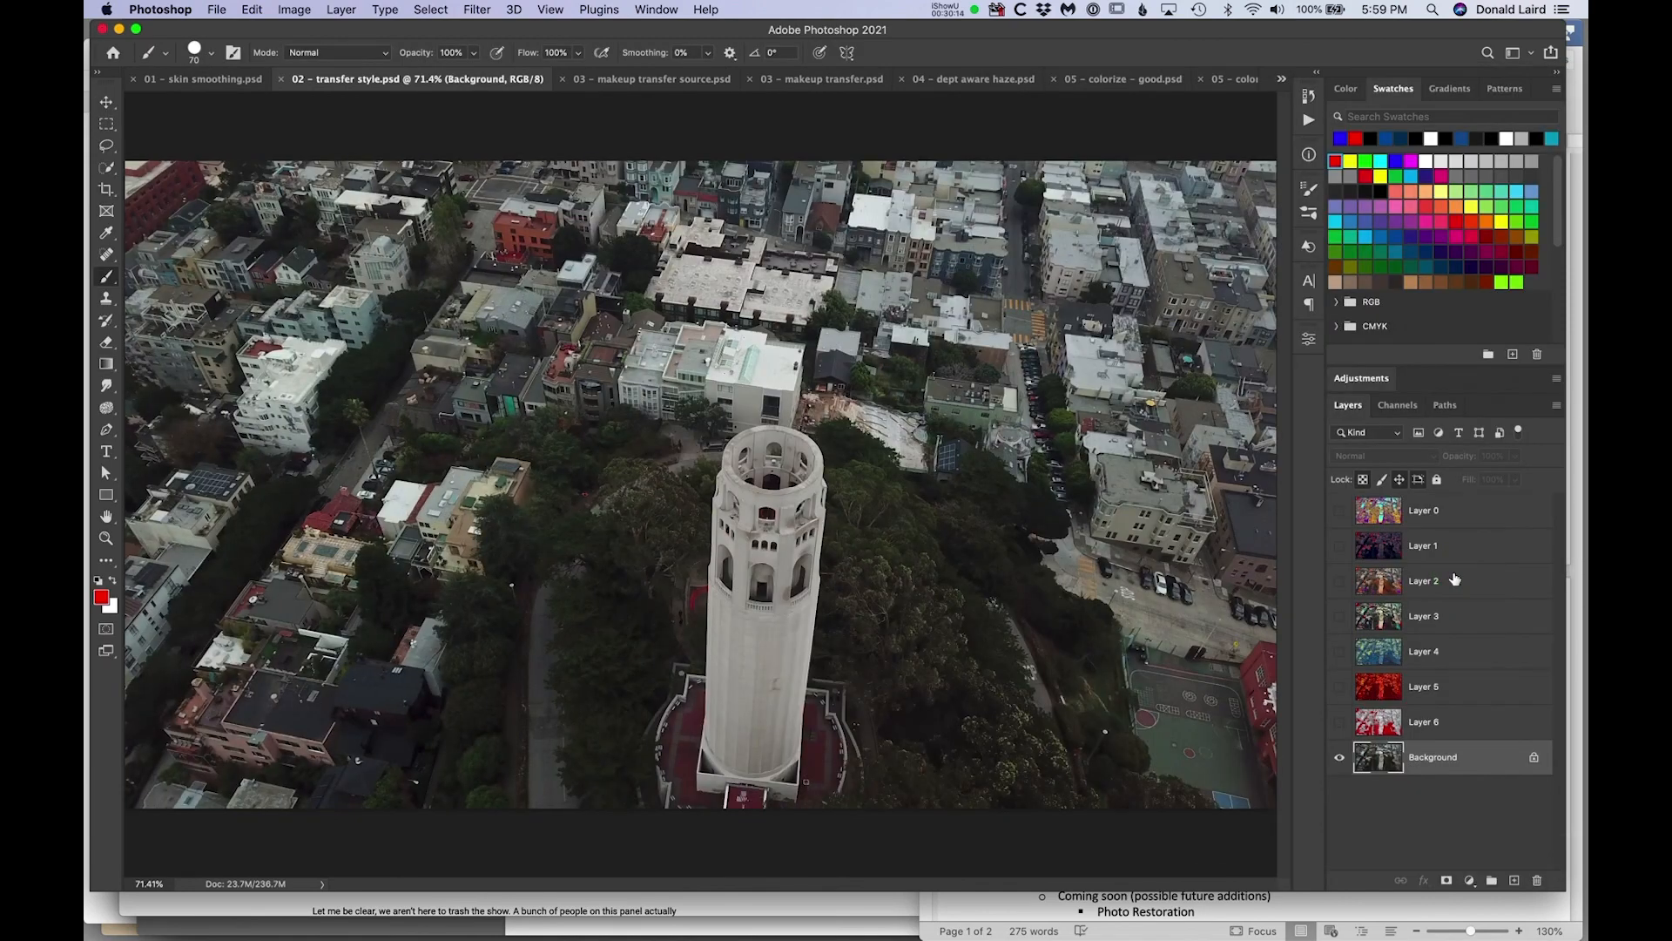
Reveal the prepared style results one by one from Layer 6 up to Layer 0, ending with only the Background visible.
{"action": "left_click", "coordinate": [1339, 722]}
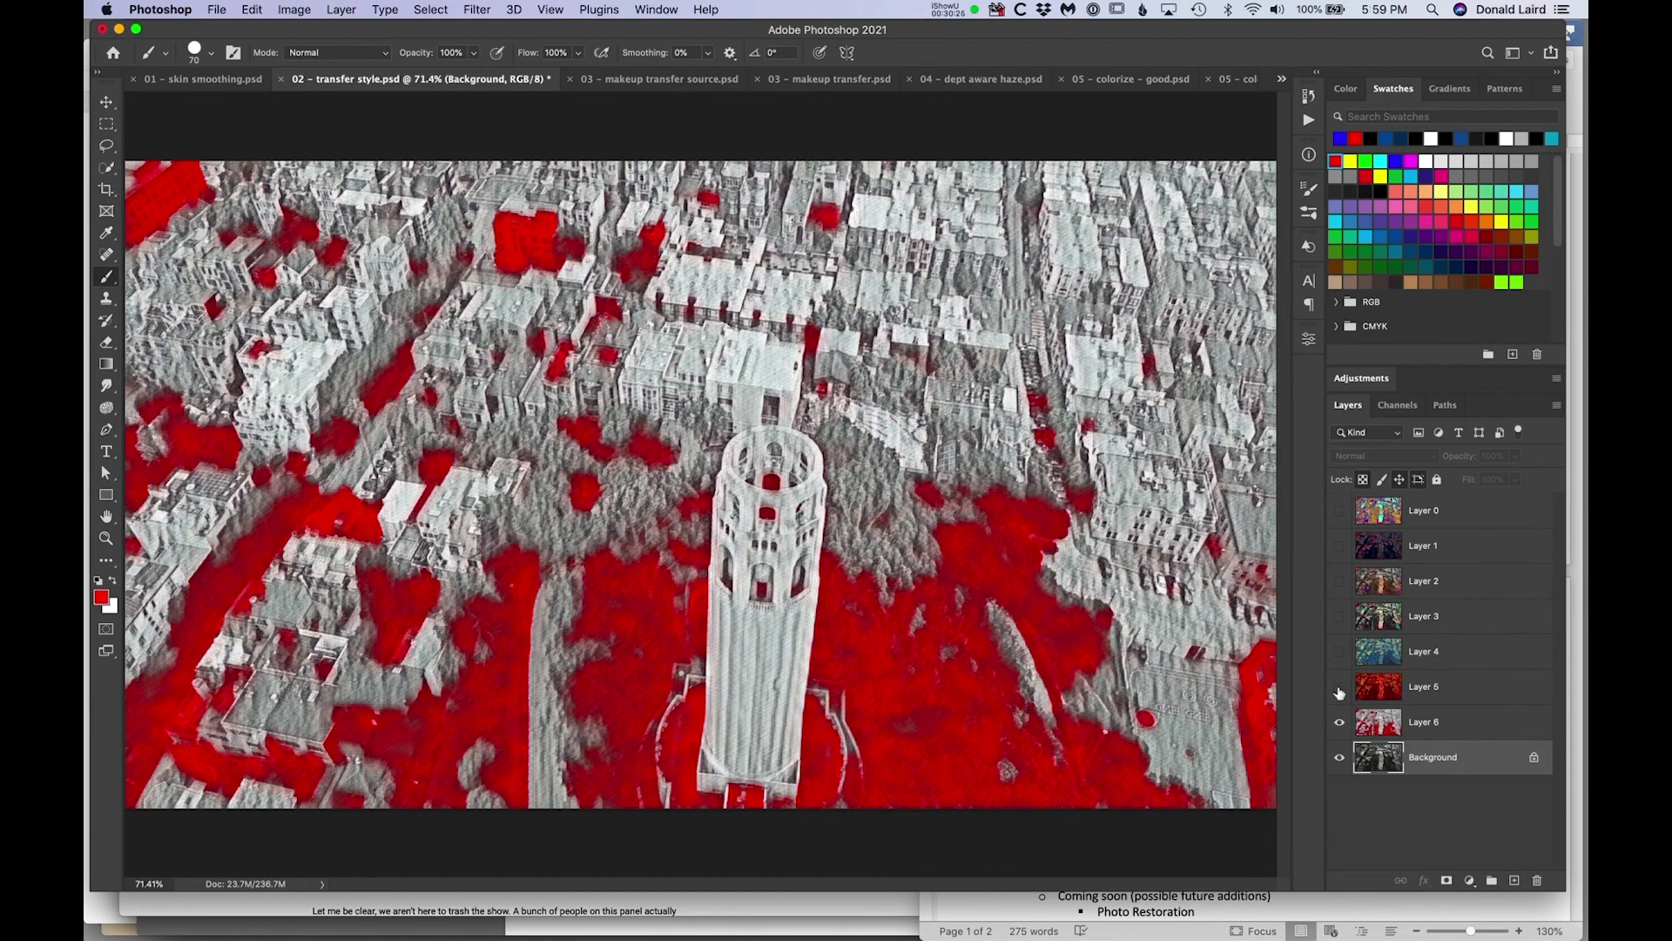
{"action": "left_click", "coordinate": [1339, 688]}
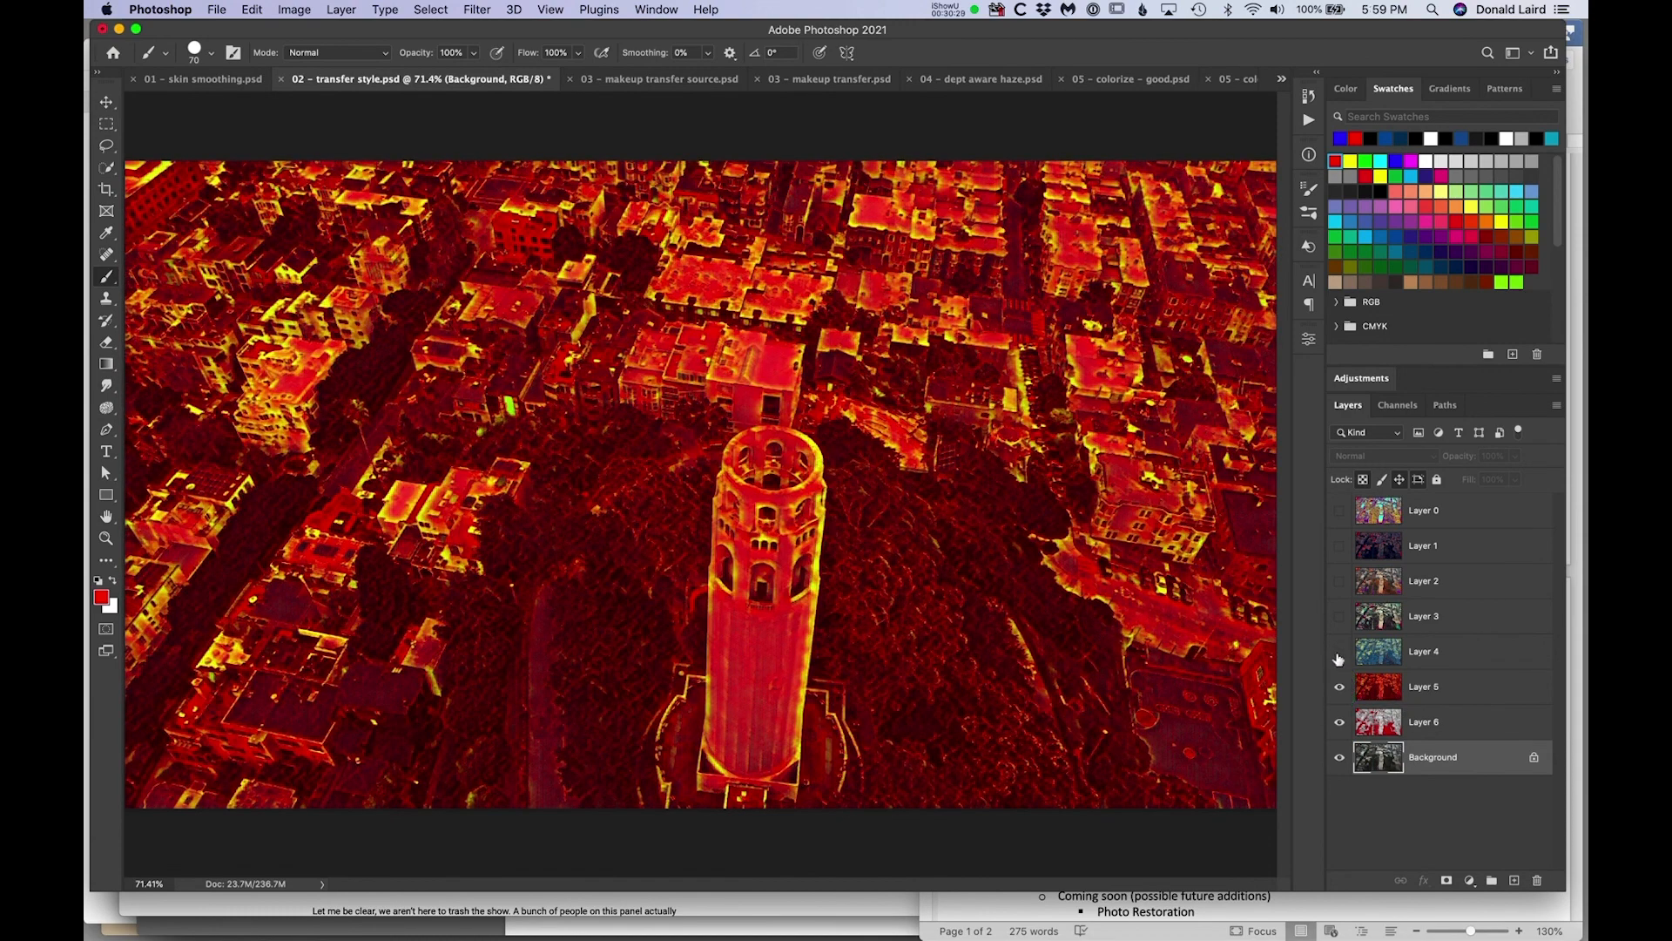
{"action": "left_click", "coordinate": [1338, 655]}
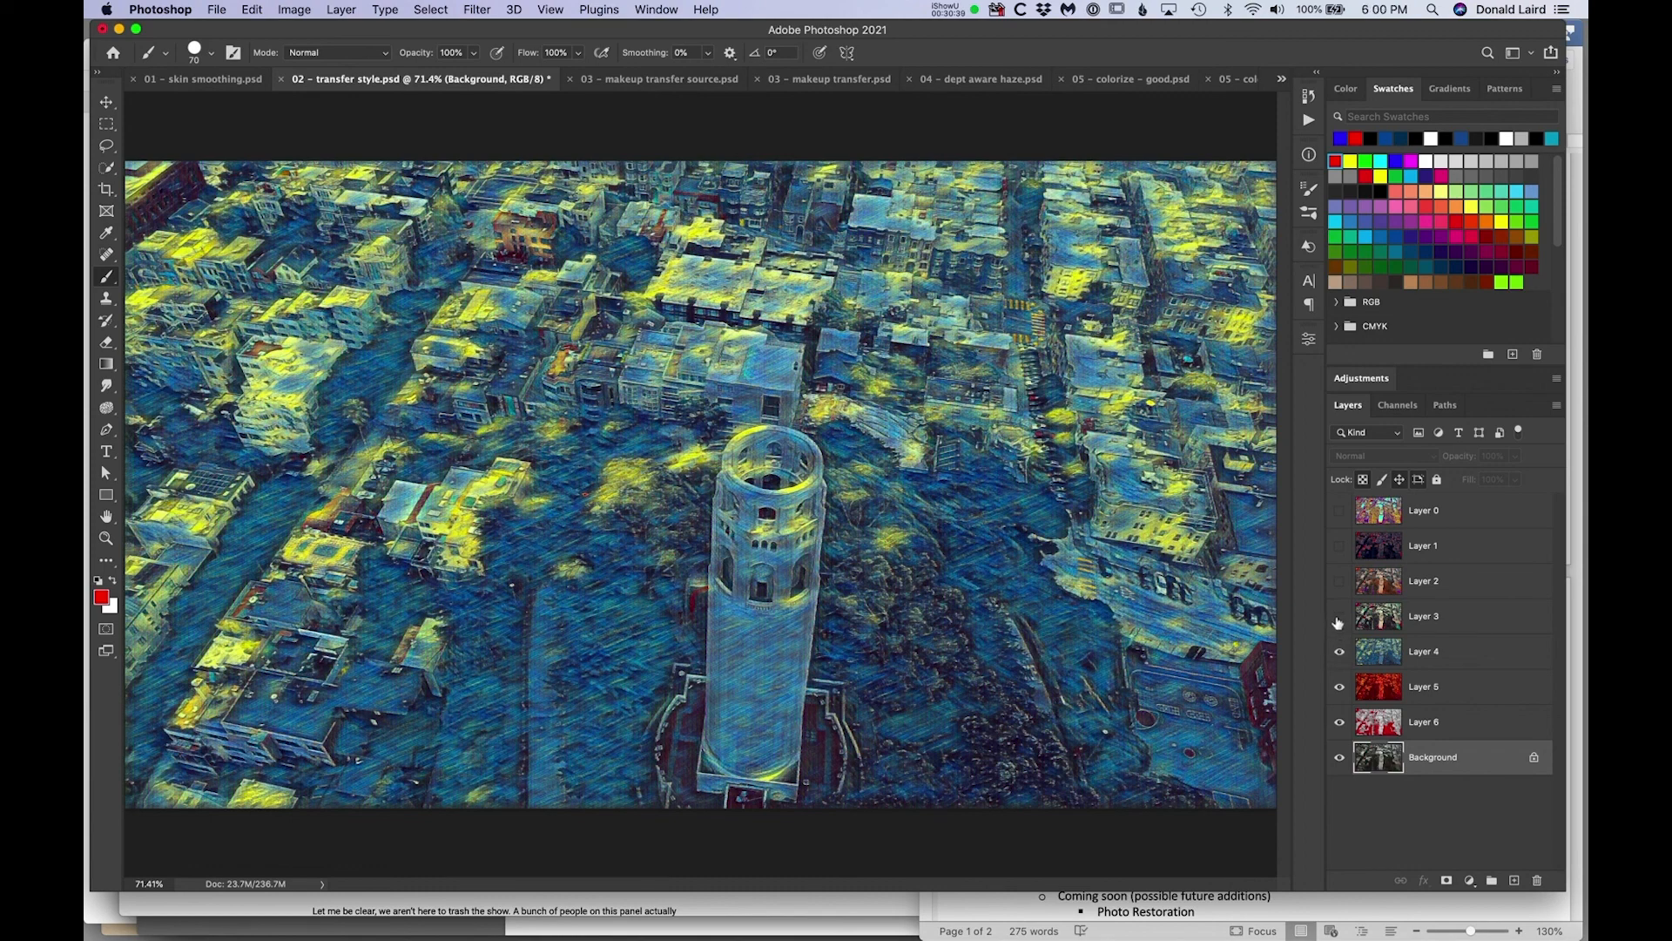
{"action": "left_click", "coordinate": [1339, 618]}
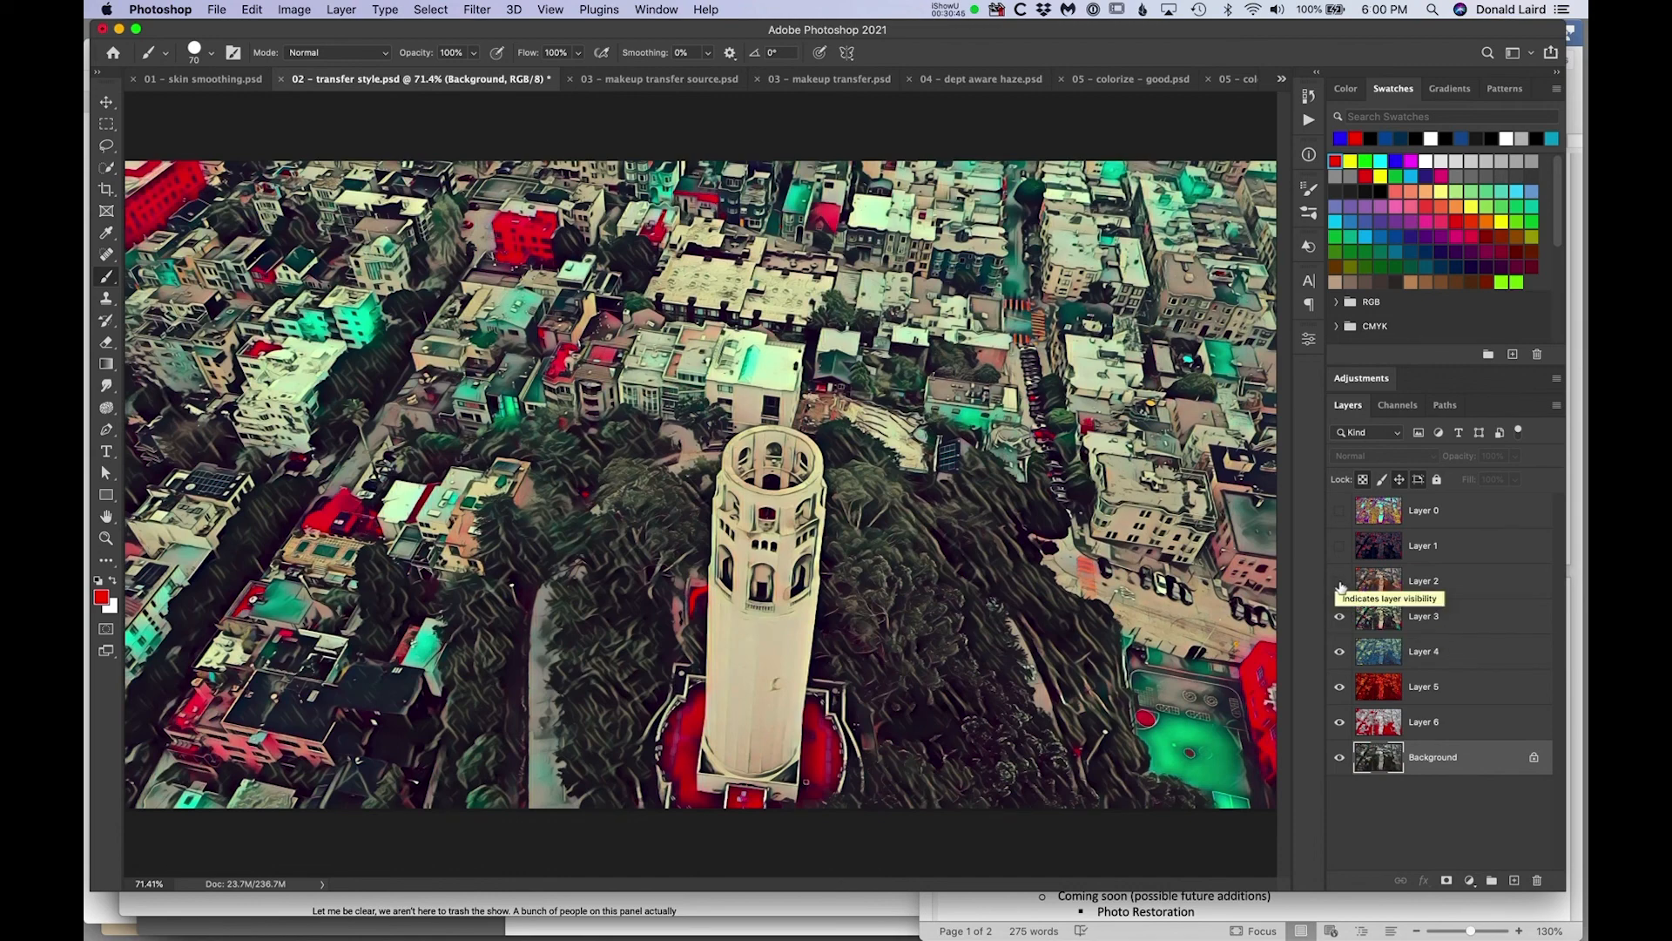
{"action": "left_click", "coordinate": [1339, 582]}
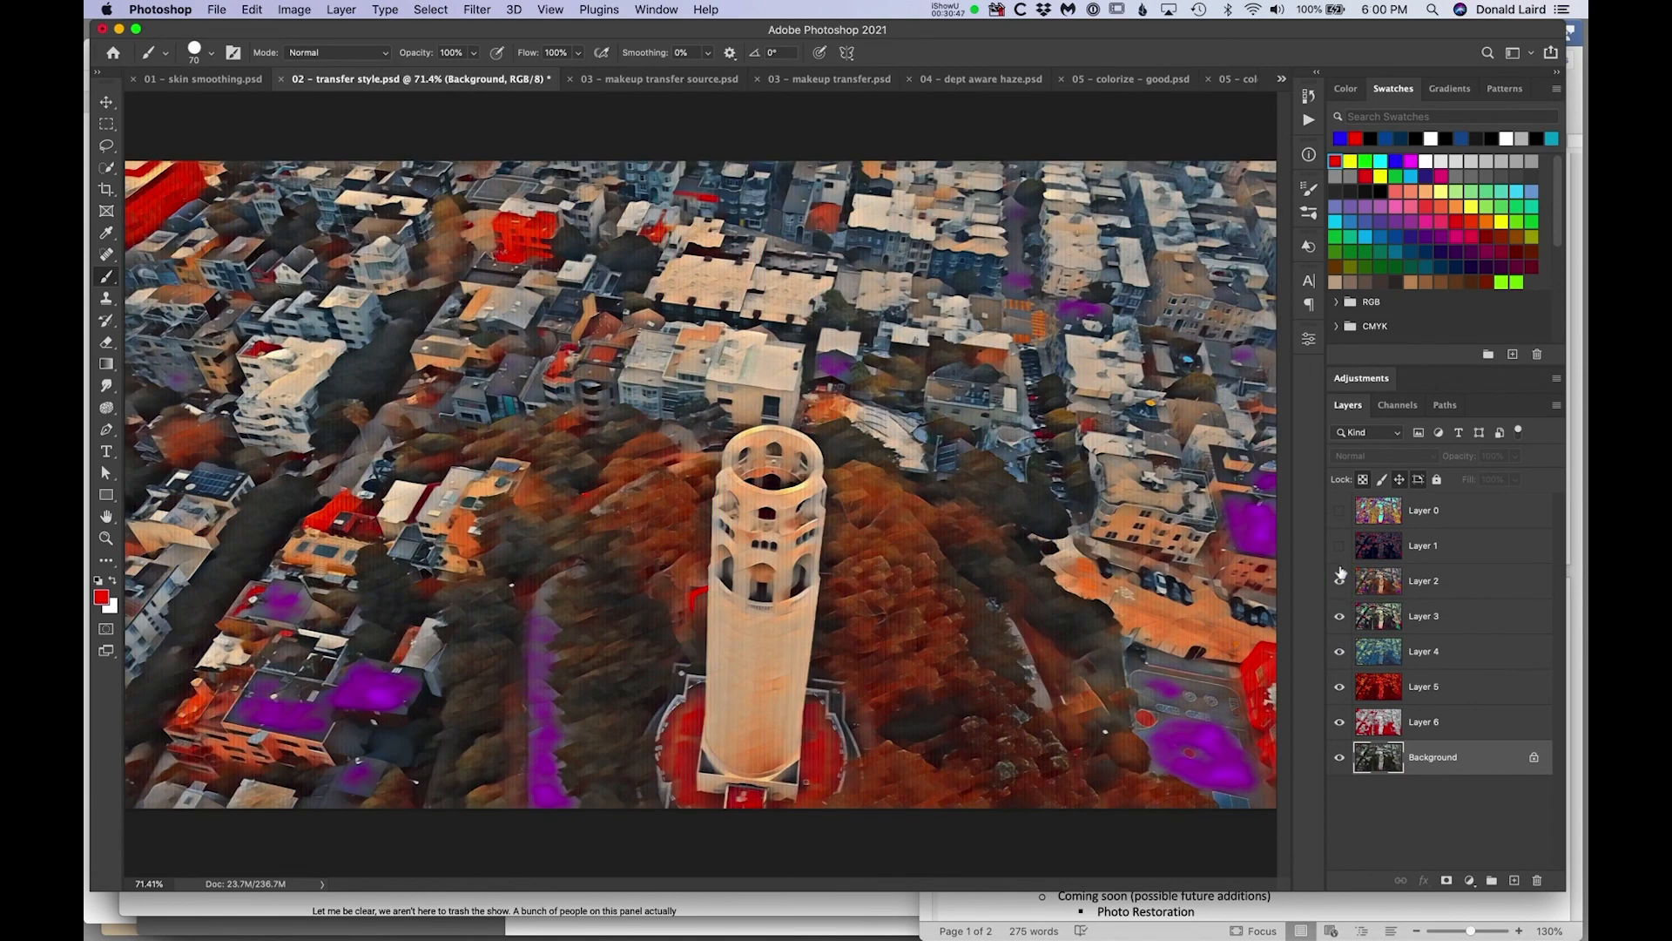
{"action": "left_click", "coordinate": [1340, 547]}
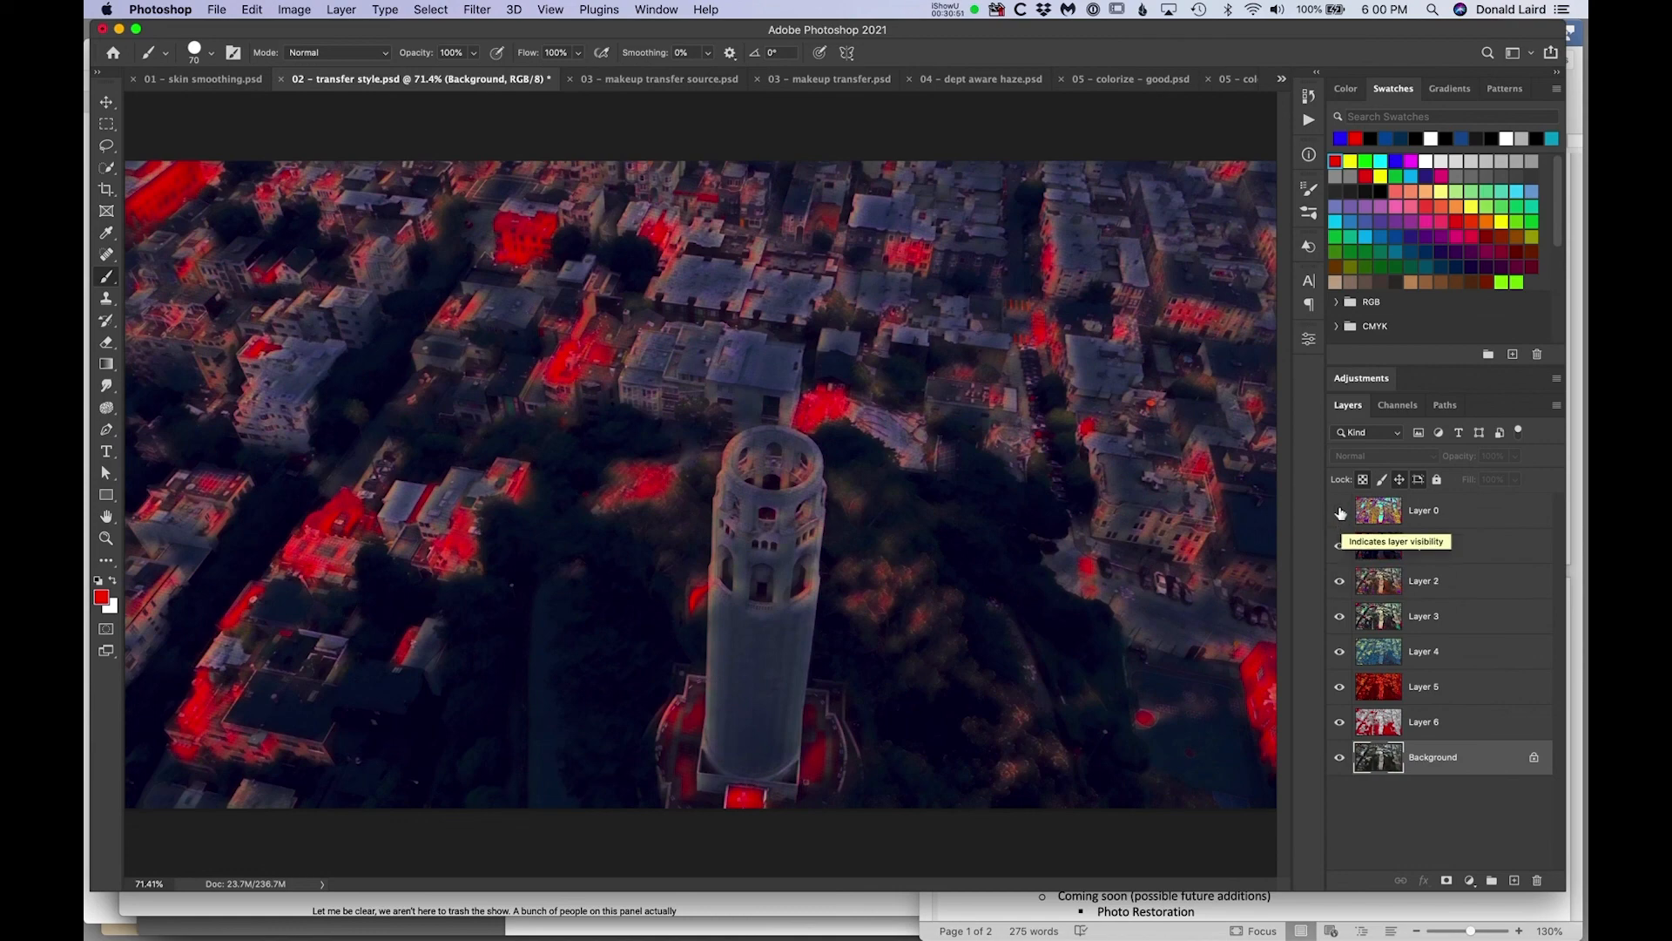
{"action": "left_click", "coordinate": [1340, 511]}
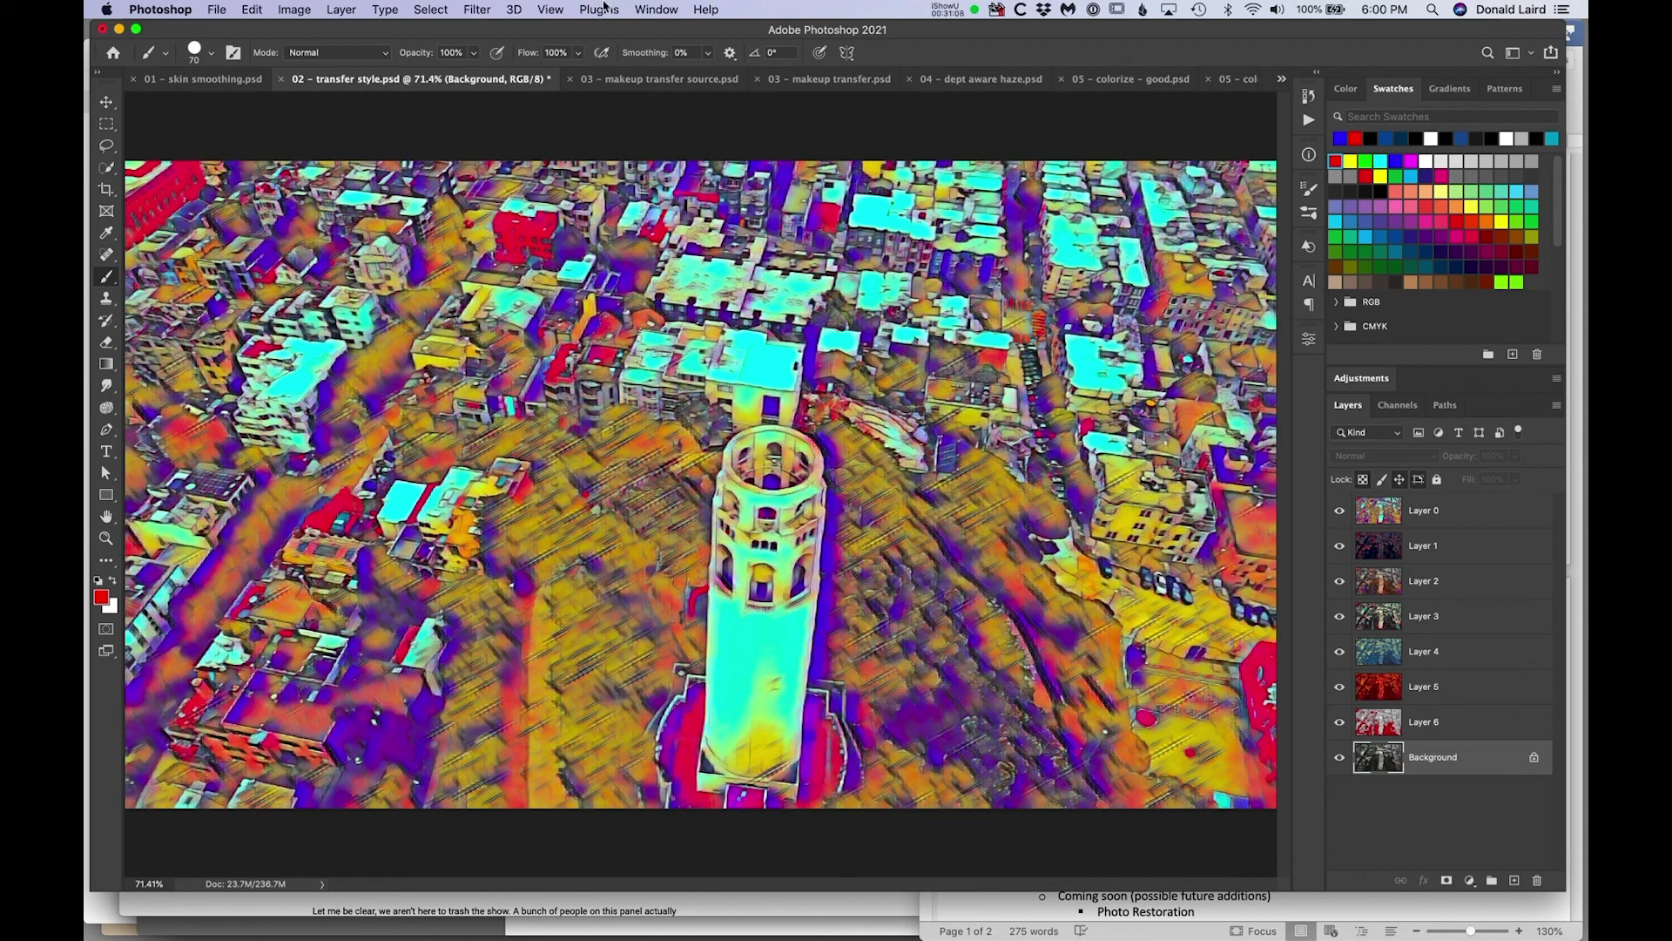
{"action": "left_click", "coordinate": [1340, 758], "text": "alt"}
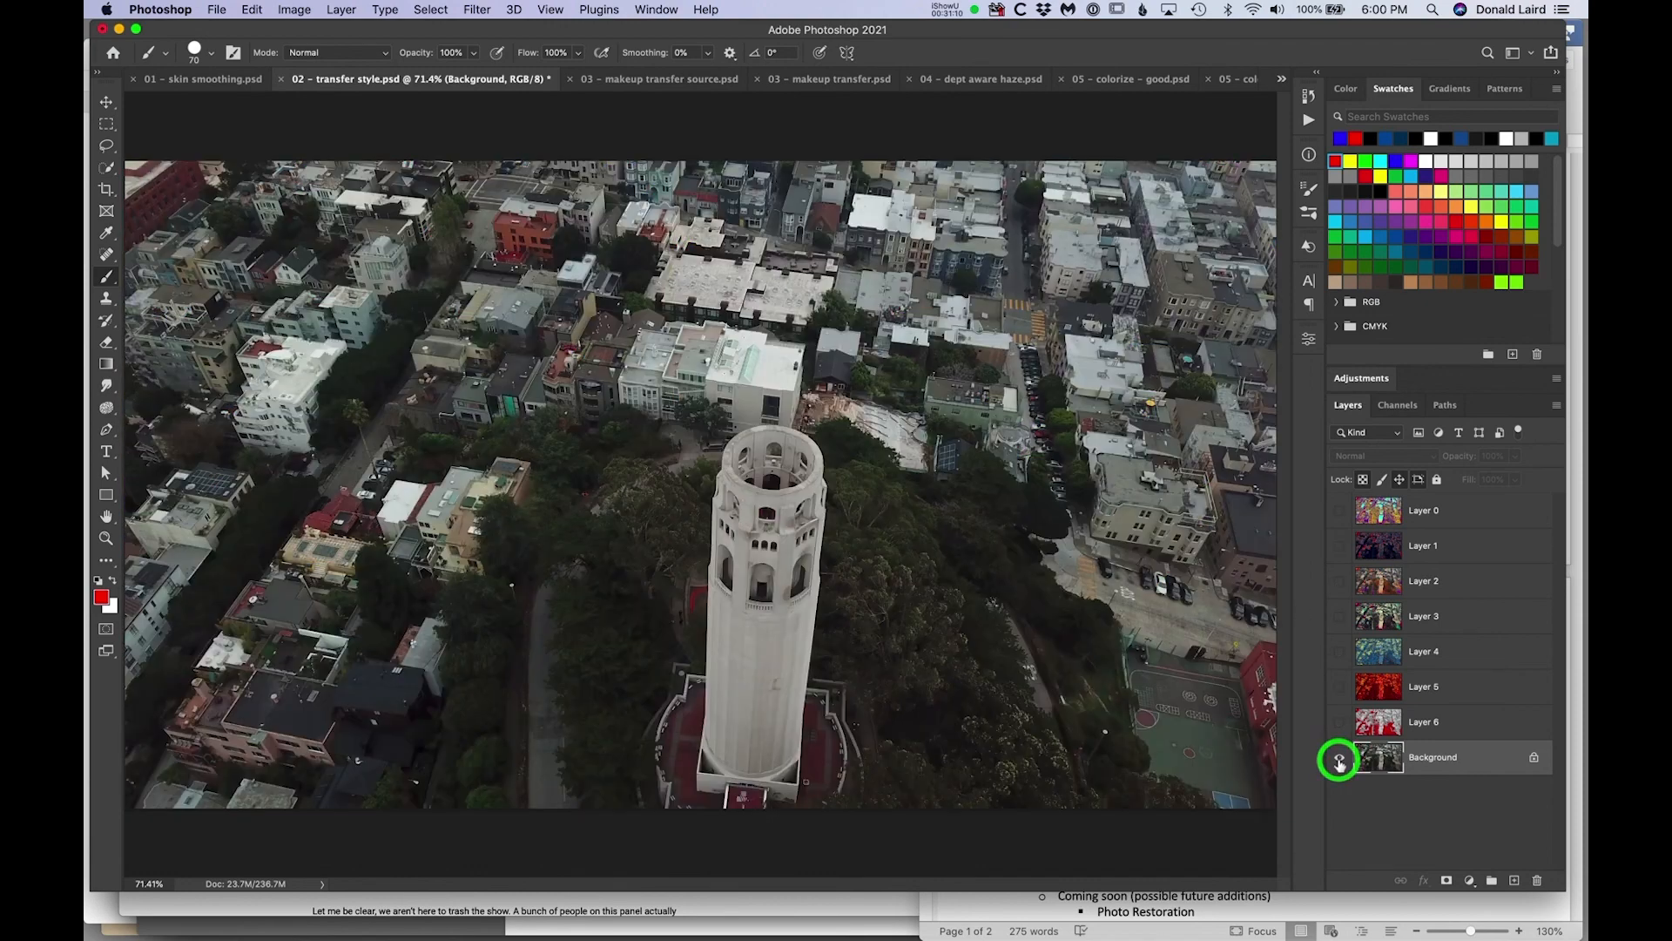
Open Neural Filters on the city photo, examine the list of beta filters, and cancel without applying any.
{"action": "left_click", "coordinate": [477, 10]}
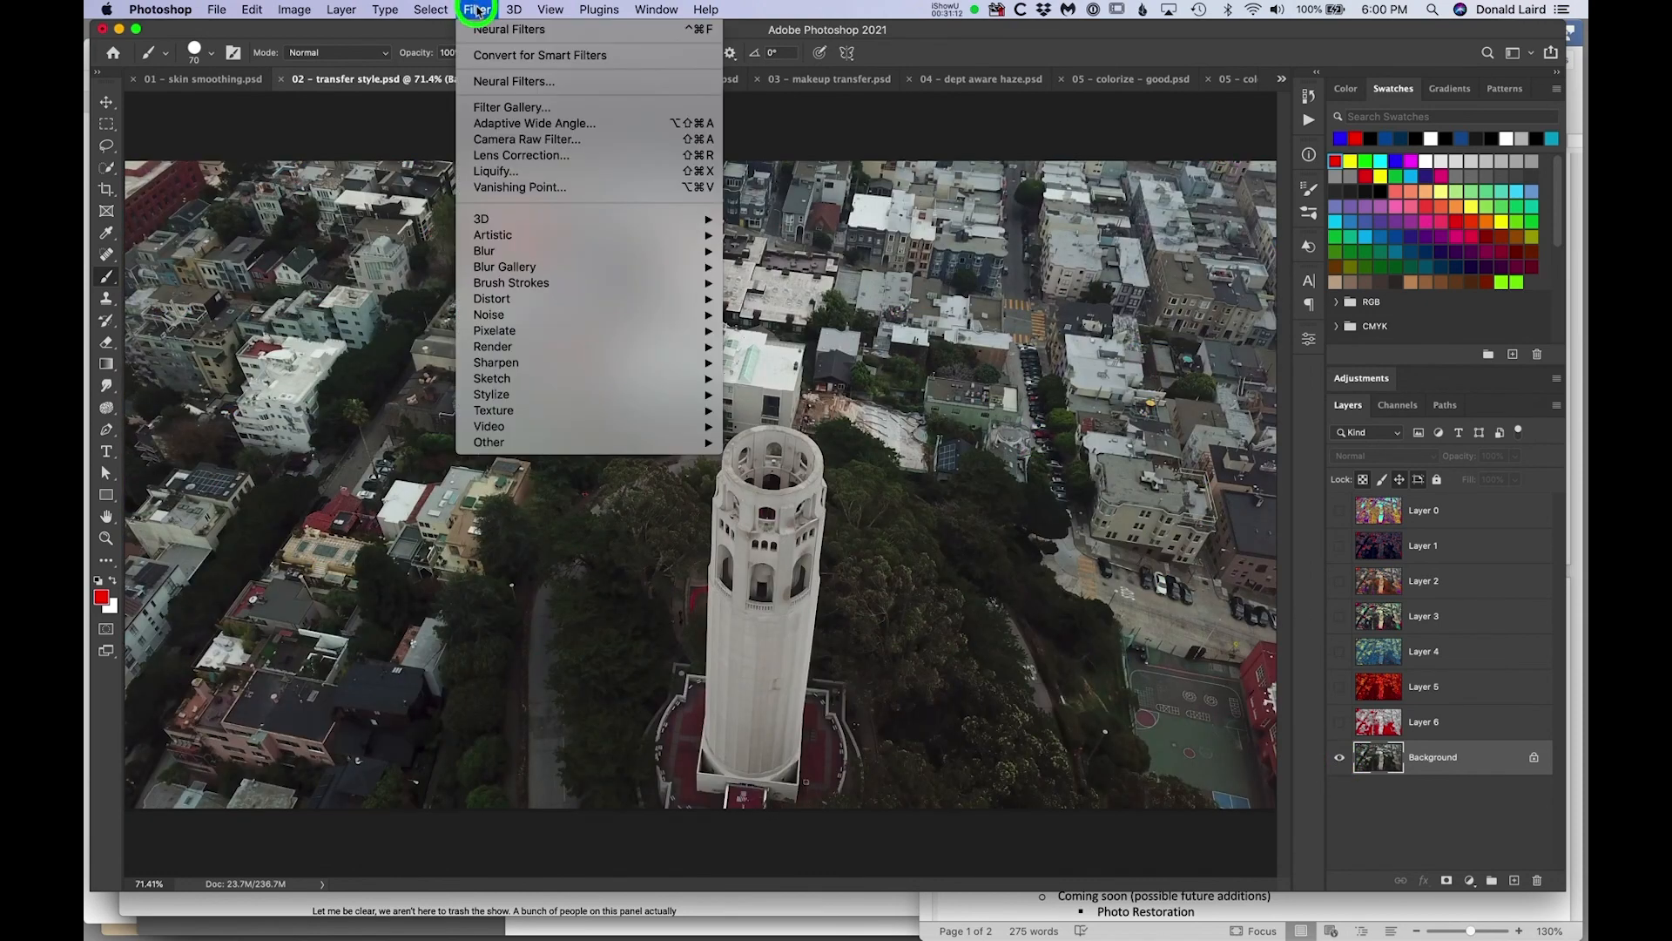
{"action": "left_click", "coordinate": [493, 82]}
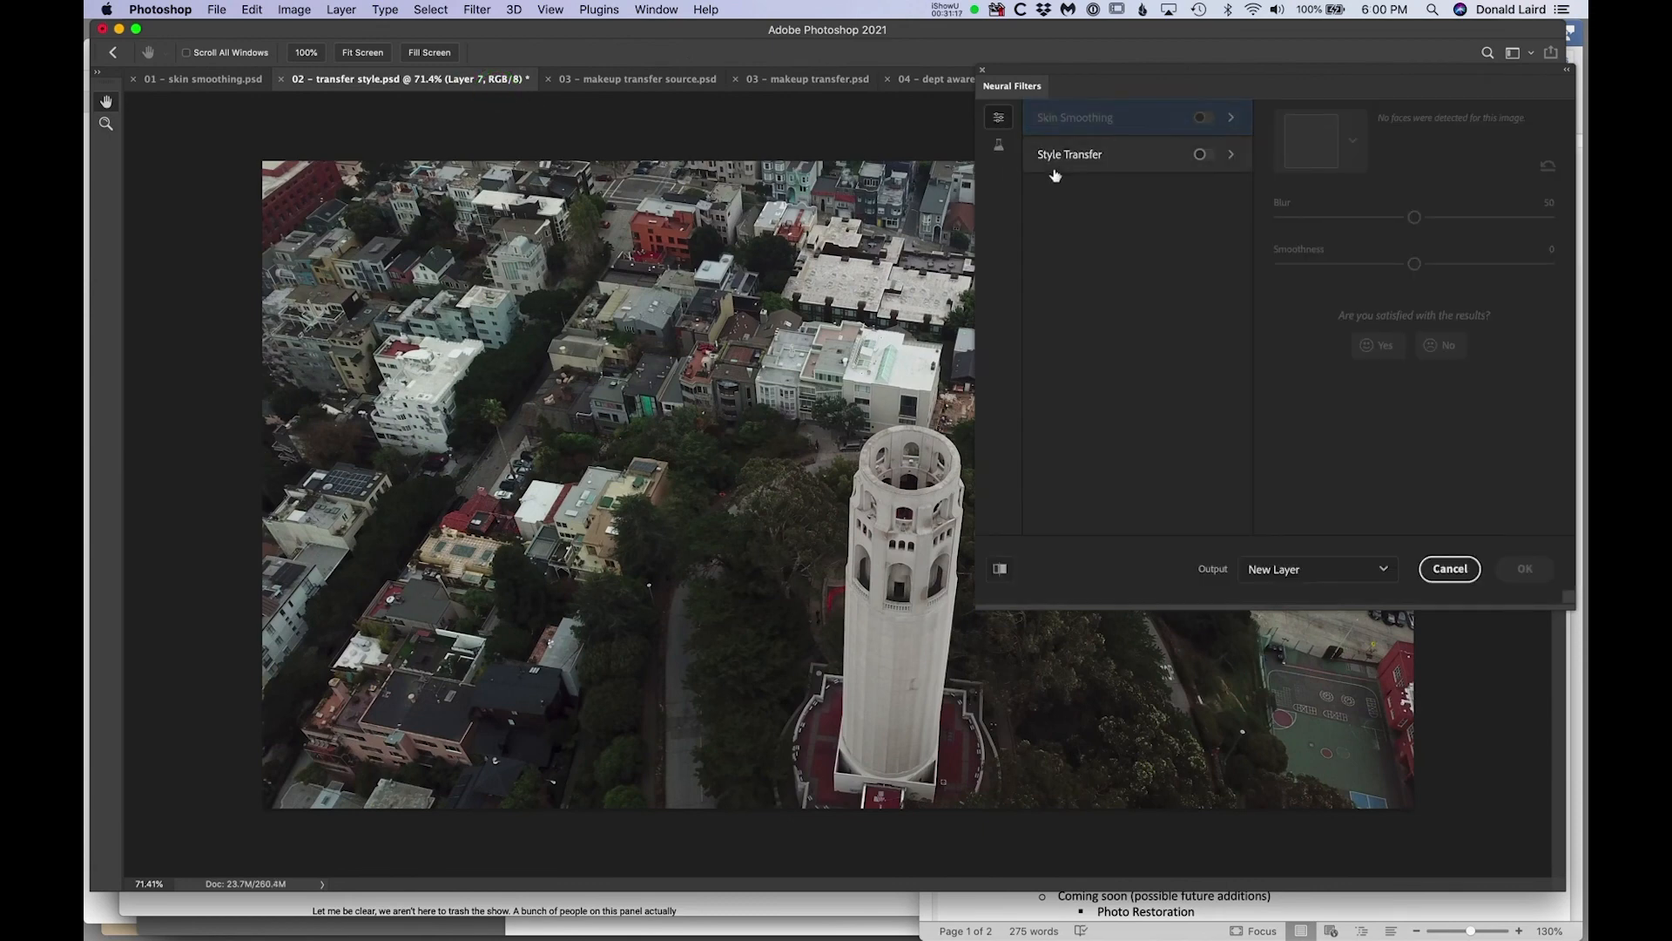
{"action": "left_click", "coordinate": [999, 146]}
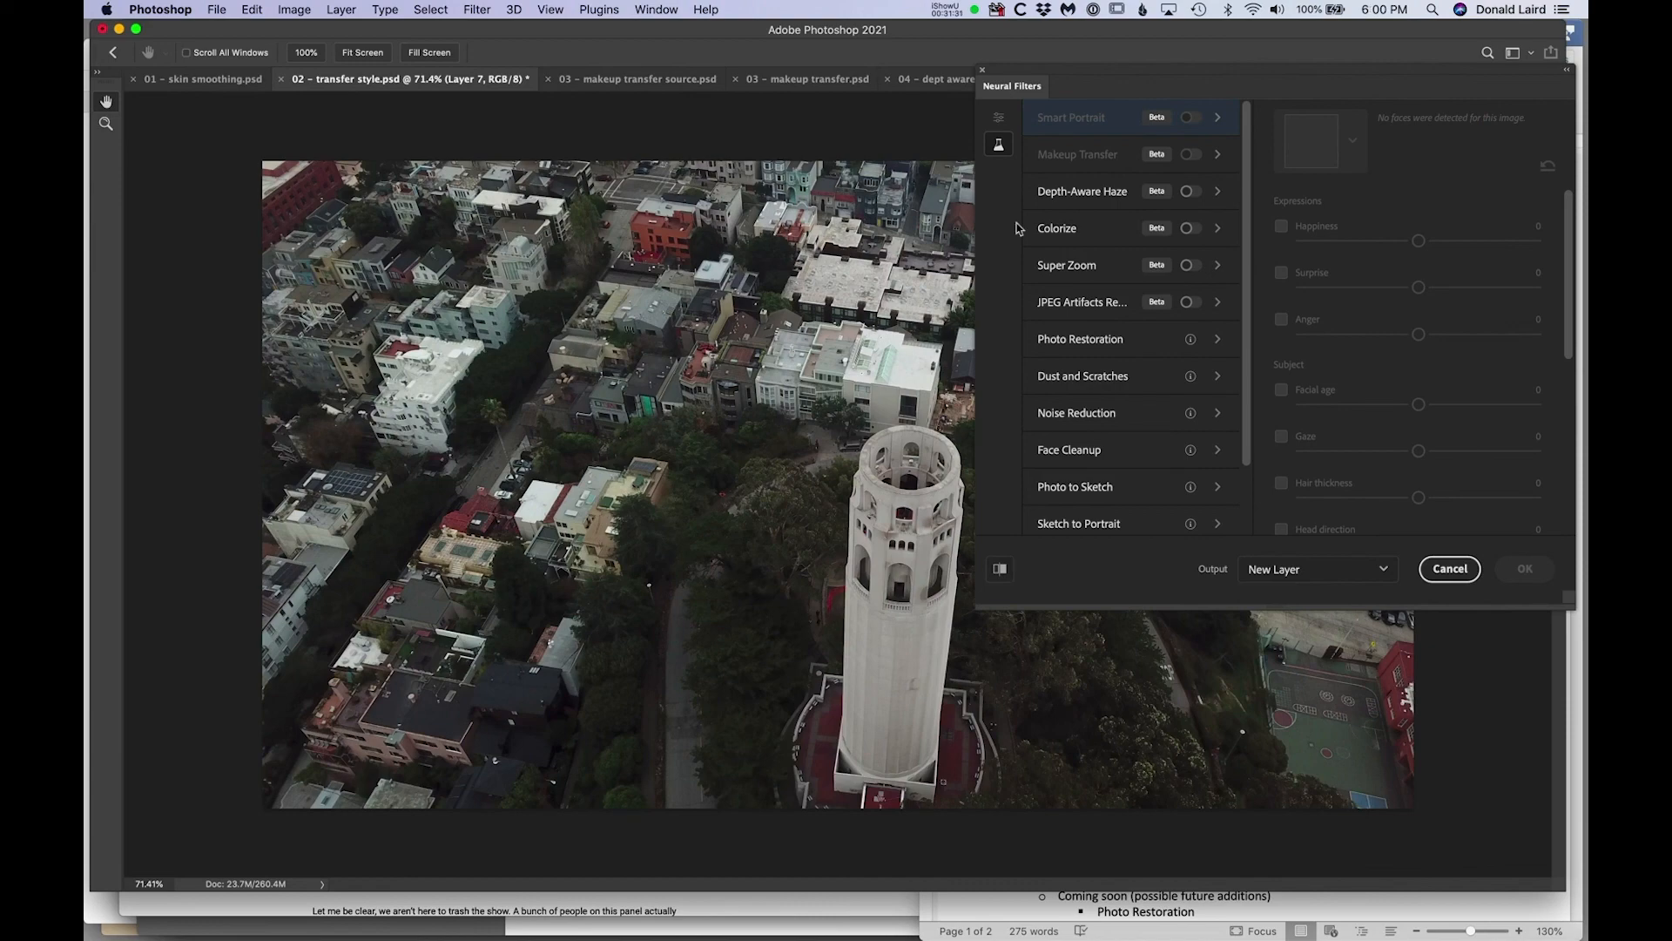
{"action": "left_click", "coordinate": [1452, 571]}
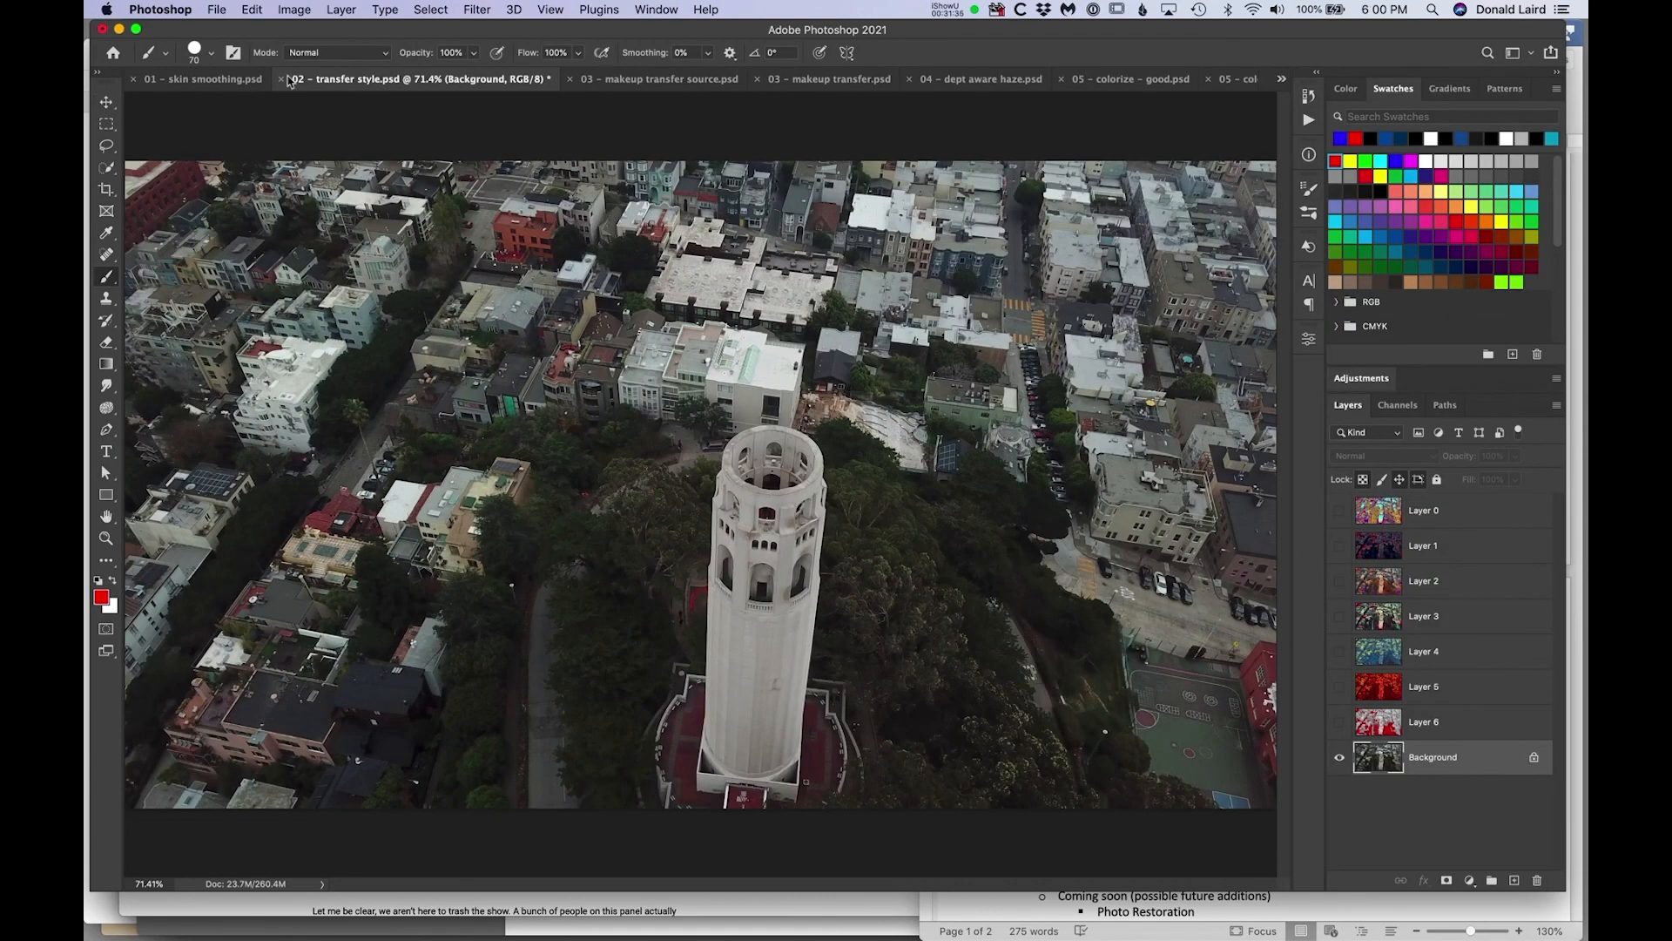
Close 02 - transfer style.psd and 01 - skin smoothing.psd without saving the changes.
{"action": "left_click", "coordinate": [281, 82]}
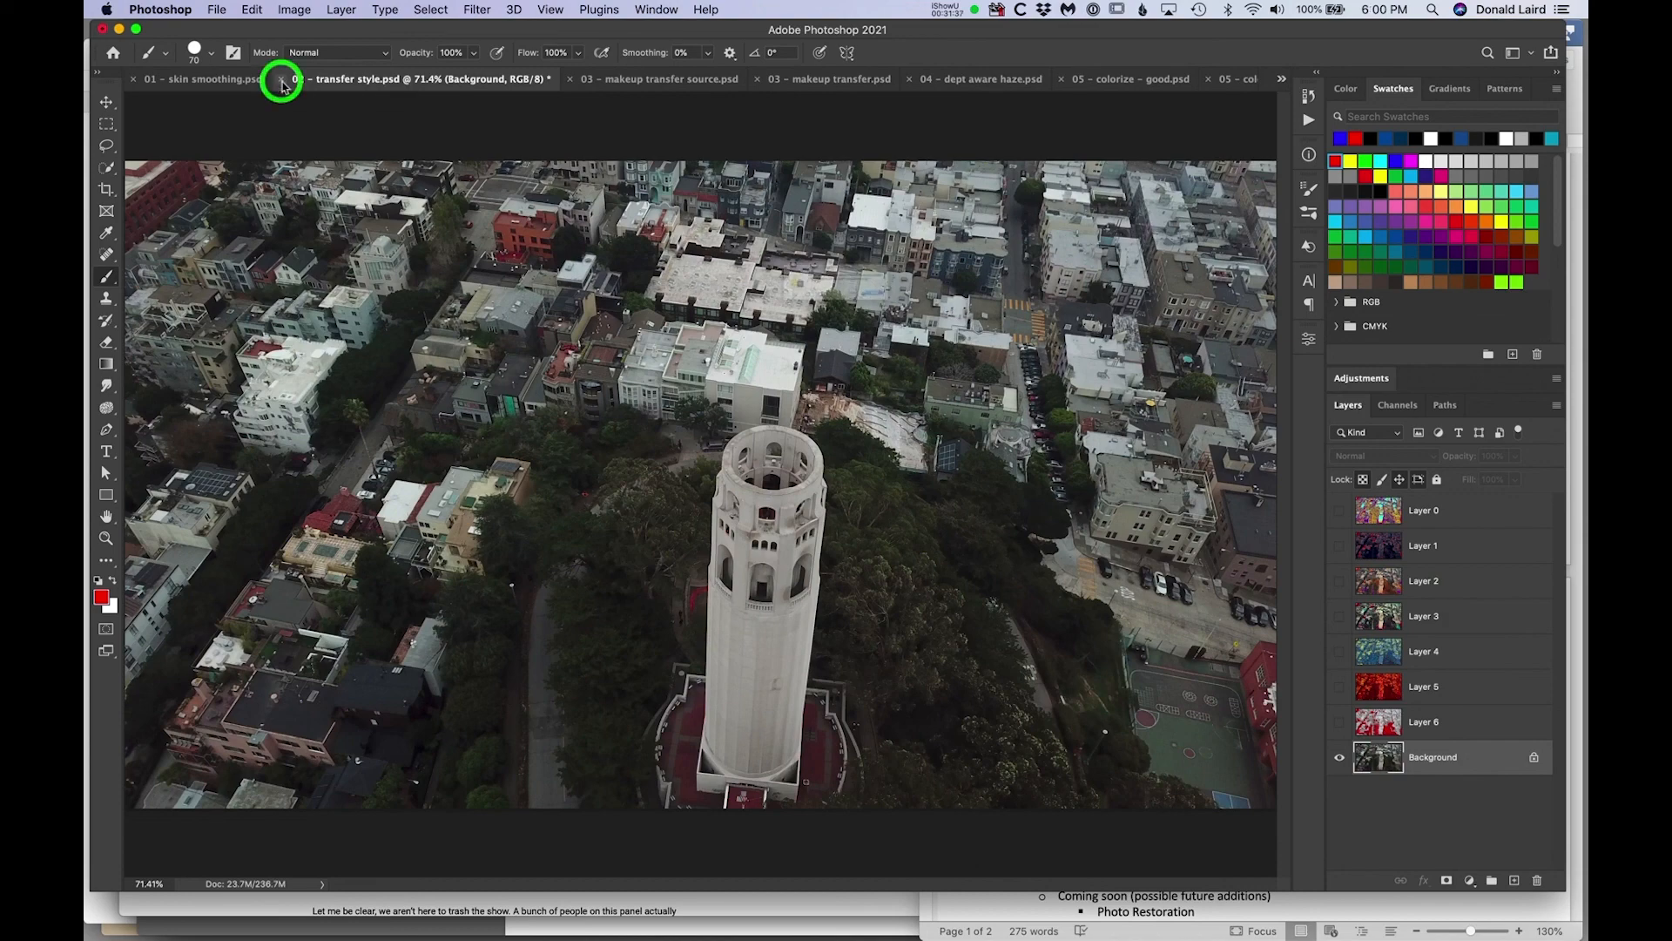
{"action": "left_click", "coordinate": [763, 322]}
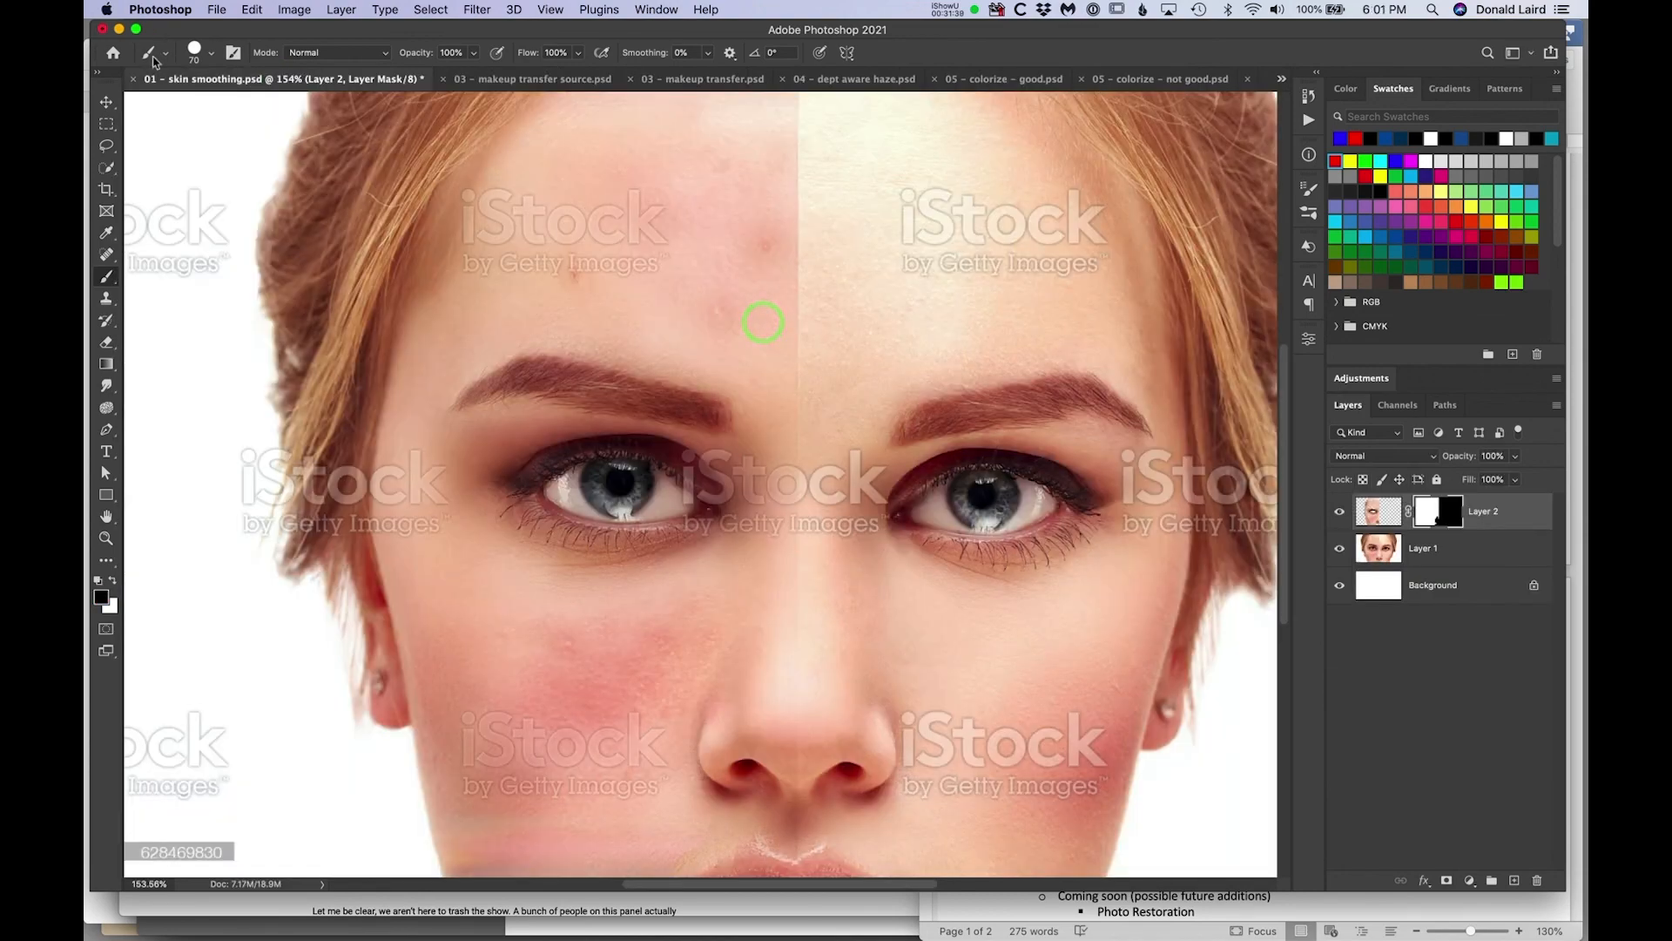
{"action": "left_click", "coordinate": [133, 79]}
{"action": "left_click", "coordinate": [746, 324]}
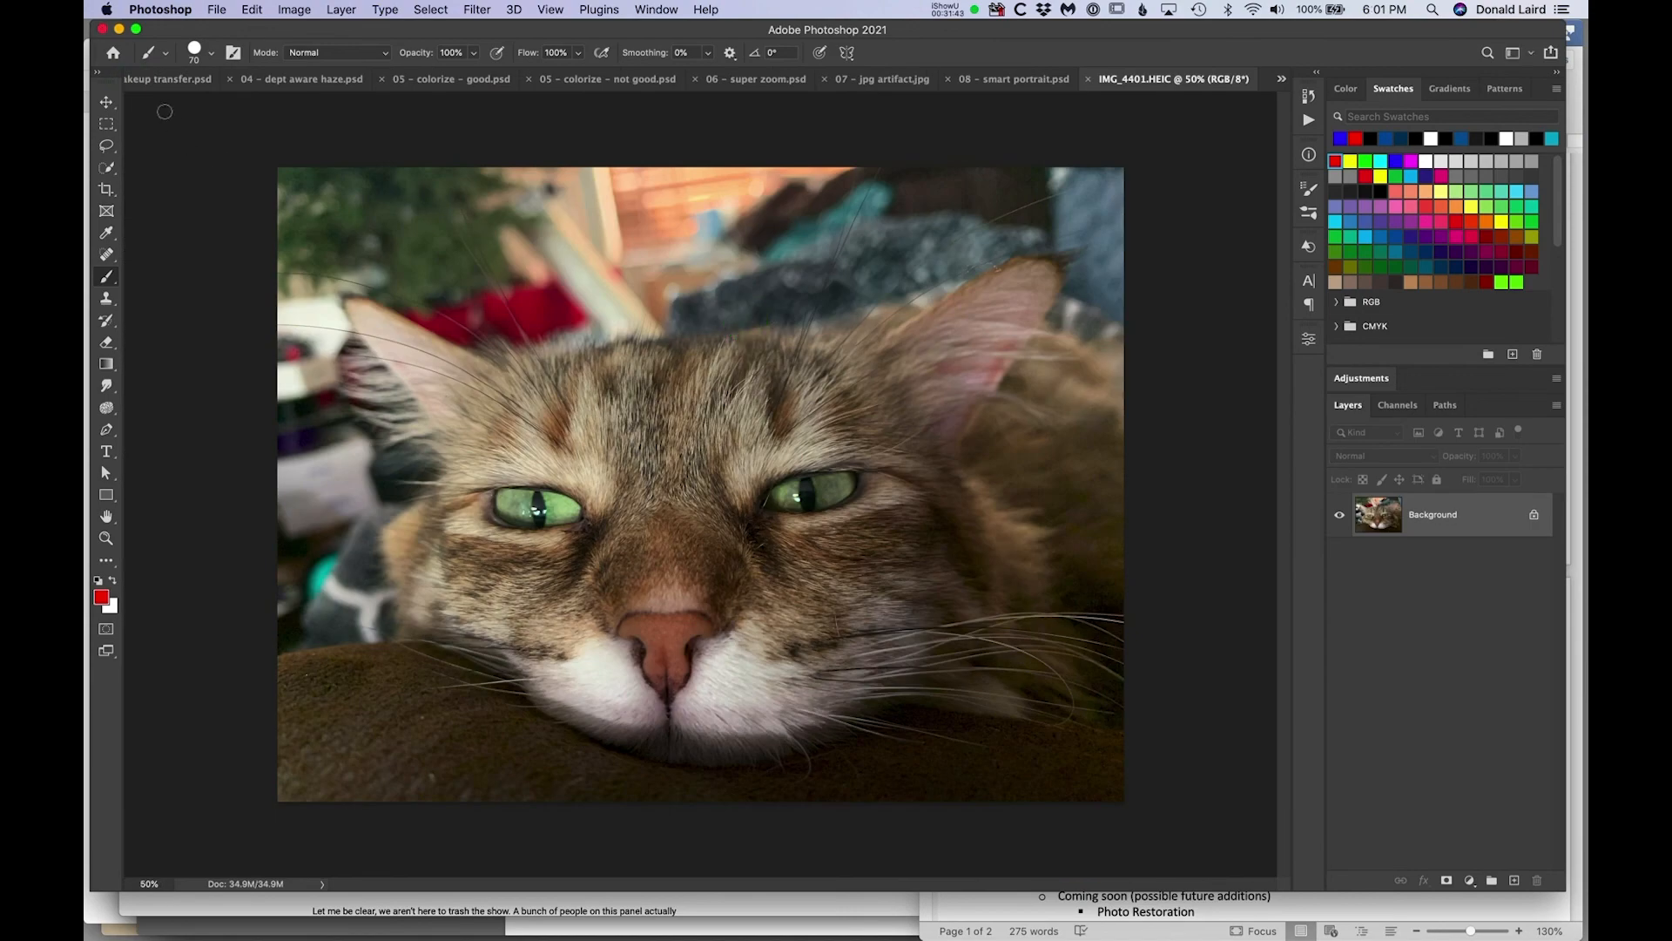
Compare the 03 - makeup transfer source portrait with the bare-faced 03 - makeup transfer portrait, ending on the bare-faced one.
{"action": "left_click", "coordinate": [140, 78]}
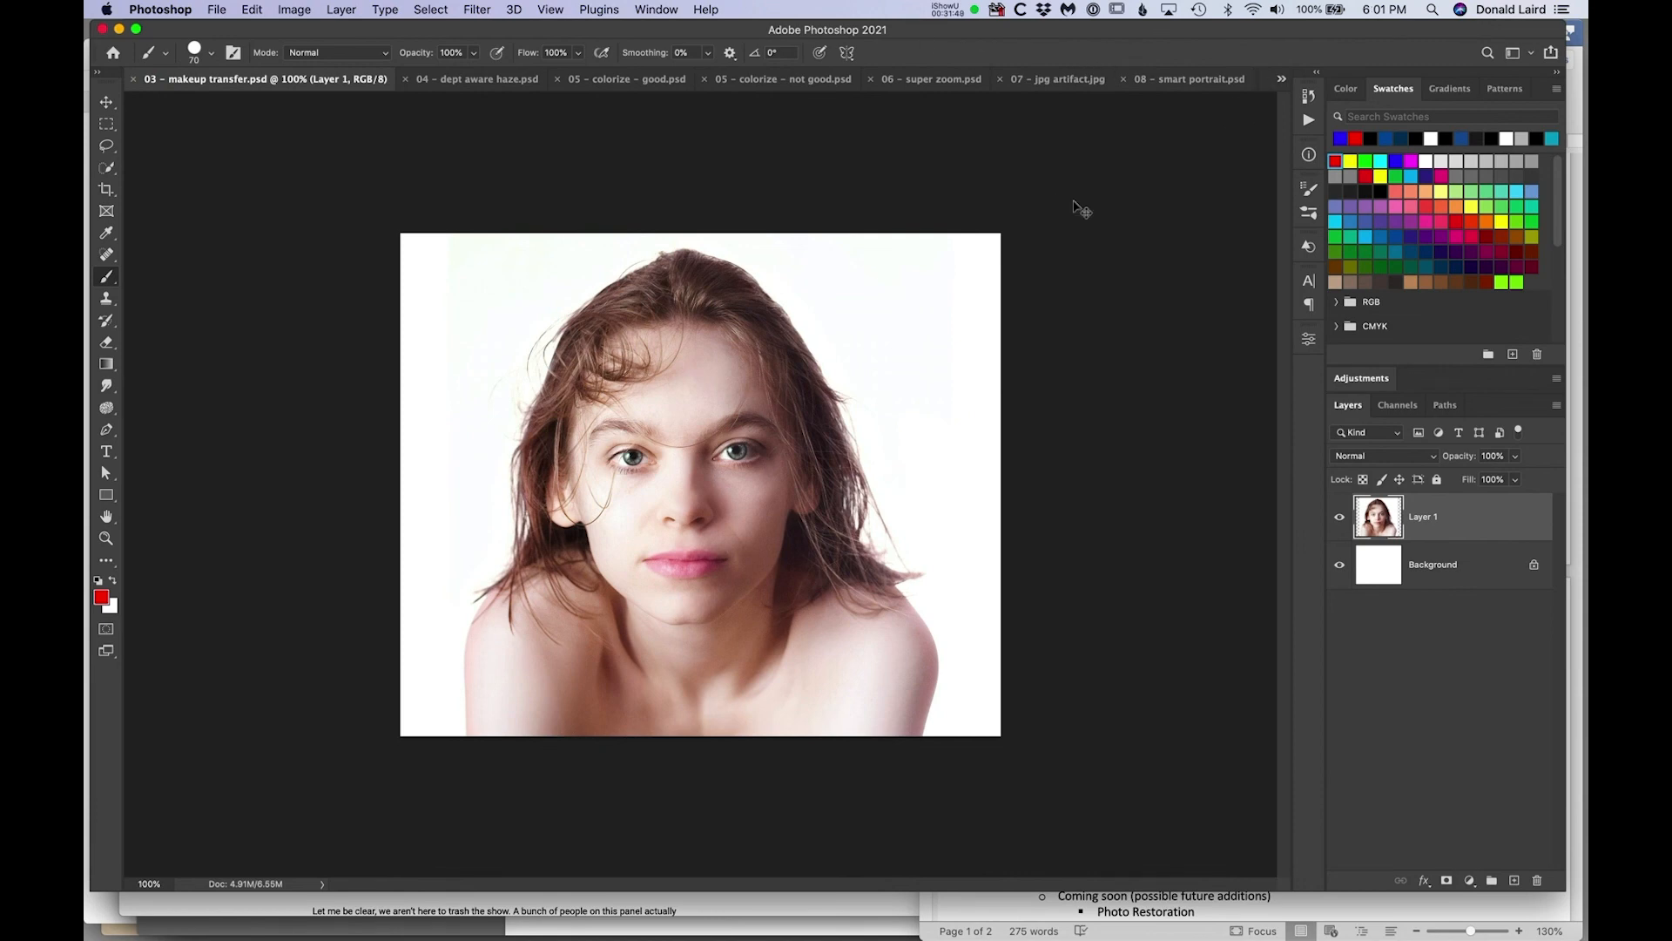
{"action": "key", "text": "ctrl+shift+Tab"}
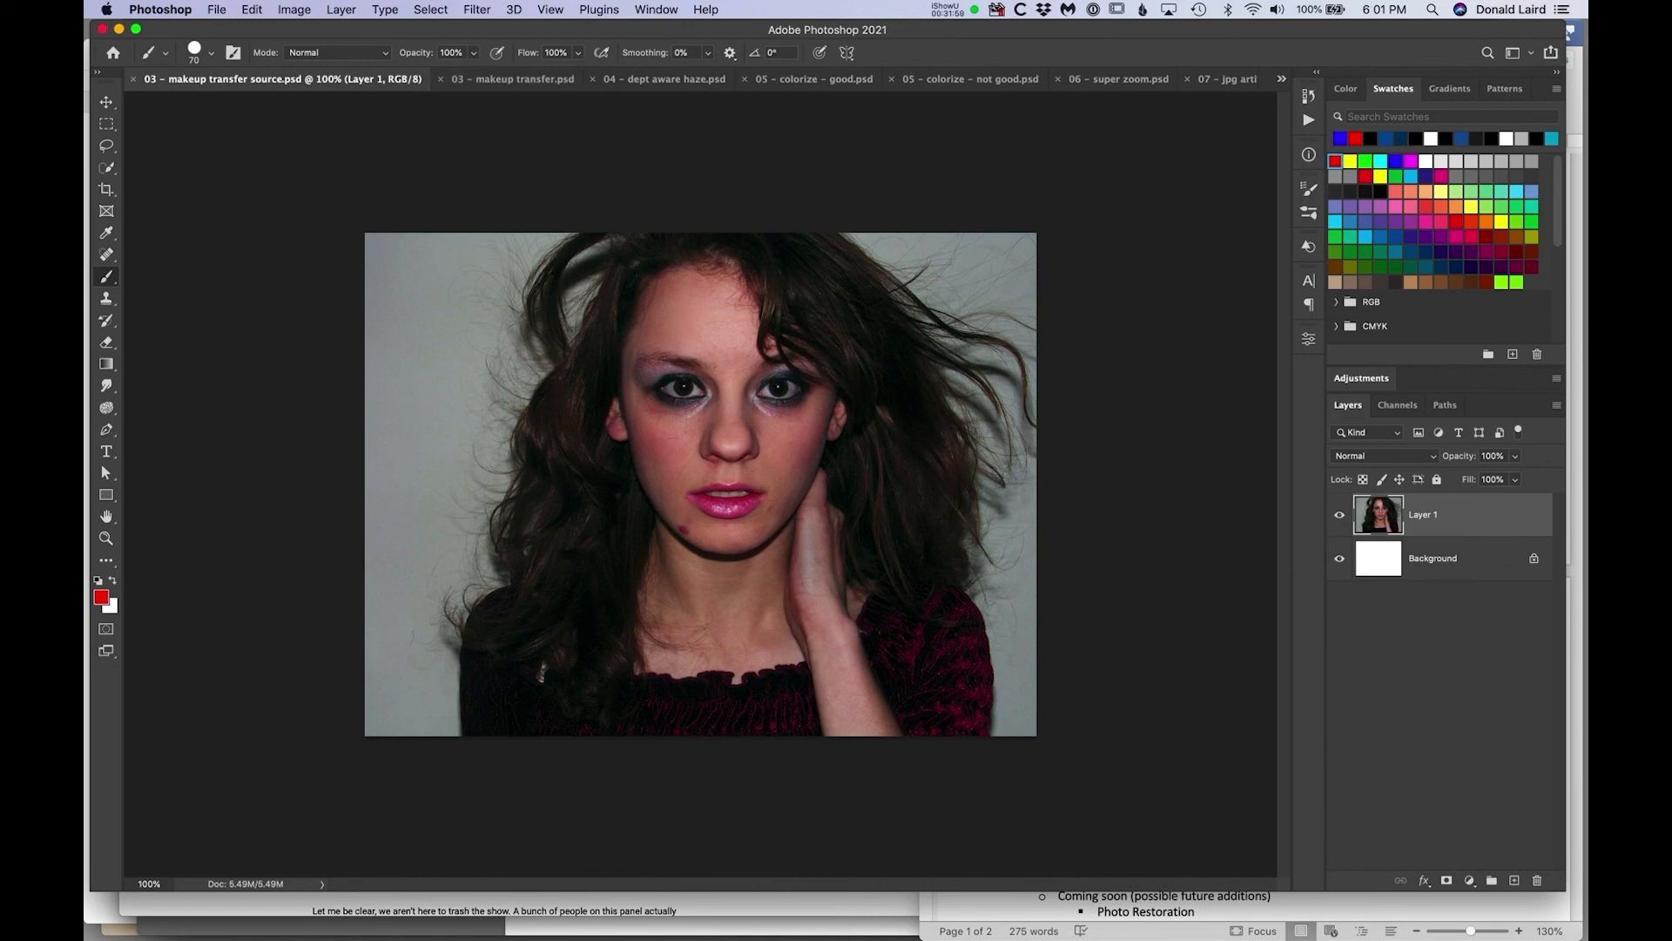
{"action": "left_click", "coordinate": [481, 80]}
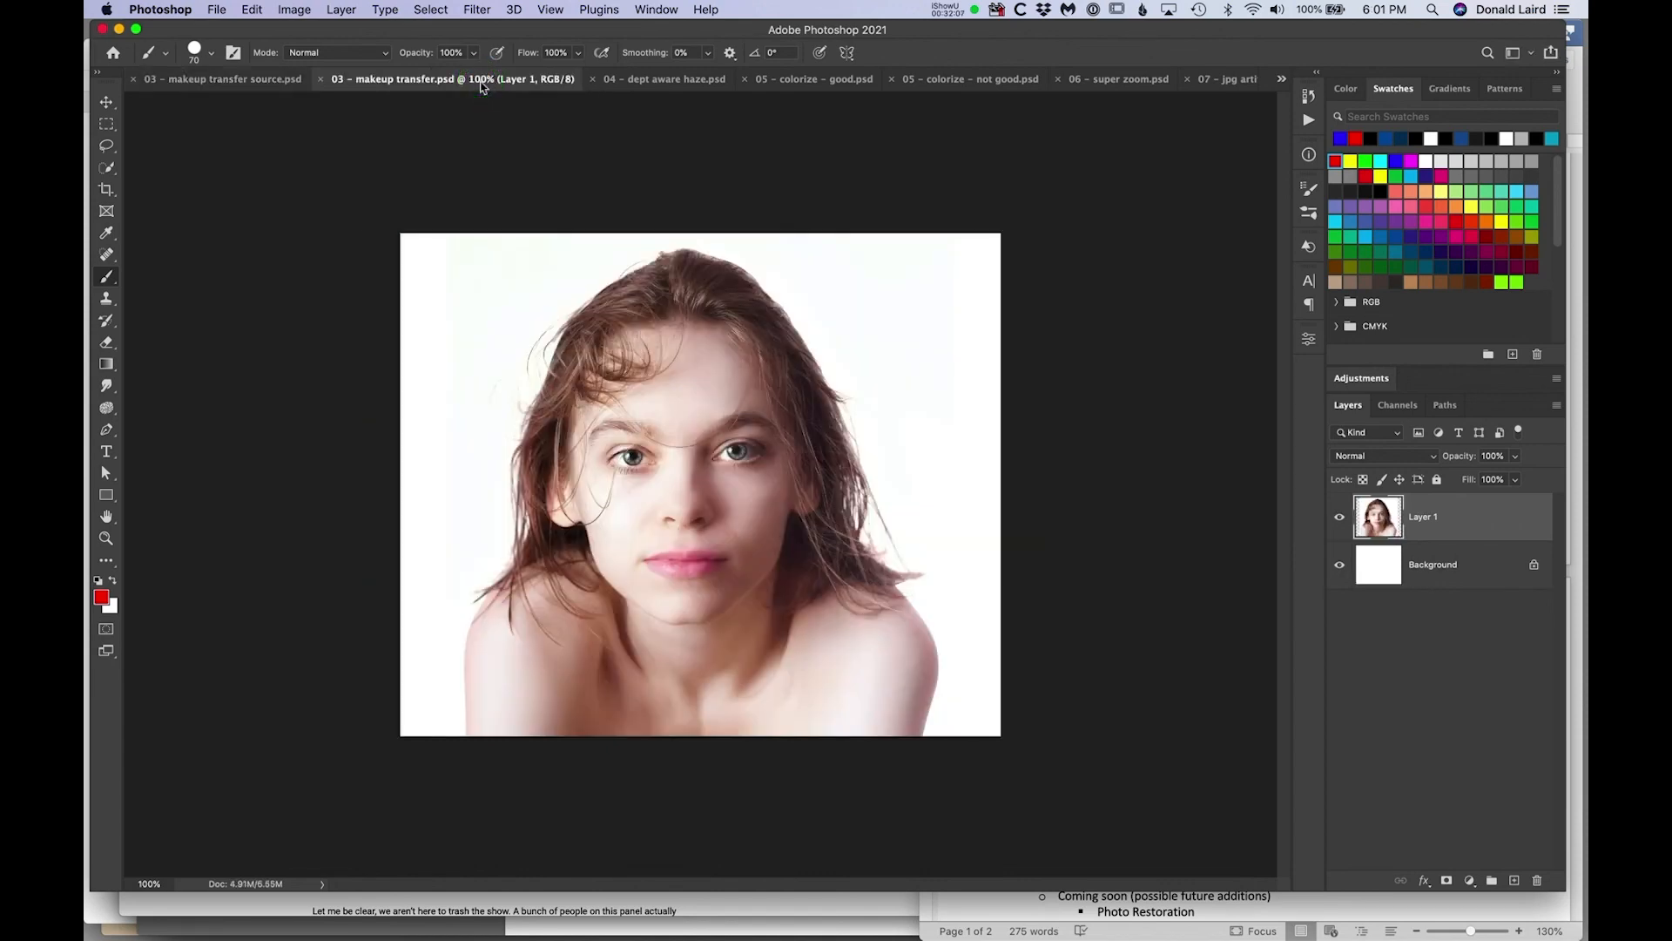
{"action": "left_click", "coordinate": [222, 80]}
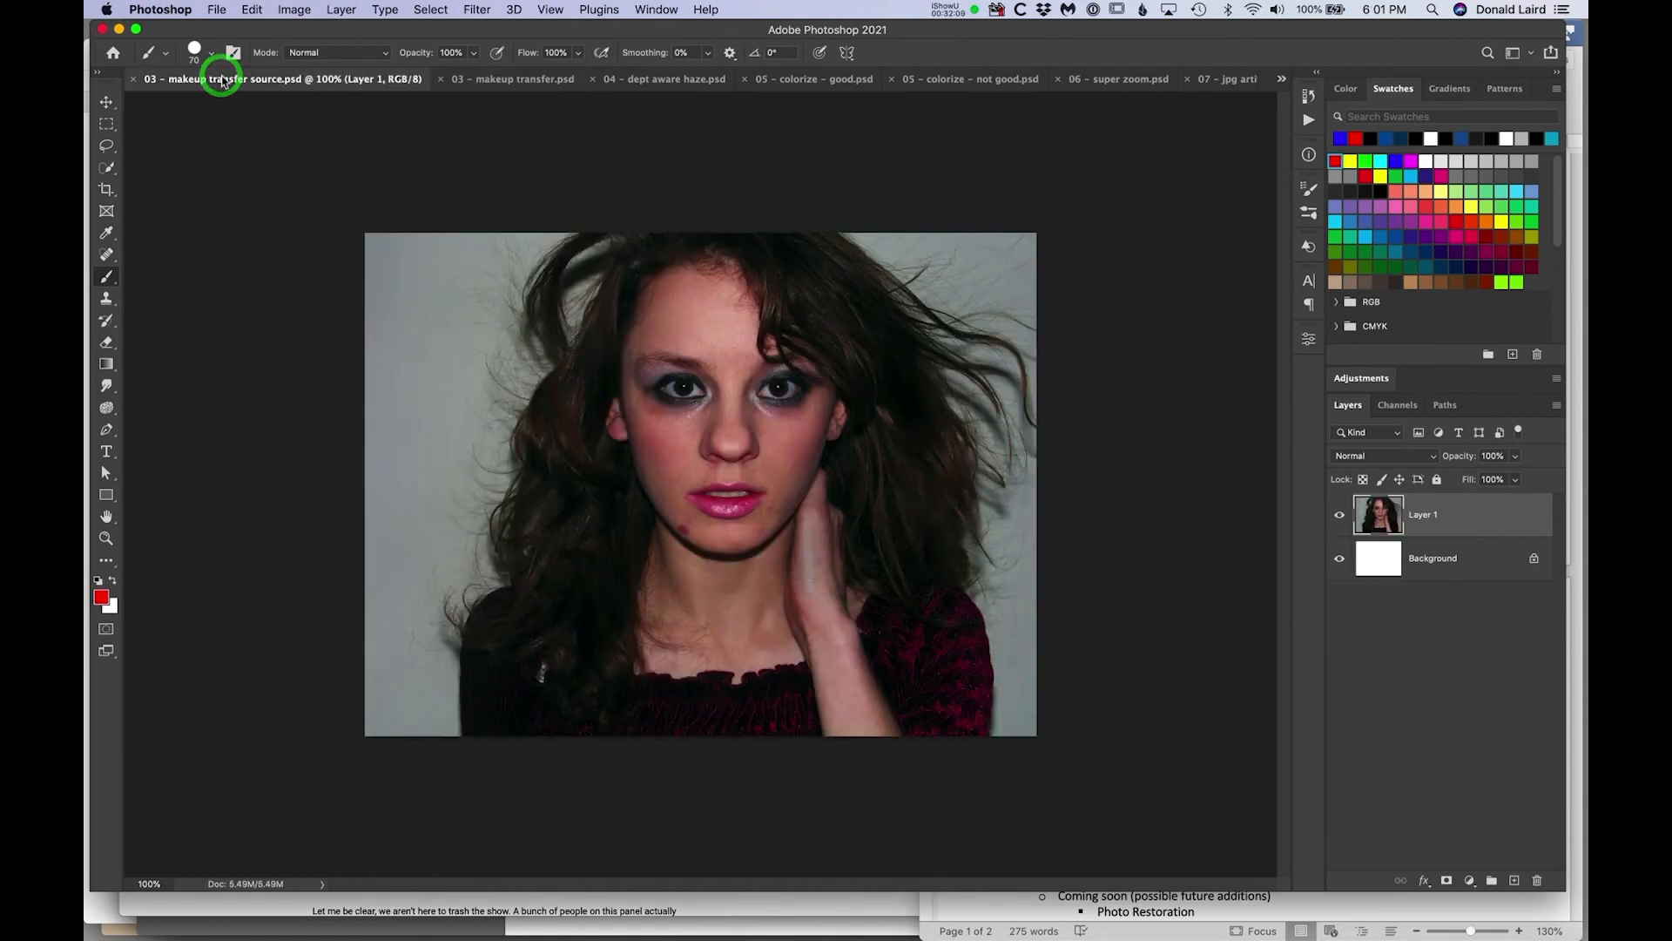
{"action": "left_click", "coordinate": [492, 82]}
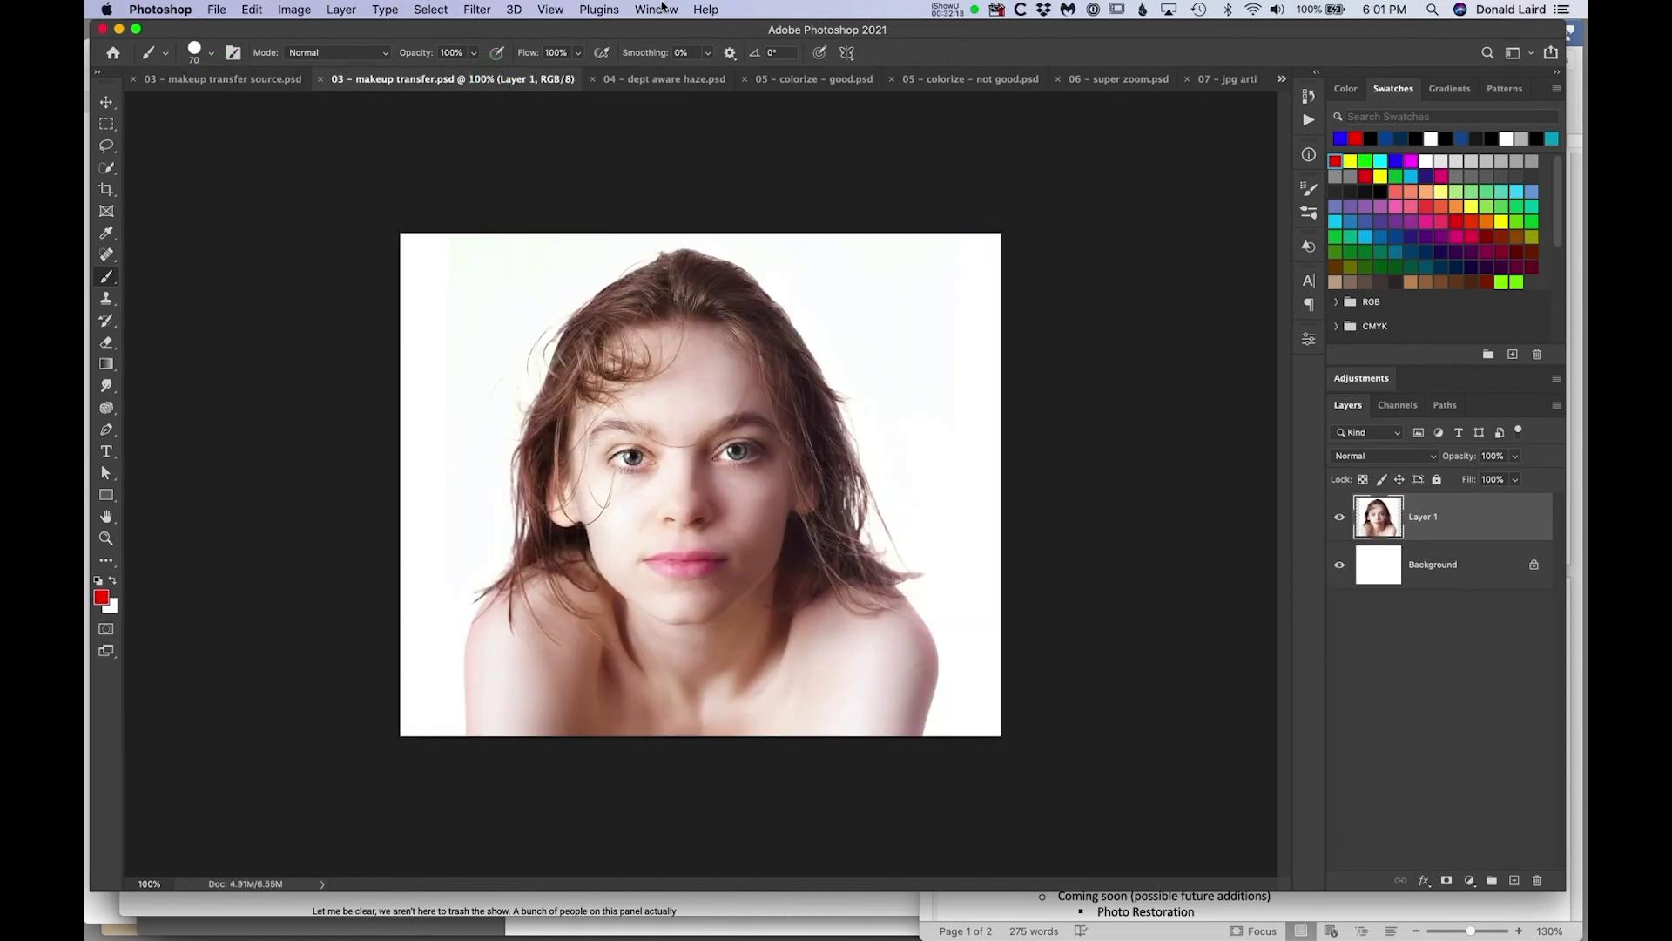
Open Neural Filters for the bare-faced portrait and enable the beta Makeup Transfer filter.
{"action": "left_click", "coordinate": [479, 9]}
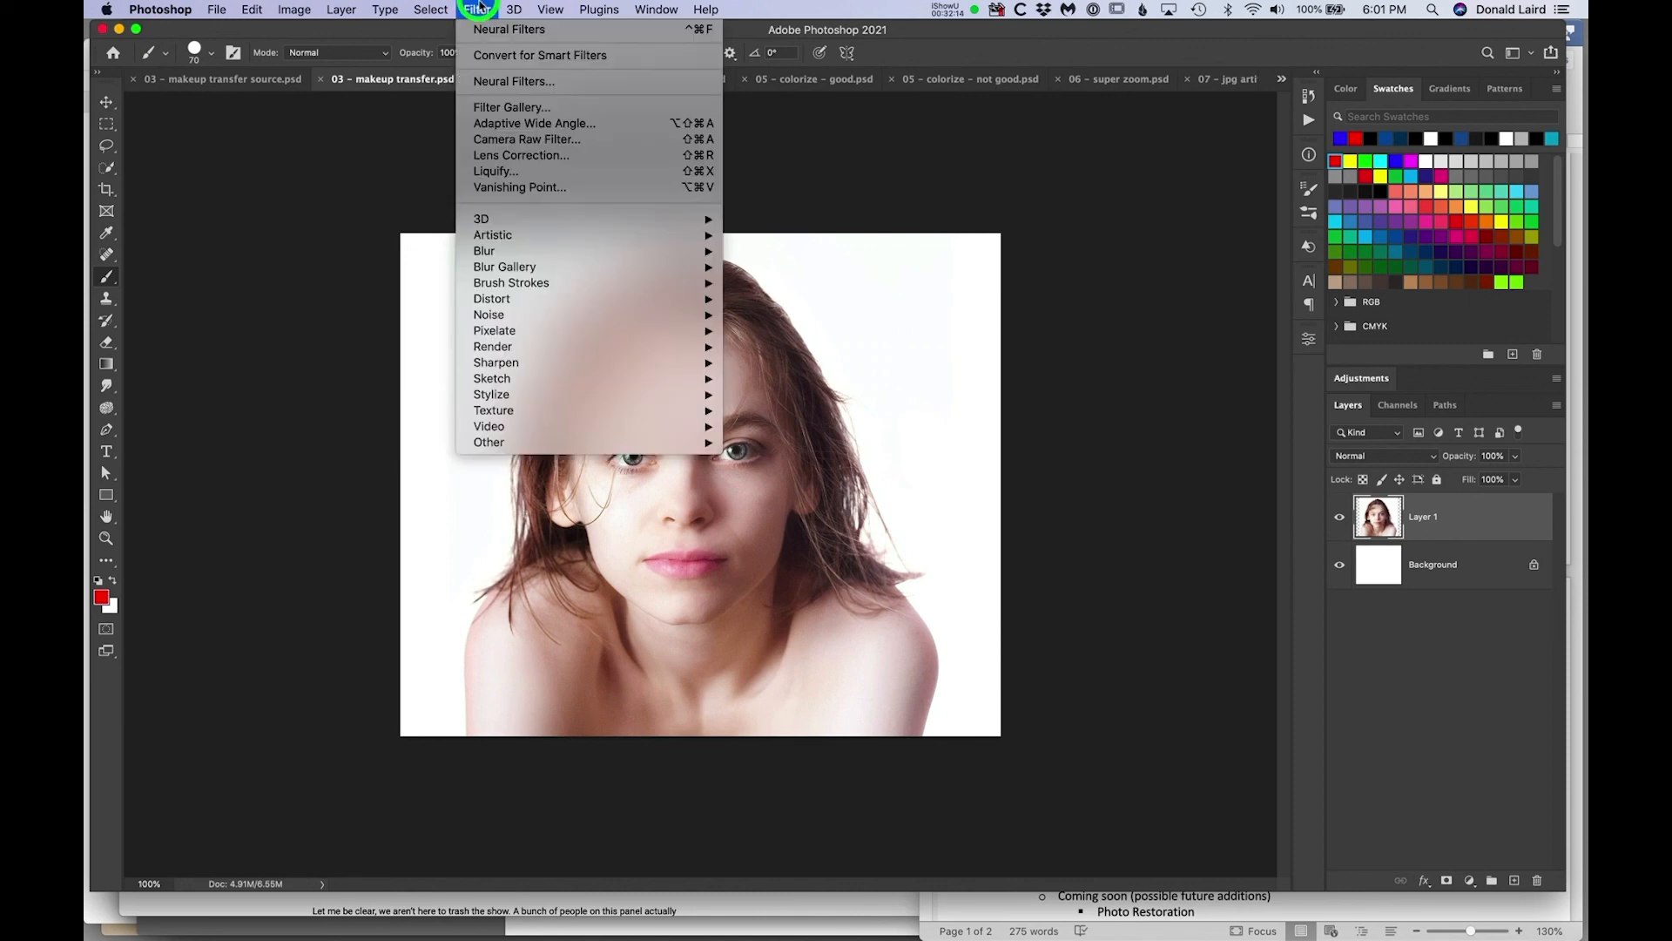
{"action": "left_click", "coordinate": [498, 79]}
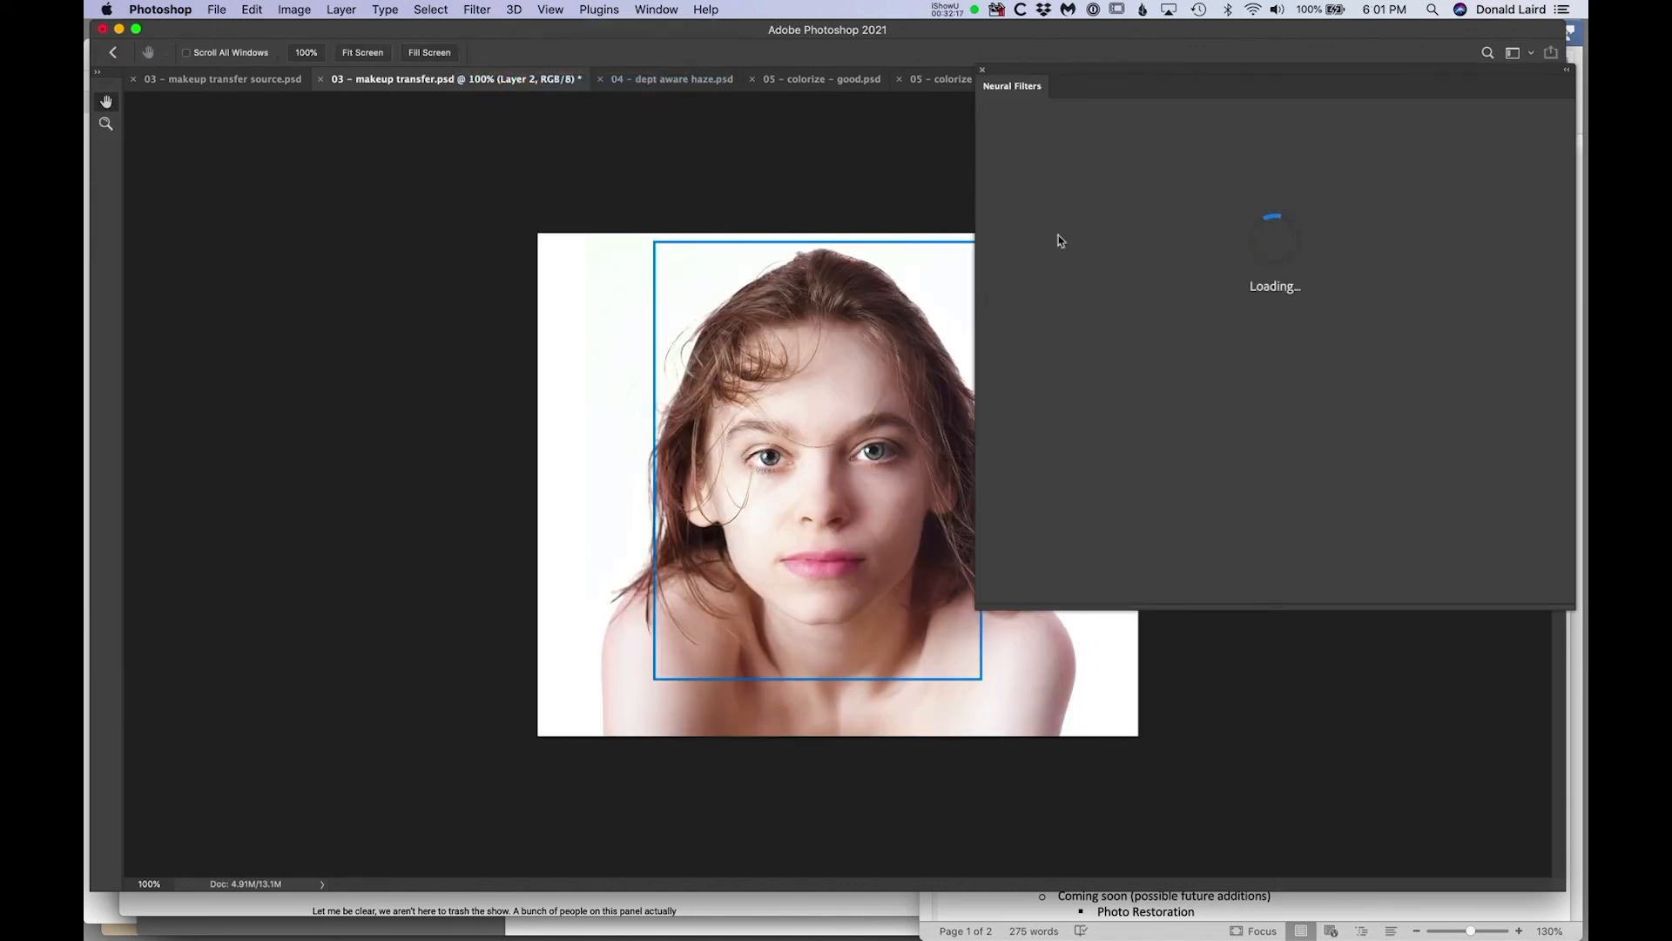
{"action": "left_click", "coordinate": [999, 145]}
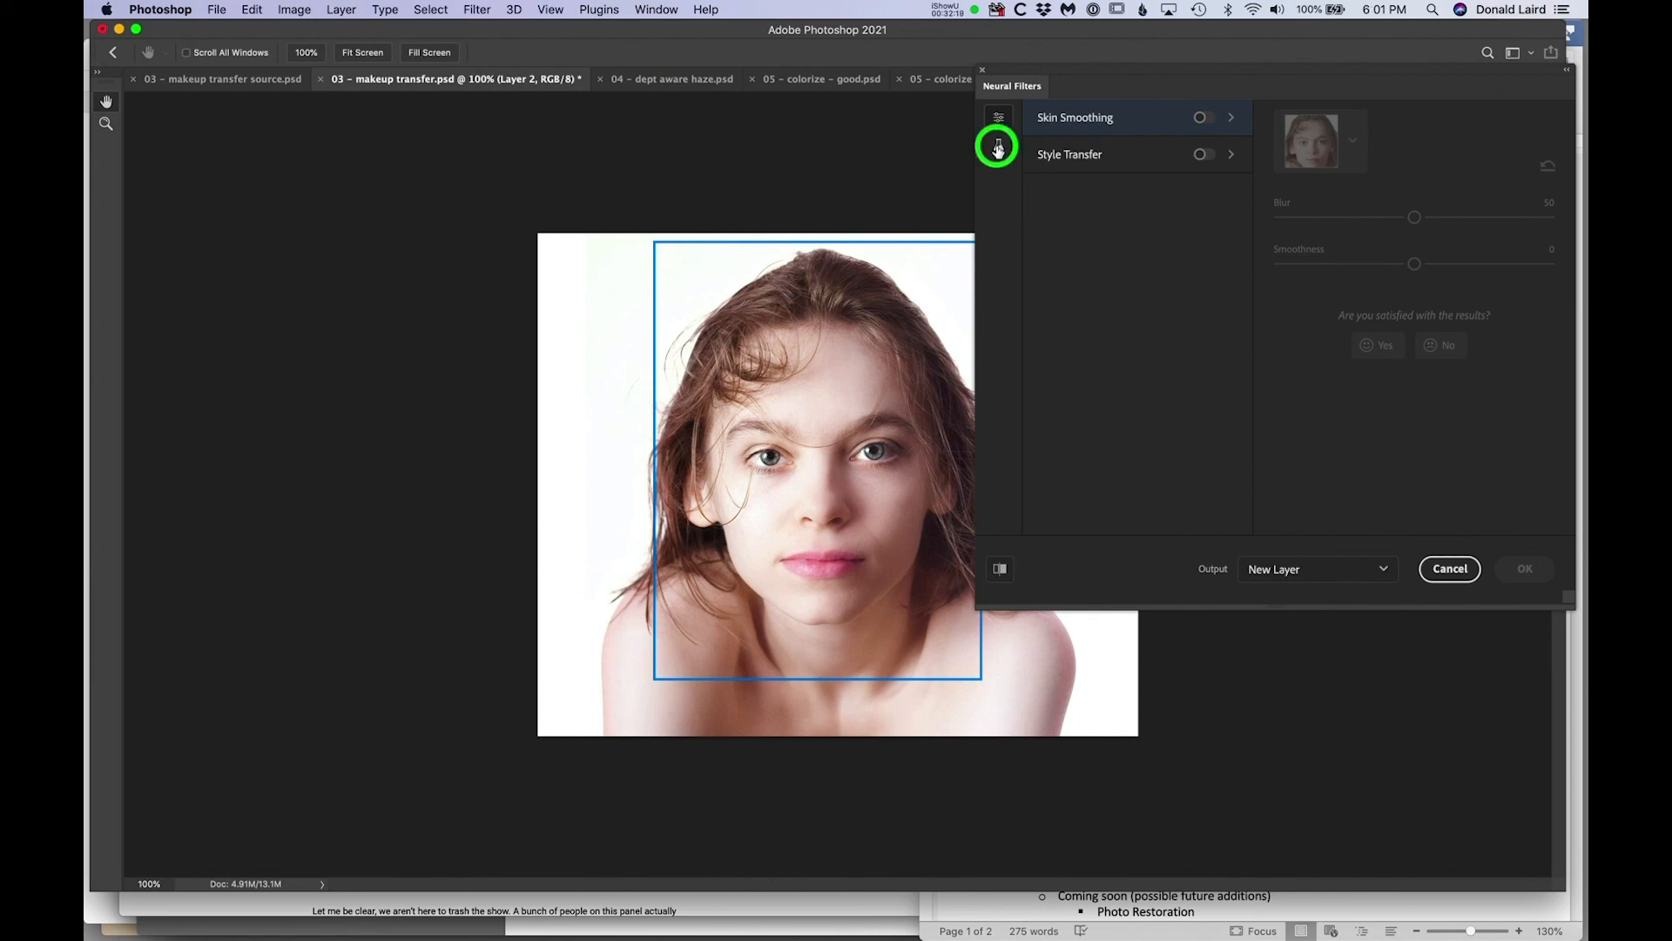
{"action": "left_click", "coordinate": [1102, 155]}
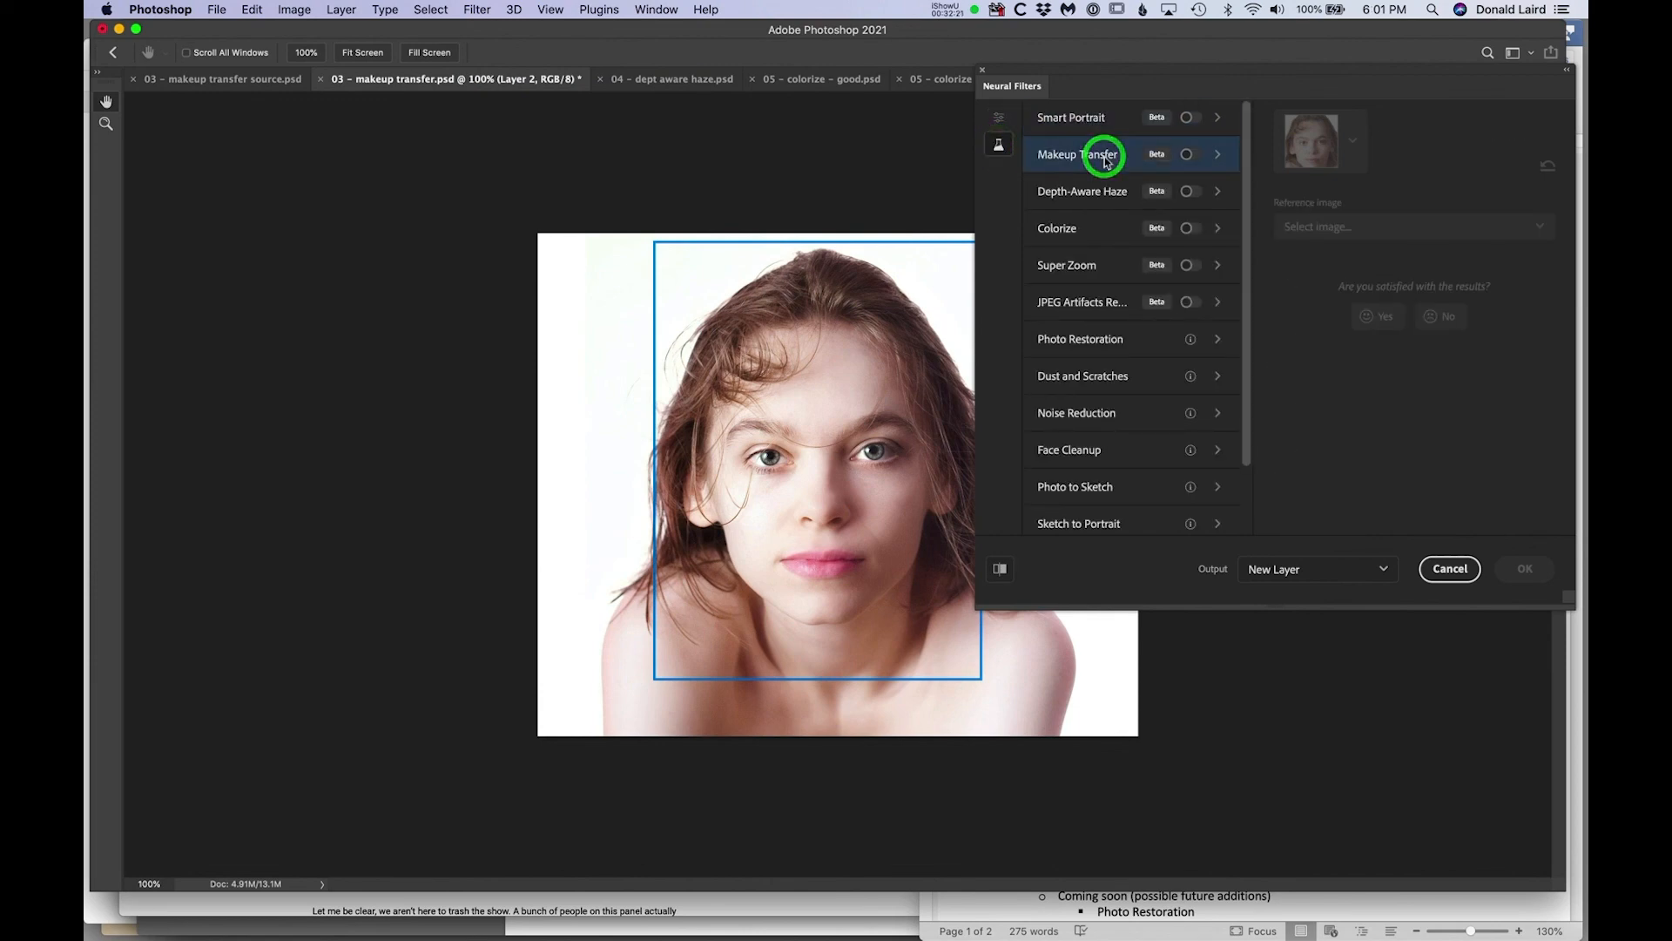
{"action": "left_click", "coordinate": [1188, 156]}
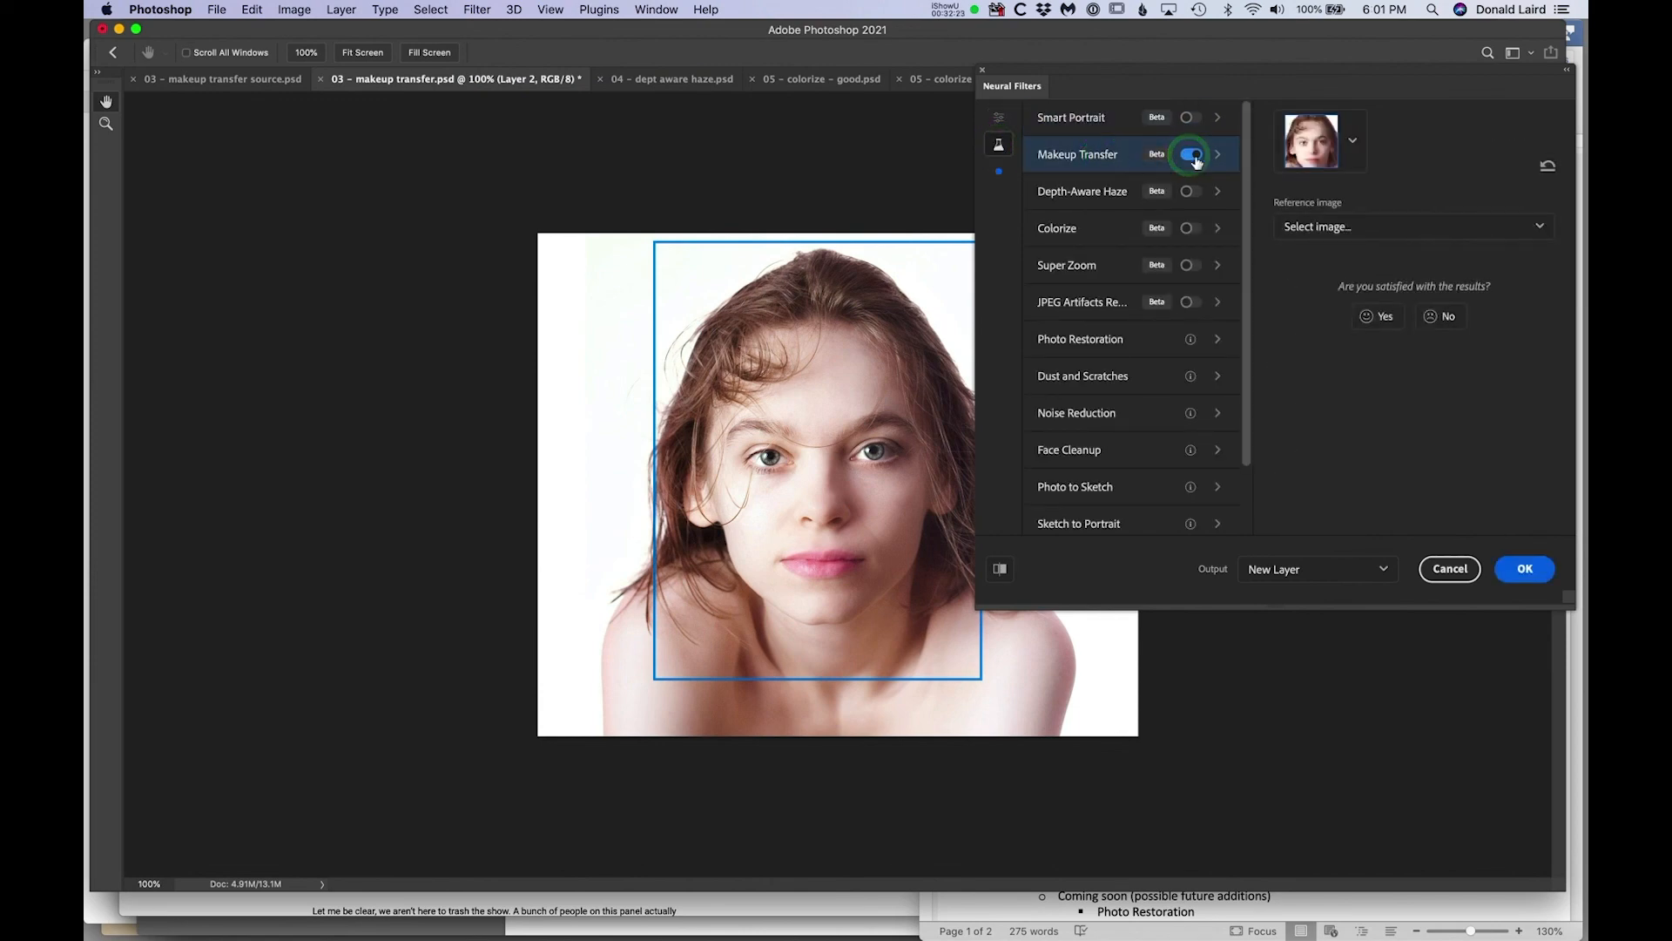
Choose 03 - makeup transfer source.psd as the reference image and apply the makeup to a new layer.
{"action": "left_click", "coordinate": [1319, 228]}
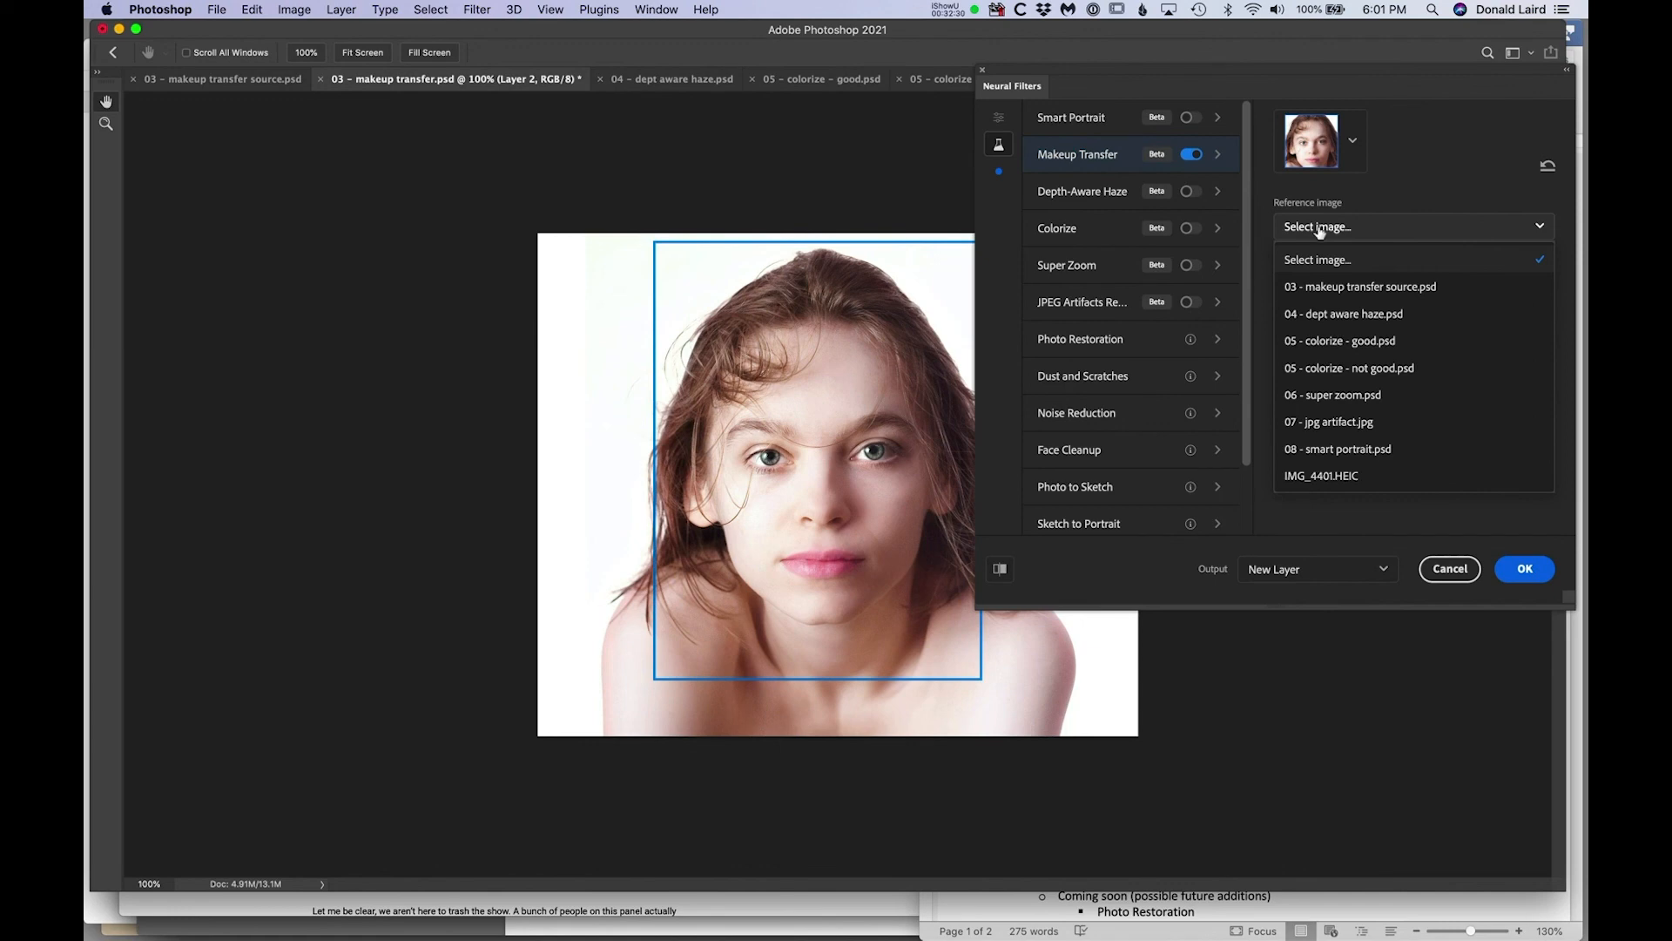
{"action": "left_click", "coordinate": [1322, 286]}
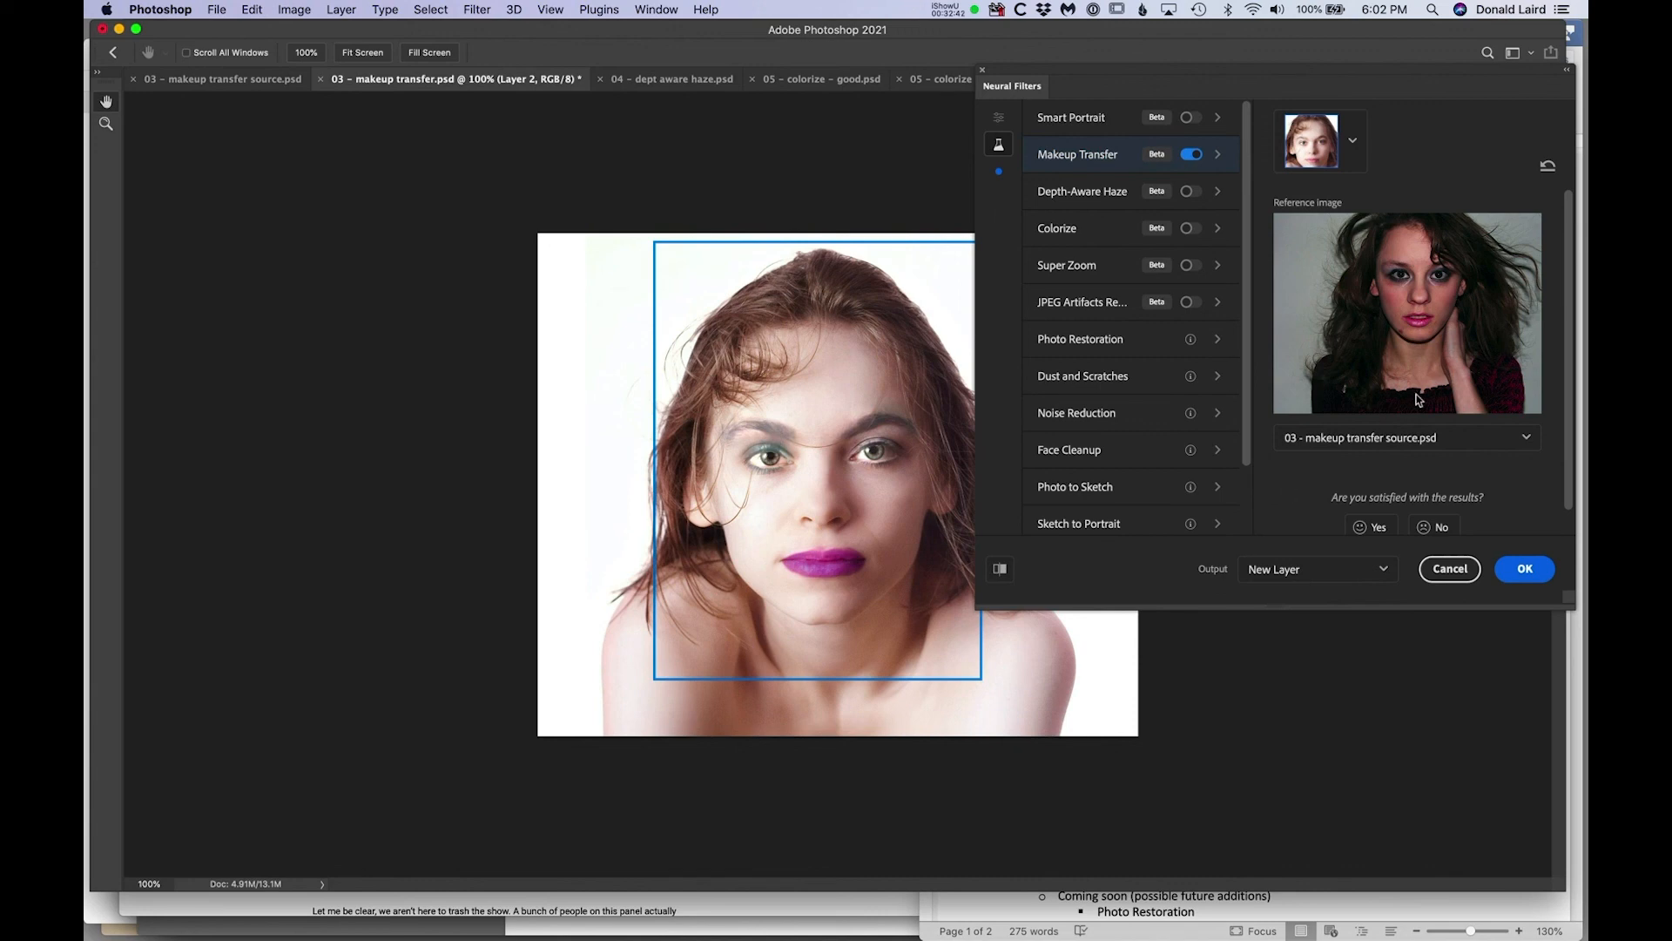
{"action": "scroll", "coordinate": [1417, 399], "scroll_direction": "down", "scroll_amount": 1}
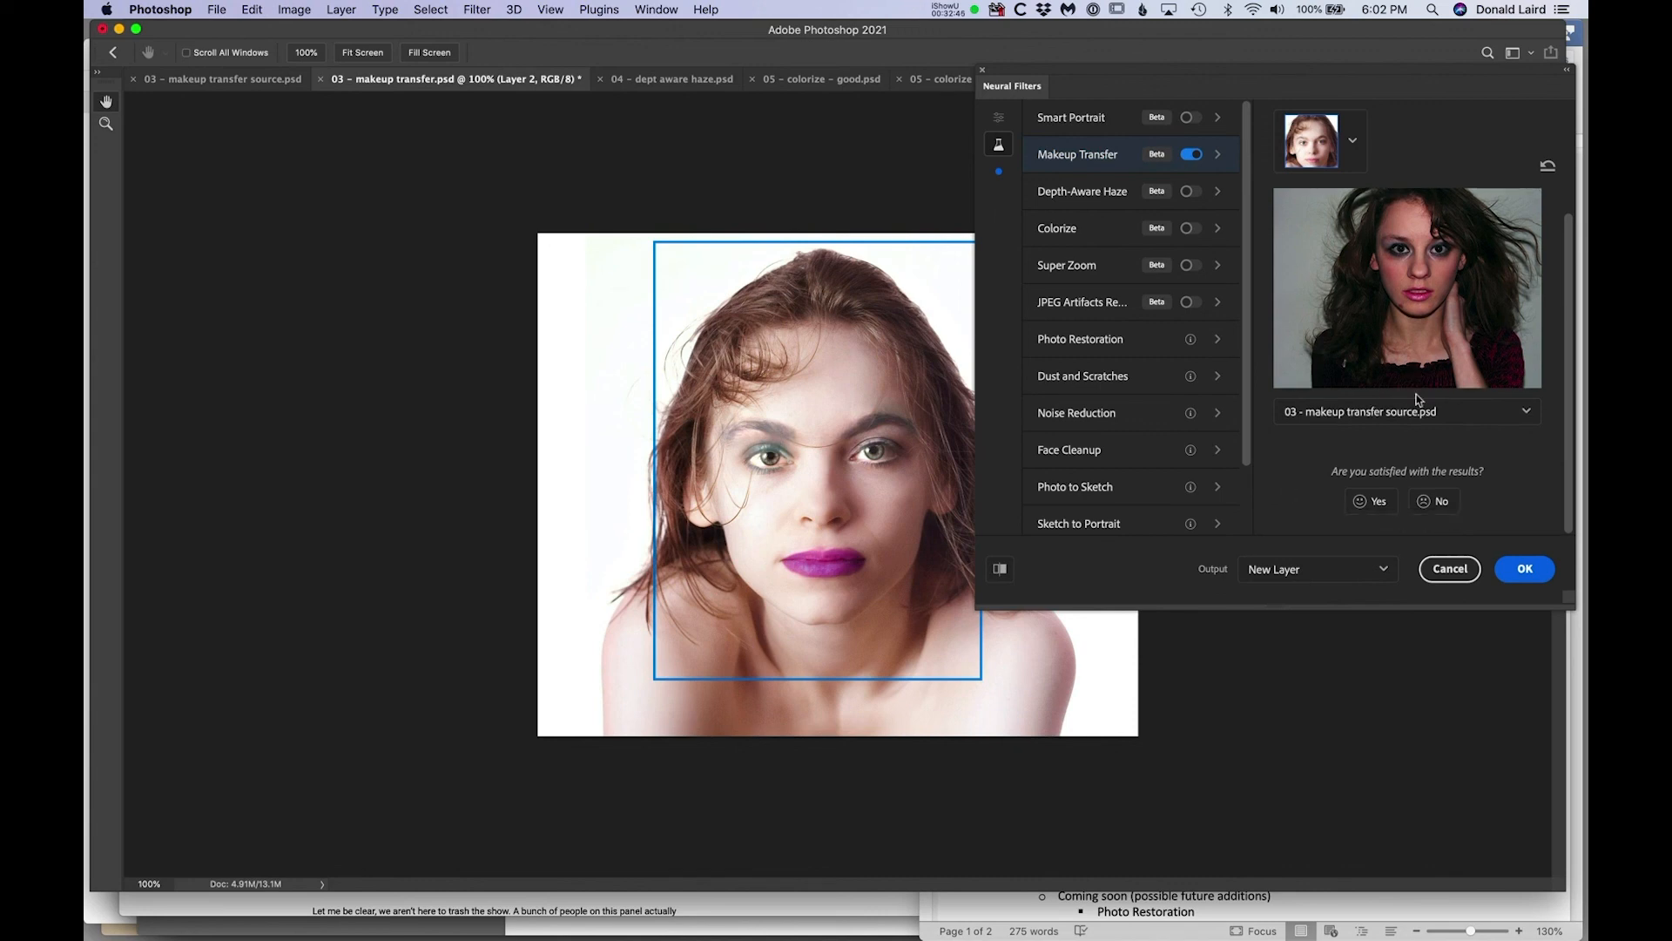
{"action": "left_click", "coordinate": [1516, 571]}
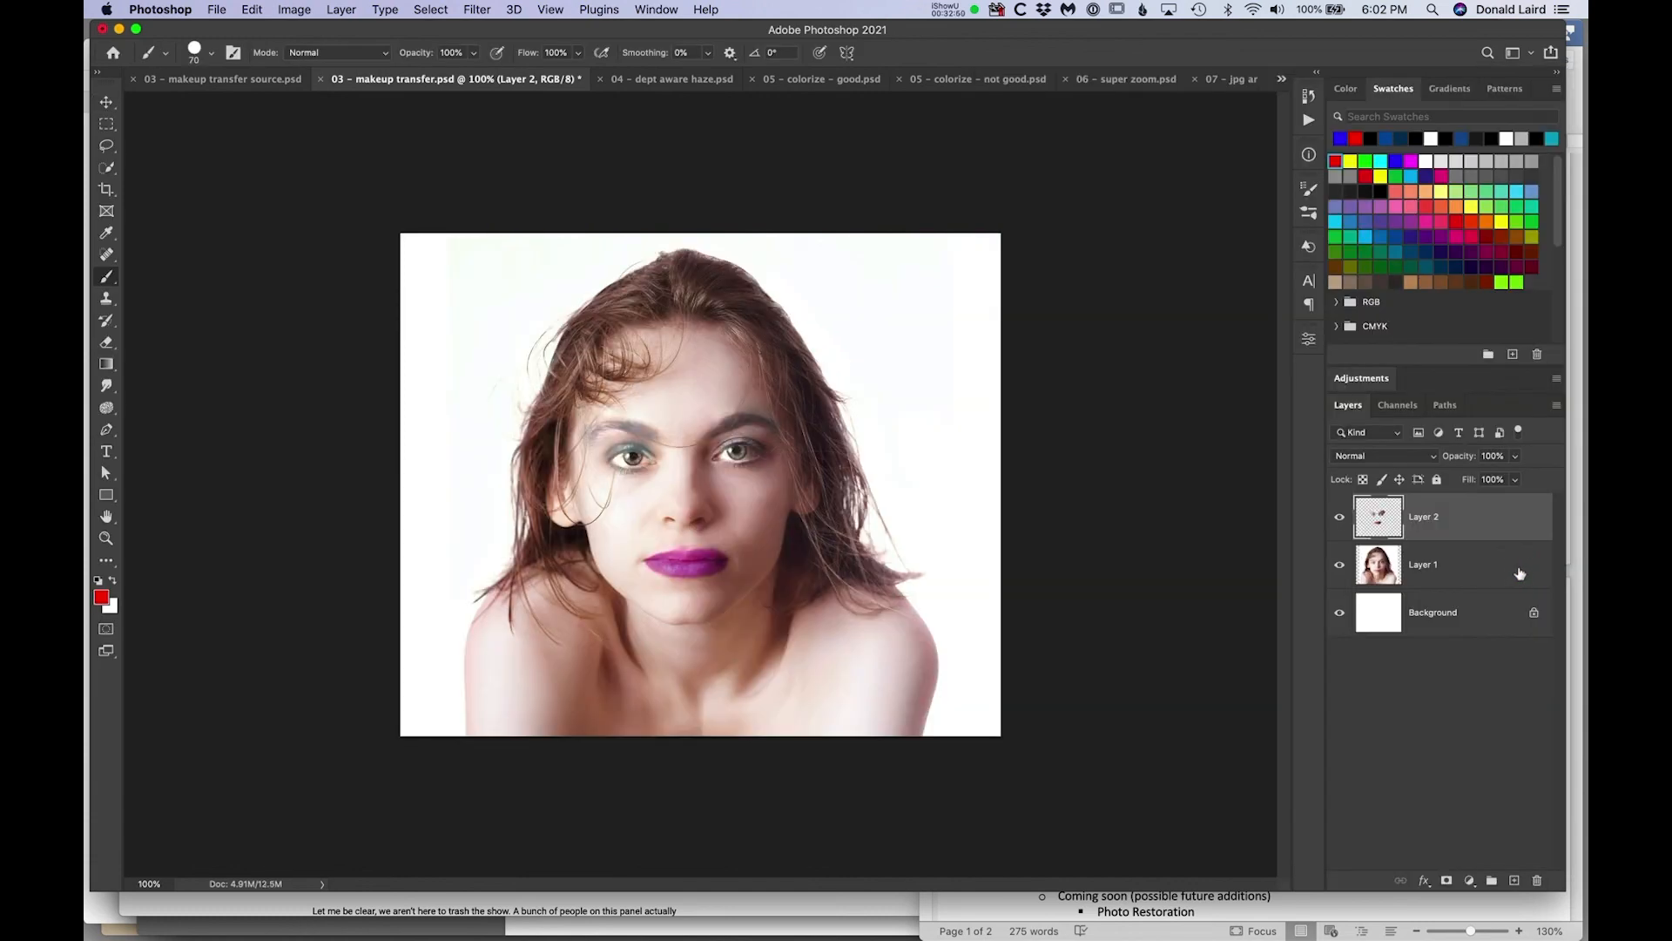
Inspect the makeup alone by hiding Layer 1 and Background, show both again, and try adjusting Layer 2's opacity, leaving it at 100%.
{"action": "left_click_drag", "start_coordinate": [1339, 566], "coordinate": [1339, 611]}
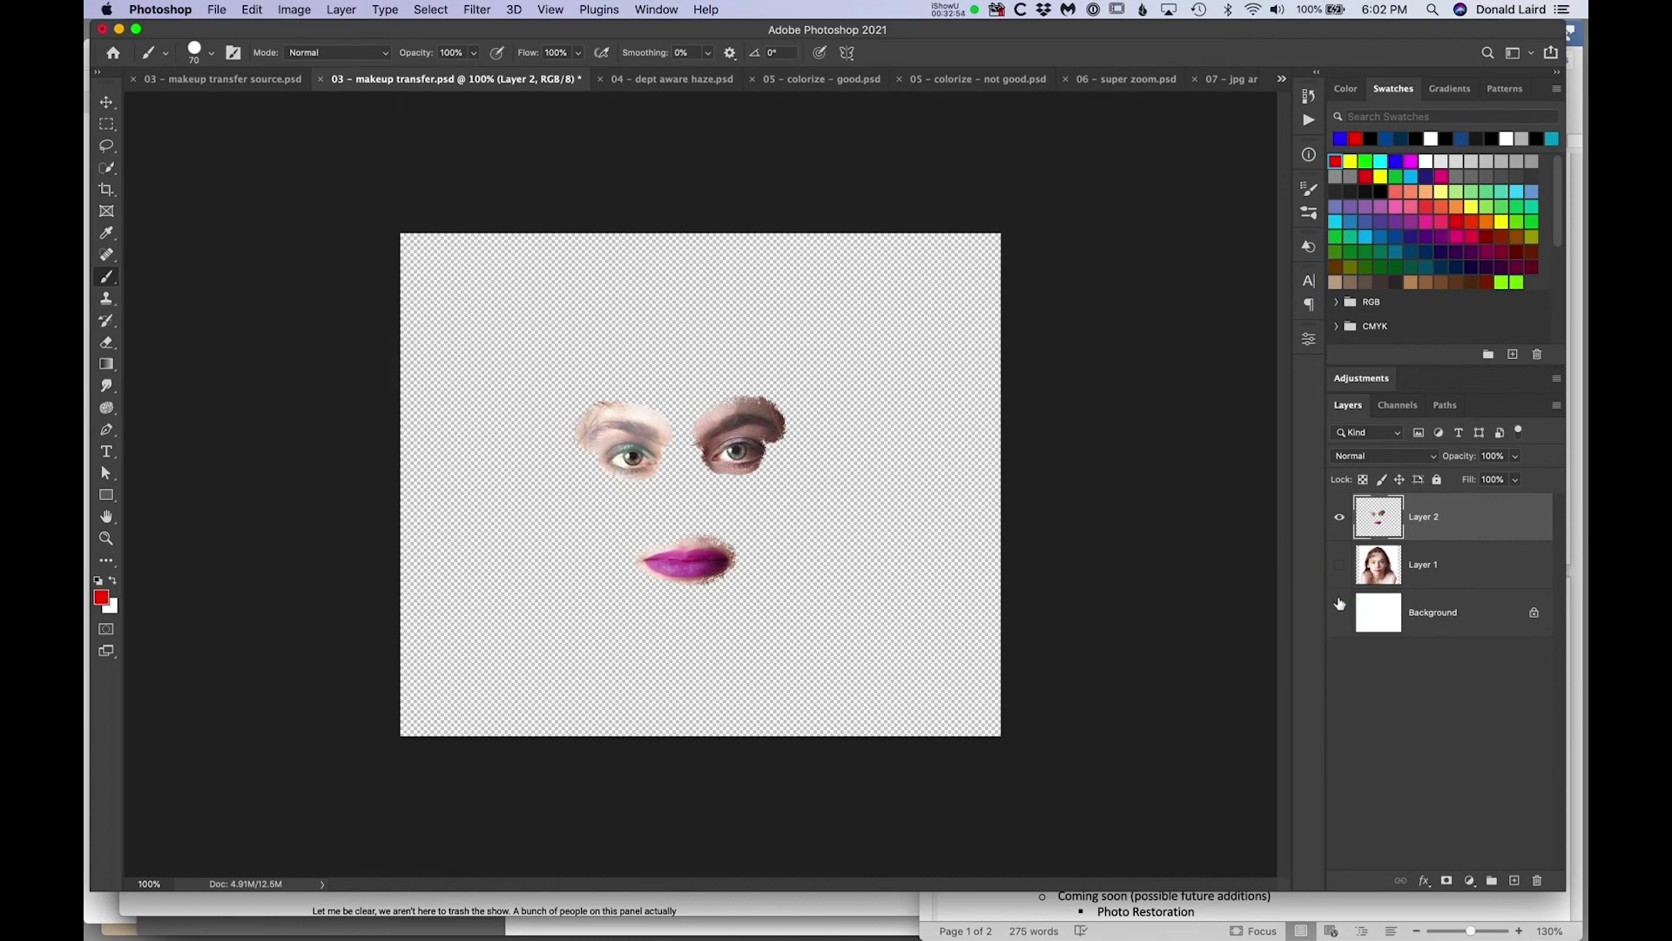
{"action": "left_click_drag", "start_coordinate": [1340, 564], "coordinate": [1341, 618]}
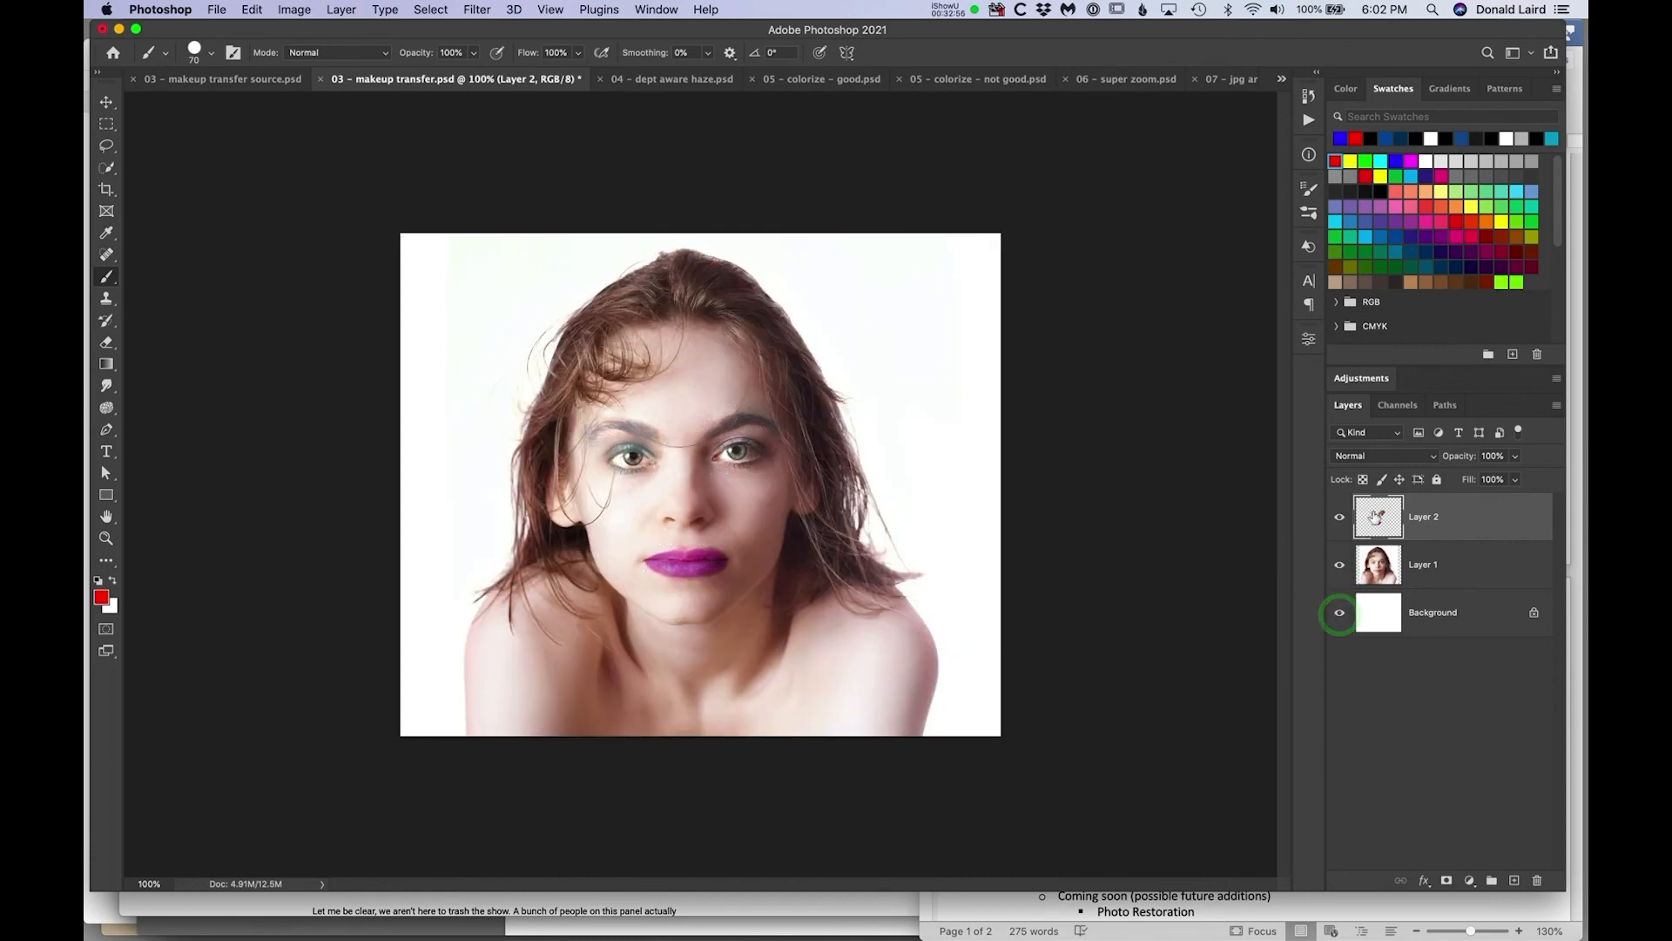
{"action": "left_click", "coordinate": [1469, 458]}
{"action": "left_click_drag", "start_coordinate": [1470, 458], "coordinate": [1586, 479]}
Add a layer mask to Layer 2, paint black over both eyebrows, and hide the layer to compare with the original face.
{"action": "left_click", "coordinate": [1446, 881]}
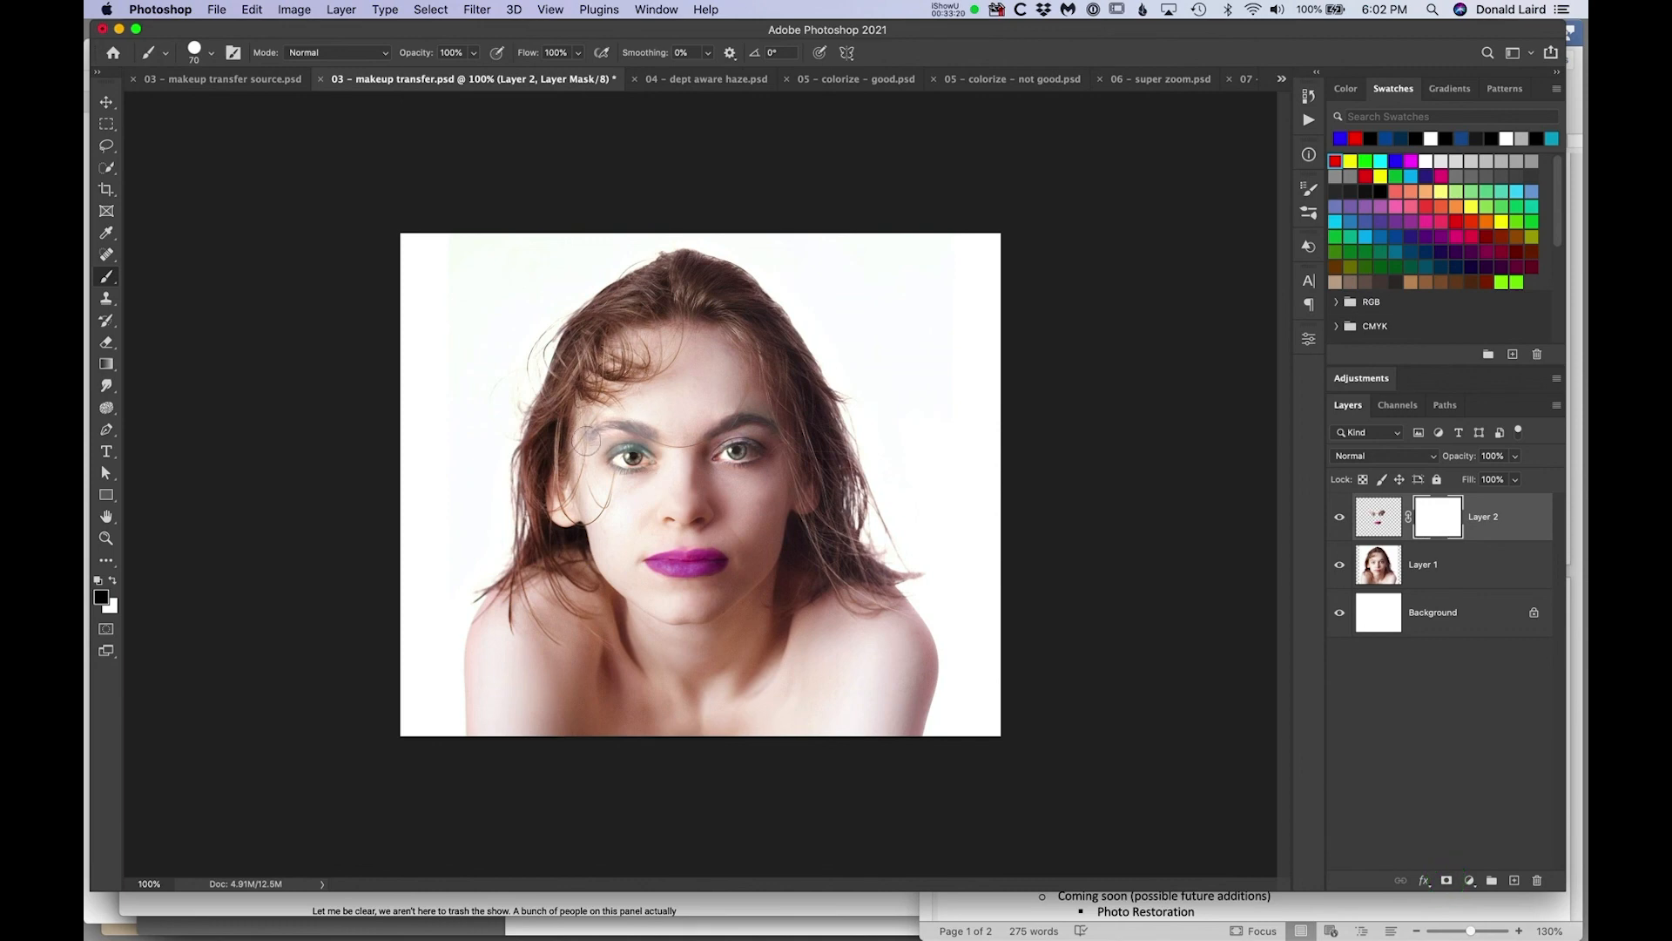
{"action": "mouse_move", "coordinate": [582, 426]}
{"action": "left_mouse_down"}
{"action": "mouse_move", "coordinate": [626, 420]}
{"action": "mouse_move", "coordinate": [676, 441]}
{"action": "mouse_move", "coordinate": [772, 415]}
{"action": "mouse_move", "coordinate": [809, 446]}
{"action": "left_mouse_up"}
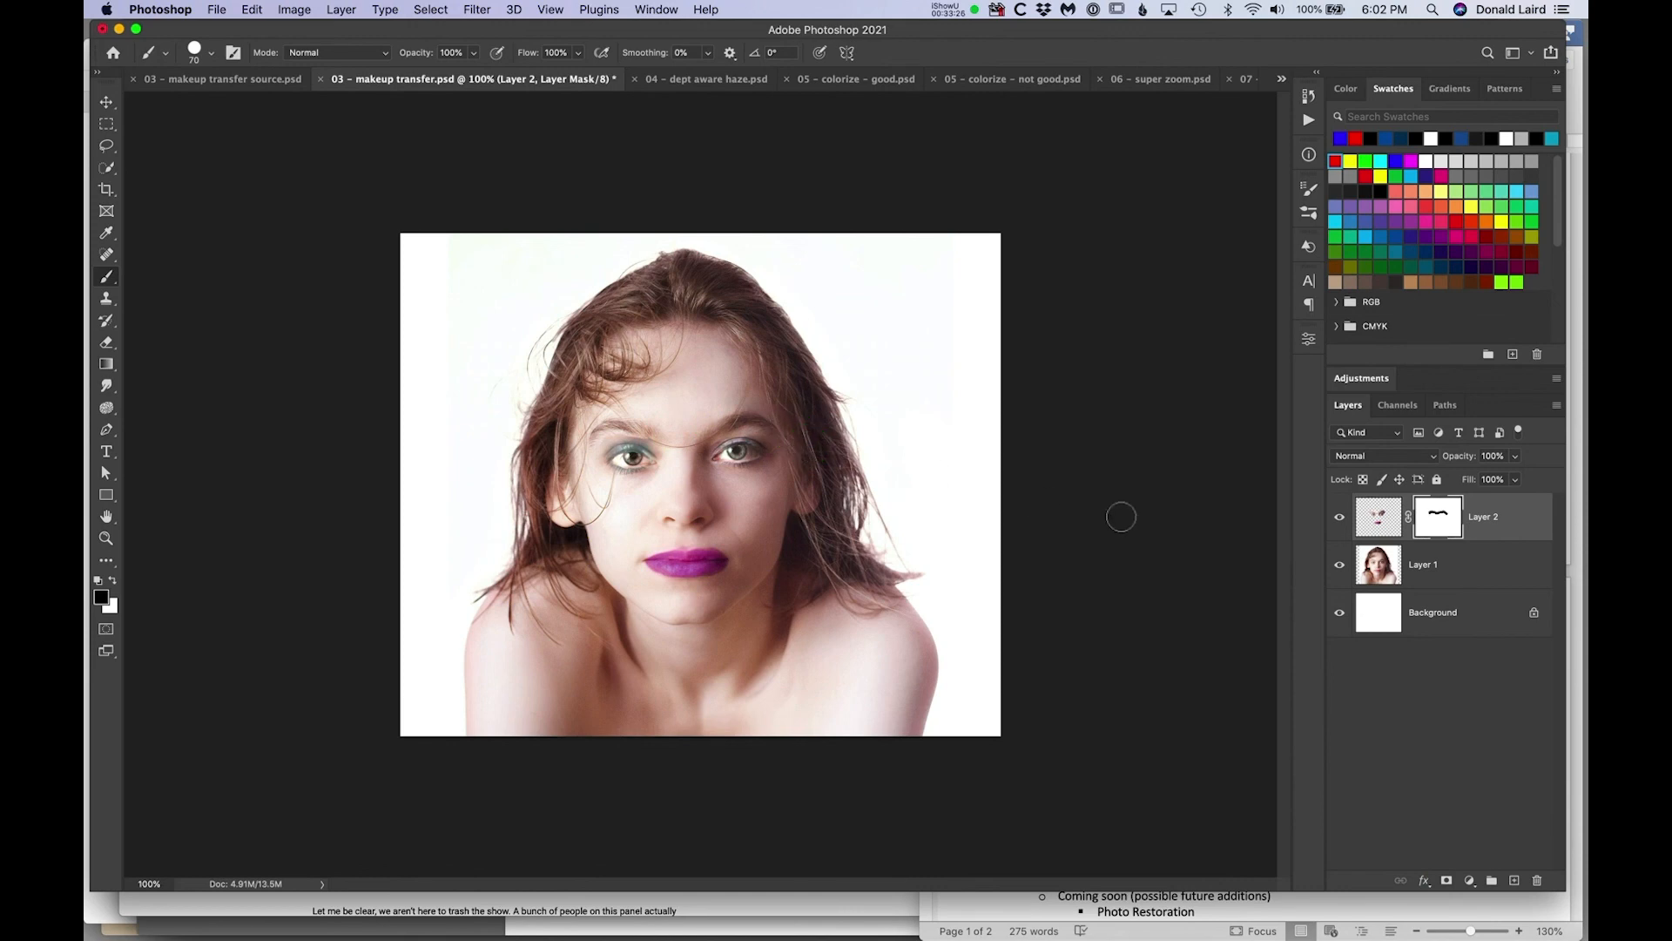
{"action": "key", "text": "super+0"}
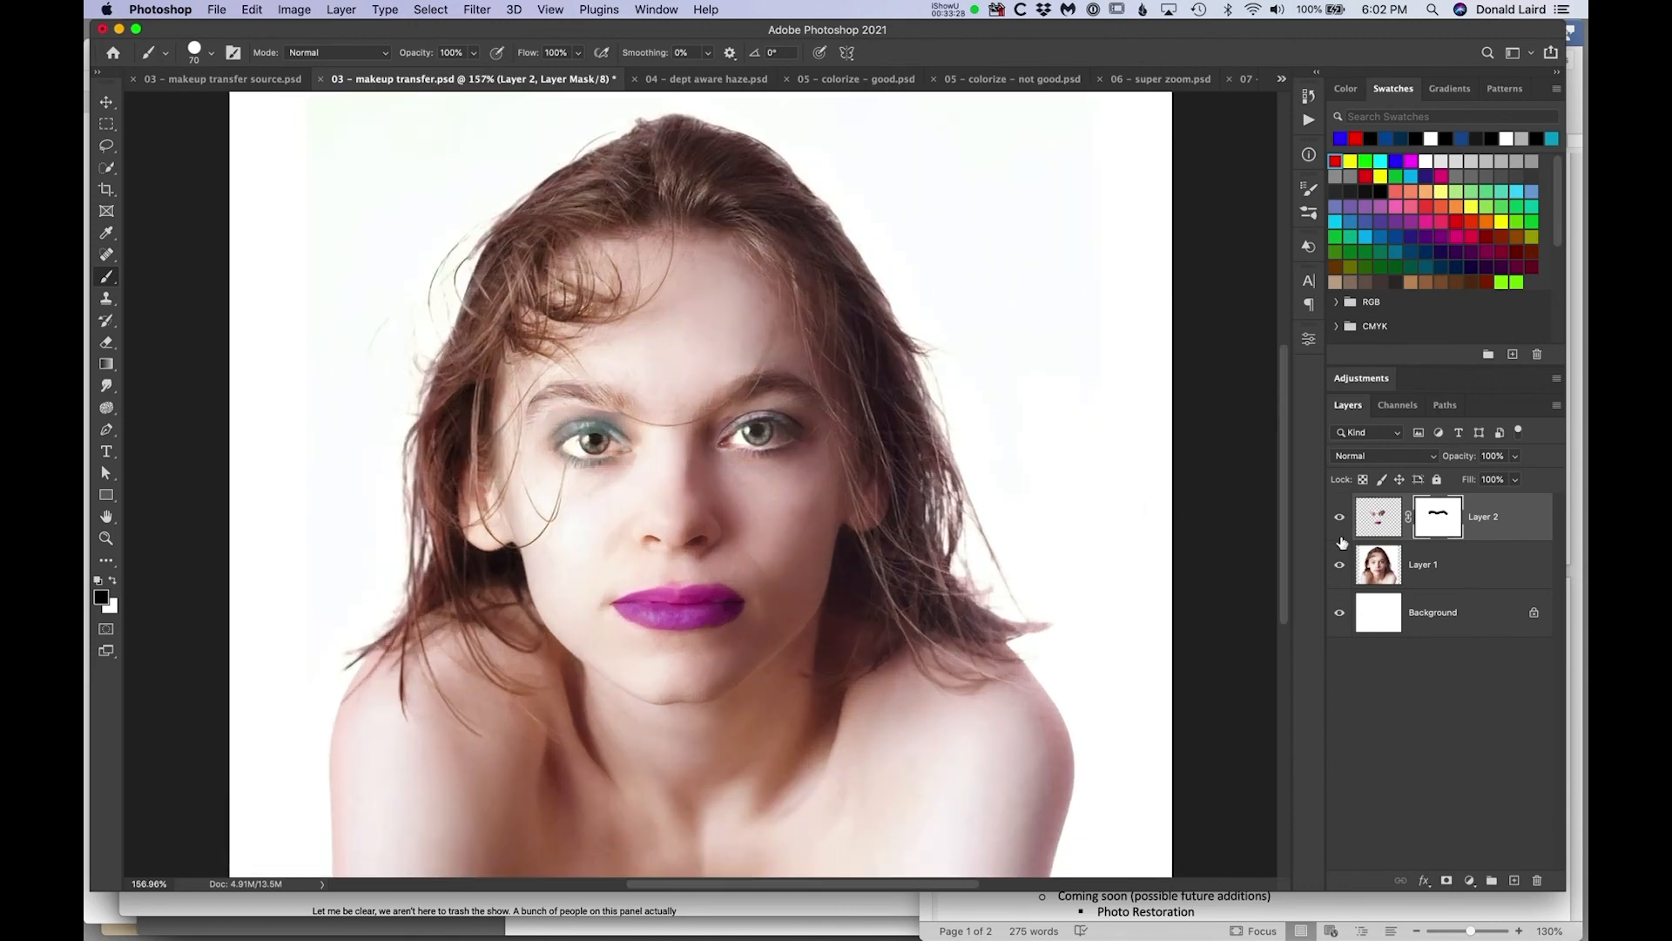
{"action": "left_click", "coordinate": [1340, 517]}
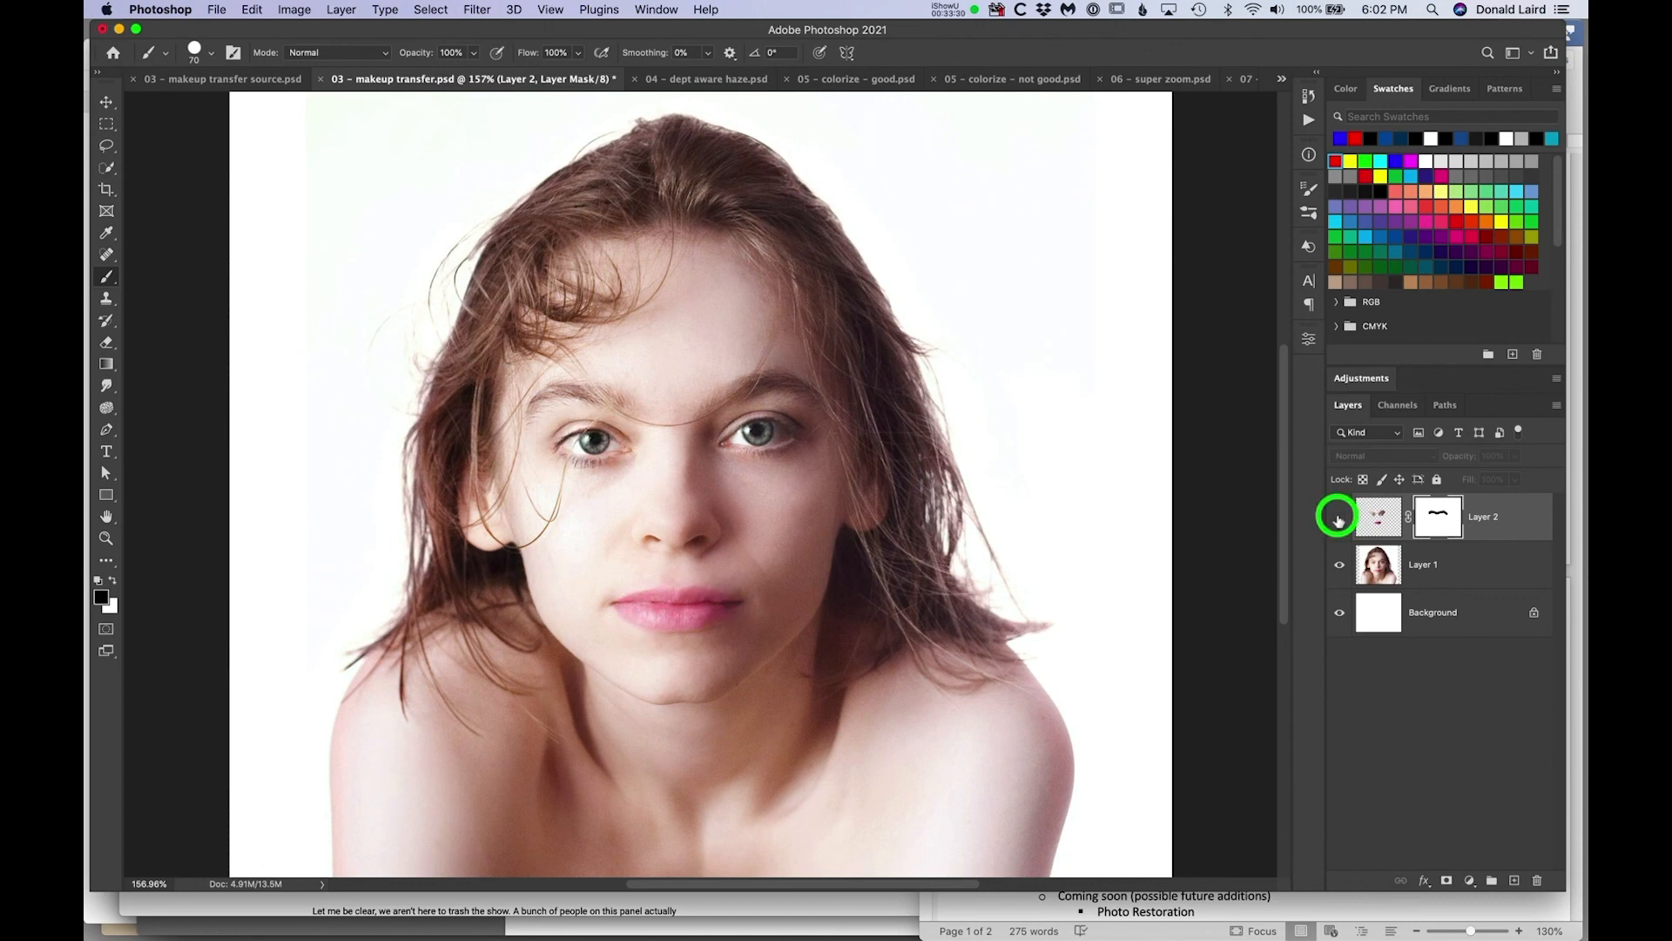
Show Layer 2 of the makeup transfer portrait again and close the document 03 - makeup transfer source.psd.
{"action": "left_click", "coordinate": [1339, 519]}
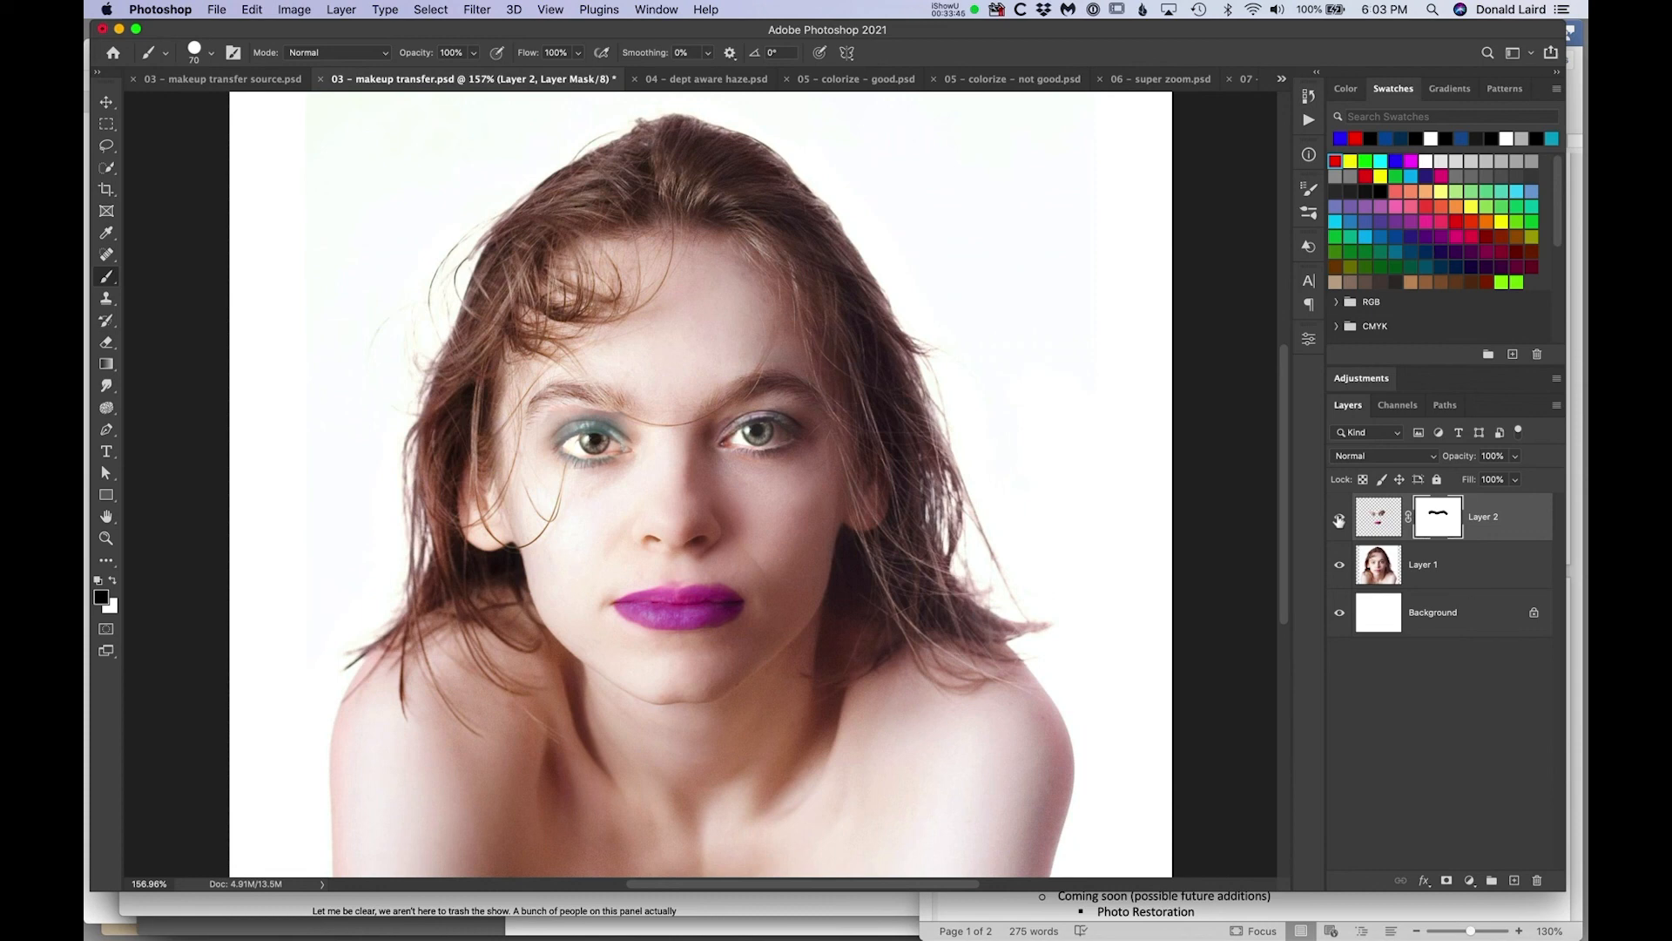
{"action": "left_click", "coordinate": [139, 79]}
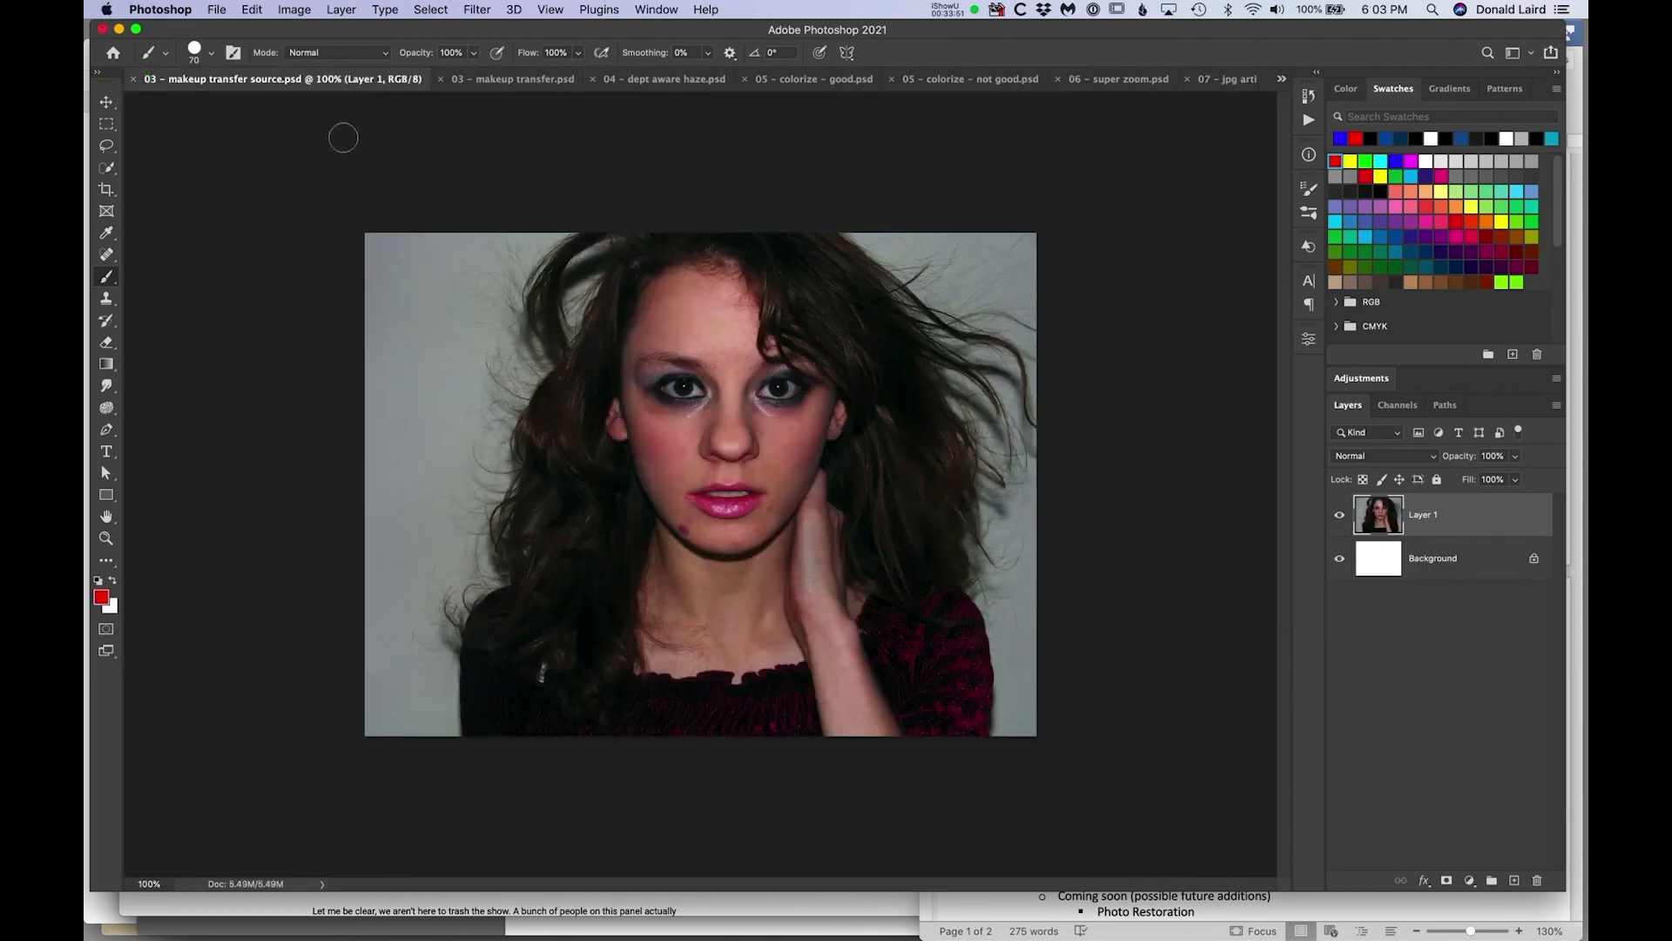
{"action": "left_click", "coordinate": [135, 79]}
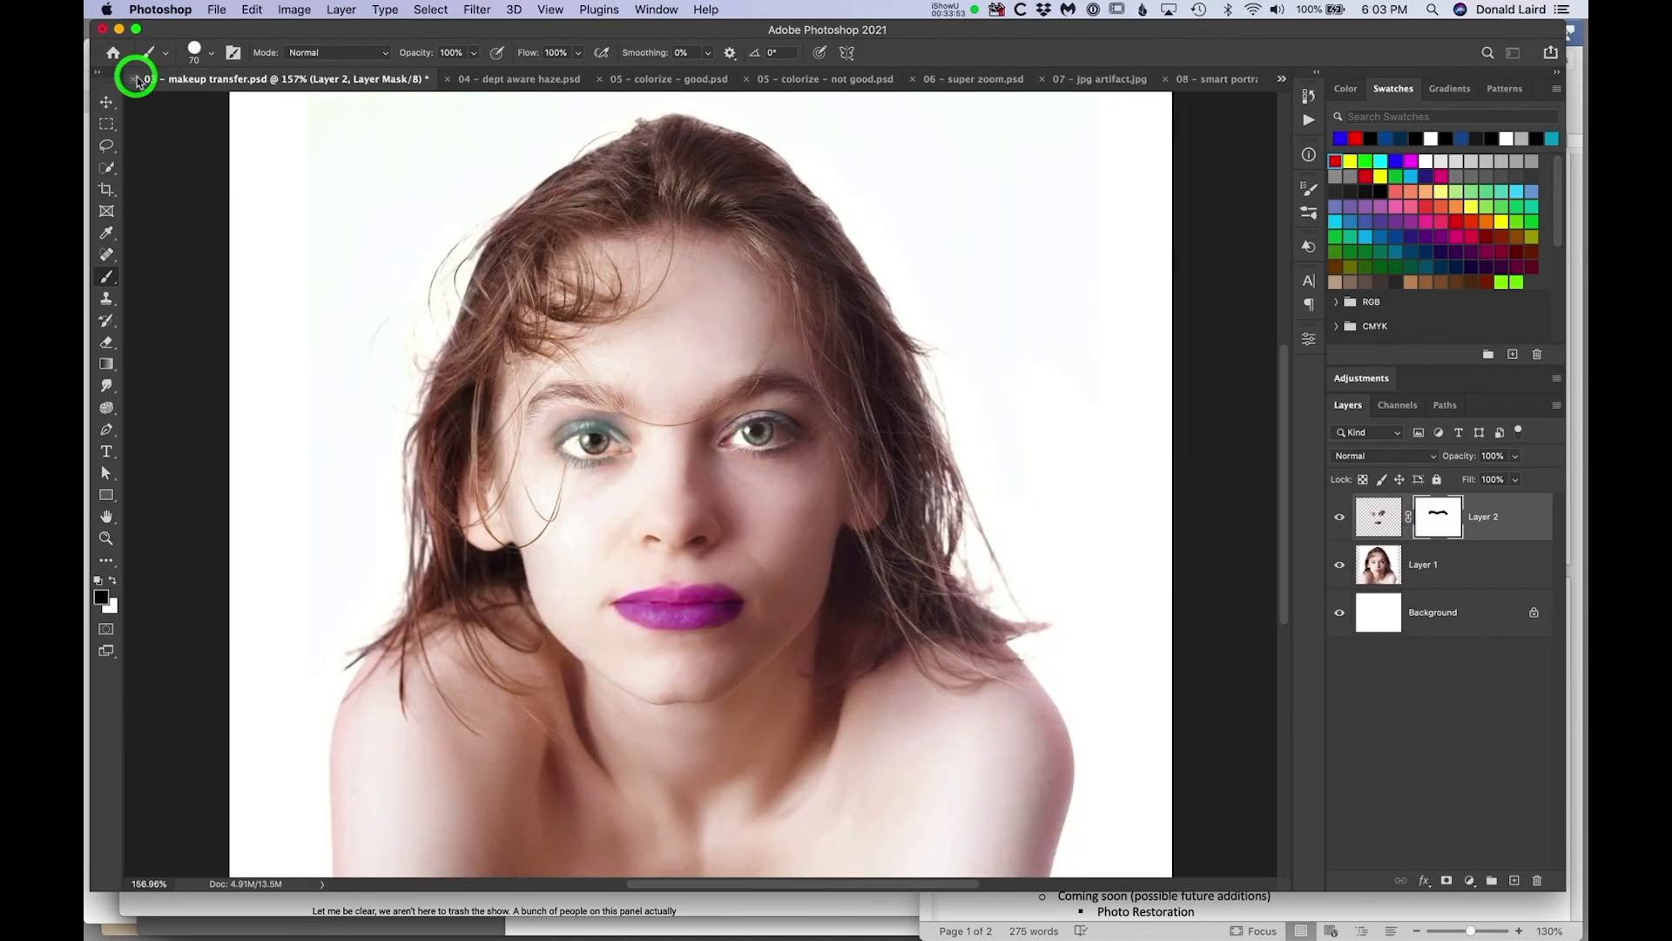
Switch to 04 - dept aware haze.psd and open Neural Filters for the cow photo.
{"action": "left_click", "coordinate": [505, 79]}
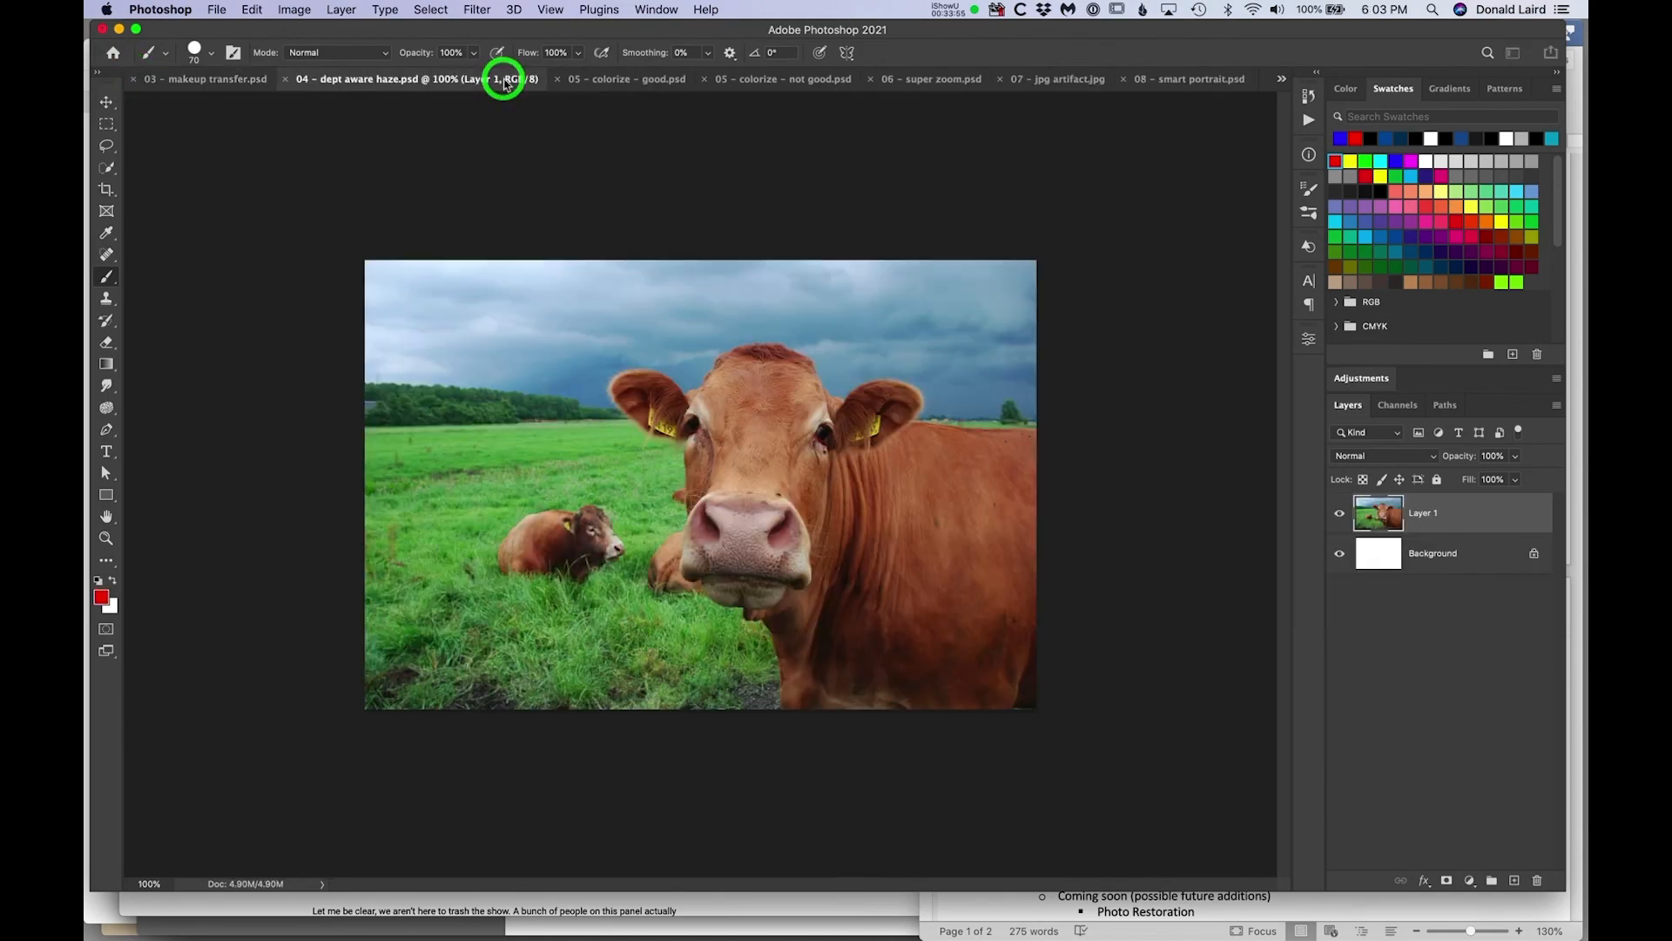
{"action": "key", "text": "super+1"}
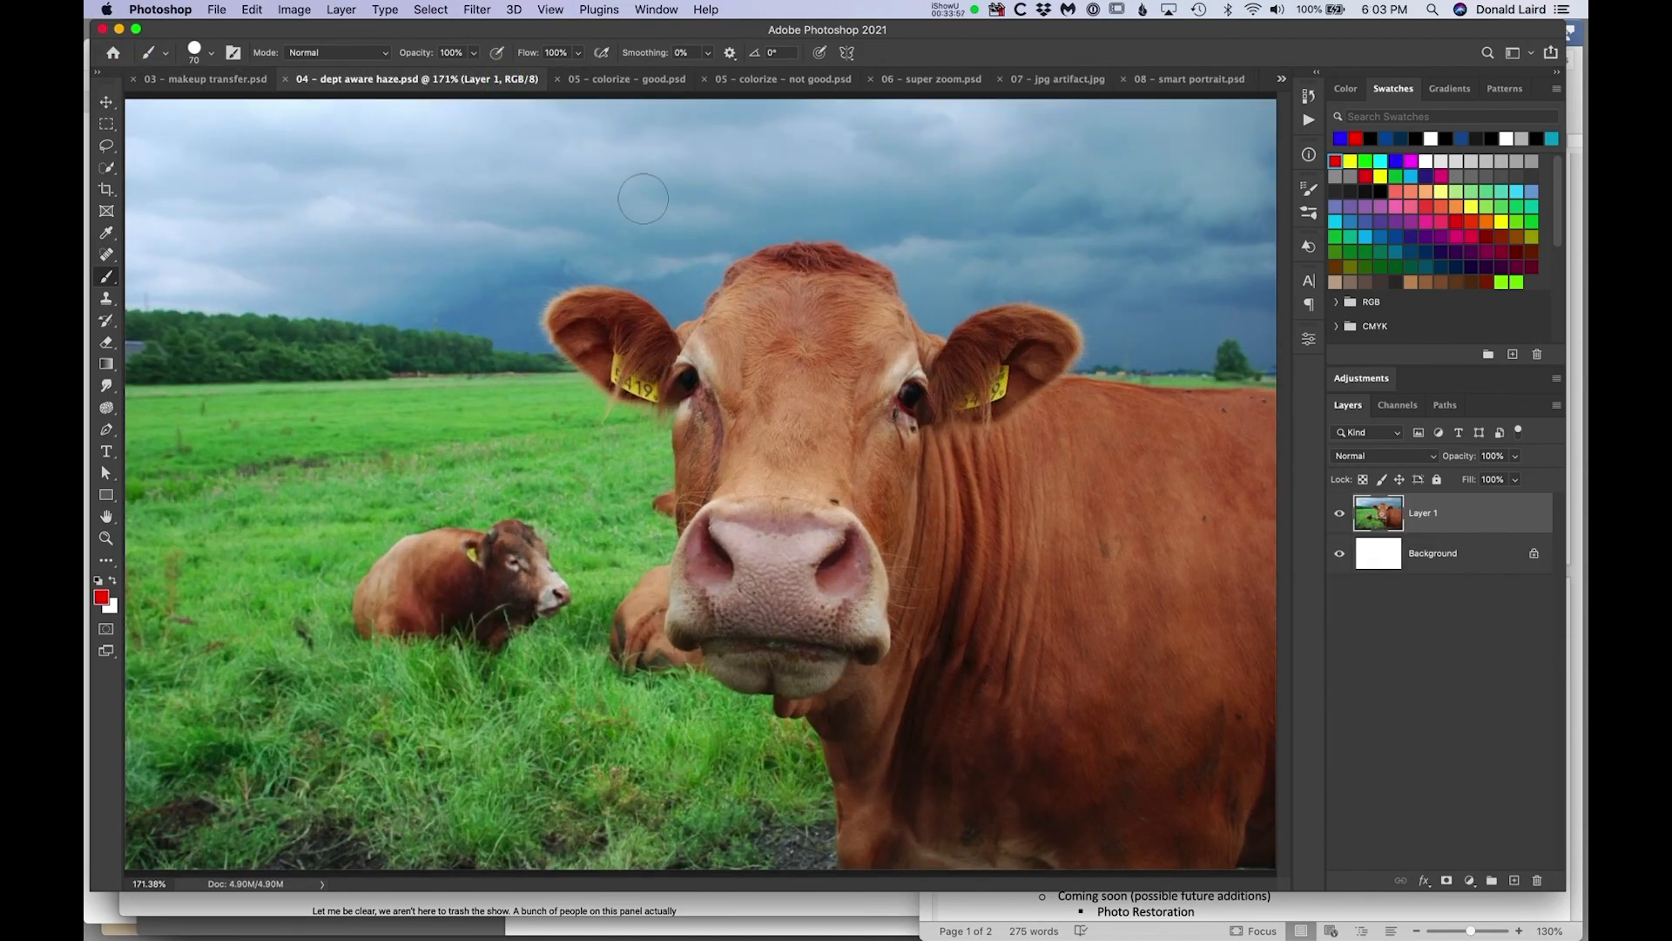
{"action": "left_click", "coordinate": [475, 8]}
{"action": "left_click", "coordinate": [498, 91]}
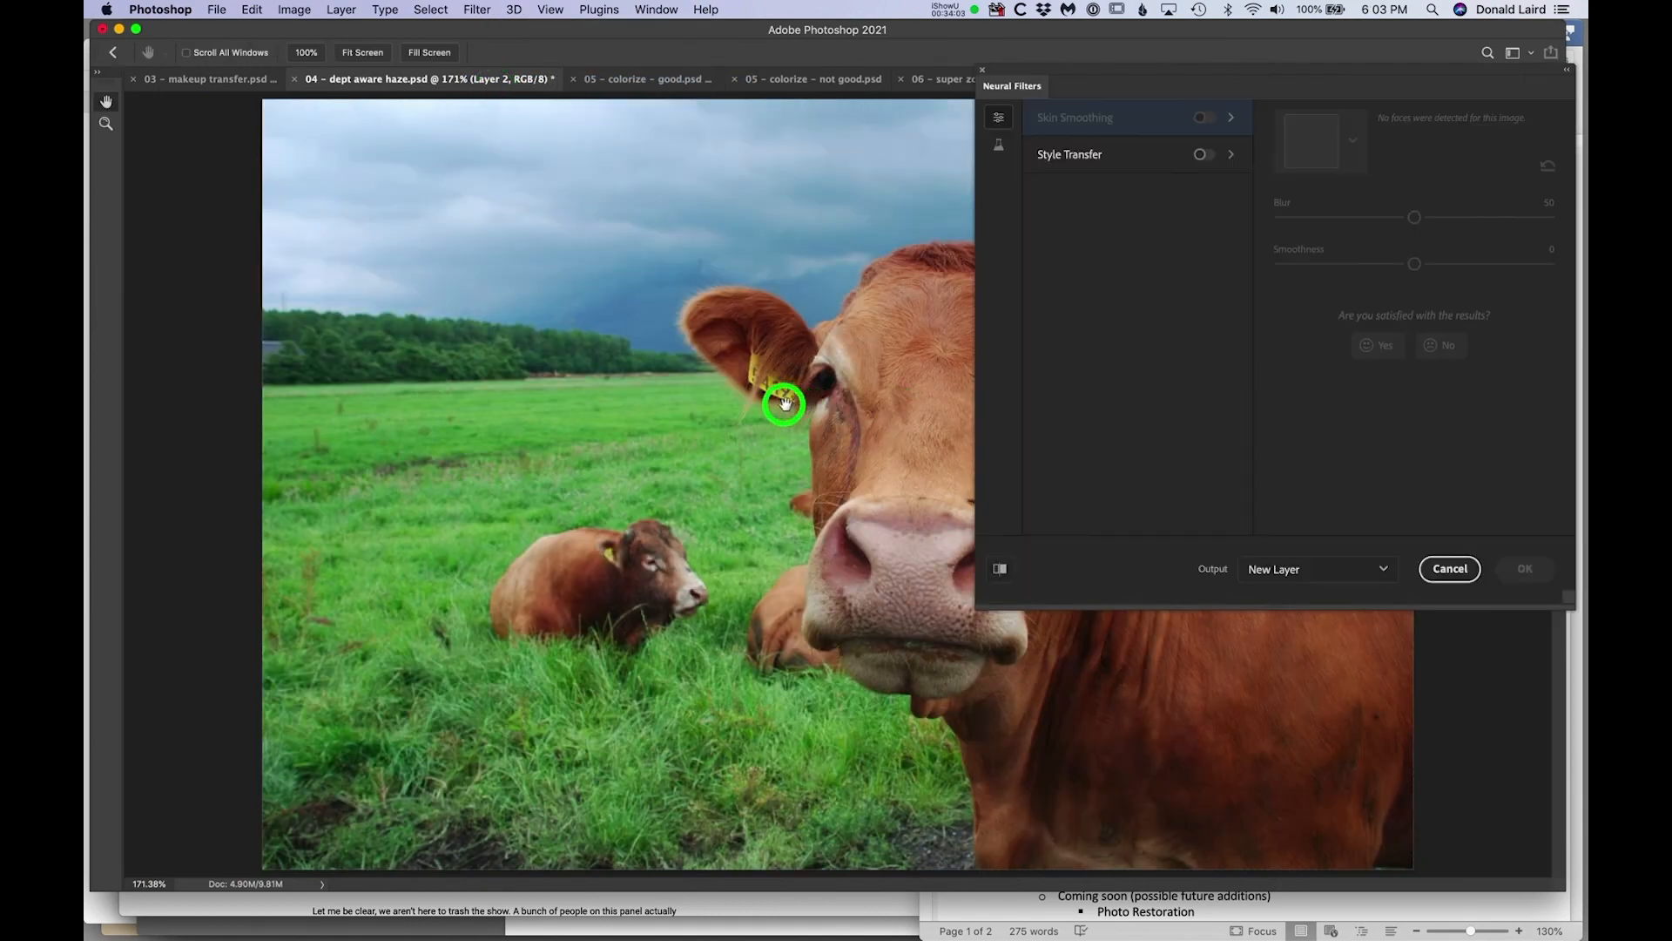
Select the beta Depth-Aware Haze filter for the cow photo and enable it.
{"action": "key", "text": "super+plus"}
{"action": "left_click_drag", "start_coordinate": [870, 390], "coordinate": [680, 389]}
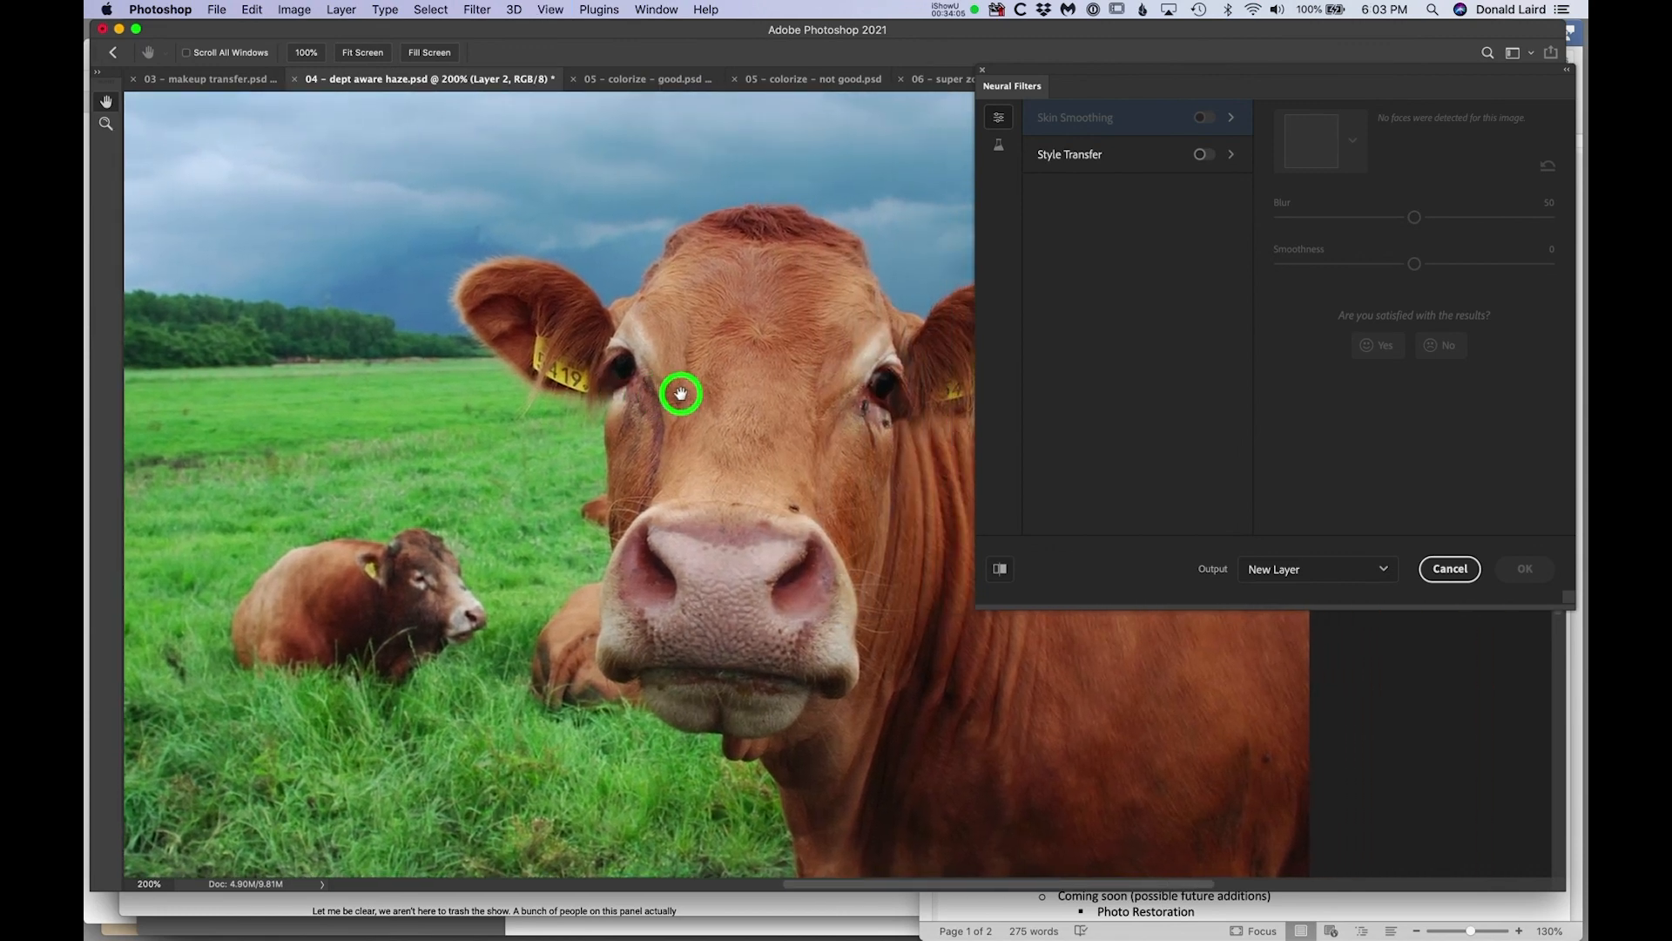
{"action": "left_click", "coordinate": [1001, 151]}
{"action": "left_click", "coordinate": [1097, 197]}
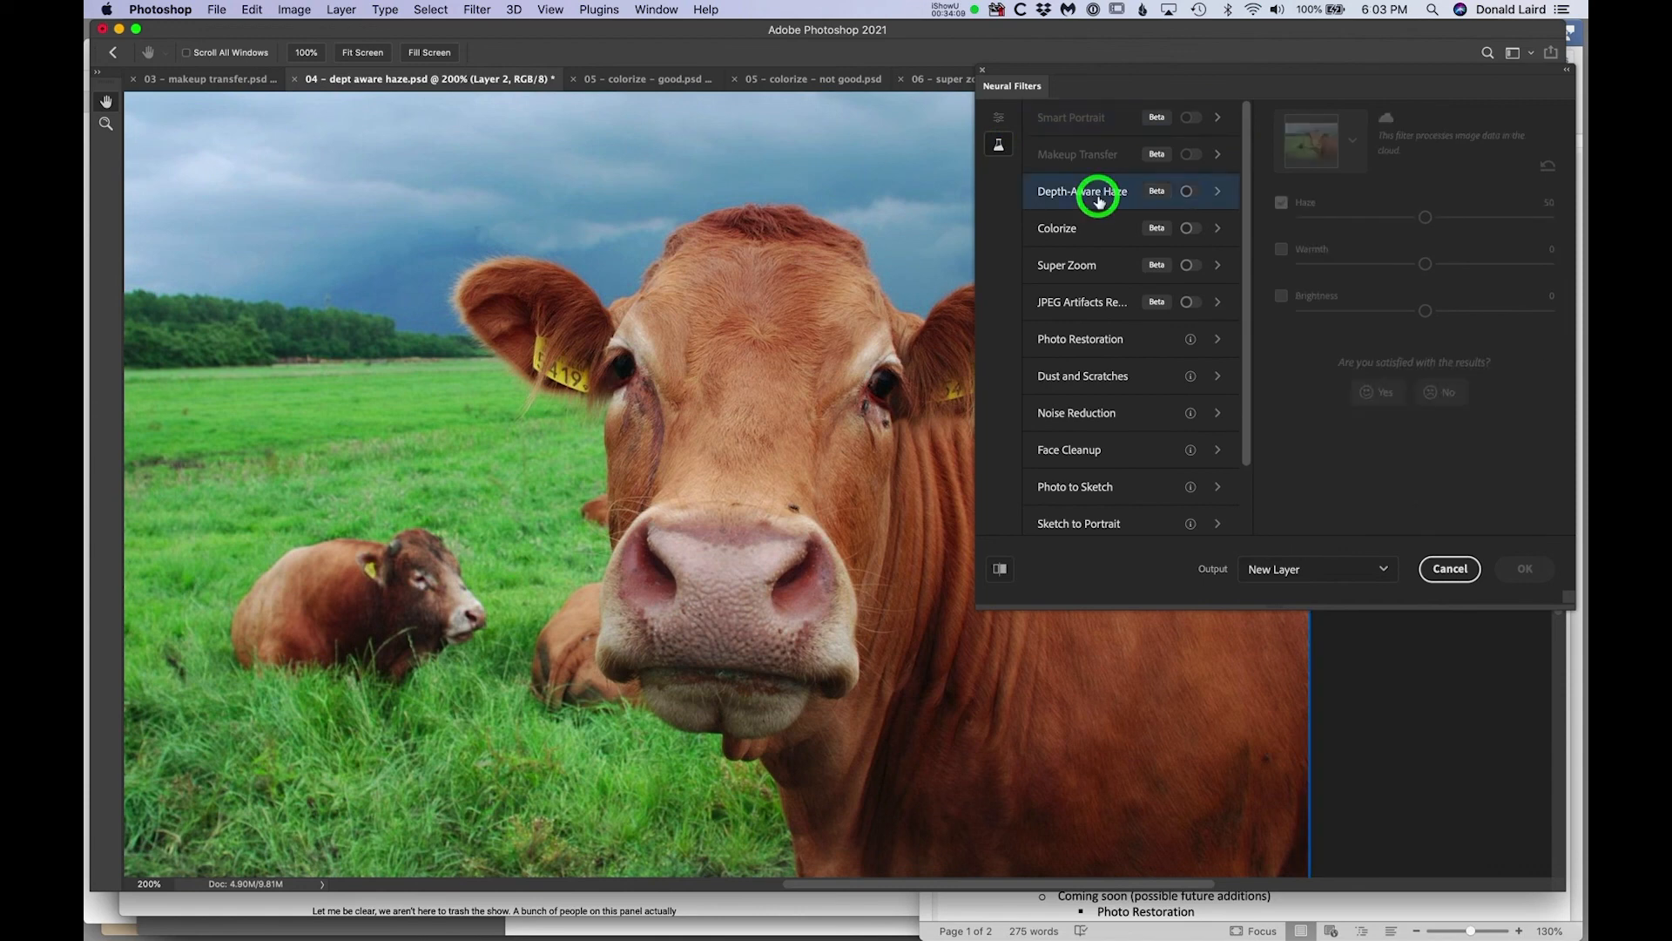
{"action": "left_click", "coordinate": [1189, 191]}
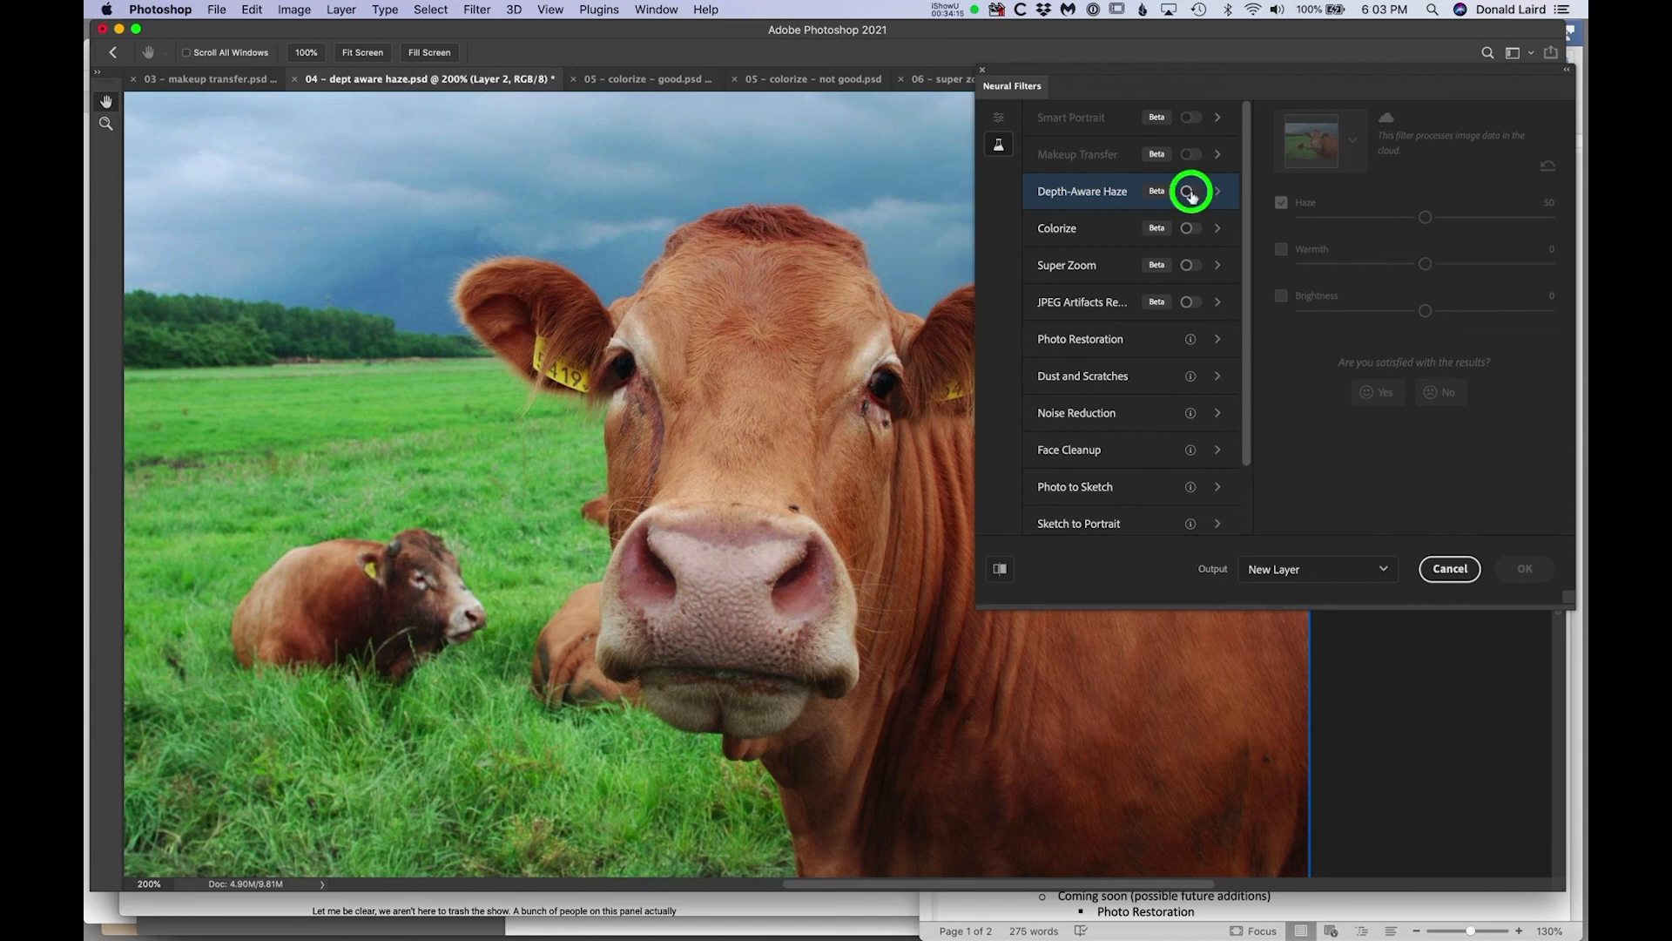